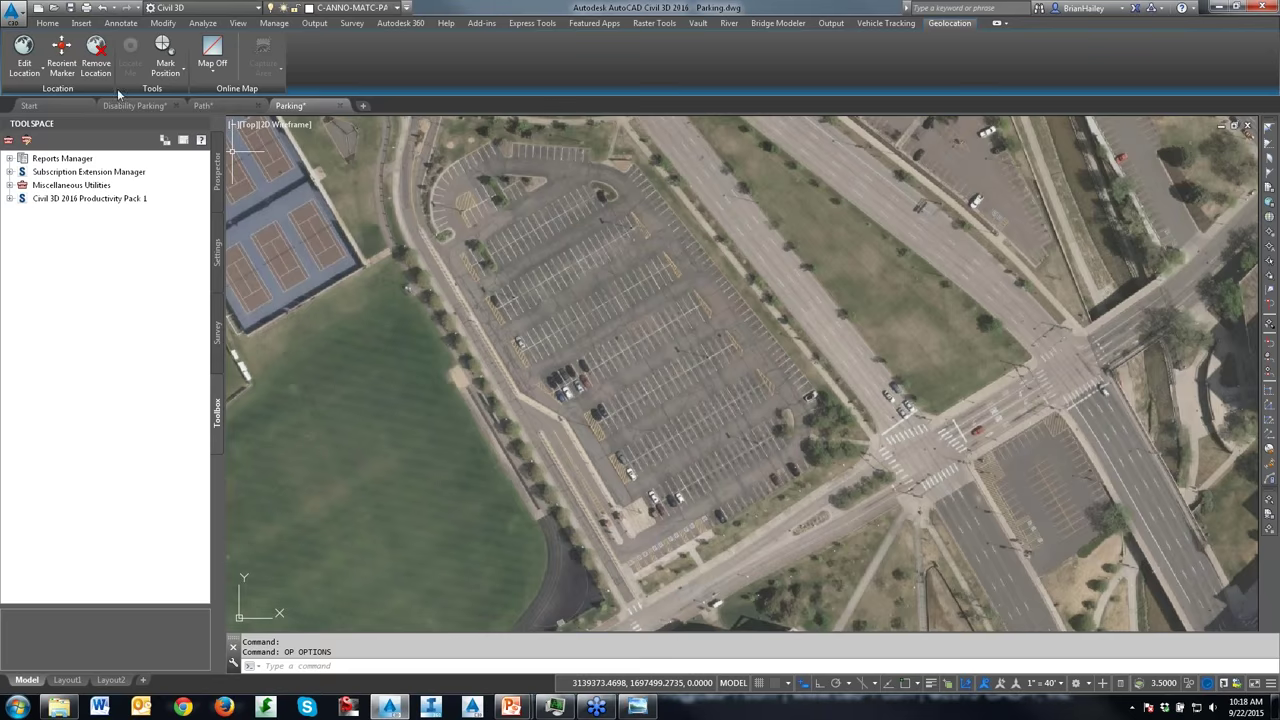
# Step: Switch to the Path drawing and launch the e-Pointer screen annotation tool
pyautogui.click(211, 106)
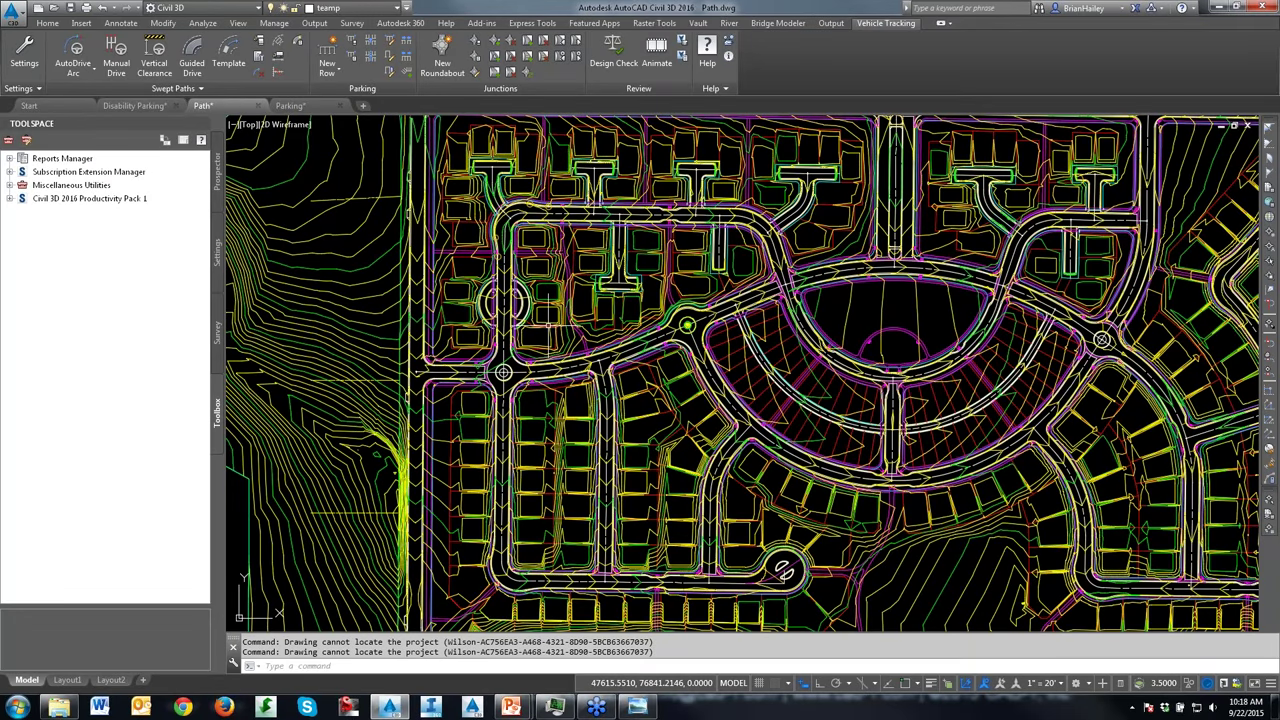
pyautogui.press('F9')
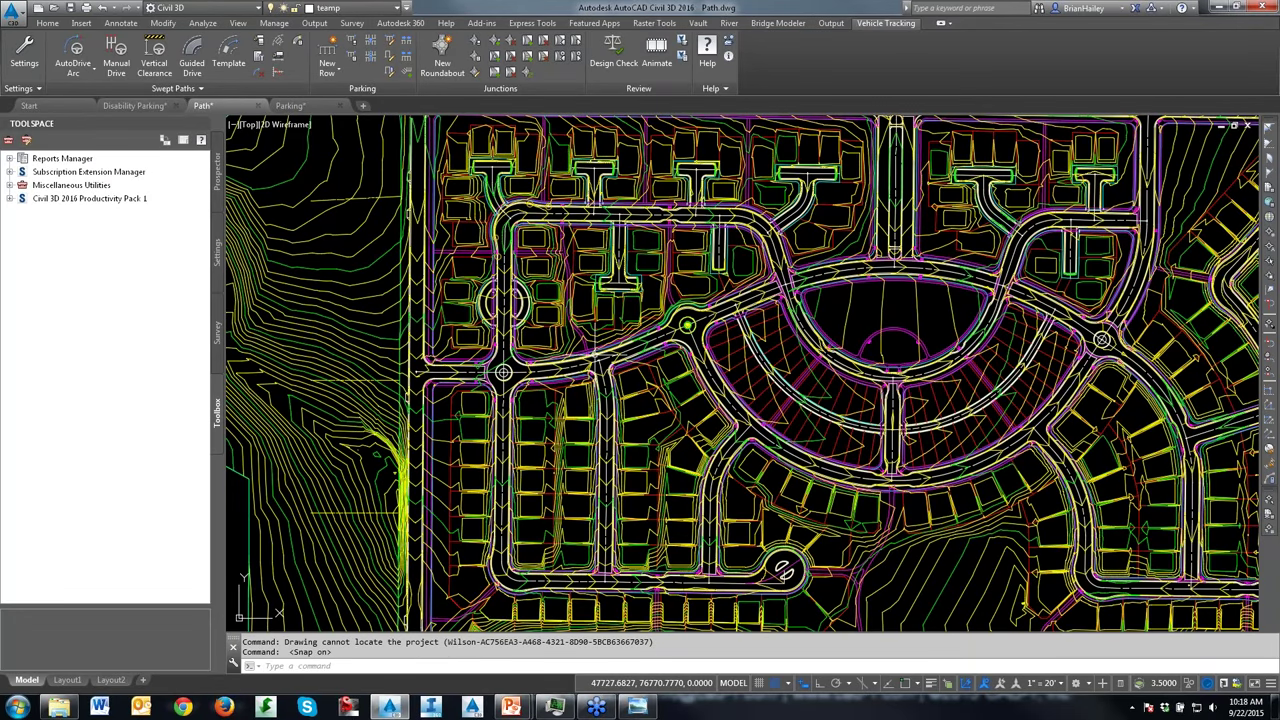
pyautogui.press('super')
pyautogui.write('po')
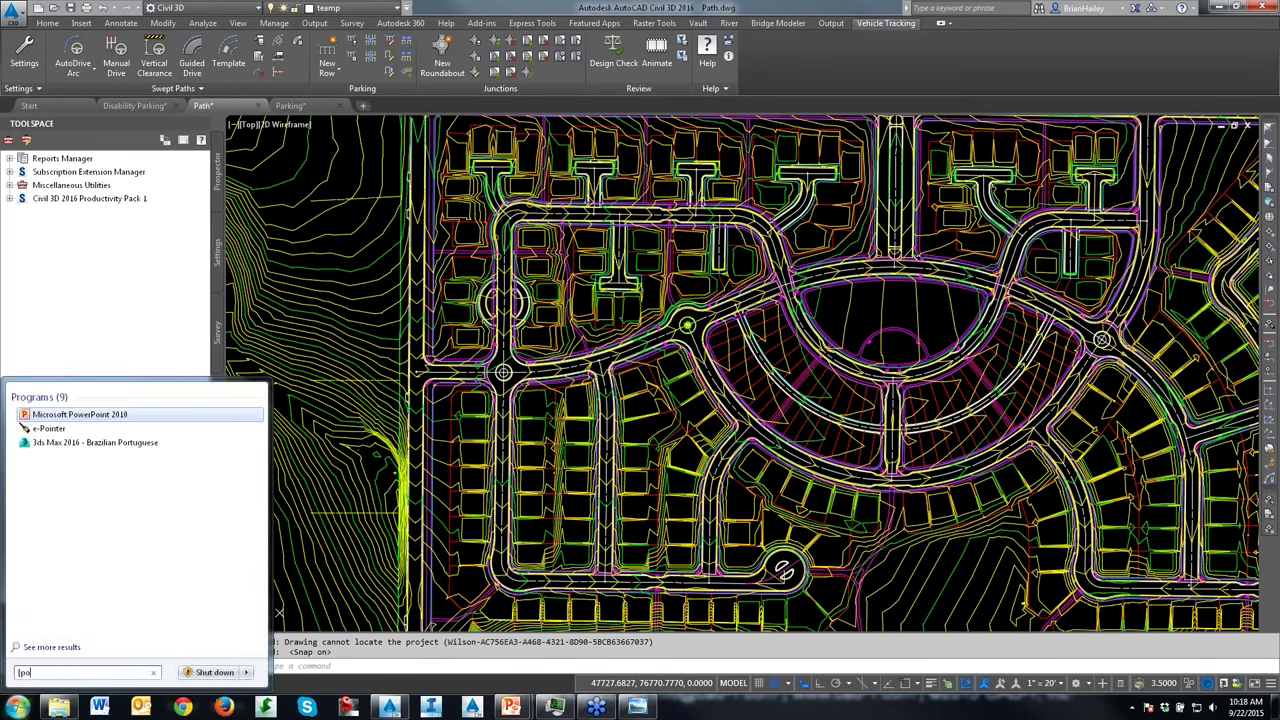
pyautogui.press('BackSpace')
pyautogui.press('BackSpace')
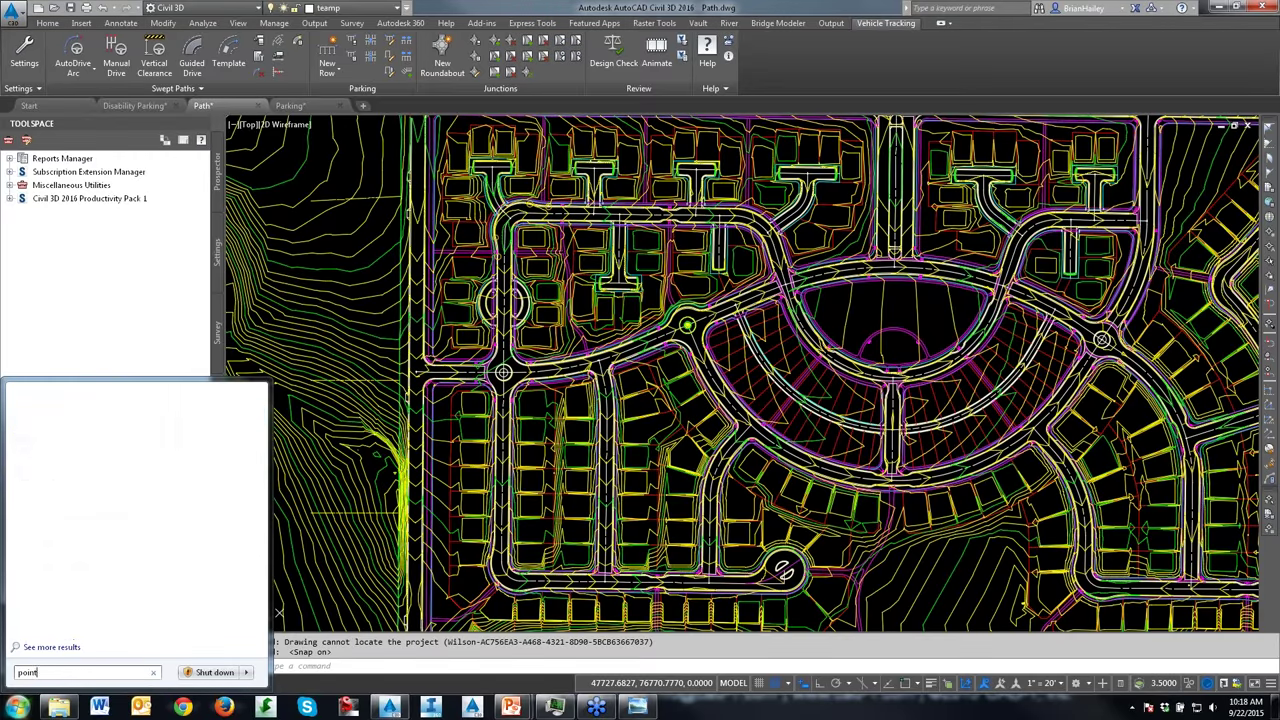
pyautogui.press('Escape')
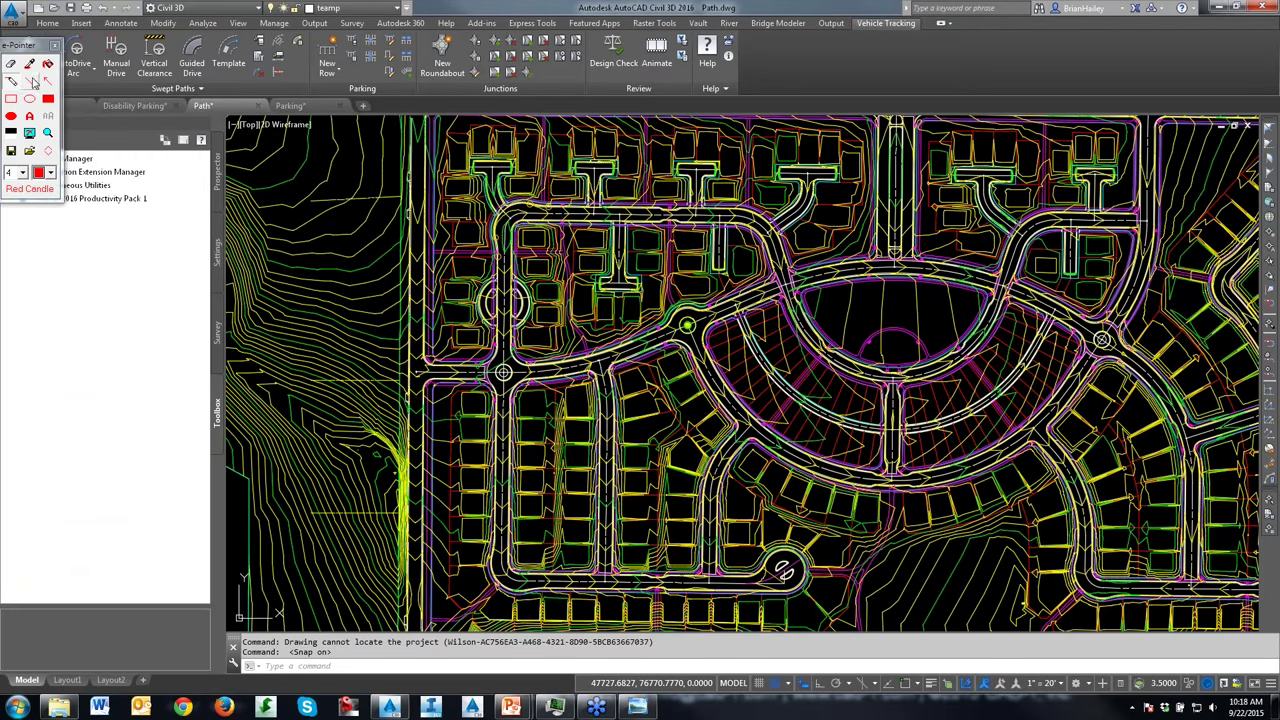
# Step: Set the e-Pointer line width to 12 and circle the roundabout west of the semicircular block in red, then leave annotation mode
pyautogui.click(20, 176)
pyautogui.click(16, 236)
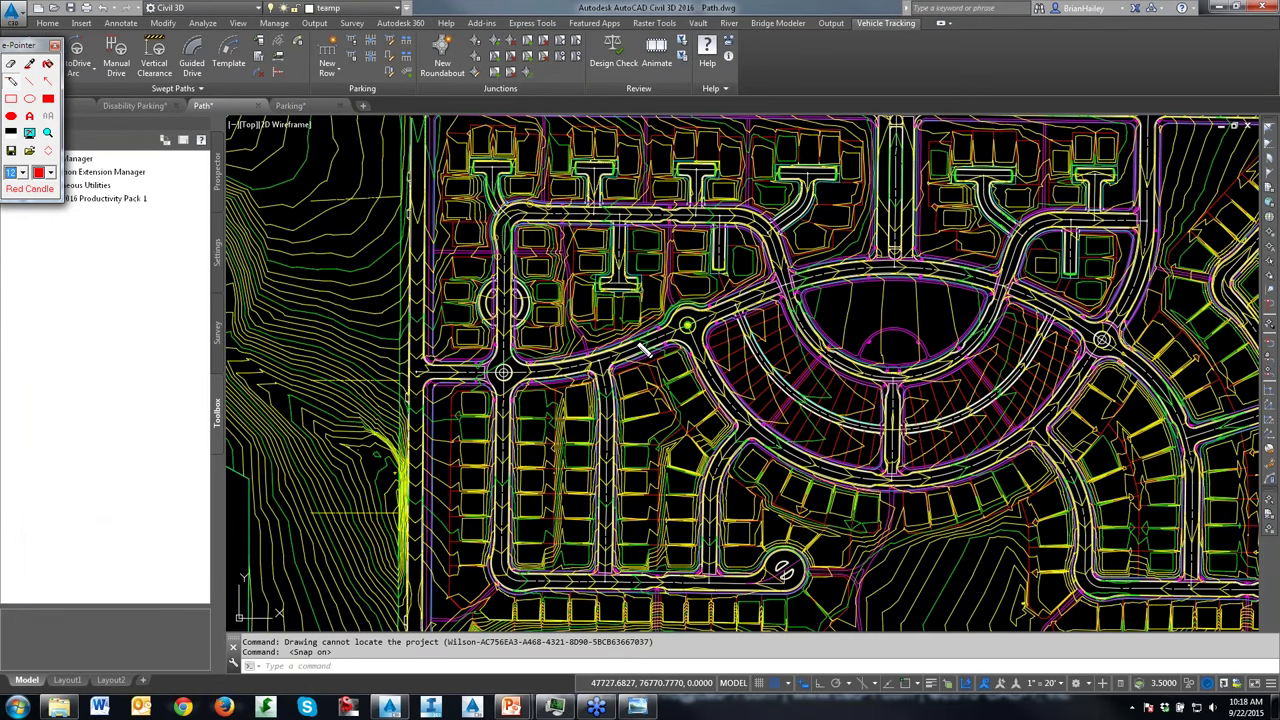
pyautogui.moveTo(648, 364)
pyautogui.mouseDown()
pyautogui.moveTo(713, 287)
pyautogui.moveTo(645, 352)
pyautogui.mouseUp()
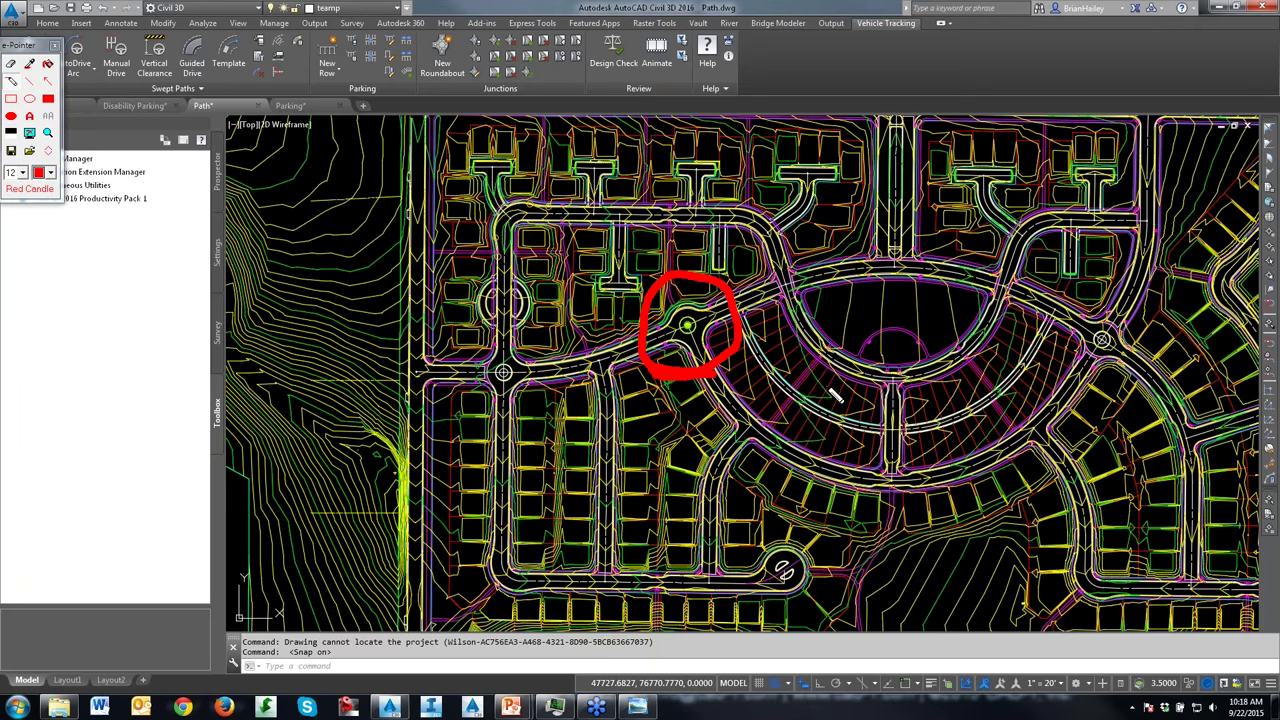
pyautogui.press('Escape')
# Step: Draw red arrows pointing at the Vehicle Tracking heading and at its Swept Paths, Parking and Junctions groups
pyautogui.scroll(6, 690, 325)
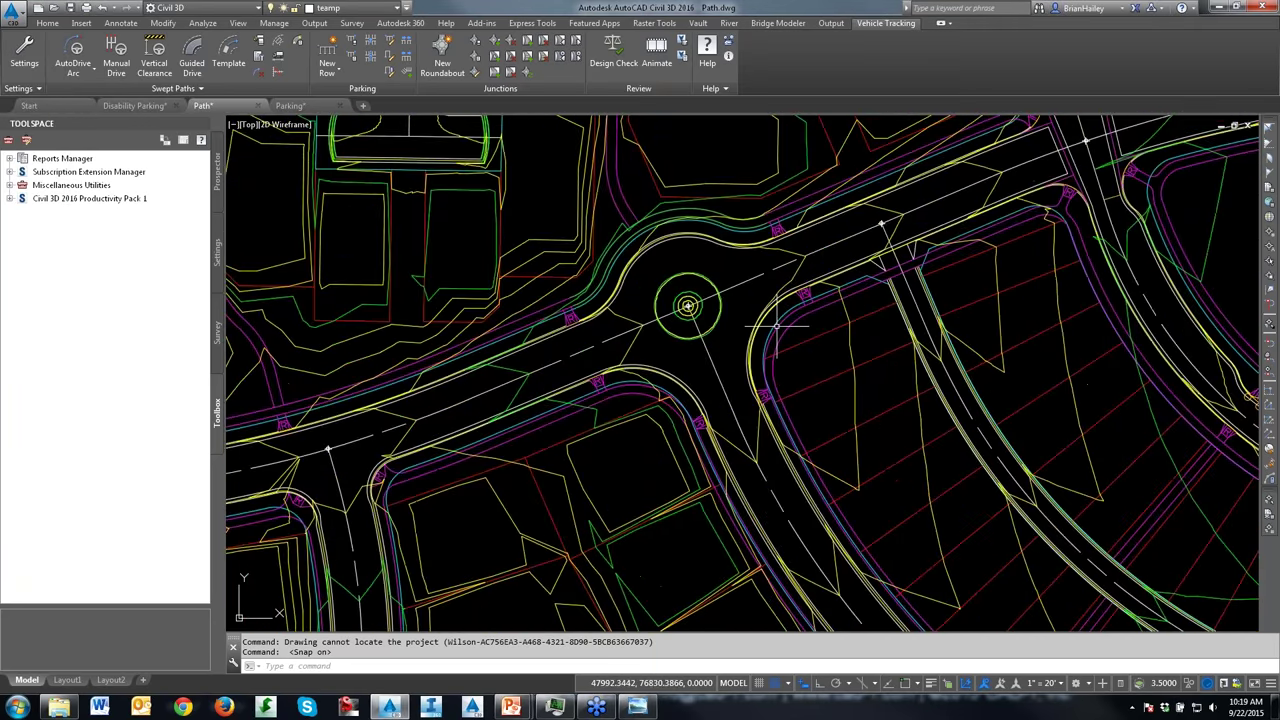
pyautogui.moveTo(776, 325); pyautogui.dragTo(741, 360, button='middle')
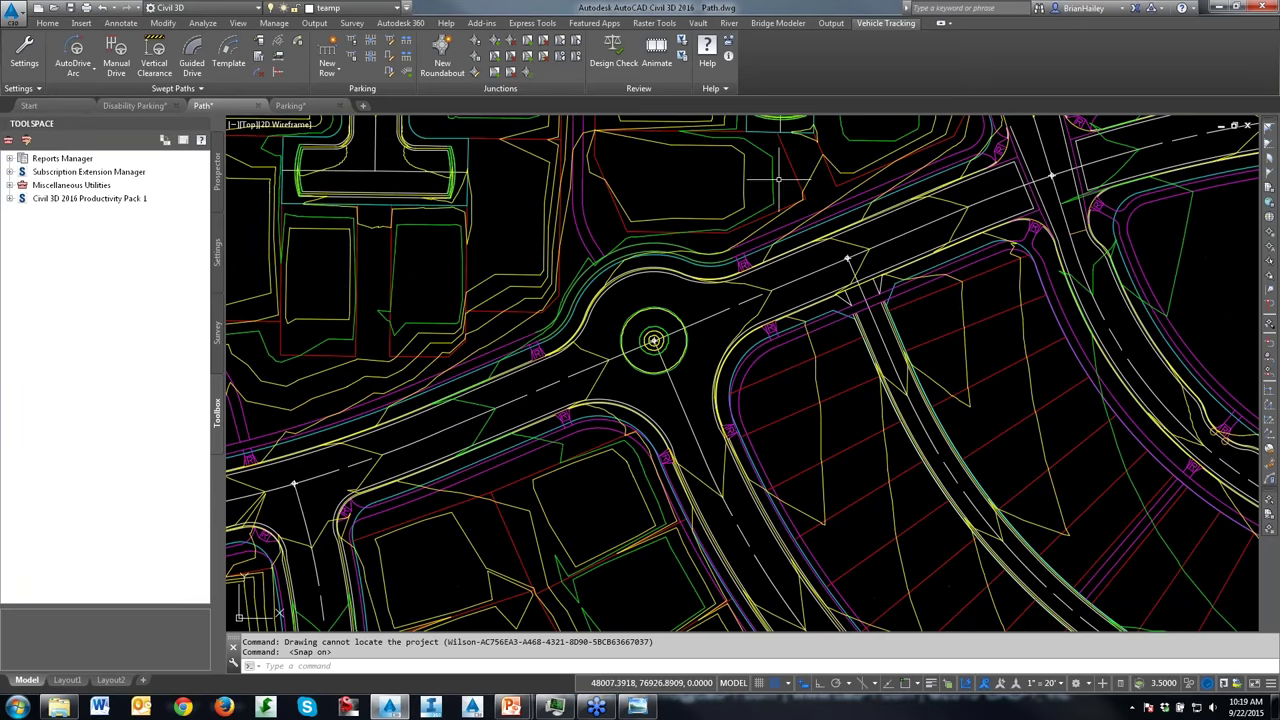
pyautogui.hotkey('ctrl', 'F9')
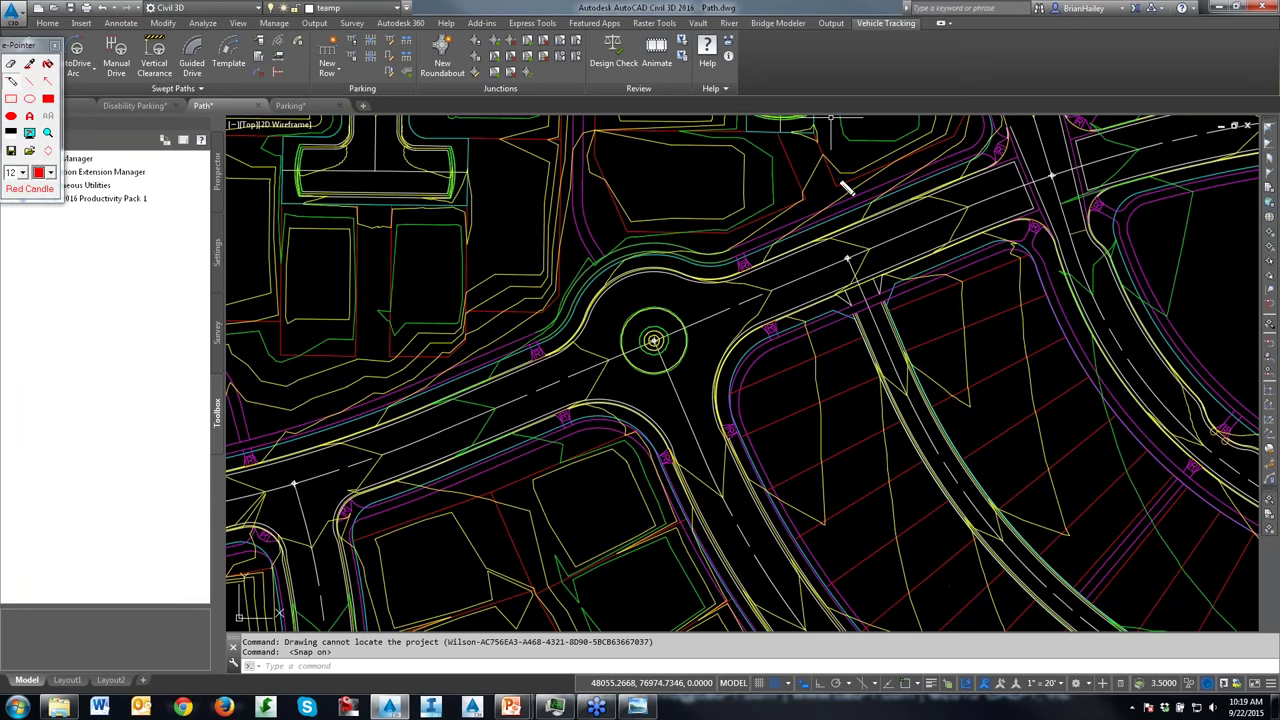
pyautogui.moveTo(810, 258)
pyautogui.mouseDown()
pyautogui.moveTo(846, 206)
pyautogui.moveTo(887, 35)
pyautogui.mouseUp()
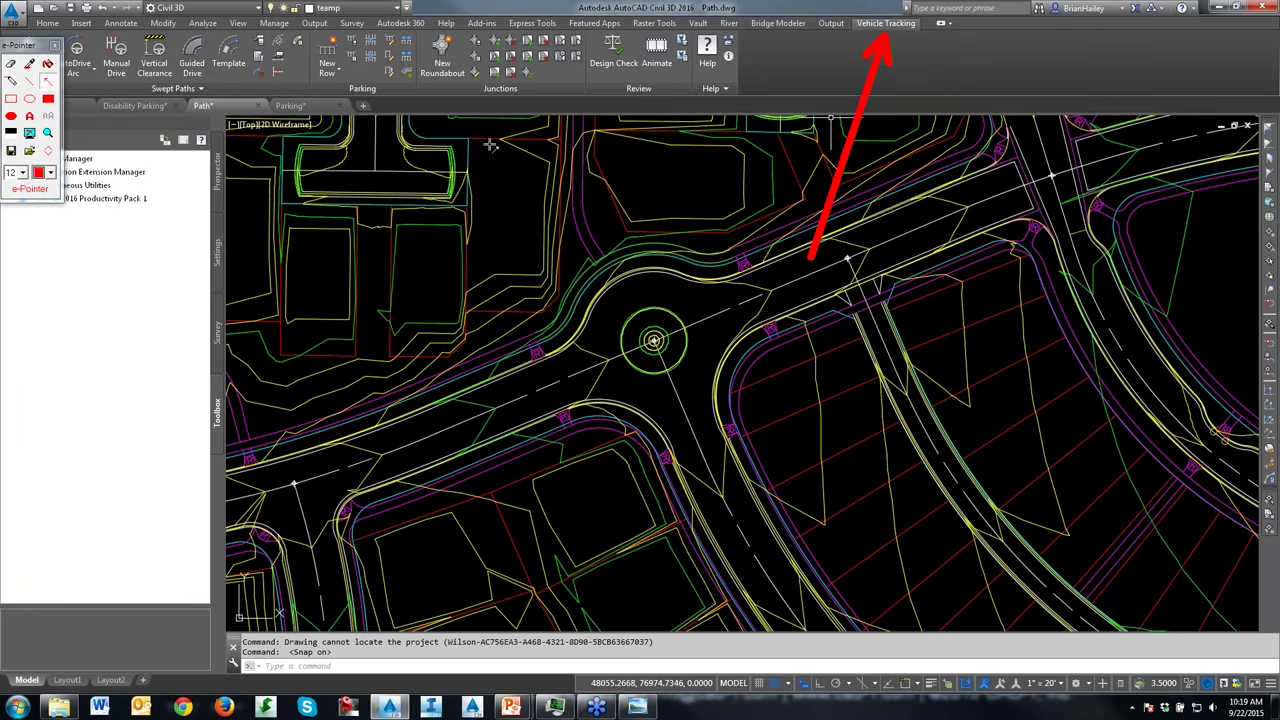
pyautogui.moveTo(24, 46)
pyautogui.mouseDown()
pyautogui.moveTo(768, 290)
pyautogui.moveTo(1249, 520)
pyautogui.mouseUp()
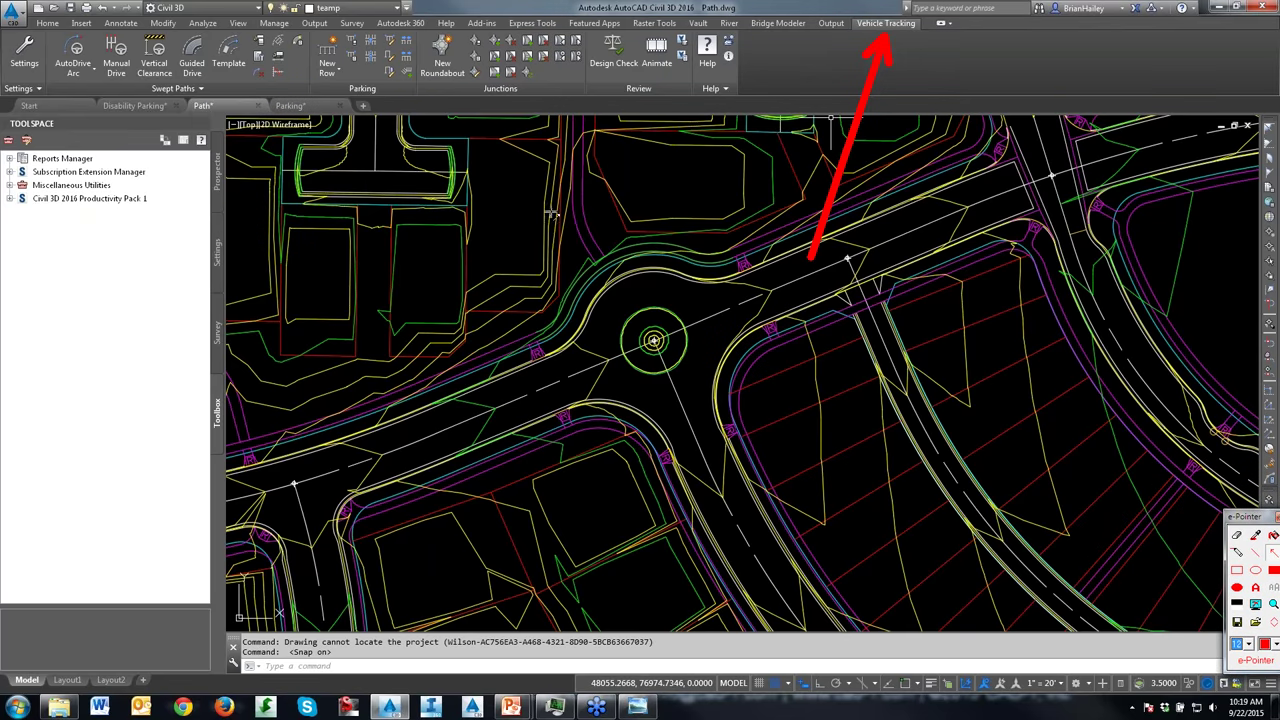
pyautogui.moveTo(150, 305); pyautogui.dragTo(168, 103)
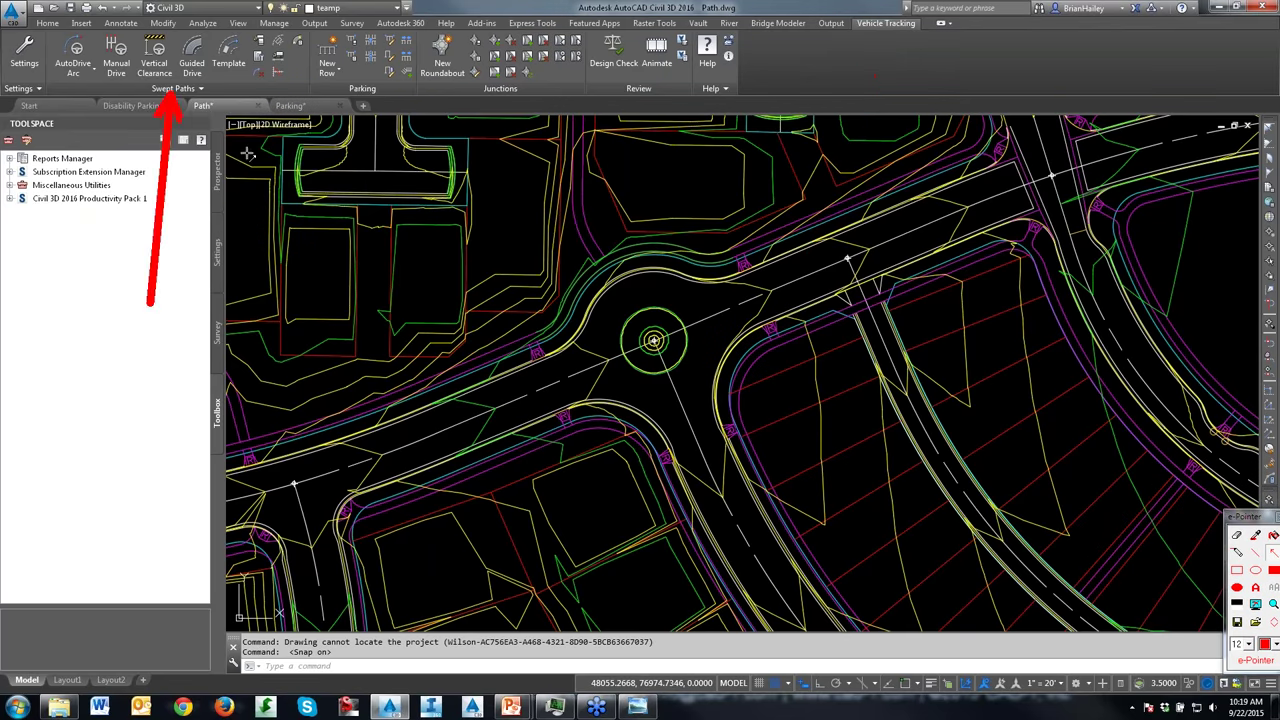
pyautogui.moveTo(373, 286); pyautogui.dragTo(368, 98)
pyautogui.moveTo(551, 240); pyautogui.dragTo(514, 106)
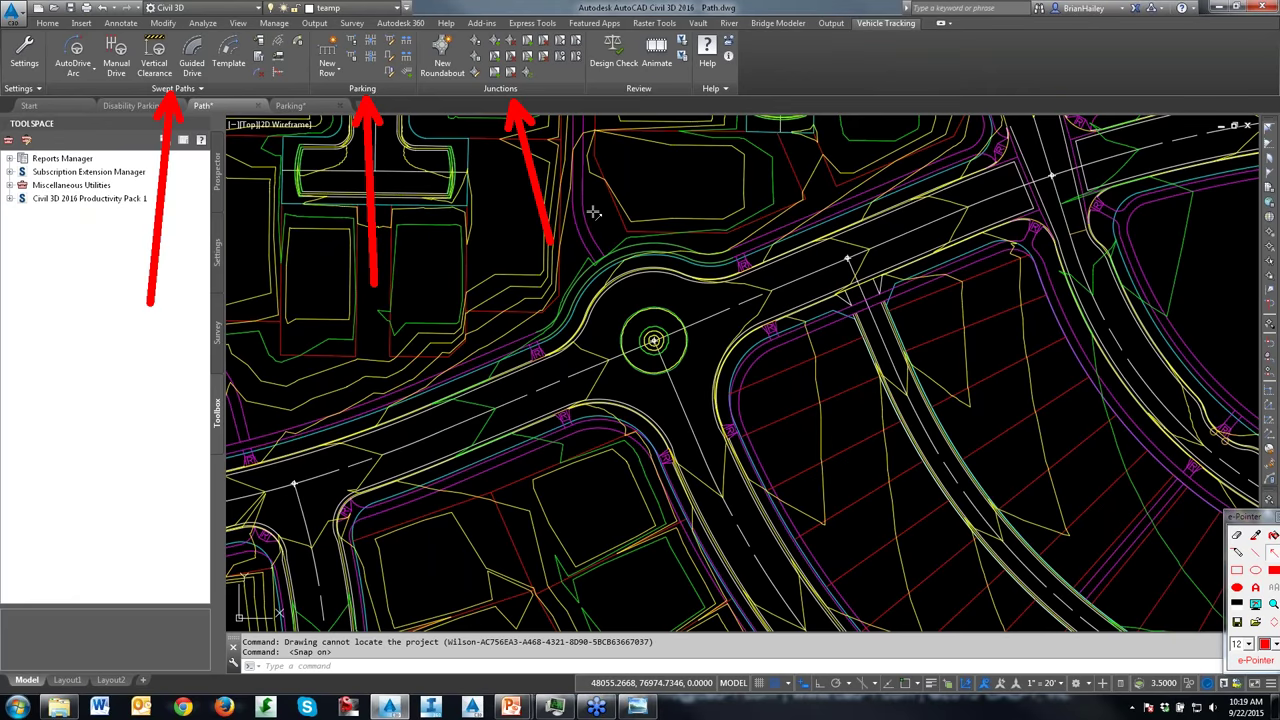
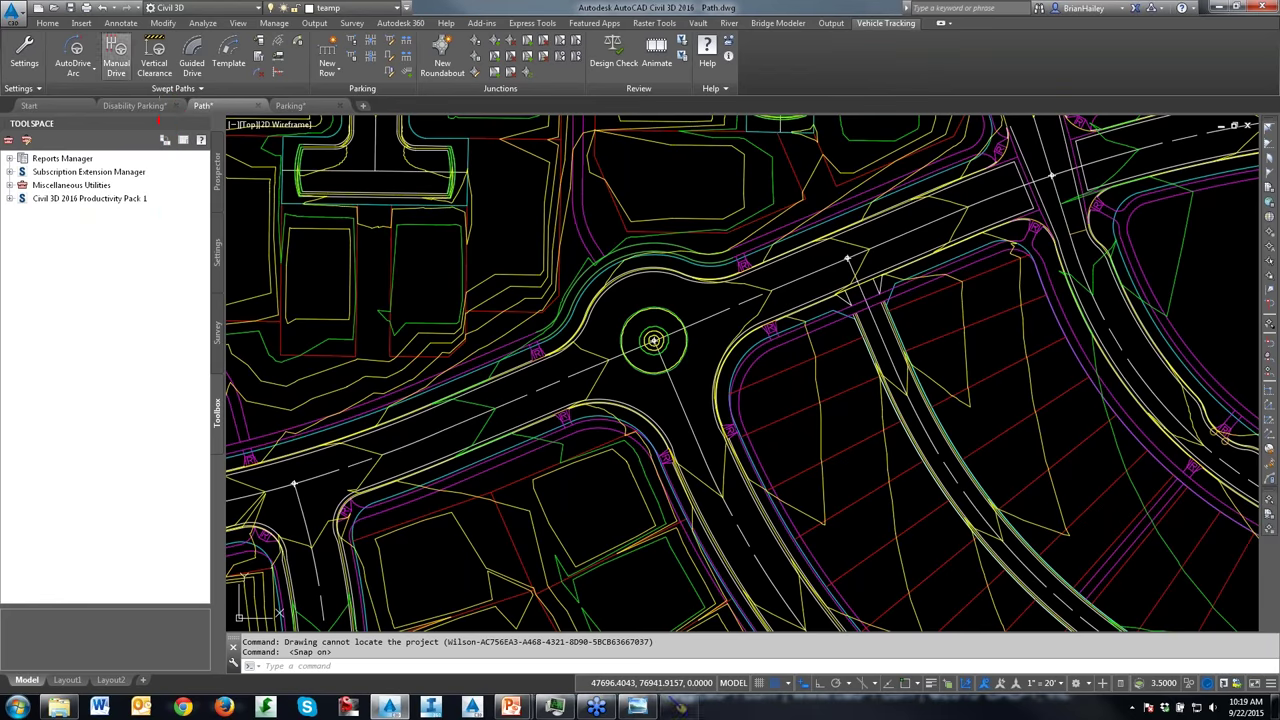
# Step: Start AutoDrive Arc and set the final surface to FG in the drawing settings
pyautogui.click(84, 73)
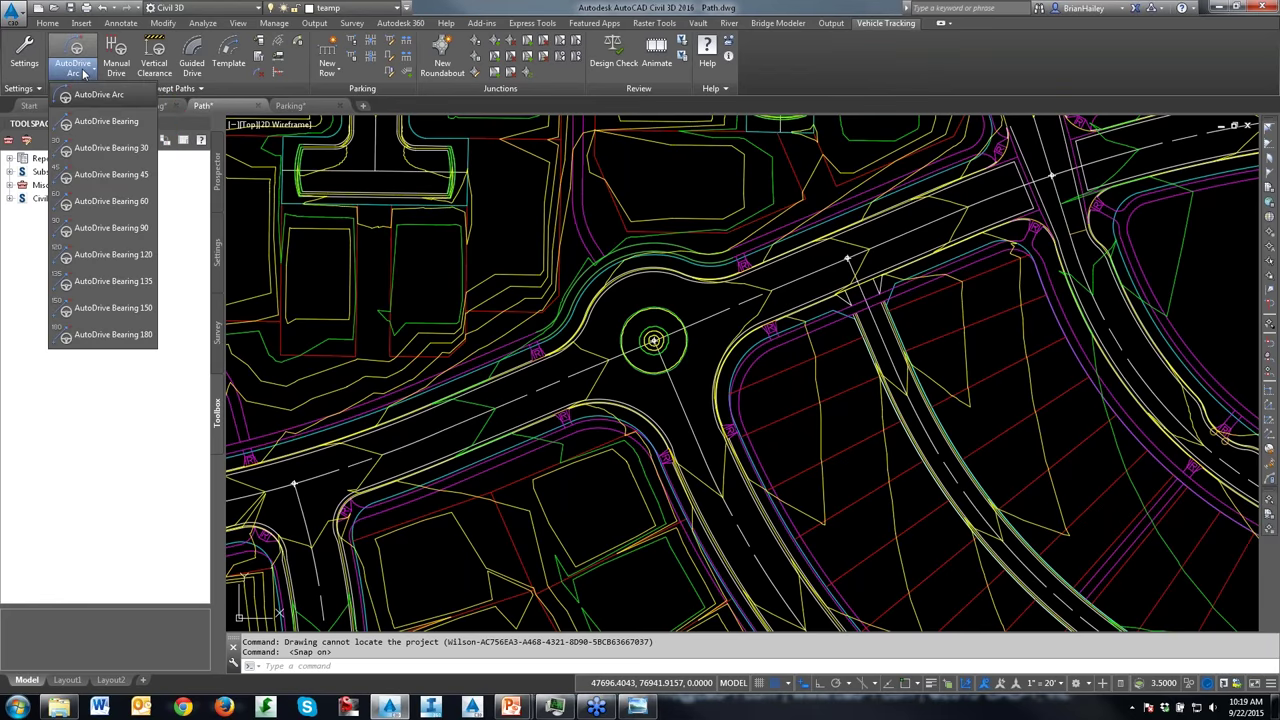
pyautogui.click(88, 56)
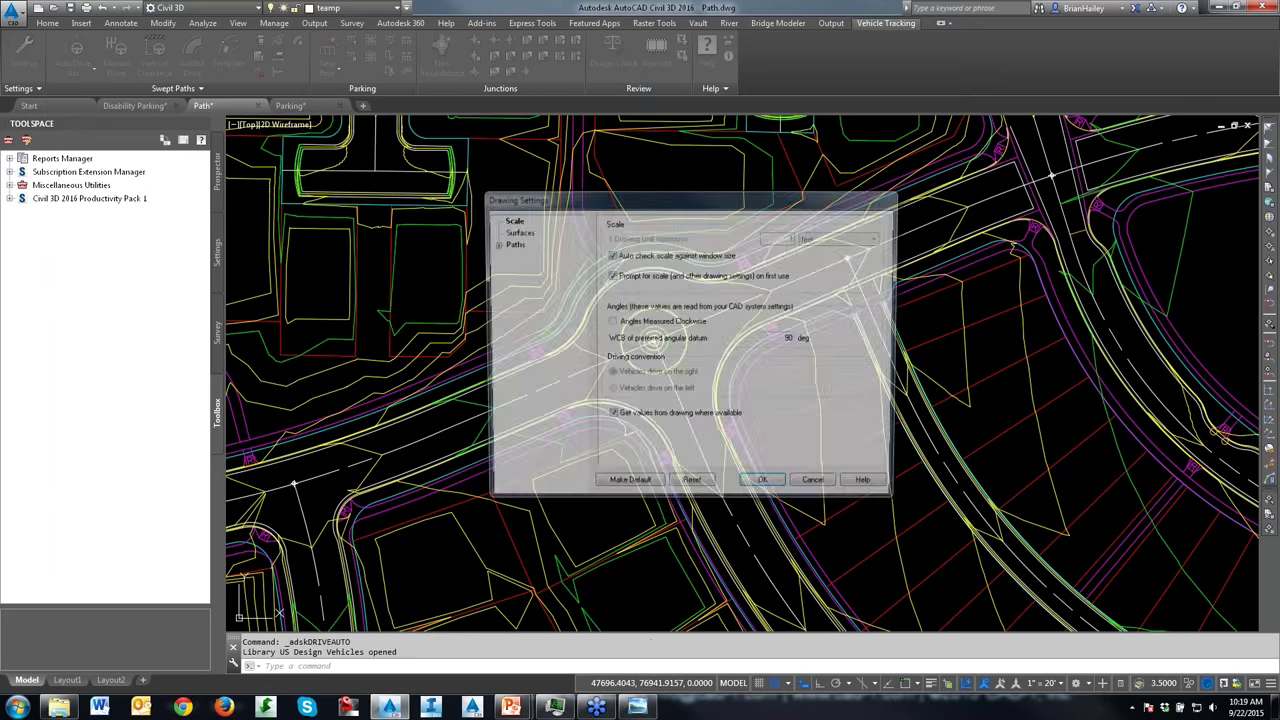
pyautogui.moveTo(628, 184)
pyautogui.mouseDown()
pyautogui.moveTo(771, 163)
pyautogui.moveTo(932, 114)
pyautogui.mouseUp()
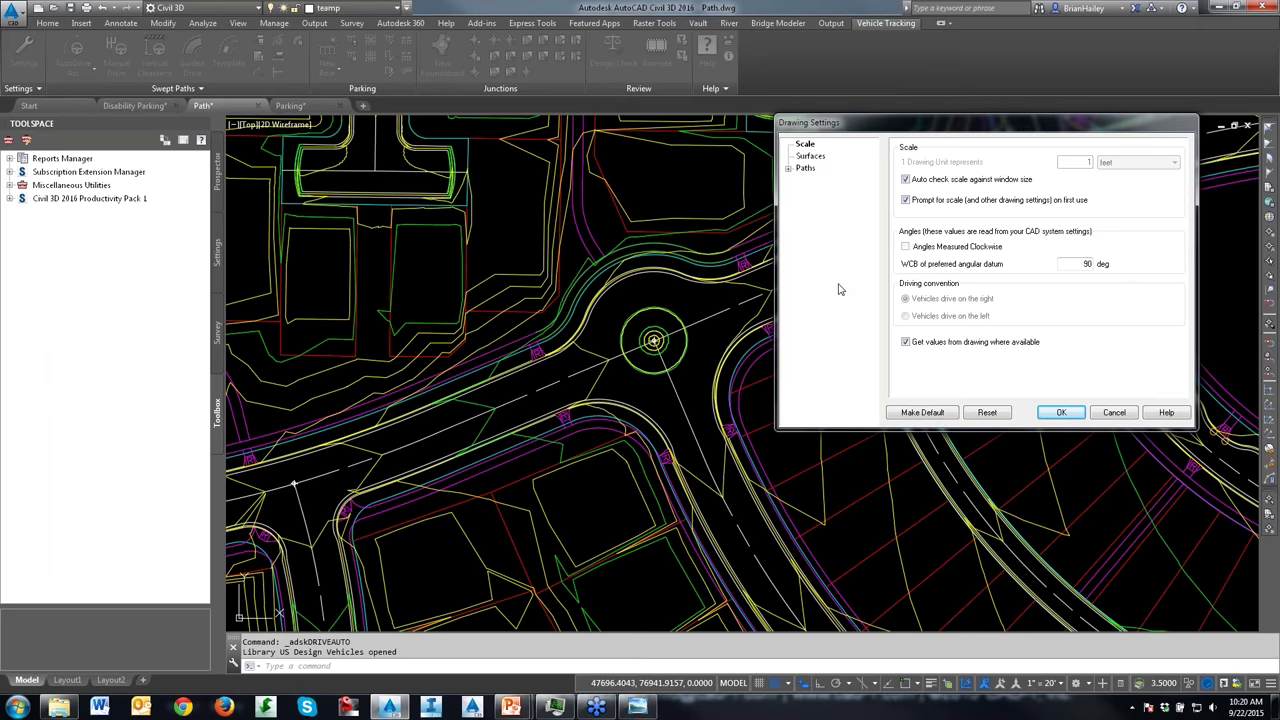
pyautogui.click(805, 146)
pyautogui.click(821, 156)
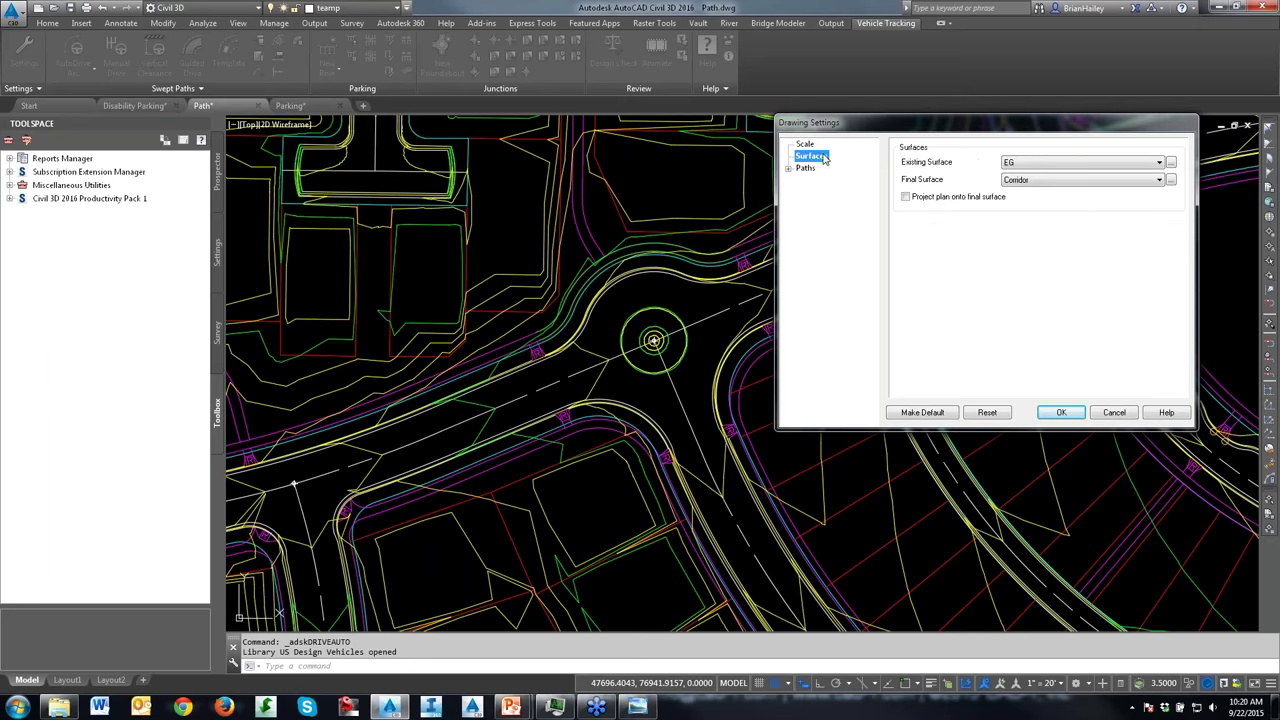
pyautogui.click(1028, 181)
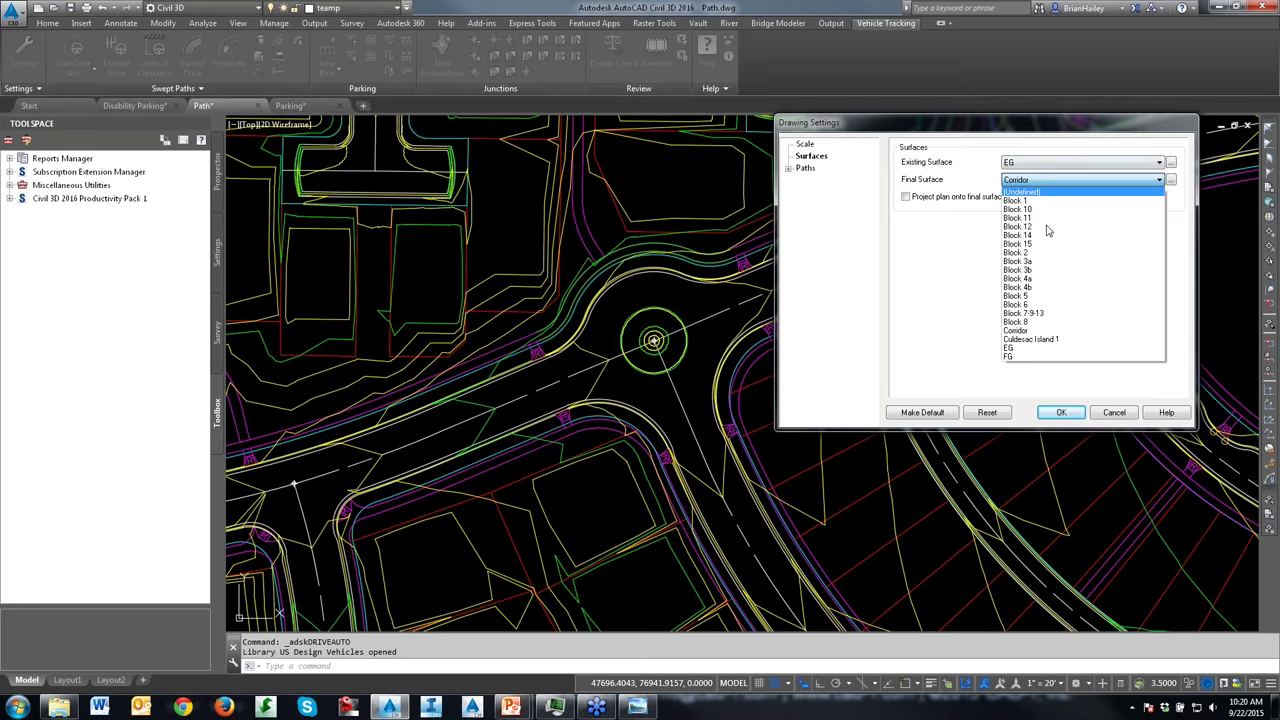
pyautogui.click(1030, 358)
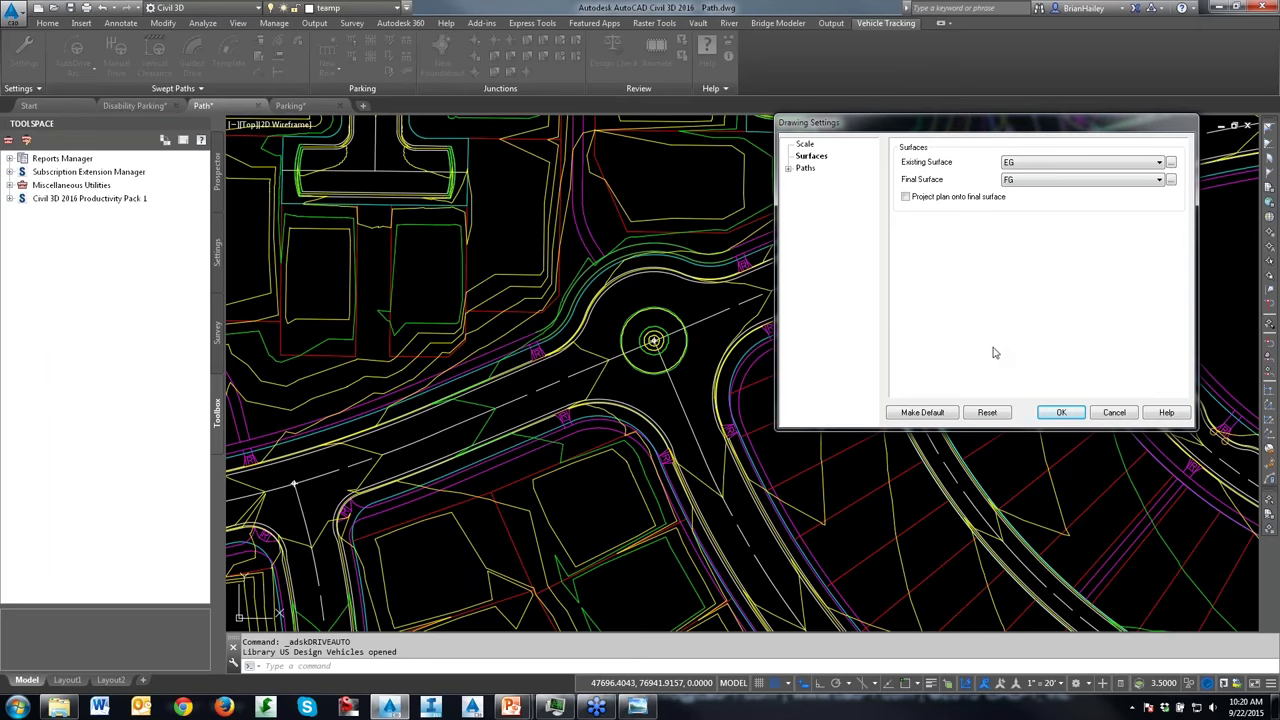
# Step: Review the layer settings for paths and accept the drawing settings
pyautogui.click(789, 170)
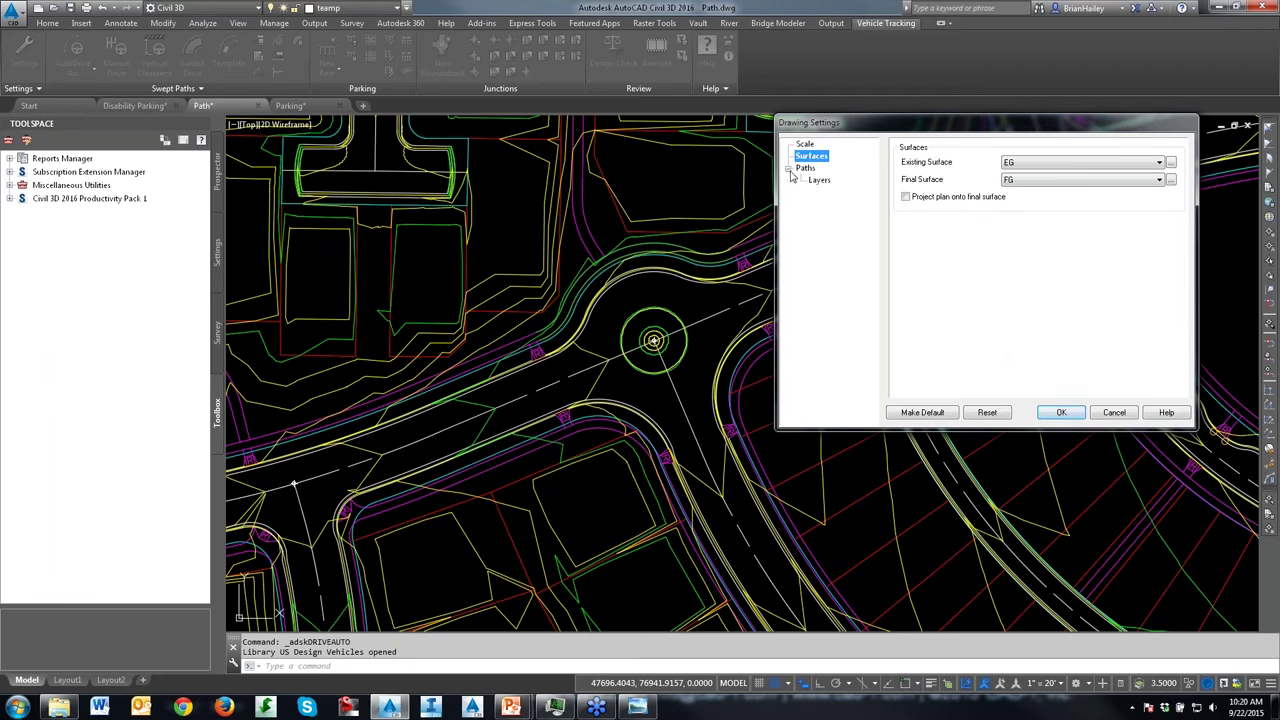
pyautogui.click(819, 180)
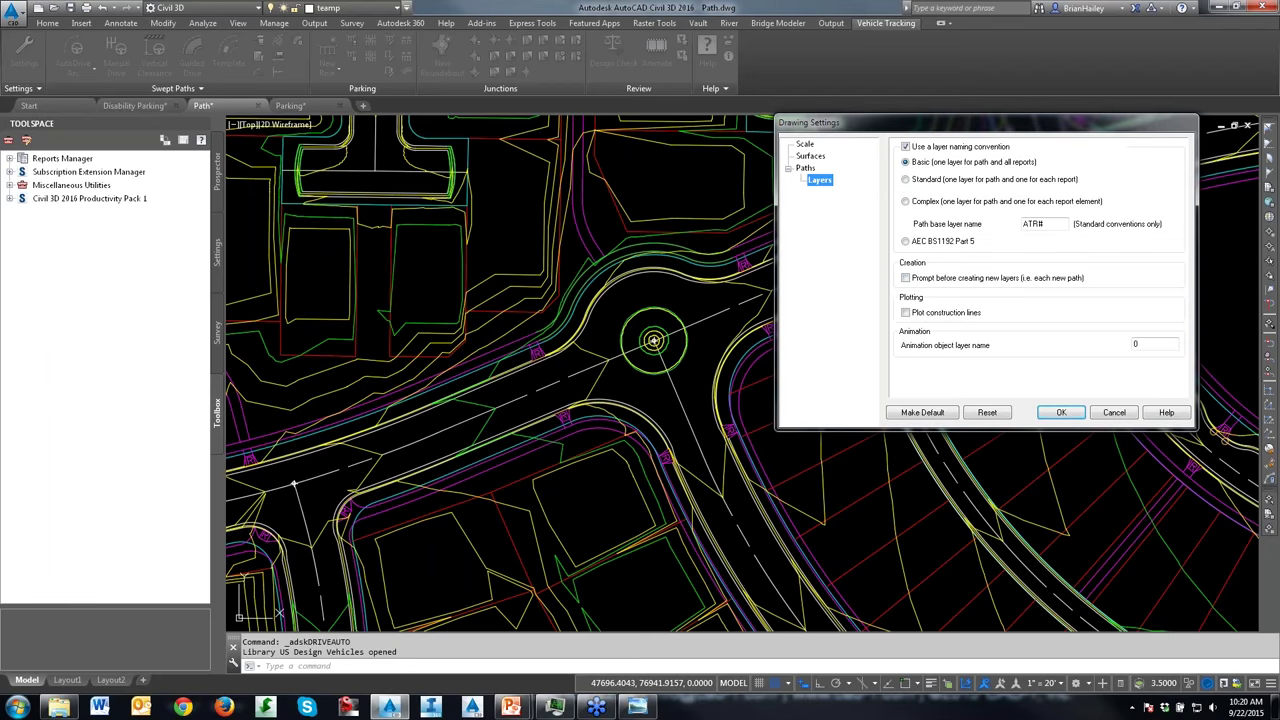
pyautogui.click(1061, 412)
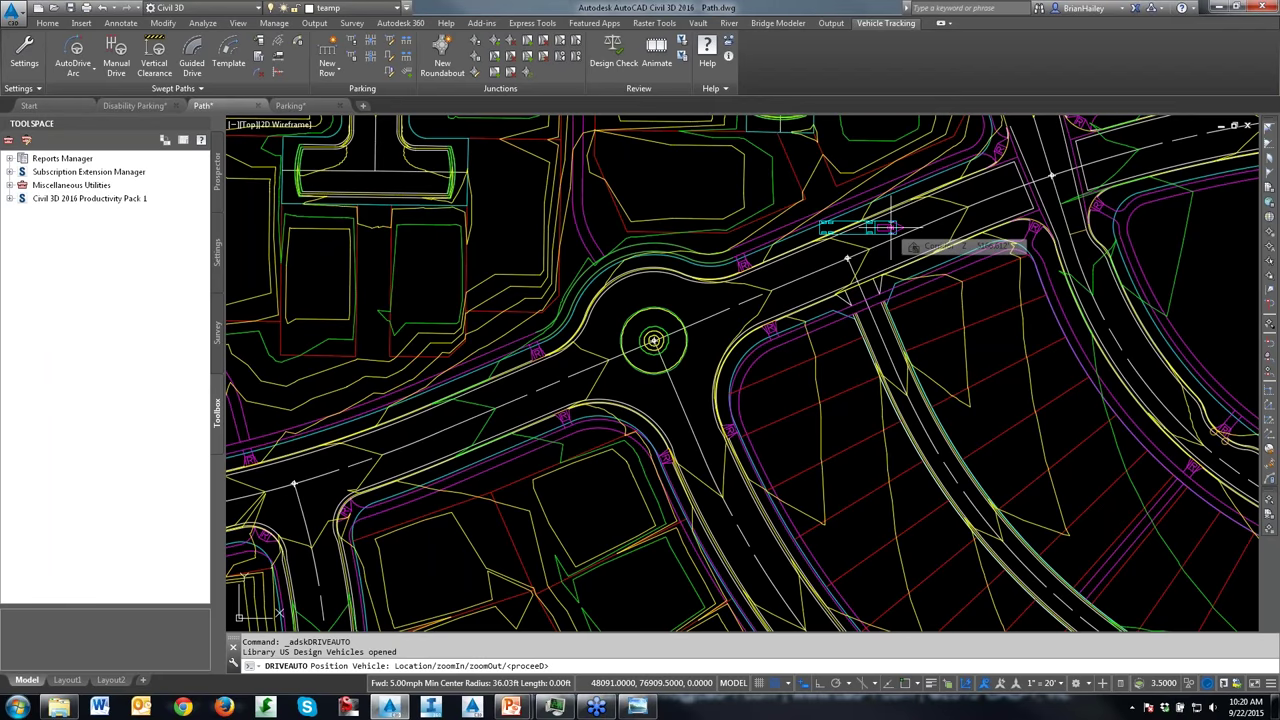
# Step: Turn snap off and position the WB-40 semi-trailer on the road northeast of the roundabout, facing the roundabout
pyautogui.click(780, 684)
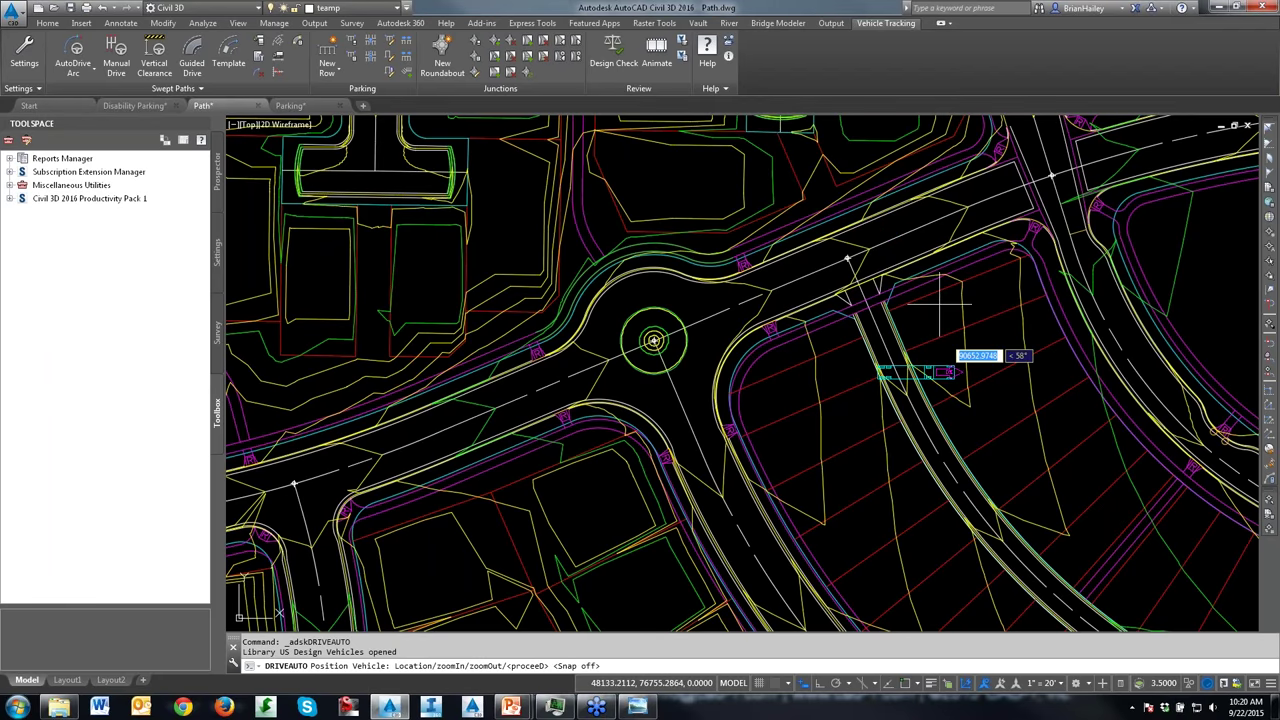
pyautogui.click(928, 207)
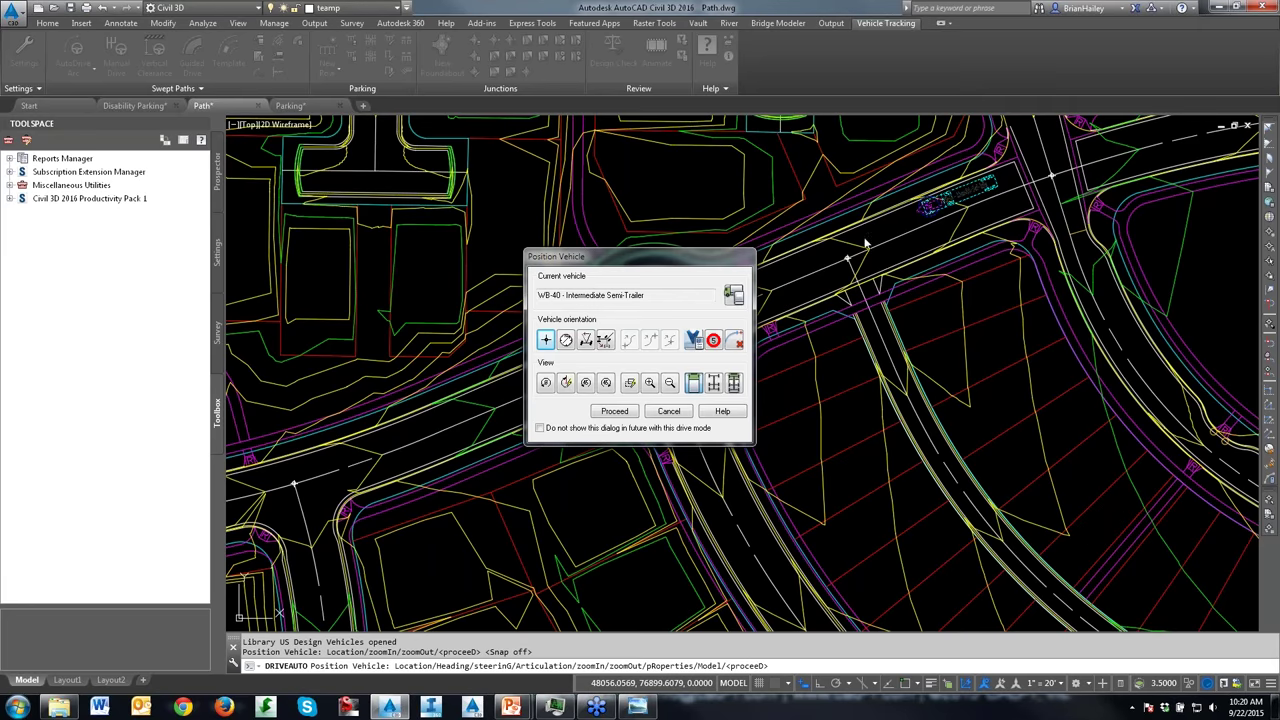
# Step: Mark the current vehicle's selection control with a red arrow and open the Vehicle Library Explorer
pyautogui.moveTo(960, 386); pyautogui.dragTo(785, 316)
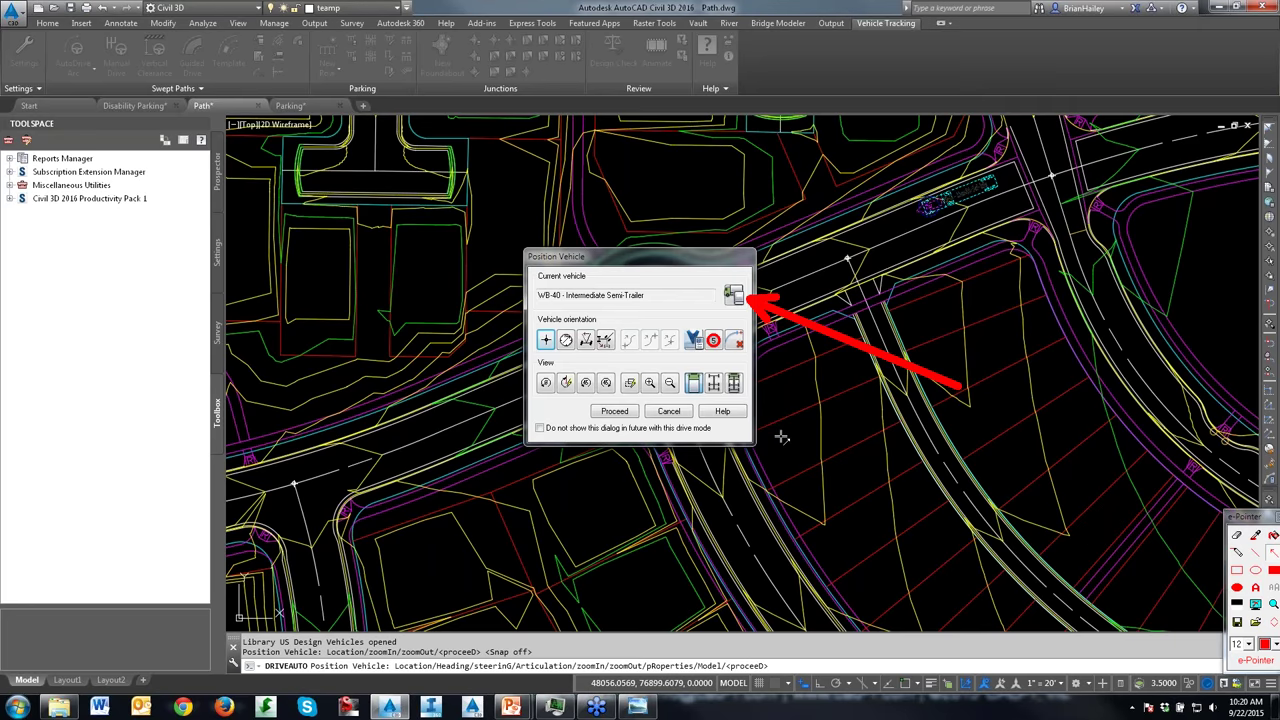
pyautogui.click(733, 293)
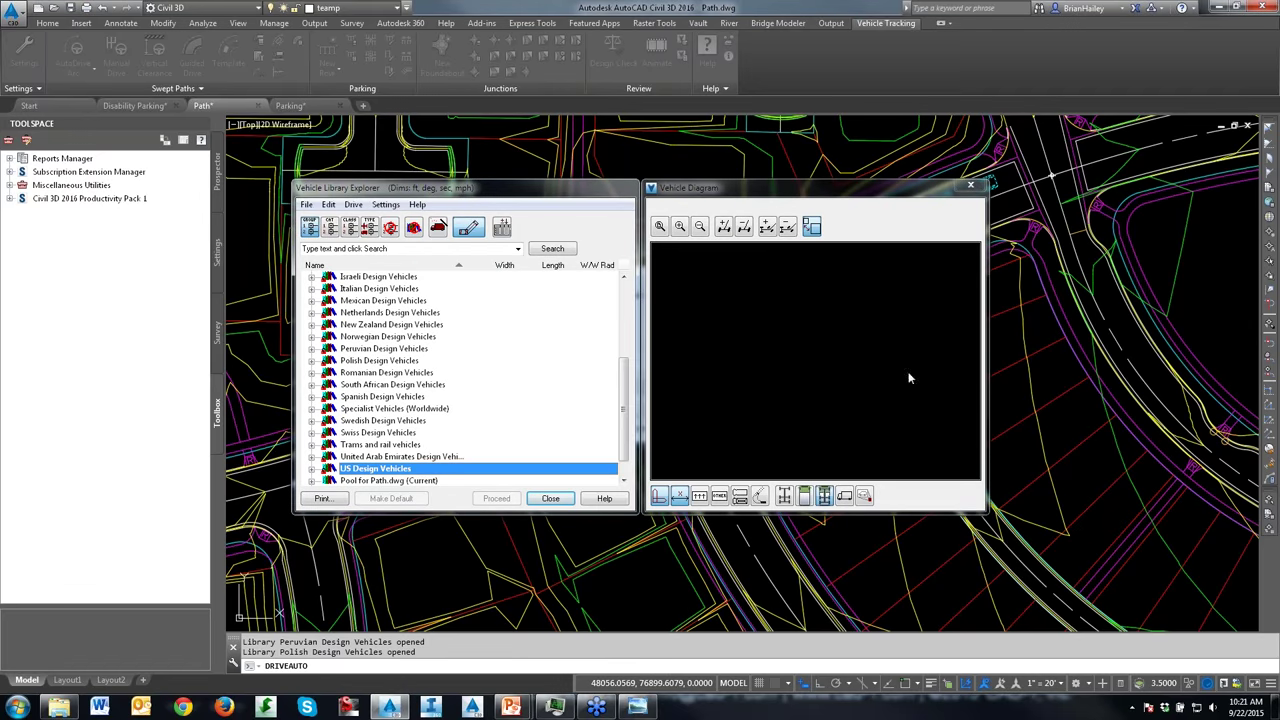
pyautogui.moveTo(624, 405)
pyautogui.mouseDown()
pyautogui.moveTo(616, 314)
pyautogui.moveTo(616, 406)
pyautogui.mouseUp()
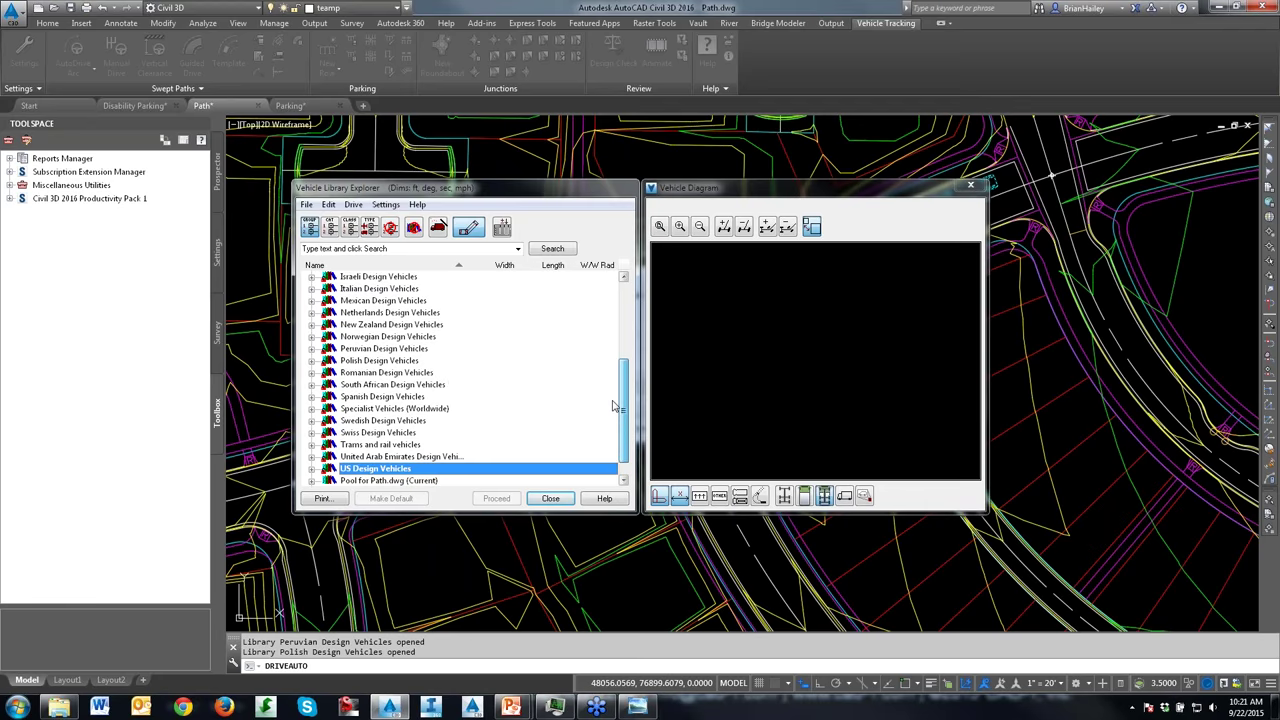
# Step: Examine the diagrams of several MTC DG 2001 vehicles in the Peruvian Design Vehicles library, including B3 and T3S1/2/3, and collapse the library
pyautogui.click(311, 349)
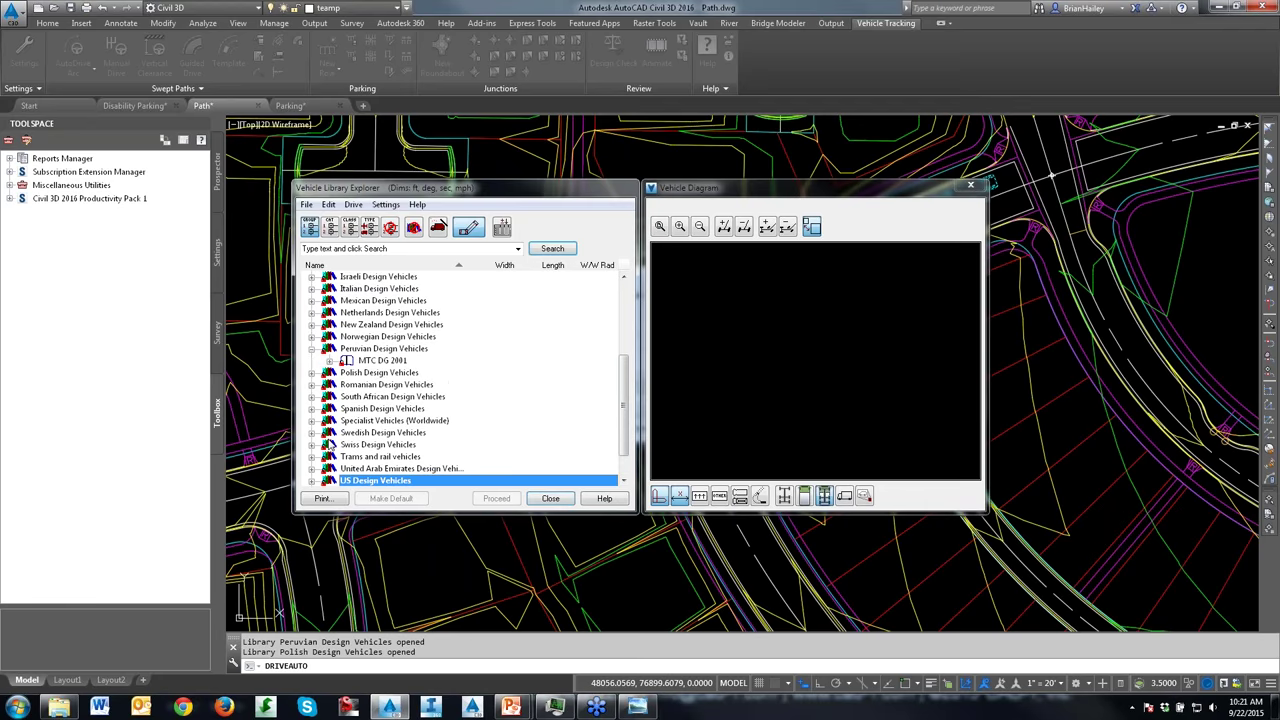
pyautogui.click(329, 361)
pyautogui.click(358, 373)
pyautogui.click(392, 384)
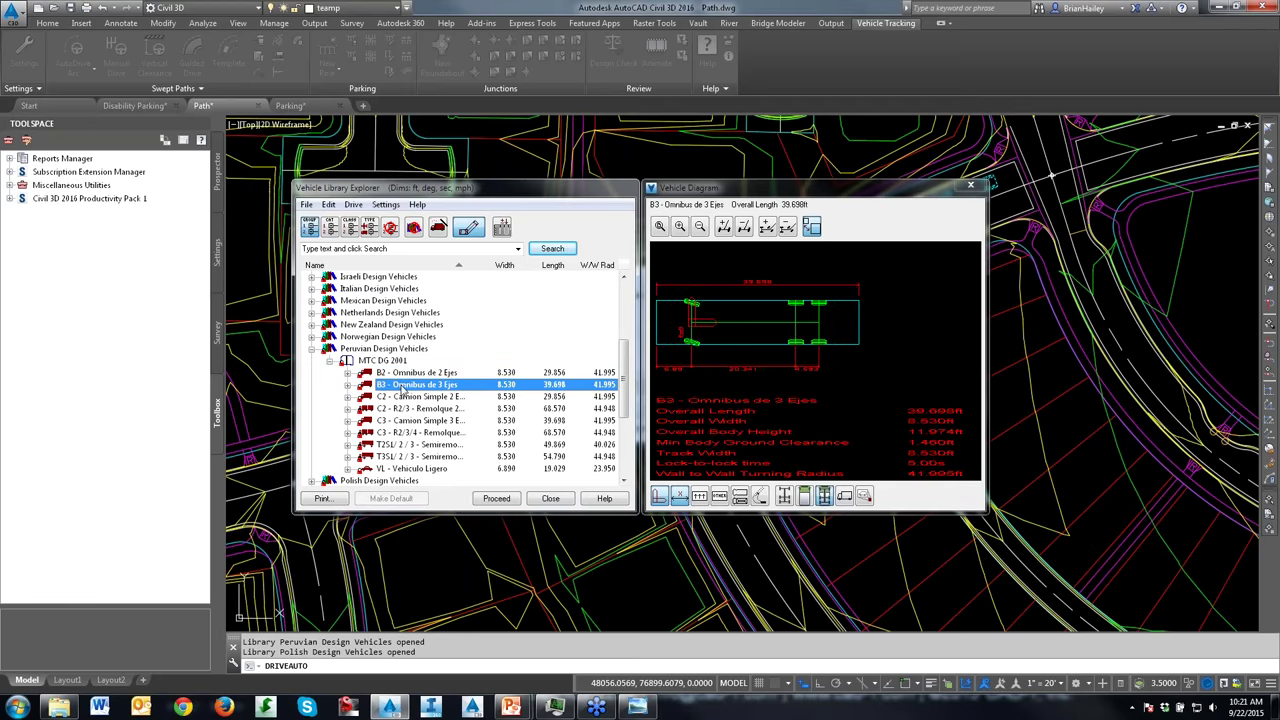
pyautogui.click(422, 409)
pyautogui.click(428, 444)
pyautogui.click(430, 457)
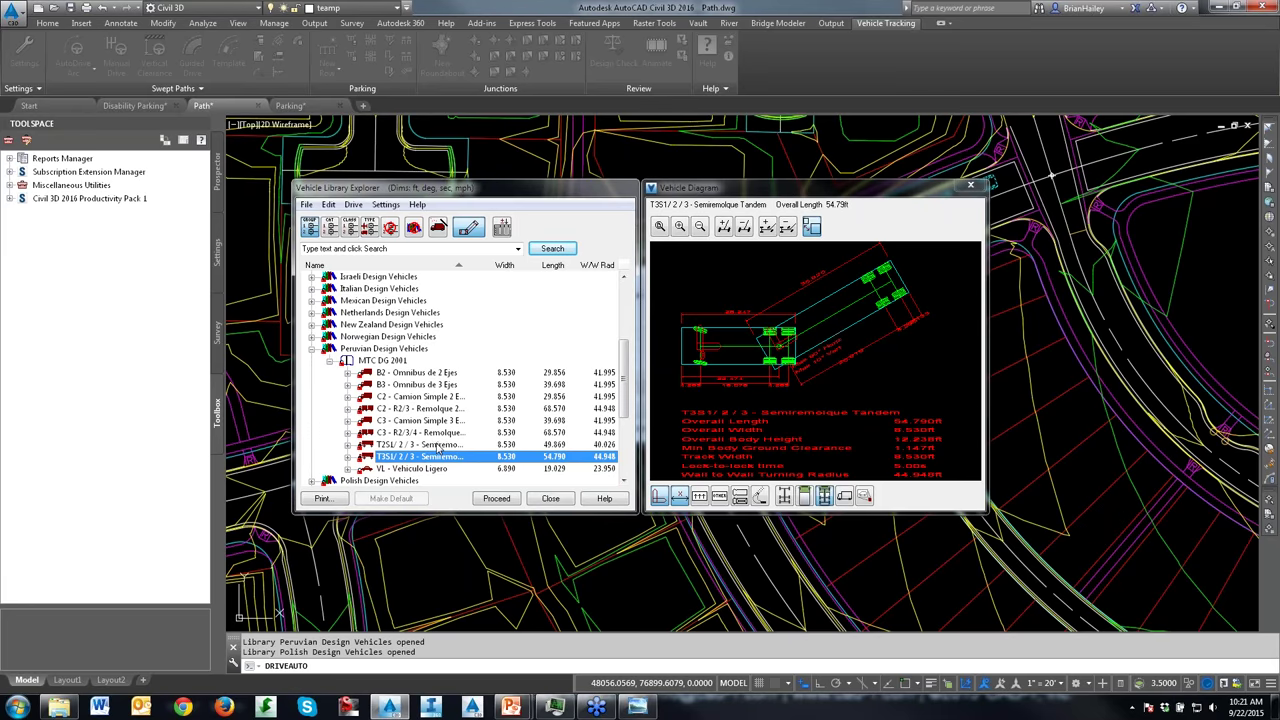
pyautogui.click(311, 348)
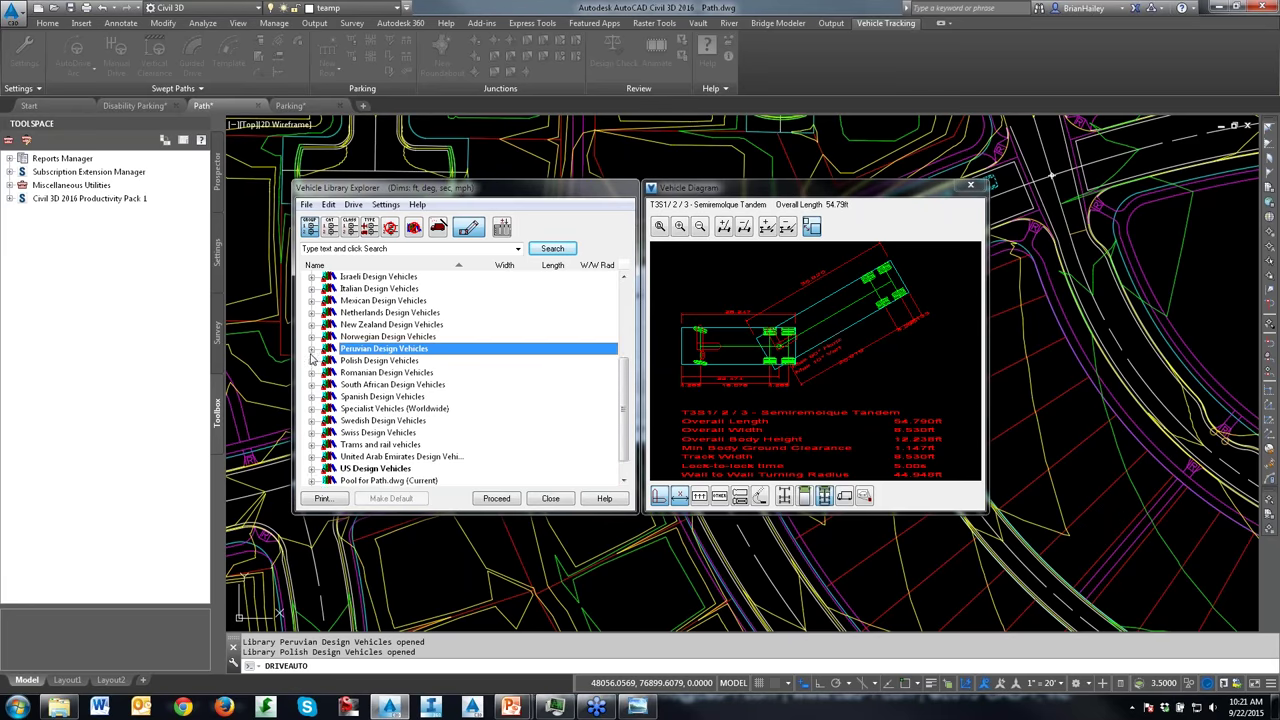
# Step: Expand the US Design Vehicles library to list its state and AASHTO vehicle groups
pyautogui.scroll(-1, 386, 428)
pyautogui.click(356, 445)
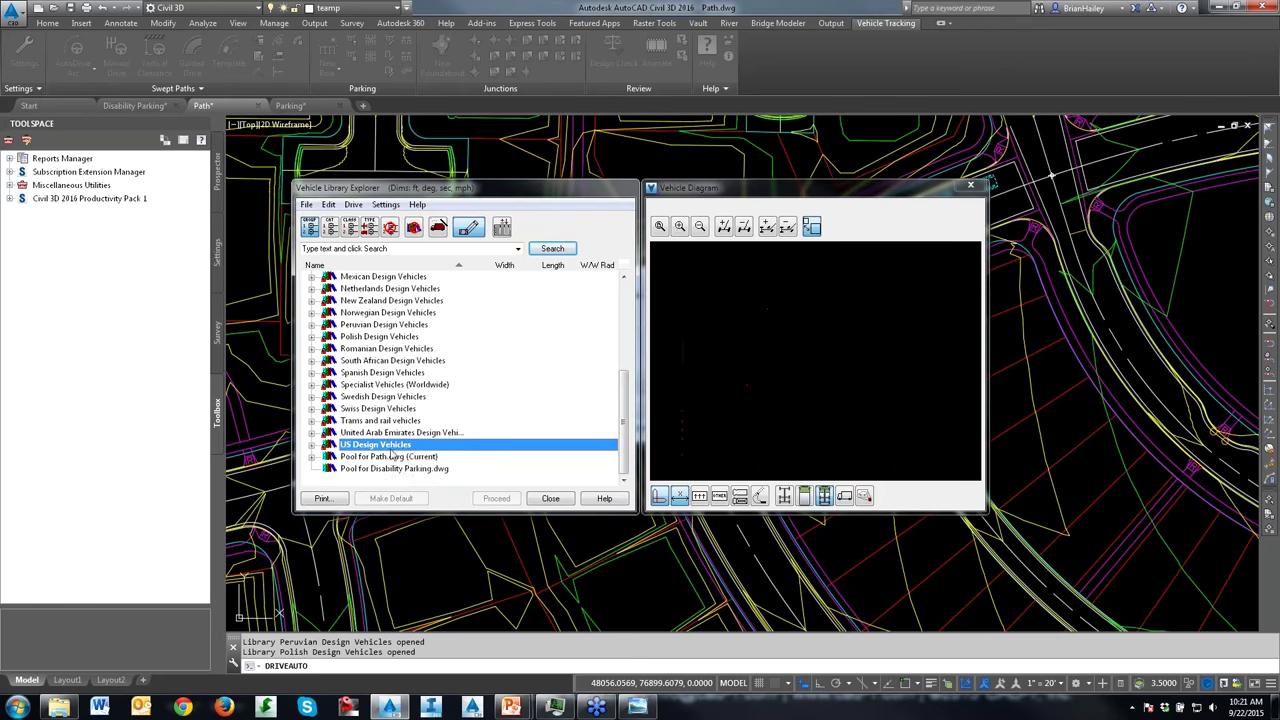
pyautogui.click(311, 444)
pyautogui.scroll(-1, 455, 402)
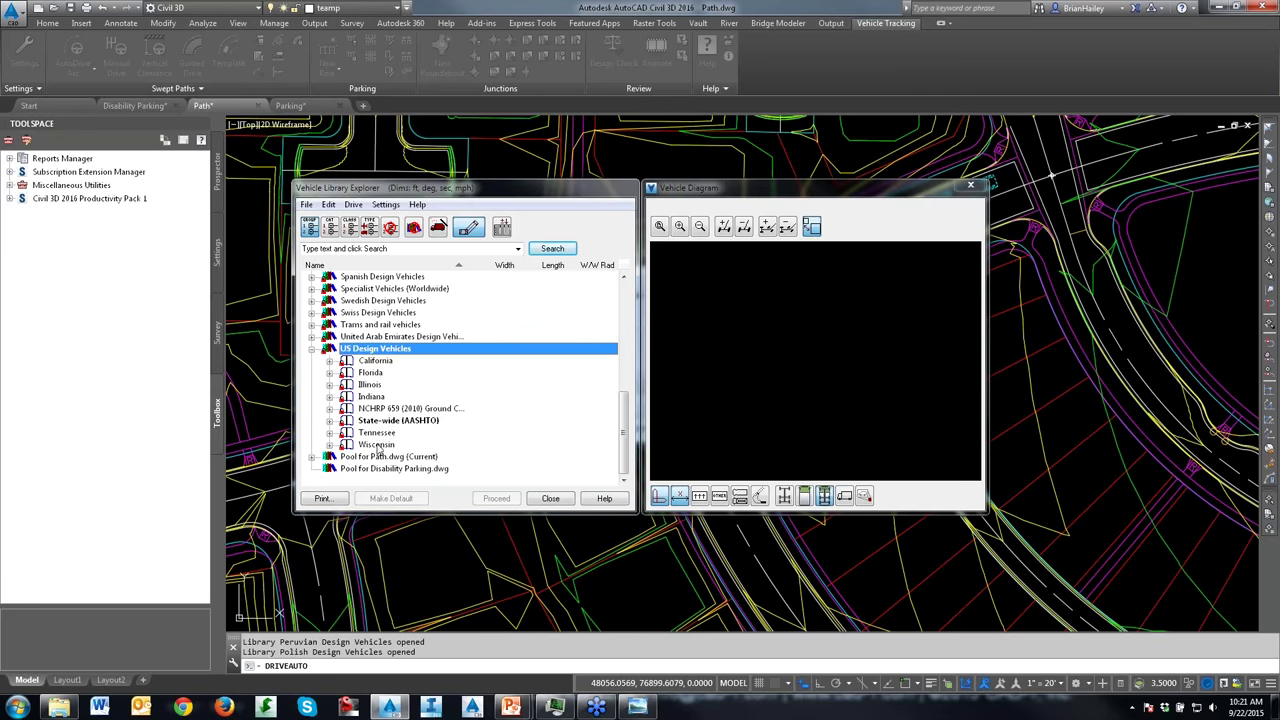
# Step: Expand the State-wide (AASHTO) group, widen the Name column and list the vehicles in AASHTO 2011 (US Customary)
pyautogui.click(410, 421)
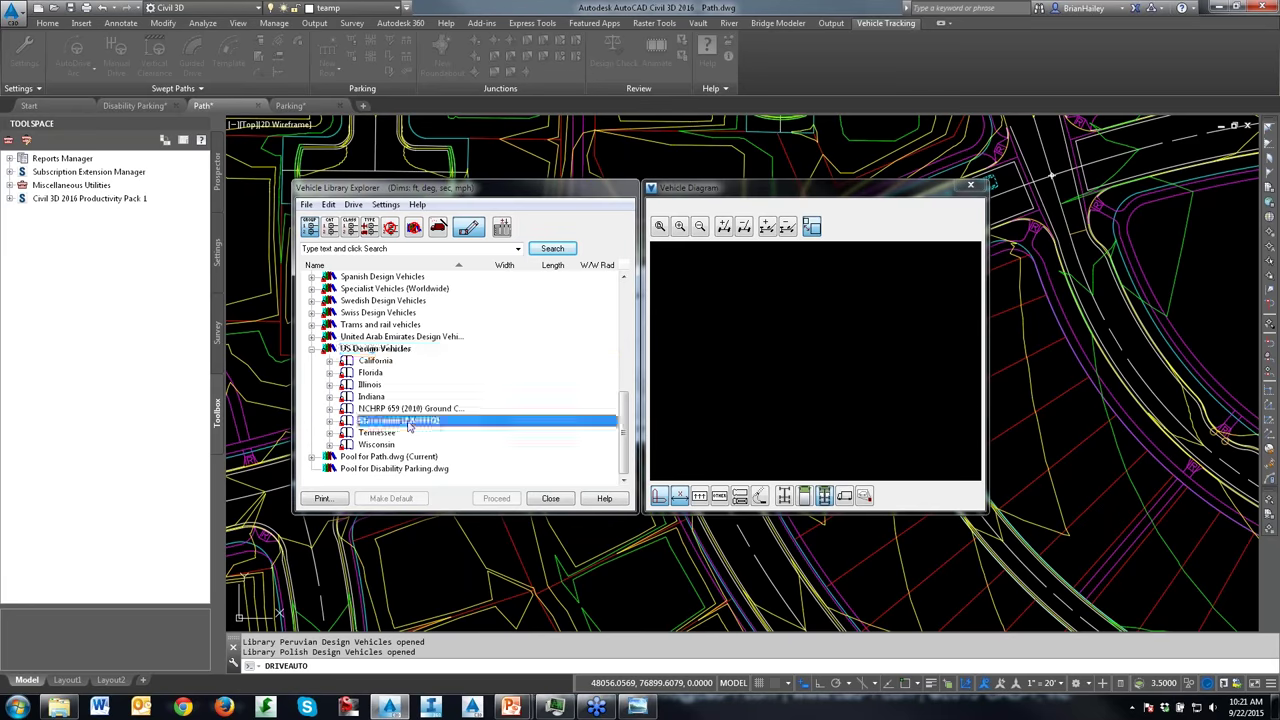
pyautogui.click(331, 421)
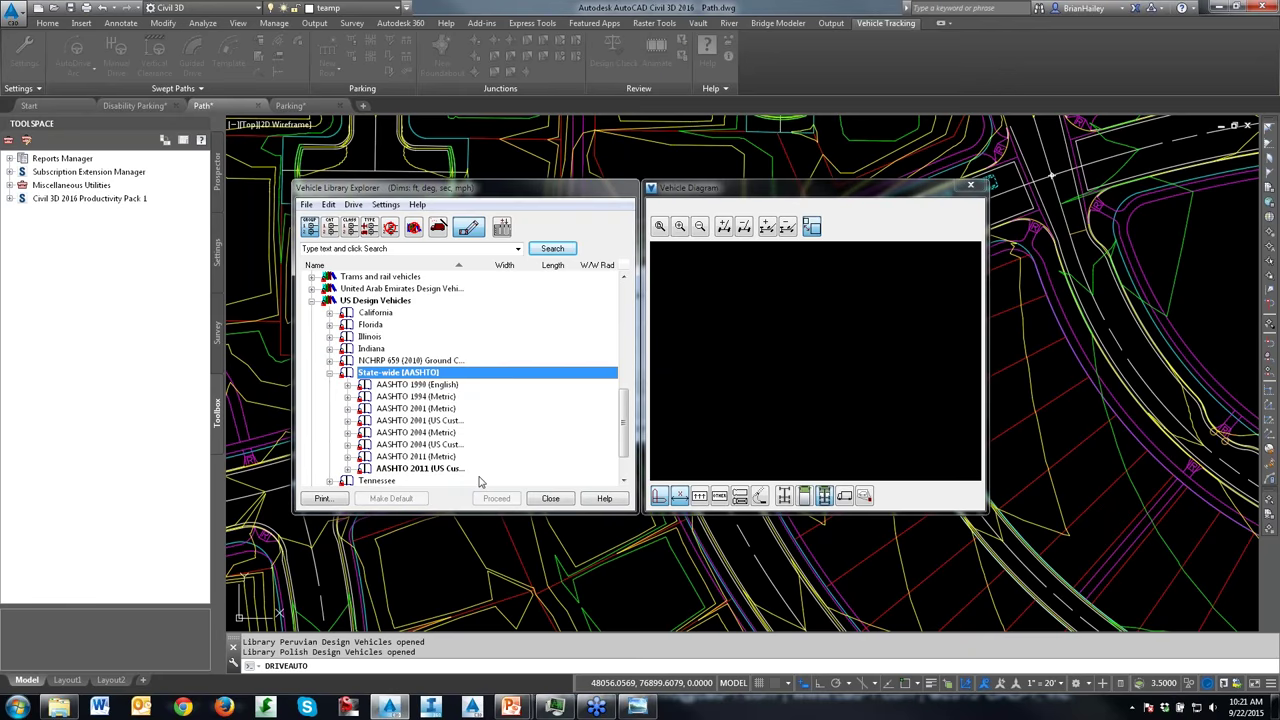
pyautogui.click(416, 469)
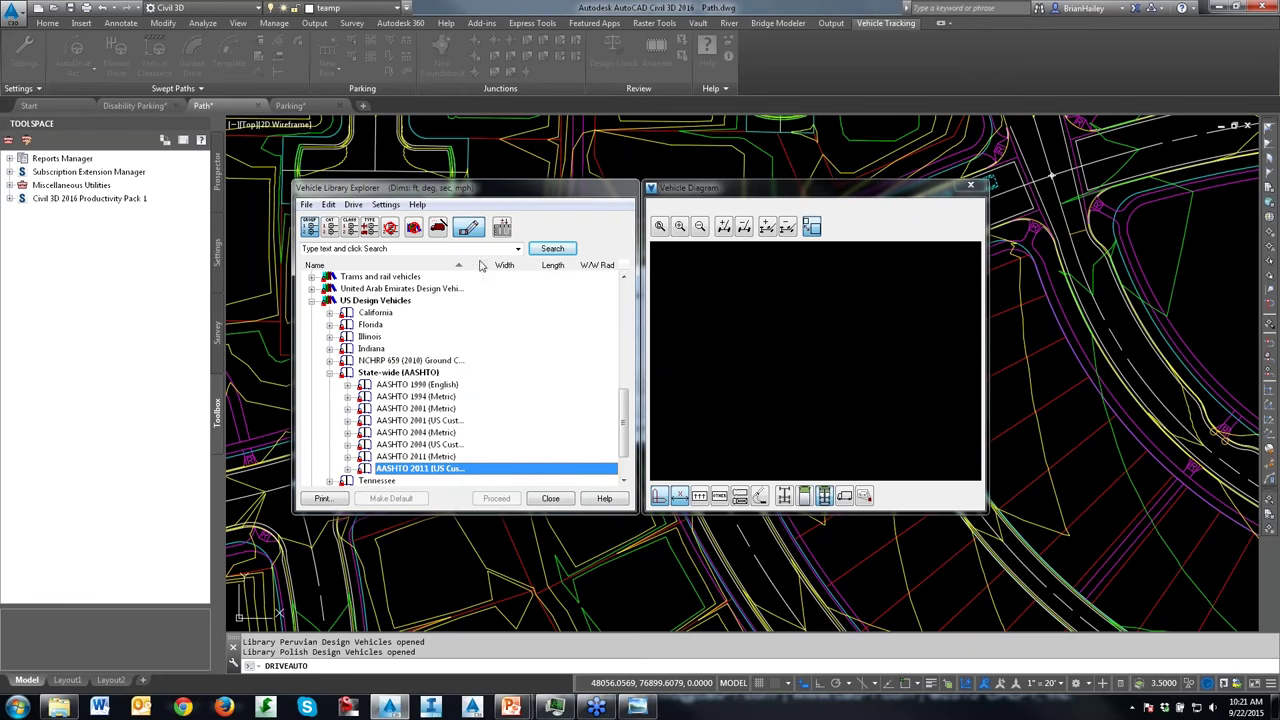
pyautogui.moveTo(468, 264); pyautogui.dragTo(503, 266)
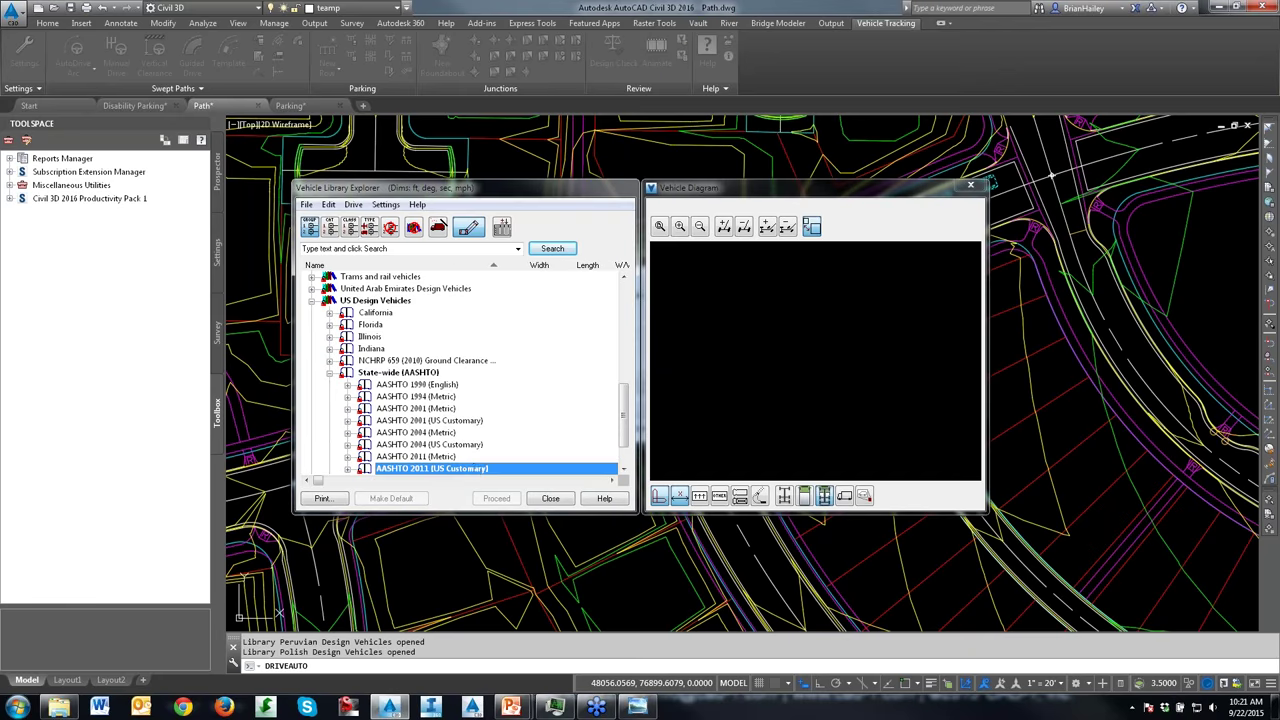
pyautogui.scroll(-2, 466, 405)
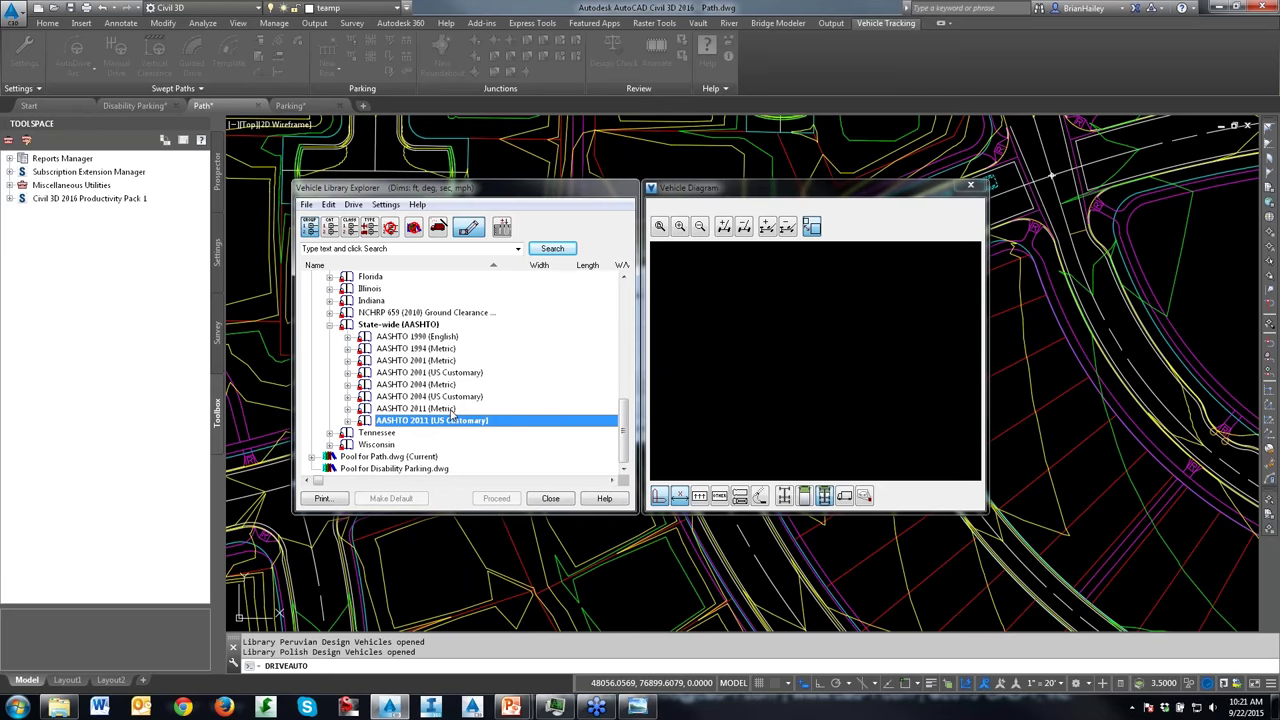
pyautogui.click(347, 420)
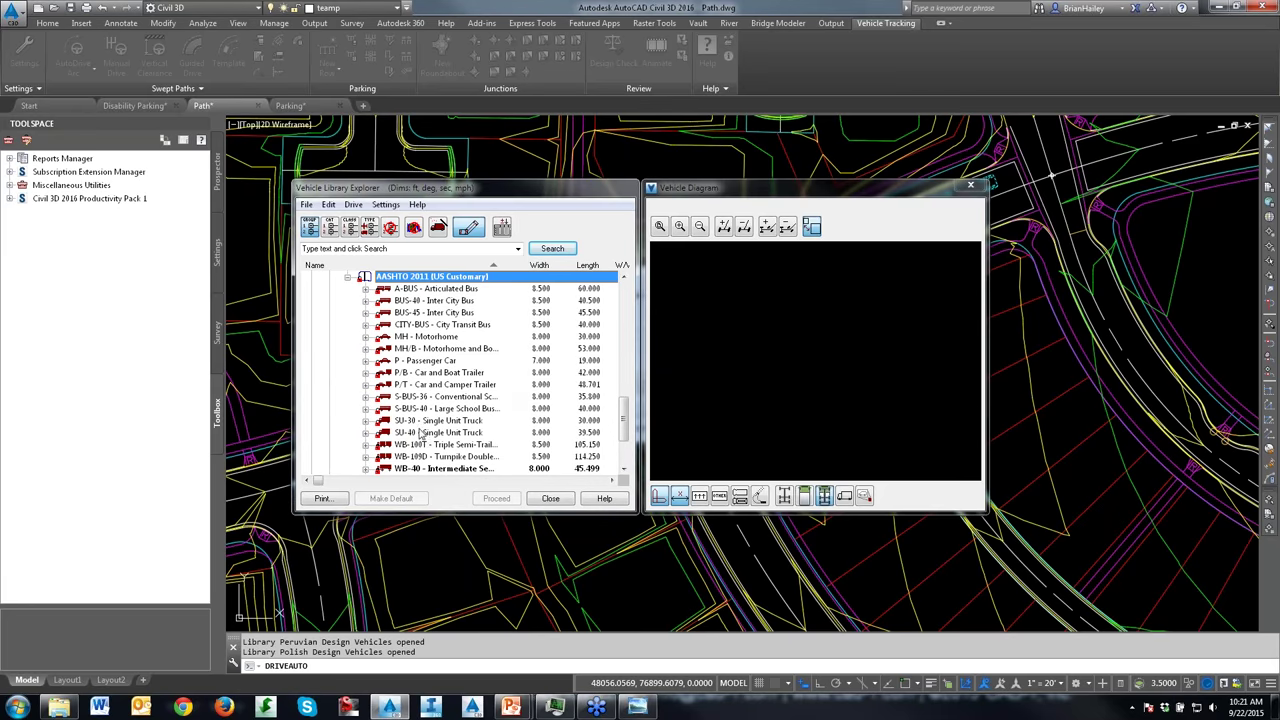
# Step: Examine the diagrams of the AASHTO 2011 (US Customary) buses, motorhomes, passenger car, car and camper trailer, and SU-30 truck
pyautogui.click(460, 288)
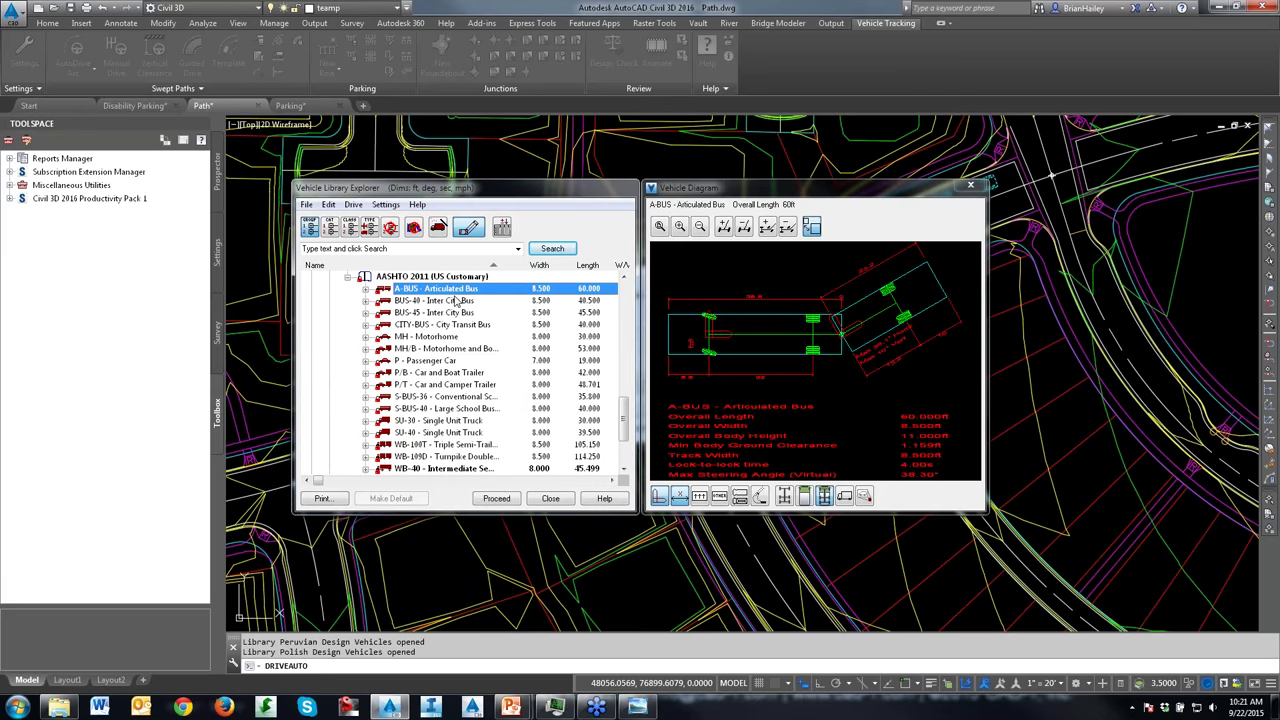
pyautogui.click(456, 300)
pyautogui.click(453, 312)
pyautogui.click(449, 326)
pyautogui.click(448, 337)
pyautogui.click(446, 349)
pyautogui.click(446, 361)
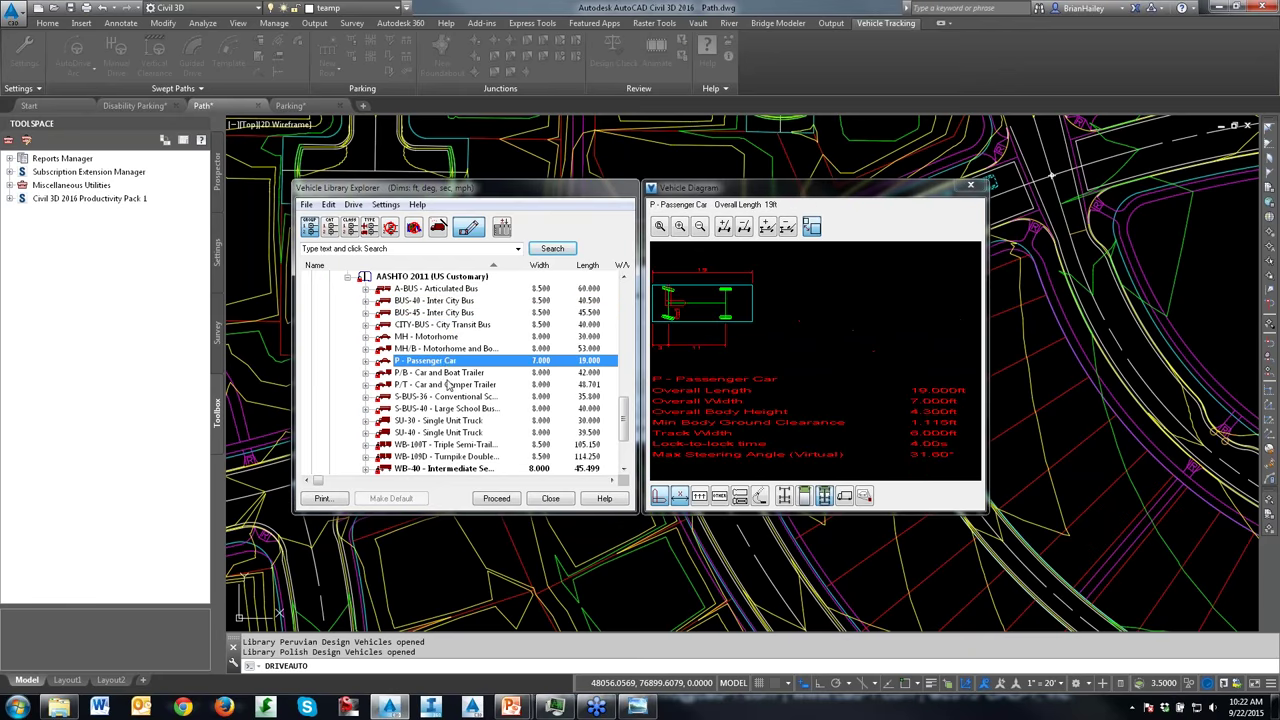
pyautogui.click(448, 384)
pyautogui.click(452, 408)
pyautogui.click(453, 420)
pyautogui.scroll(-3, 486, 415)
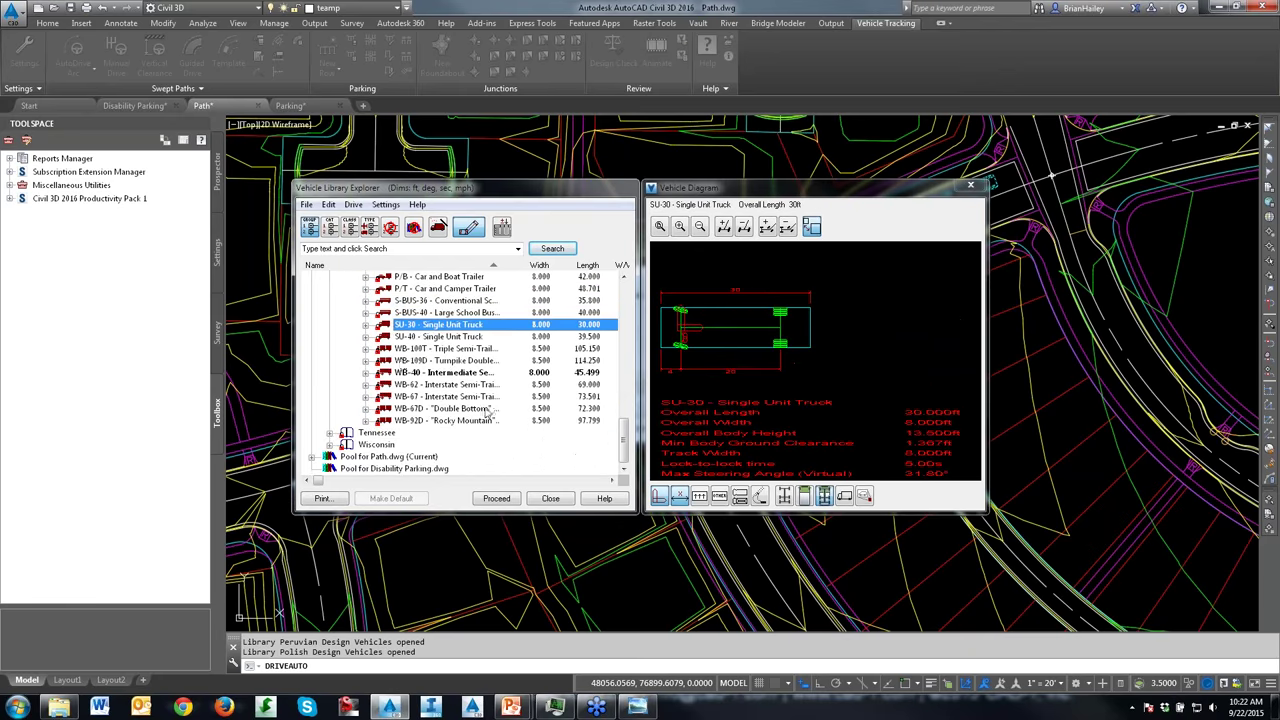
# Step: Choose the WB-40 Intermediate Semi-Trailer as the vehicle to position and move the Position Vehicle dialog clear of the roundabout
pyautogui.click(434, 372)
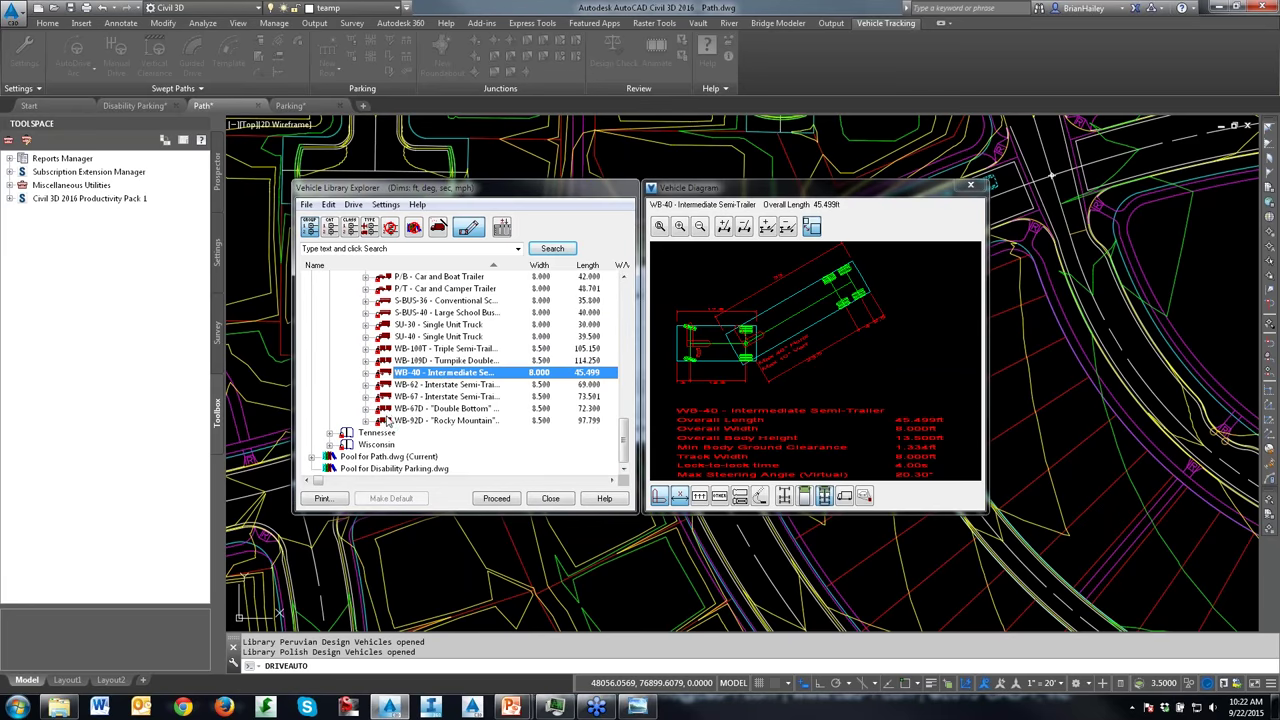
pyautogui.click(497, 499)
pyautogui.moveTo(681, 246)
pyautogui.mouseDown()
pyautogui.moveTo(622, 187)
pyautogui.moveTo(387, 118)
pyautogui.mouseUp()
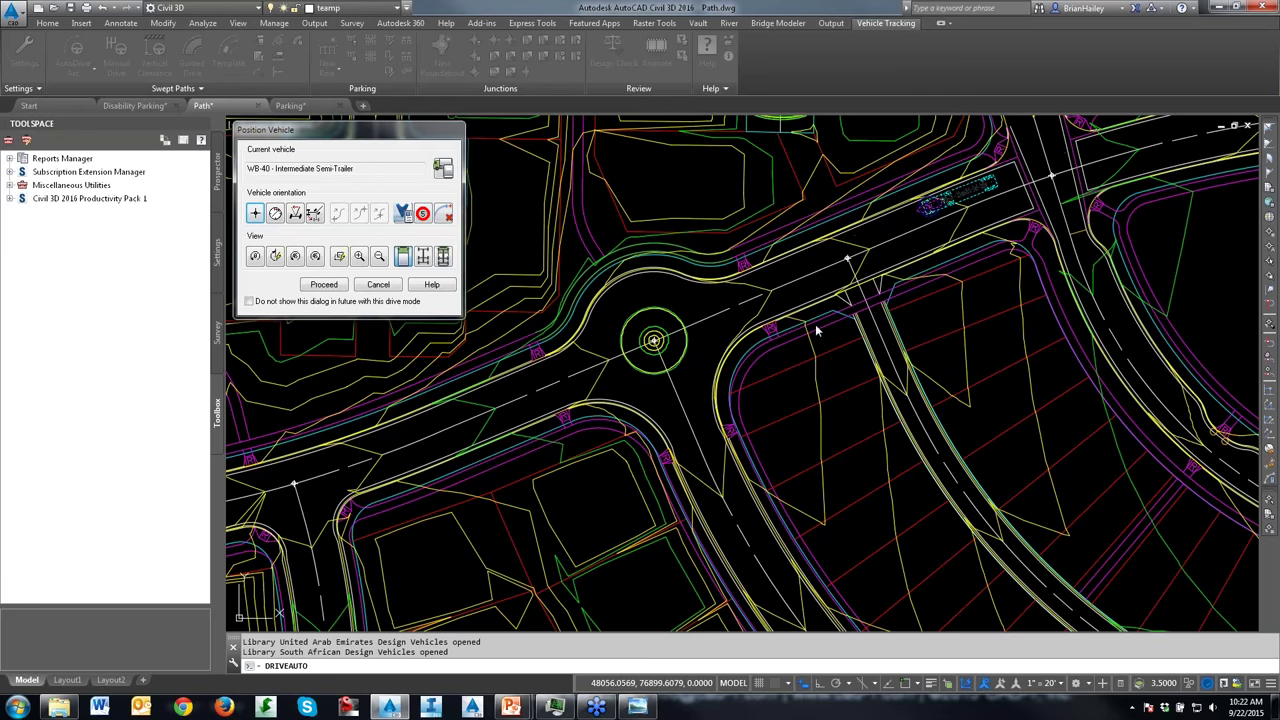
# Step: Reopen the Vehicle Library Explorer and view the Aerospatiale ATR-42 and ATR-72 diagrams under Commercial Aircraft
pyautogui.click(443, 168)
pyautogui.moveTo(621, 437); pyautogui.dragTo(624, 285)
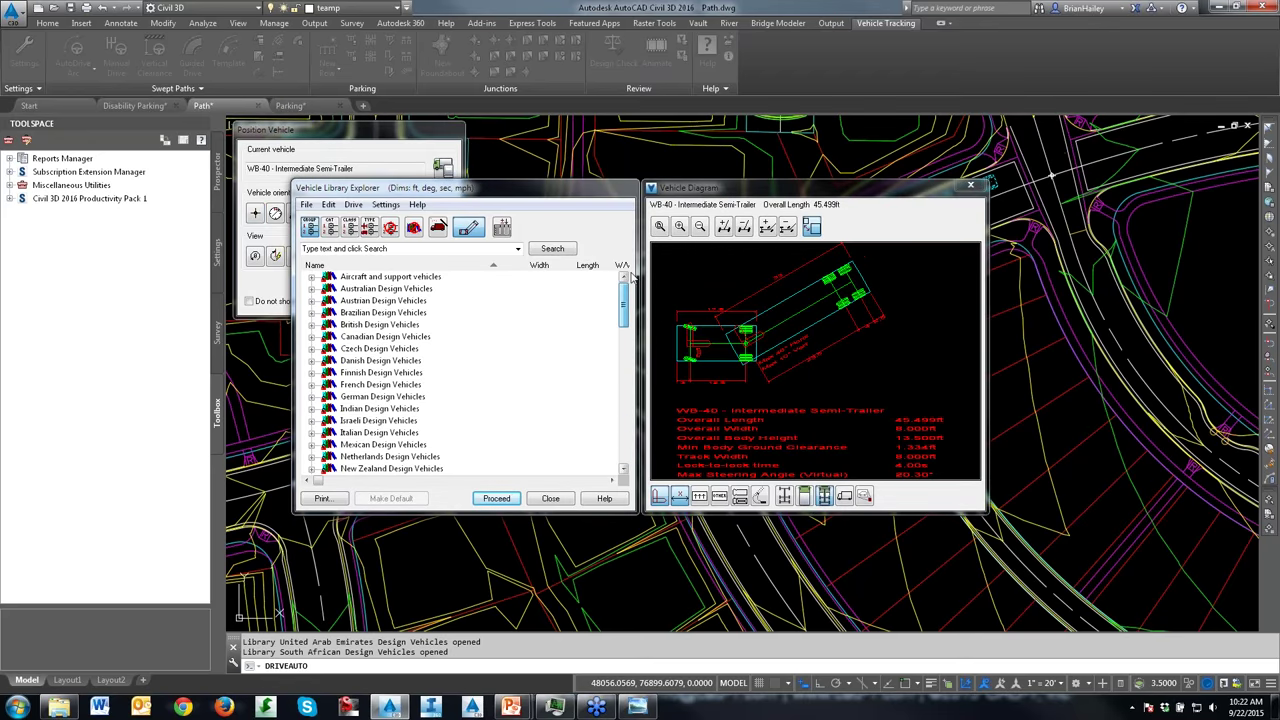
pyautogui.click(429, 279)
pyautogui.click(311, 277)
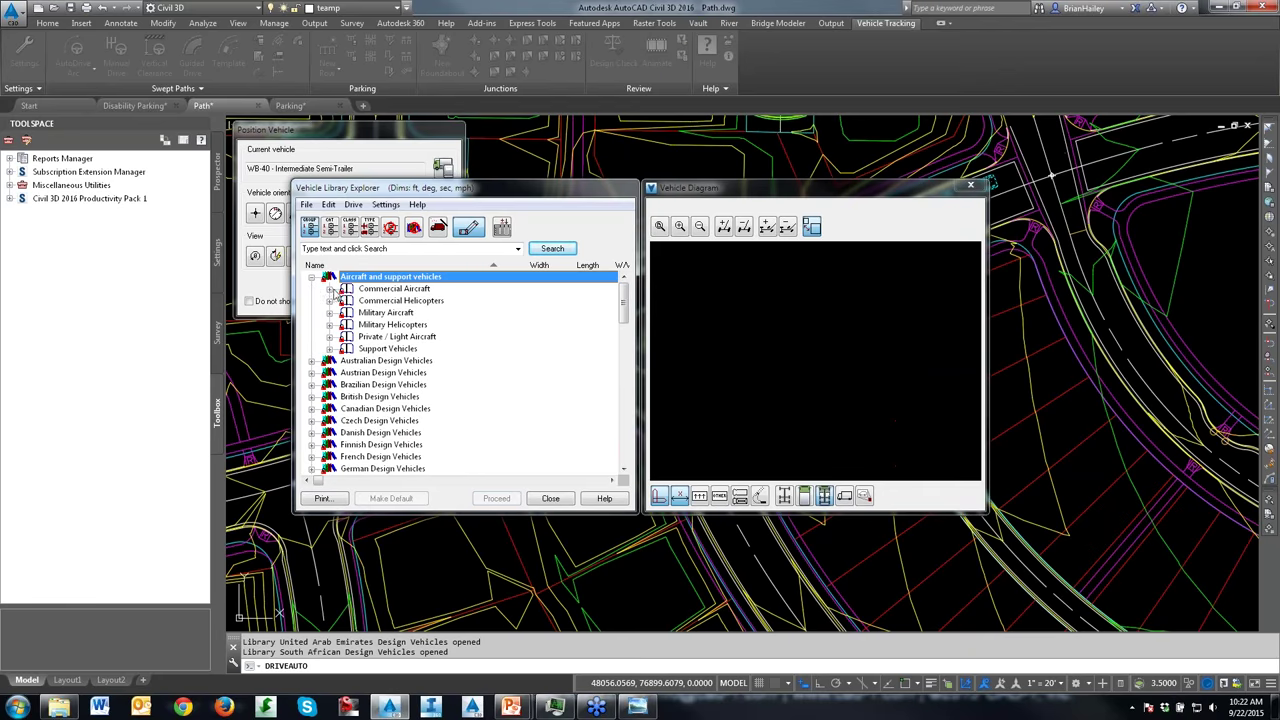
pyautogui.click(329, 289)
pyautogui.click(397, 290)
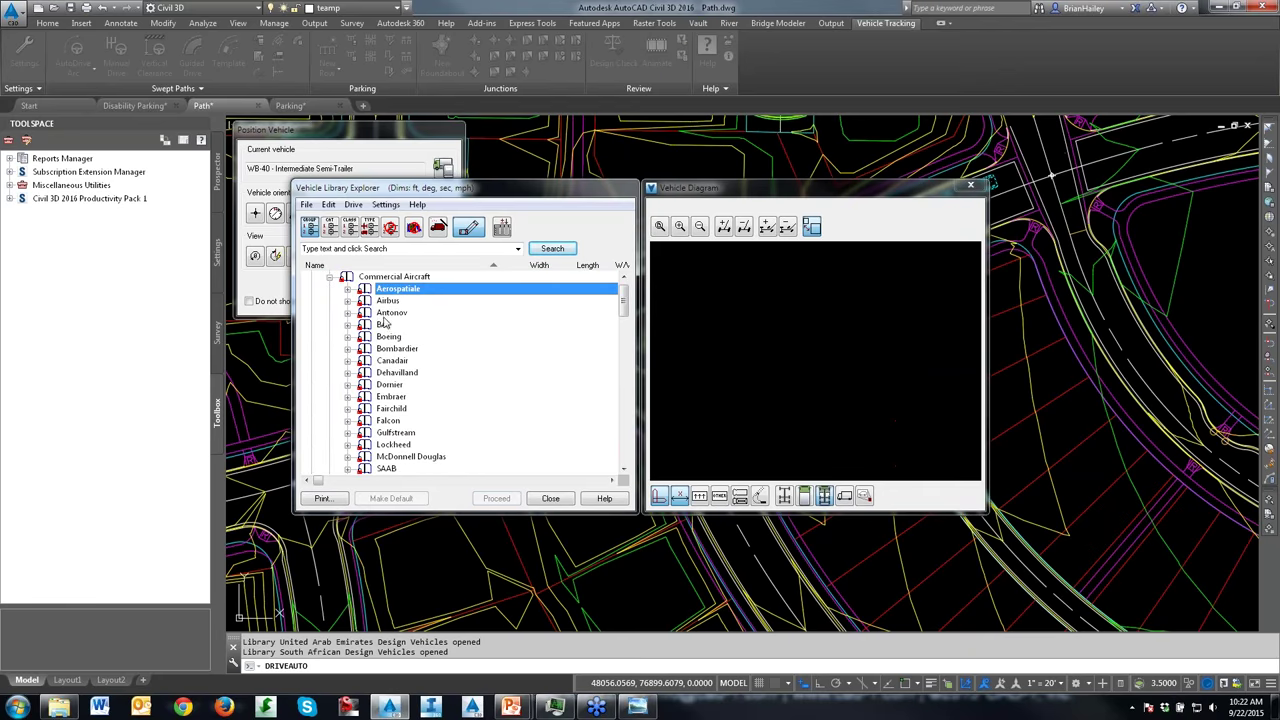
pyautogui.click(347, 289)
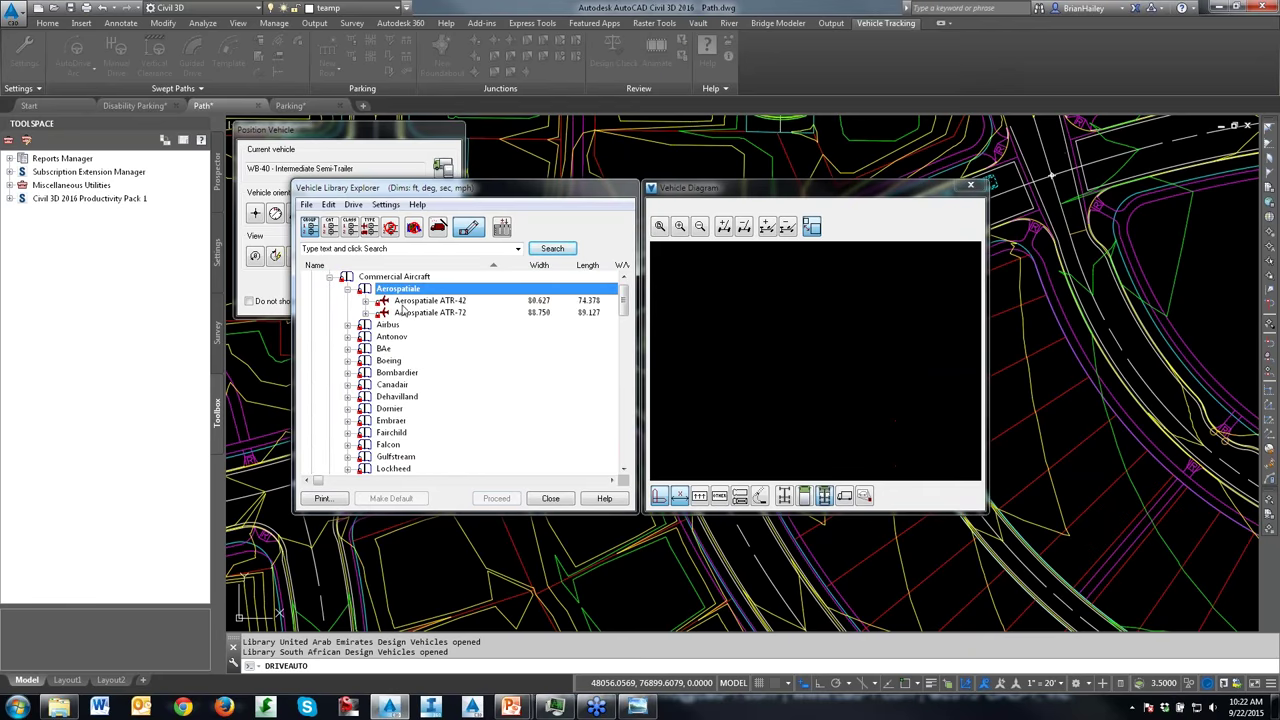
pyautogui.click(405, 302)
pyautogui.click(421, 313)
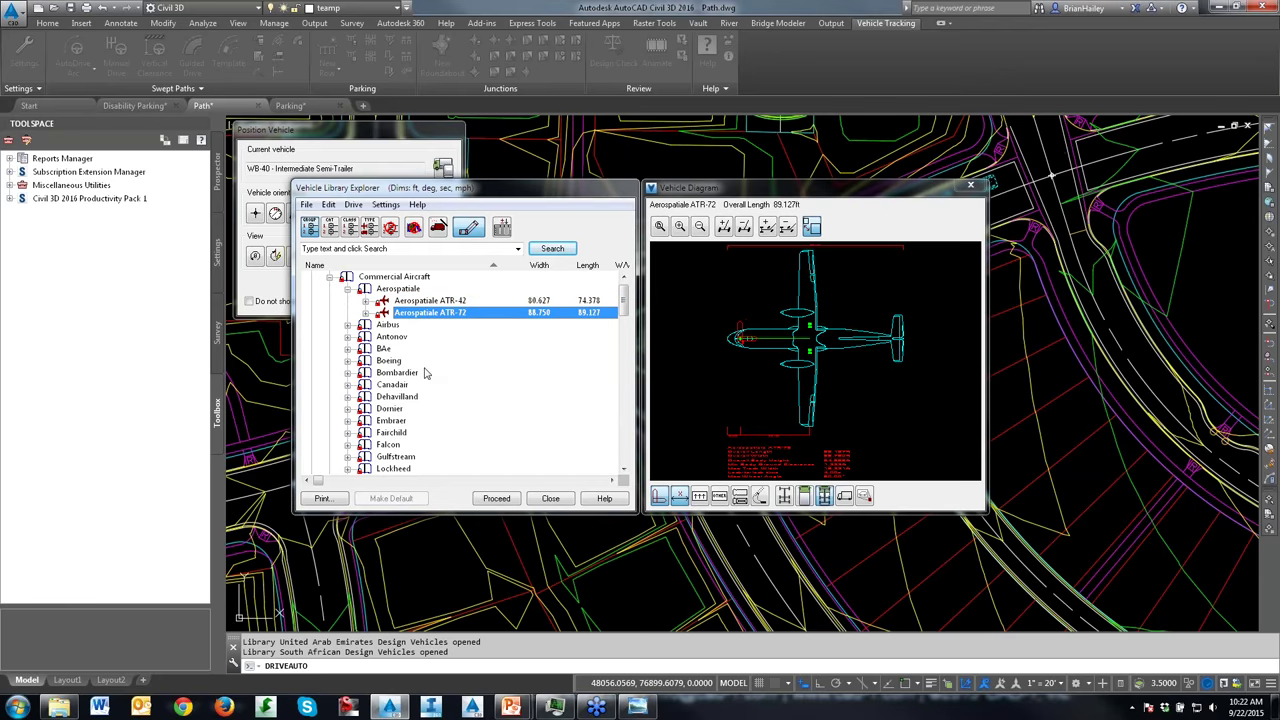
# Step: Examine Boeing aircraft diagrams, including the 737 BBJ, 747-400ER and 767-300, and collapse the Boeing group
pyautogui.click(348, 362)
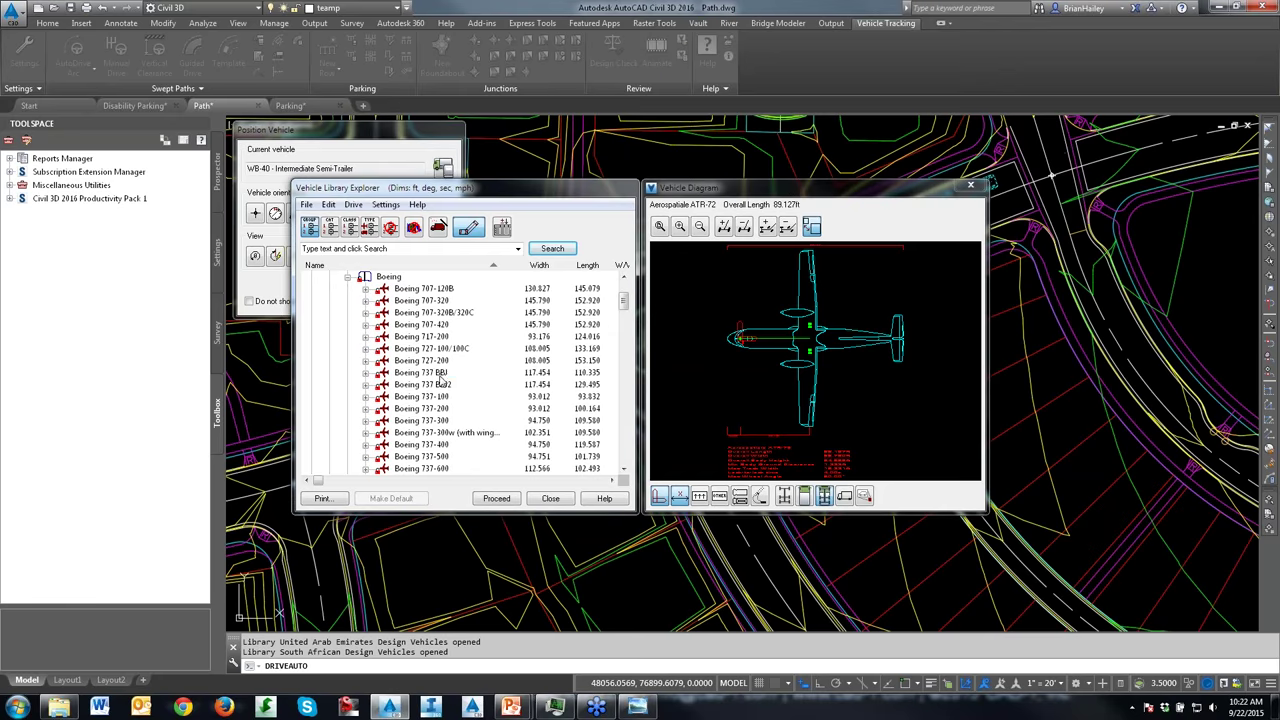
pyautogui.click(442, 374)
pyautogui.scroll(-3, 468, 376)
pyautogui.scroll(-2, 470, 378)
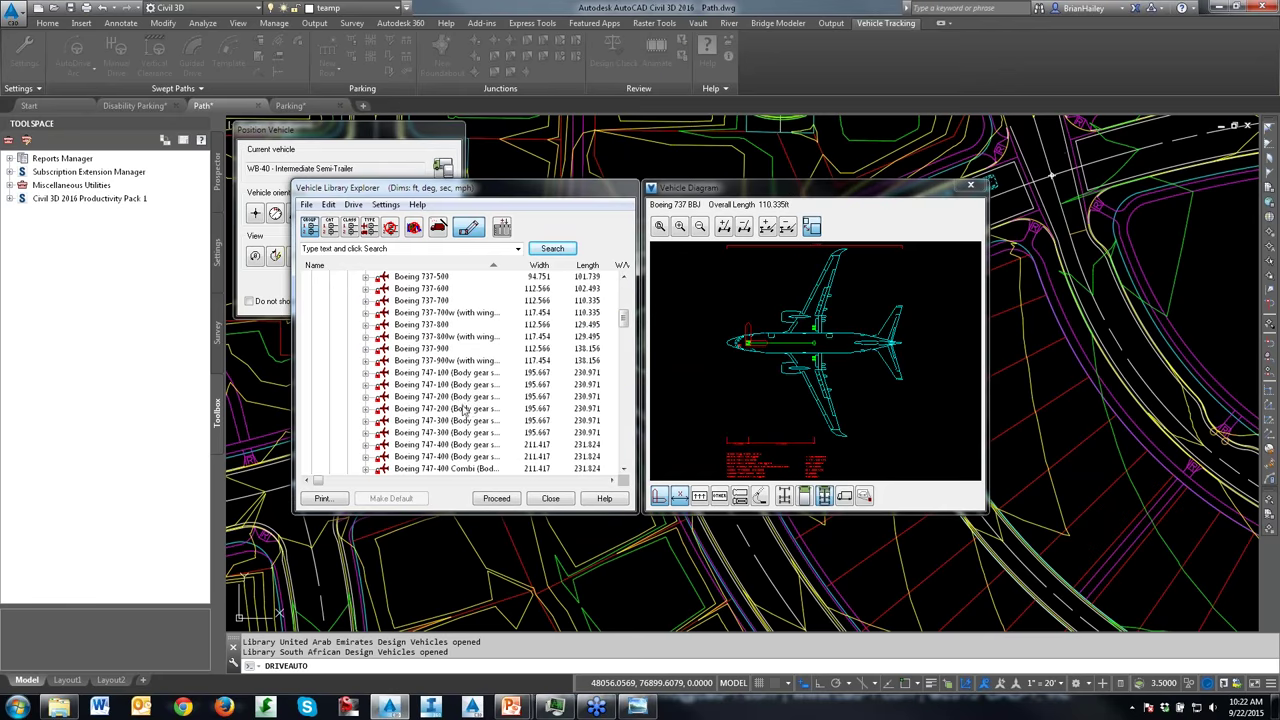
pyautogui.click(474, 410)
pyautogui.scroll(-3, 474, 410)
pyautogui.click(474, 410)
pyautogui.scroll(-1, 474, 405)
pyautogui.click(474, 397)
pyautogui.scroll(-3, 474, 397)
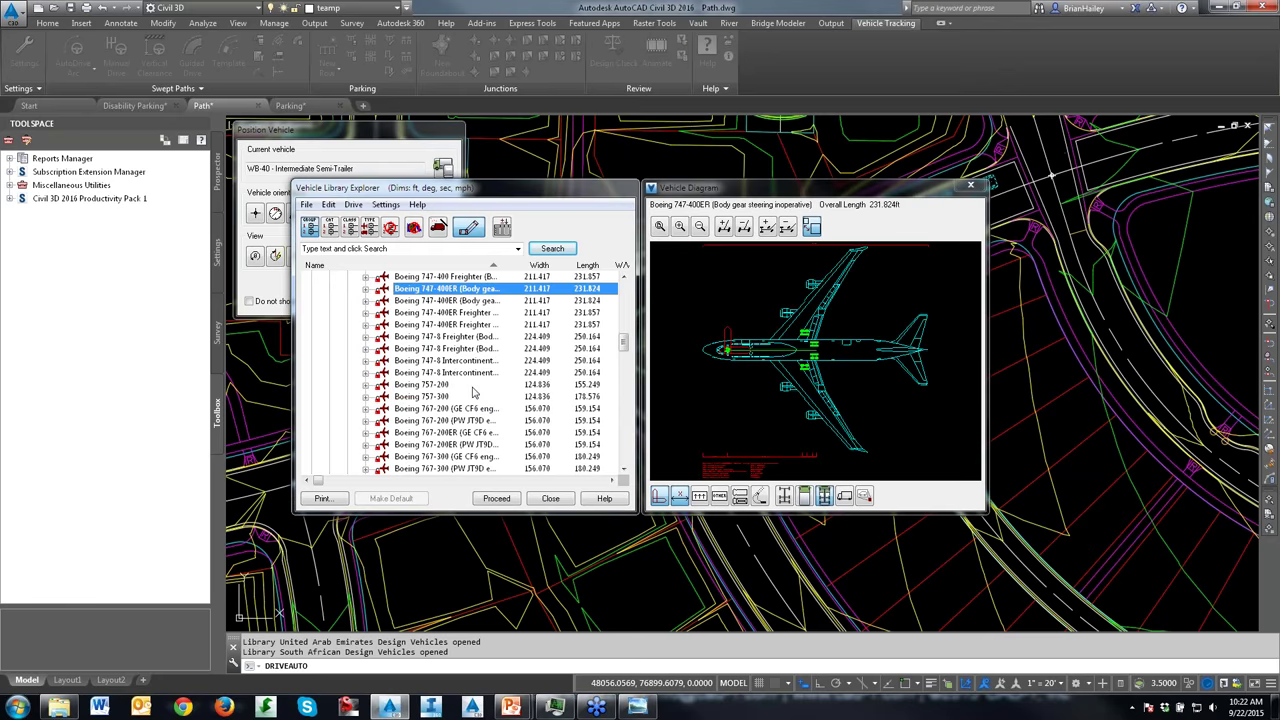
pyautogui.click(474, 386)
pyautogui.scroll(-3, 474, 395)
pyautogui.click(471, 386)
pyautogui.scroll(-3, 471, 386)
pyautogui.scroll(10, 420, 350)
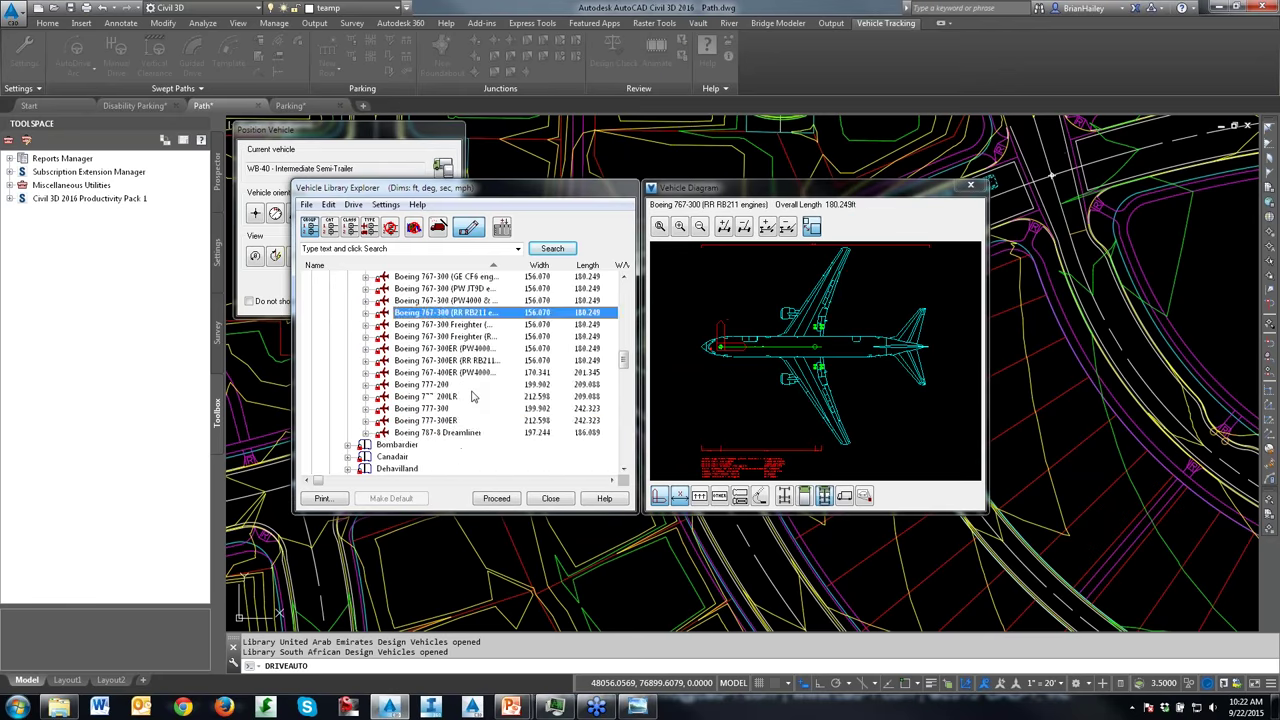
pyautogui.scroll(10, 372, 313)
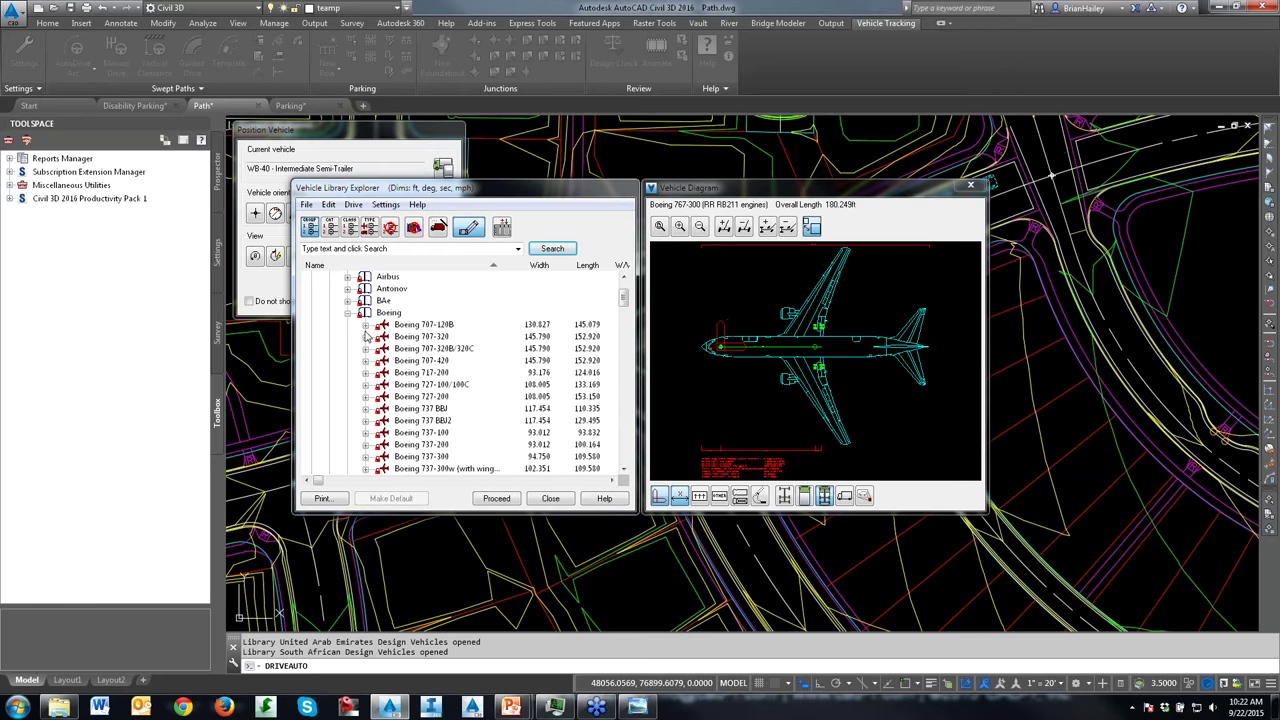
pyautogui.click(348, 313)
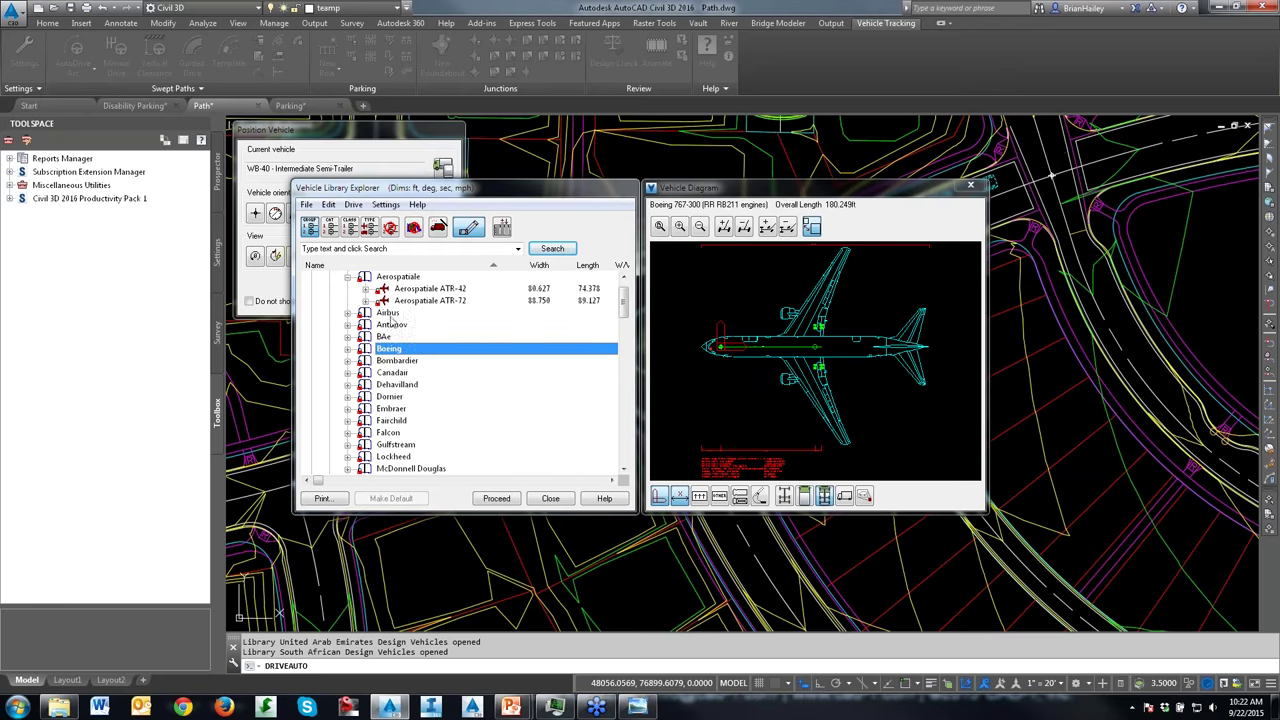
# Step: Examine Airbus aircraft diagrams, including the A330-200 (PW 4000 engines) and the four A380-800 models
pyautogui.click(347, 313)
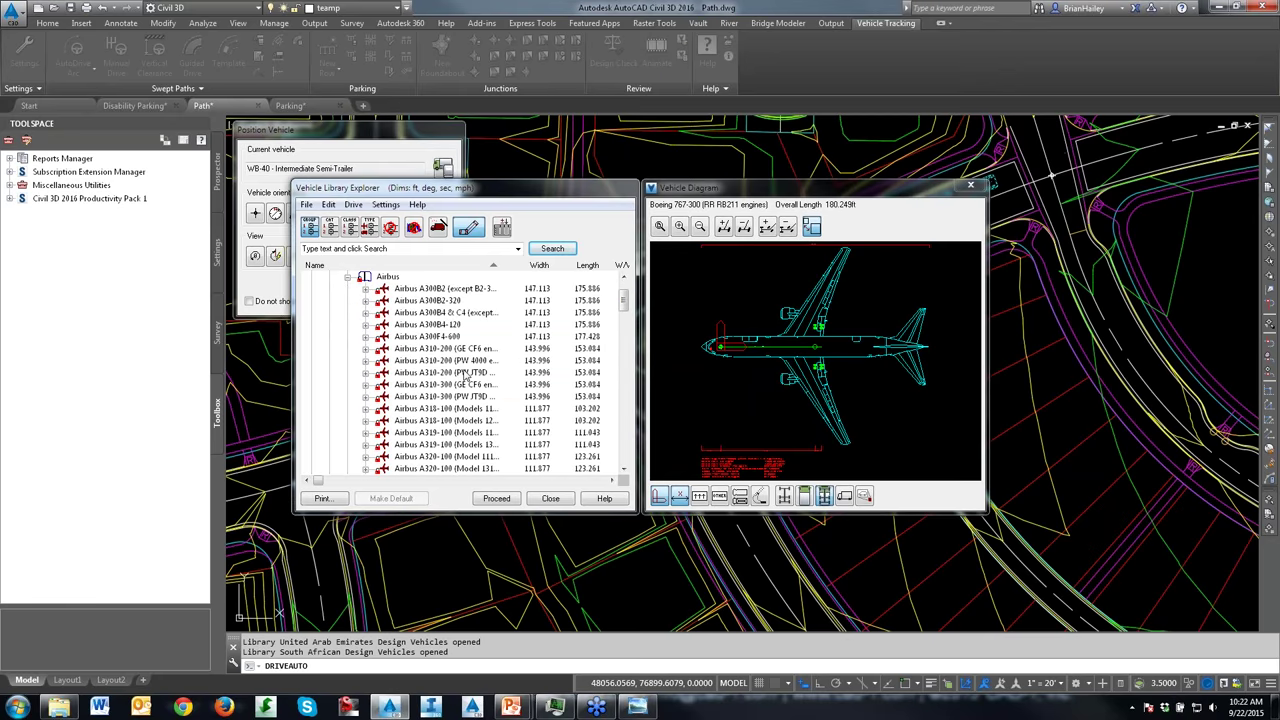
pyautogui.scroll(-4, 464, 378)
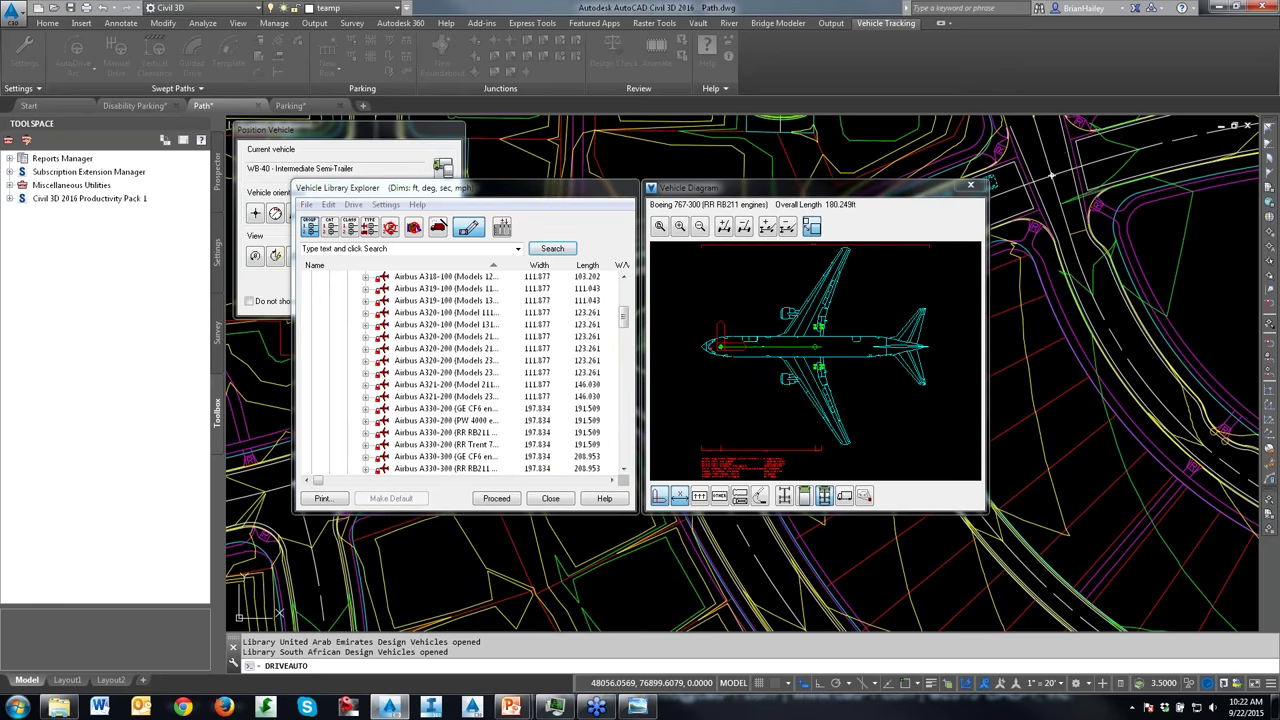
pyautogui.click(450, 421)
pyautogui.scroll(-4, 485, 417)
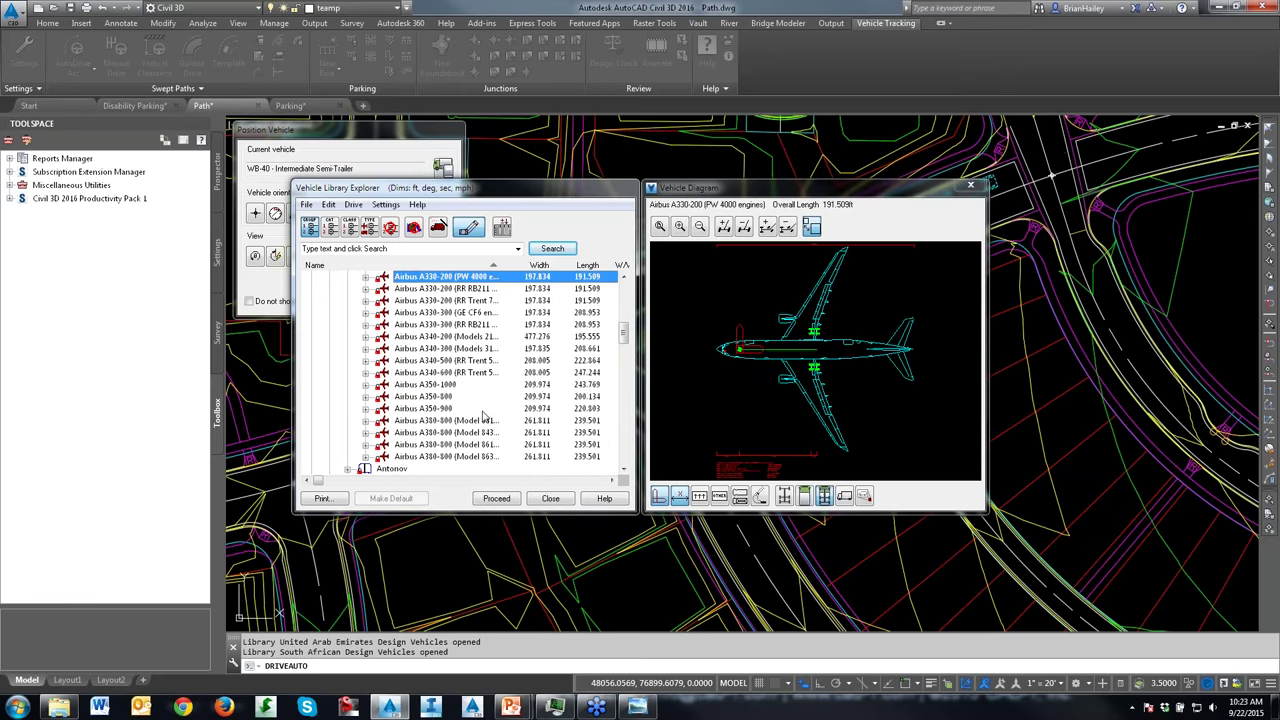
pyautogui.click(482, 421)
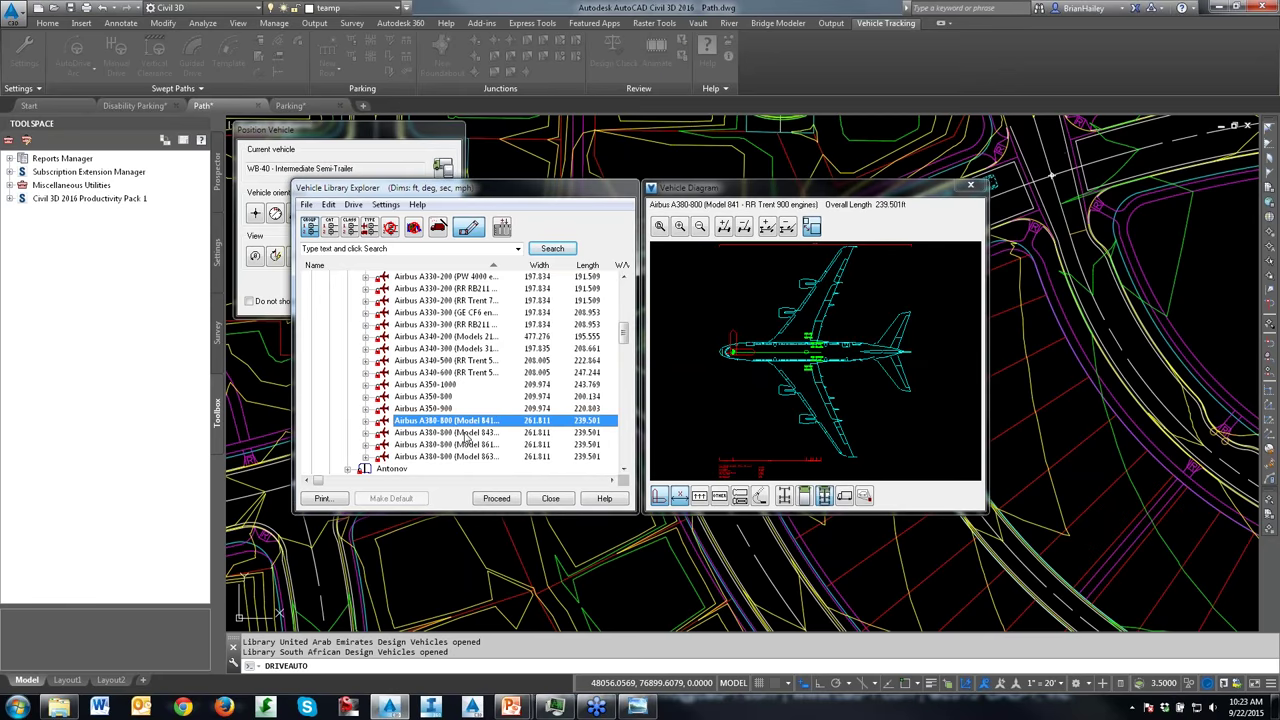
pyautogui.click(466, 434)
pyautogui.click(468, 446)
pyautogui.click(468, 457)
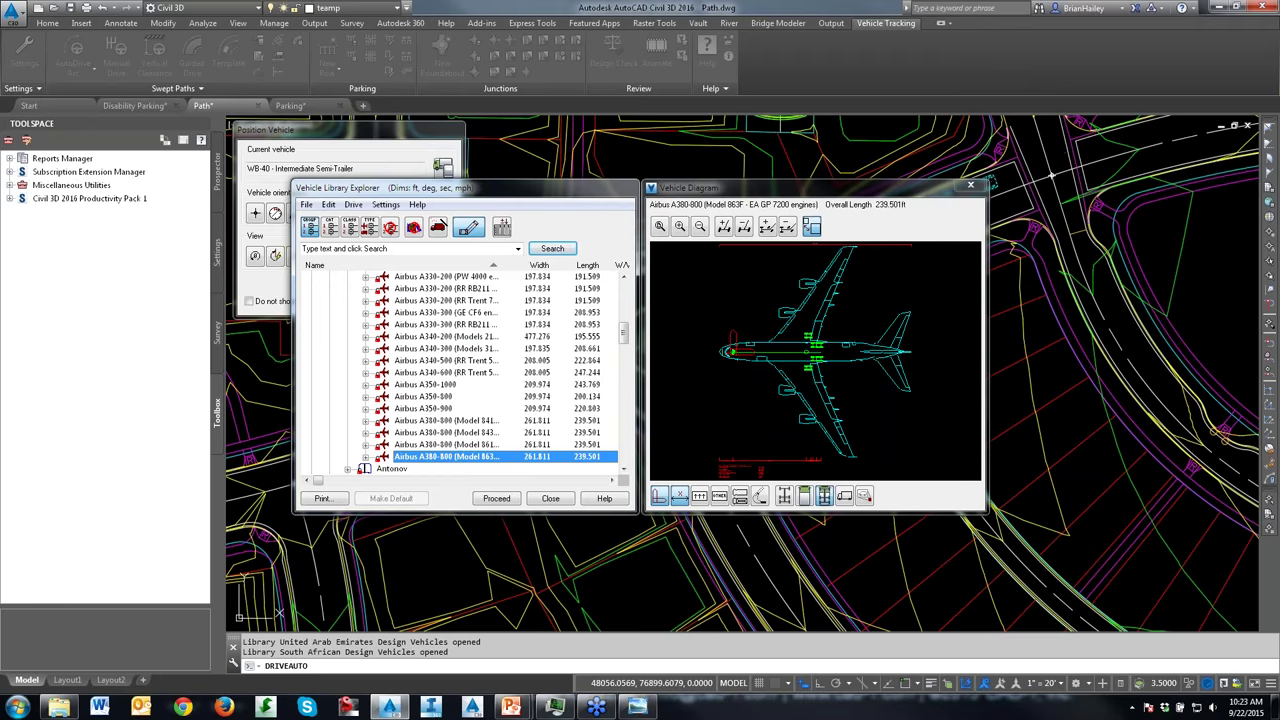
pyautogui.click(470, 445)
pyautogui.click(470, 433)
pyautogui.click(470, 421)
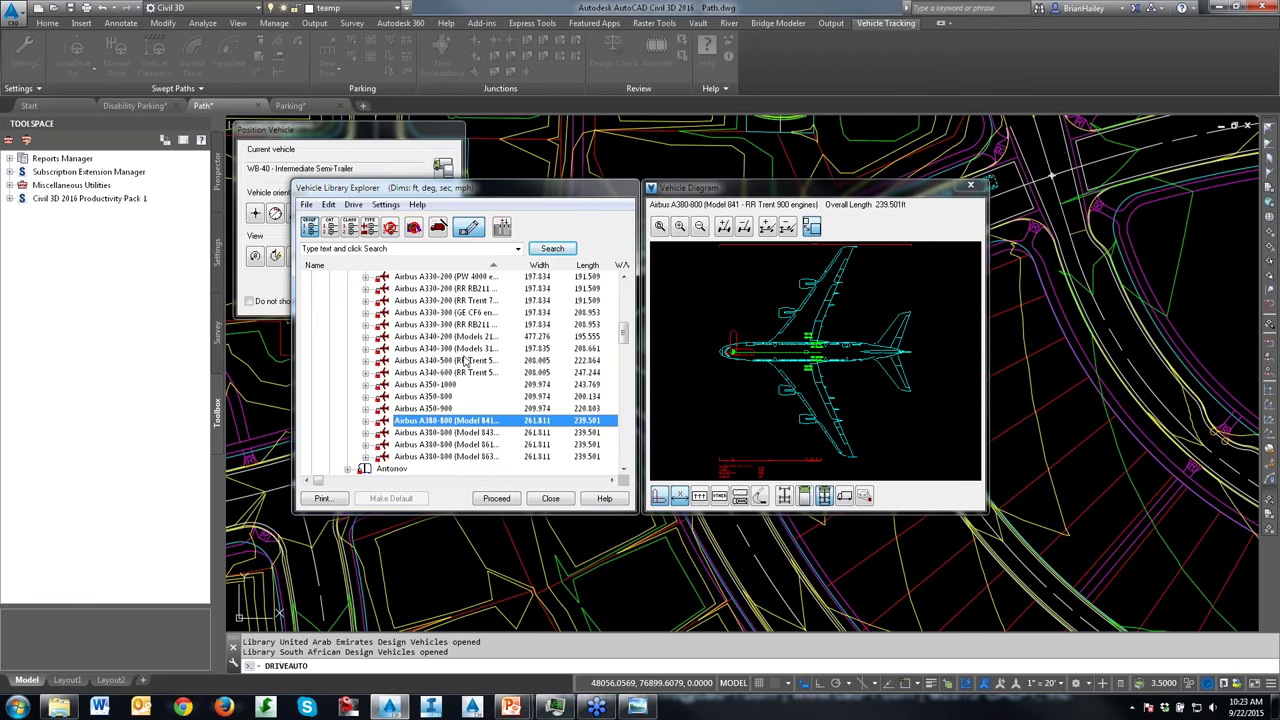
# Step: Collapse the aircraft groups, return to AASHTO 2011 (US Customary) and select the WB-40 Intermediate Semi-Trailer
pyautogui.press('Left')
pyautogui.press('Left')
pyautogui.press('Left')
pyautogui.press('Left')
pyautogui.press('Left')
pyautogui.press('Left')
pyautogui.press('End')
pyautogui.press('Right')
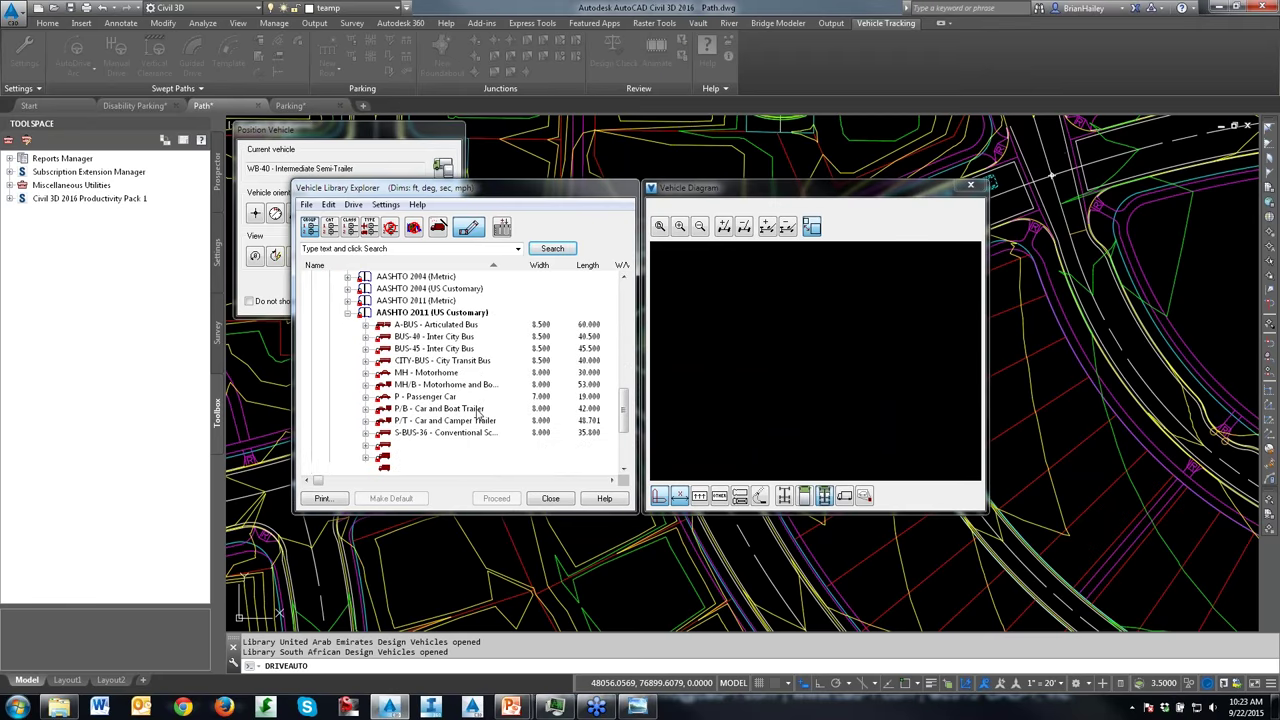
pyautogui.scroll(-2, 447, 435)
pyautogui.click(426, 424)
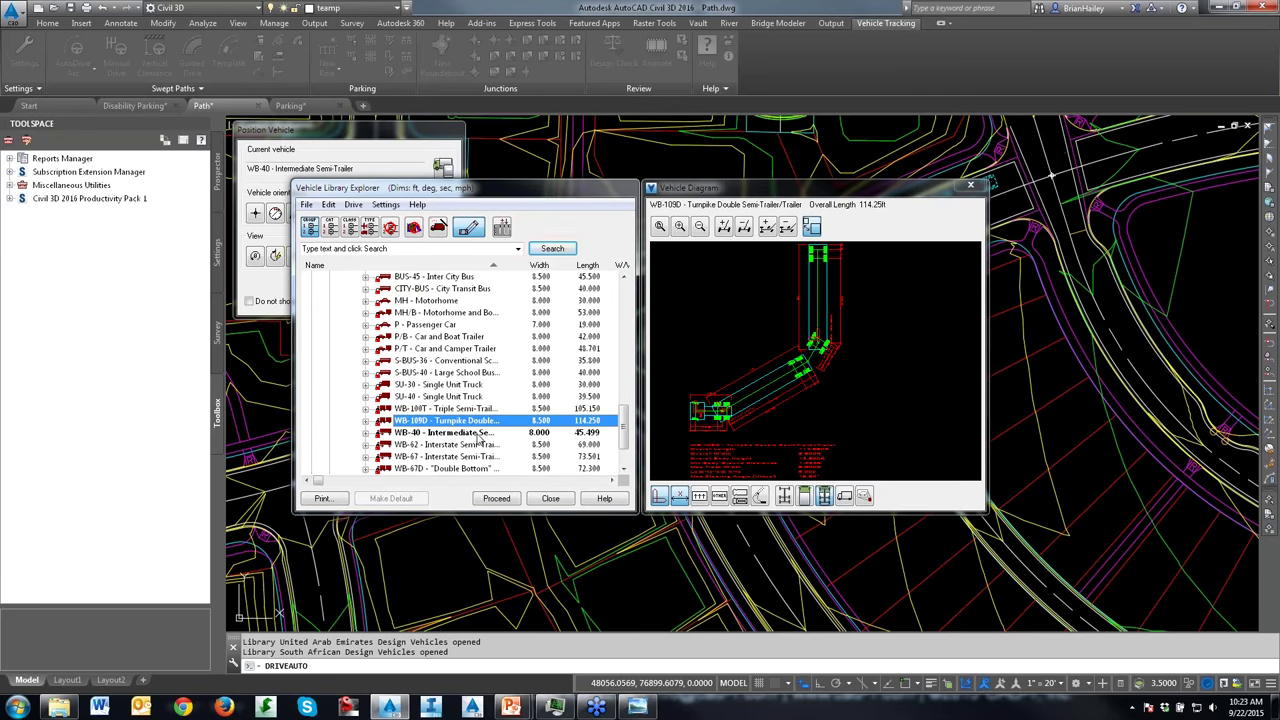
pyautogui.click(481, 433)
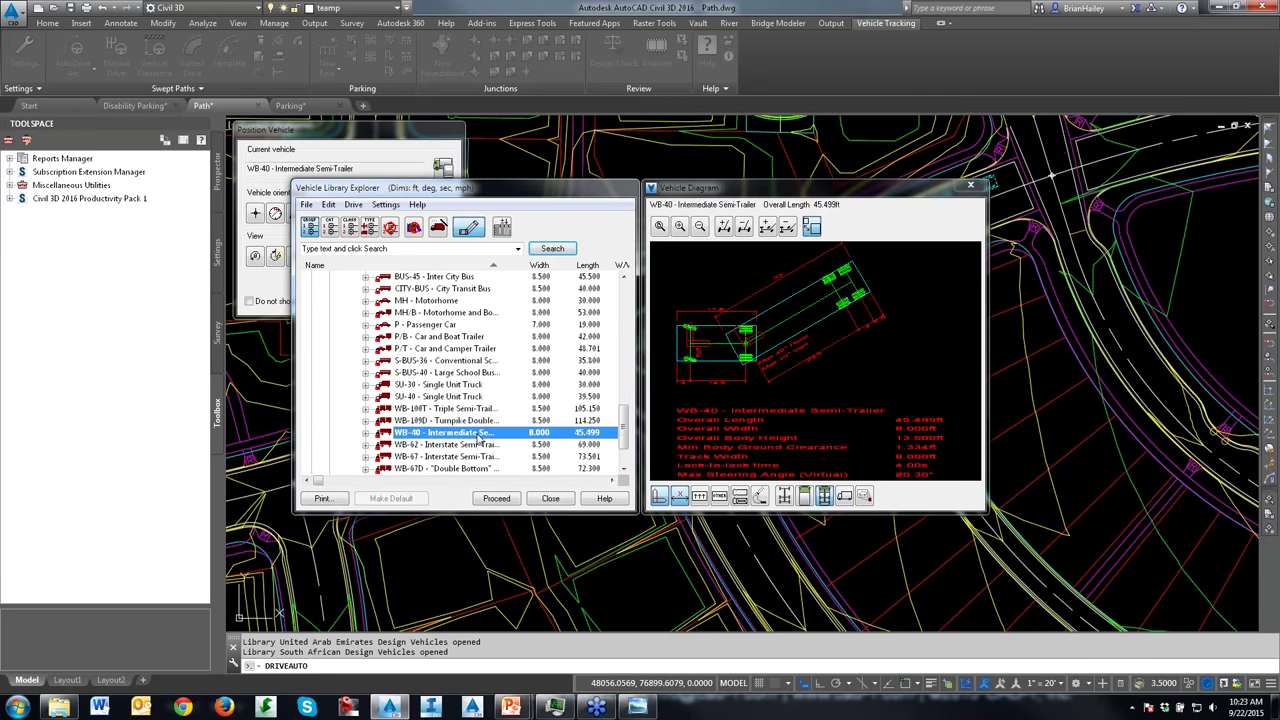
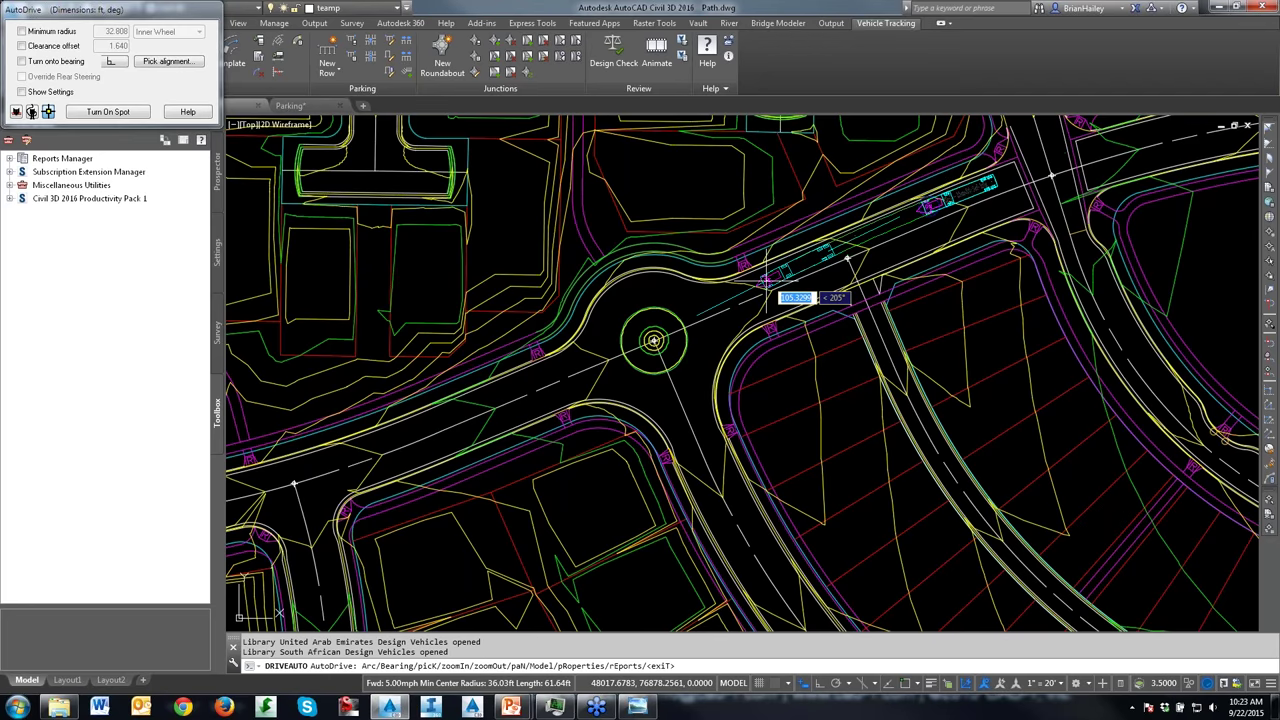
# Step: Try to drive the WB-40 along the northeast street and around the north side of the roundabout
pyautogui.click(765, 277)
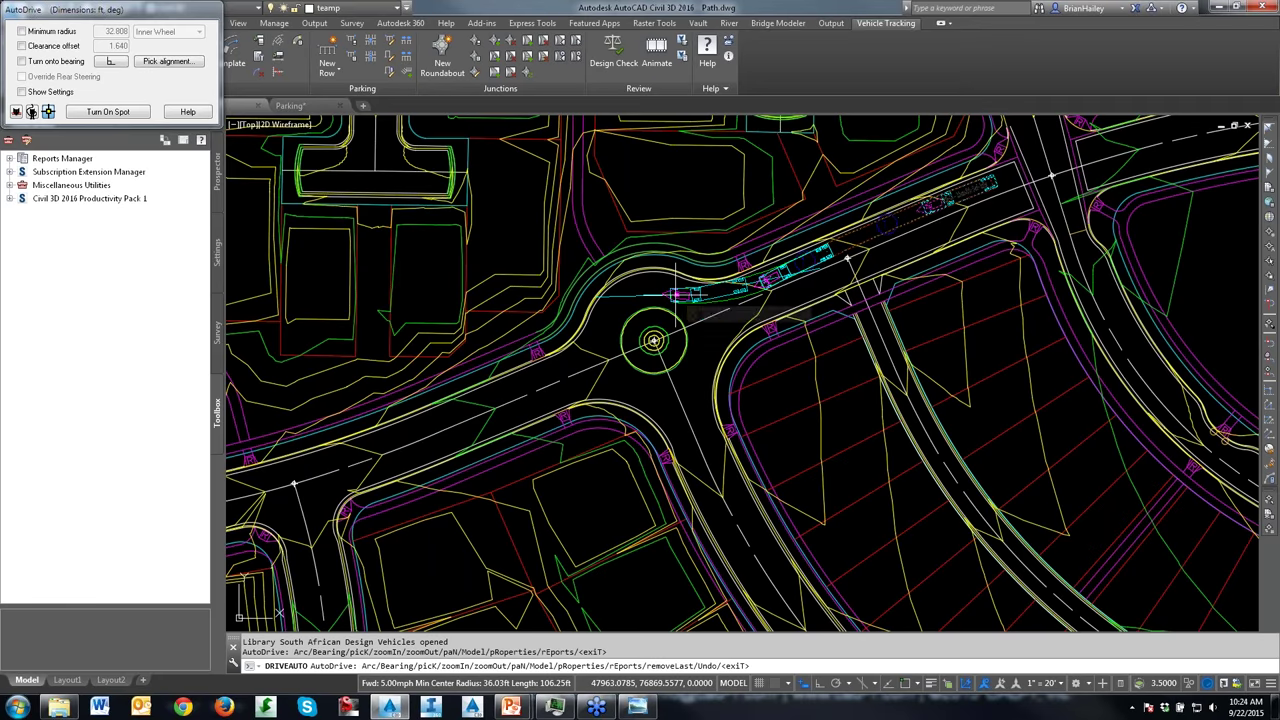
pyautogui.click(675, 296)
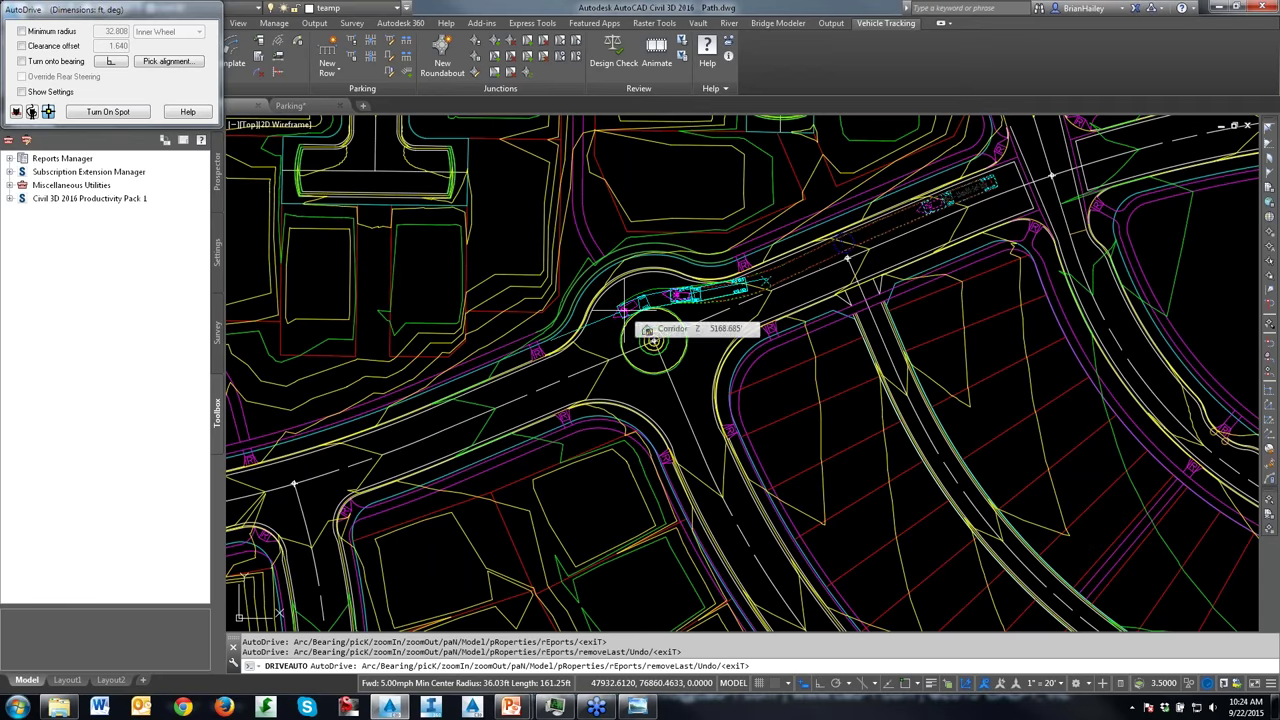
pyautogui.click(620, 325)
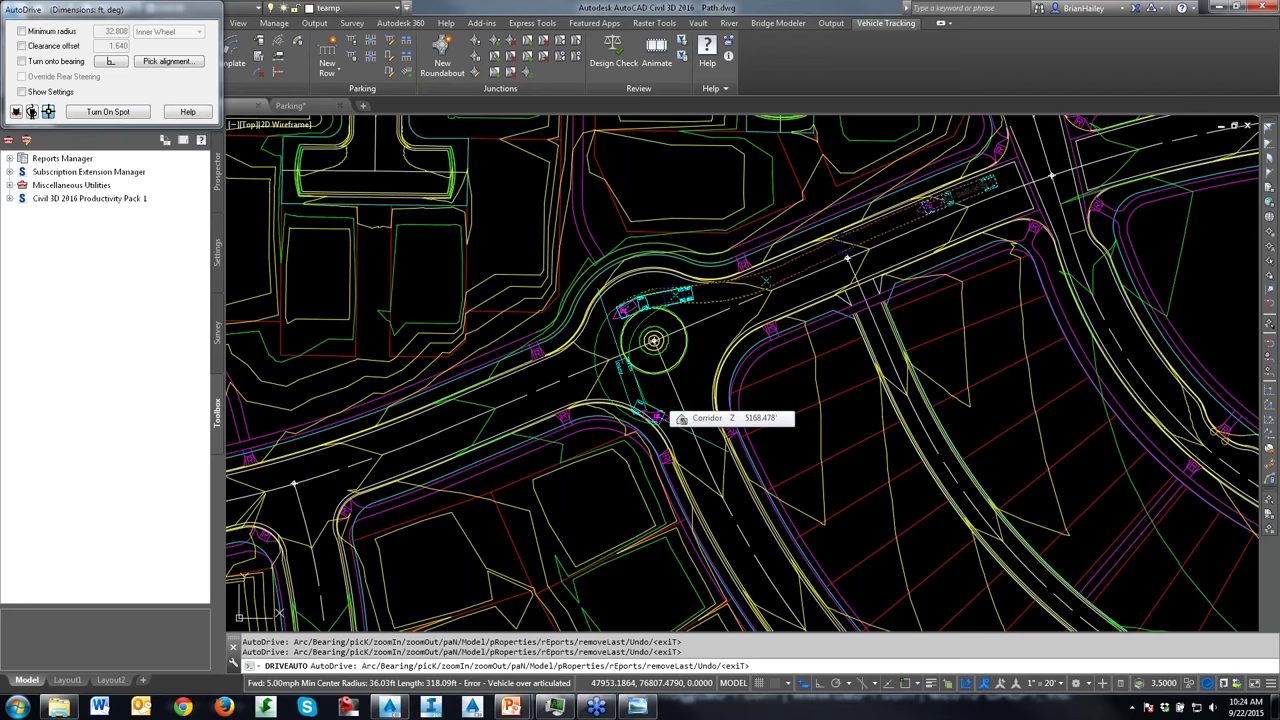
pyautogui.moveTo(600, 482); pyautogui.dragTo(680, 655)
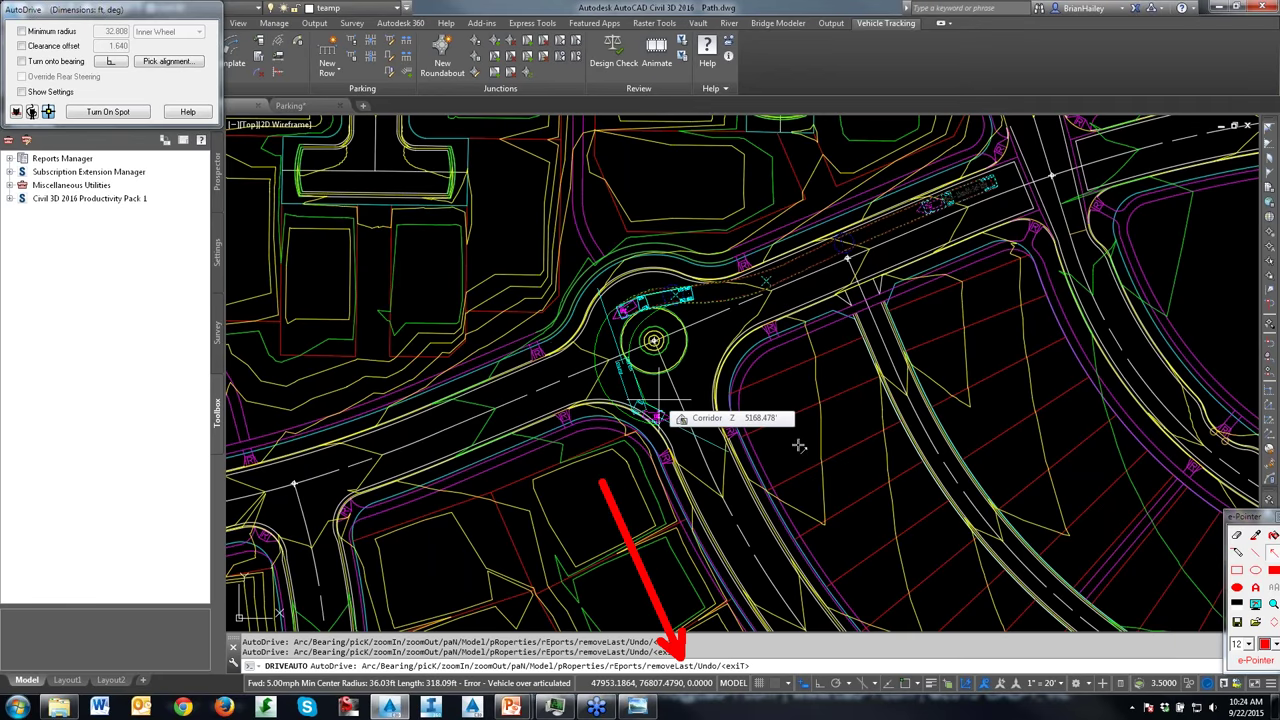
pyautogui.press('Escape')
# Step: Remove the last driven segments of the AutoDrive path back to the vehicle's starting position
pyautogui.press('F9')
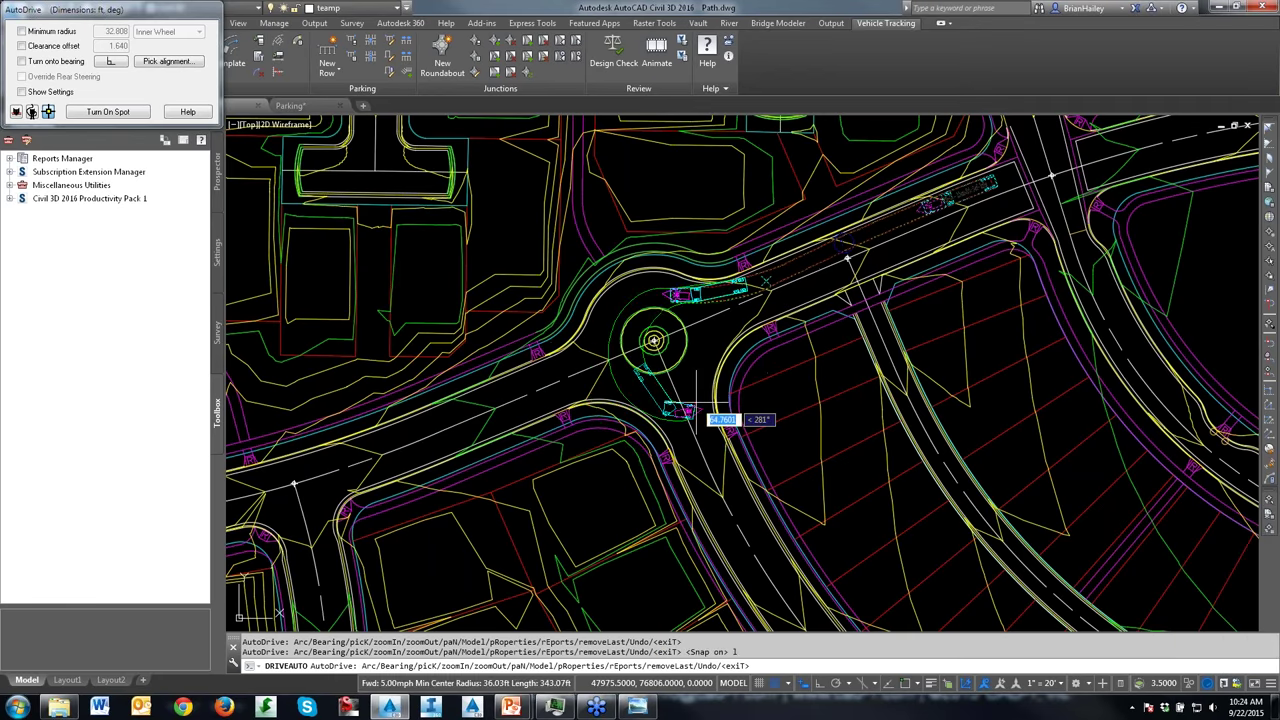
pyautogui.write('l')
pyautogui.press('Return')
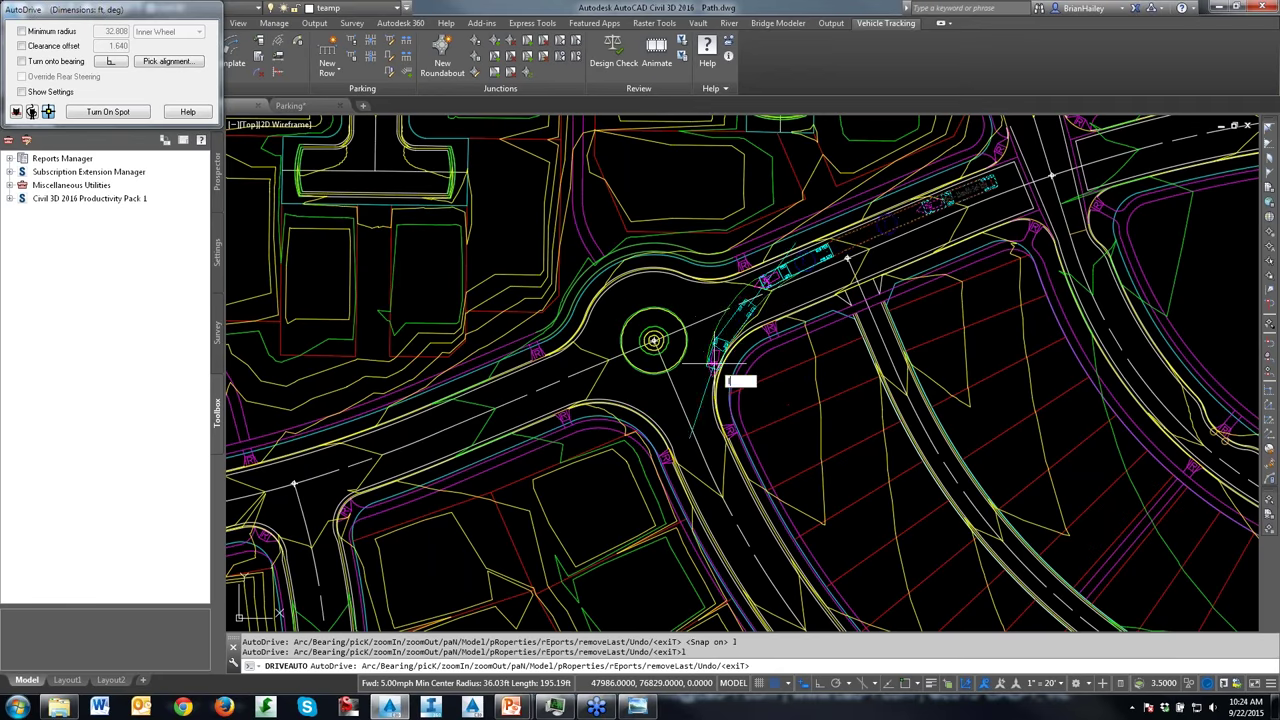
pyautogui.write('l')
pyautogui.press('Return')
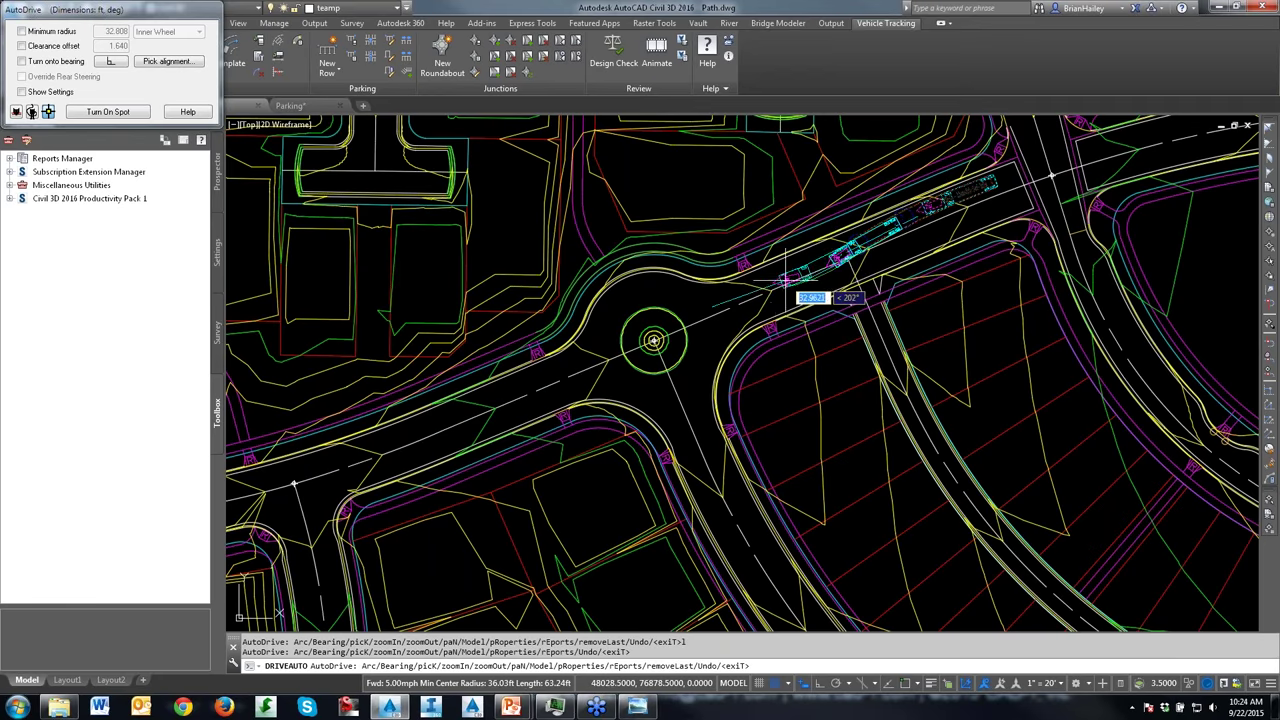
# Step: Drive the WB-40 along the approach street, around the west side of the roundabout and down the southeast street, then finish the path
pyautogui.click(752, 282)
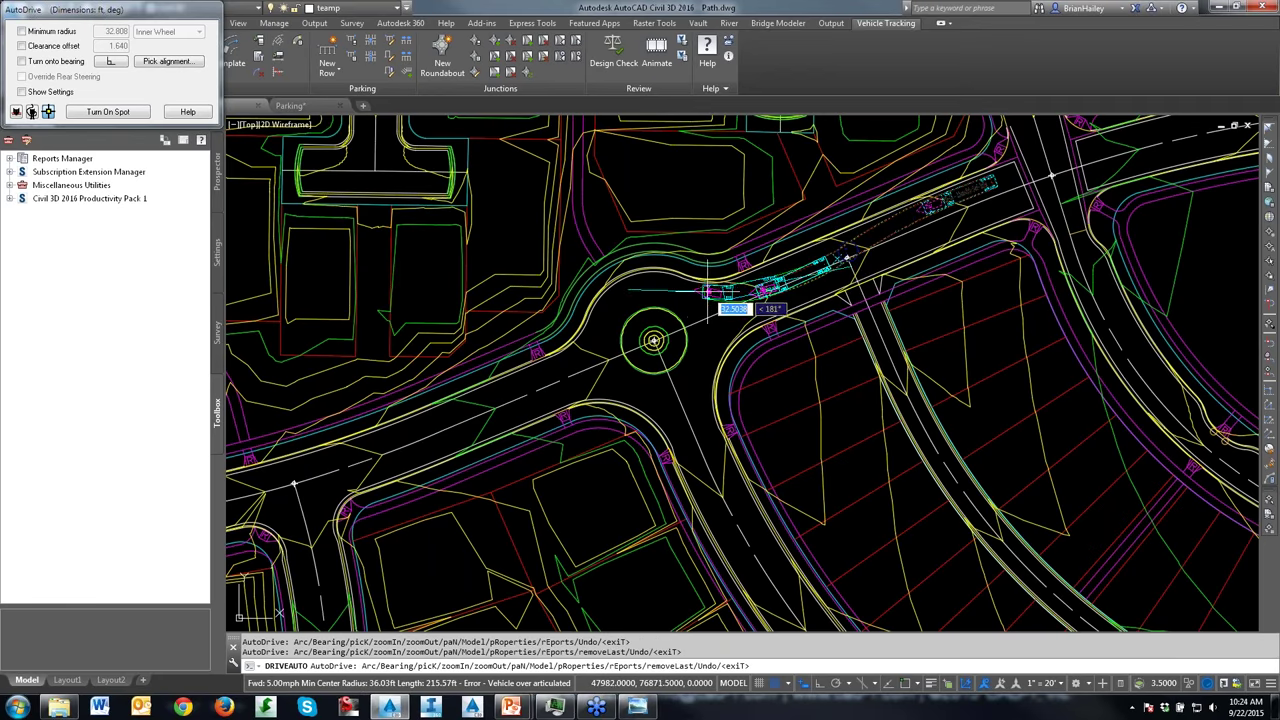
pyautogui.click(706, 289)
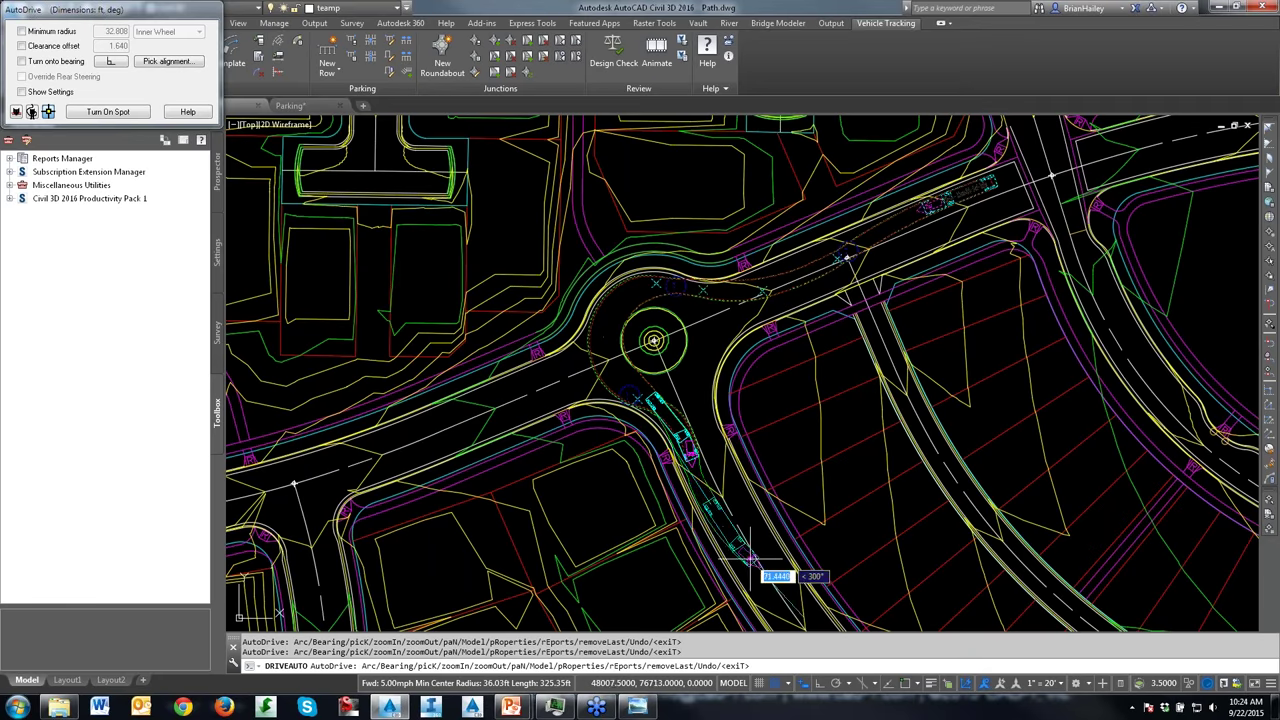
pyautogui.click(771, 580)
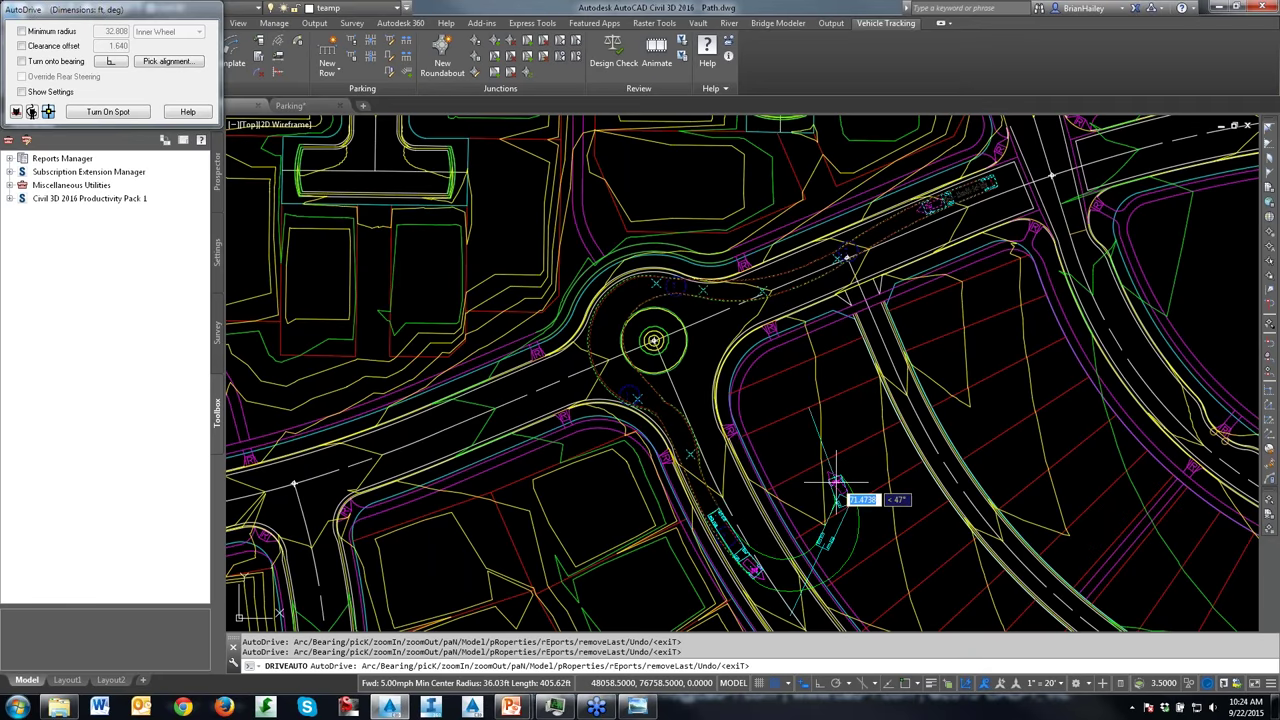
pyautogui.press('Return')
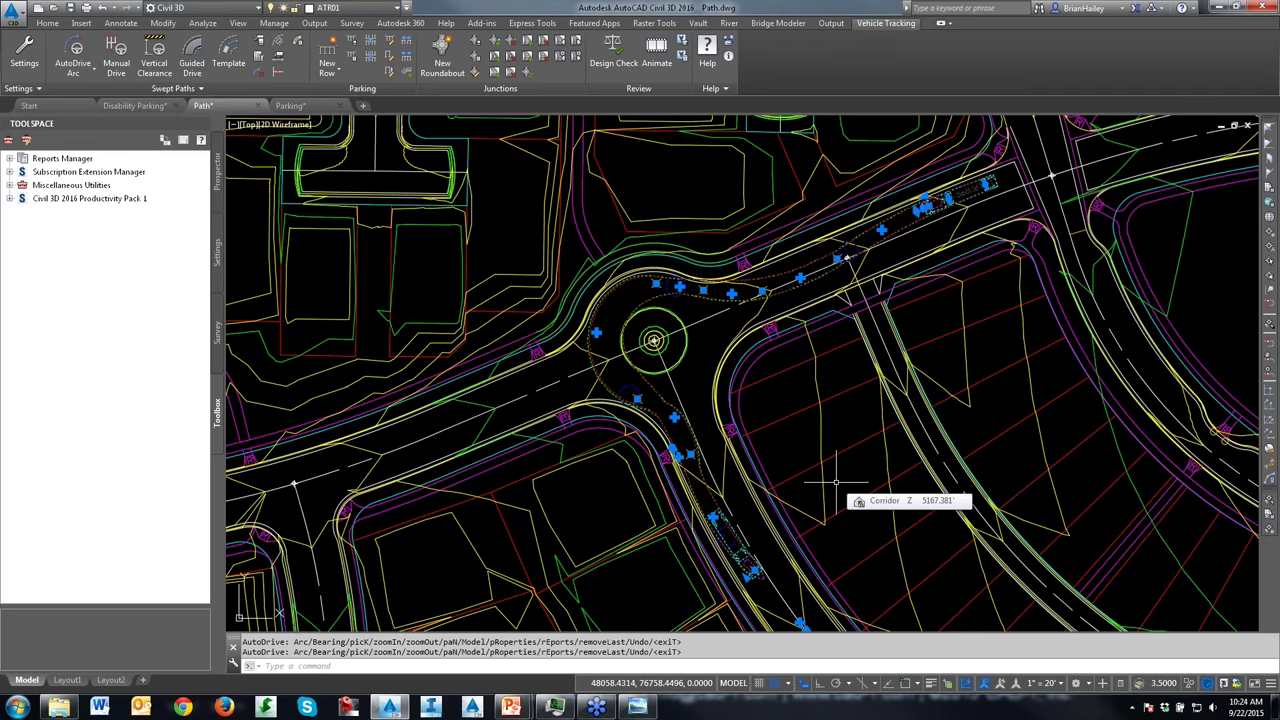
pyautogui.press('Escape')
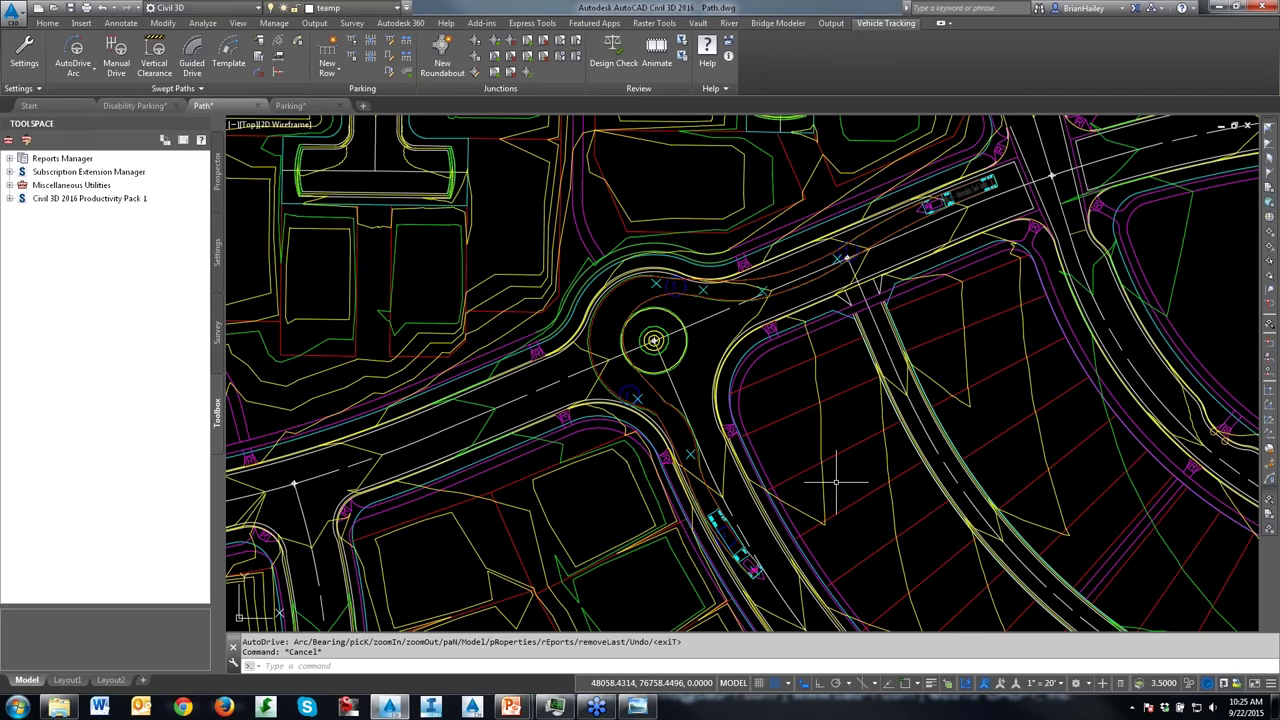
# Step: Freeze the C-TOPO, CV-BASE$0$WALK and C-TOPO-FEAT layers by picking a contour, a sidewalk line and a topo feature line
pyautogui.write('LAYFRZ')
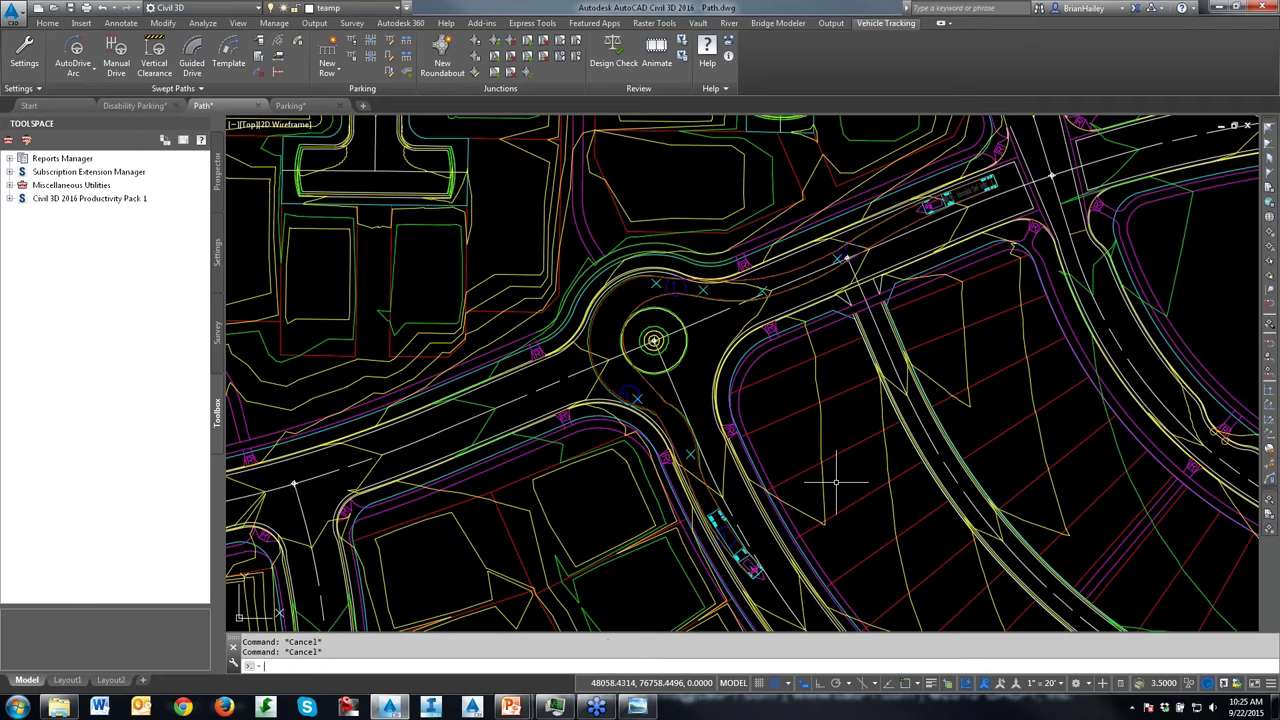
pyautogui.press('Return')
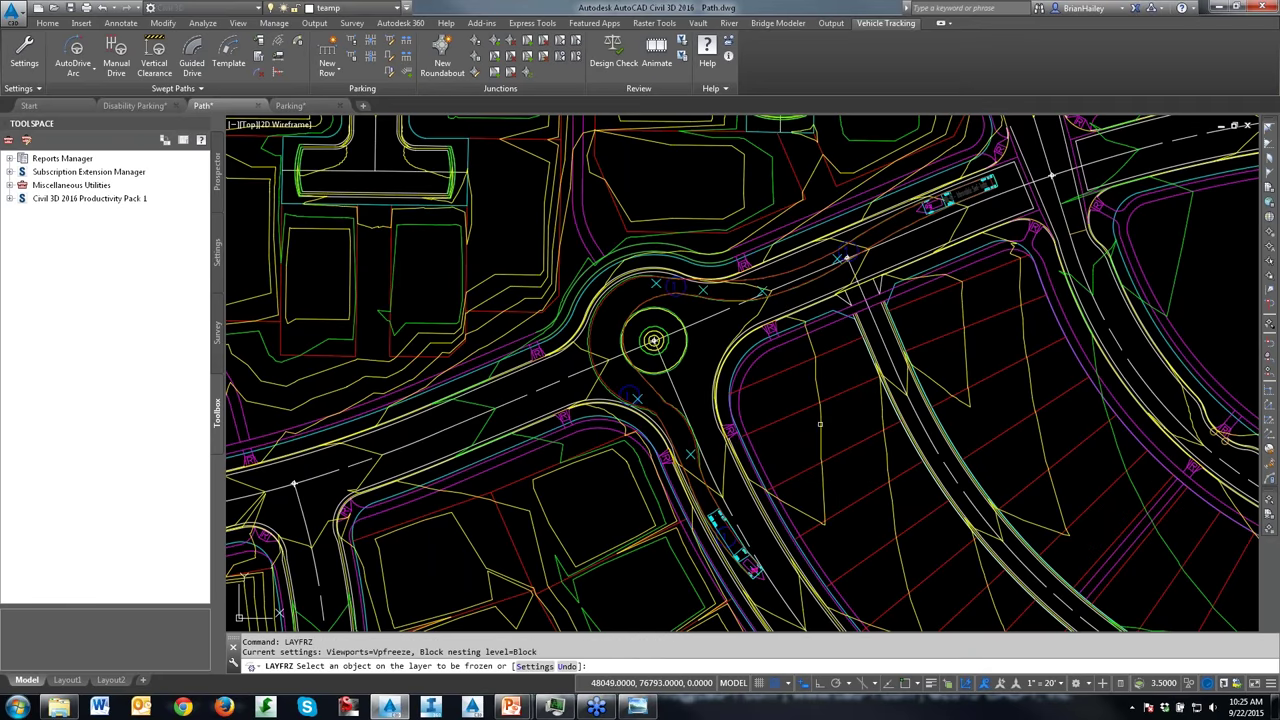
pyautogui.click(819, 424)
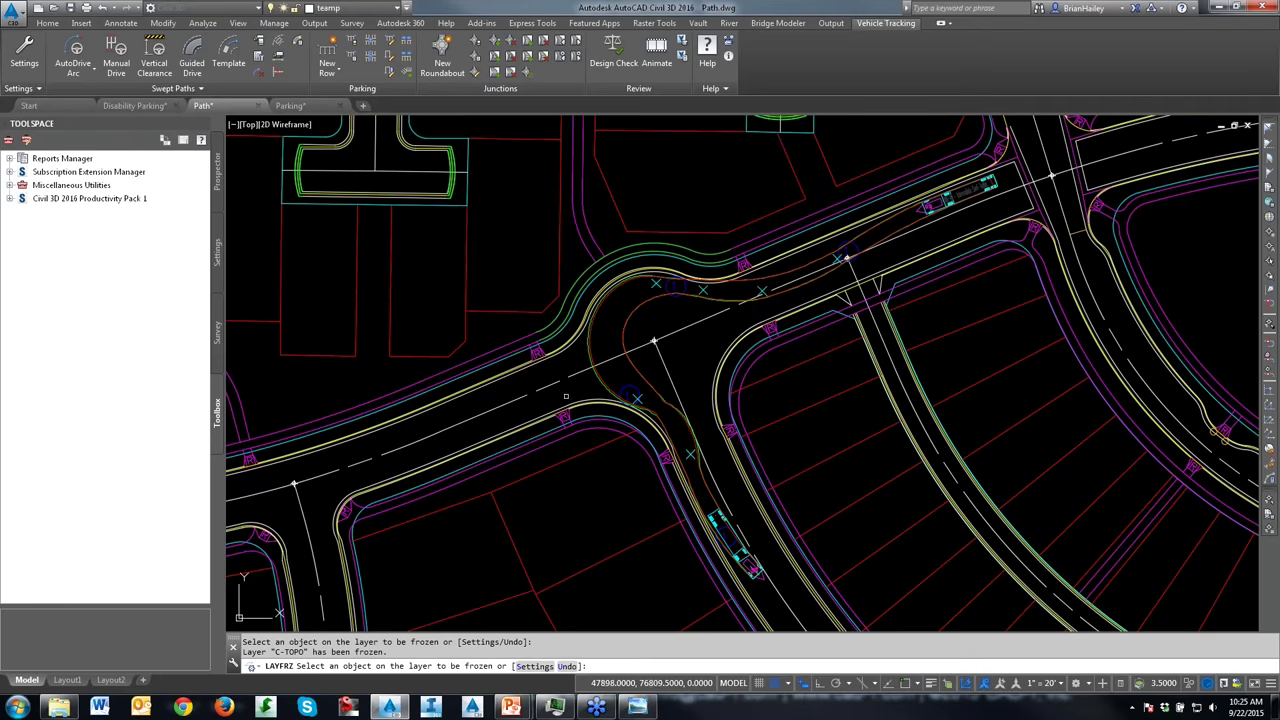
pyautogui.click(582, 428)
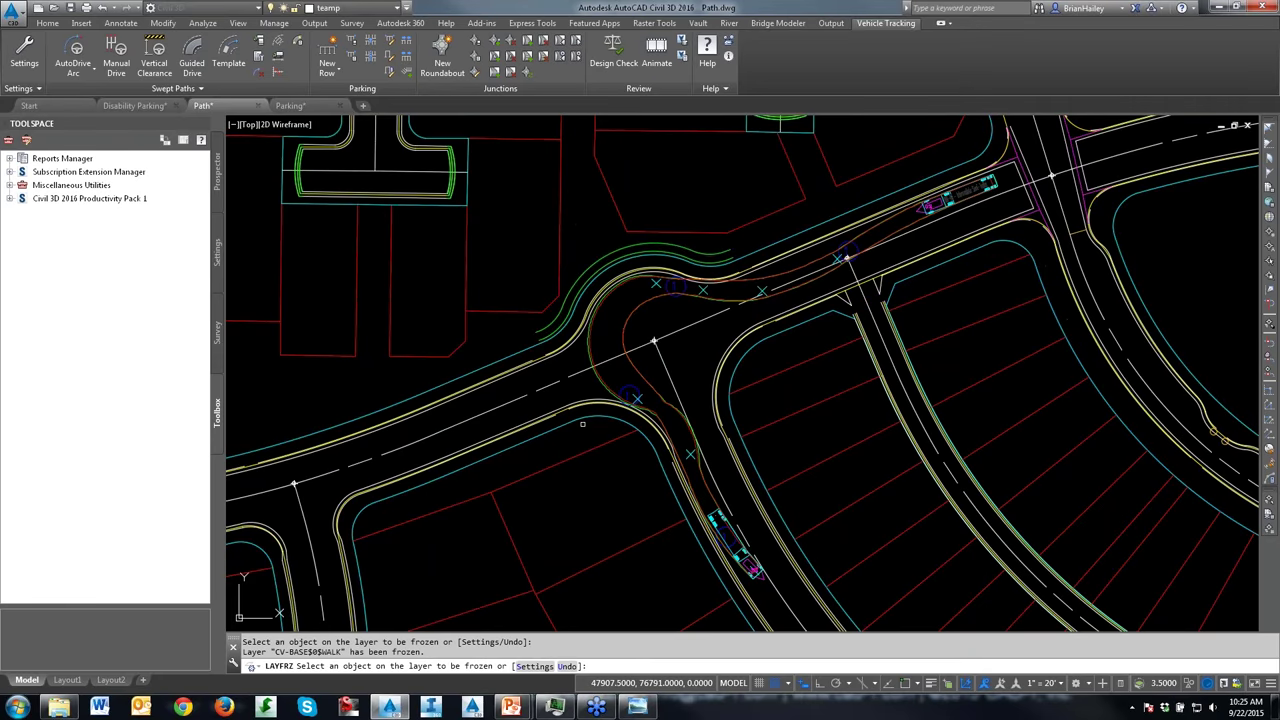
pyautogui.click(578, 281)
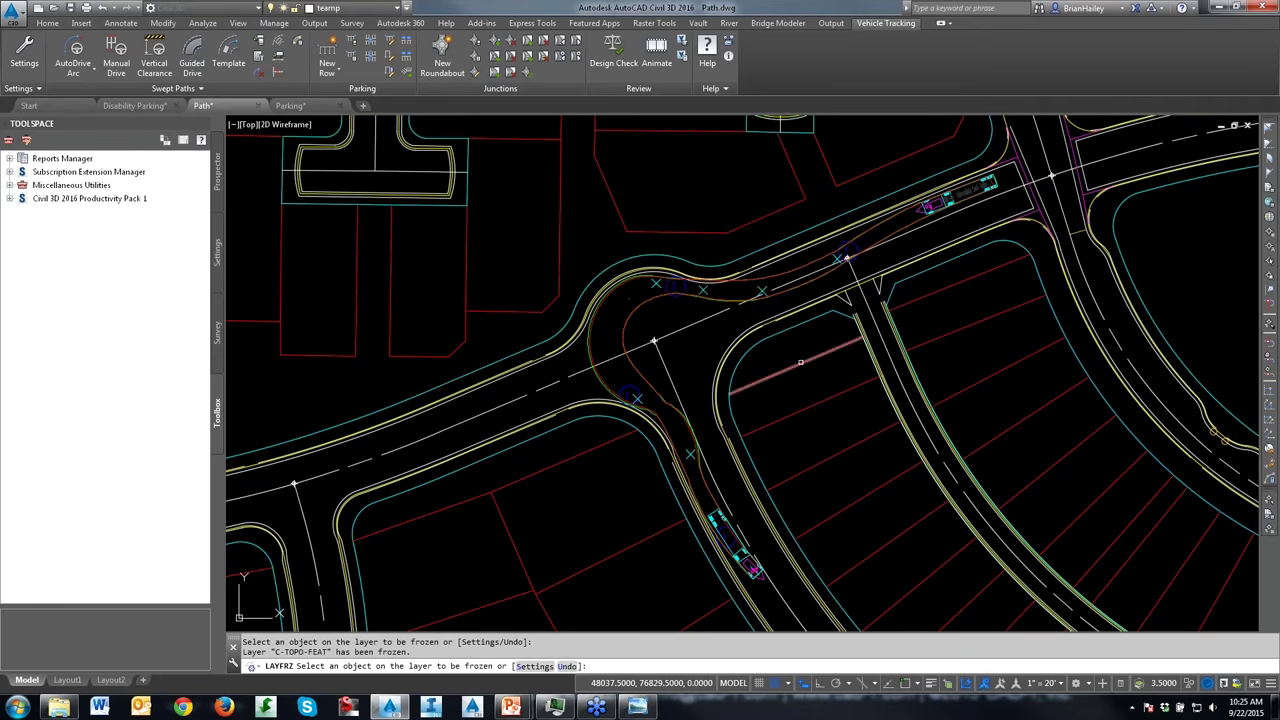
pyautogui.press('Return')
pyautogui.click(793, 271)
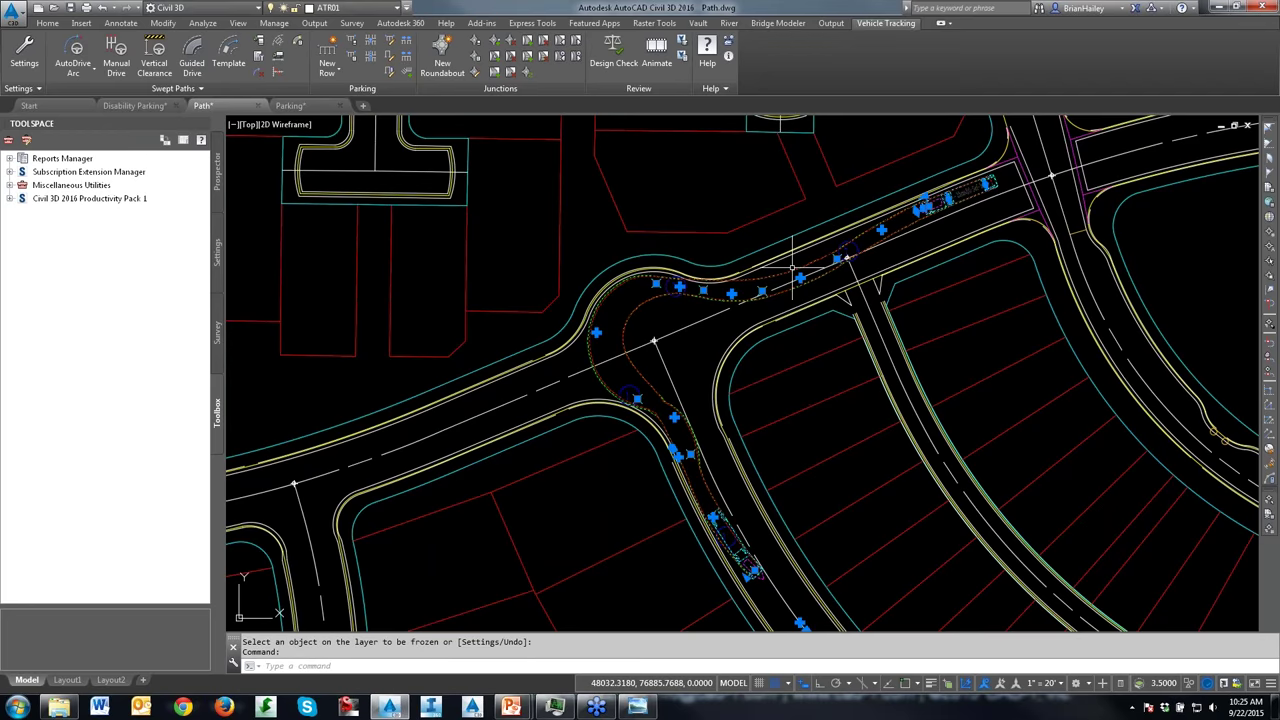
pyautogui.press('Escape')
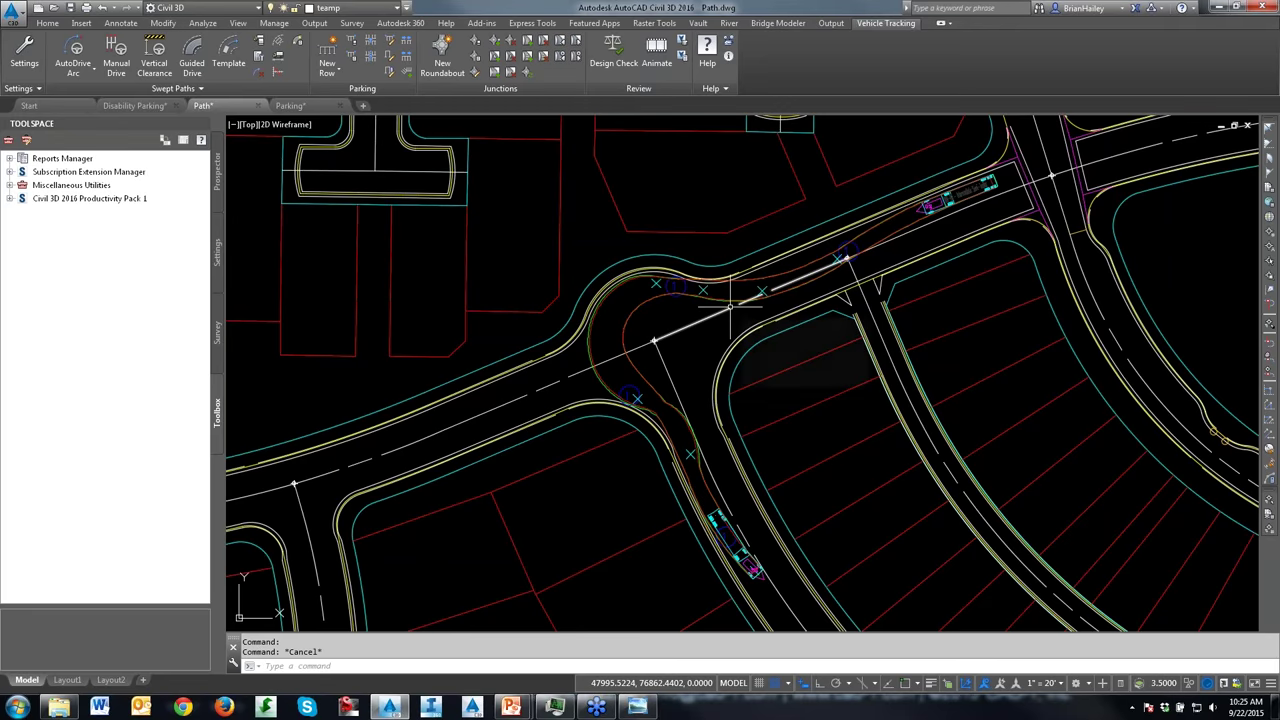
# Step: Undo the layer freezes to restore the contours, sidewalks and topo features
pyautogui.write('u')
pyautogui.press('Return')
pyautogui.write('u')
pyautogui.press('Return')
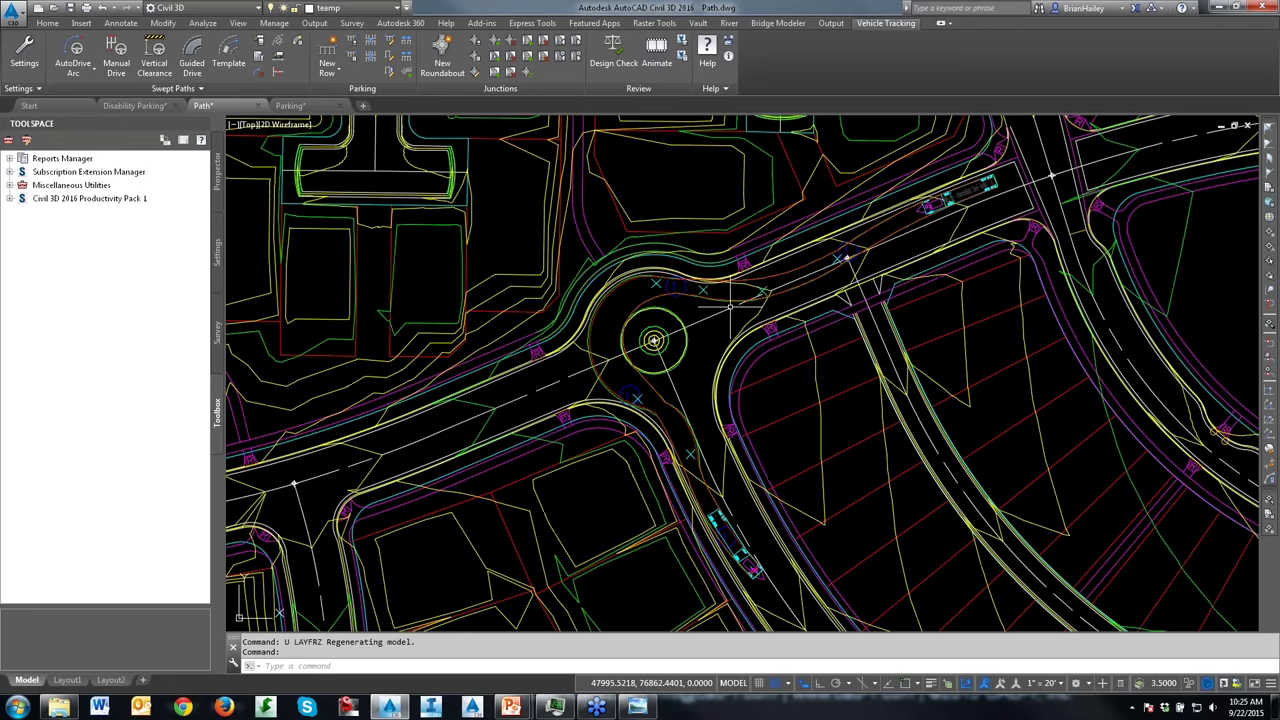
# Step: Play the WB-40 swept path animation through the roundabout, raise the speed to x4, and close it
pyautogui.moveTo(732, 369)
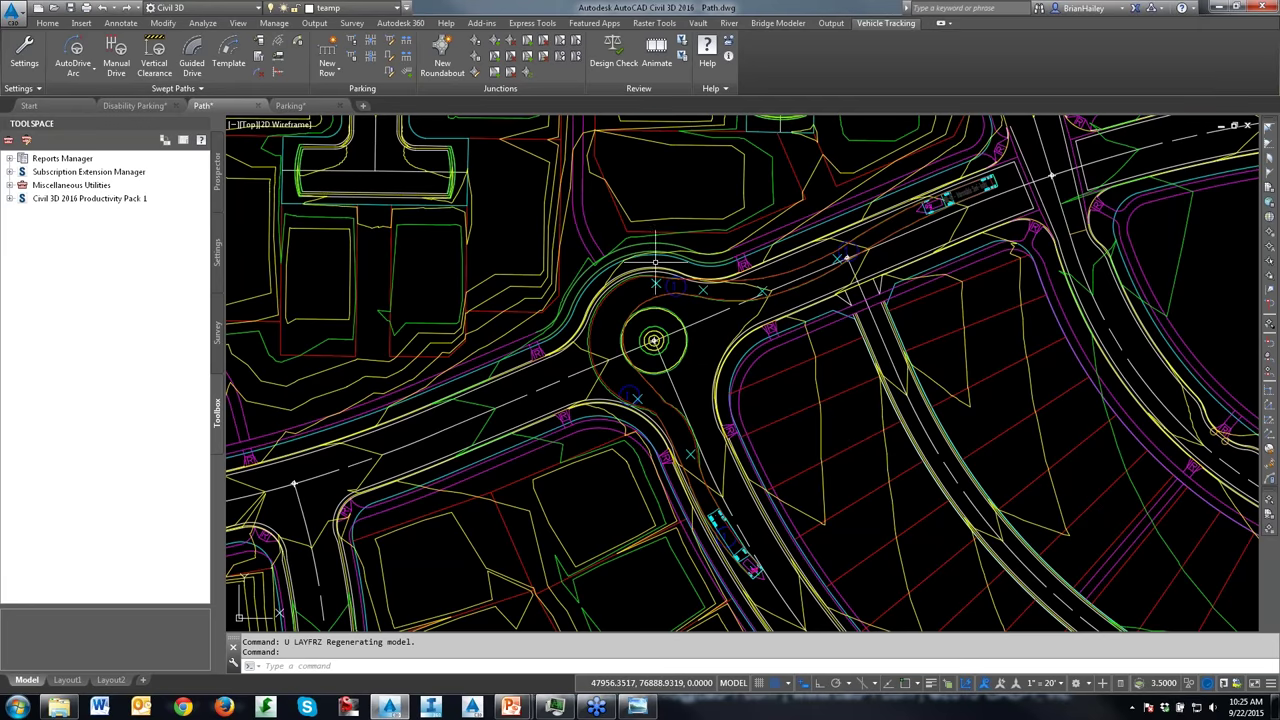
pyautogui.moveTo(620, 295); pyautogui.dragTo(655, 103)
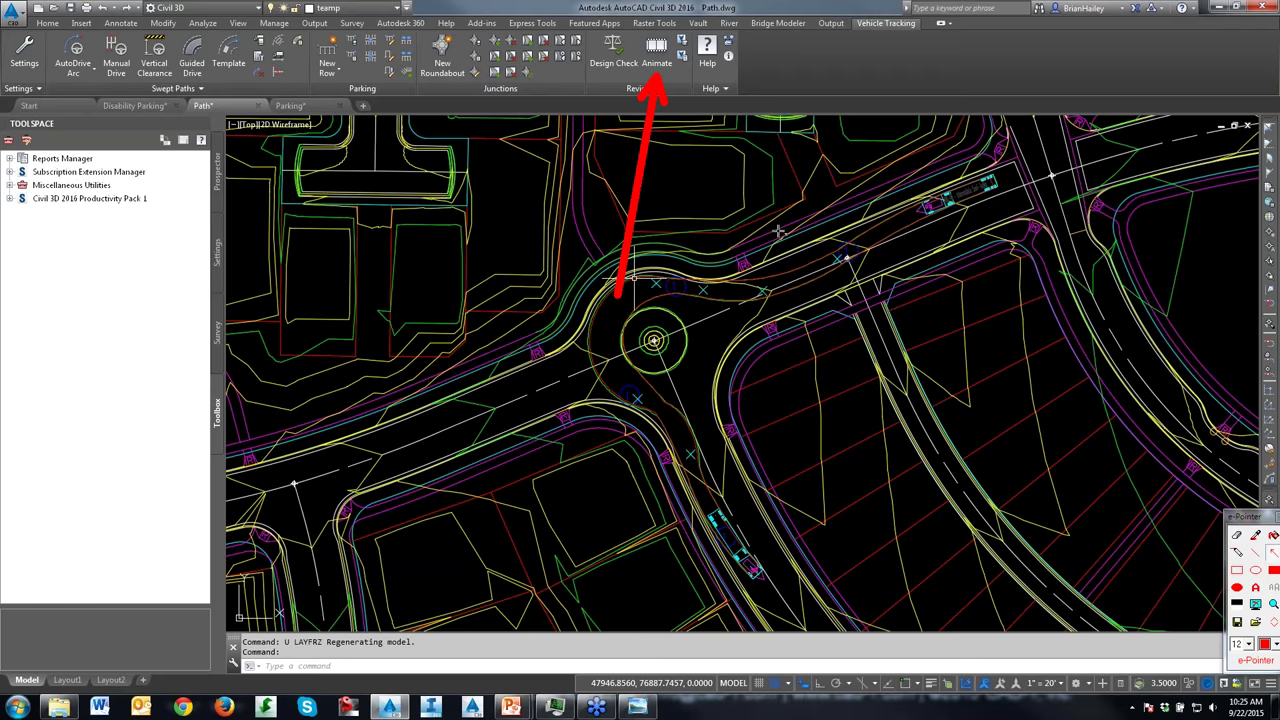
pyautogui.click(656, 55)
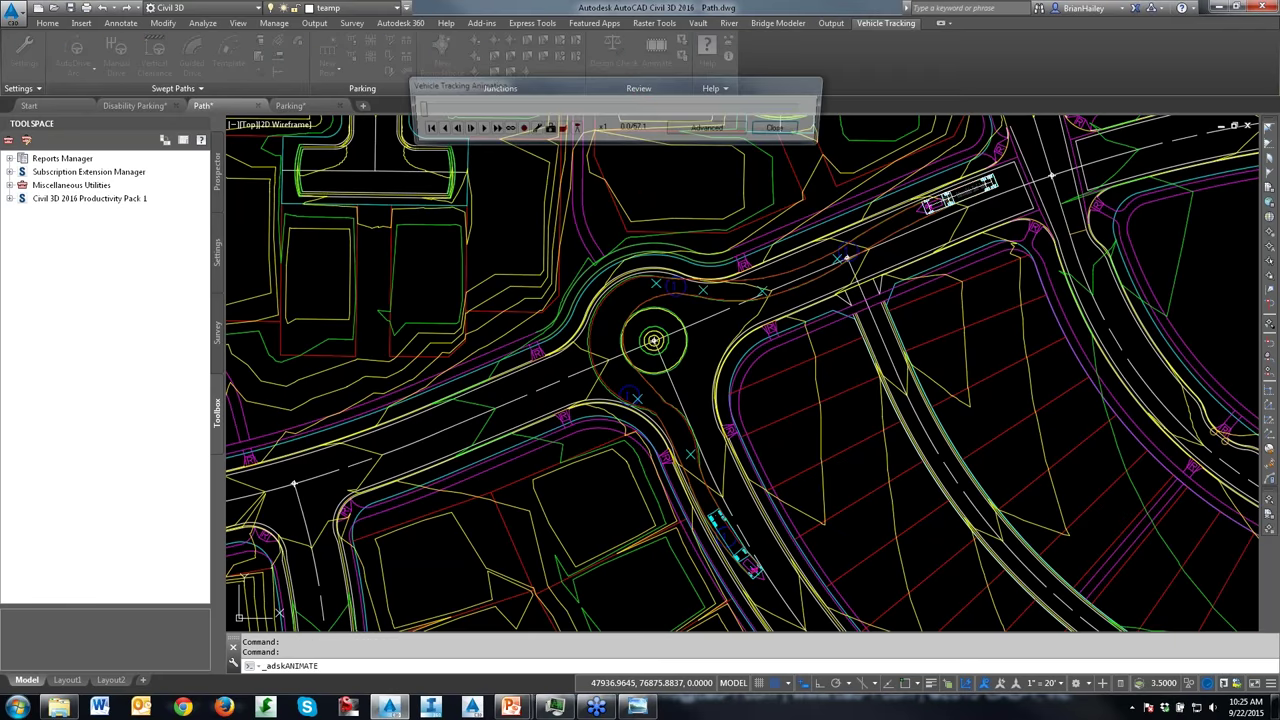
pyautogui.click(475, 130)
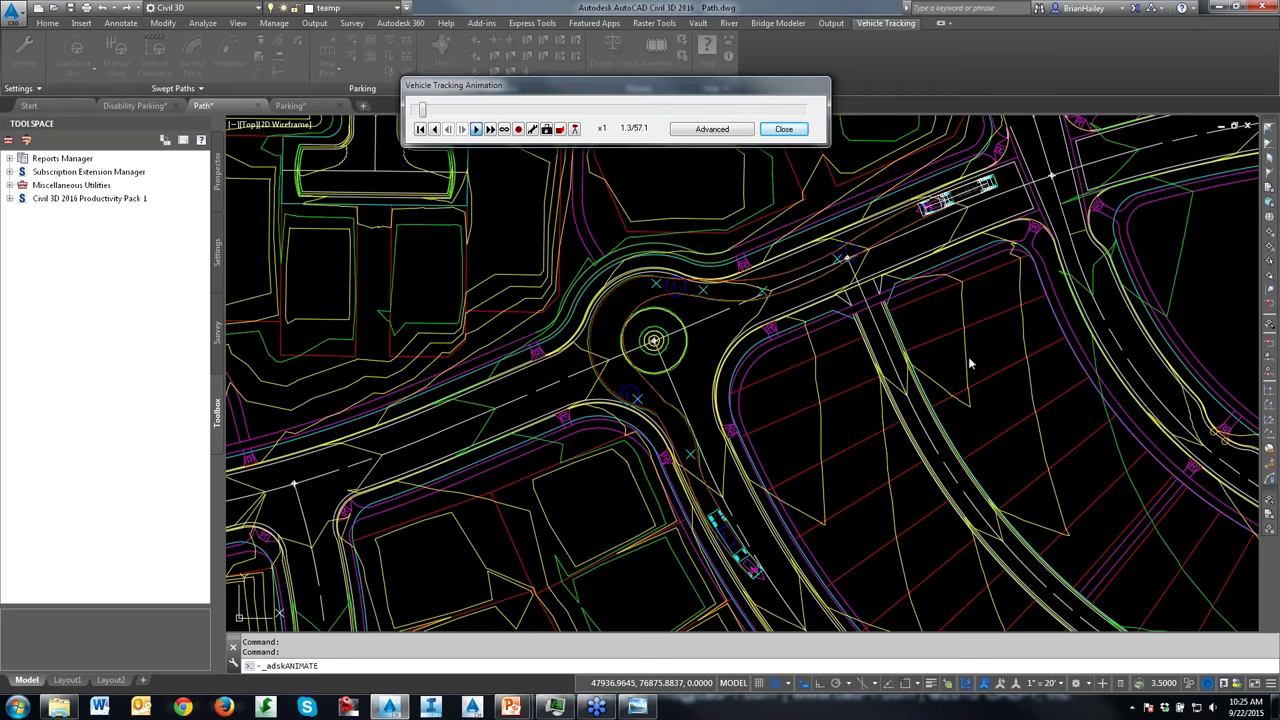
pyautogui.moveTo(971, 360); pyautogui.dragTo(940, 215)
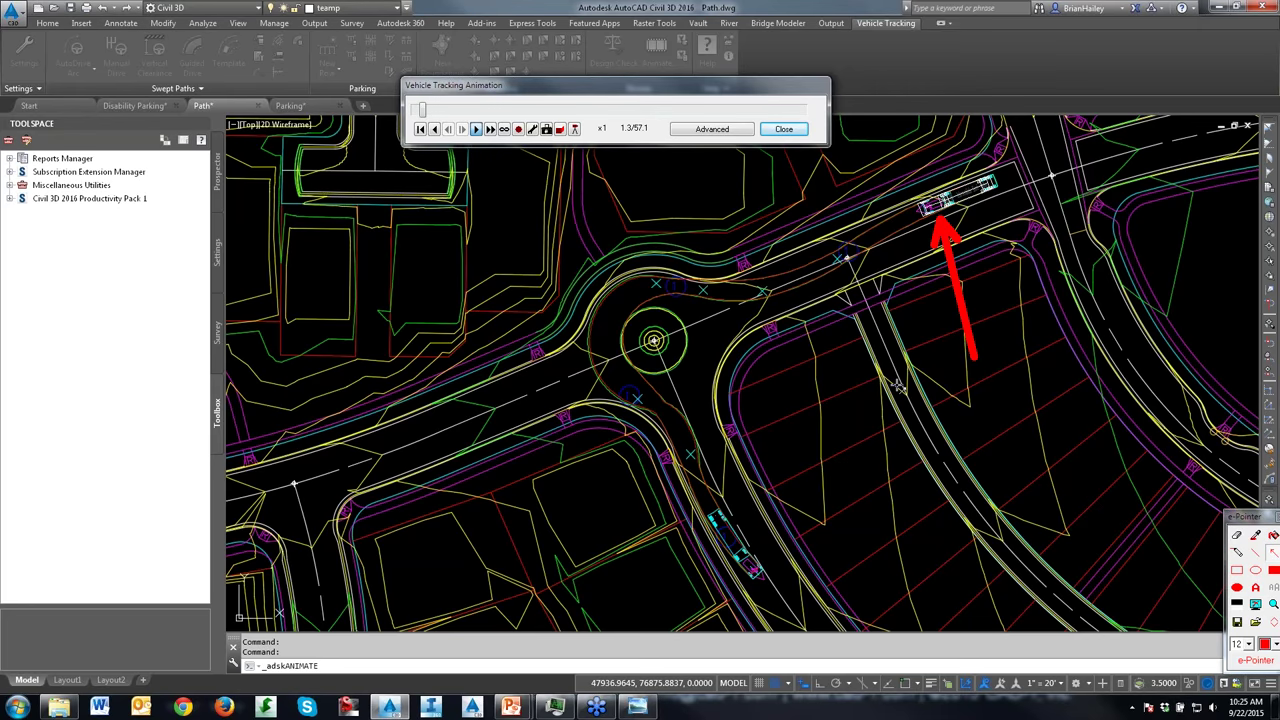
pyautogui.press('Escape')
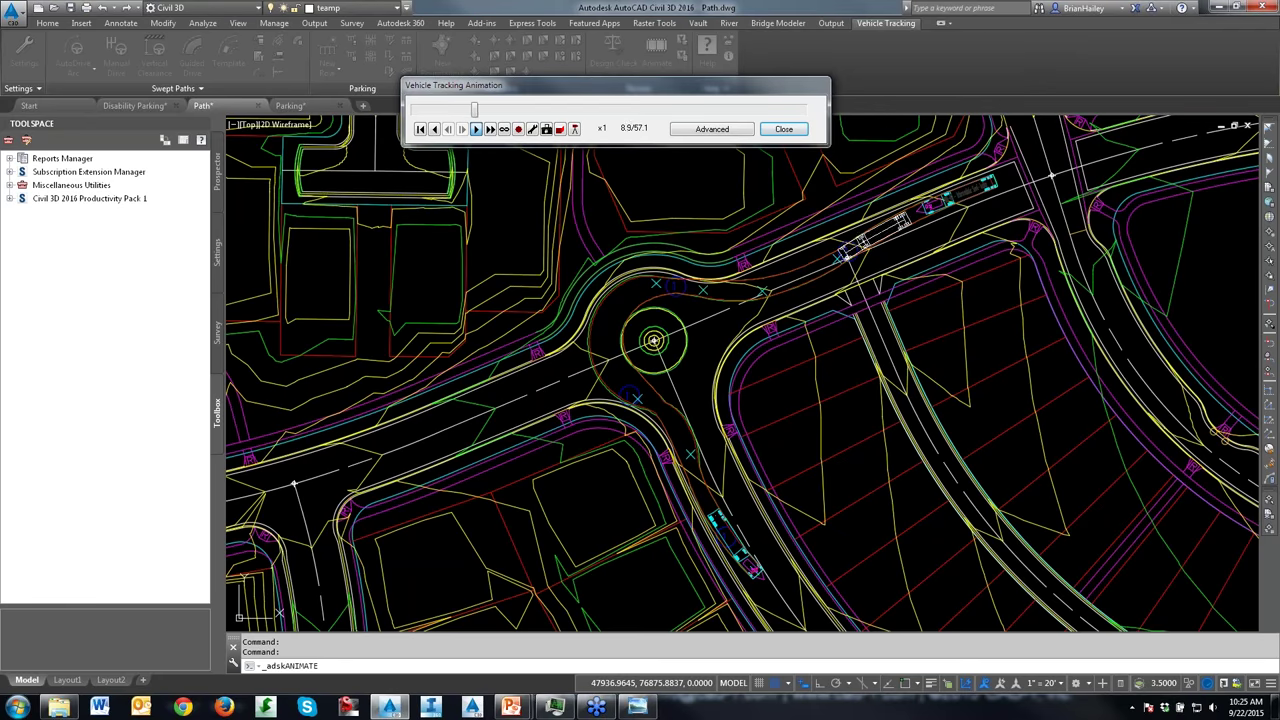
pyautogui.click(490, 129)
pyautogui.click(490, 129)
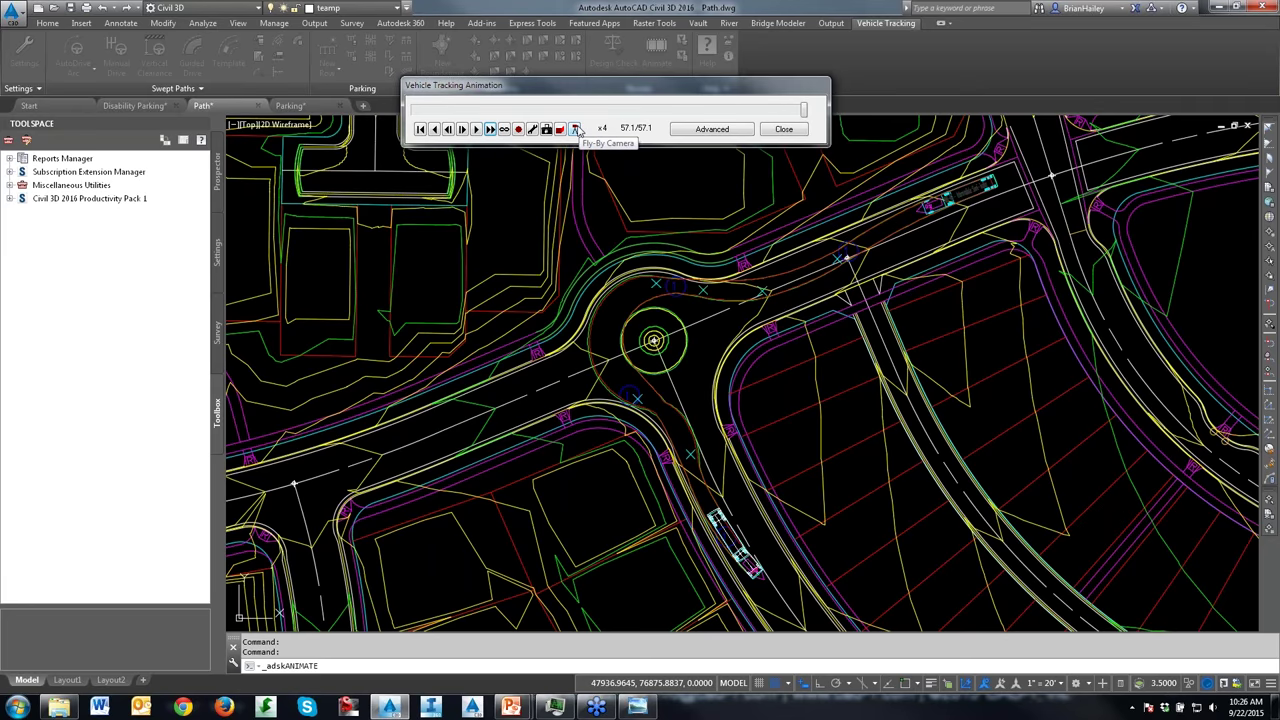
pyautogui.click(577, 131)
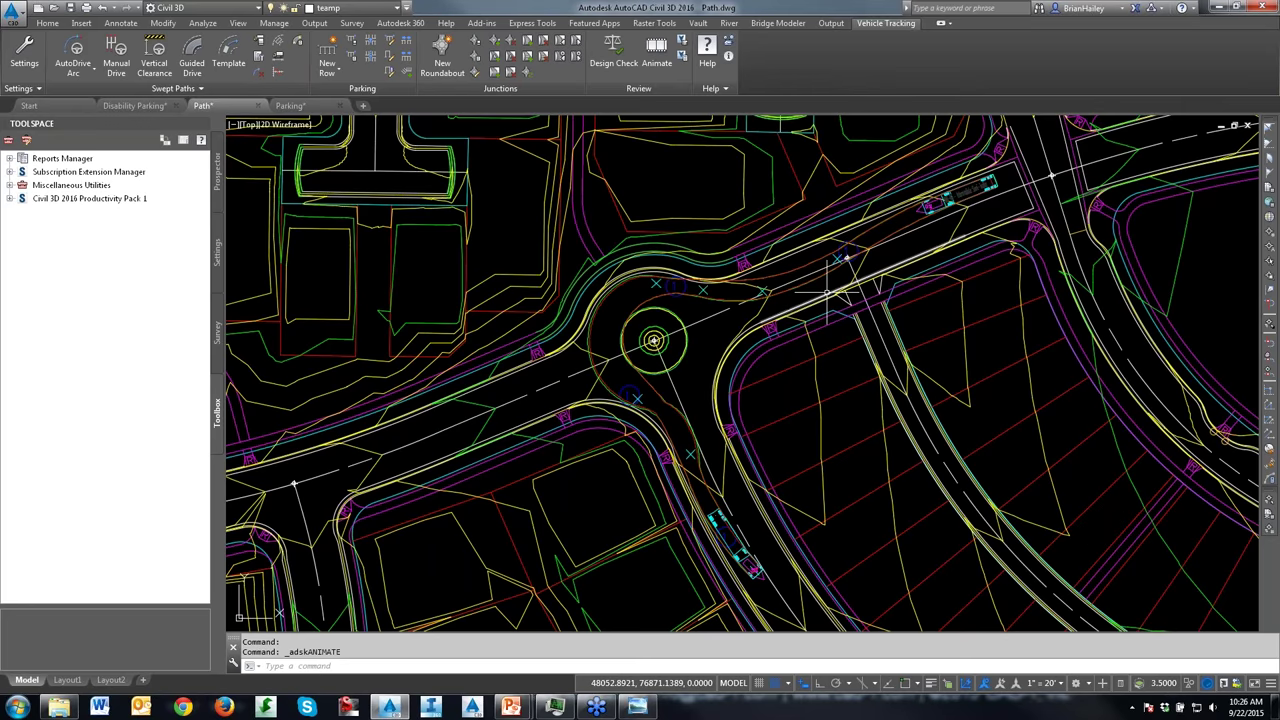
# Step: Isolate the Corridor surface contours together with the WB-40 swept path and dismiss the event list
pyautogui.click(808, 340)
pyautogui.click(808, 346)
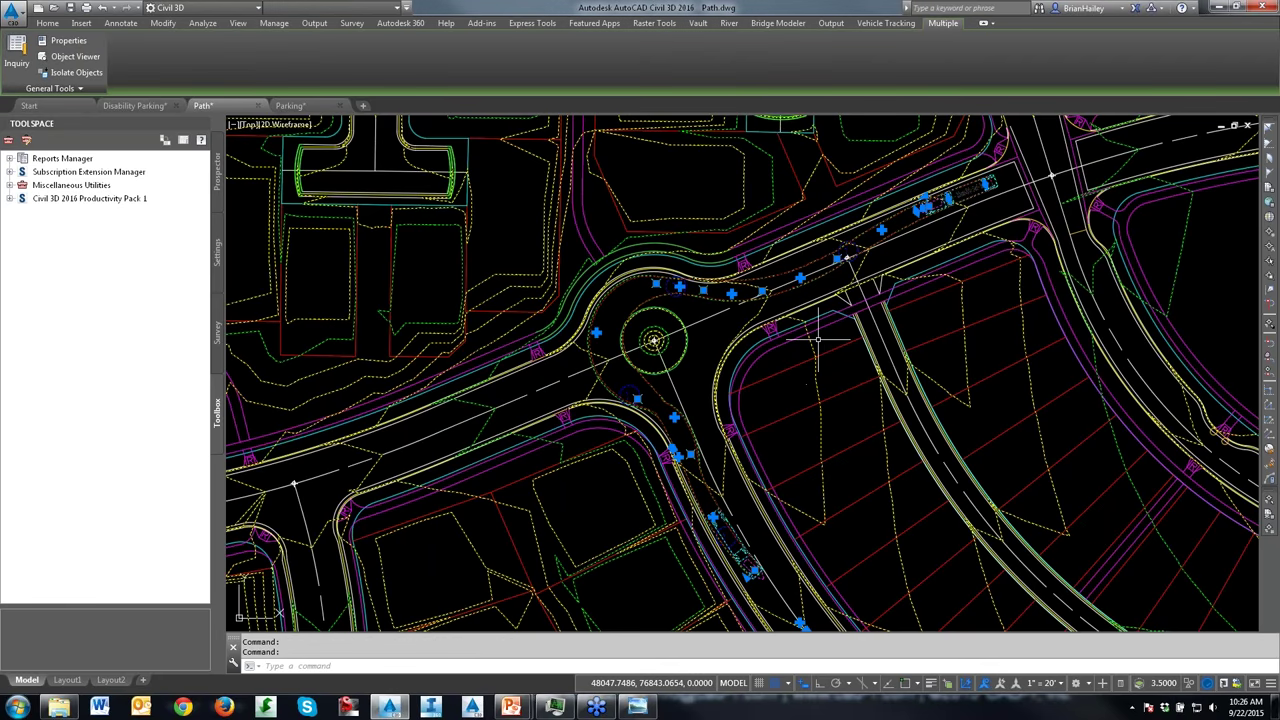
pyautogui.rightClick(781, 207)
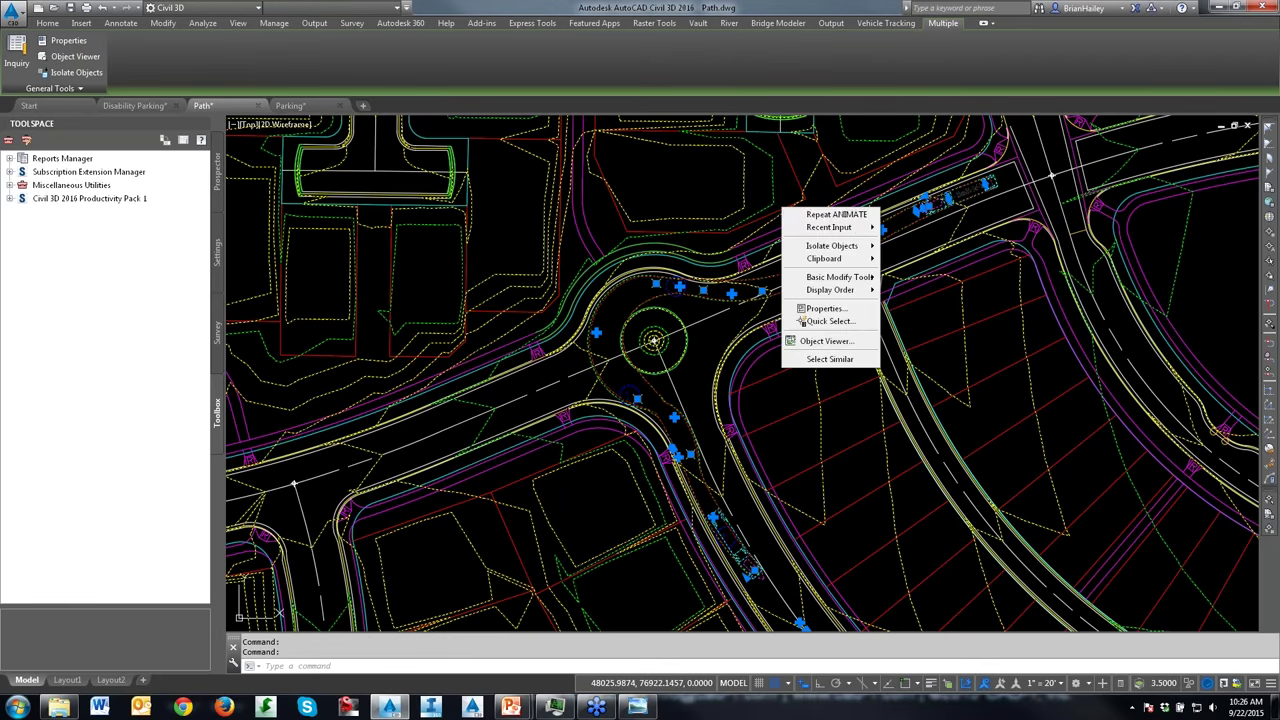
pyautogui.moveTo(850, 250)
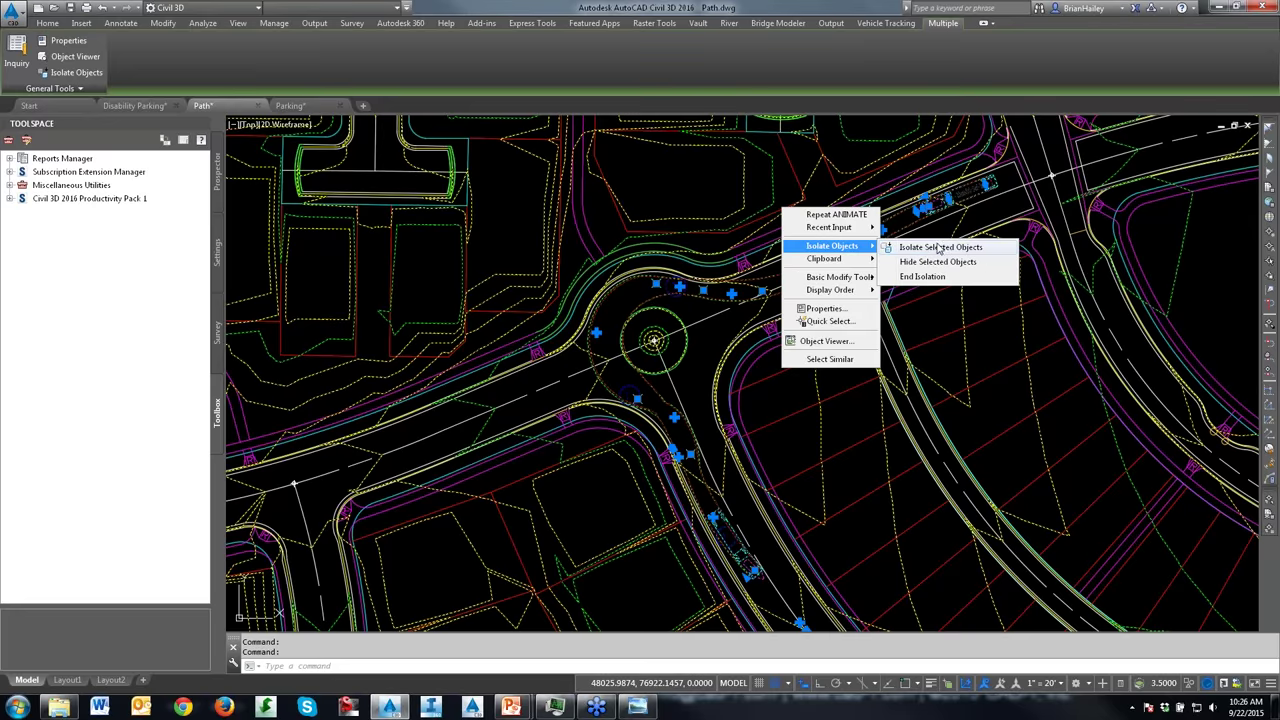
pyautogui.click(940, 247)
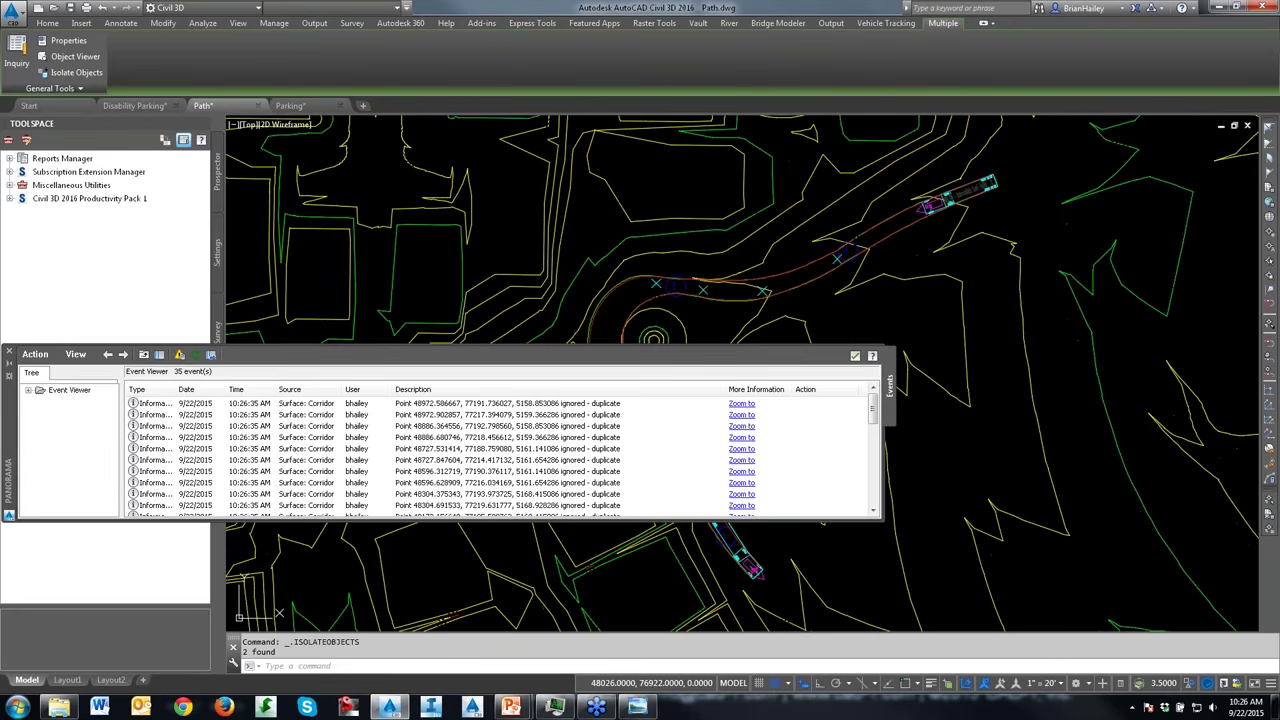
pyautogui.click(855, 356)
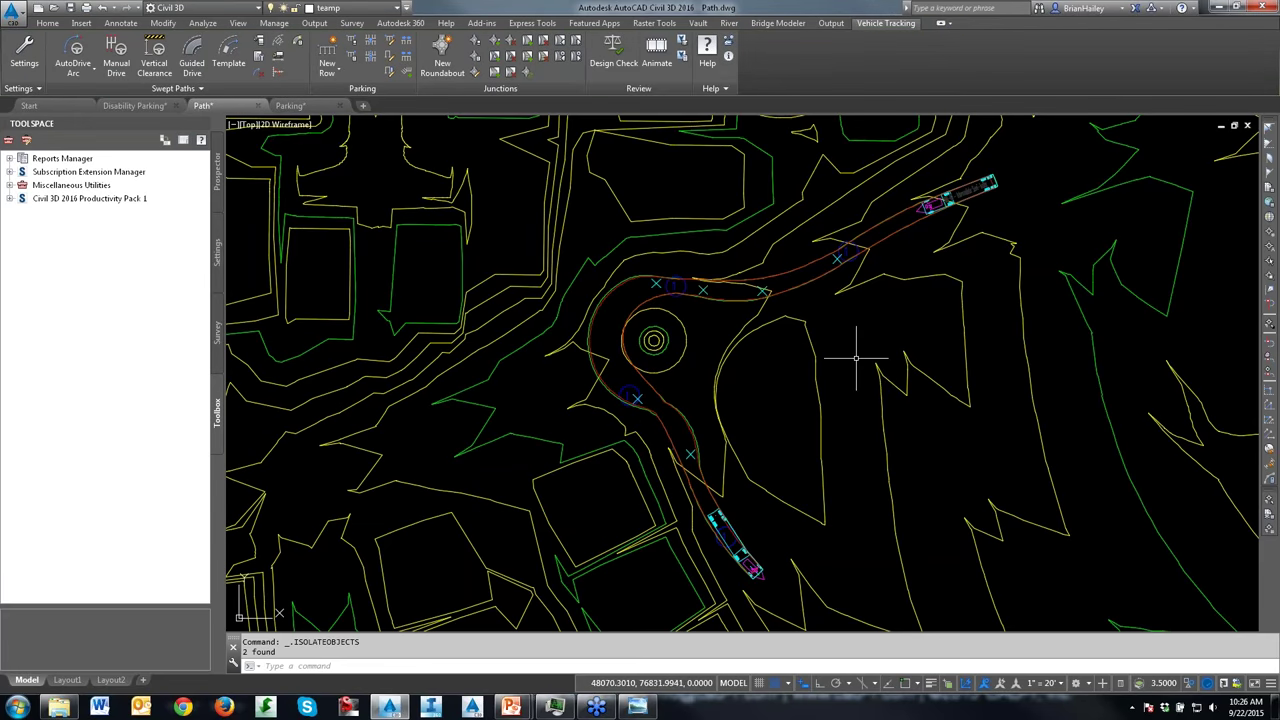
# Step: Open the Vehicle Tracking animation for the WB-40 path and turn on its fly-by camera view
pyautogui.click(656, 50)
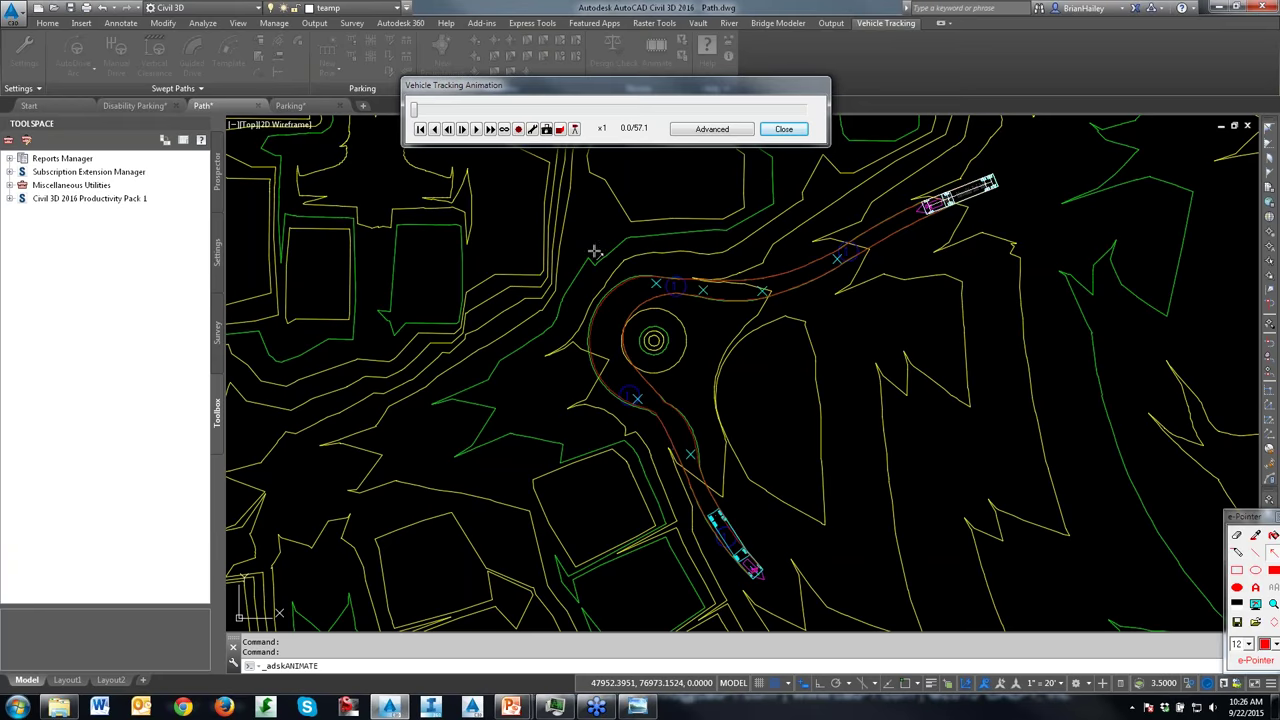
pyautogui.moveTo(590, 278); pyautogui.dragTo(578, 145)
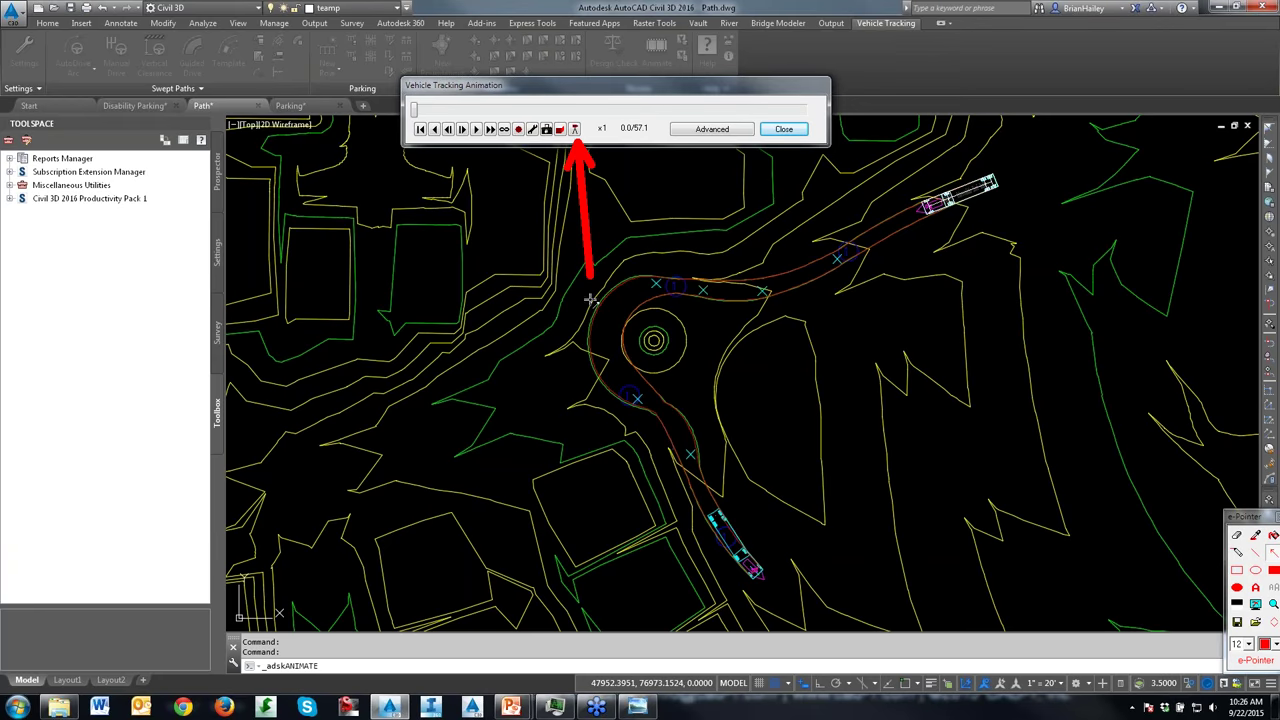
pyautogui.click(574, 128)
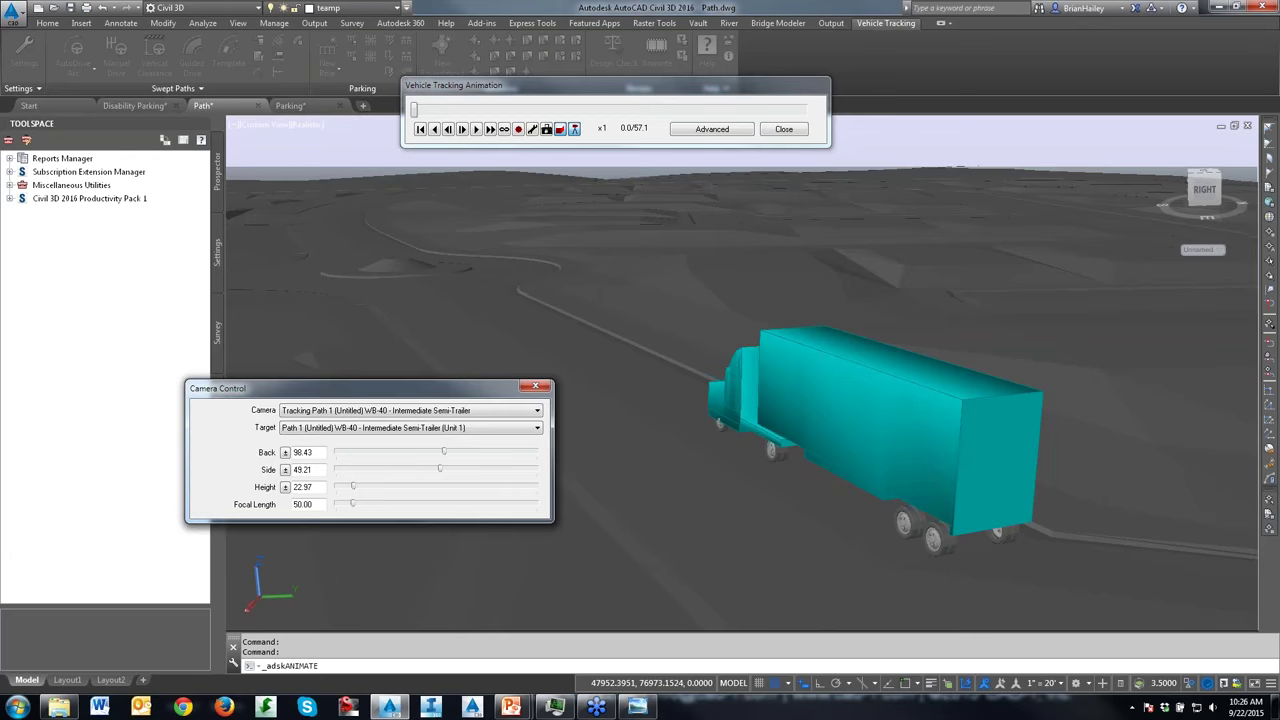
# Step: Try the Fixed Position Camera, return to the Tracking Path 1 camera, and set its target to Unit 2 Front
pyautogui.click(460, 412)
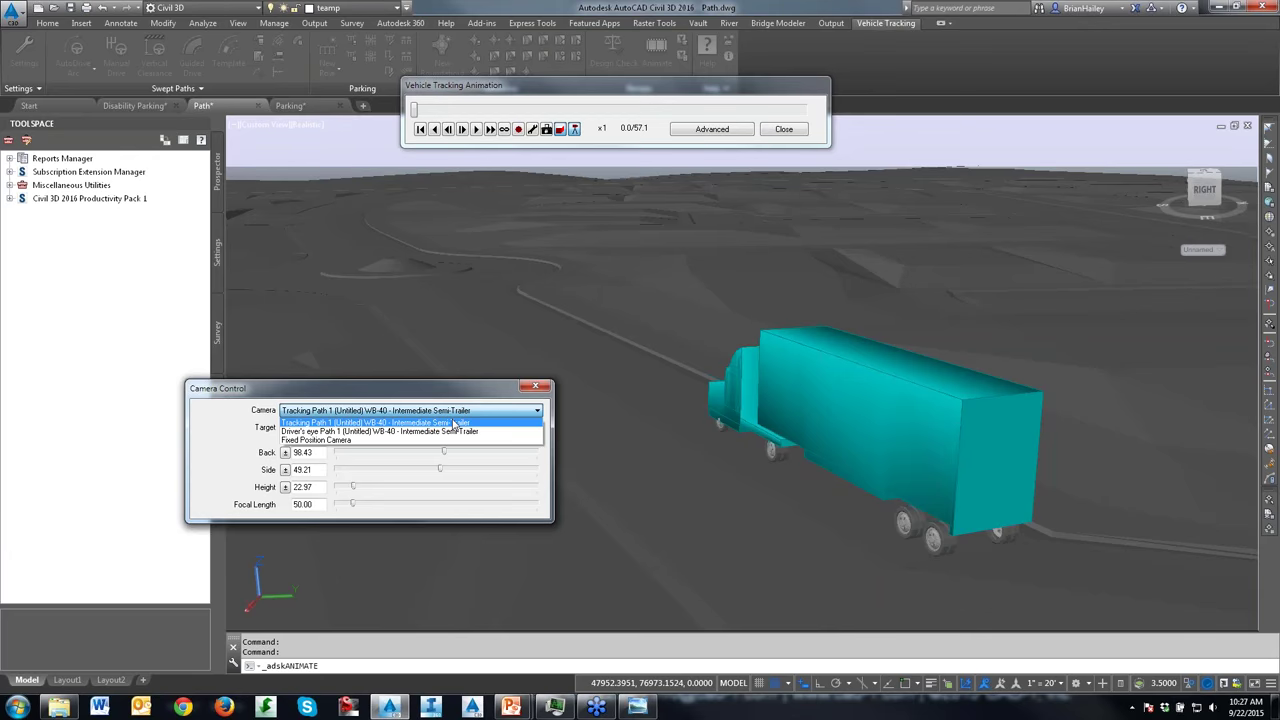
pyautogui.click(358, 442)
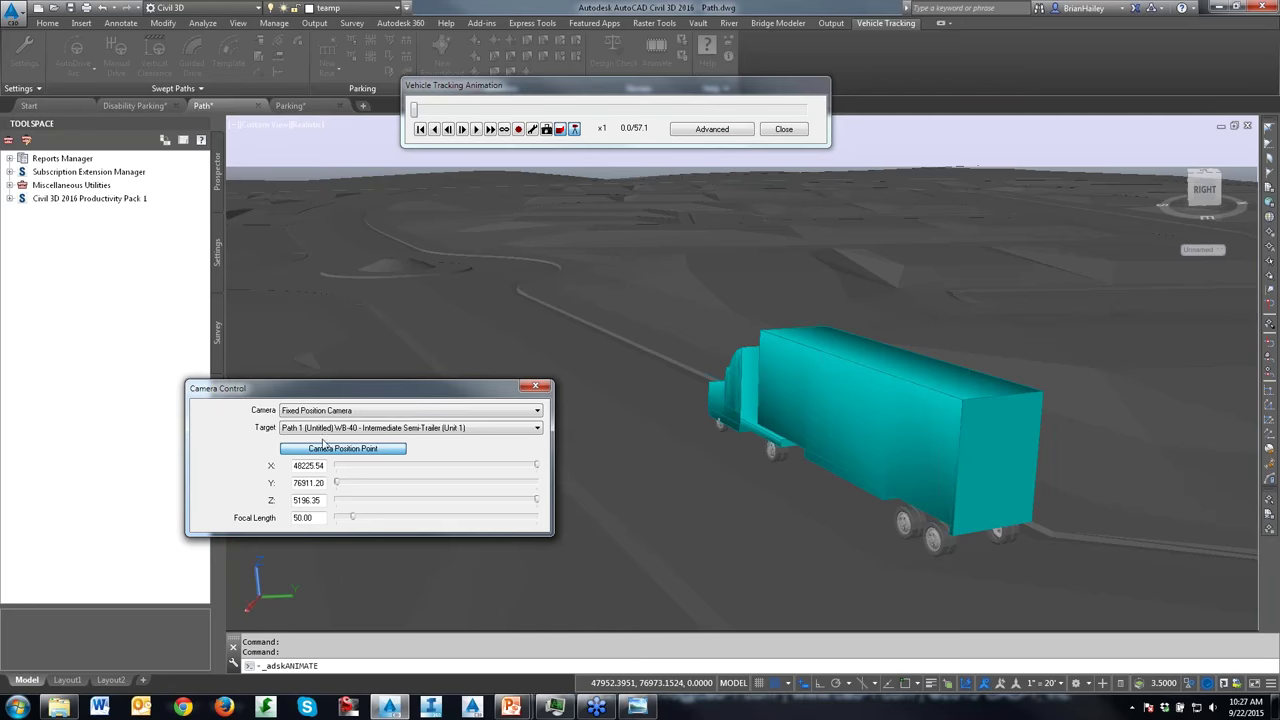
pyautogui.click(345, 412)
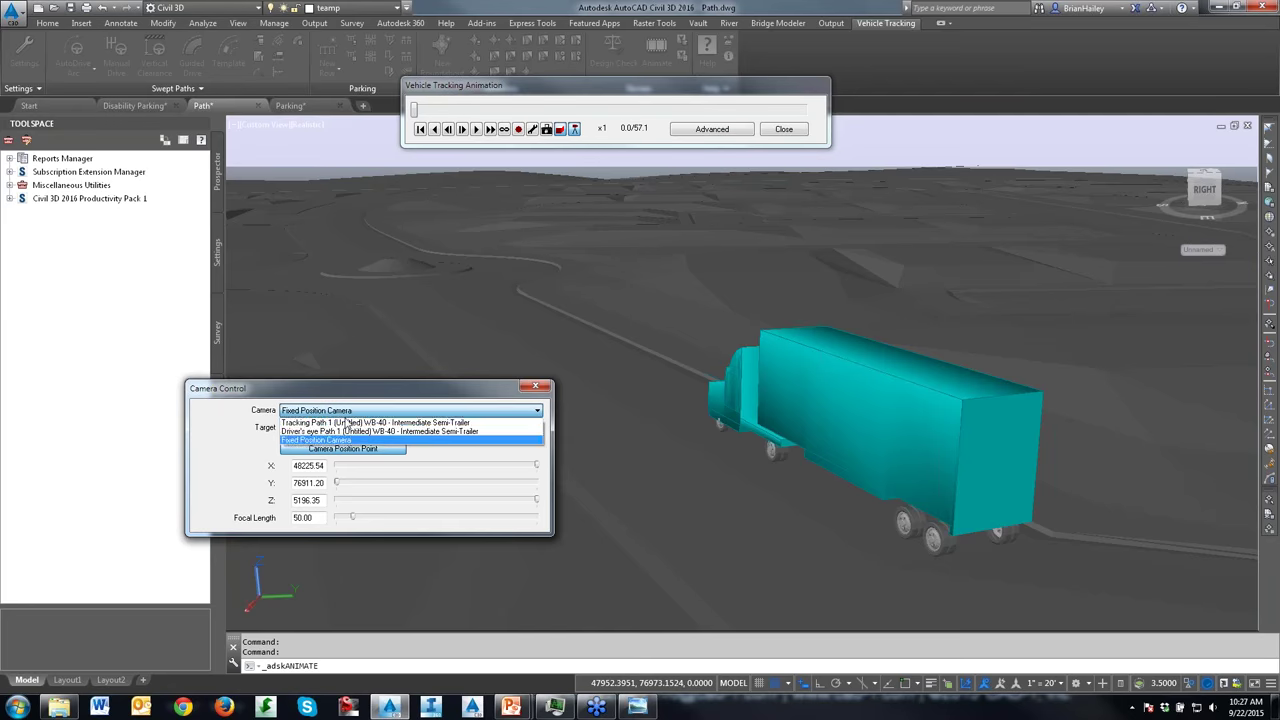
pyautogui.click(347, 430)
pyautogui.click(347, 430)
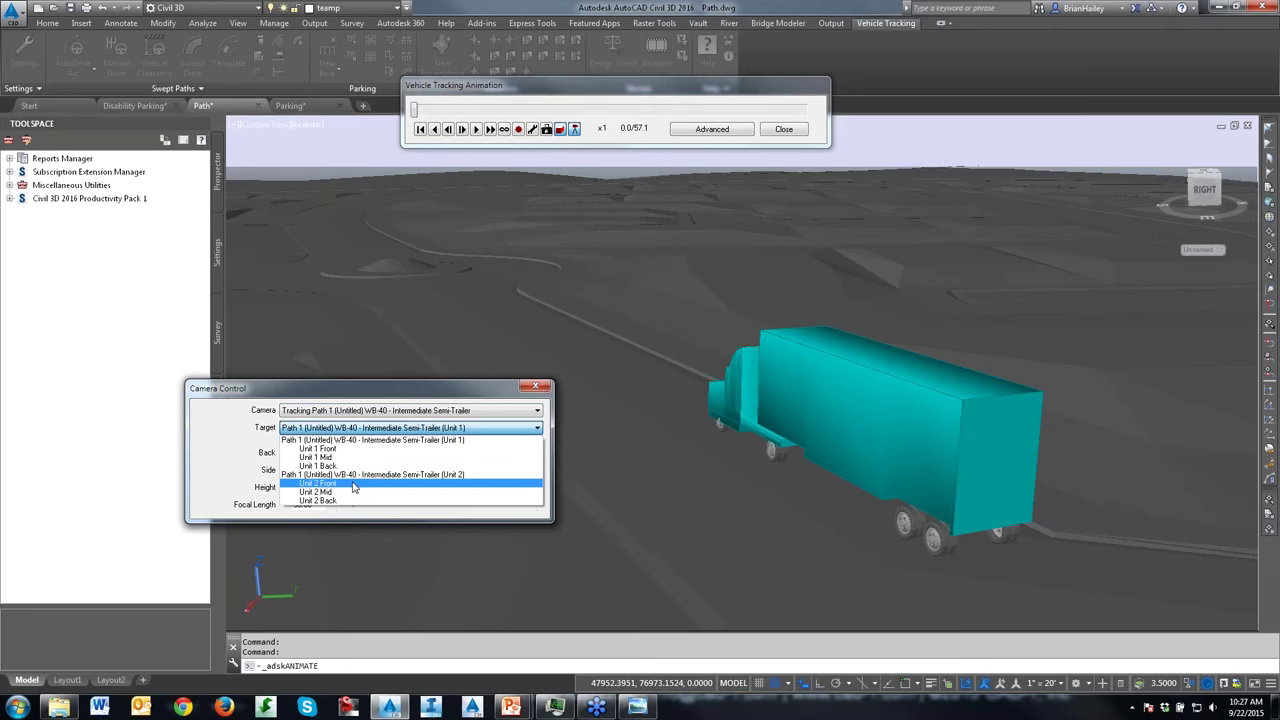
pyautogui.click(353, 484)
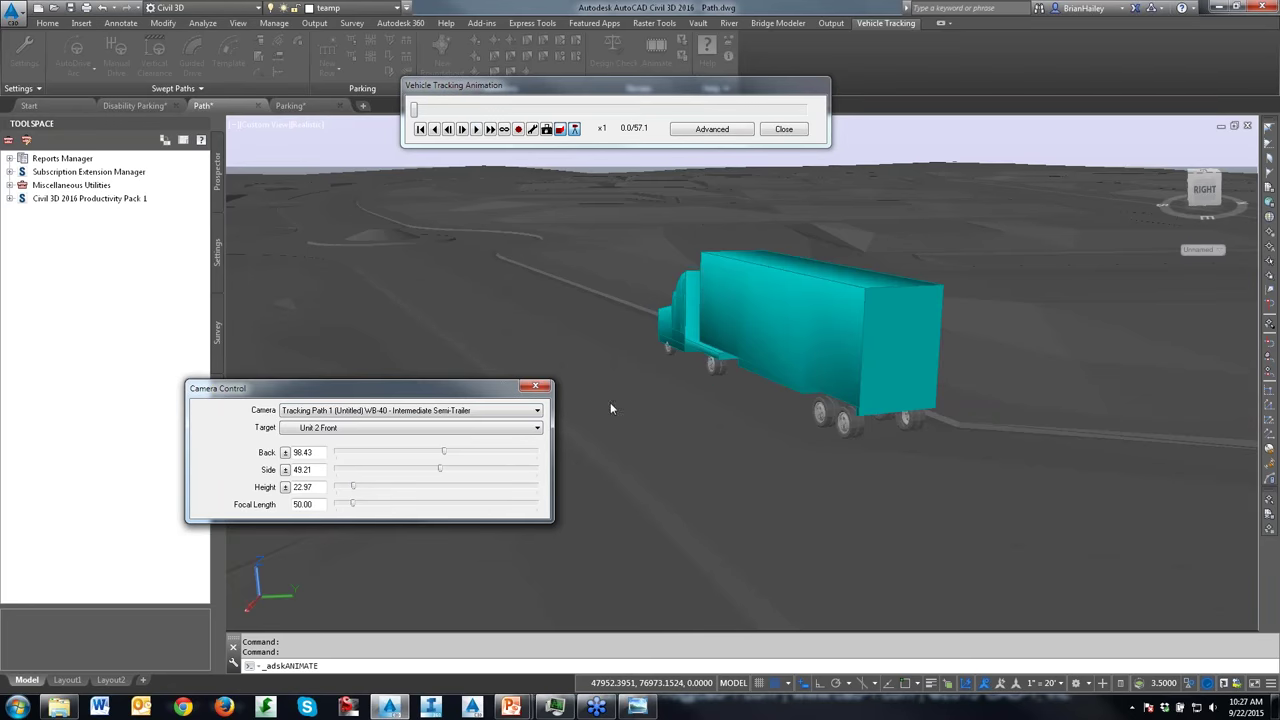
# Step: Play the fly-by of the truck, raise the speed to x2, and bring the playback back to the roundabout
pyautogui.click(477, 130)
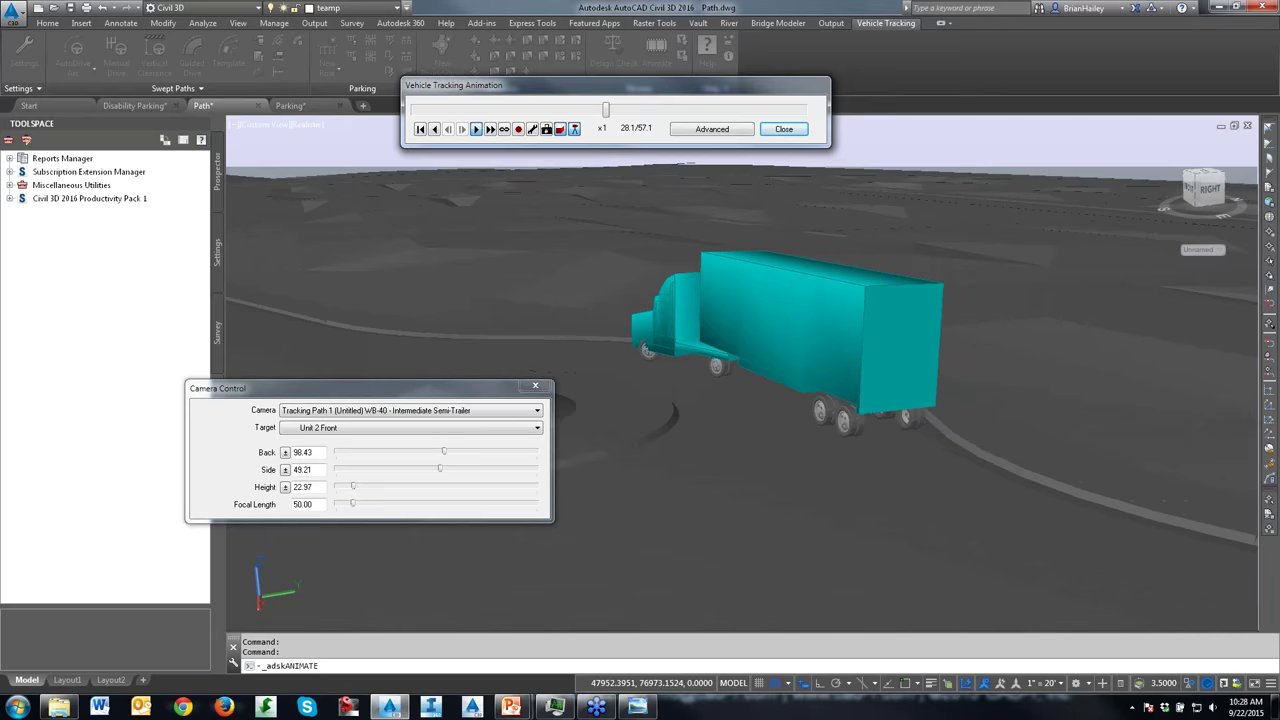
pyautogui.click(490, 129)
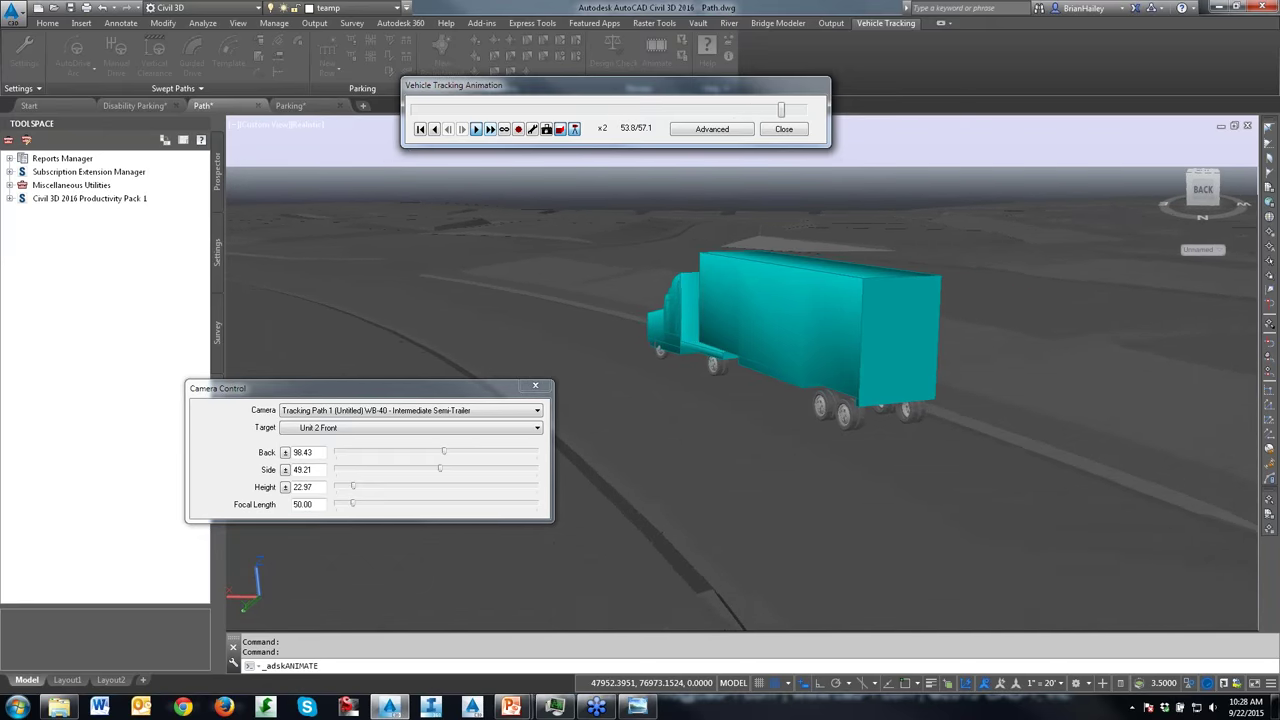
pyautogui.click(609, 112)
pyautogui.click(608, 112)
pyautogui.click(608, 112)
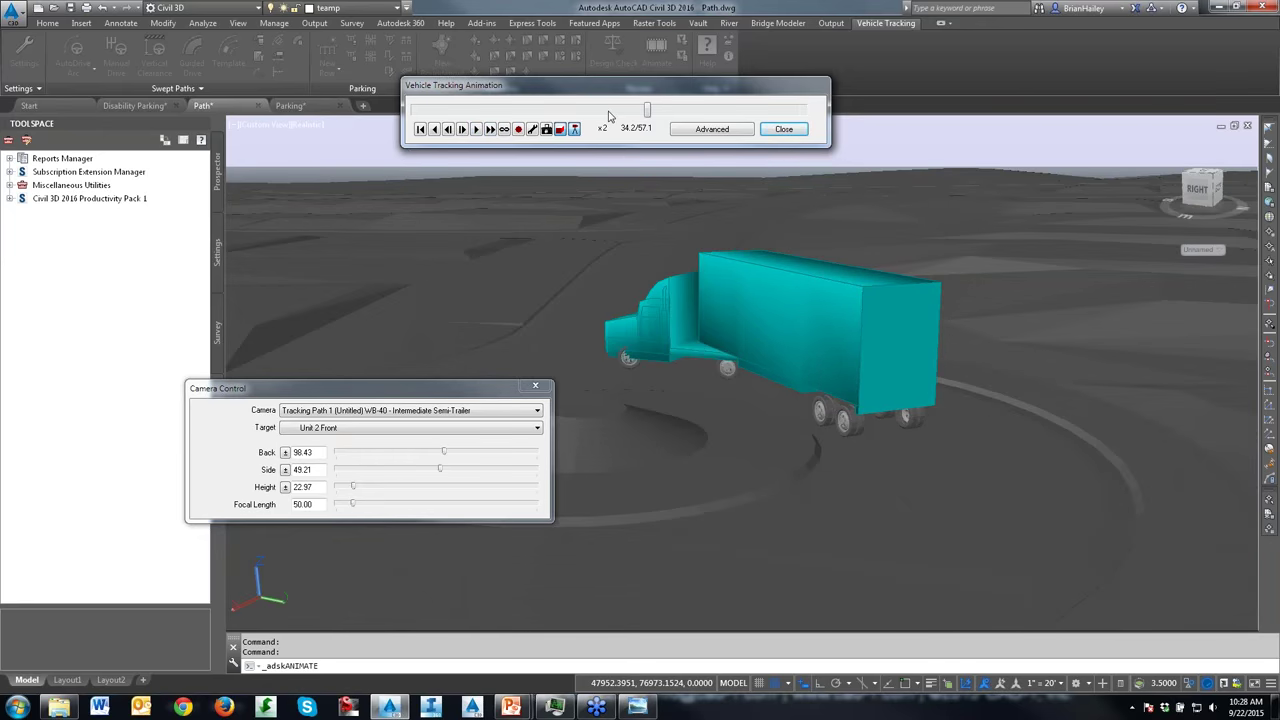
# Step: Replay the roundabout passage, reset the playback speed to x1, watch it again from the roundabout, and close the animation
pyautogui.click(476, 130)
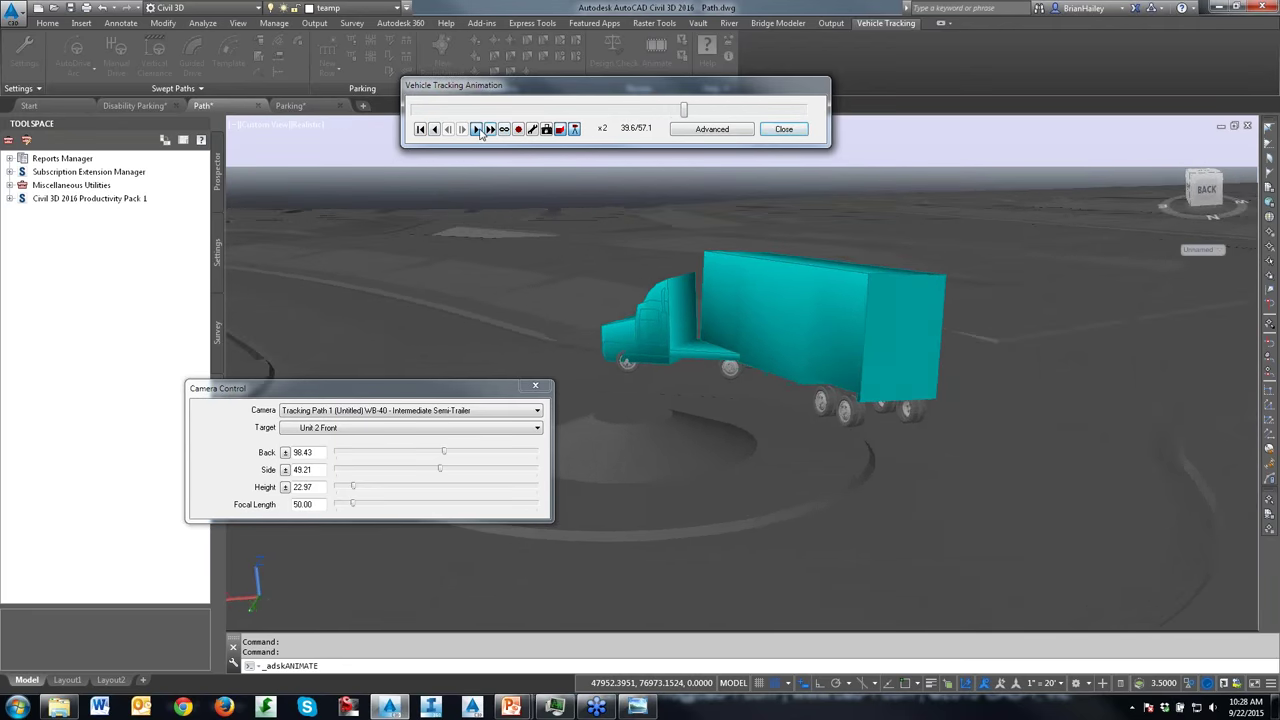
pyautogui.click(490, 129)
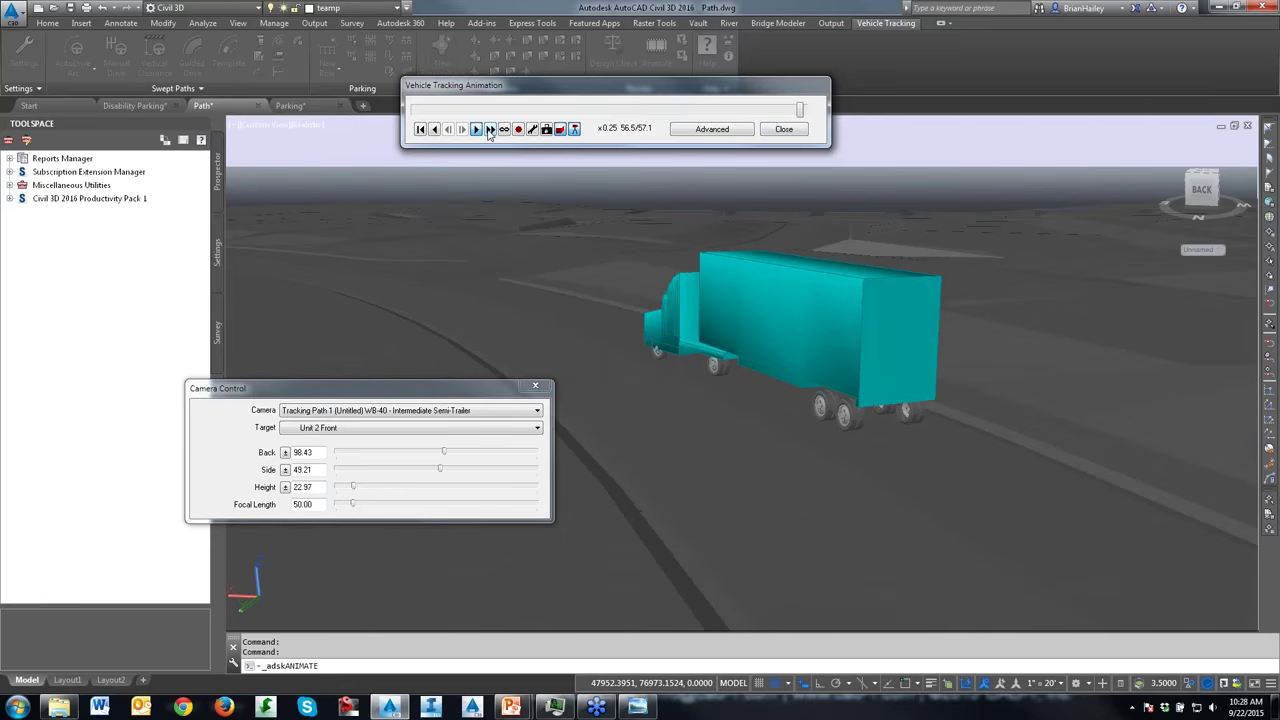
pyautogui.click(490, 129)
pyautogui.click(490, 129)
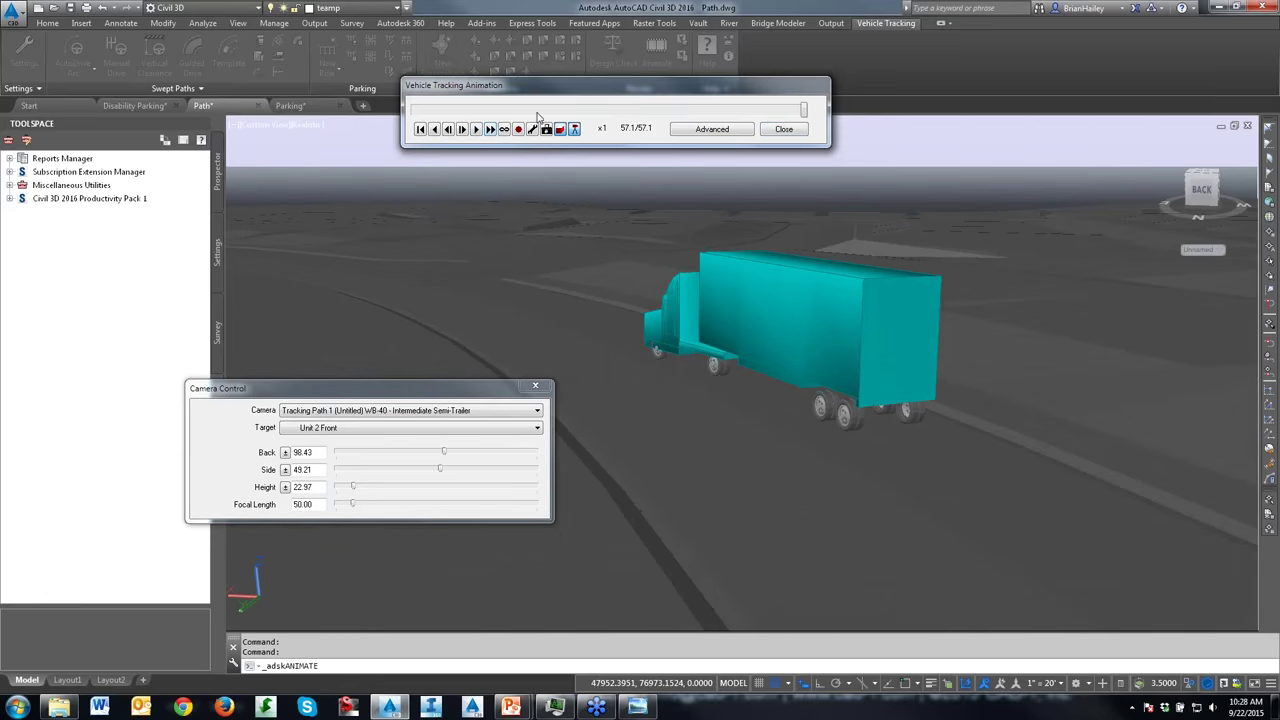
pyautogui.click(614, 111)
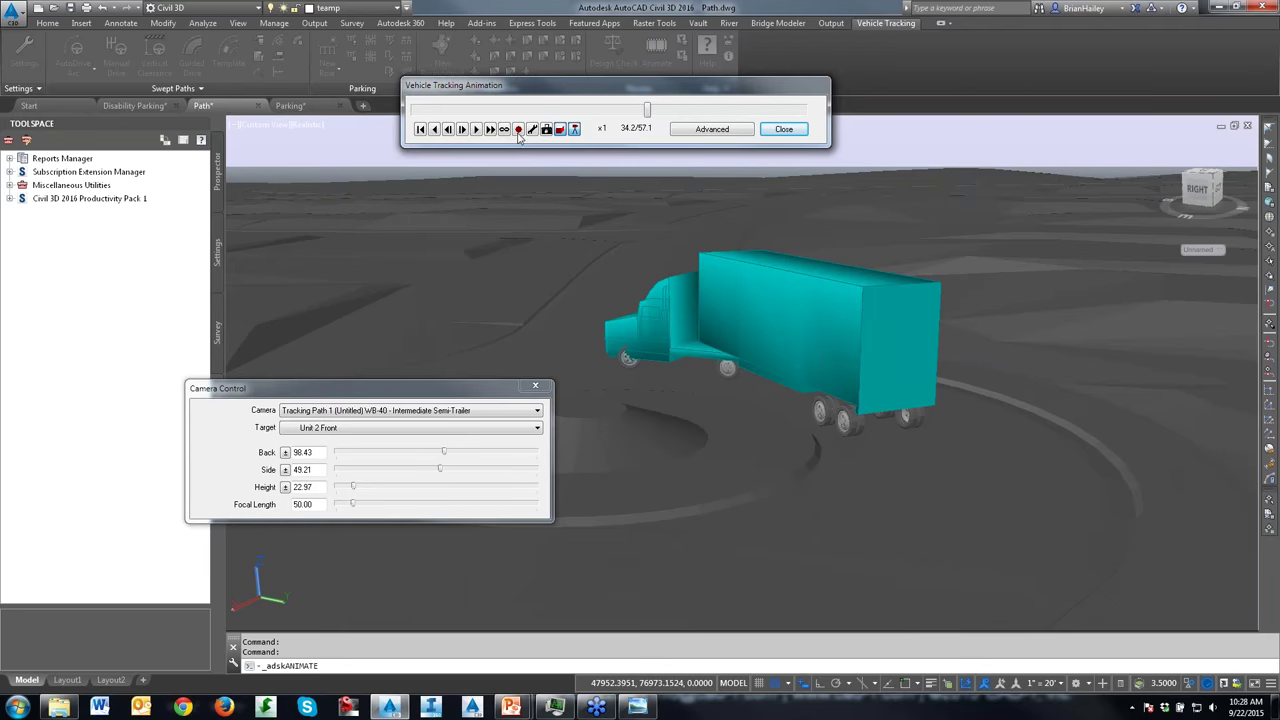
pyautogui.click(475, 130)
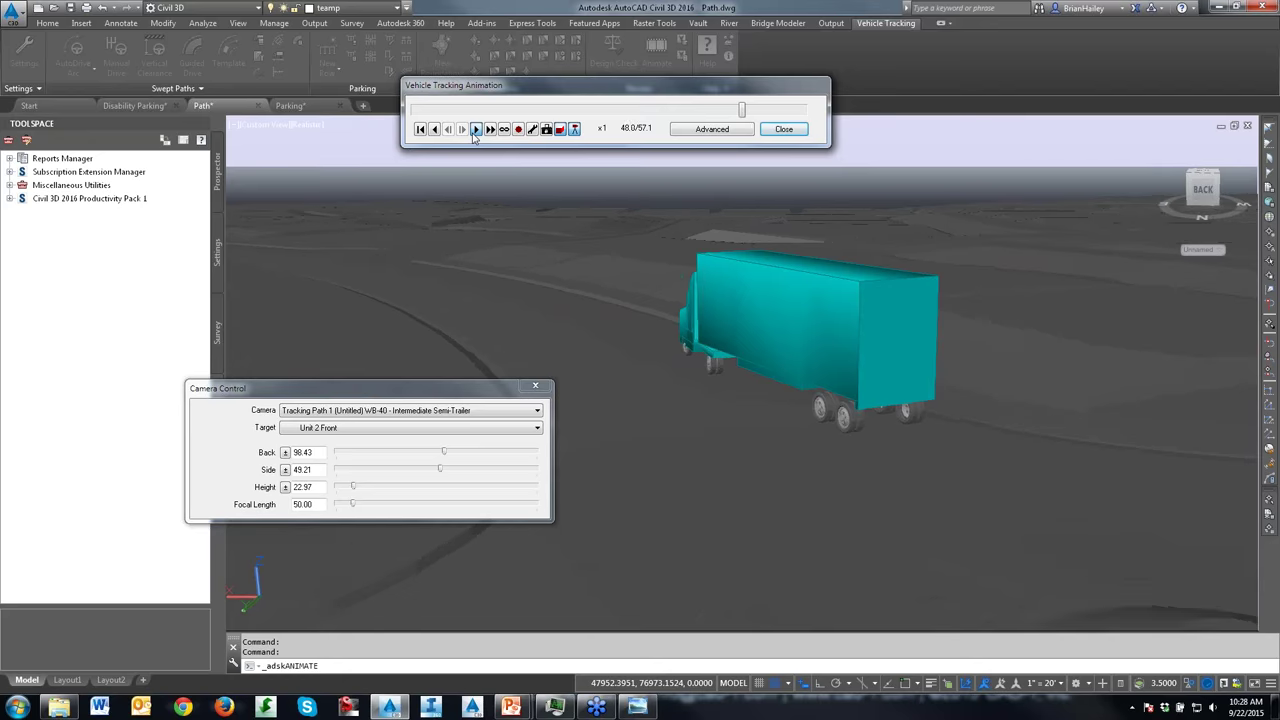
pyautogui.click(780, 131)
# Step: Erase the WB-40 swept path that curves around the roundabout
pyautogui.press('Return')
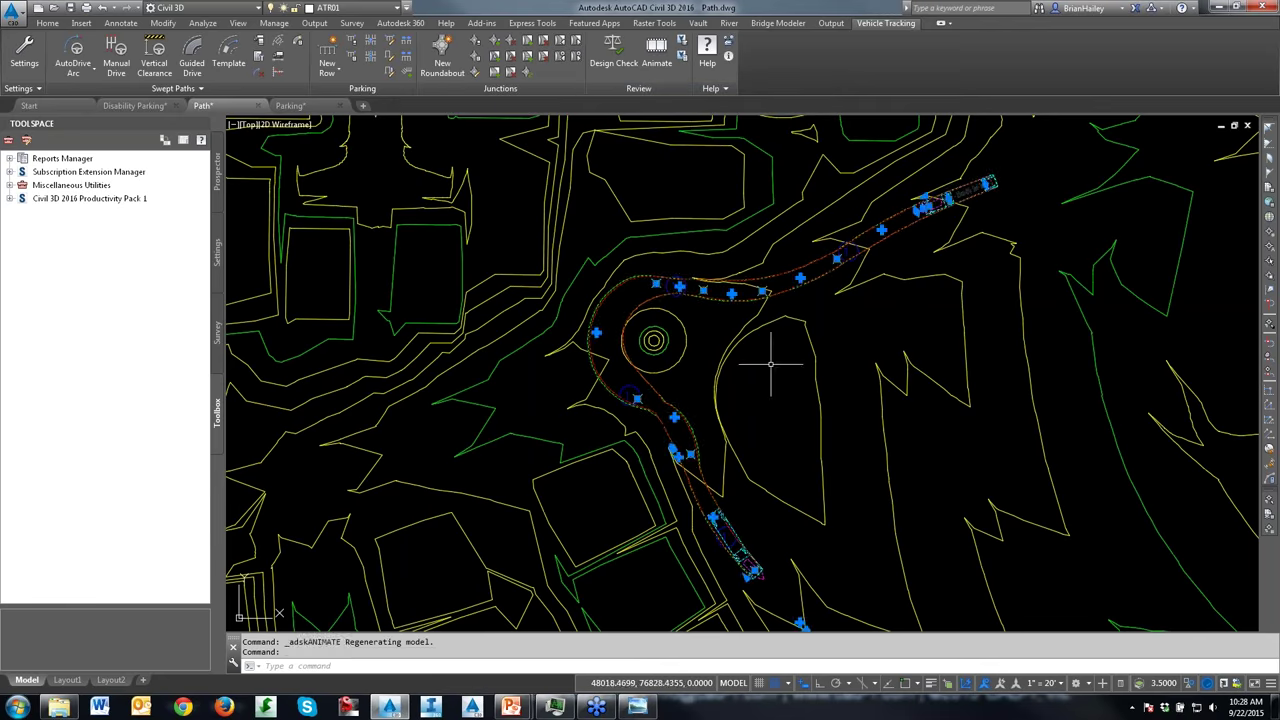
pyautogui.write('e')
pyautogui.press('Return')
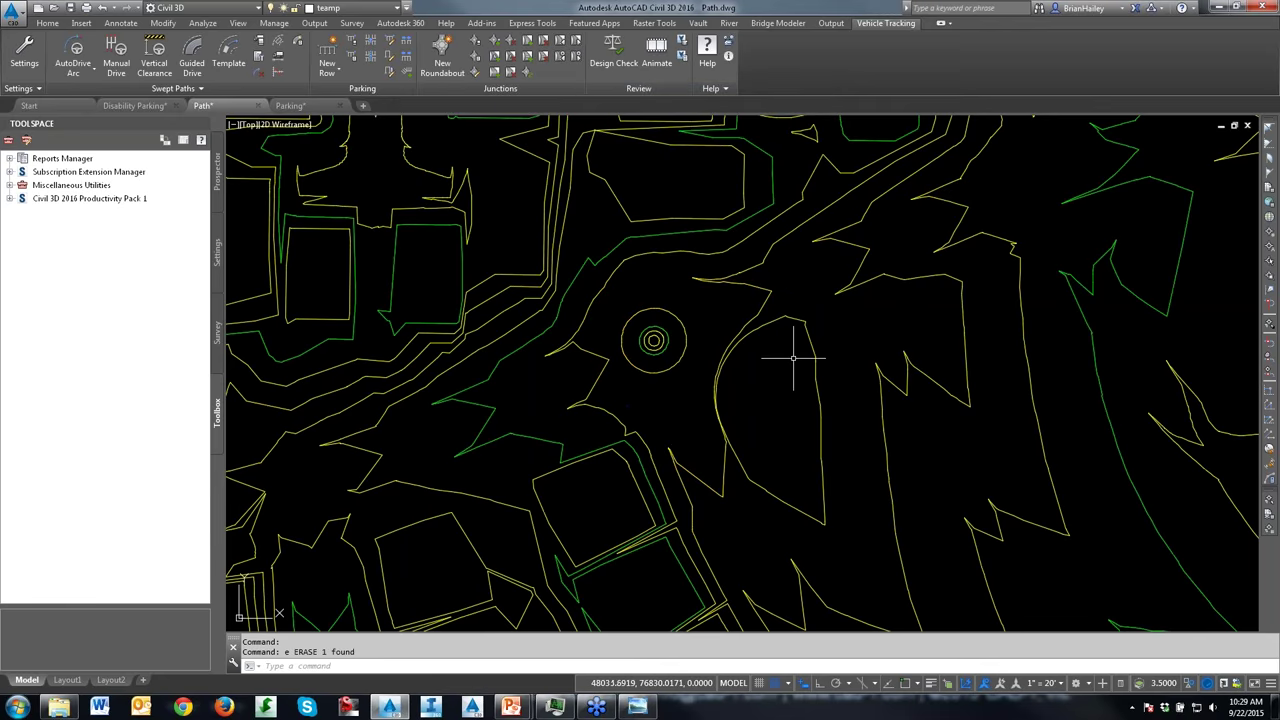
# Step: Create an AutoDrive path for the WB-40 from the northeast approach straight over the roundabout's central island to the southwest road
pyautogui.click(73, 55)
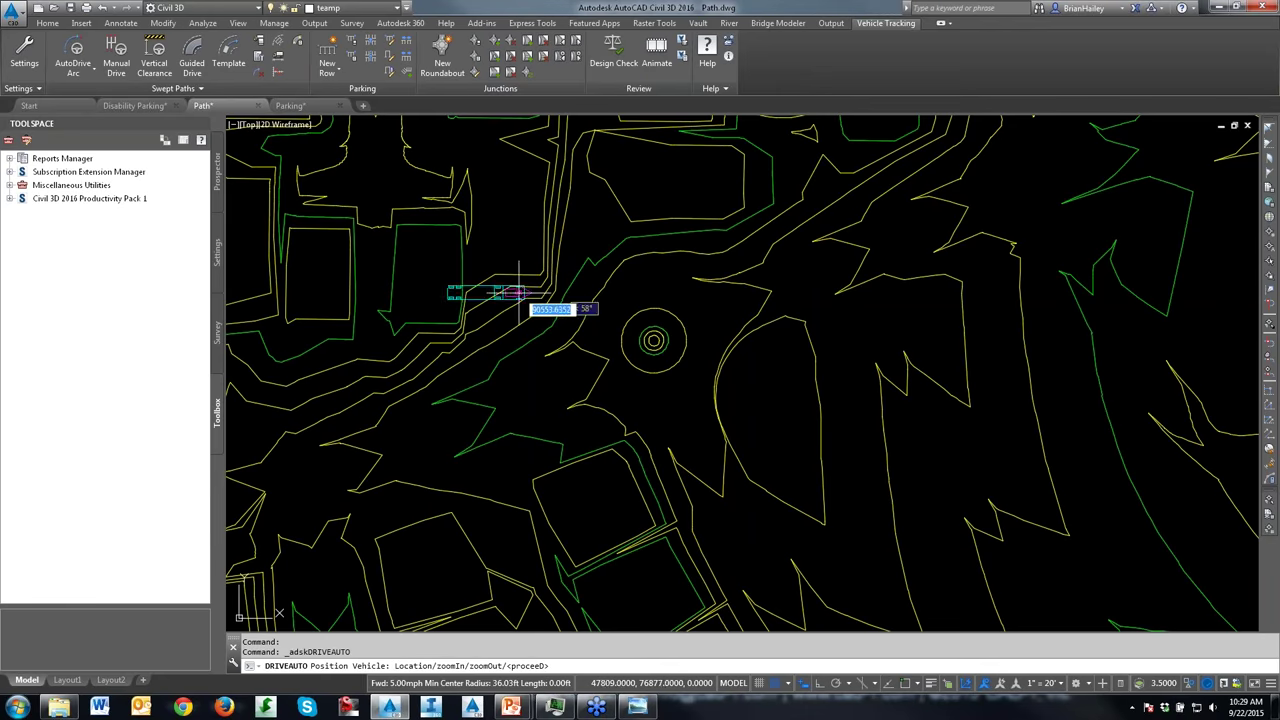
pyautogui.click(957, 194)
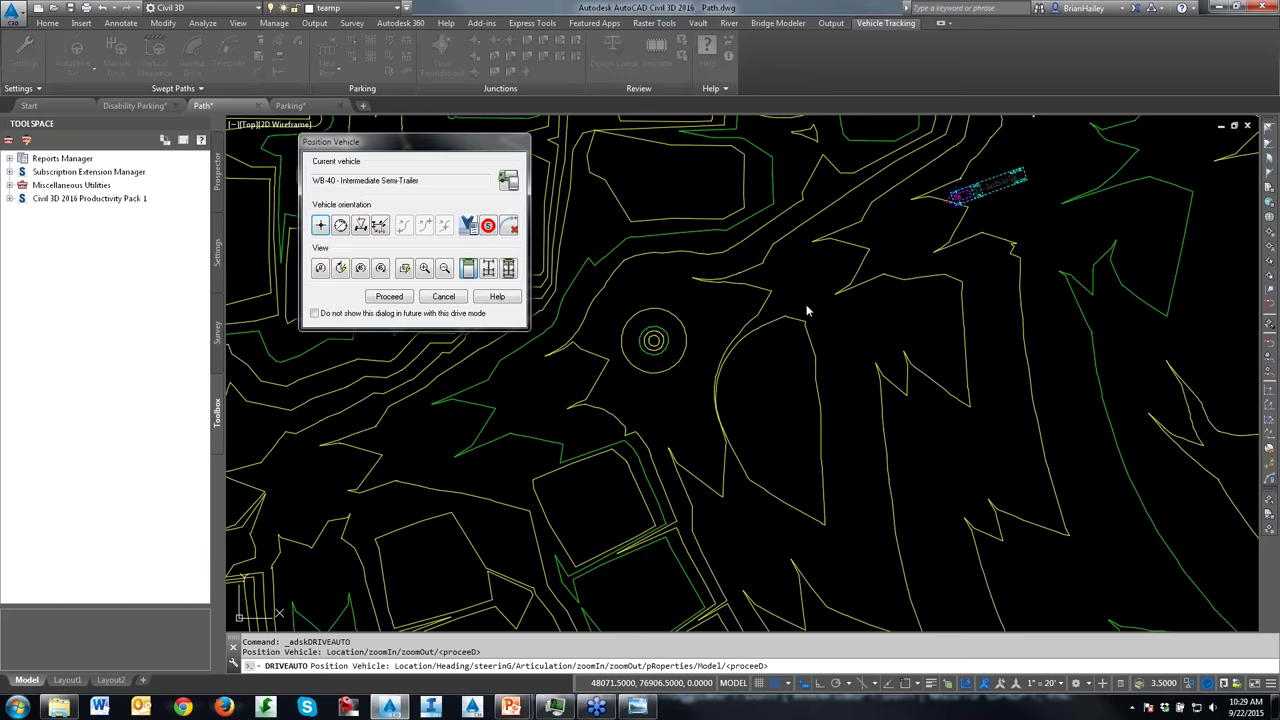
pyautogui.click(389, 296)
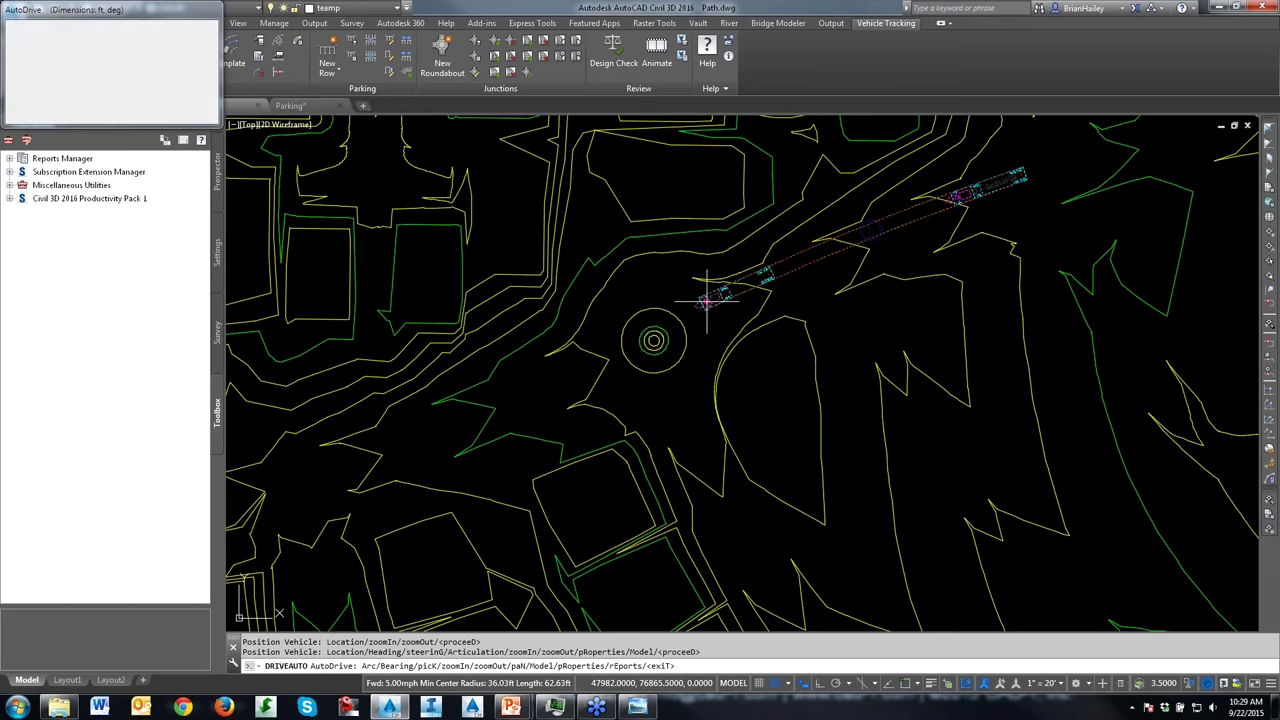
pyautogui.click(706, 300)
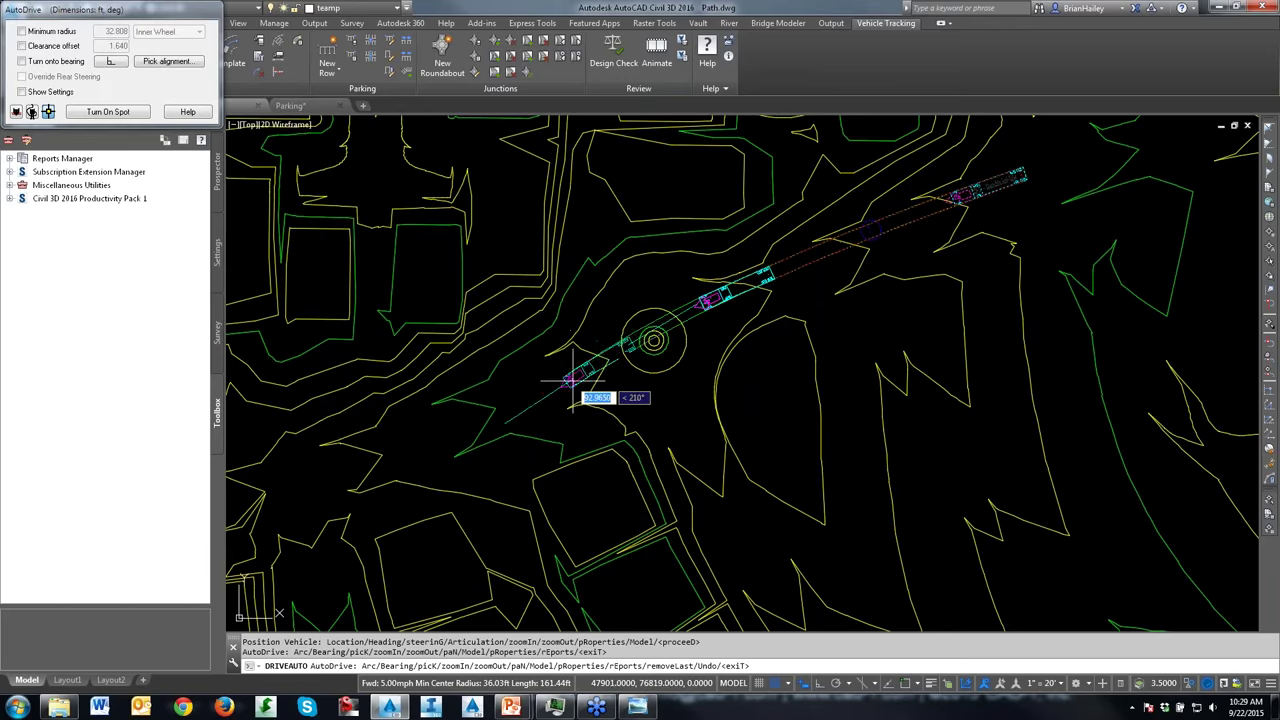
pyautogui.click(573, 379)
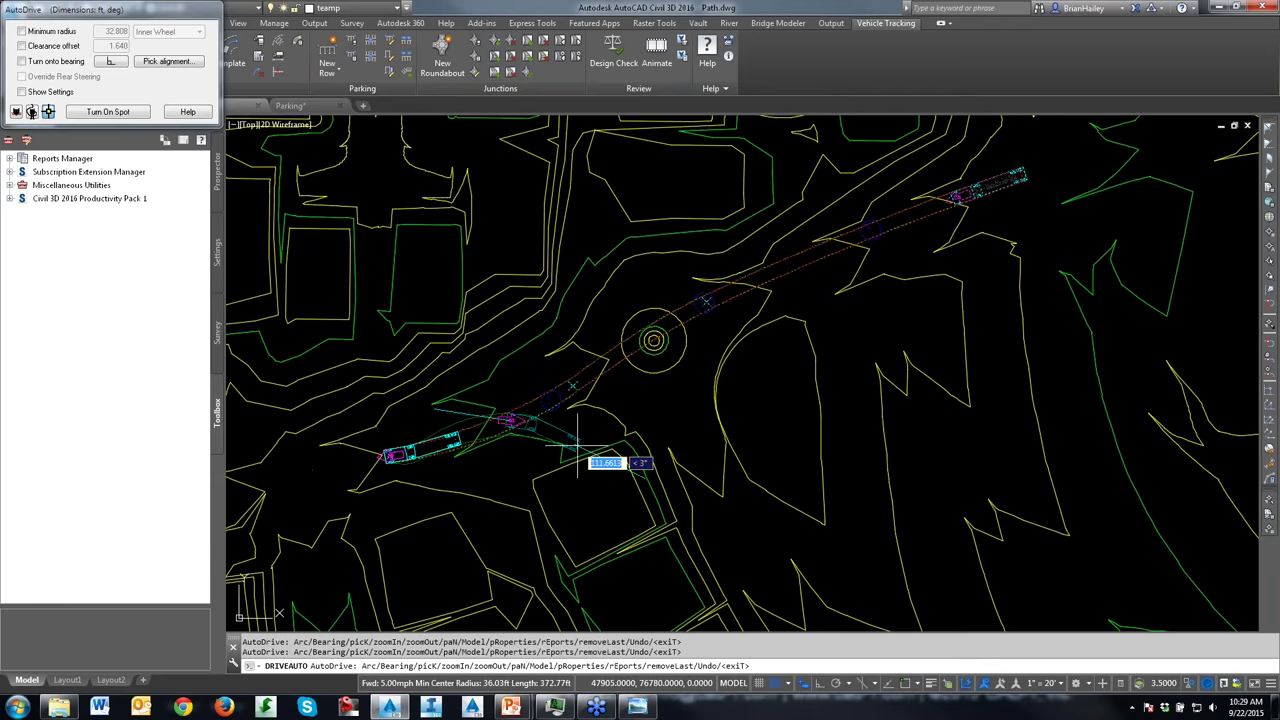
pyautogui.press('Return')
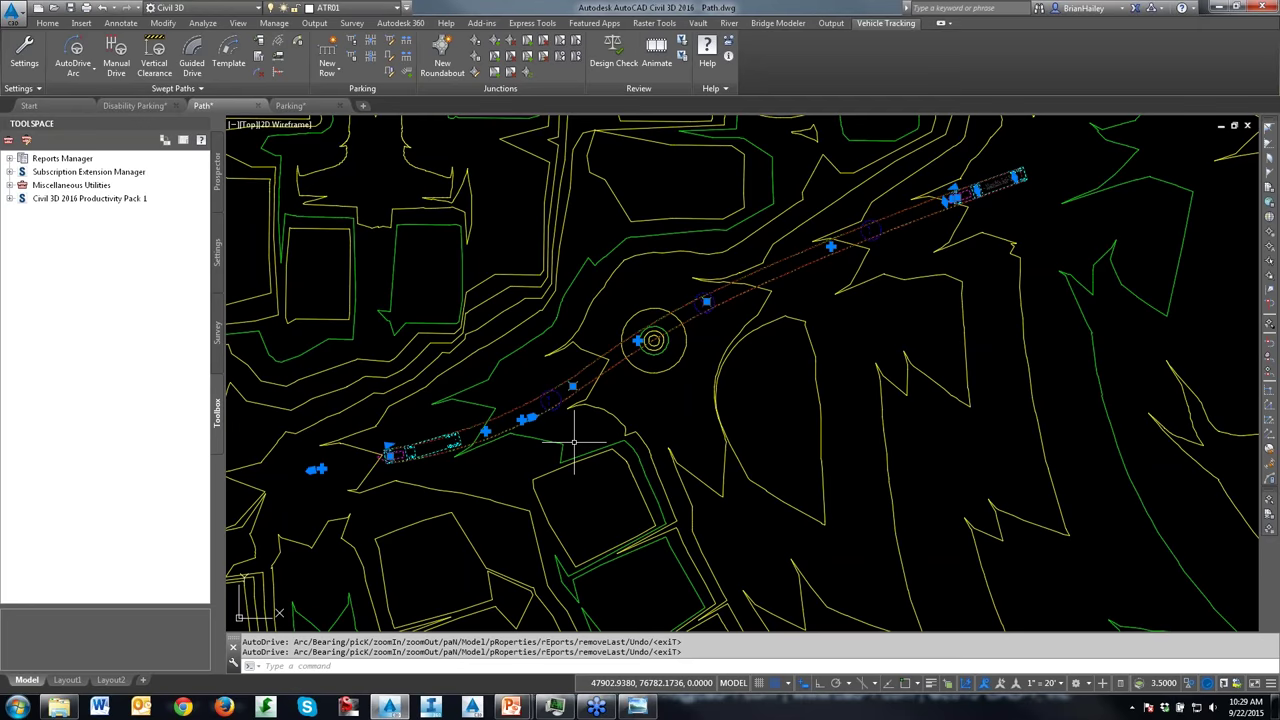
# Step: Animate the path over the central island with the tracking camera at x2 speed, and close the animation
pyautogui.click(656, 55)
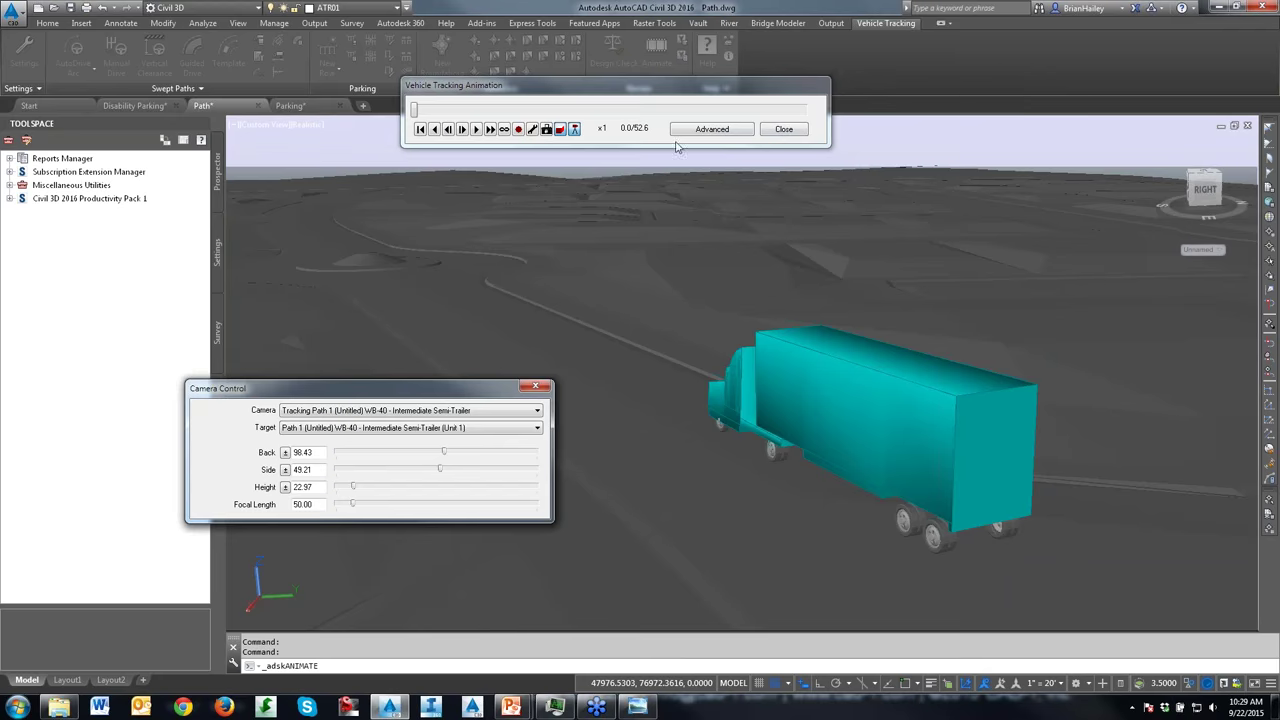
pyautogui.click(477, 132)
pyautogui.click(490, 132)
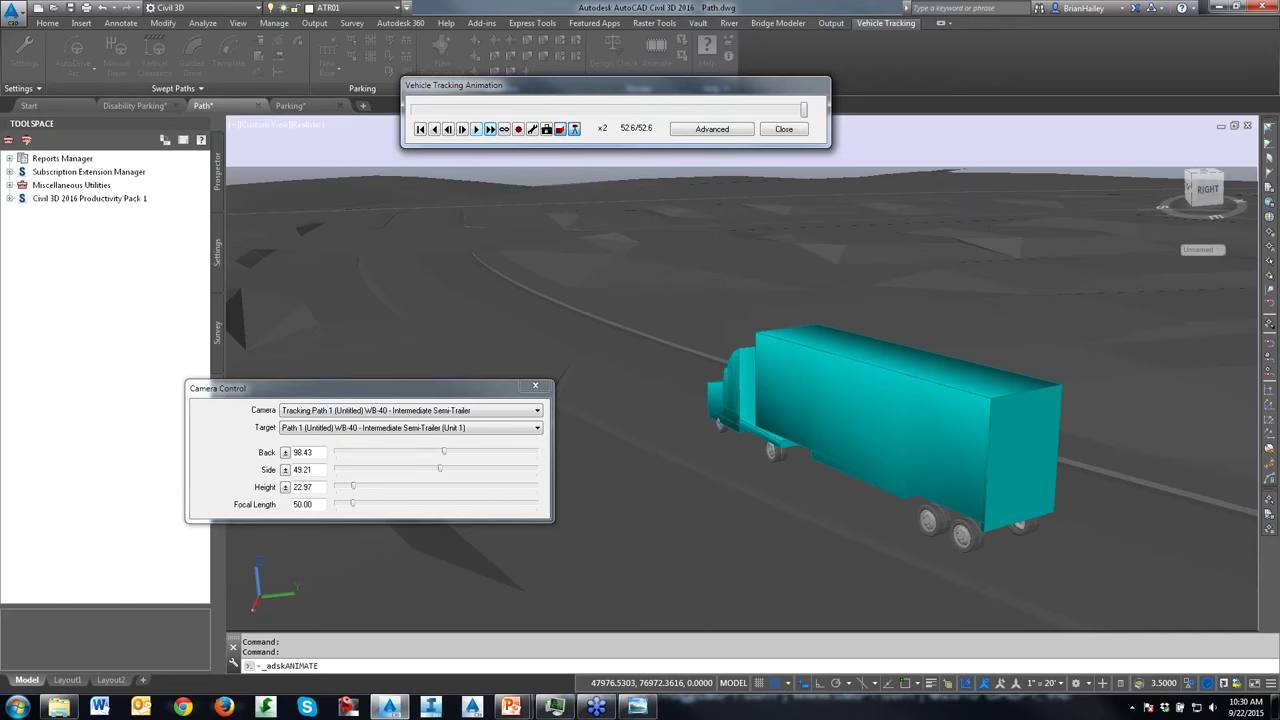
pyautogui.click(783, 129)
pyautogui.click(658, 148)
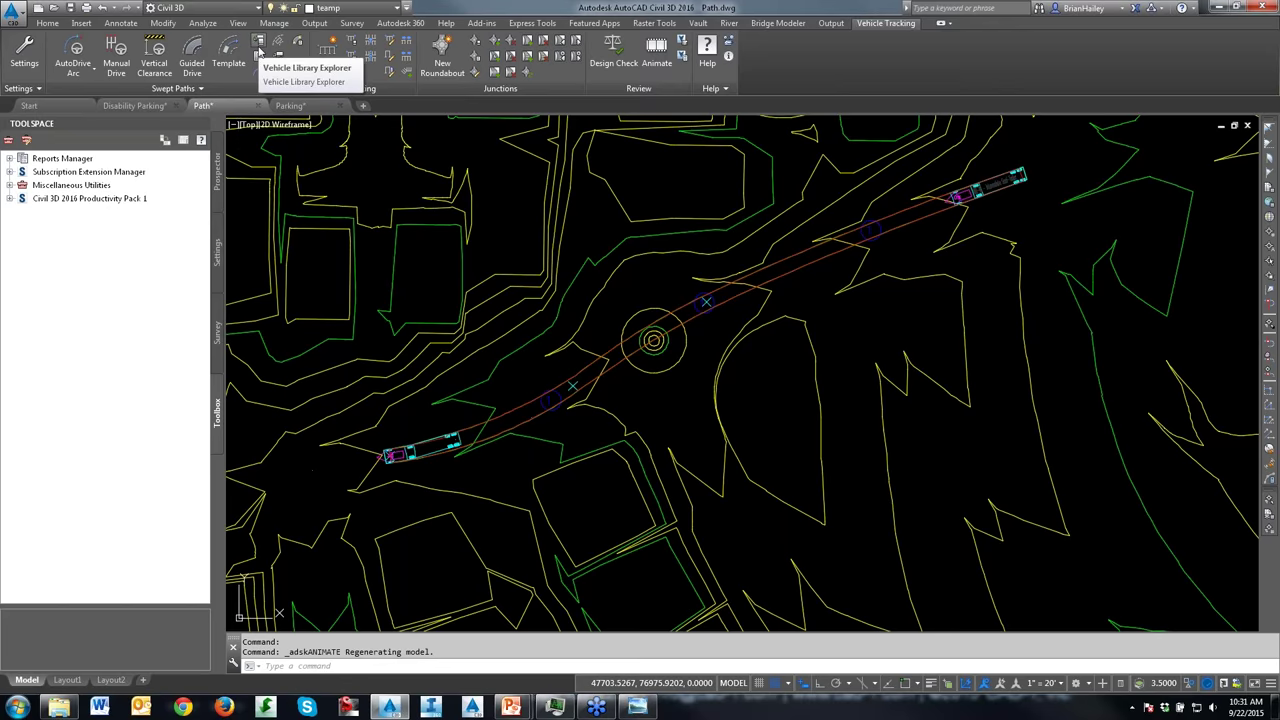
# Step: Open the Vehicle Library Explorer and examine the tractor-trailer articulation in the WB-40 Intermediate Semi-Trailer diagram
pyautogui.click(259, 47)
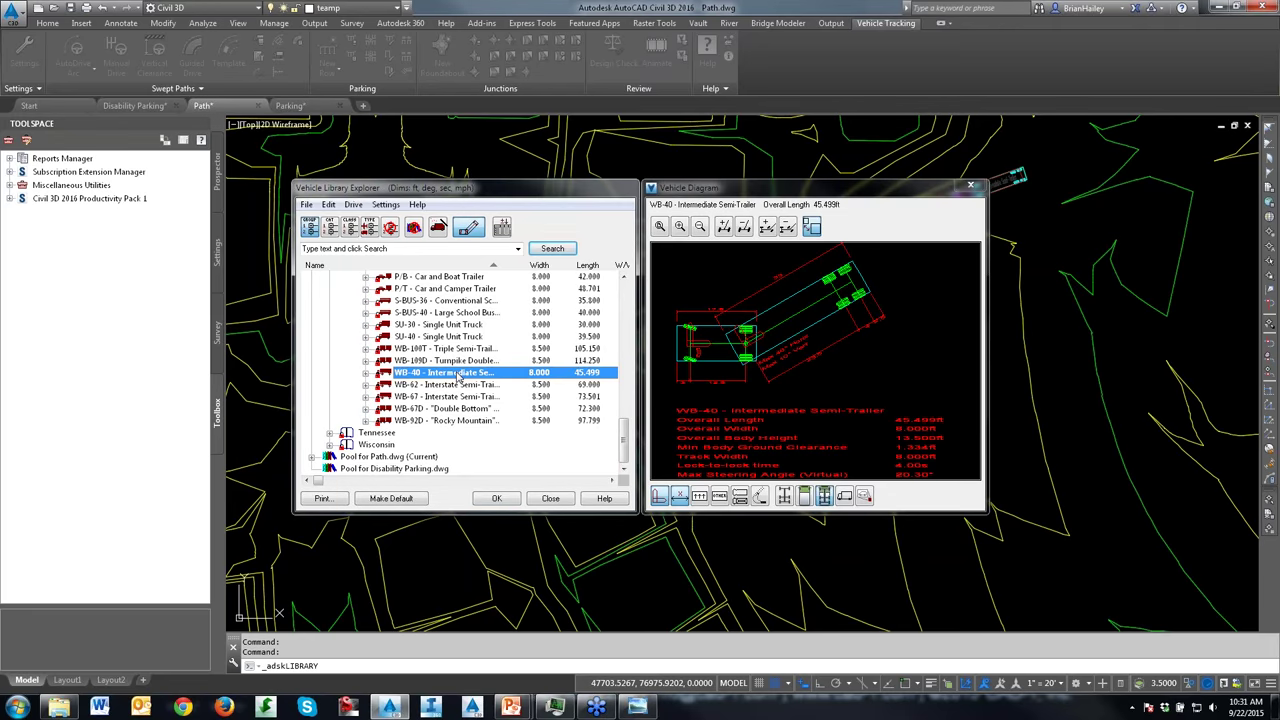
pyautogui.press('F9')
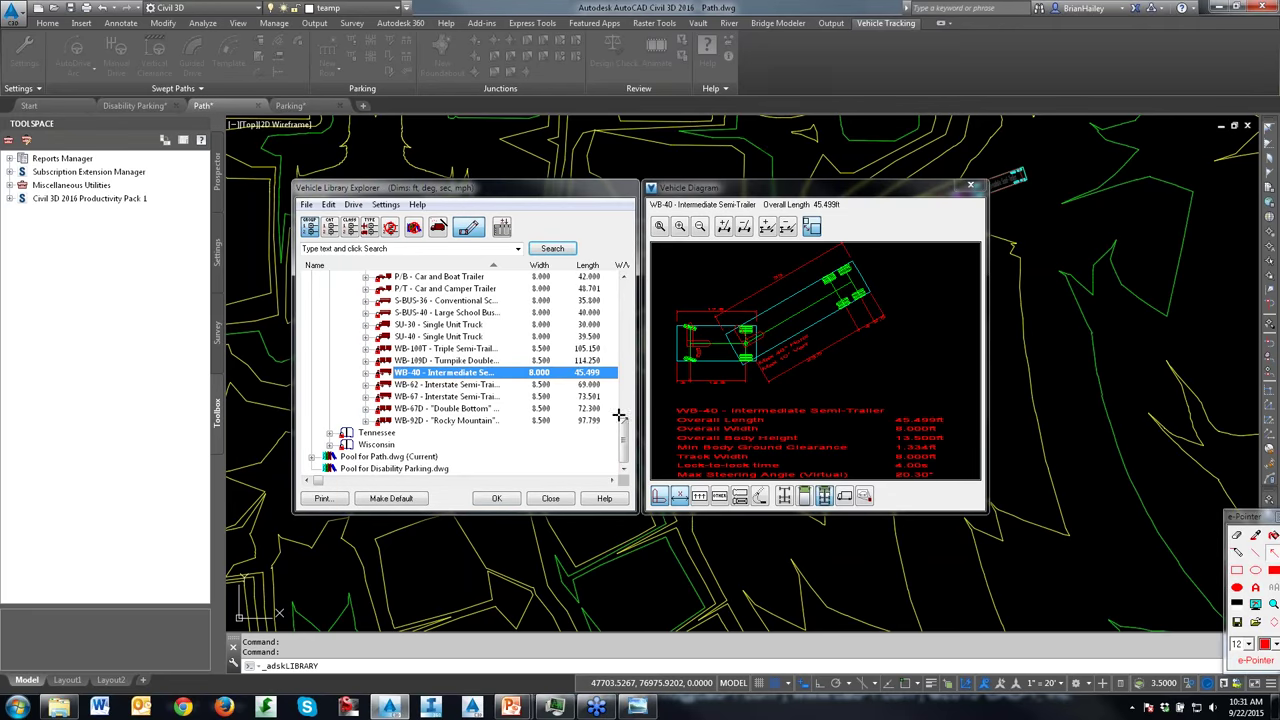
pyautogui.moveTo(743, 470); pyautogui.dragTo(745, 345)
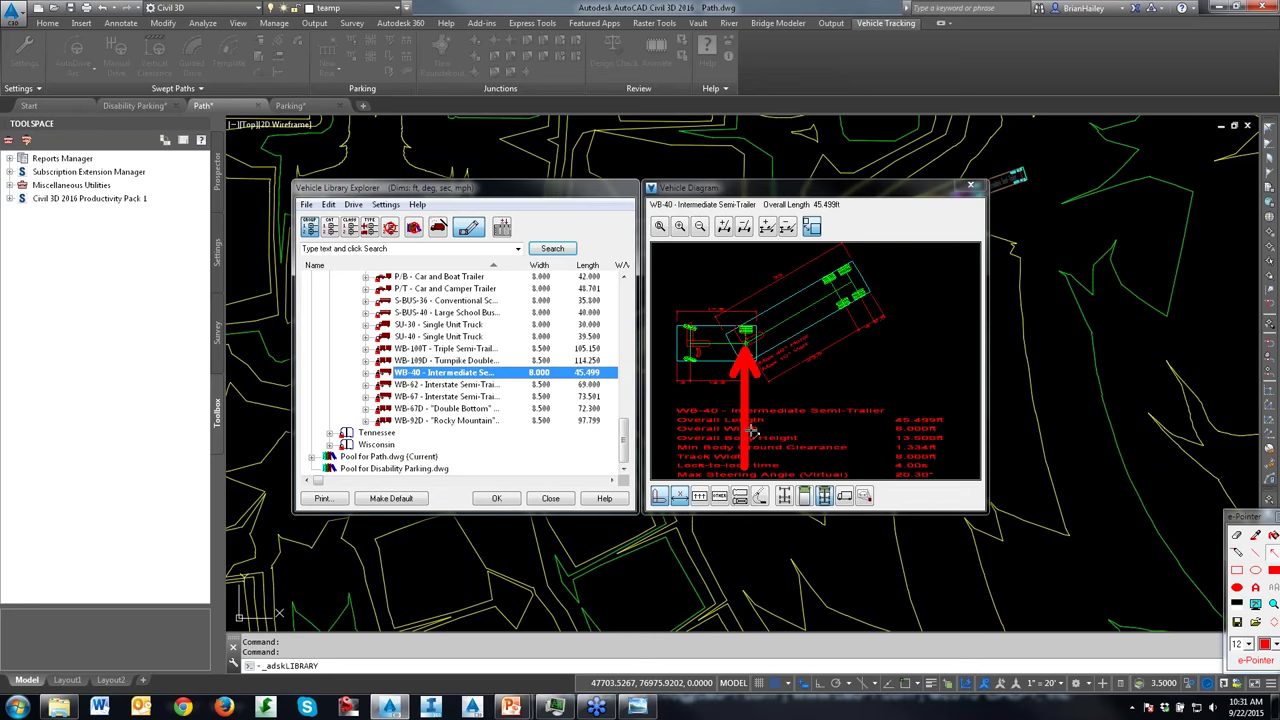
pyautogui.press('F9')
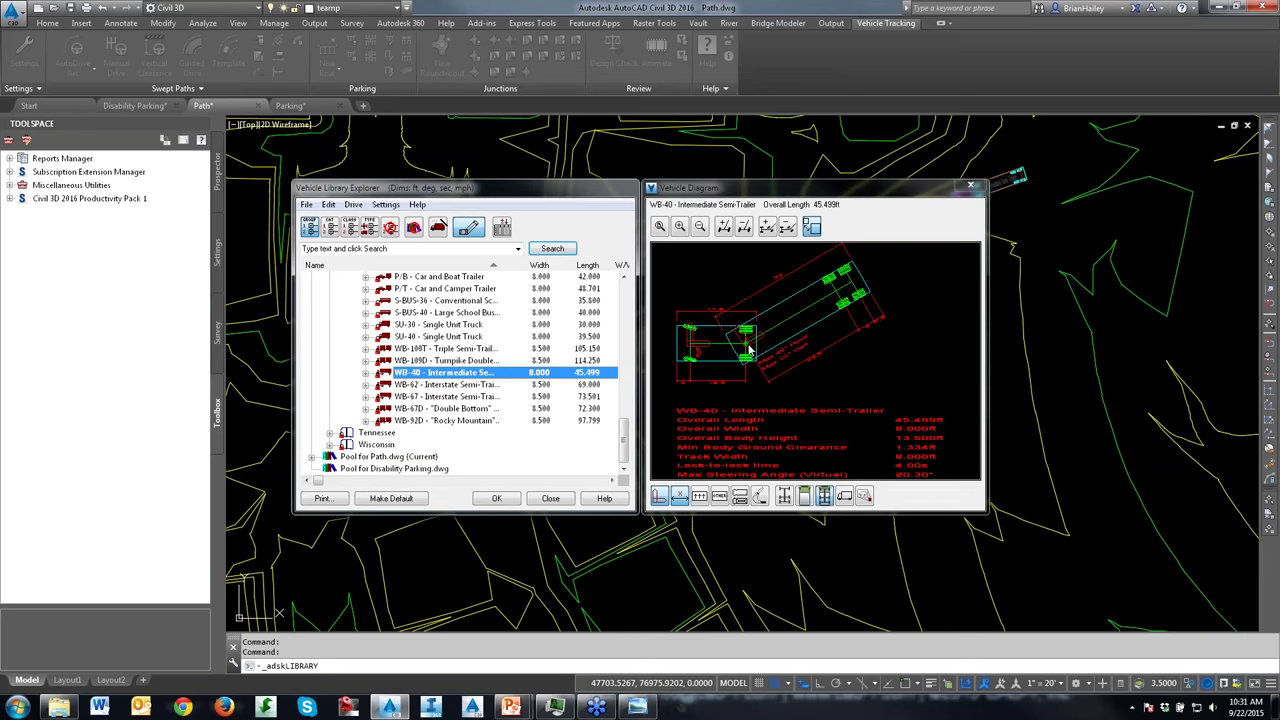
pyautogui.moveTo(774, 342)
pyautogui.mouseDown()
pyautogui.moveTo(794, 355)
pyautogui.moveTo(823, 332)
pyautogui.moveTo(864, 339)
pyautogui.mouseUp()
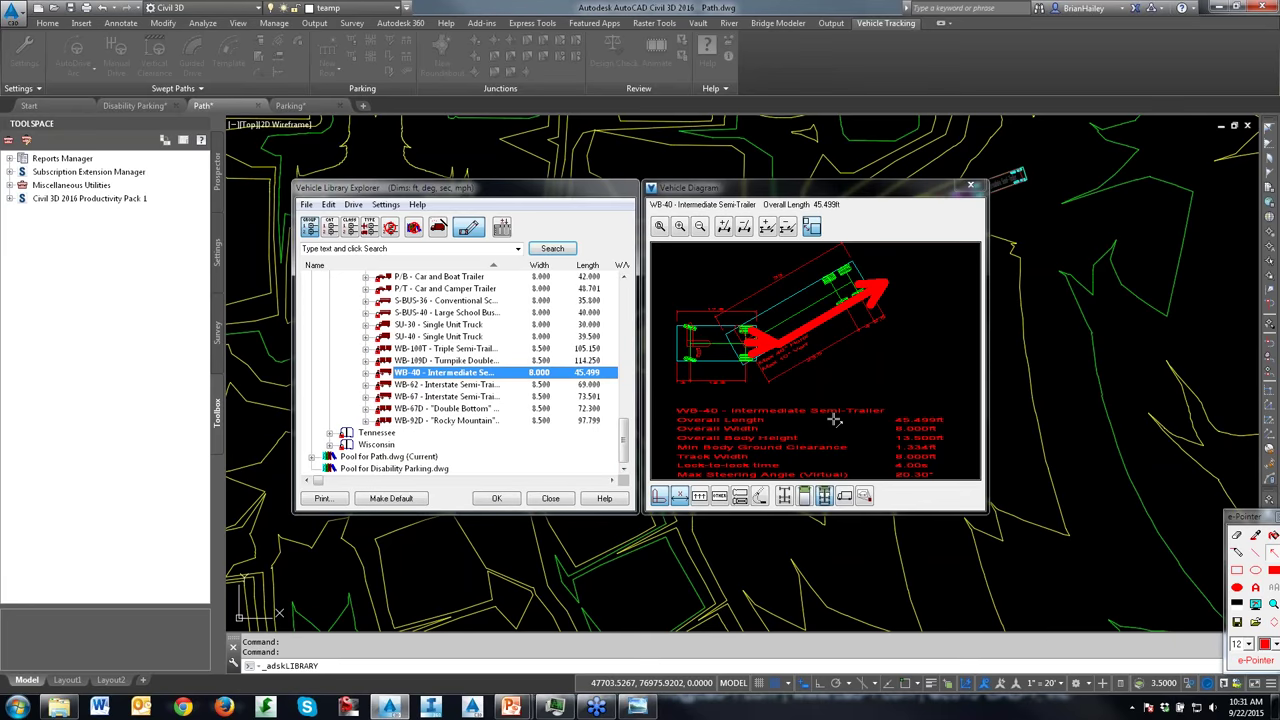
pyautogui.press('F9')
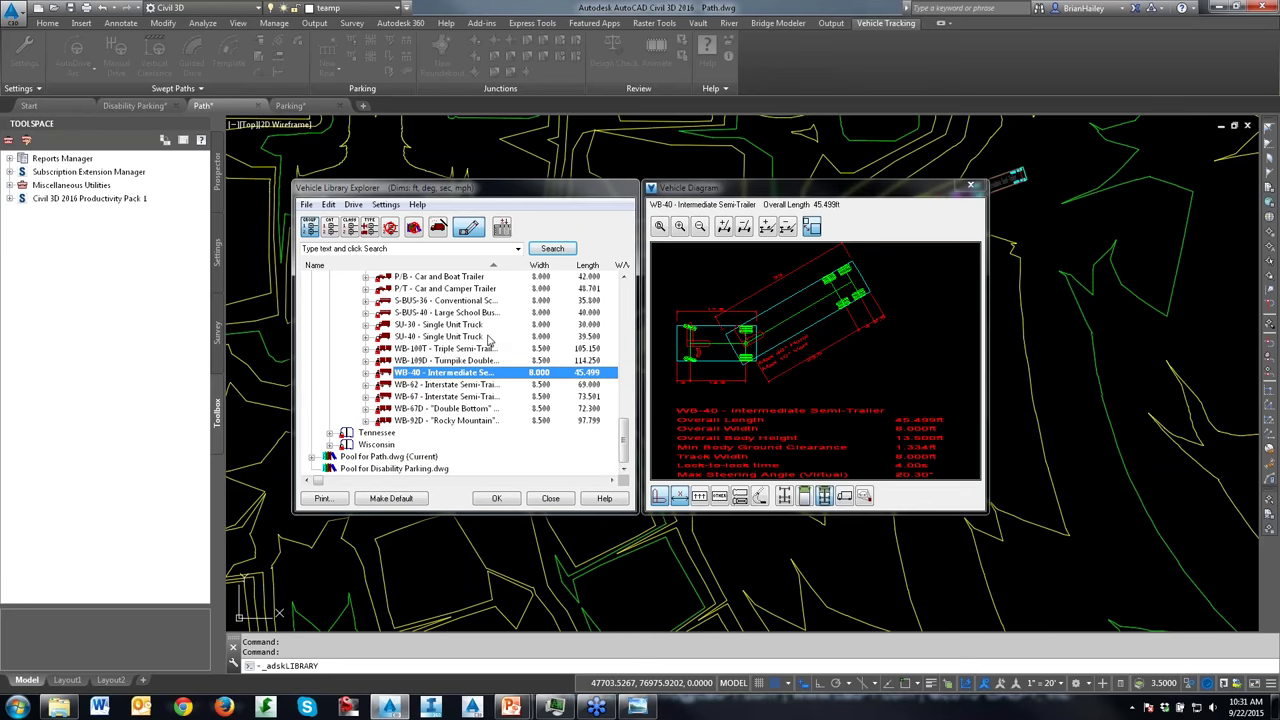
# Step: Collapse the AASHTO 2011 (US Customary) vehicles up to the US Design Vehicles library in the vehicle tree
pyautogui.press('Left')
pyautogui.press('Left')
pyautogui.press('Left')
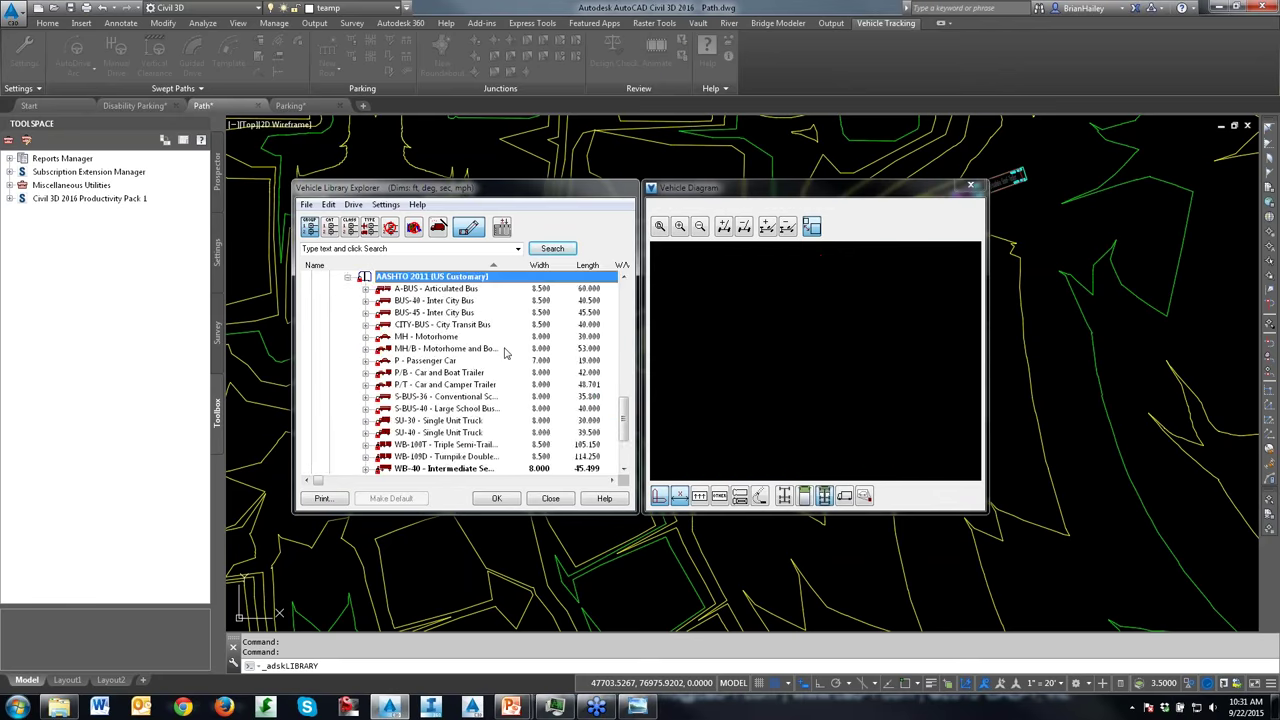
pyautogui.press('Left')
pyautogui.press('Left')
pyautogui.press('Left')
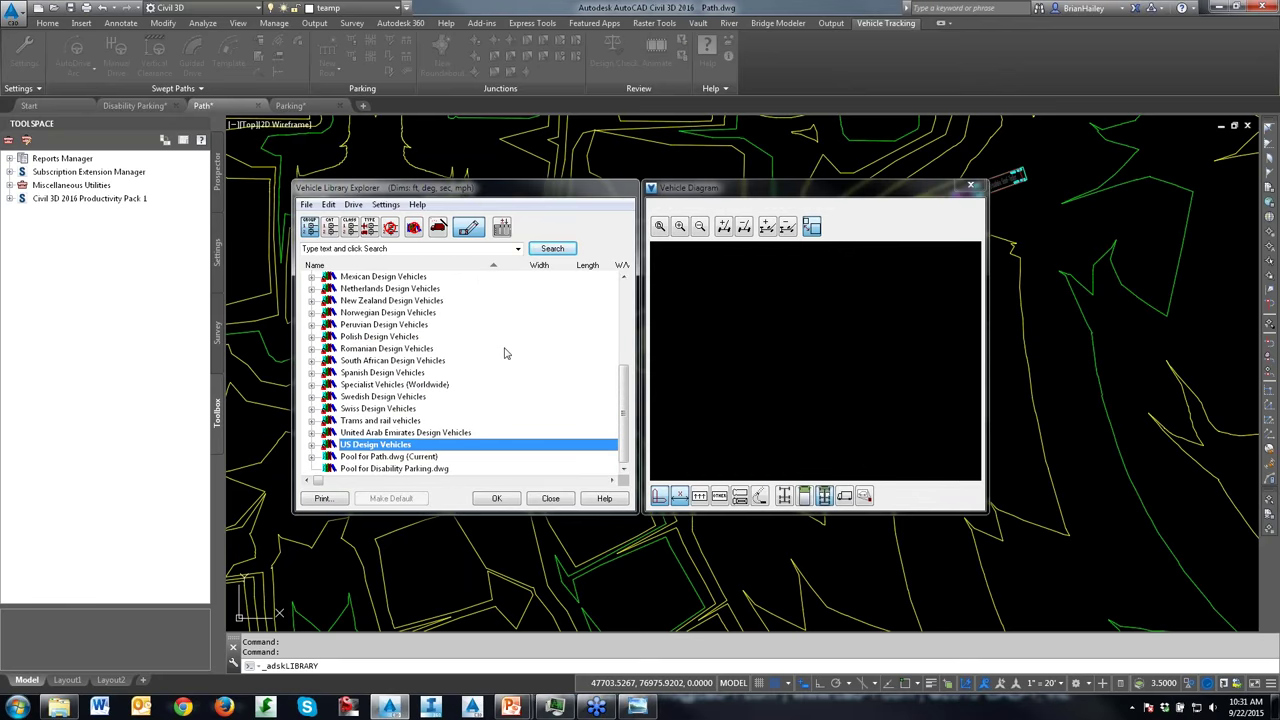
# Step: Expand the Trams and rail vehicles library and view tram diagrams such as Basel (1999), Bordeaux 7 car tram and Breda 4 car tram
pyautogui.click(341, 423)
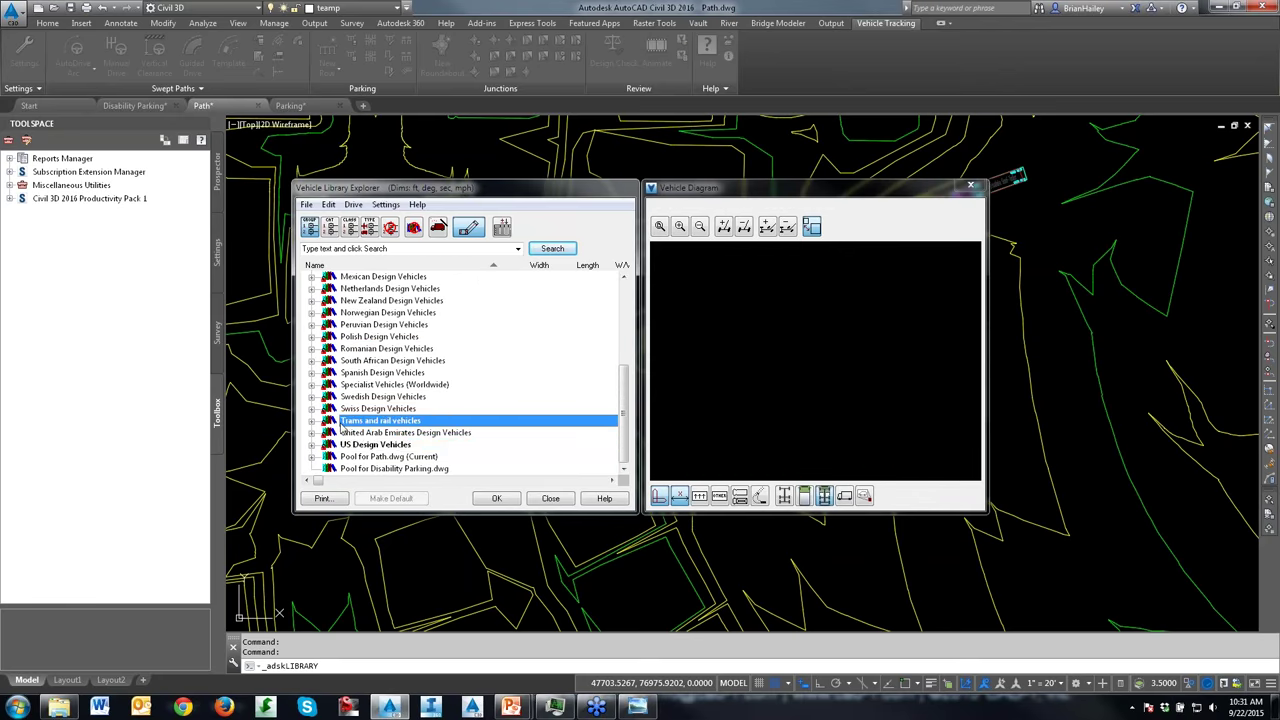
pyautogui.click(311, 421)
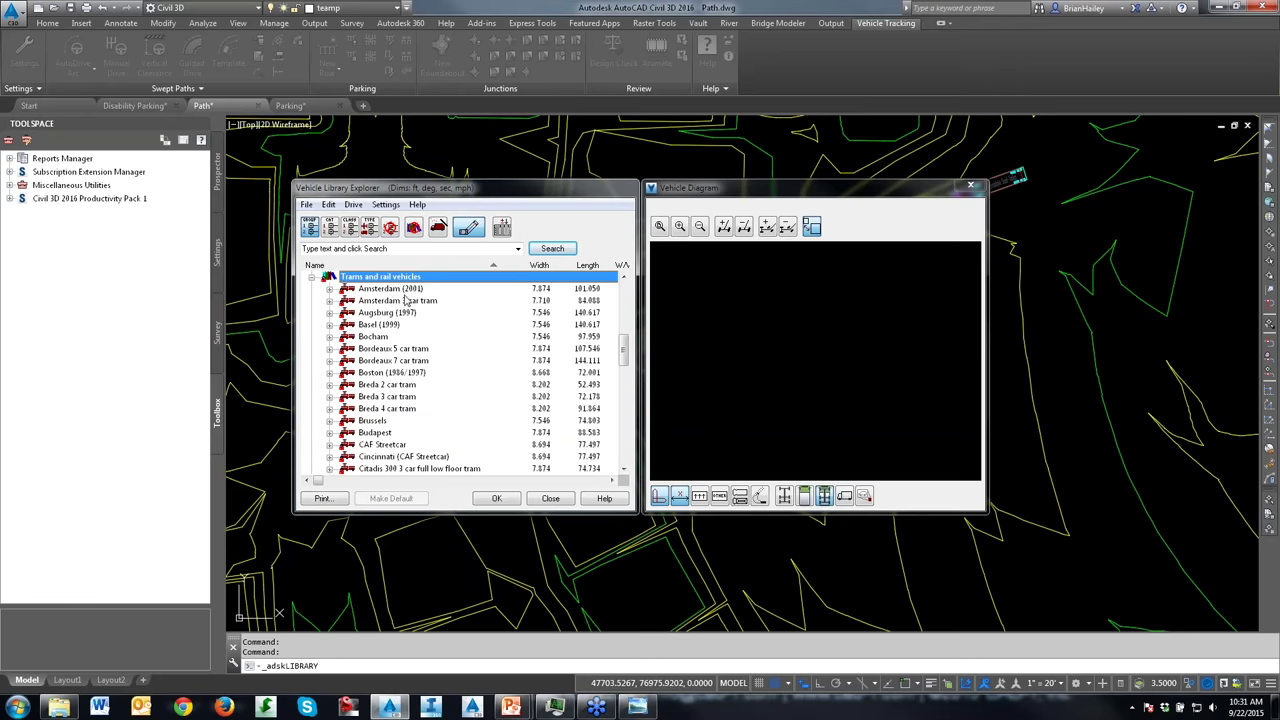
pyautogui.press('Down')
pyautogui.press('Down')
pyautogui.press('Down')
pyautogui.press('Down')
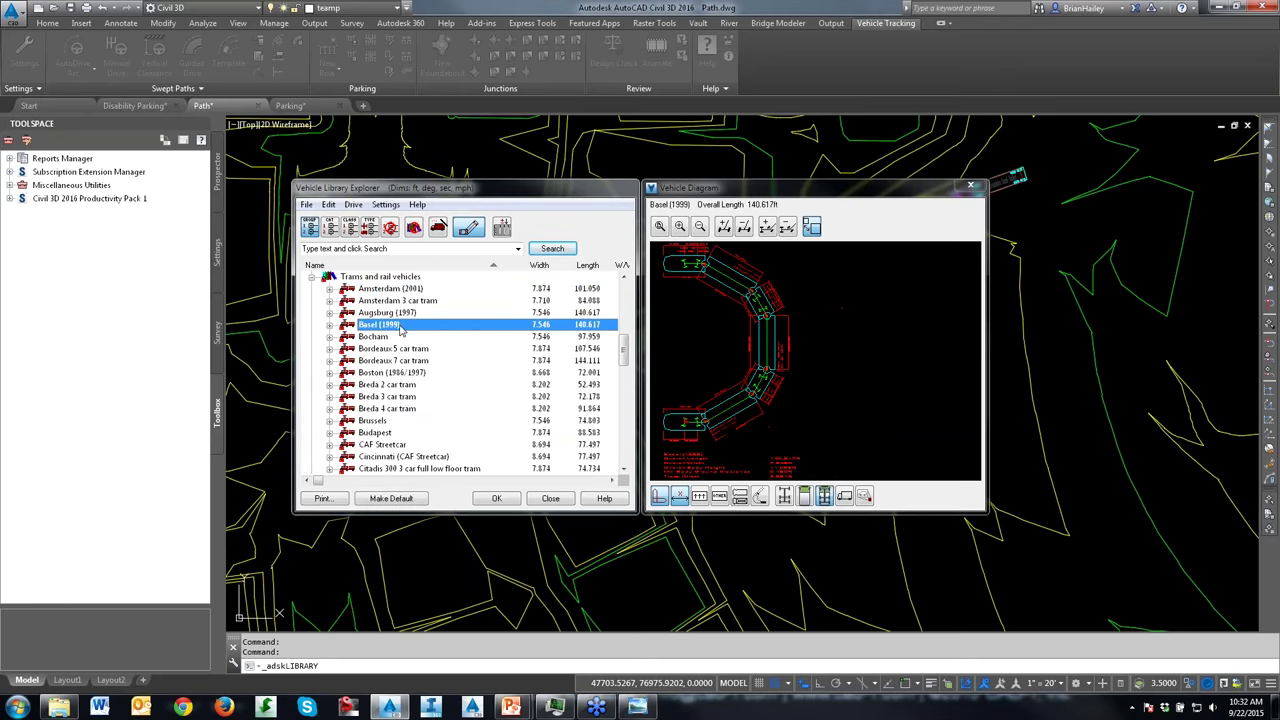
pyautogui.click(402, 361)
pyautogui.click(396, 409)
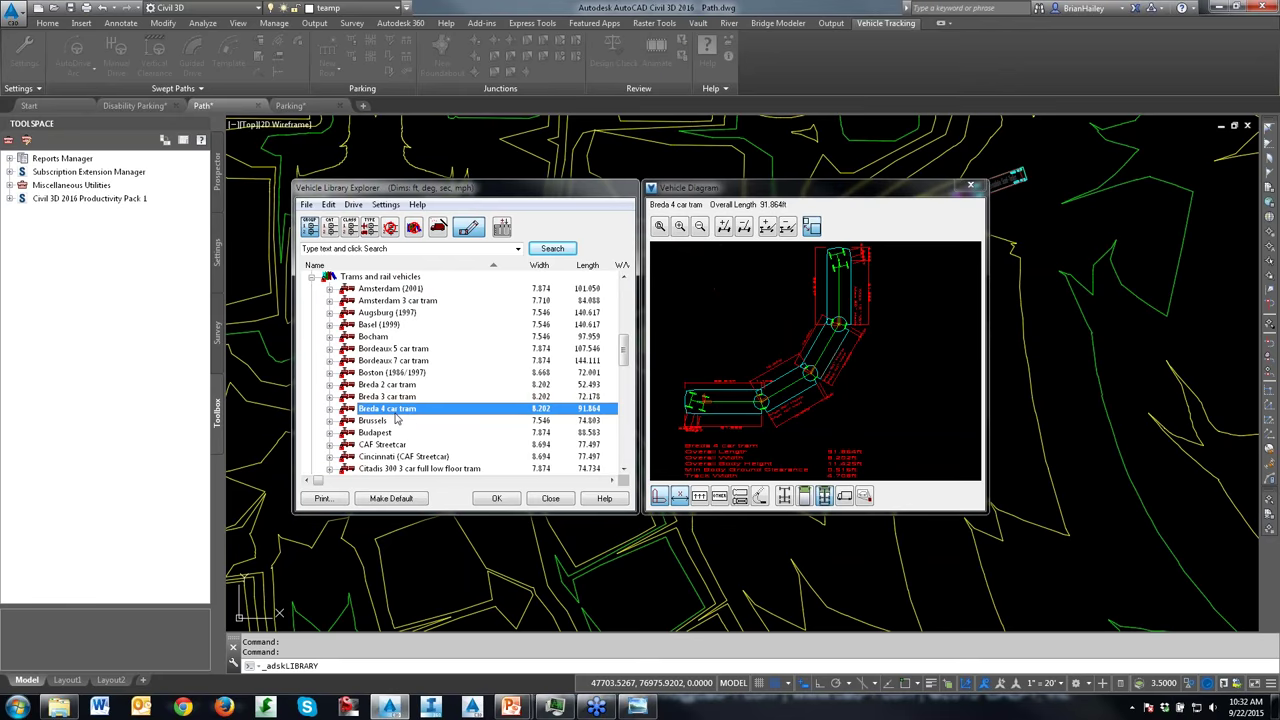
# Step: Browse the diagrams of the remaining trams in the library from Brussels through United Streetcar 200
pyautogui.press('Down')
pyautogui.press('Down')
pyautogui.press('Down')
pyautogui.press('Down')
pyautogui.press('Down')
pyautogui.press('Down')
pyautogui.press('Down')
pyautogui.press('Down')
pyautogui.press('Down')
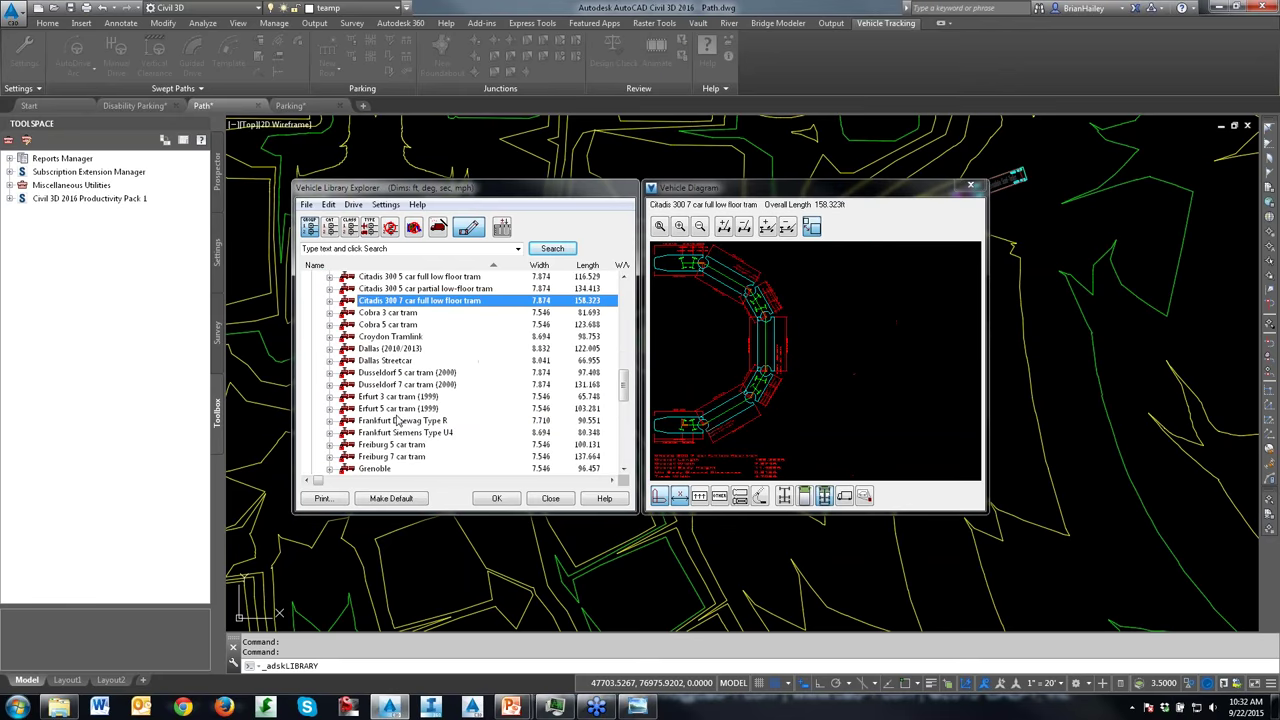
pyautogui.press('Down')
pyautogui.press('Down')
pyautogui.press('Down')
pyautogui.press('Down')
pyautogui.press('Down')
pyautogui.press('Down')
pyautogui.press('Down')
pyautogui.press('Down')
pyautogui.press('Down')
pyautogui.press('Down')
pyautogui.press('Down')
pyautogui.press('Down')
pyautogui.press('Down')
pyautogui.press('Down')
pyautogui.press('Down')
pyautogui.press('Down')
pyautogui.press('Down')
pyautogui.press('Down')
pyautogui.press('Down')
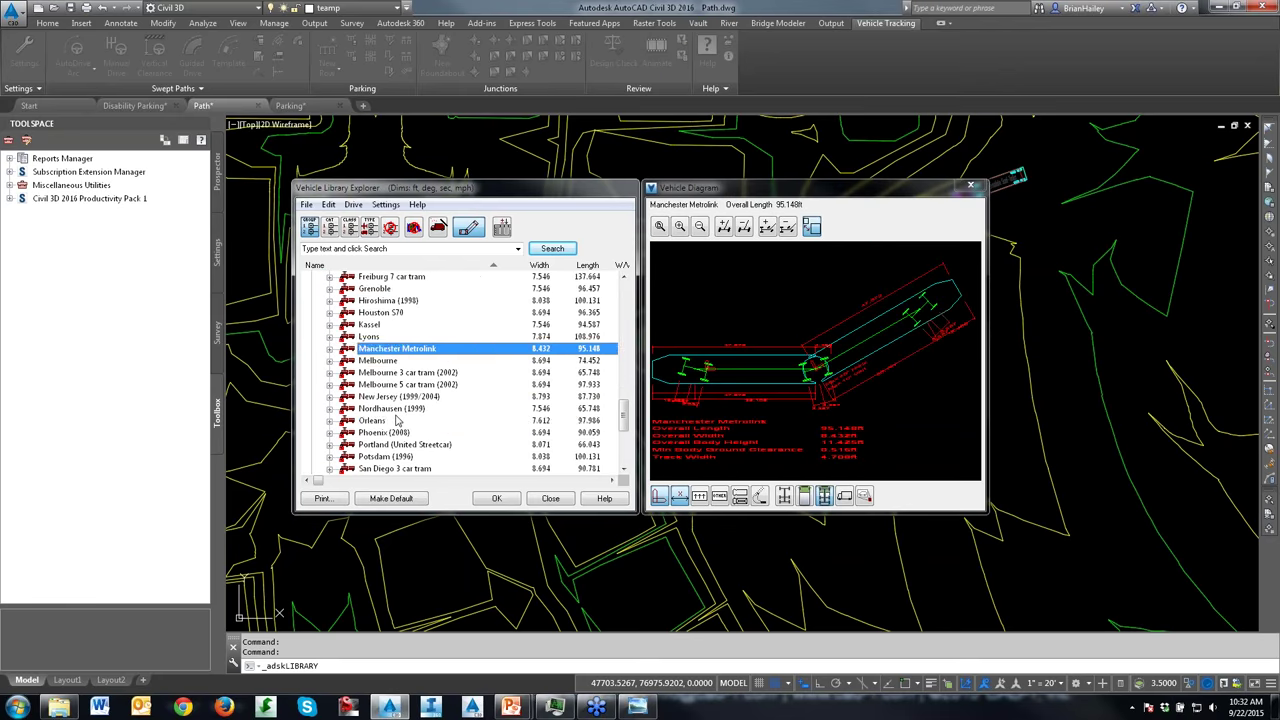
pyautogui.press('Down')
pyautogui.press('Down')
pyautogui.press('Down')
pyautogui.press('Down')
pyautogui.press('Down')
pyautogui.press('Down')
pyautogui.press('Down')
pyautogui.press('Down')
pyautogui.press('Down')
pyautogui.press('Down')
pyautogui.press('Down')
pyautogui.press('Down')
pyautogui.press('Down')
pyautogui.press('Down')
pyautogui.press('Down')
pyautogui.press('Down')
pyautogui.press('Down')
pyautogui.press('Down')
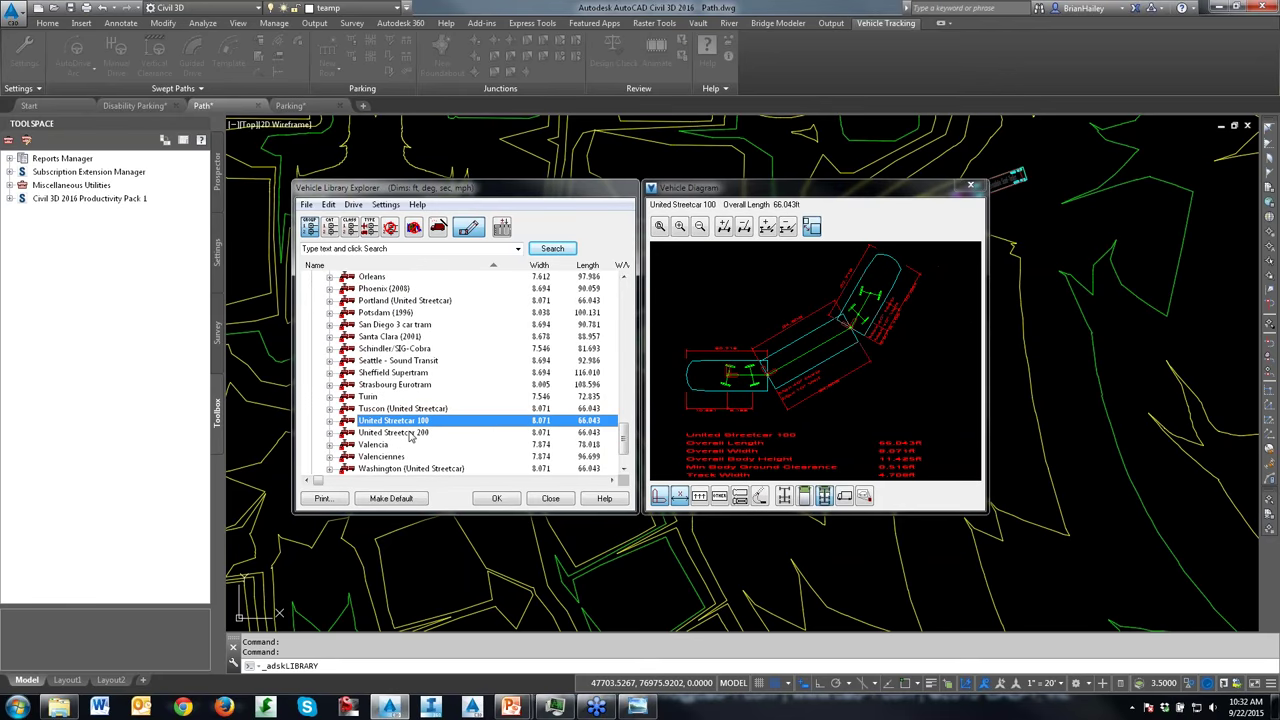
pyautogui.click(409, 434)
pyautogui.scroll(-2, 415, 432)
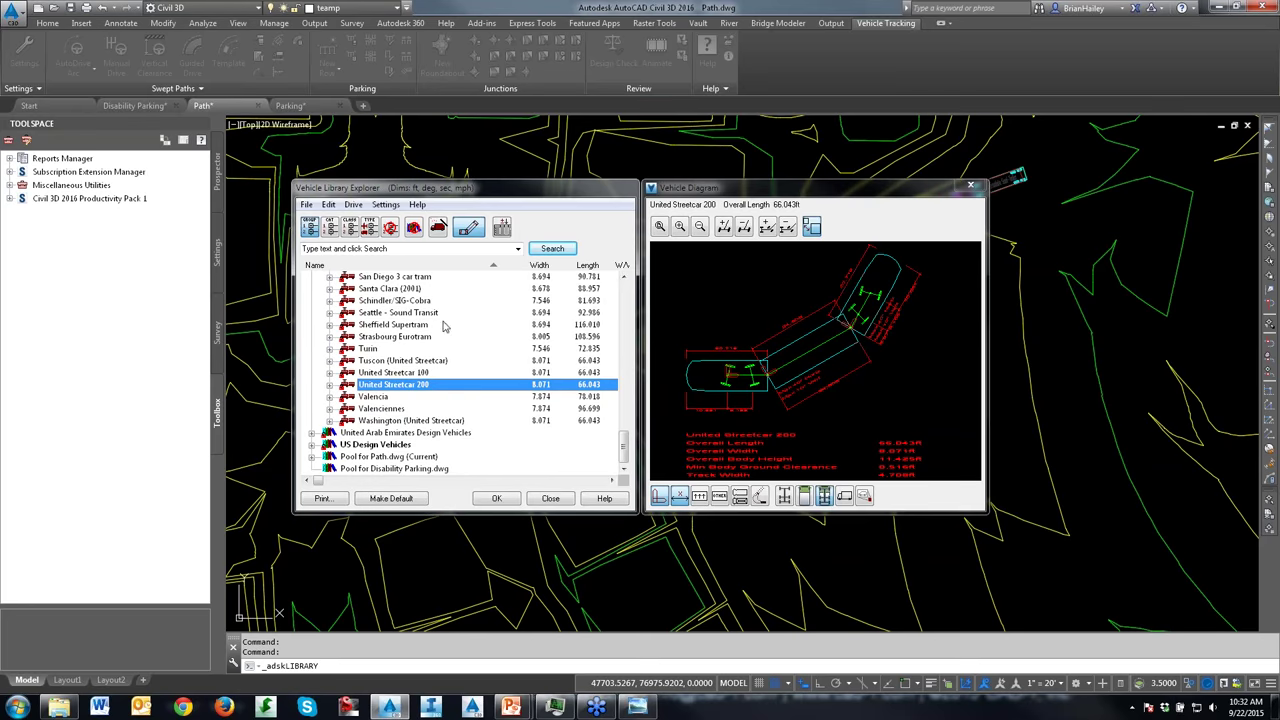
# Step: Start editing a copy of the WB-40 Intermediate Semi-Trailer from the State-wide AASHTO 2011 (US Customary) design vehicles
pyautogui.click(311, 444)
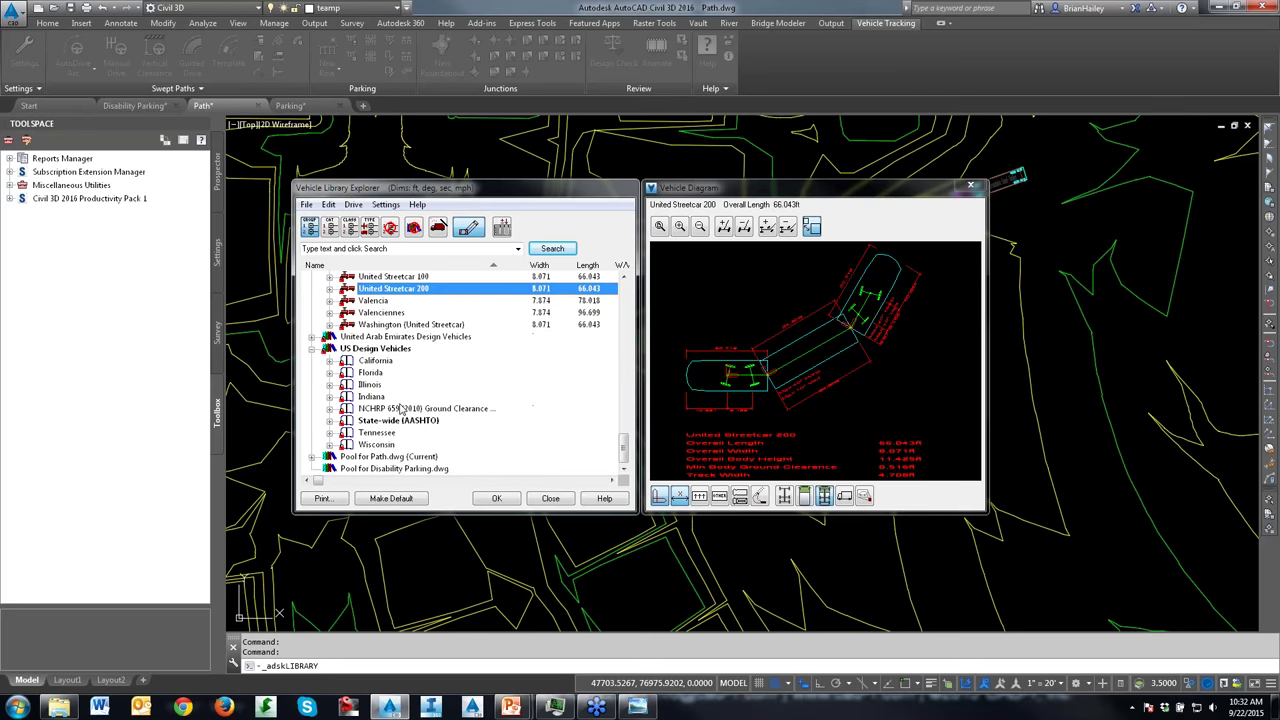
pyautogui.click(330, 420)
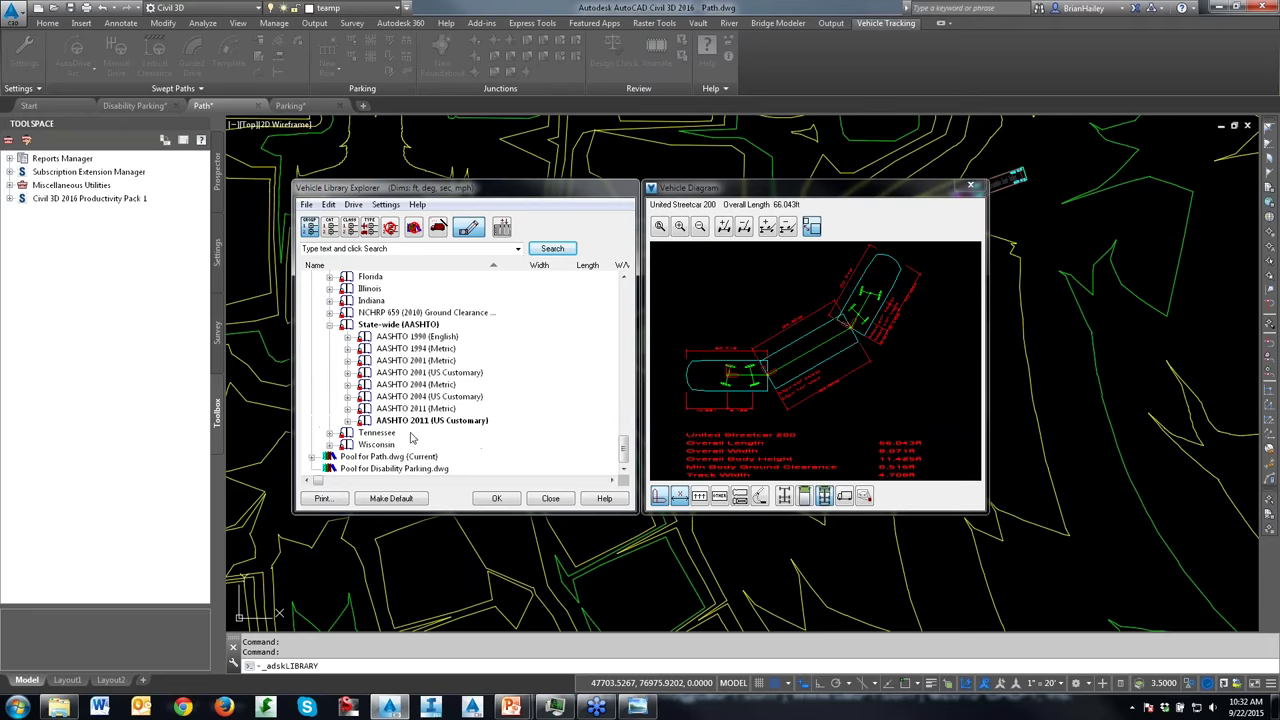
pyautogui.click(346, 421)
pyautogui.click(449, 388)
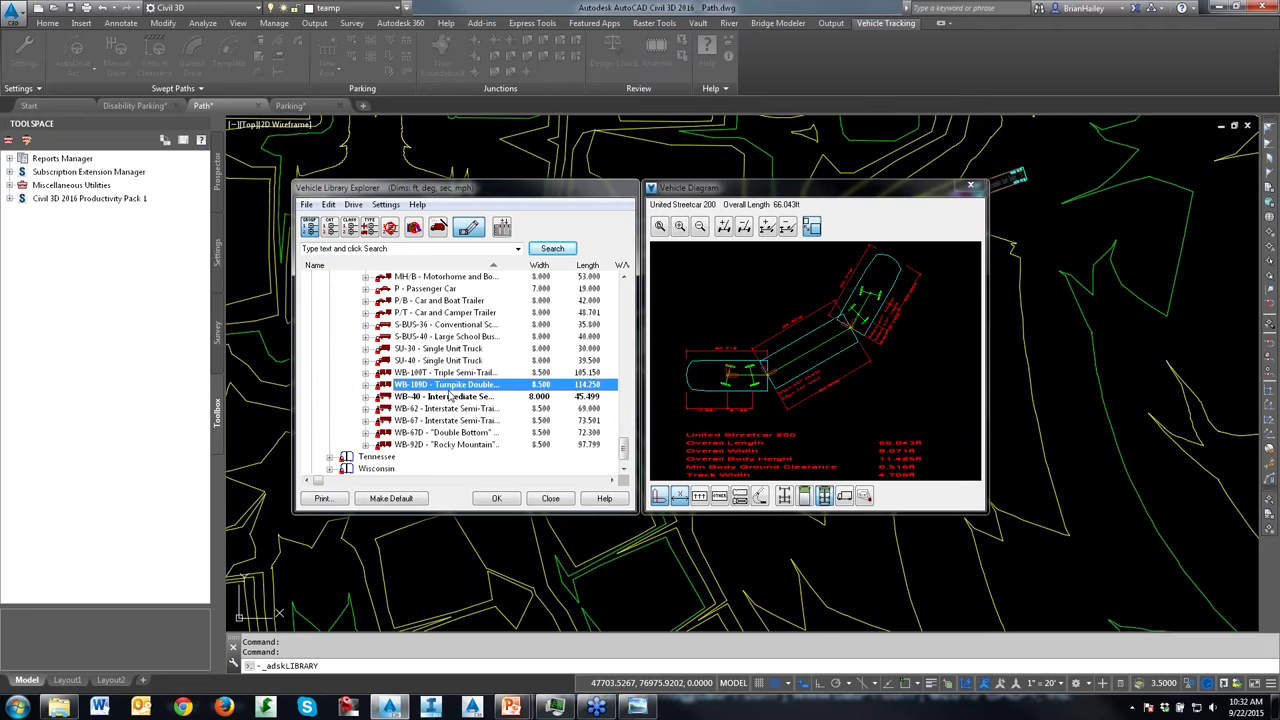
pyautogui.rightClick(447, 396)
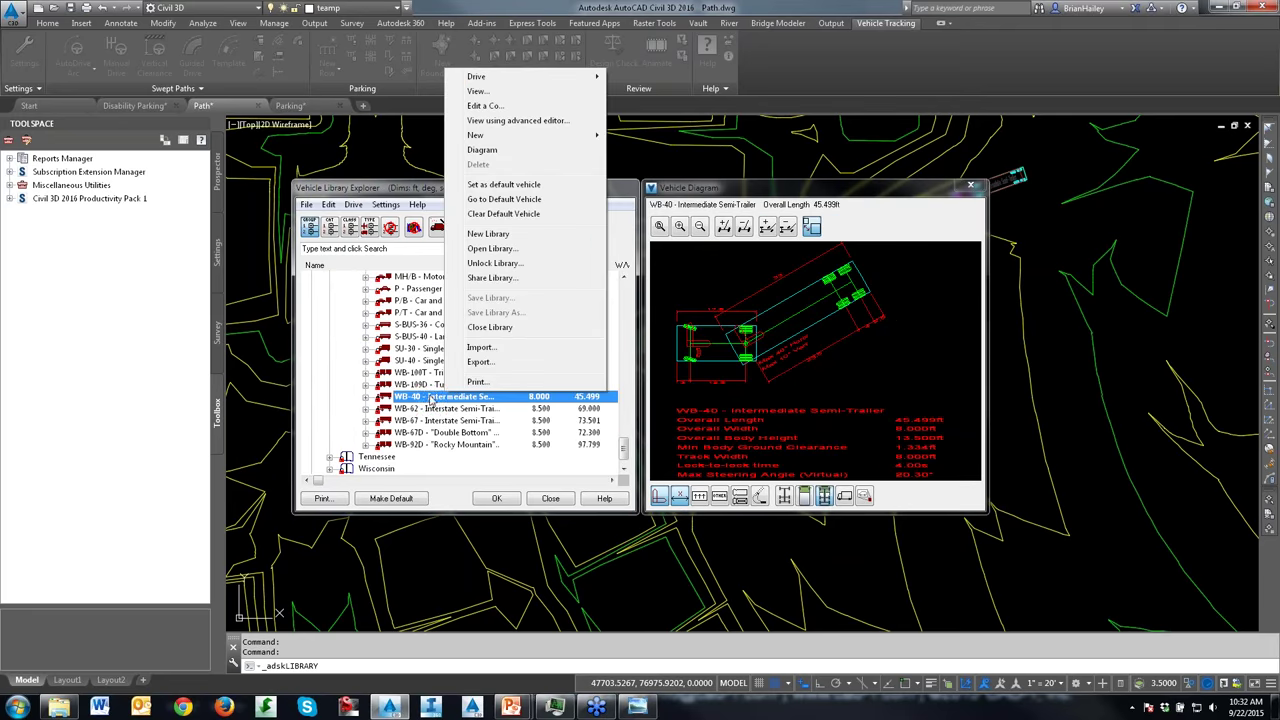
pyautogui.click(515, 106)
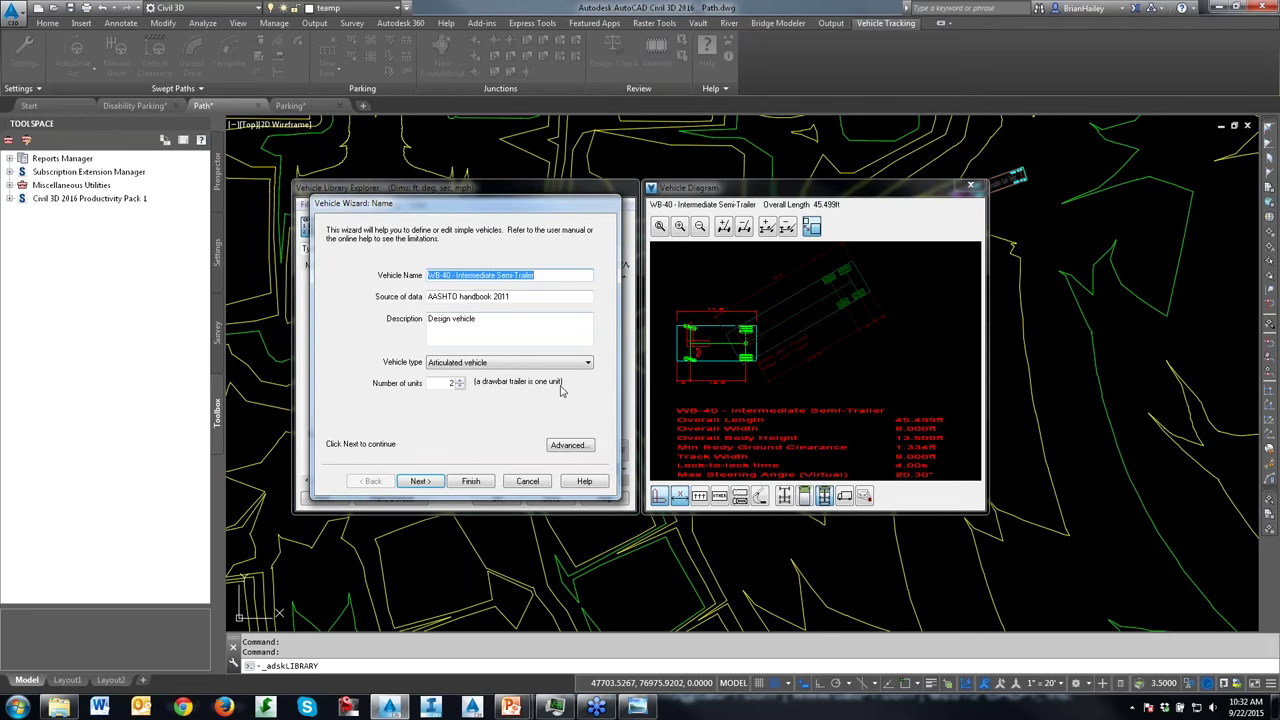
# Step: Name the copied vehicle "Truck pulling a bus", keeping it an articulated vehicle with 2 units after trying more
pyautogui.write('Truck pu')
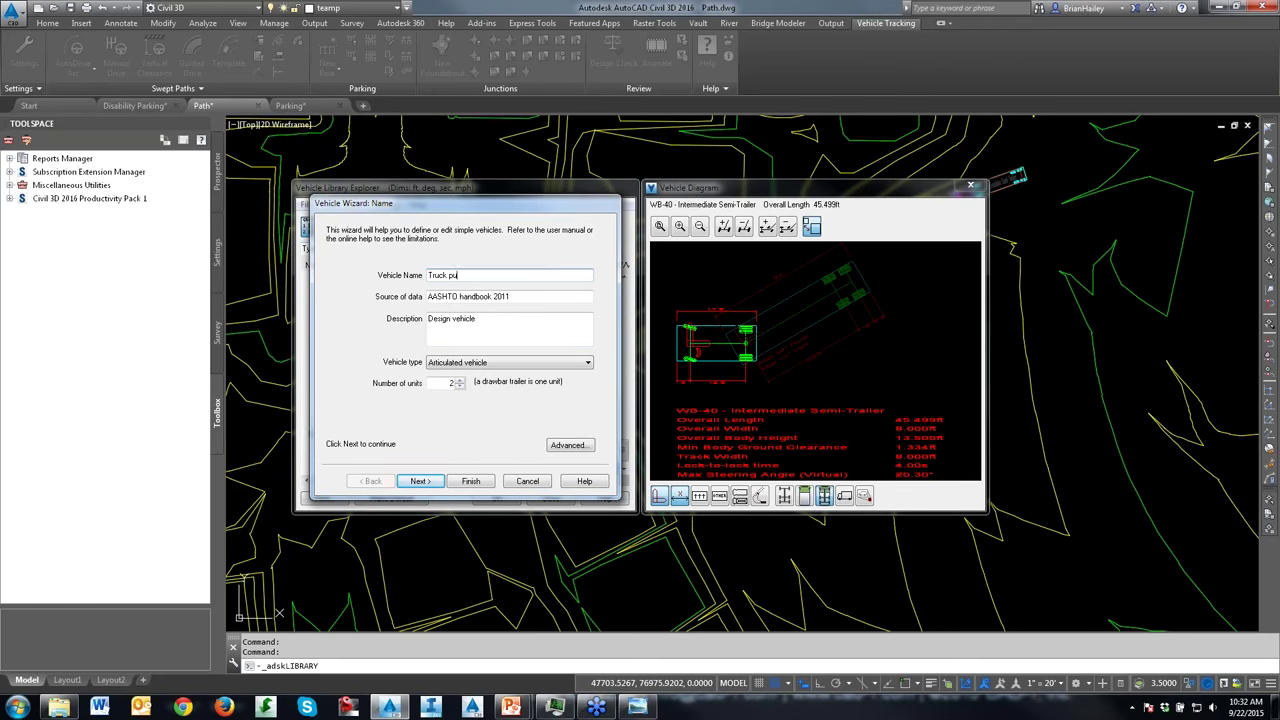
pyautogui.write('lling a bus')
pyautogui.click(494, 363)
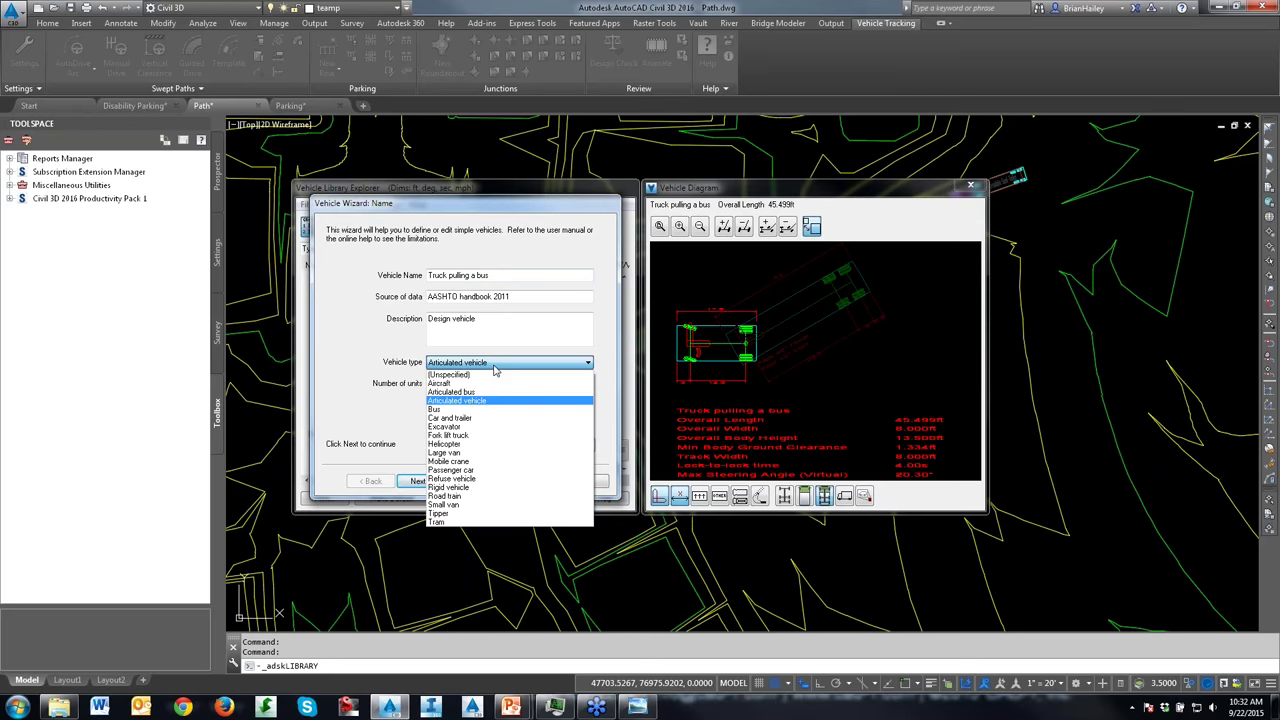
pyautogui.click(505, 363)
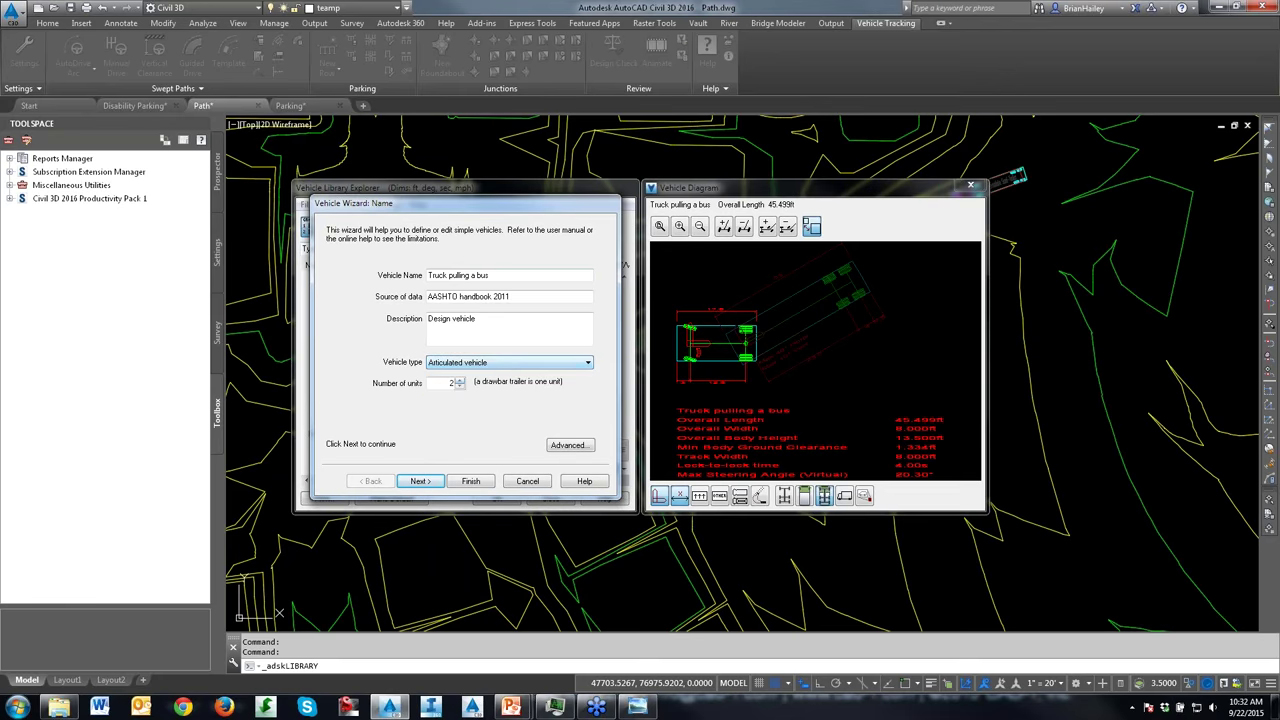
pyautogui.click(460, 387)
pyautogui.click(462, 385)
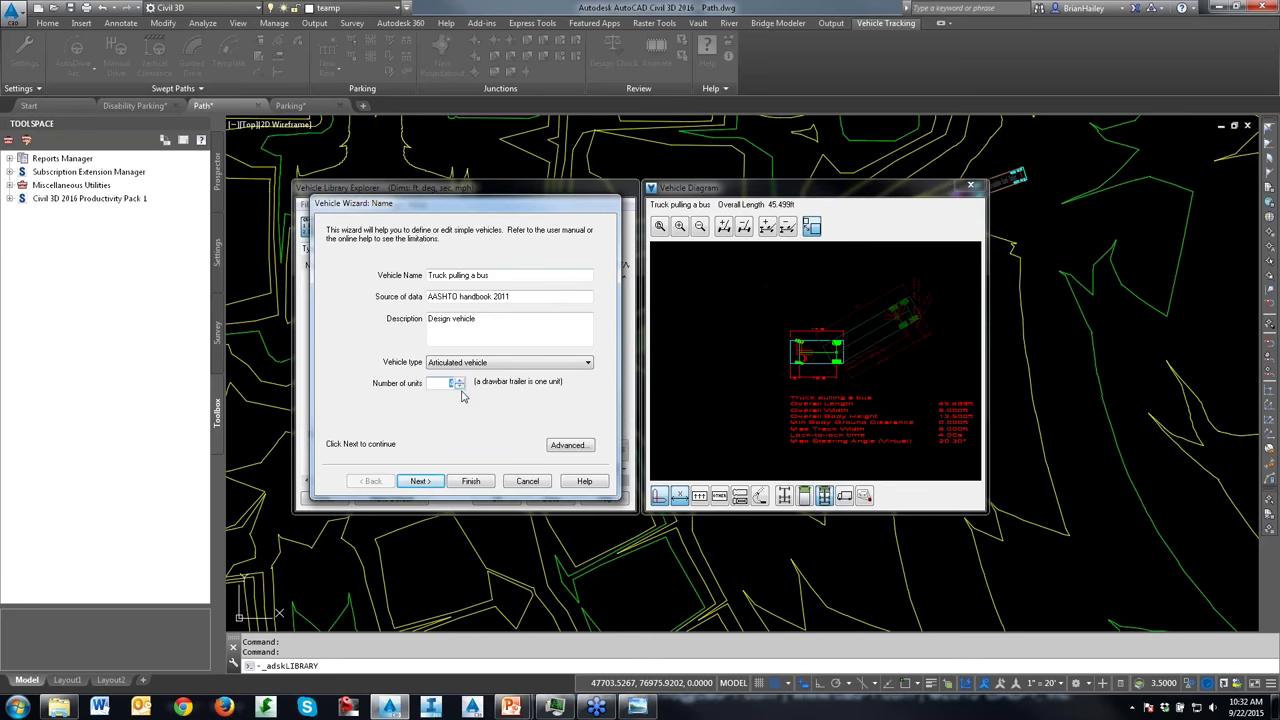
pyautogui.click(460, 388)
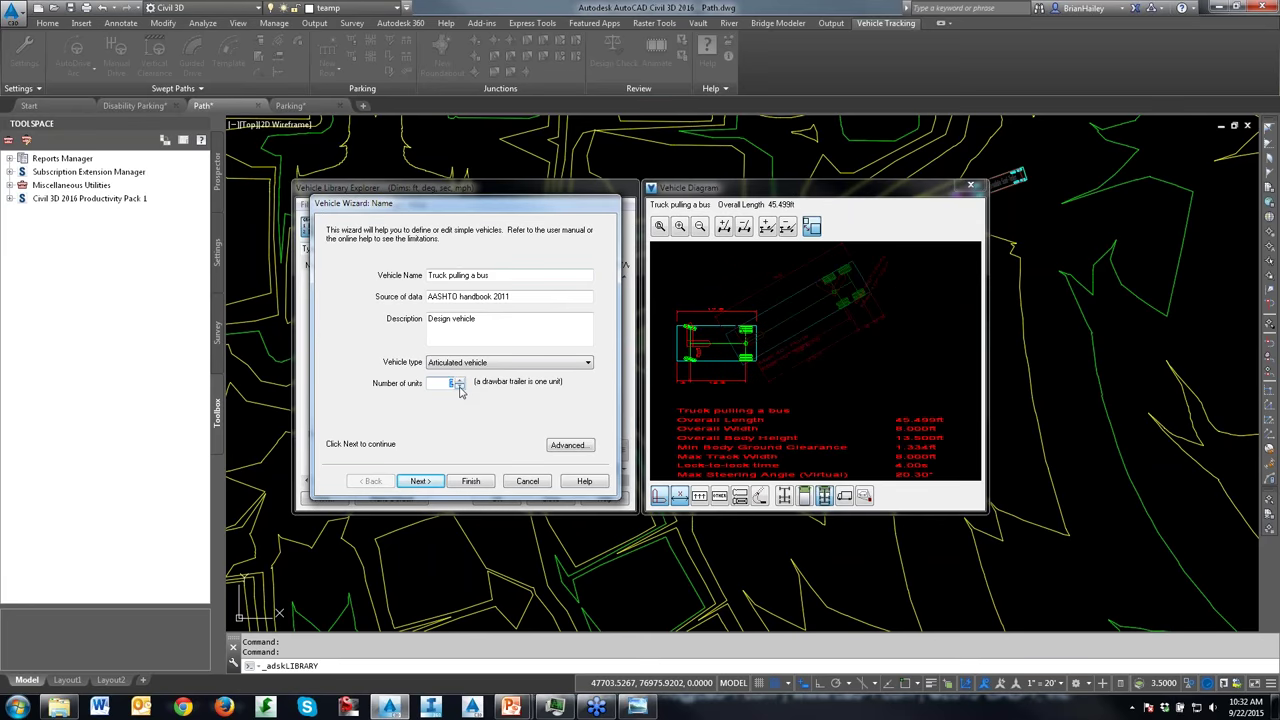
pyautogui.click(460, 388)
# Step: Set the tractor's number of rear axles to 2
pyautogui.click(420, 481)
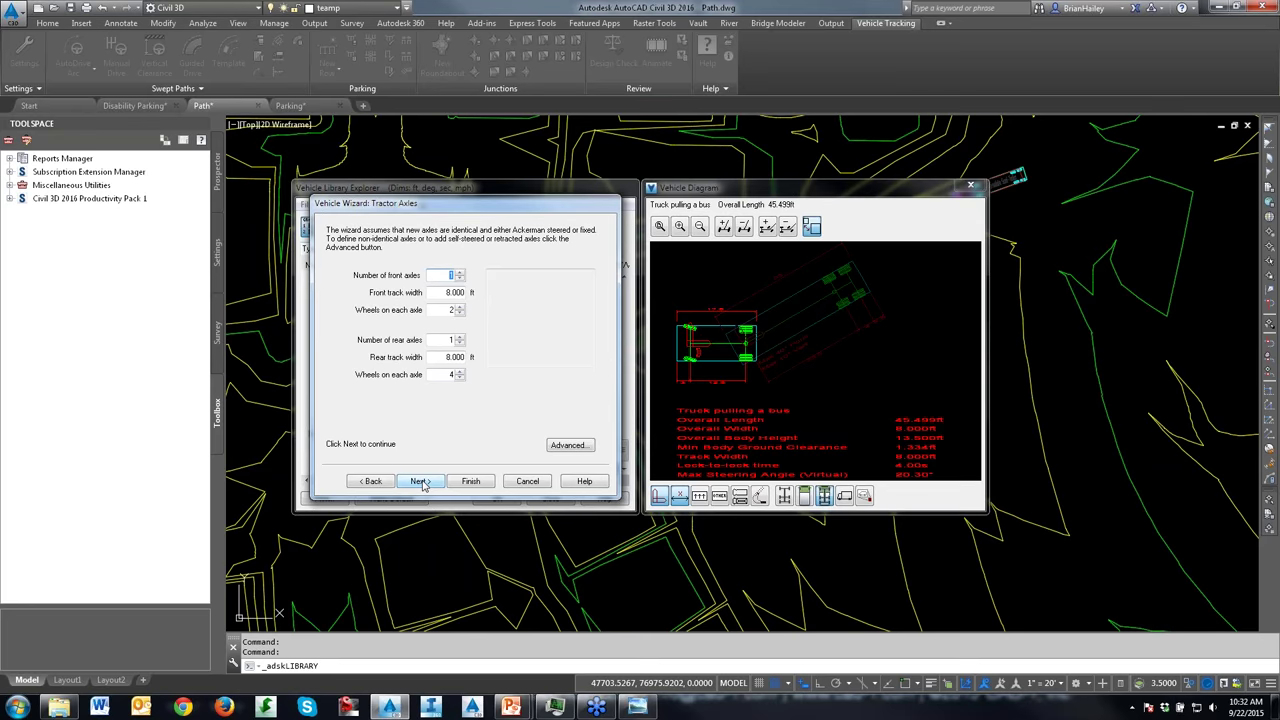
pyautogui.click(452, 340)
pyautogui.click(460, 337)
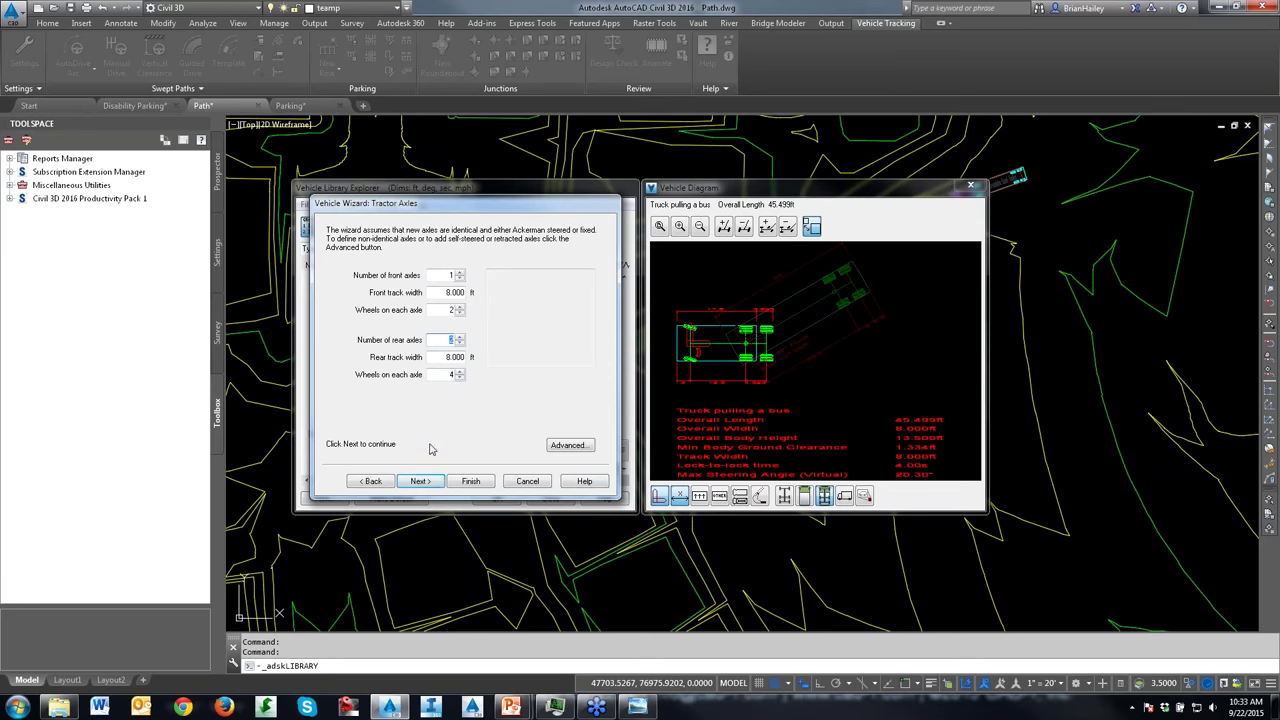
# Step: Set the tractor's wheelbase to 8.5 ft and rear axle spacing to 12 ft, then discard the custom vehicle and close the library
pyautogui.click(430, 483)
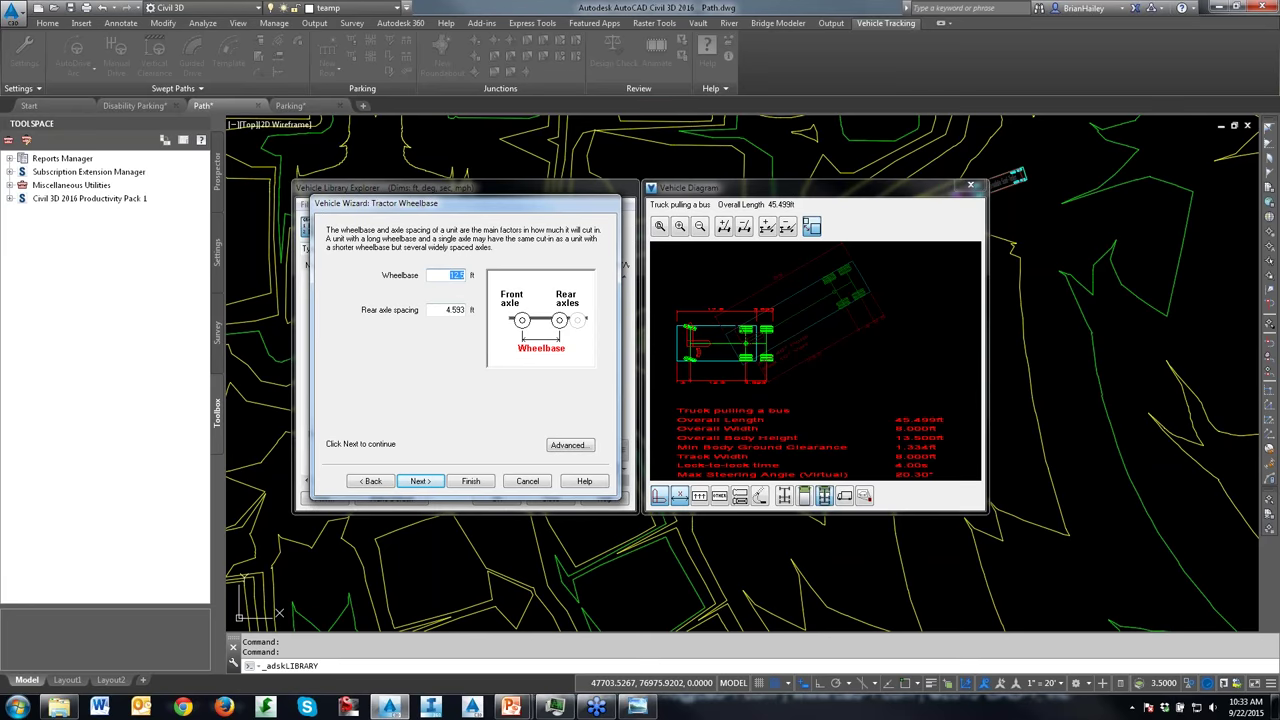
pyautogui.write('8.5')
pyautogui.press('Tab')
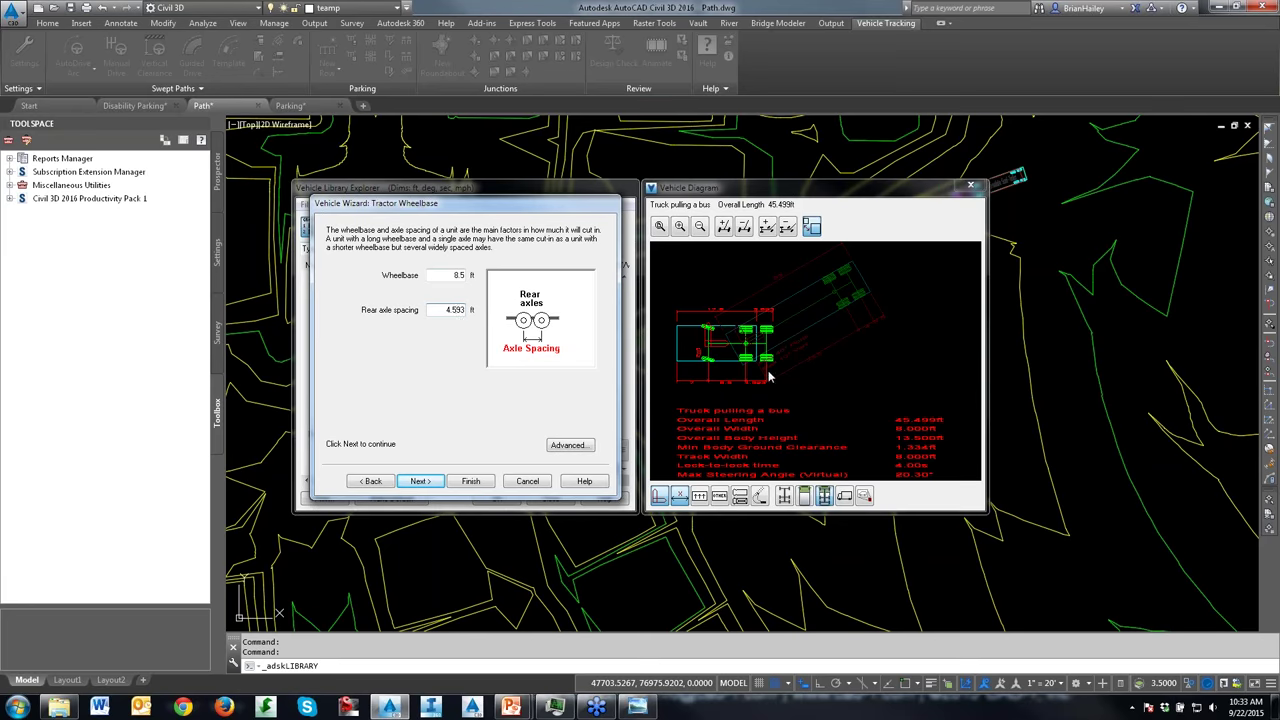
pyautogui.doubleClick(440, 310)
pyautogui.write('12')
pyautogui.hotkey('shift', 'Tab')
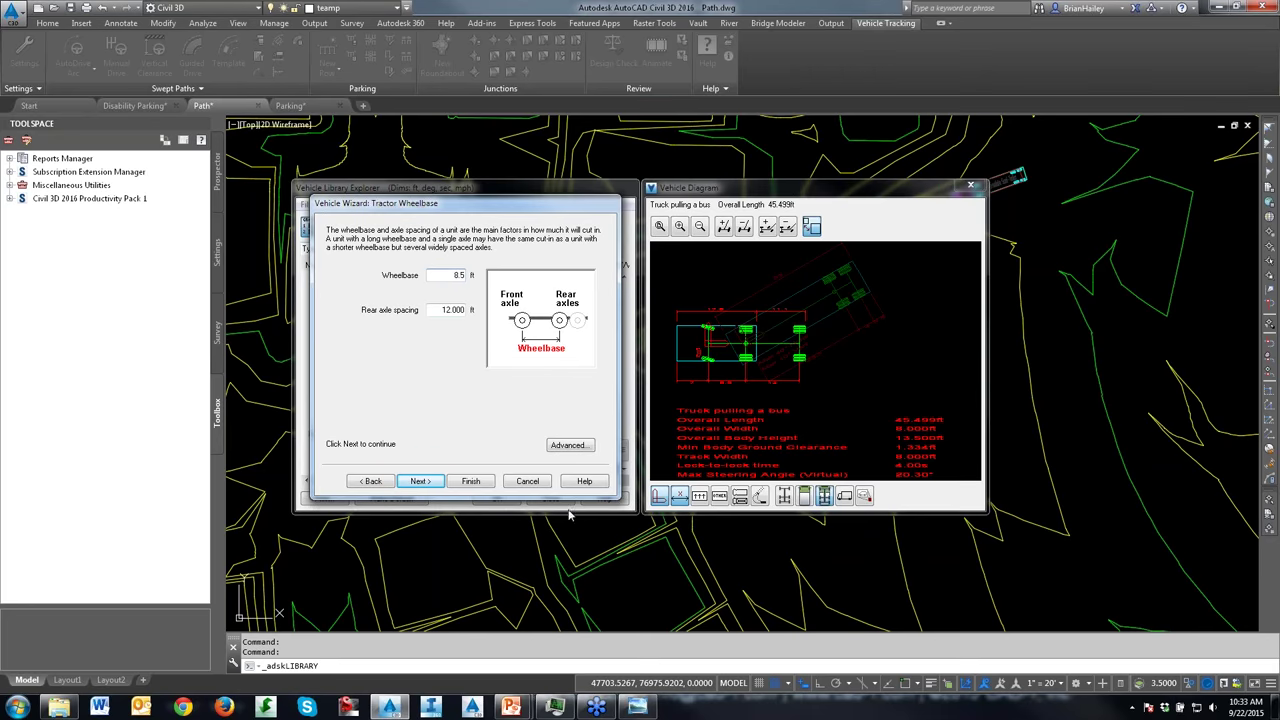
pyautogui.click(527, 481)
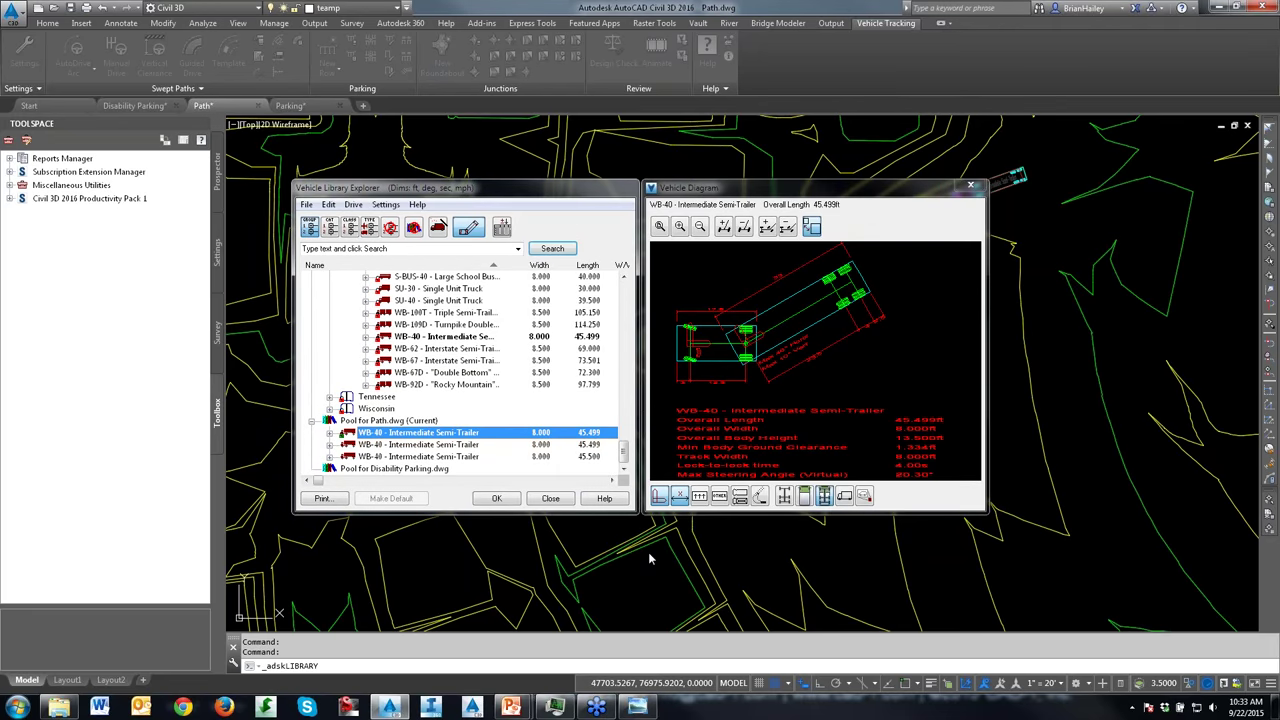
pyautogui.click(553, 498)
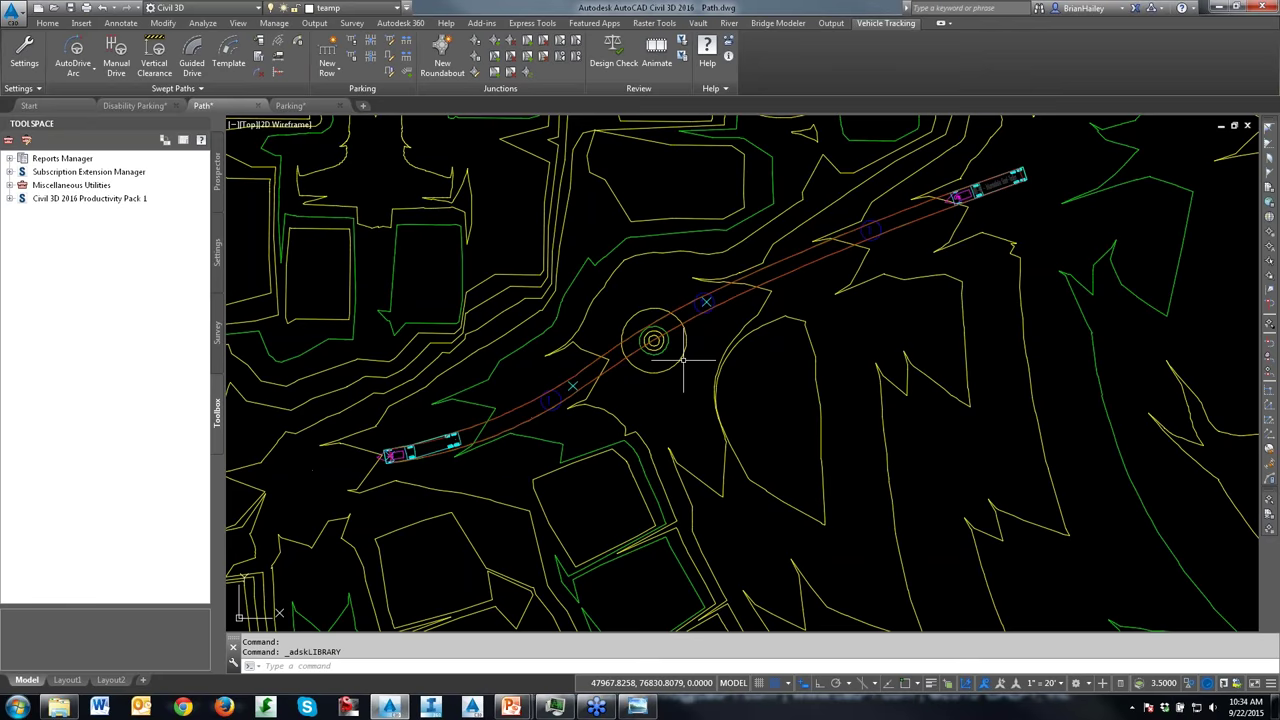
pyautogui.moveTo(724, 438); pyautogui.dragTo(660, 344)
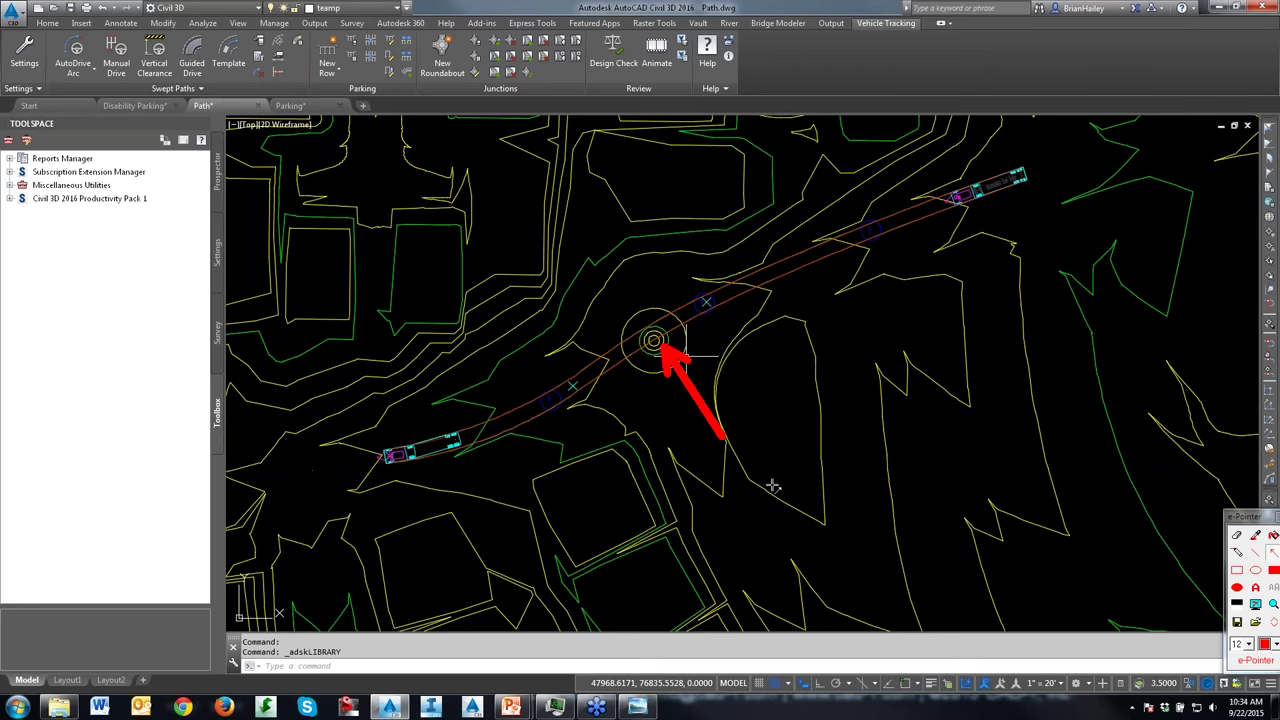
pyautogui.press('Escape')
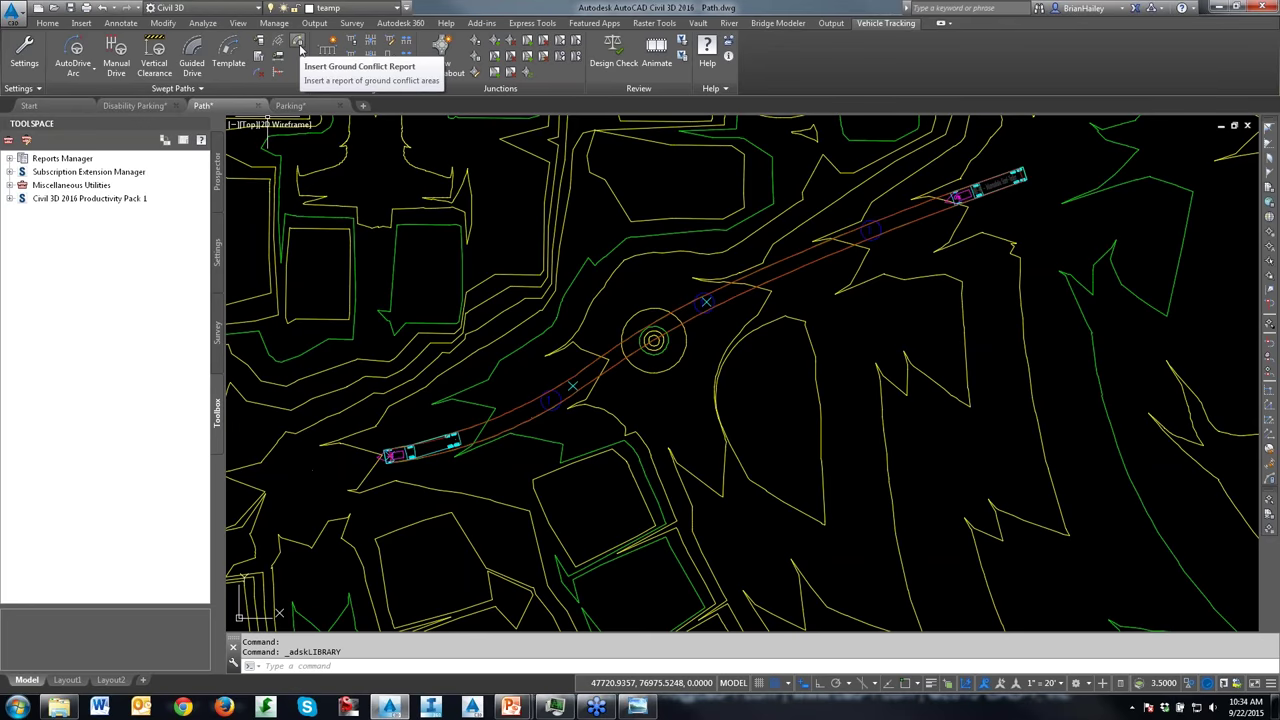
# Step: Insert a ground conflict report for the path crossing the roundabout's central island, proceeding with the vehicle's default ground clearance
pyautogui.click(297, 44)
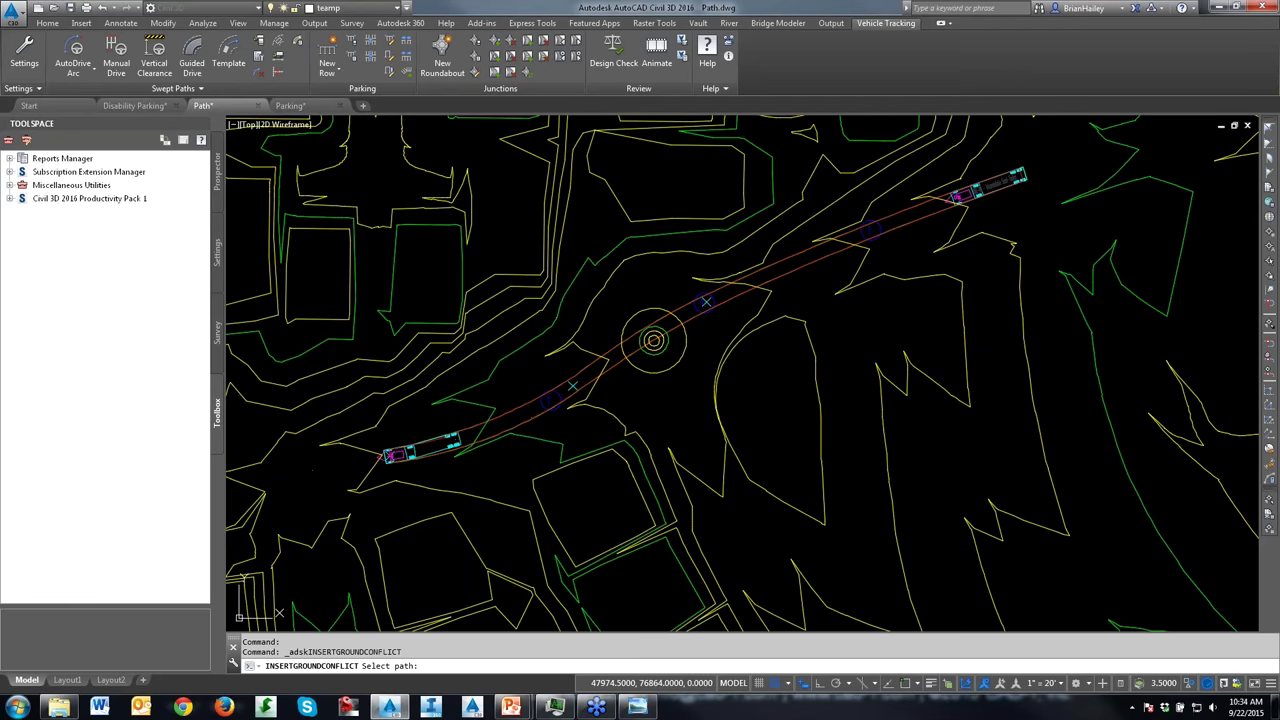
pyautogui.click(706, 302)
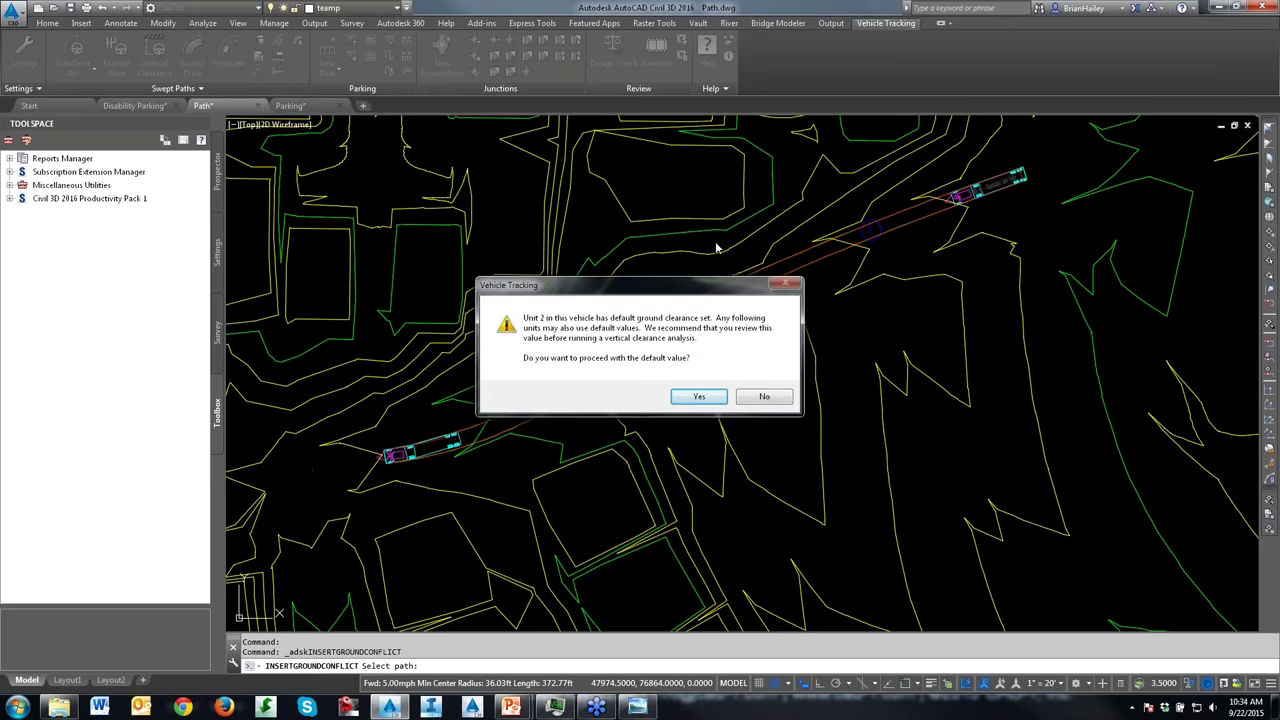
pyautogui.click(699, 397)
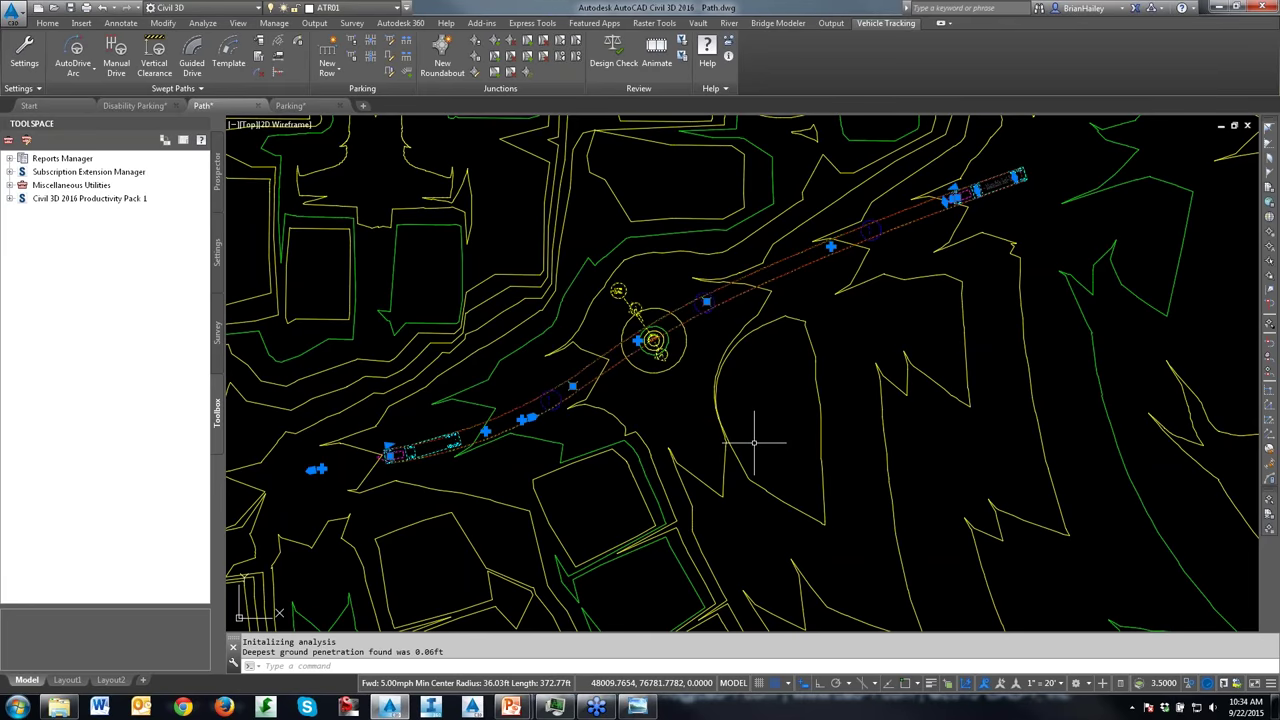
pyautogui.press('Escape')
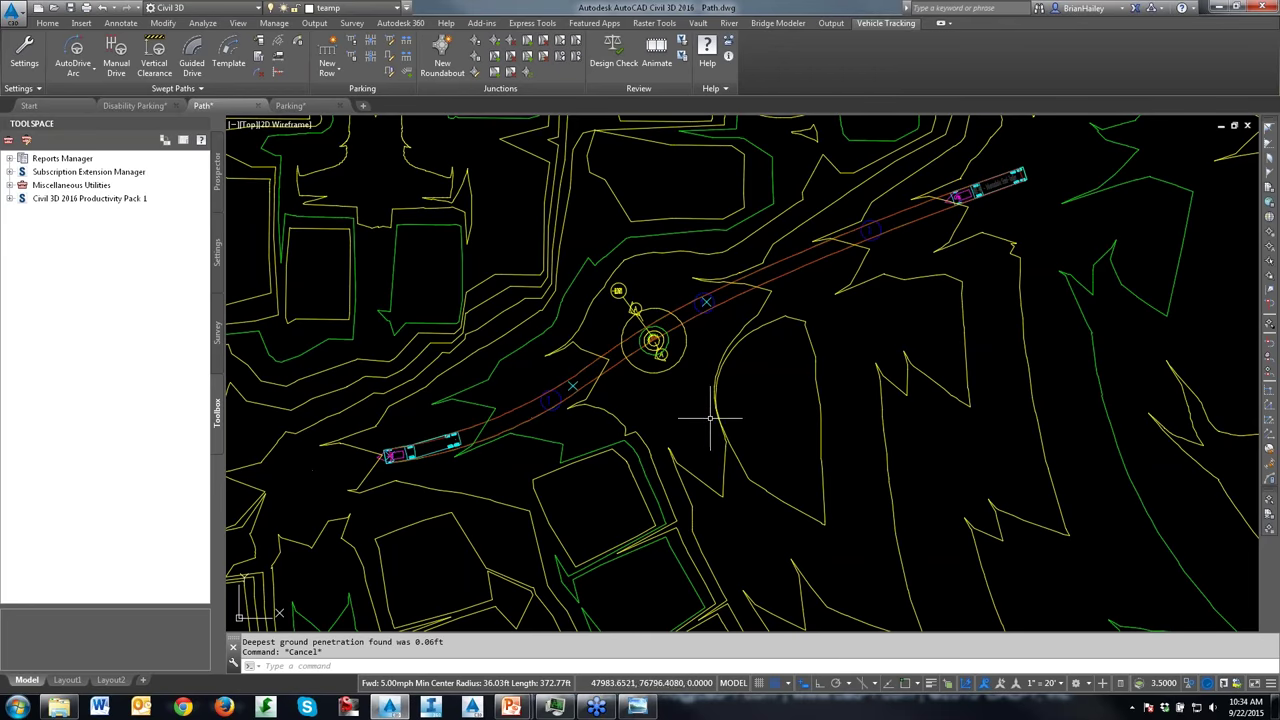
pyautogui.hotkey('ctrl', 'F2')
pyautogui.moveTo(665, 260); pyautogui.dragTo(636, 305)
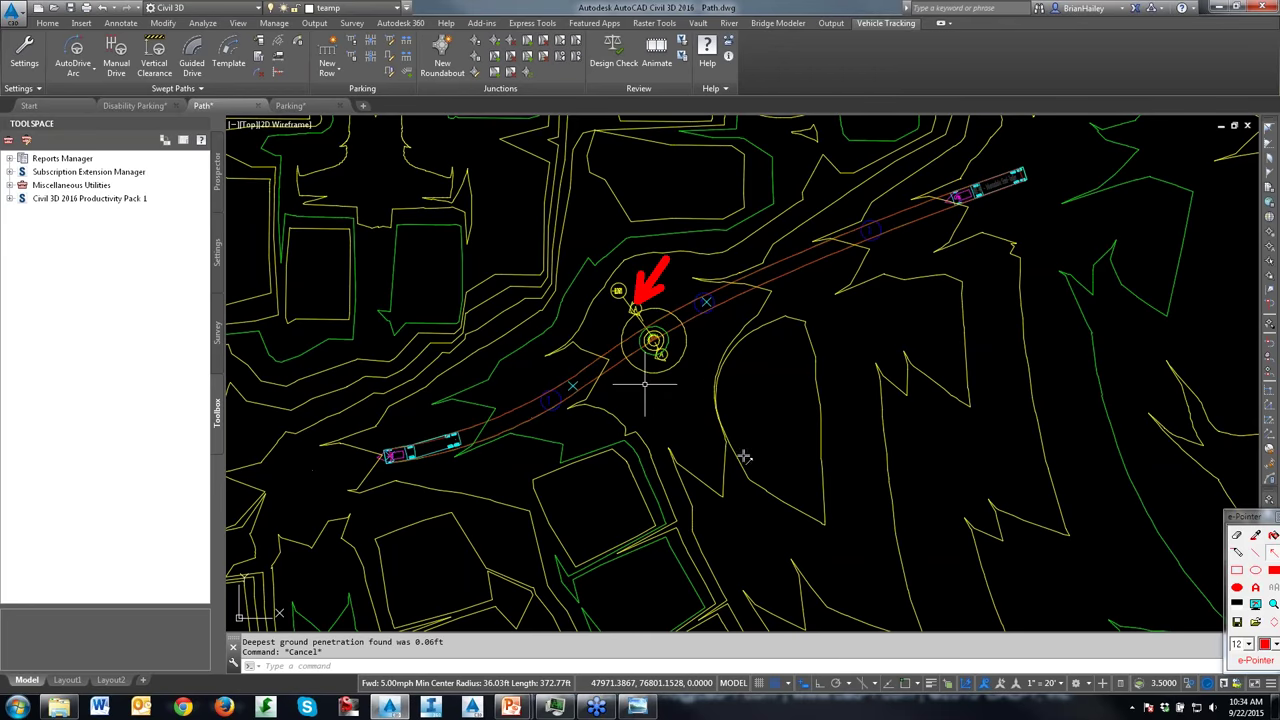
pyautogui.hotkey('ctrl', 'F2')
# Step: Select the path with its conflict report and examine the hatched ground conflict area on the central island up close
pyautogui.click(618, 291)
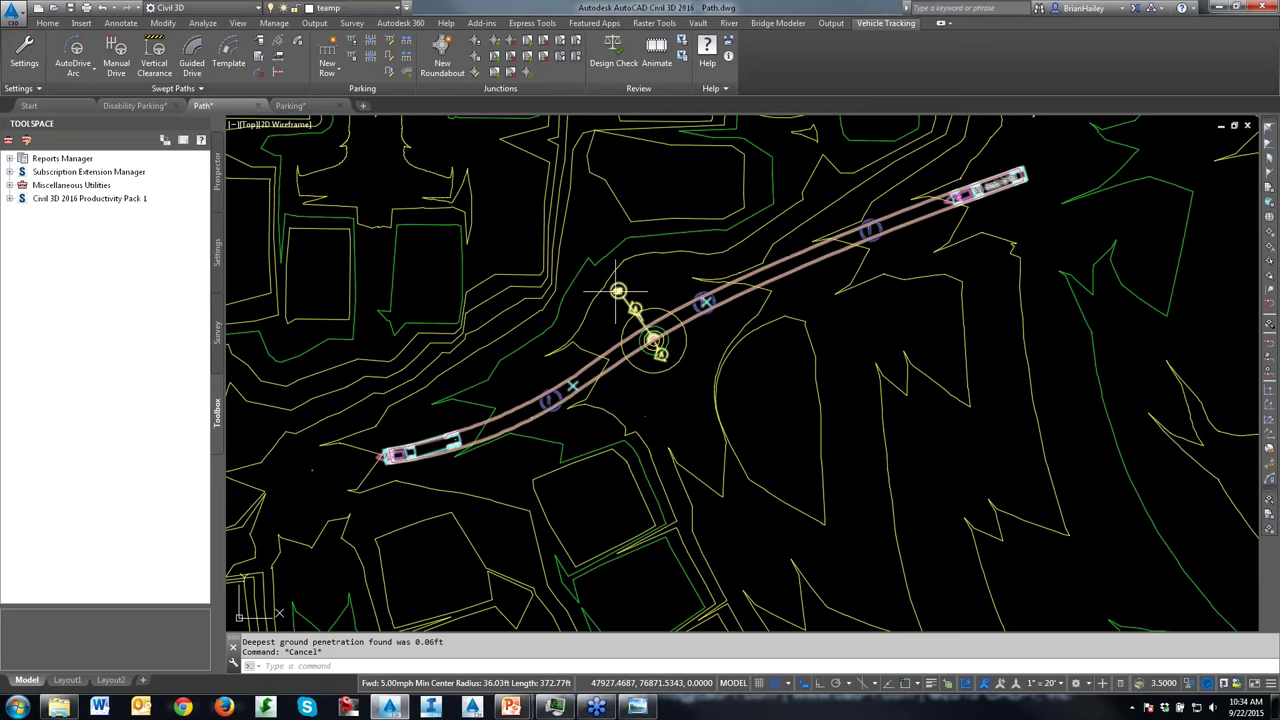
pyautogui.scroll(5, 650, 325)
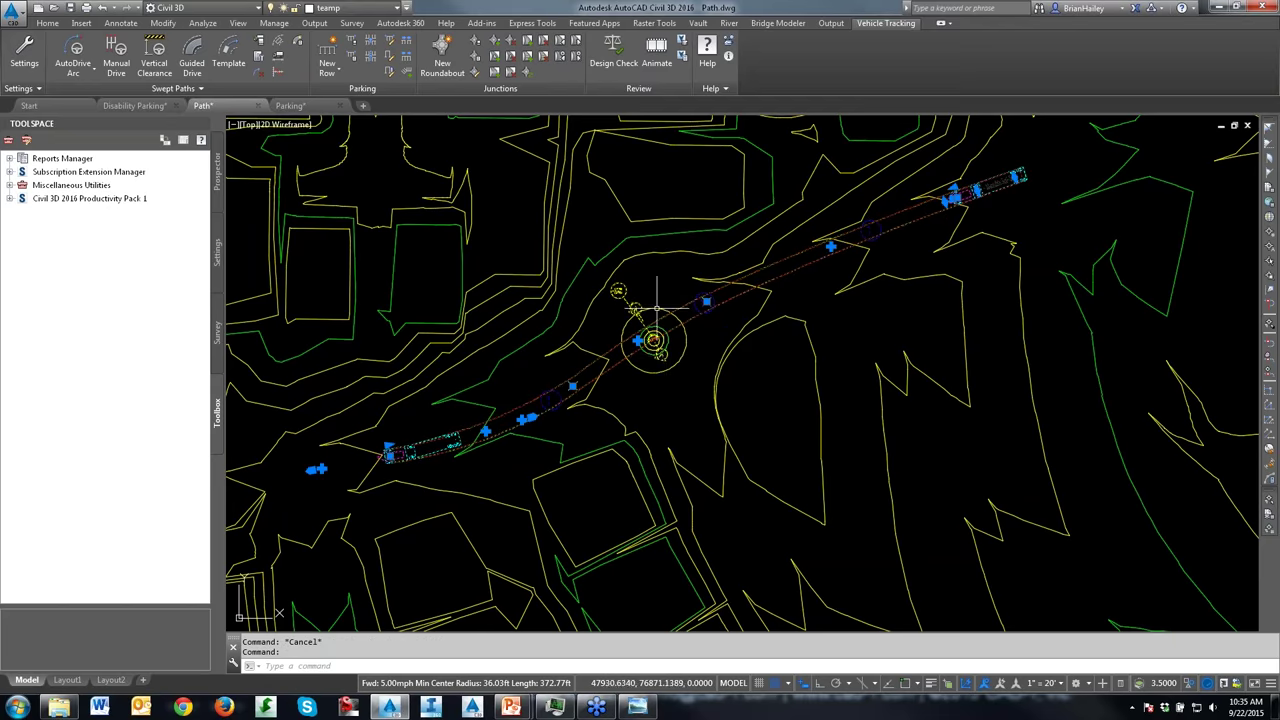
pyautogui.scroll(3, 617, 325)
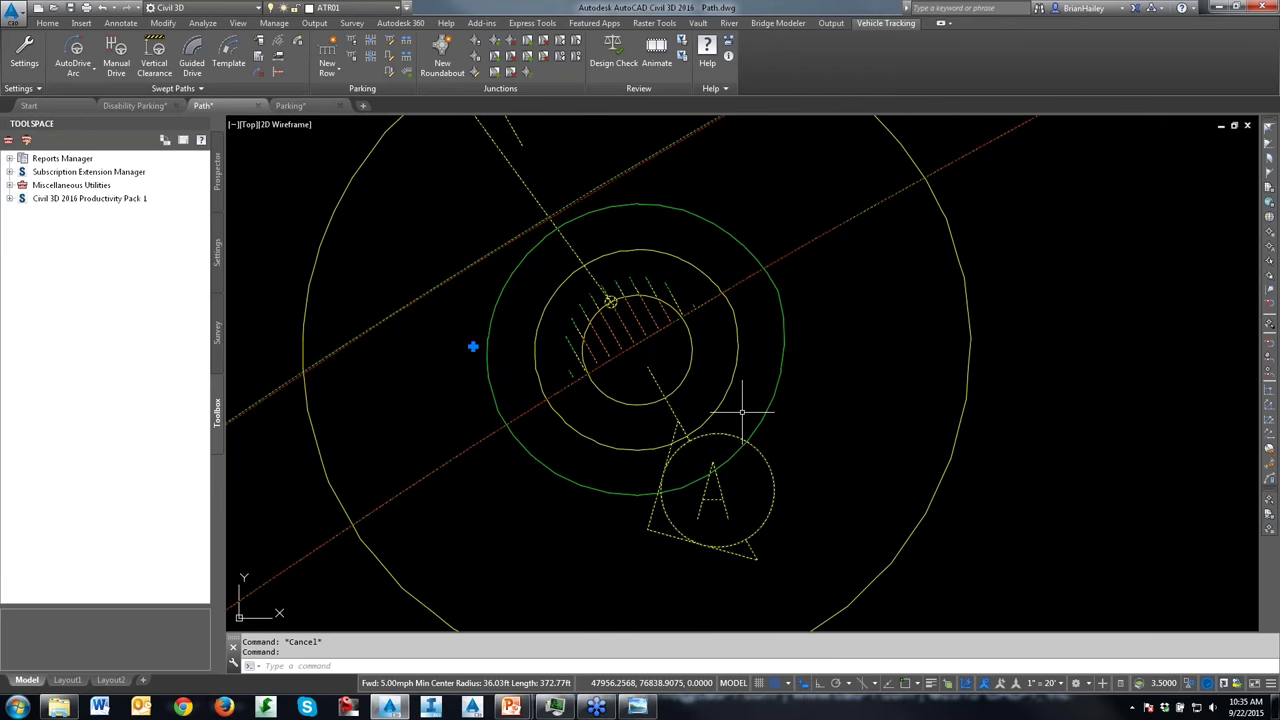
# Step: Clear the path selection and briefly select the surface contours around the central island
pyautogui.scroll(-5, 652, 335)
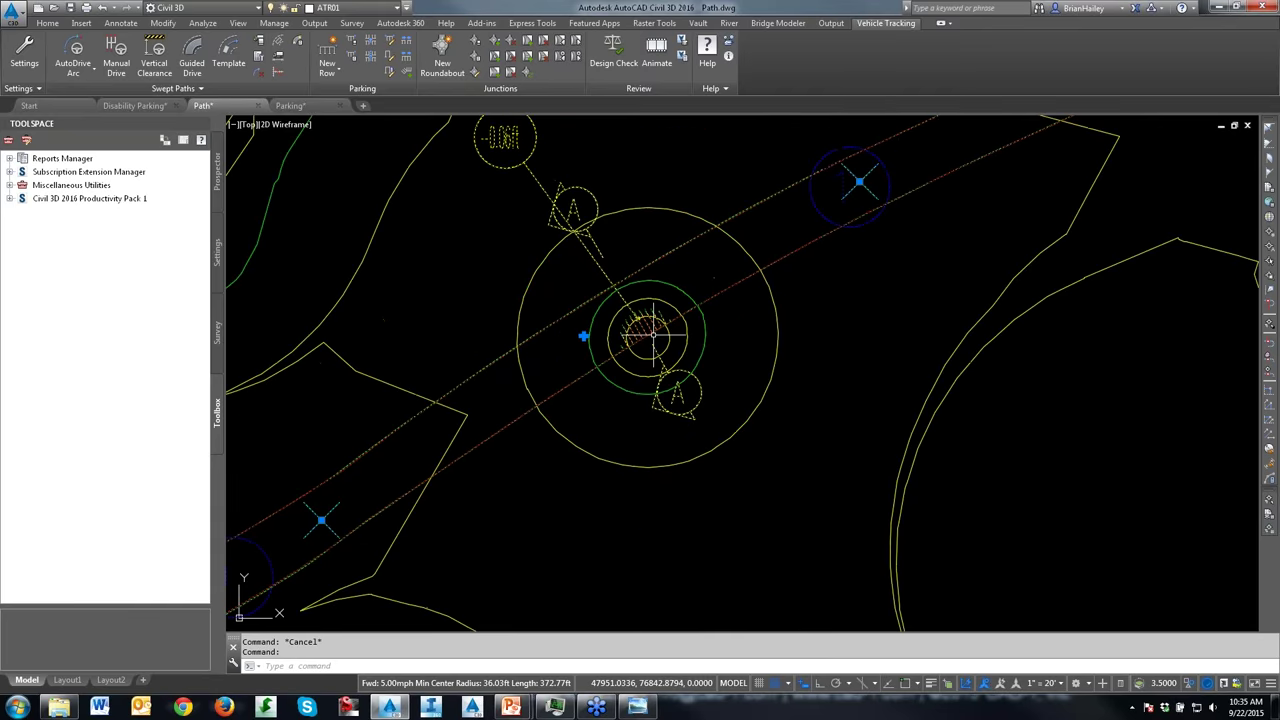
pyautogui.press('Escape')
pyautogui.click(675, 355)
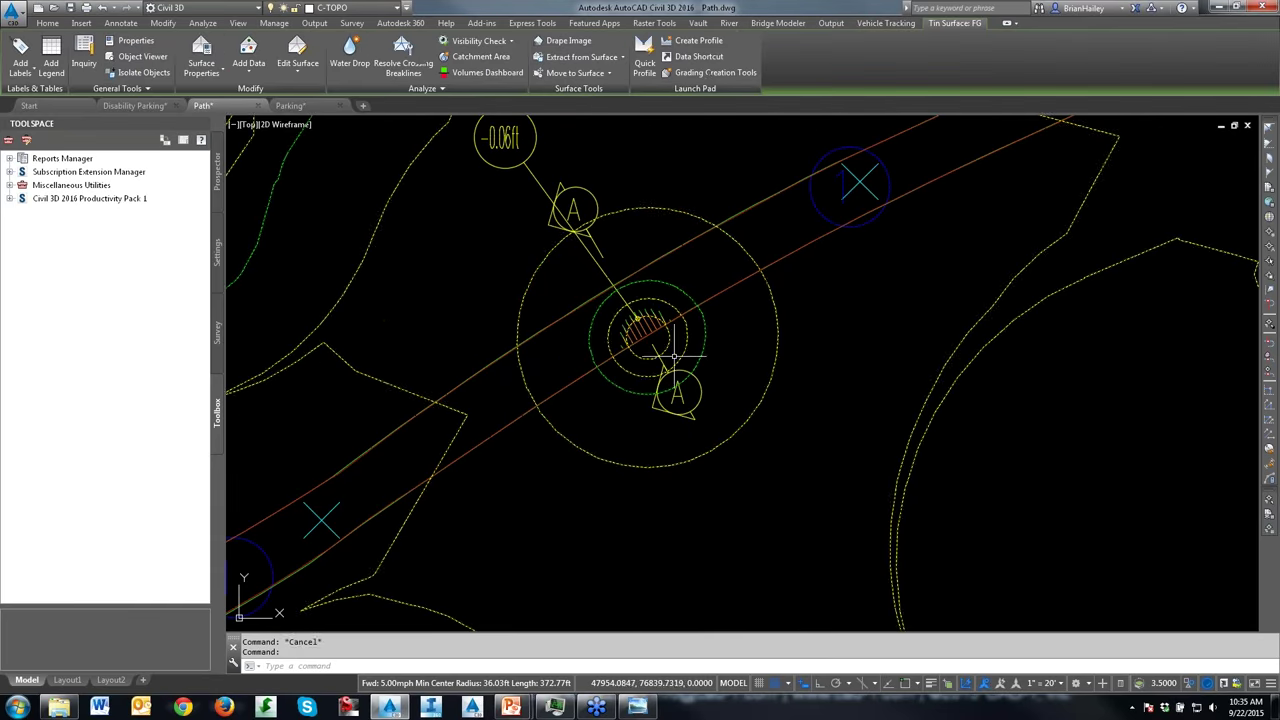
pyautogui.press('Escape')
pyautogui.scroll(-2, 705, 395)
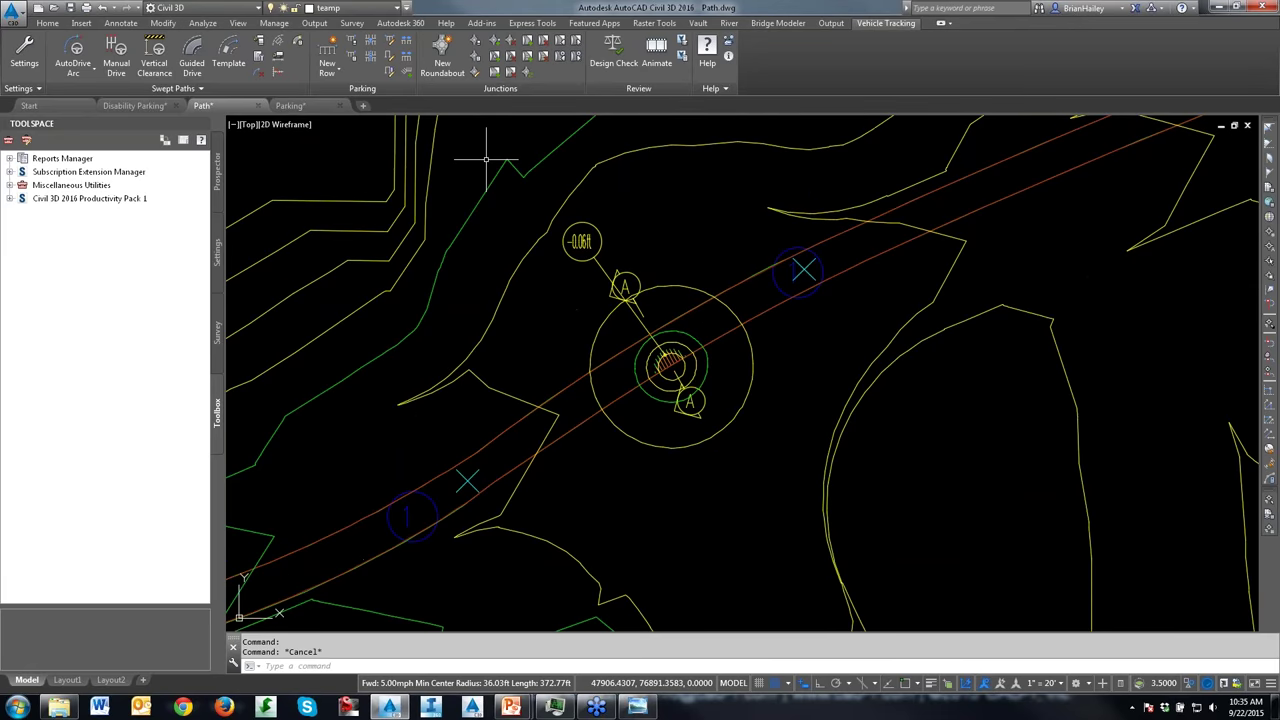
# Step: Insert the profile drawing of the path's WB-40 vehicle in the empty area outside the site contours
pyautogui.click(280, 62)
pyautogui.scroll(-4, 622, 298)
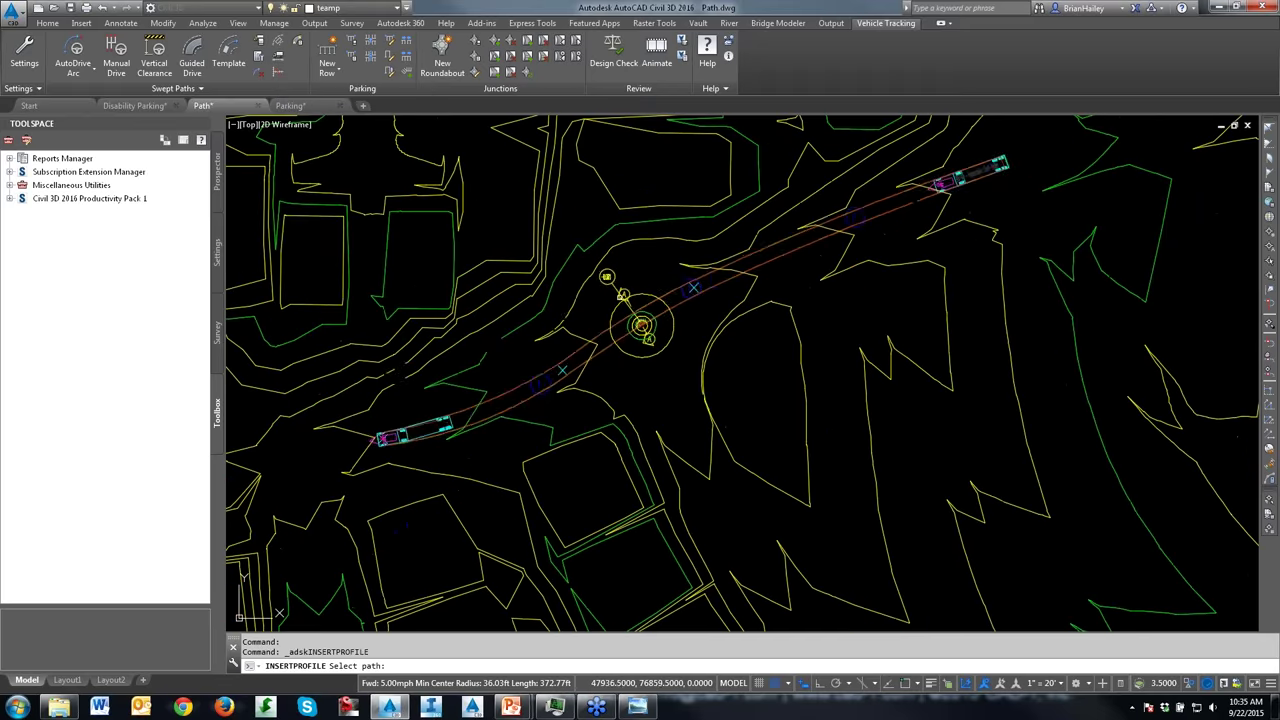
pyautogui.click(686, 298)
pyautogui.scroll(-5, 712, 322)
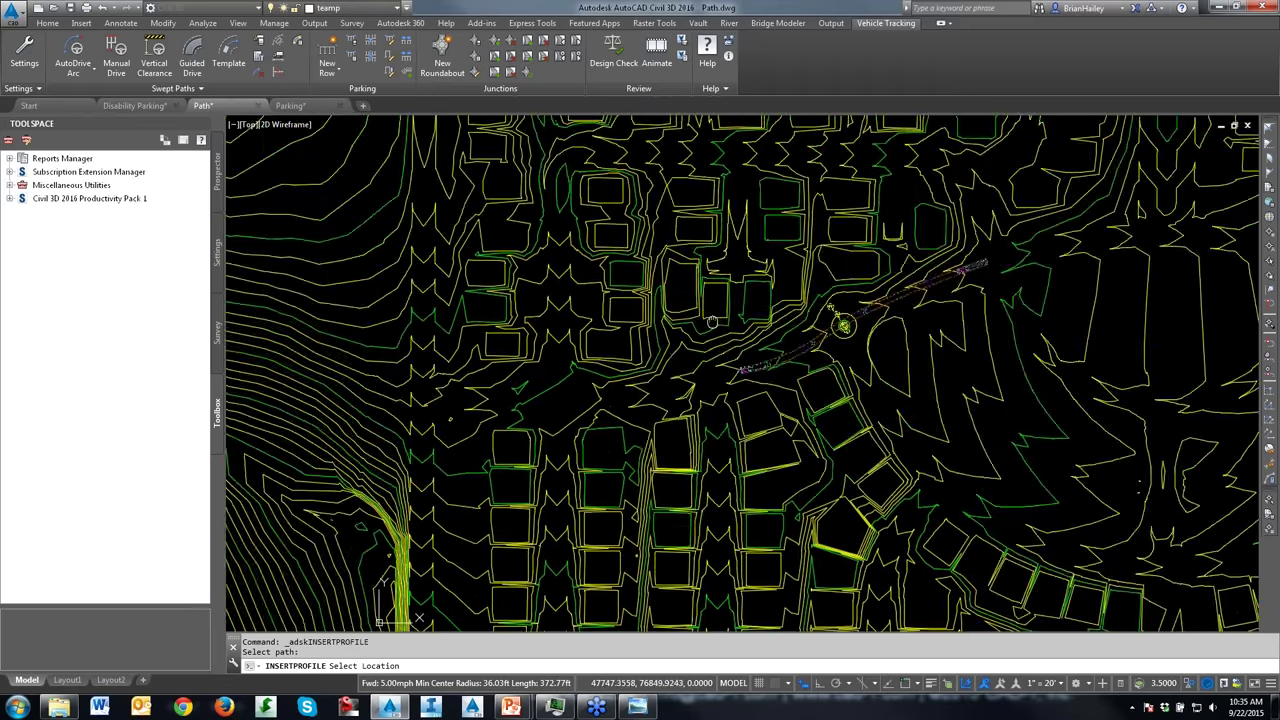
pyautogui.scroll(10, 712, 322)
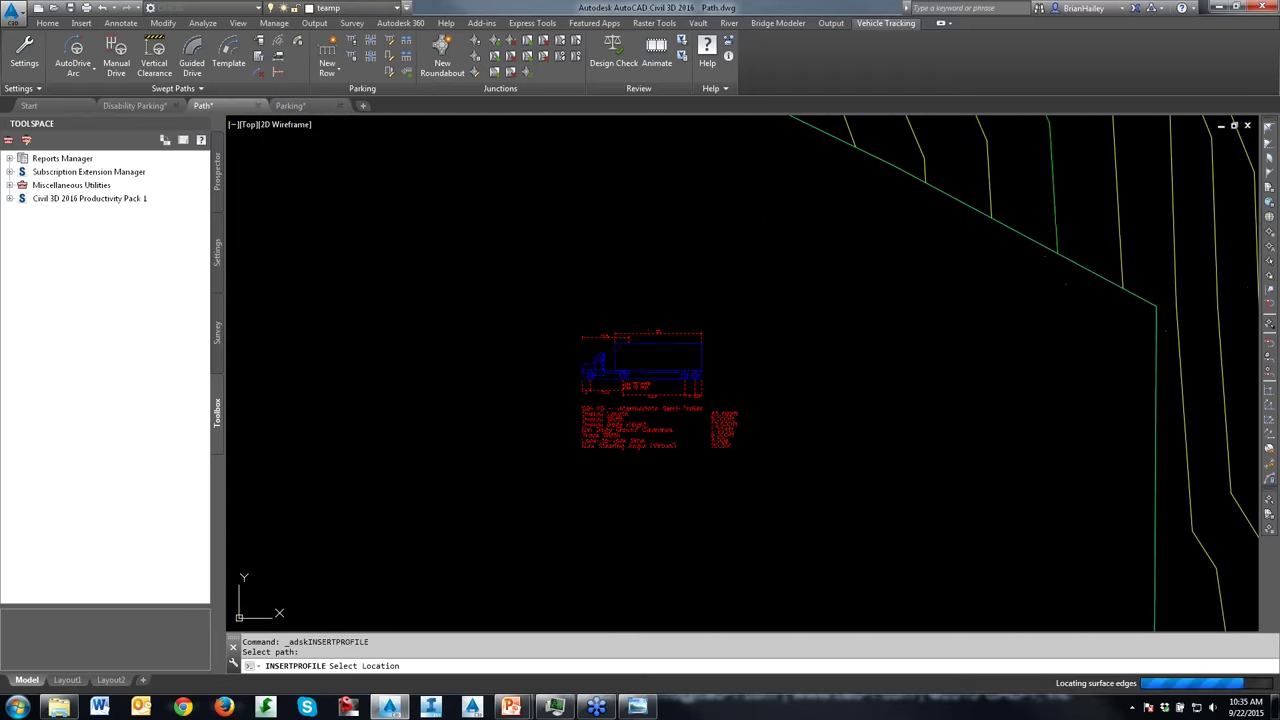
pyautogui.scroll(4, 657, 380)
pyautogui.press('Escape')
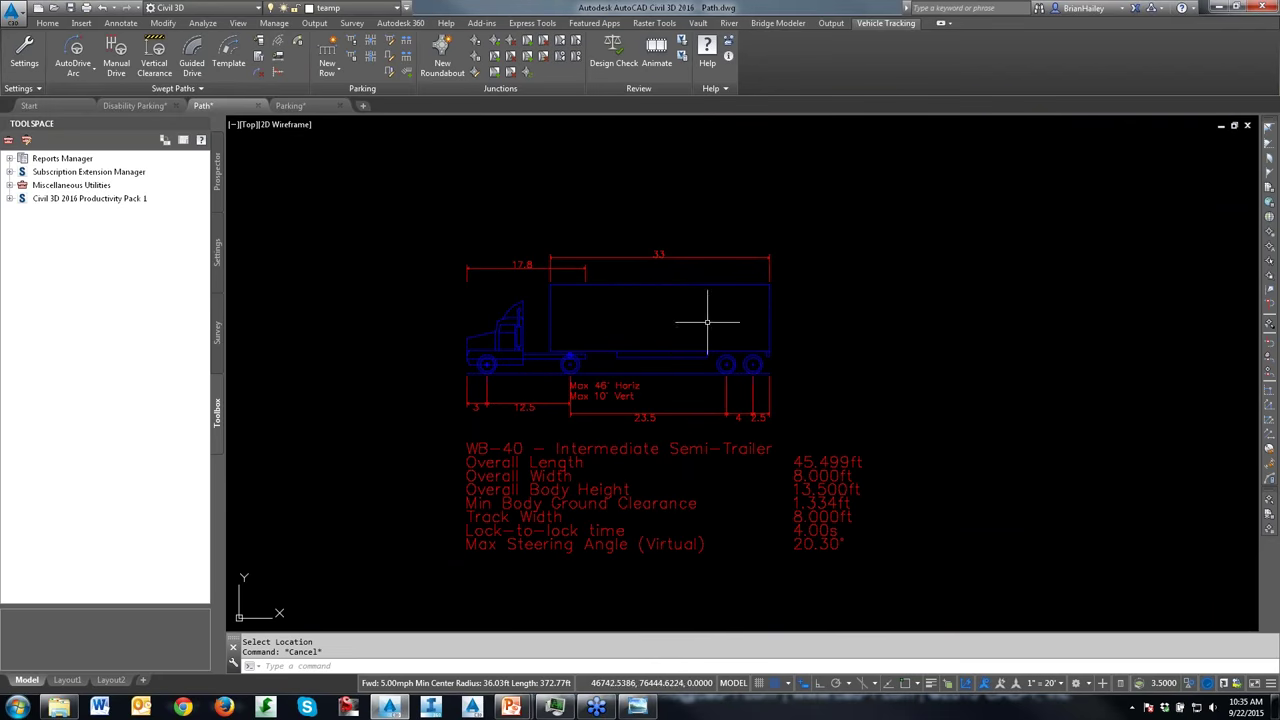
# Step: Place three vehicle outlines along the path, two before the roundabout's central island and one past it, with body outline and annotation
pyautogui.click(281, 49)
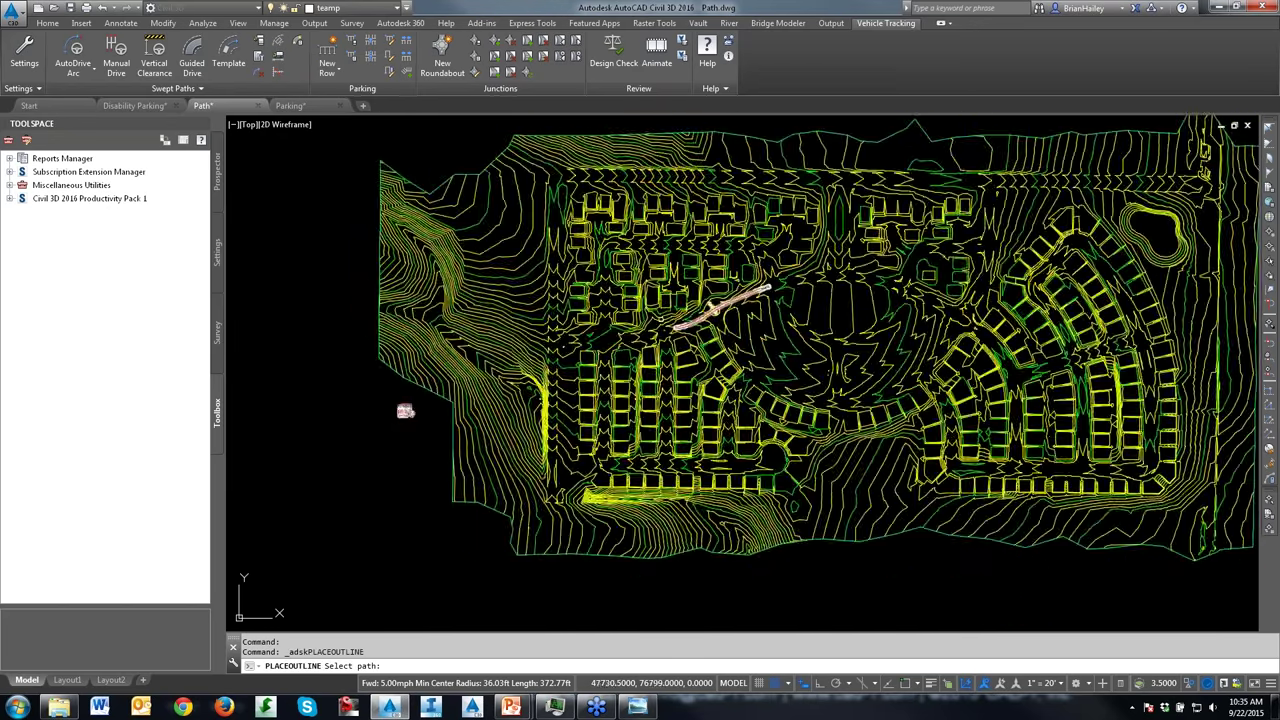
pyautogui.scroll(8, 740, 290)
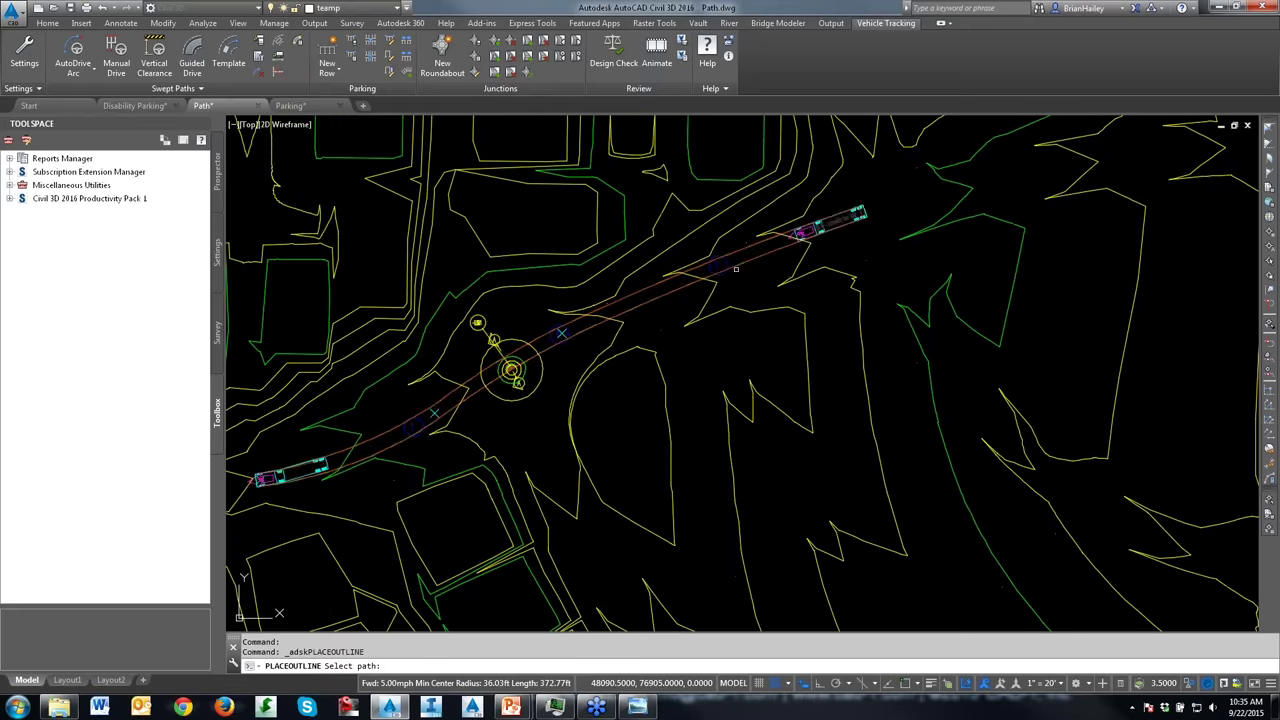
pyautogui.click(735, 269)
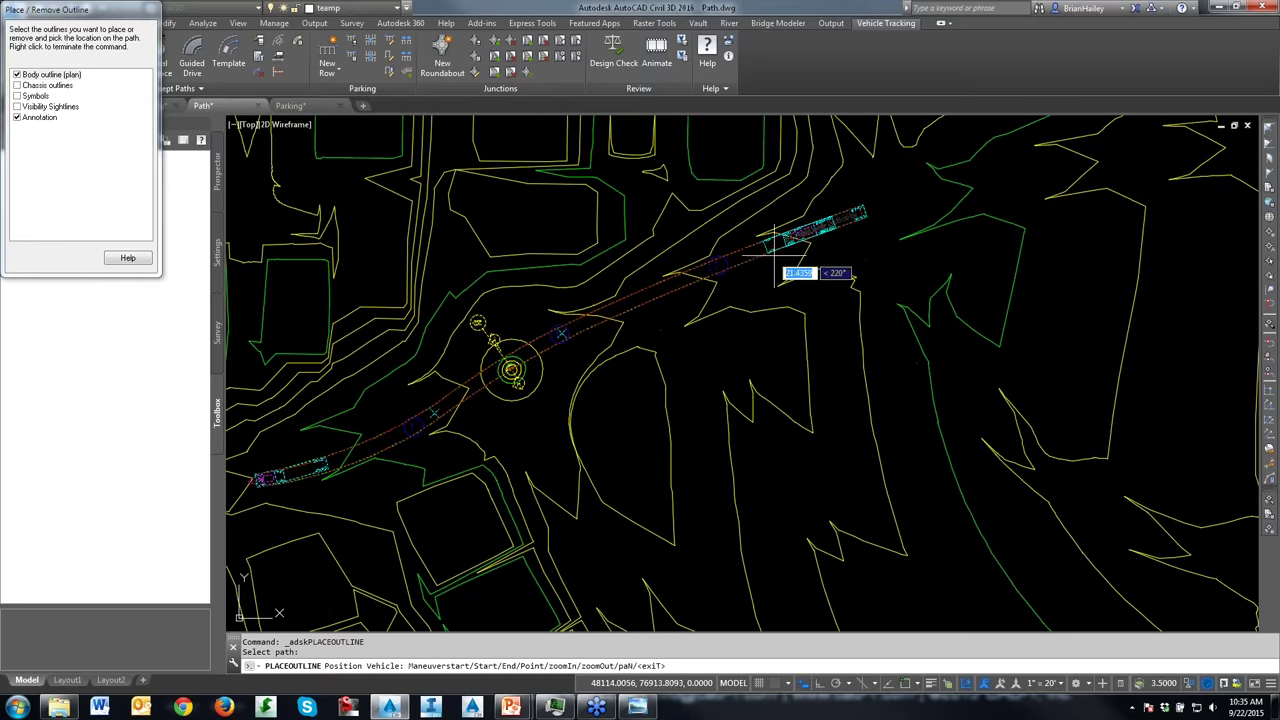
pyautogui.click(688, 278)
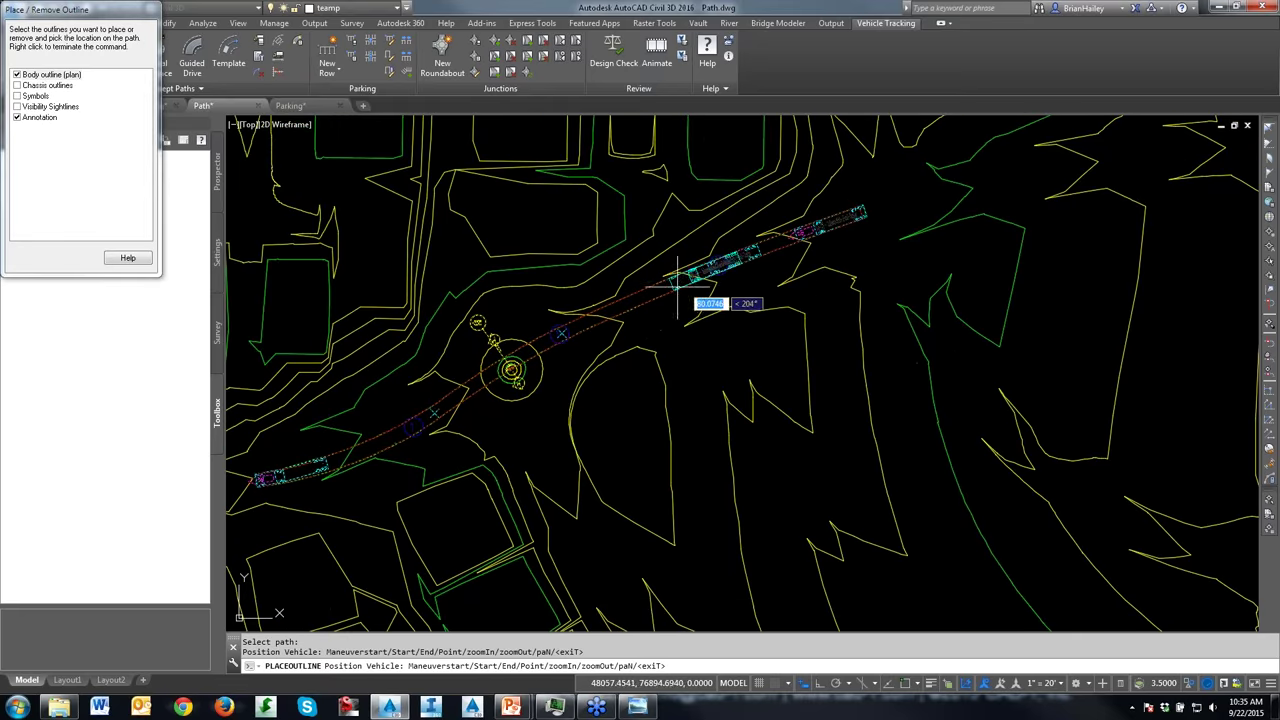
pyautogui.click(551, 347)
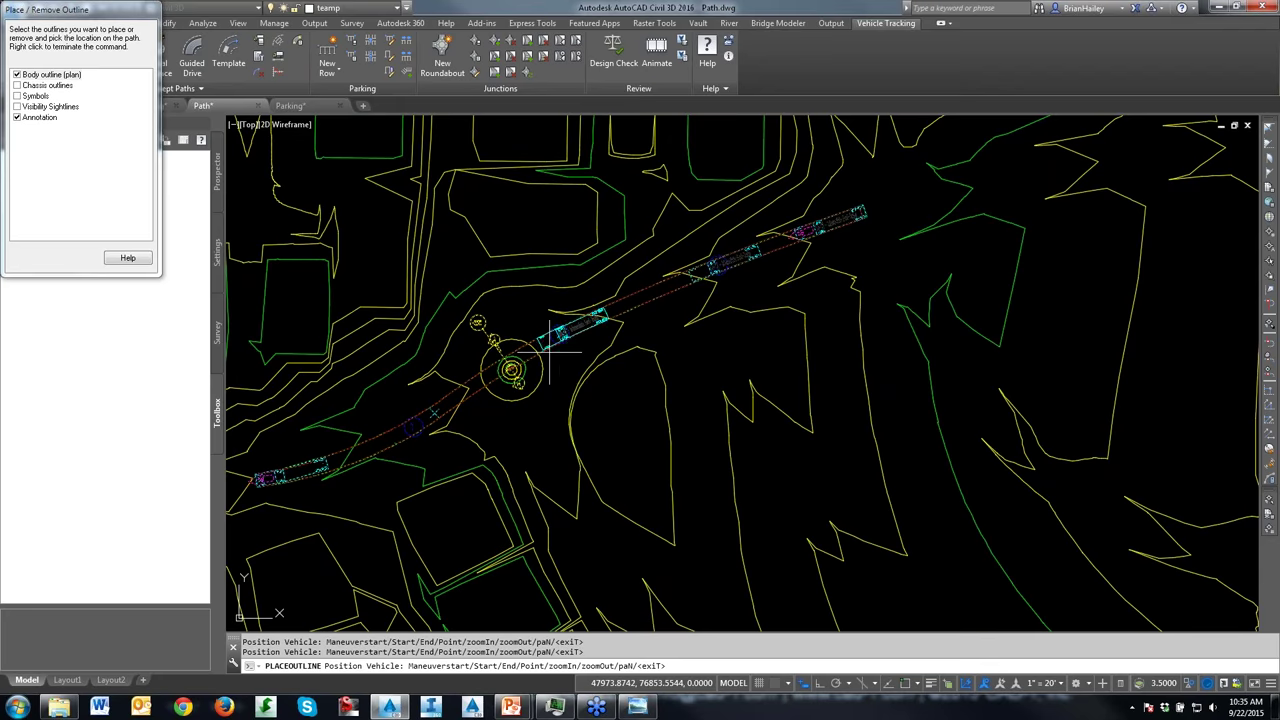
pyautogui.click(391, 432)
pyautogui.press('Escape')
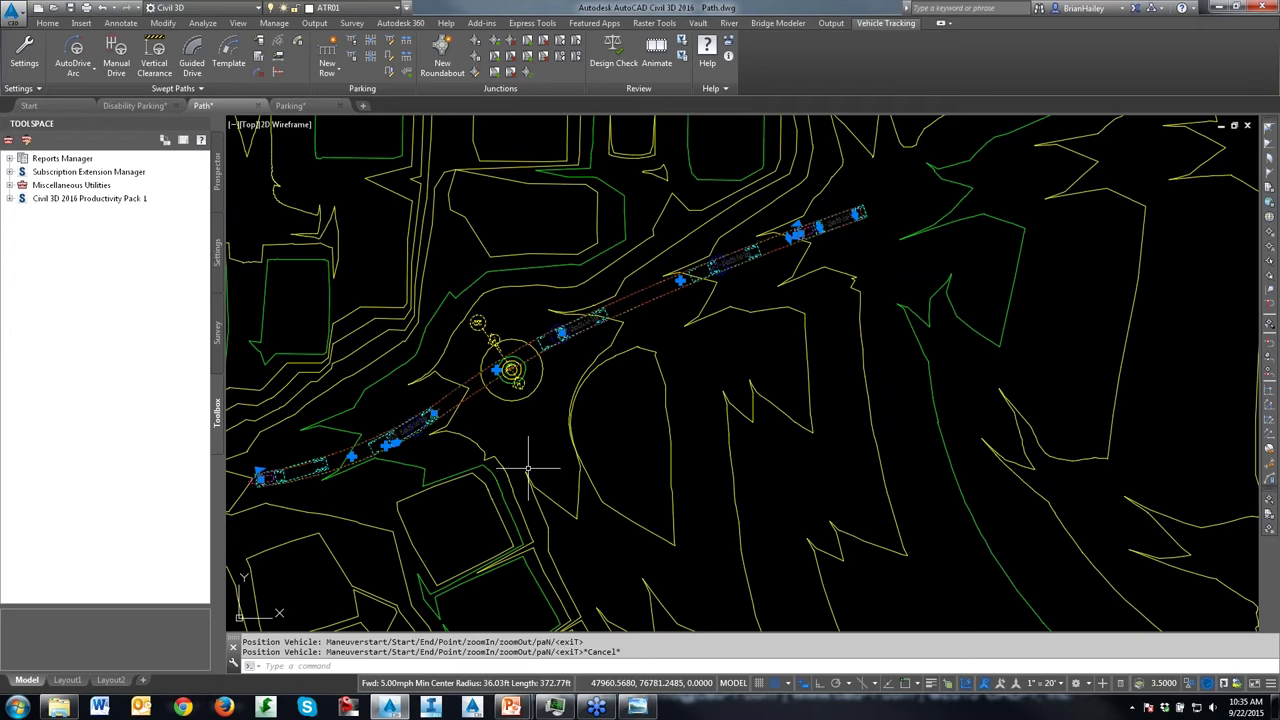
pyautogui.press('Escape')
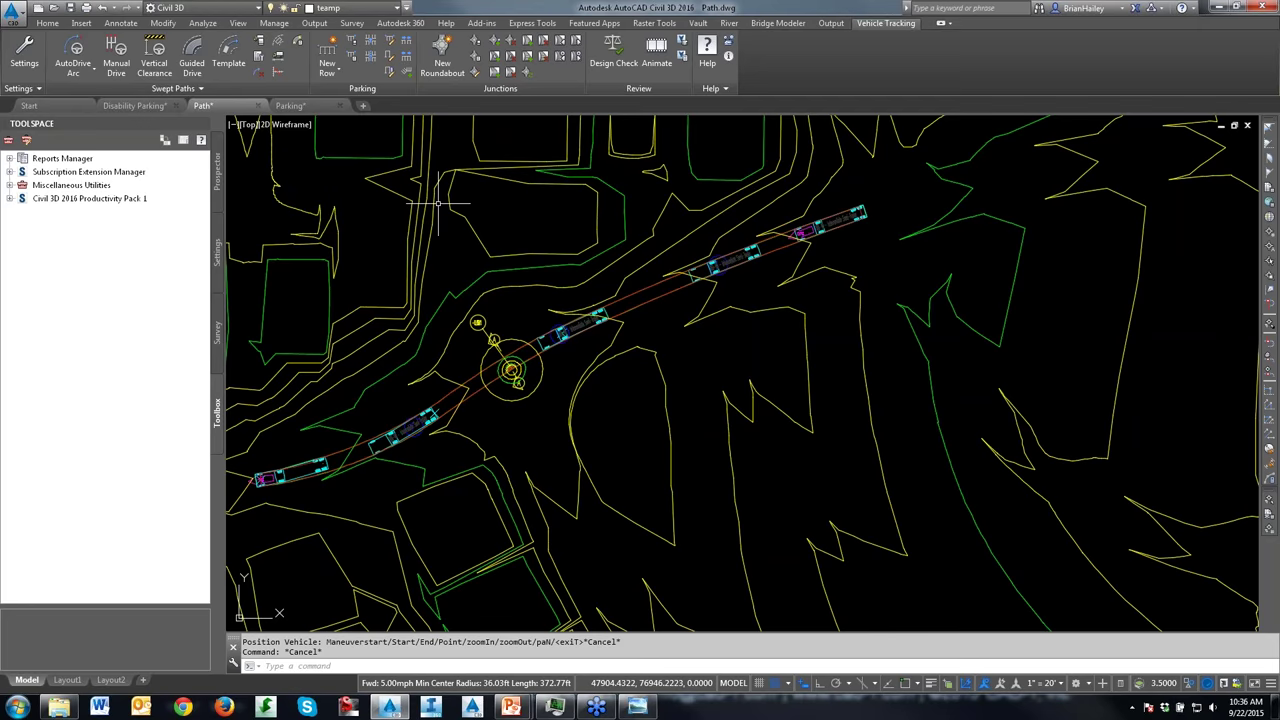
# Step: Switch to the Parking drawing with the Vehicle Tracking tools ready and view the striped parking rows in the aerial image up close
pyautogui.click(290, 105)
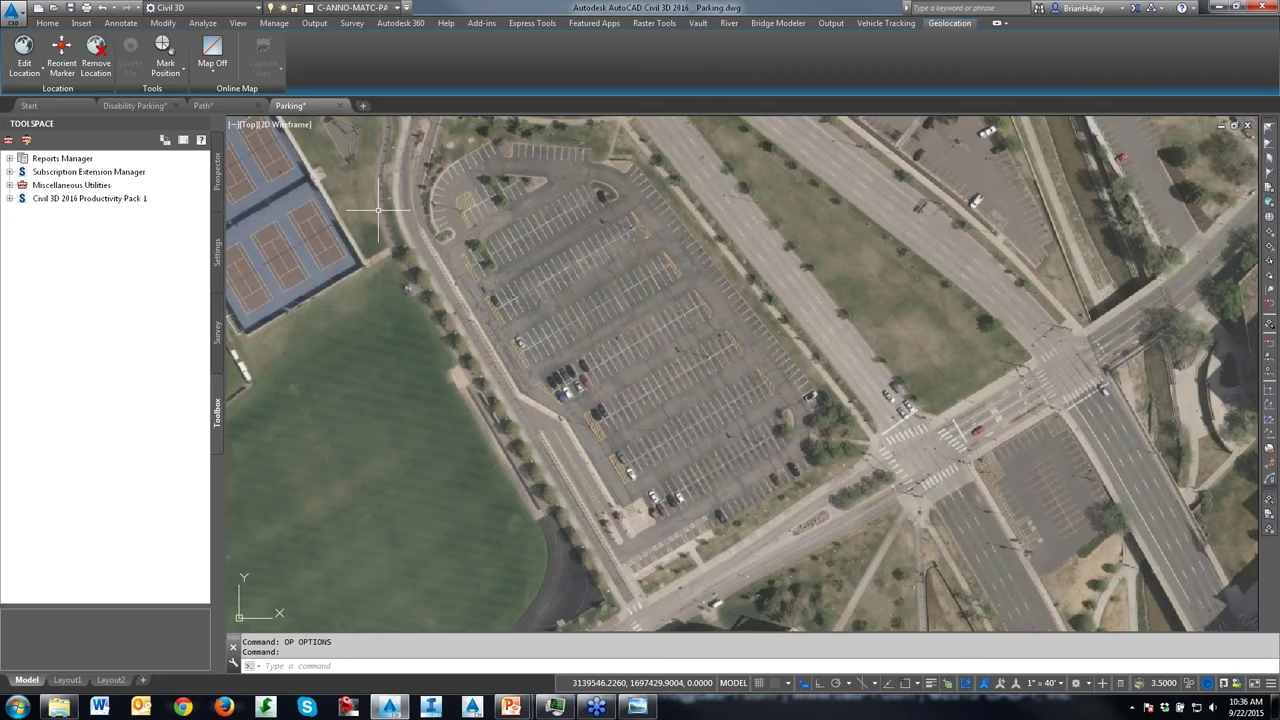
pyautogui.click(885, 22)
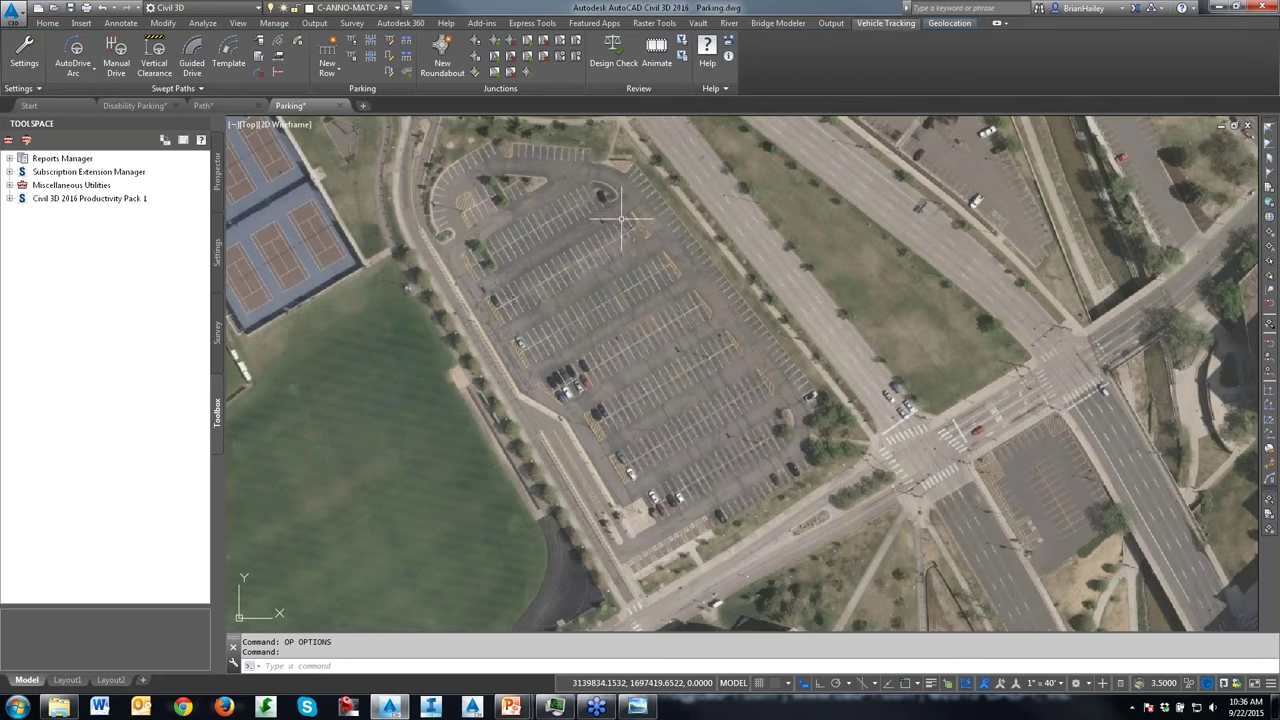
pyautogui.moveTo(370, 245); pyautogui.dragTo(365, 102)
pyautogui.press('Escape')
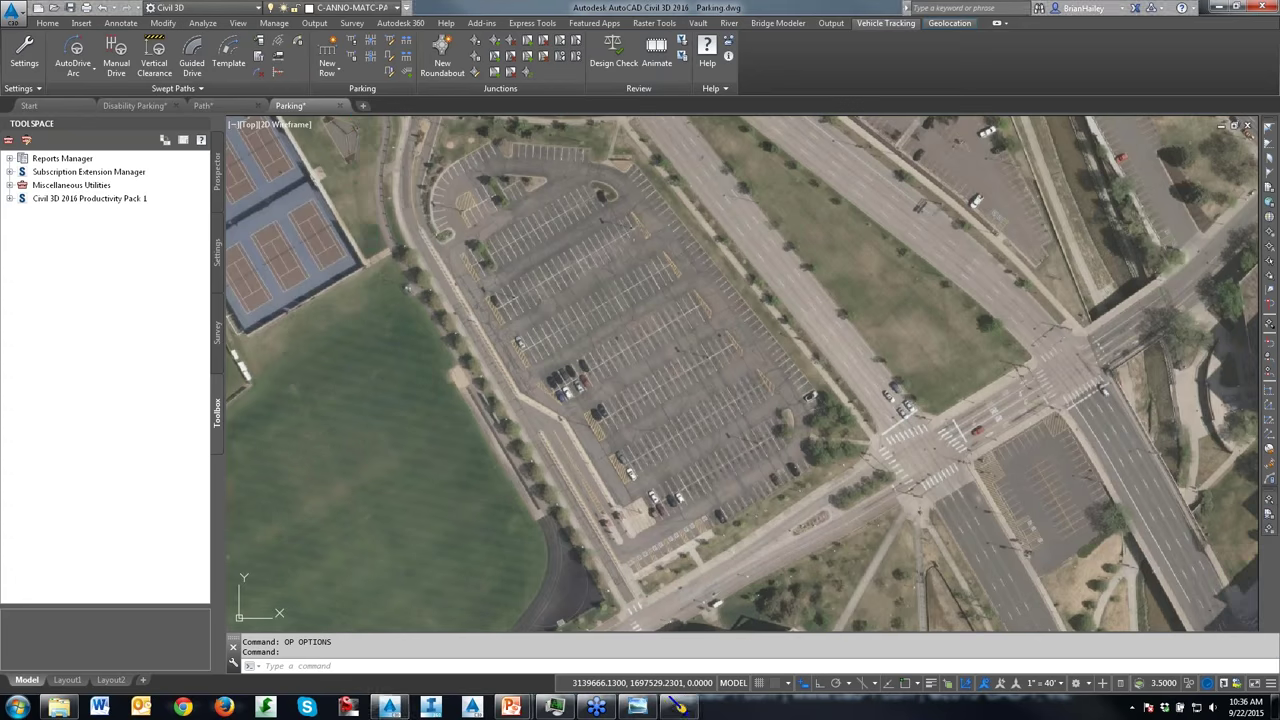
pyautogui.write('z')
pyautogui.press('Return')
pyautogui.click(452, 345)
pyautogui.click(648, 215)
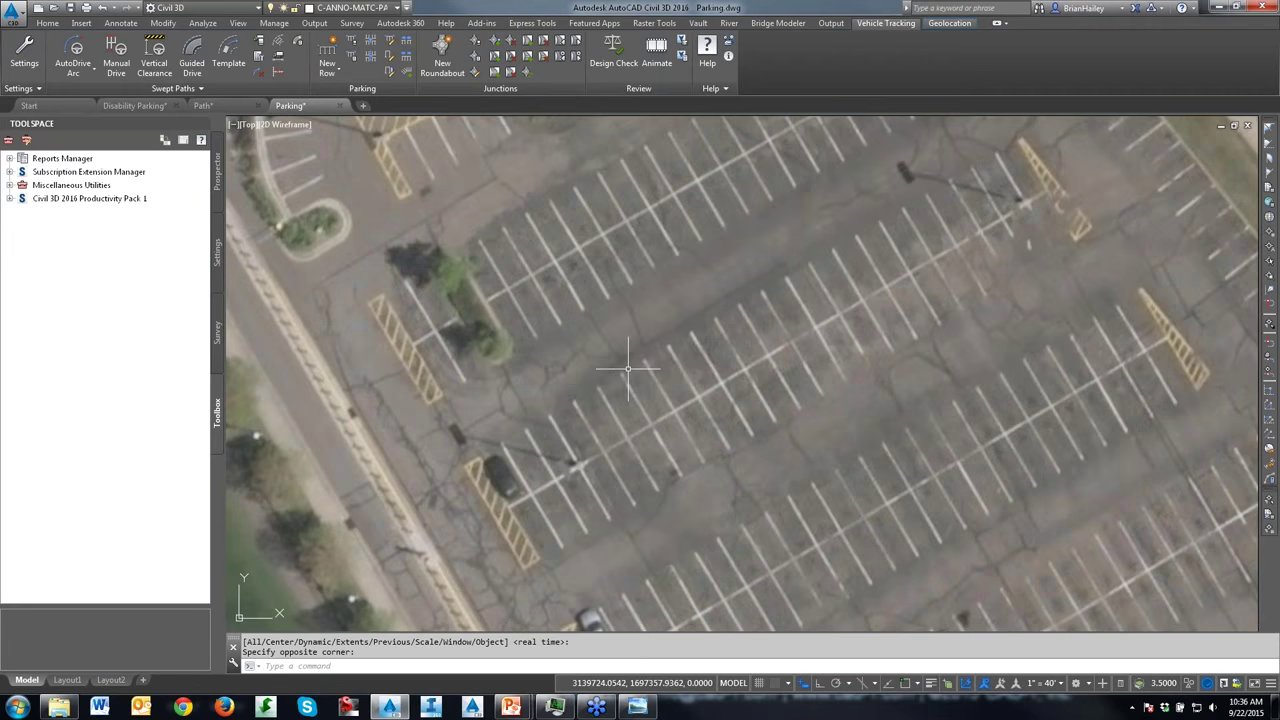
pyautogui.moveTo(672, 249); pyautogui.dragTo(672, 391, button='middle')
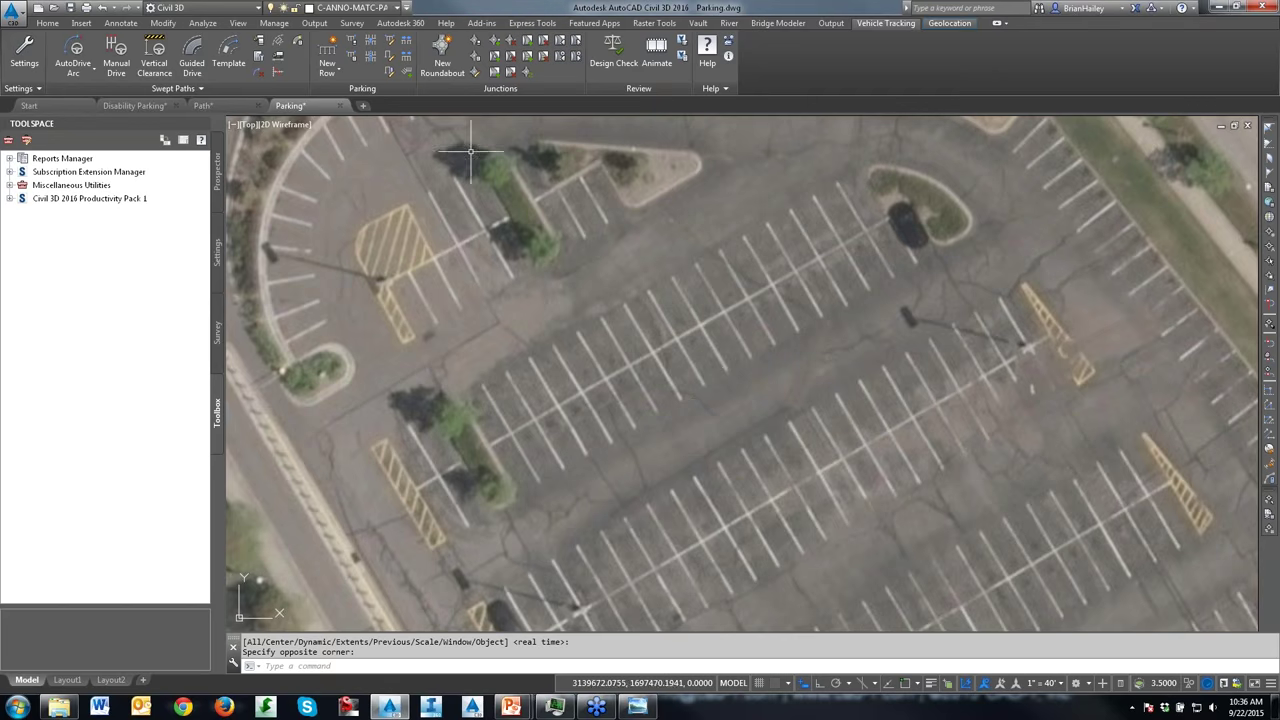
pyautogui.moveTo(682, 350); pyautogui.dragTo(611, 229, button='middle')
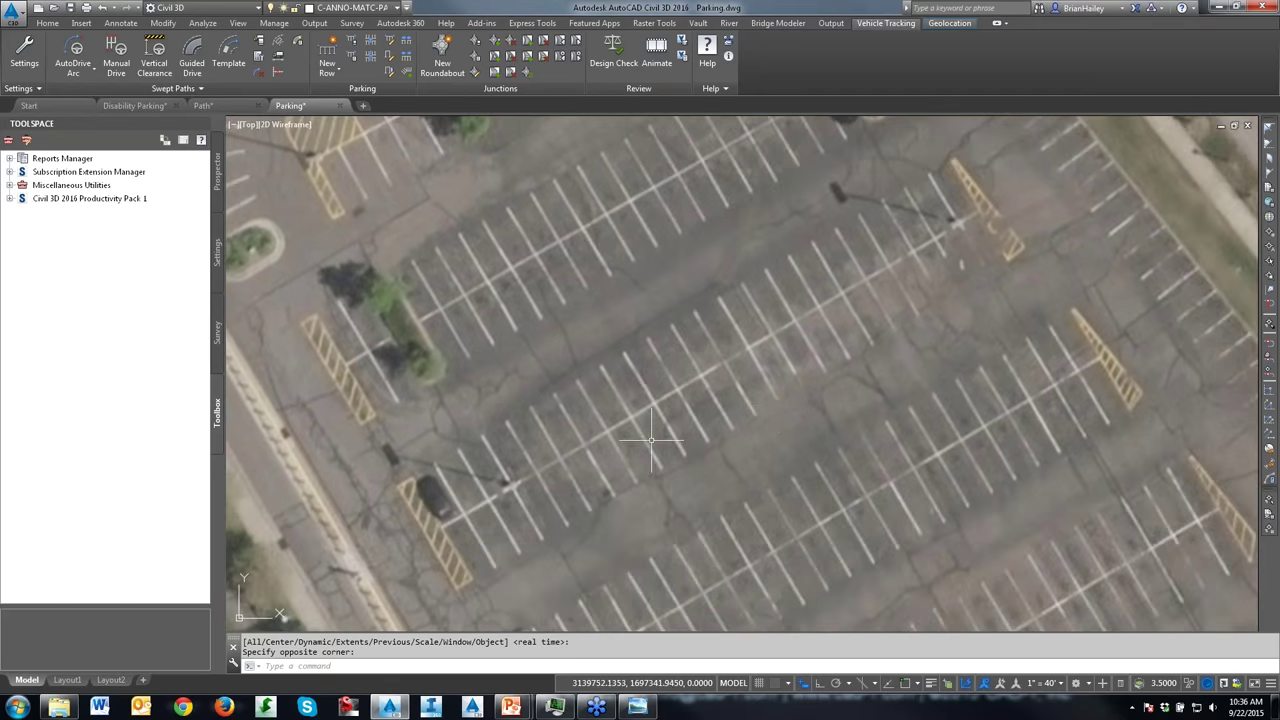
# Step: Start a new parking row based on the US standard ITE Guideline for Parking Facility Location and Design, accepting the suggested standard name
pyautogui.click(330, 70)
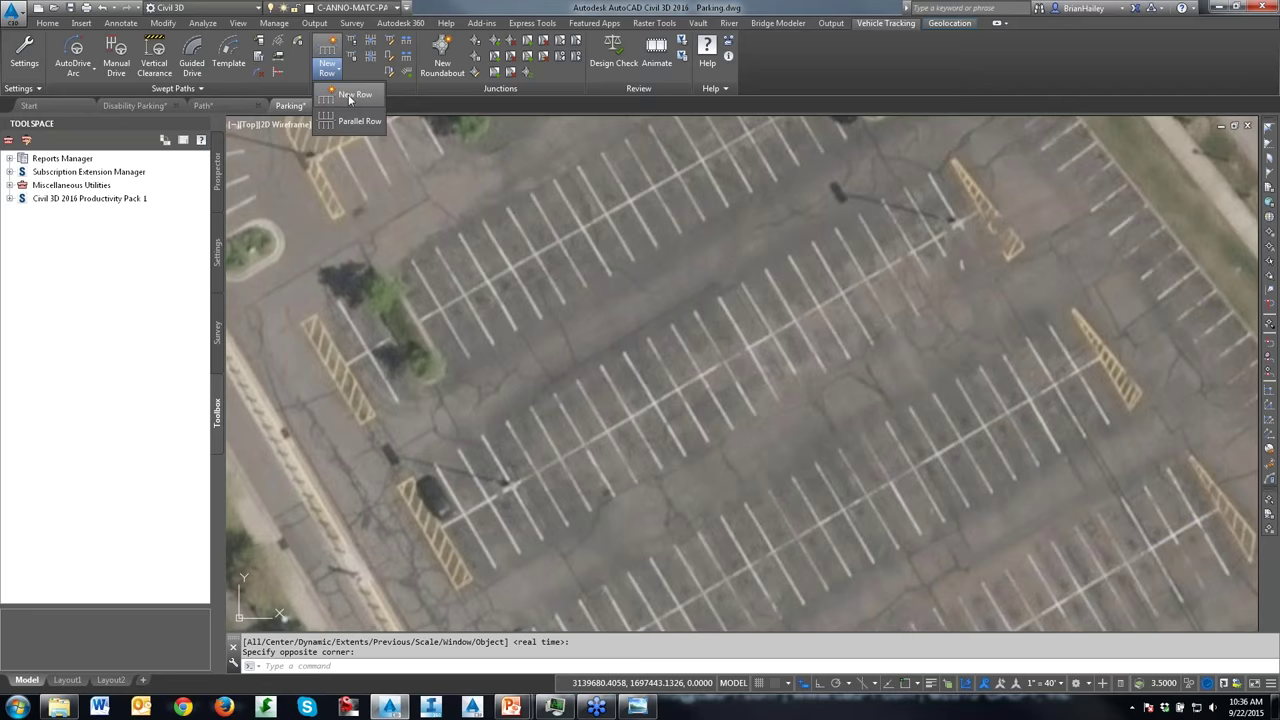
pyautogui.click(352, 95)
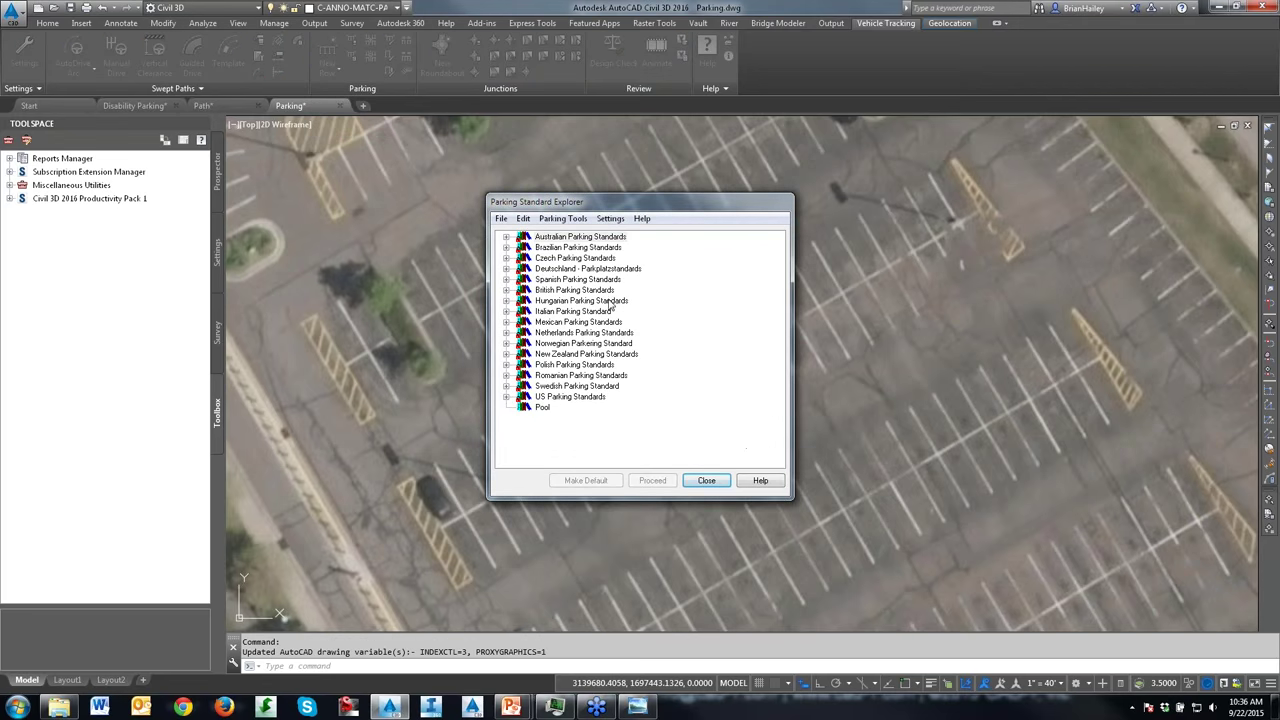
pyautogui.click(506, 397)
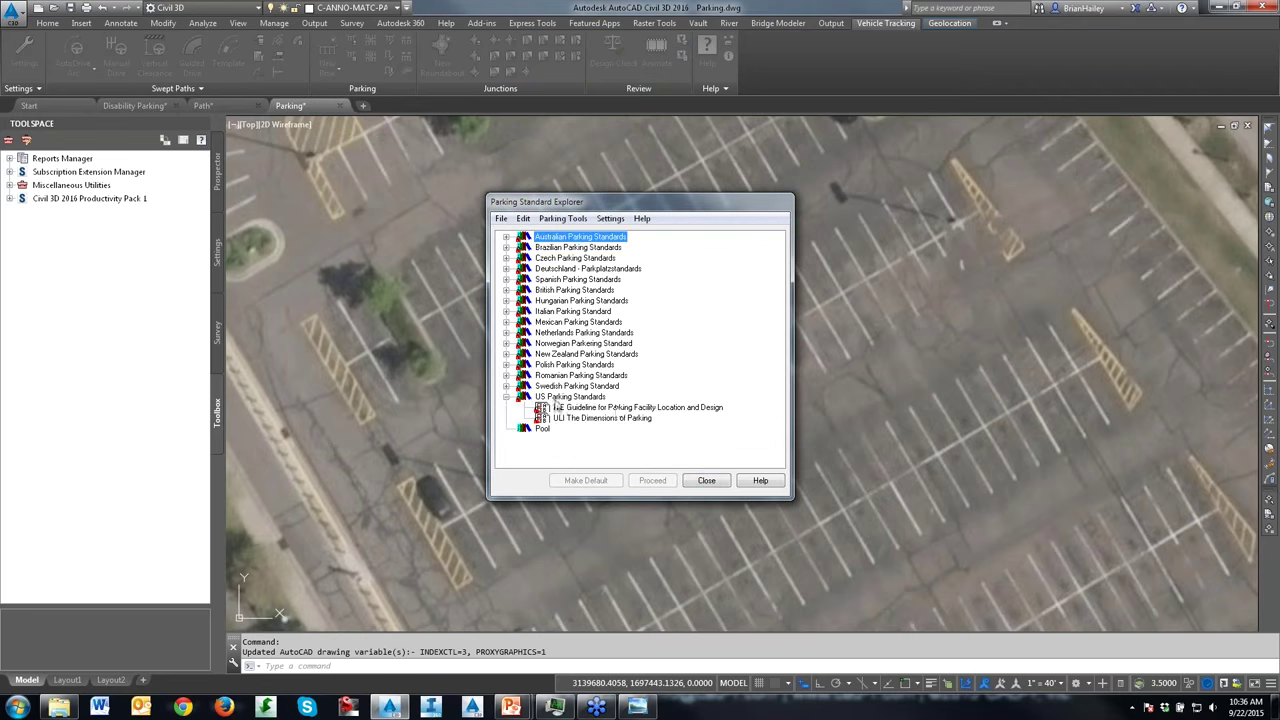
pyautogui.click(600, 408)
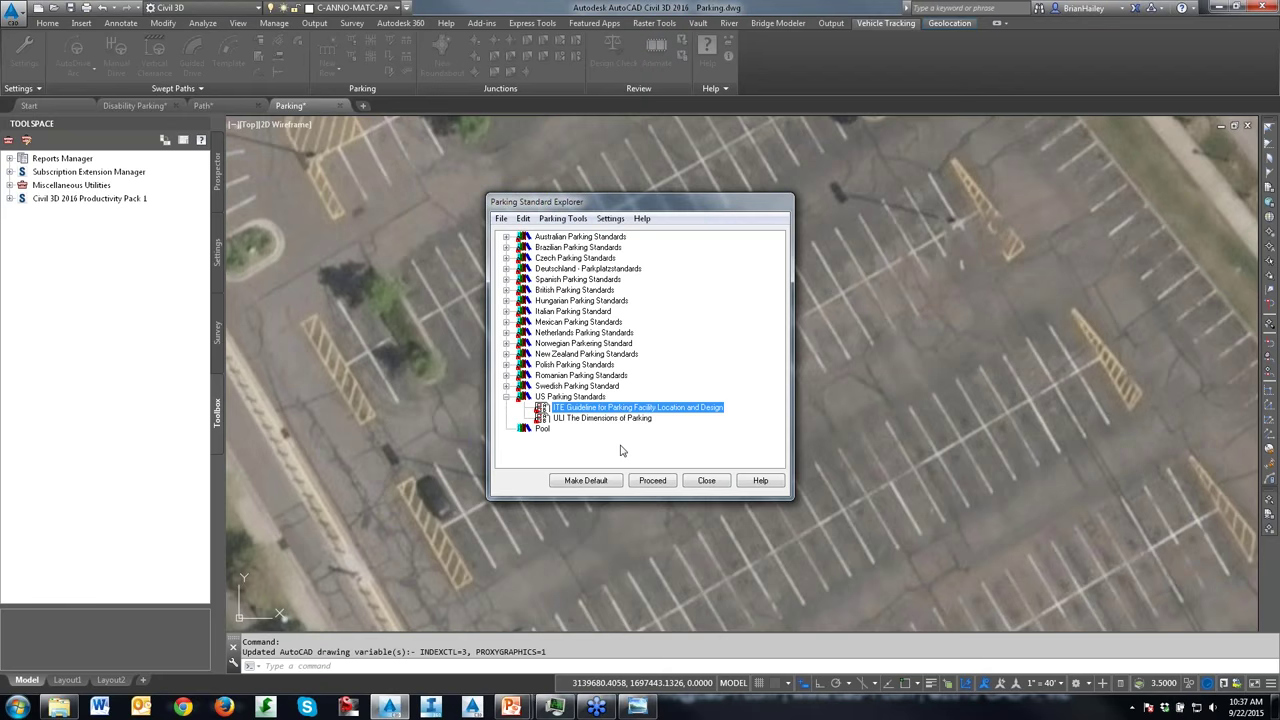
pyautogui.click(652, 481)
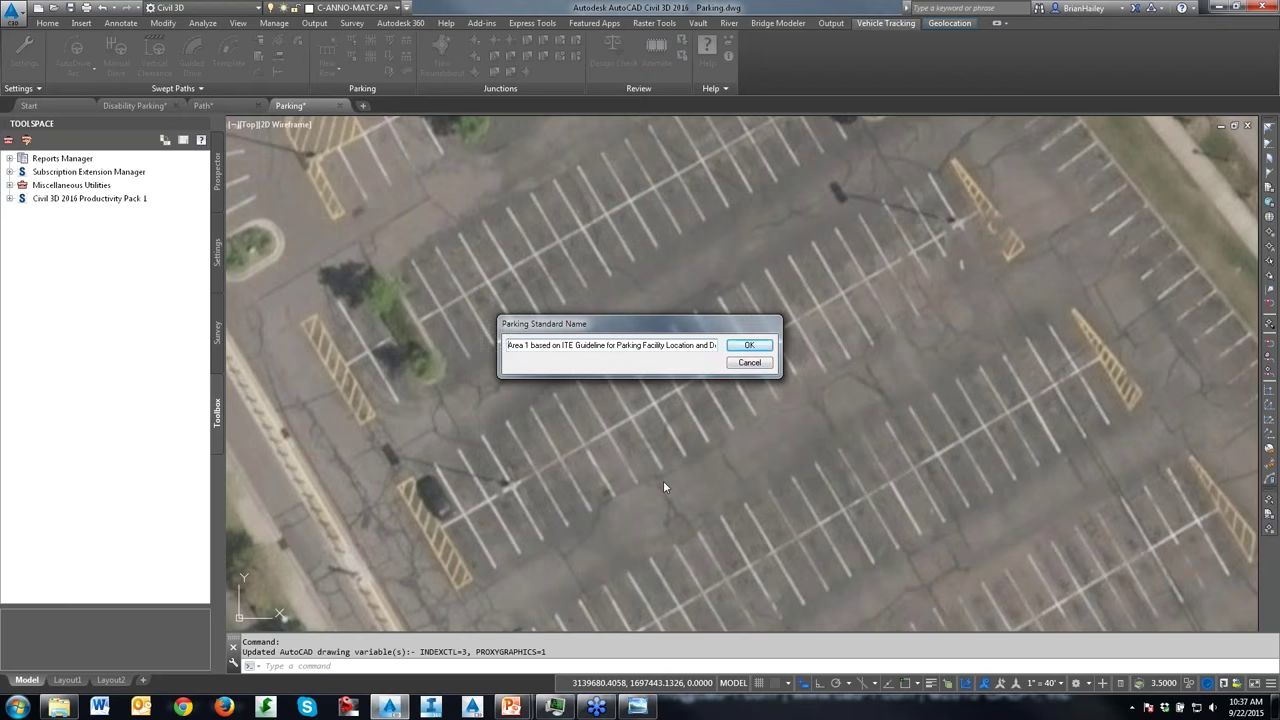
pyautogui.click(752, 346)
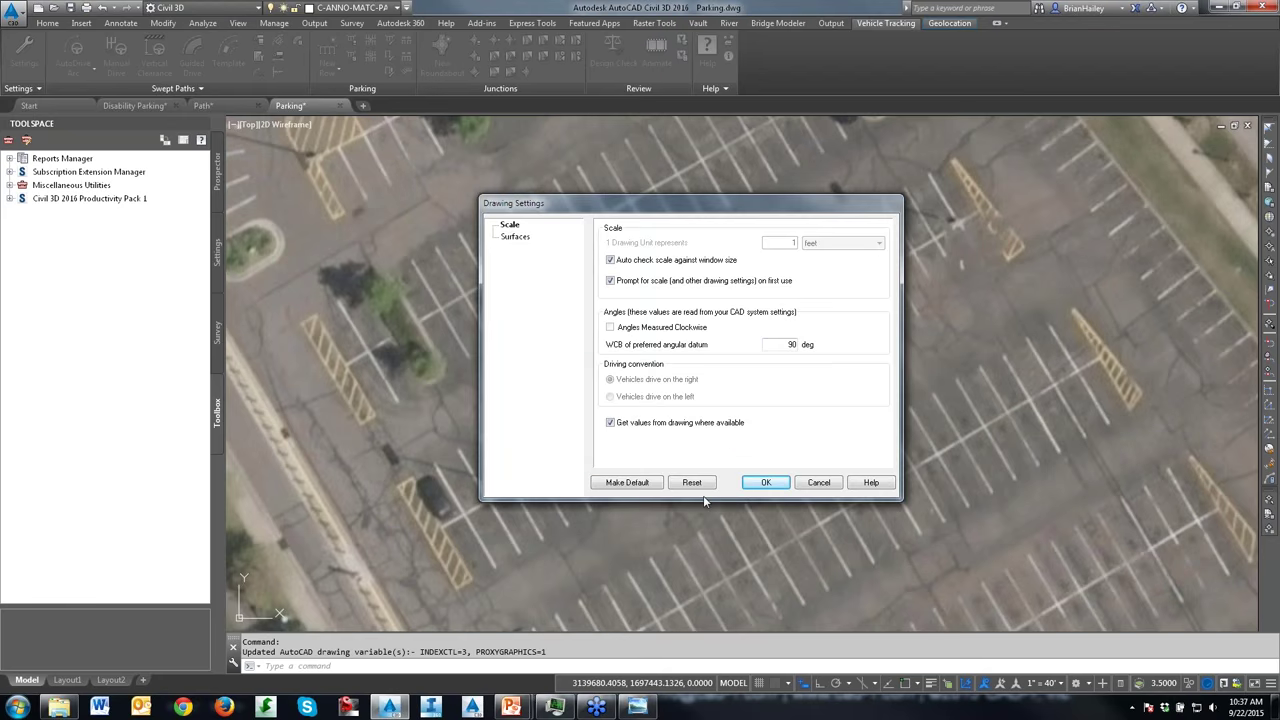
# Step: Review the surface settings and accept the drawing settings with the existing and final surfaces left undefined
pyautogui.click(515, 236)
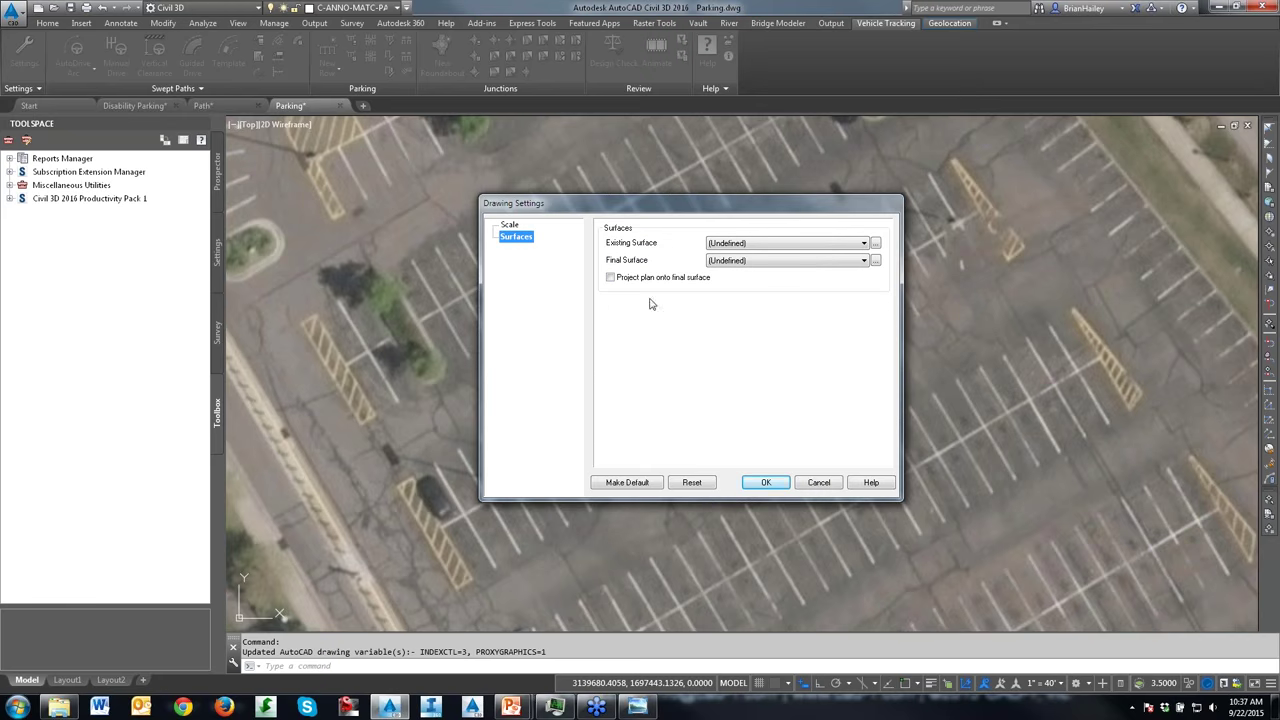
pyautogui.moveTo(620, 394); pyautogui.dragTo(616, 284)
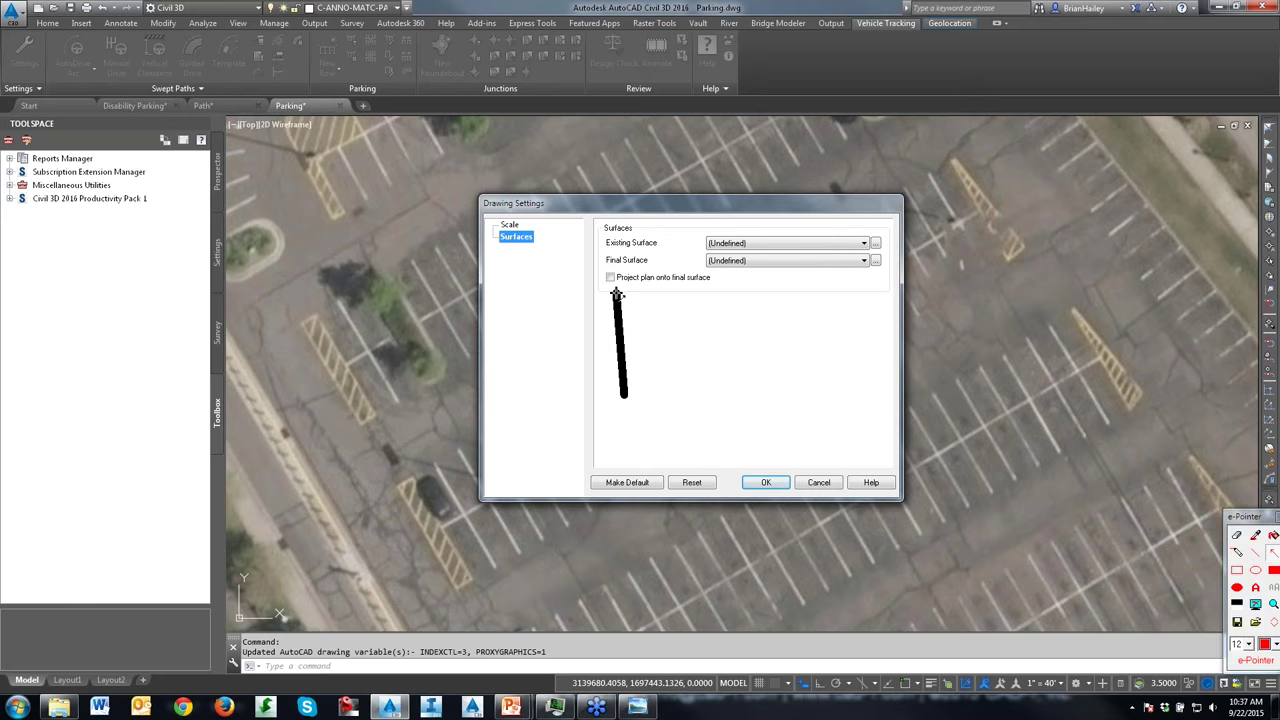
pyautogui.rightClick(750, 262)
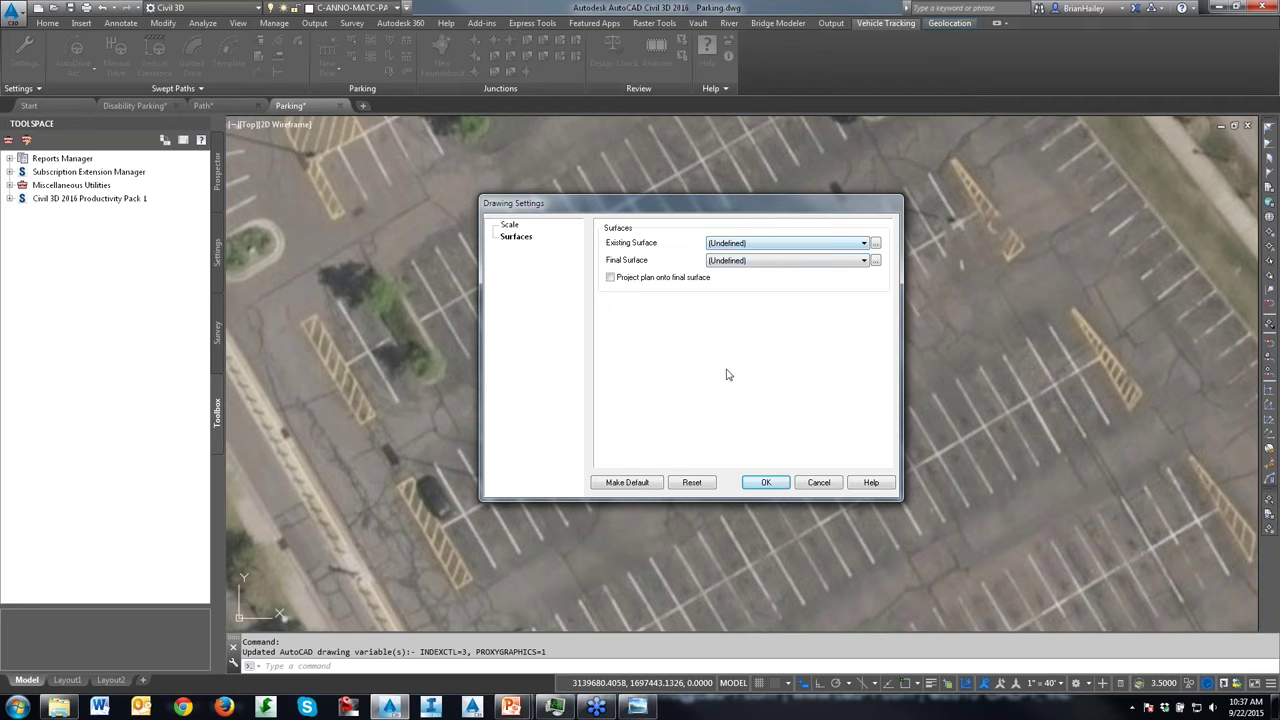
pyautogui.click(766, 483)
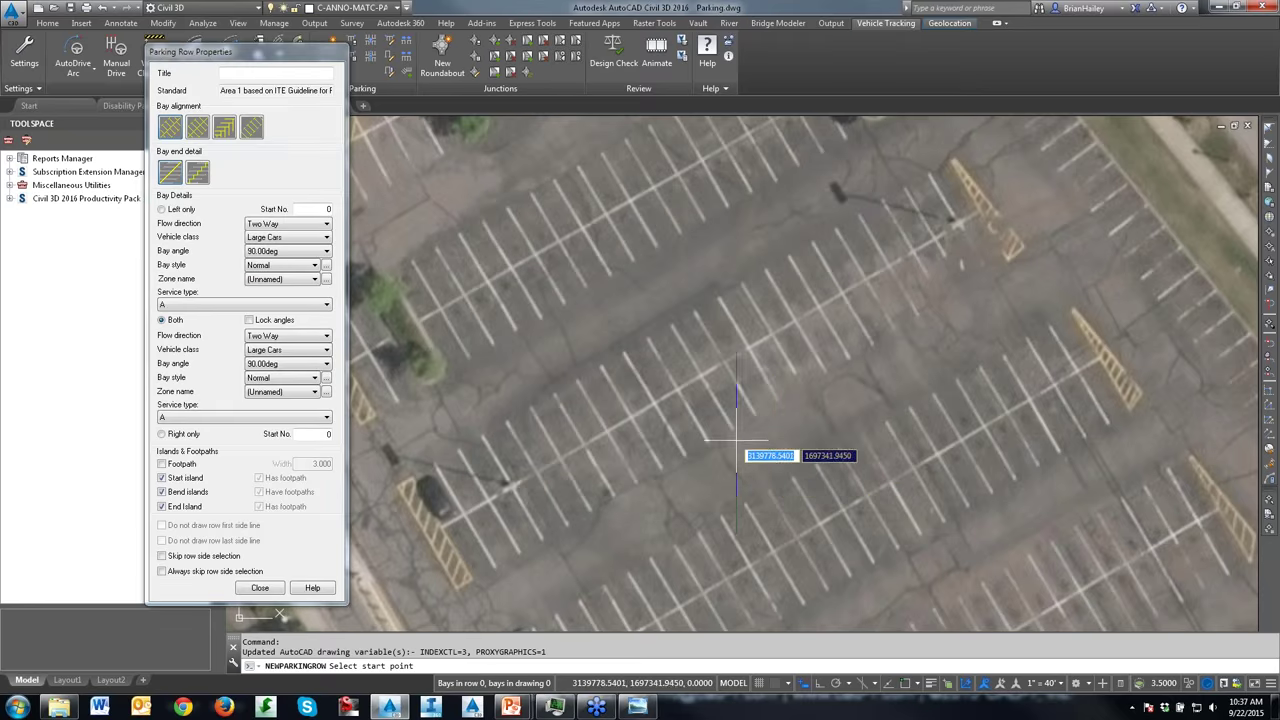
# Step: Turn on grid snap and start the parking row at the hatched southwest end of the middle striped row
pyautogui.moveTo(743, 400); pyautogui.dragTo(763, 388, button='middle')
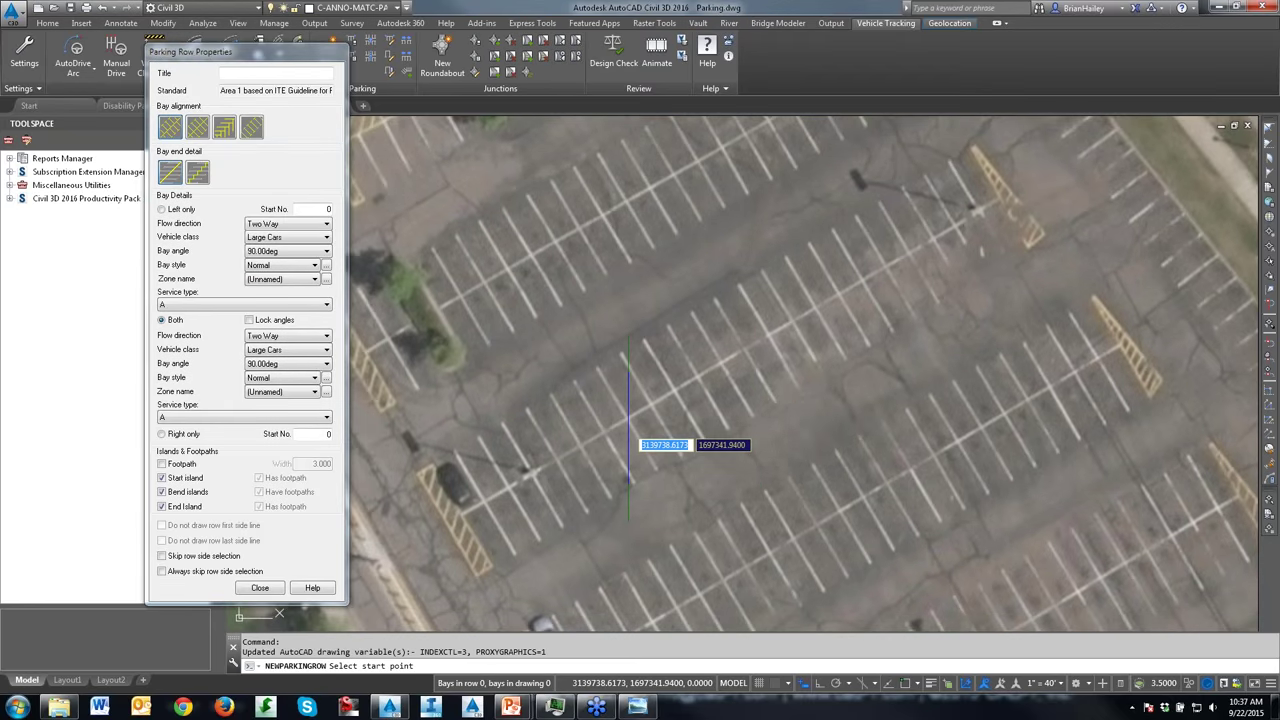
pyautogui.moveTo(648, 272); pyautogui.dragTo(328, 247)
pyautogui.moveTo(538, 322)
pyautogui.mouseDown()
pyautogui.moveTo(340, 336)
pyautogui.moveTo(318, 350)
pyautogui.mouseUp()
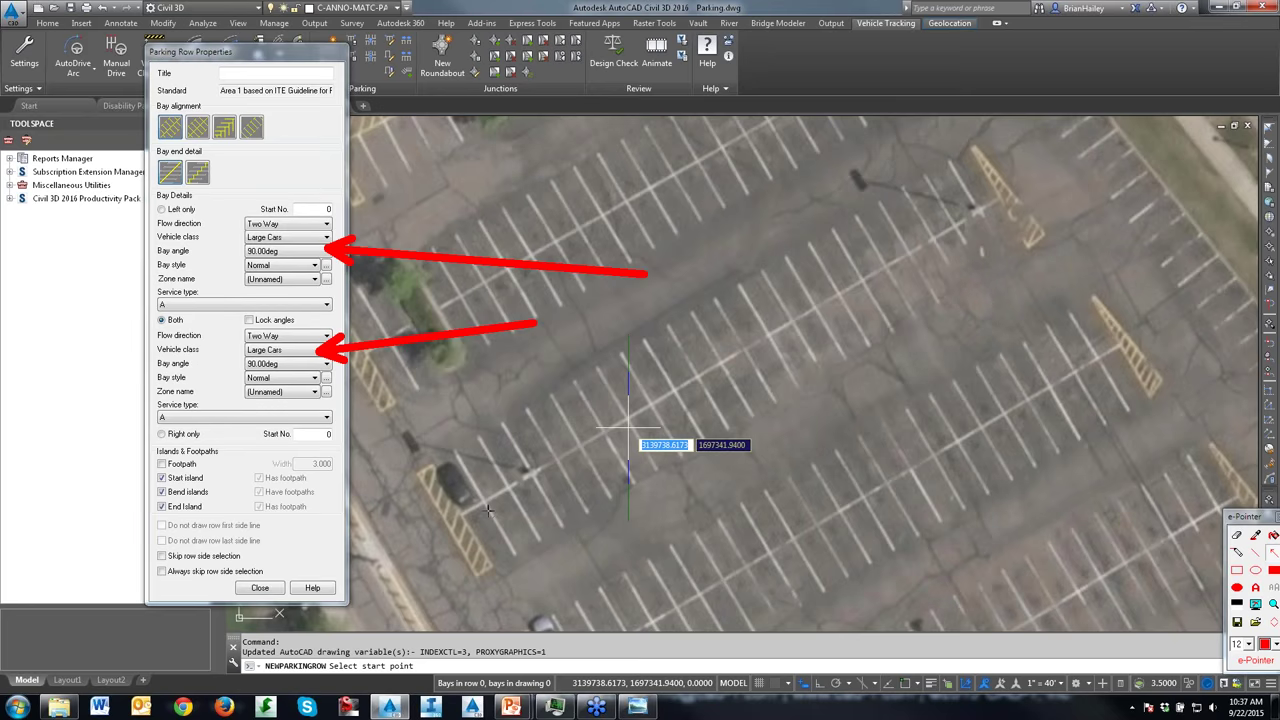
pyautogui.press('Escape')
pyautogui.press('F9')
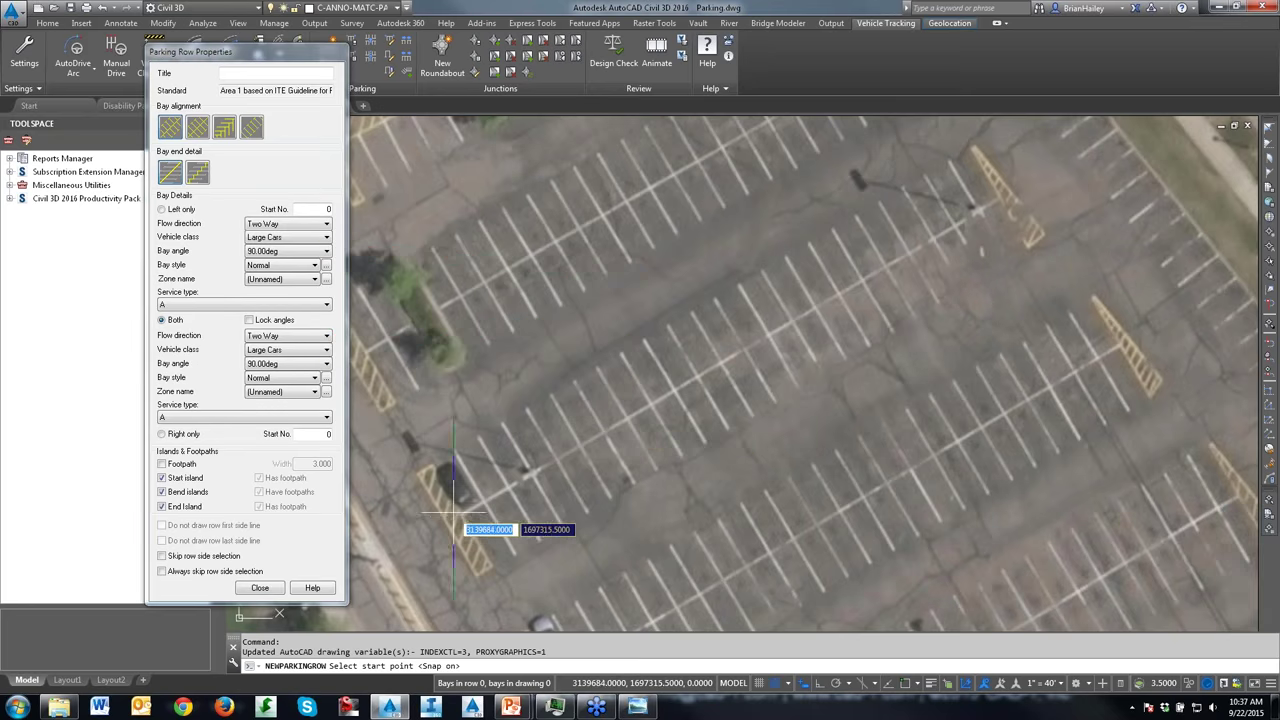
pyautogui.click(464, 516)
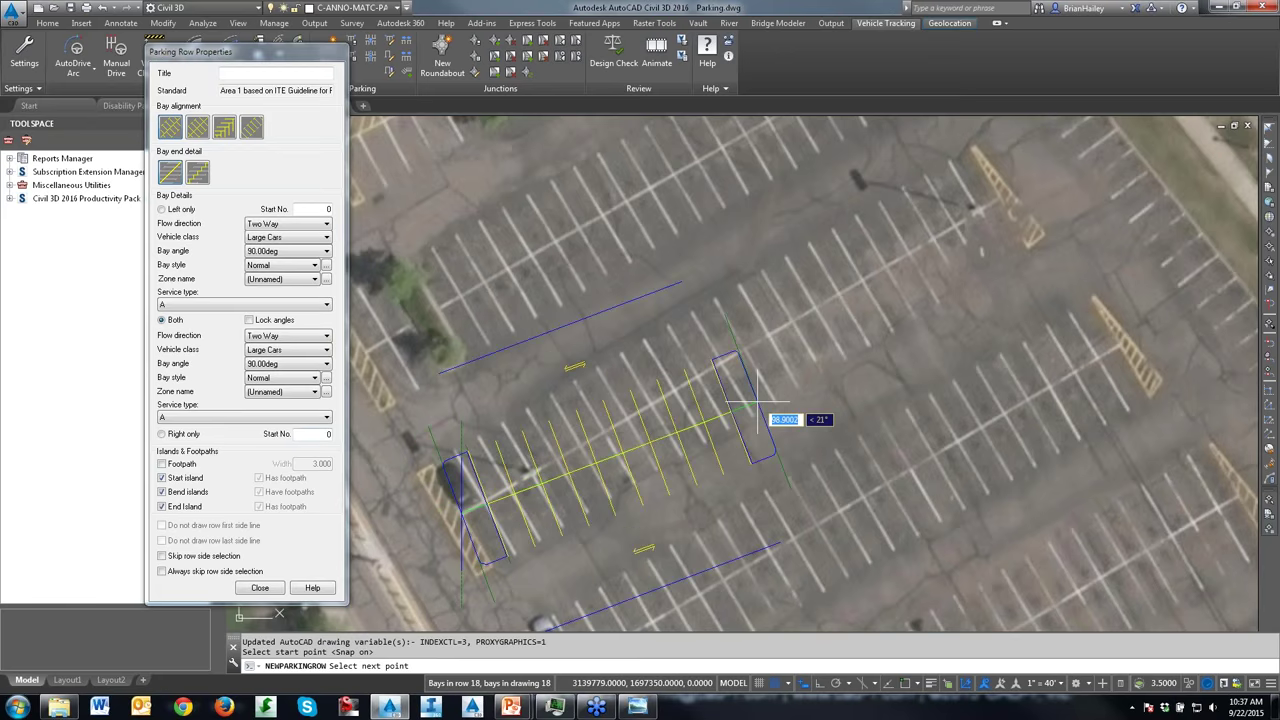
# Step: Finish the row at its northeast hatched end without start and end islands, keeping bays on both sides
pyautogui.click(163, 506)
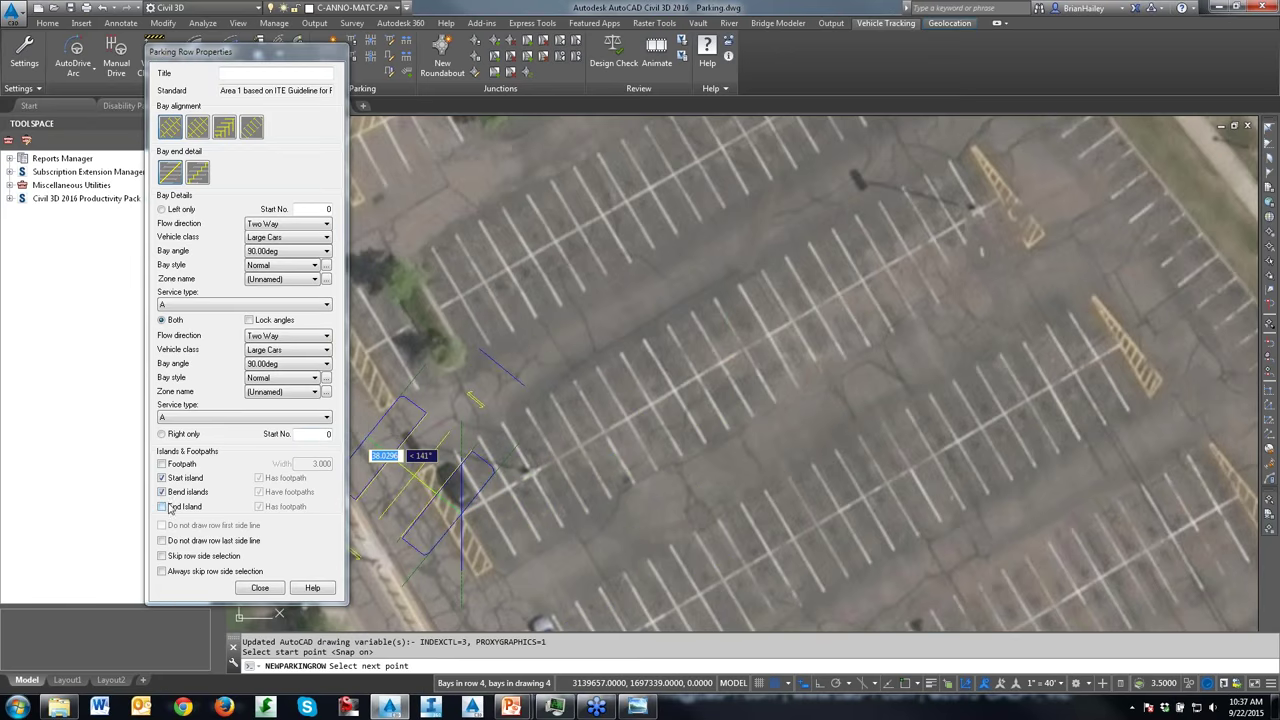
pyautogui.click(162, 478)
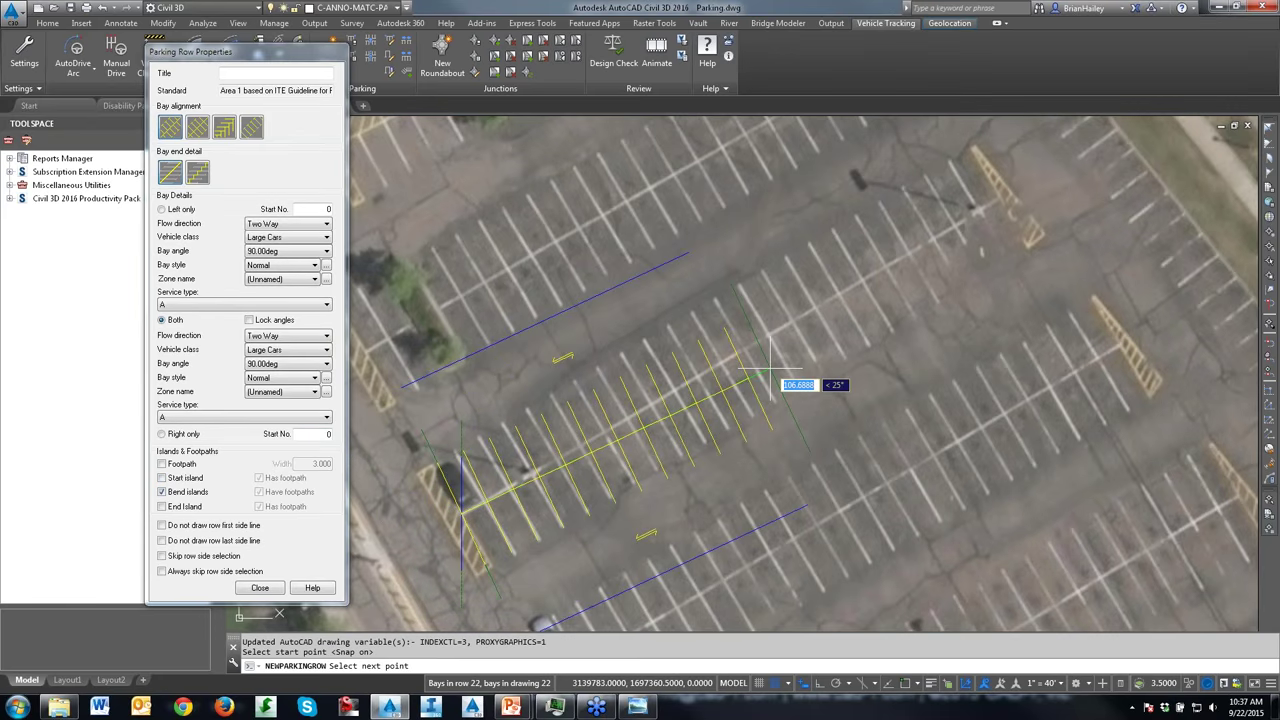
pyautogui.click(996, 203)
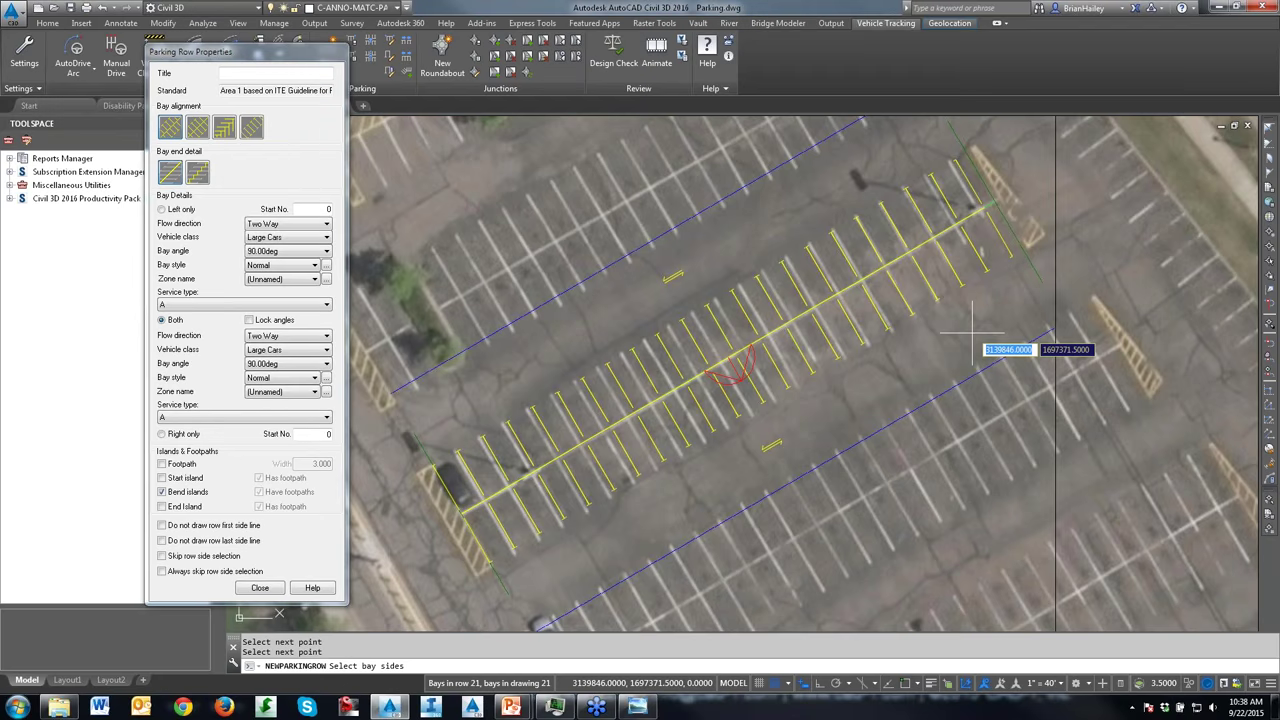
pyautogui.press('Return')
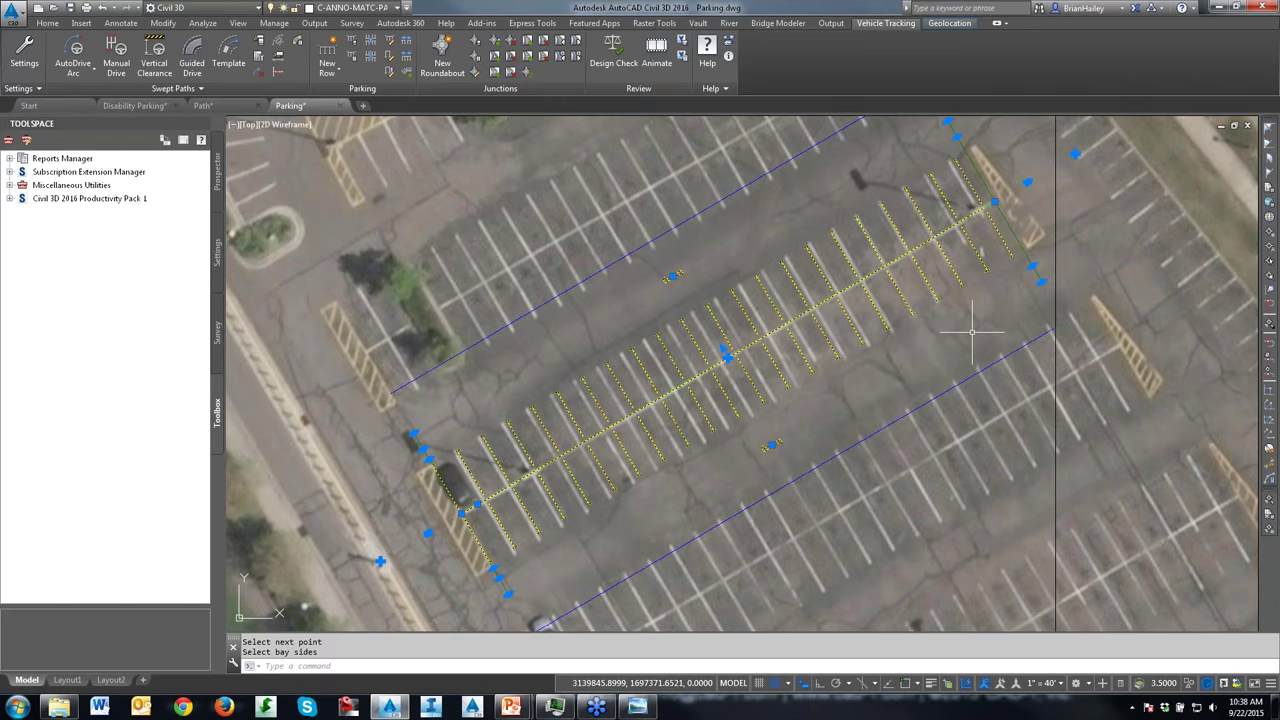
# Step: Draw a straight polyline along the parking lot's southeast edge, extending past the corner toward the street intersection
pyautogui.moveTo(971, 330); pyautogui.dragTo(865, 207, button='middle')
pyautogui.scroll(-6, 870, 485)
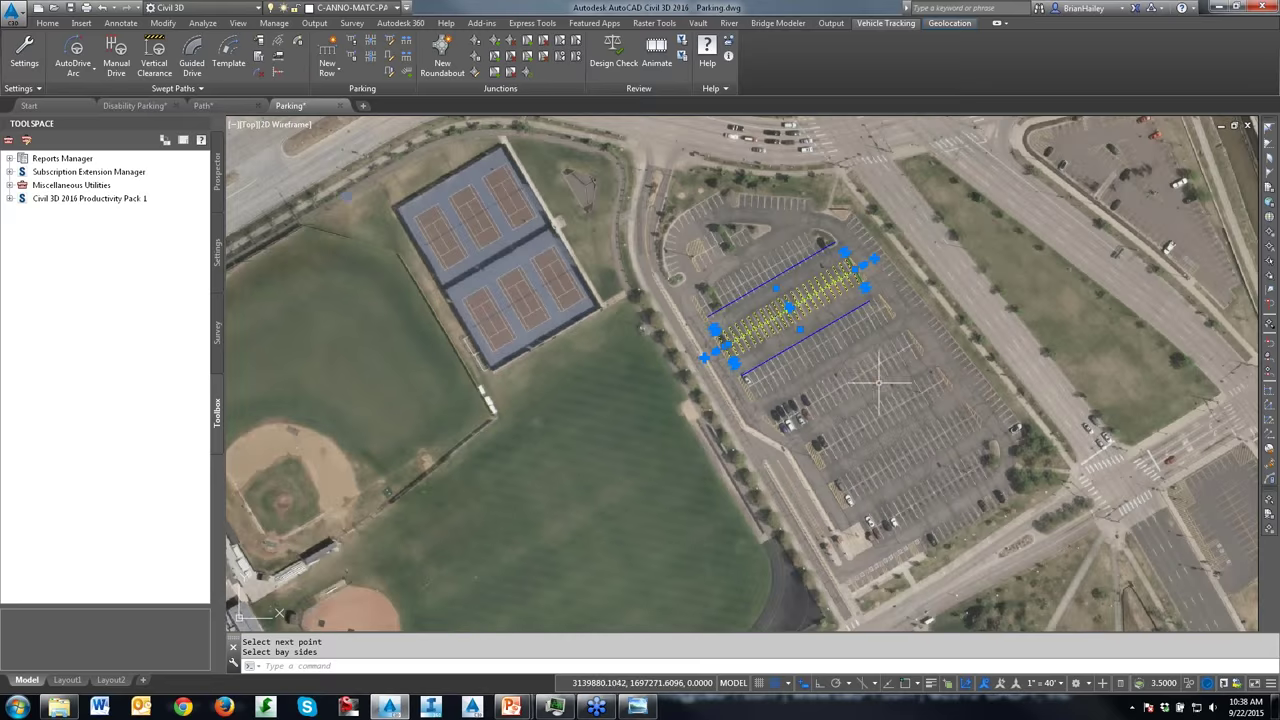
pyautogui.scroll(2, 870, 485)
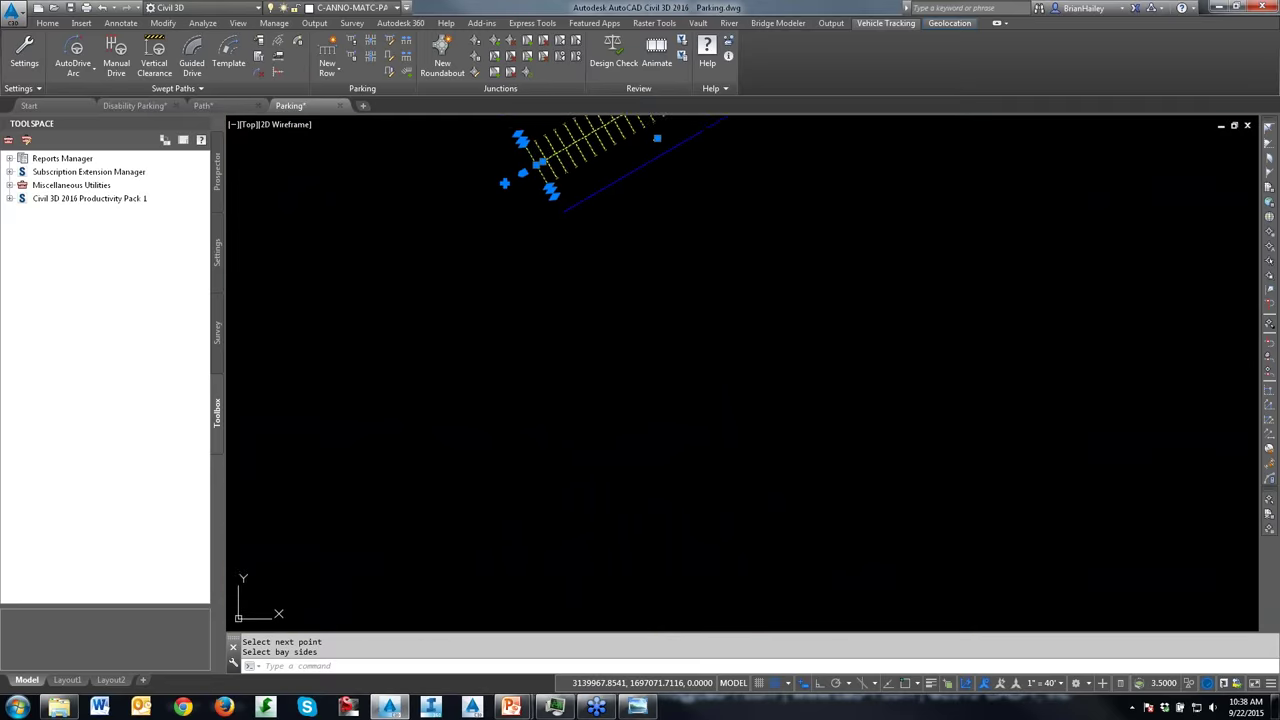
pyautogui.write('pl')
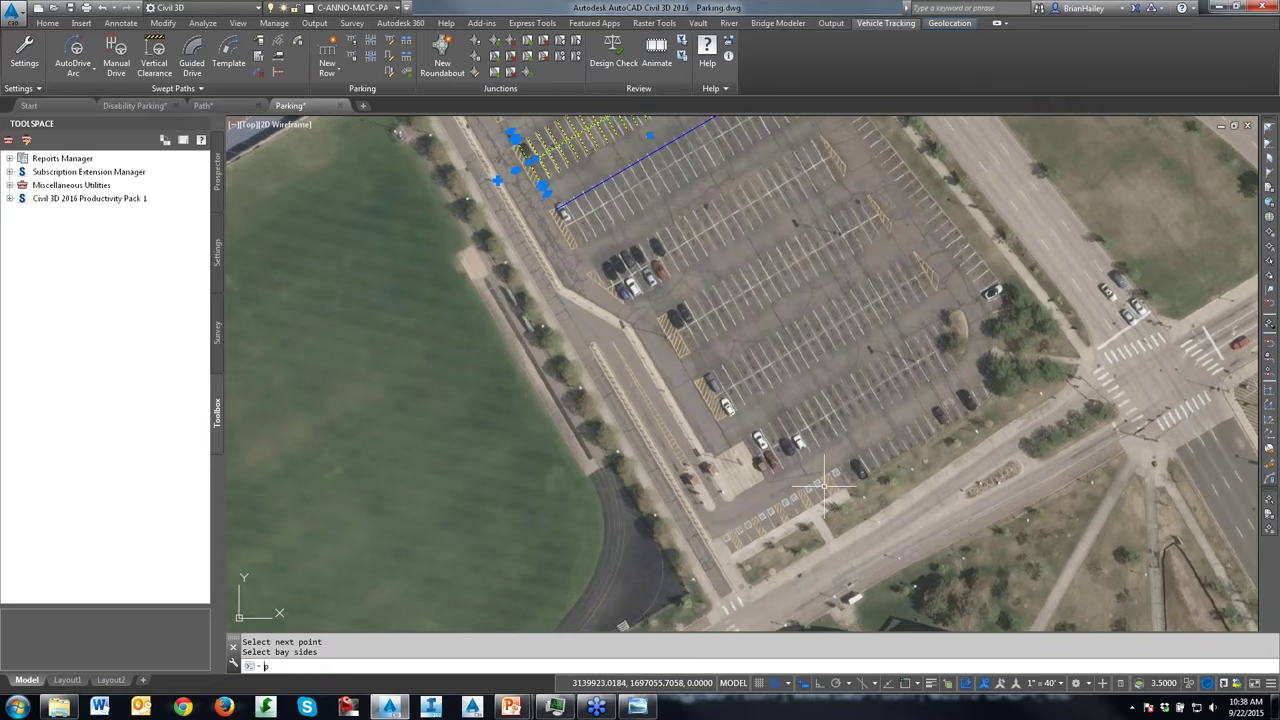
pyautogui.press('Return')
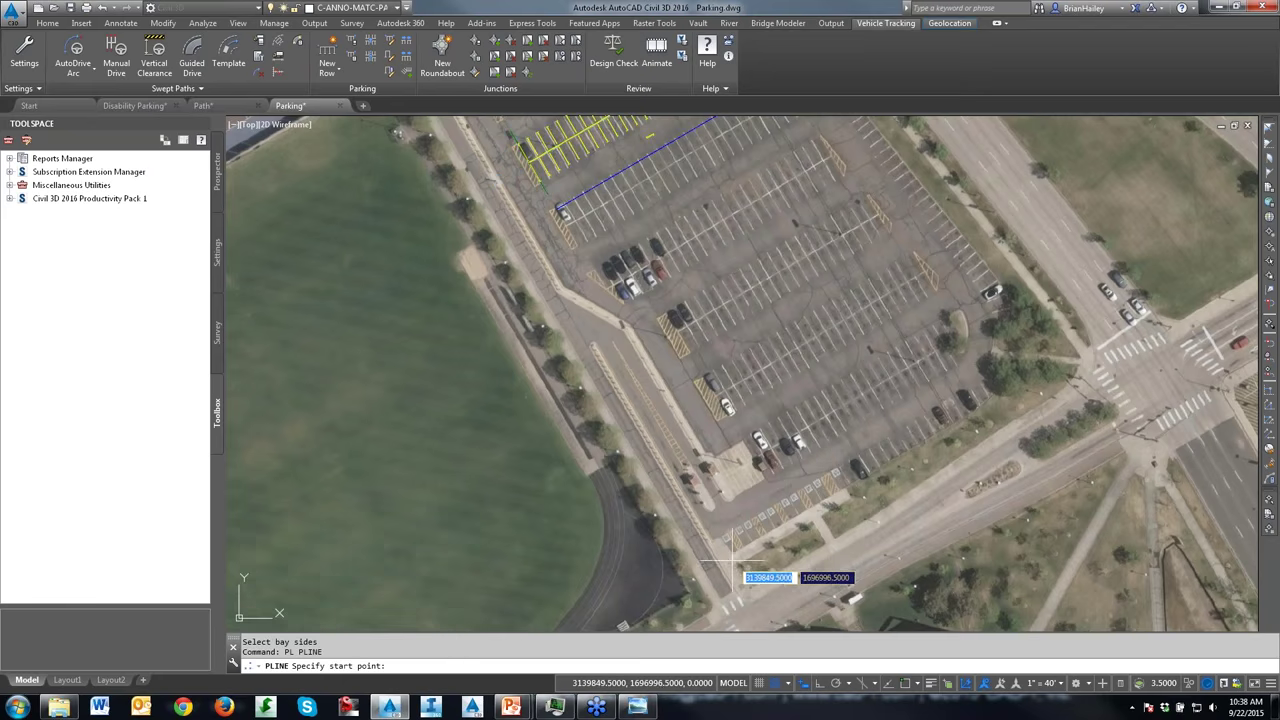
pyautogui.click(731, 552)
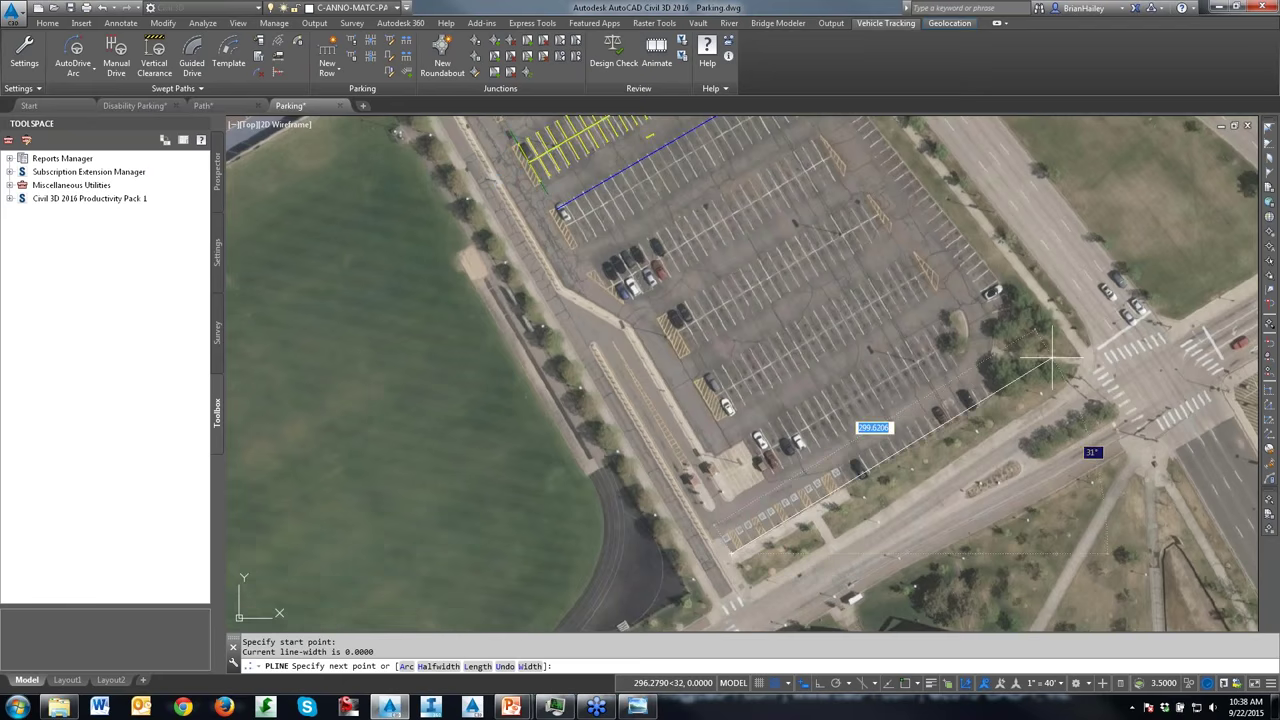
pyautogui.click(1105, 345)
pyautogui.press('Return')
# Step: Draw a second polyline along the lot's northeast edge from its north end until it crosses the first polyline
pyautogui.press('Return')
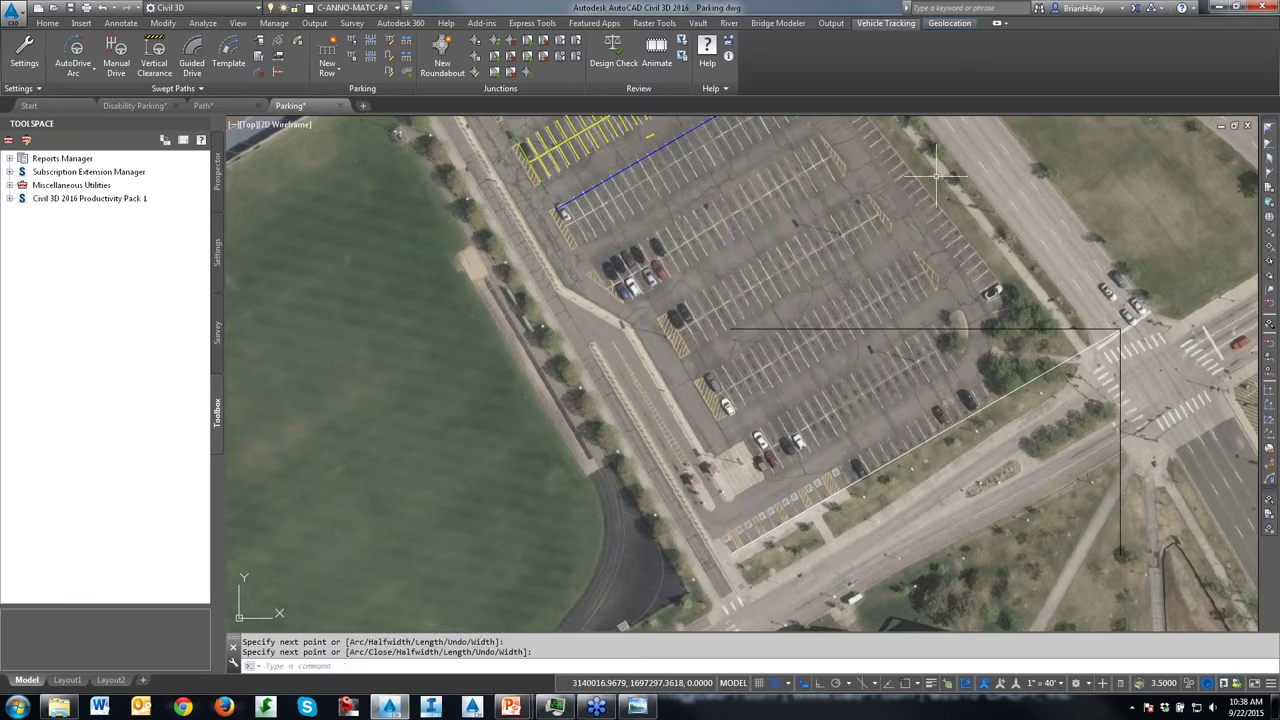
pyautogui.moveTo(943, 163); pyautogui.dragTo(1034, 374, button='middle')
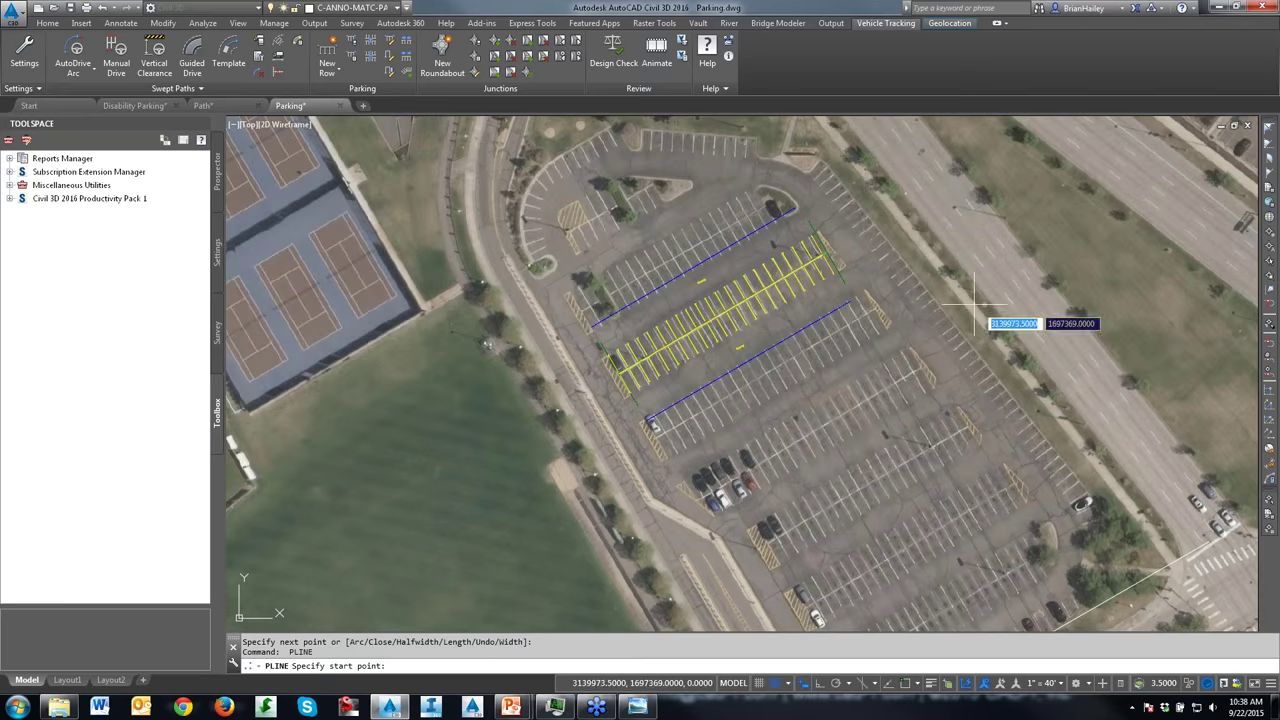
pyautogui.click(835, 170)
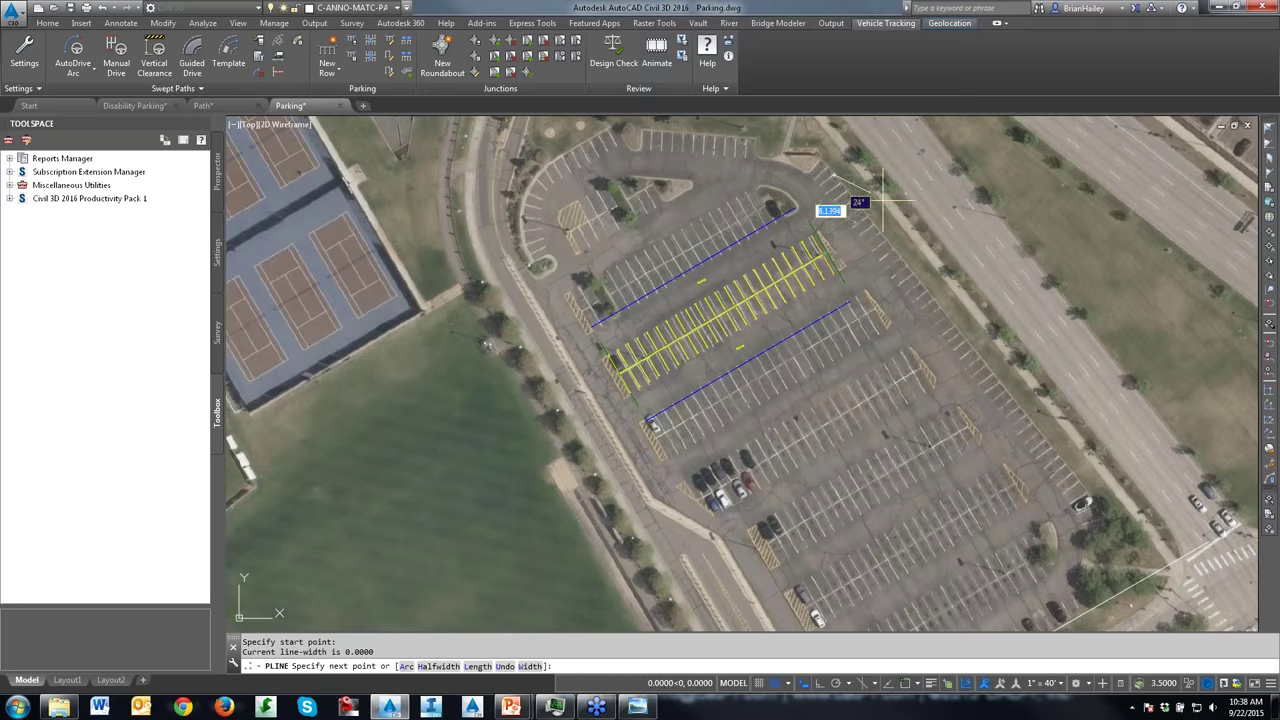
pyautogui.moveTo(1010, 412); pyautogui.dragTo(878, 282, button='middle')
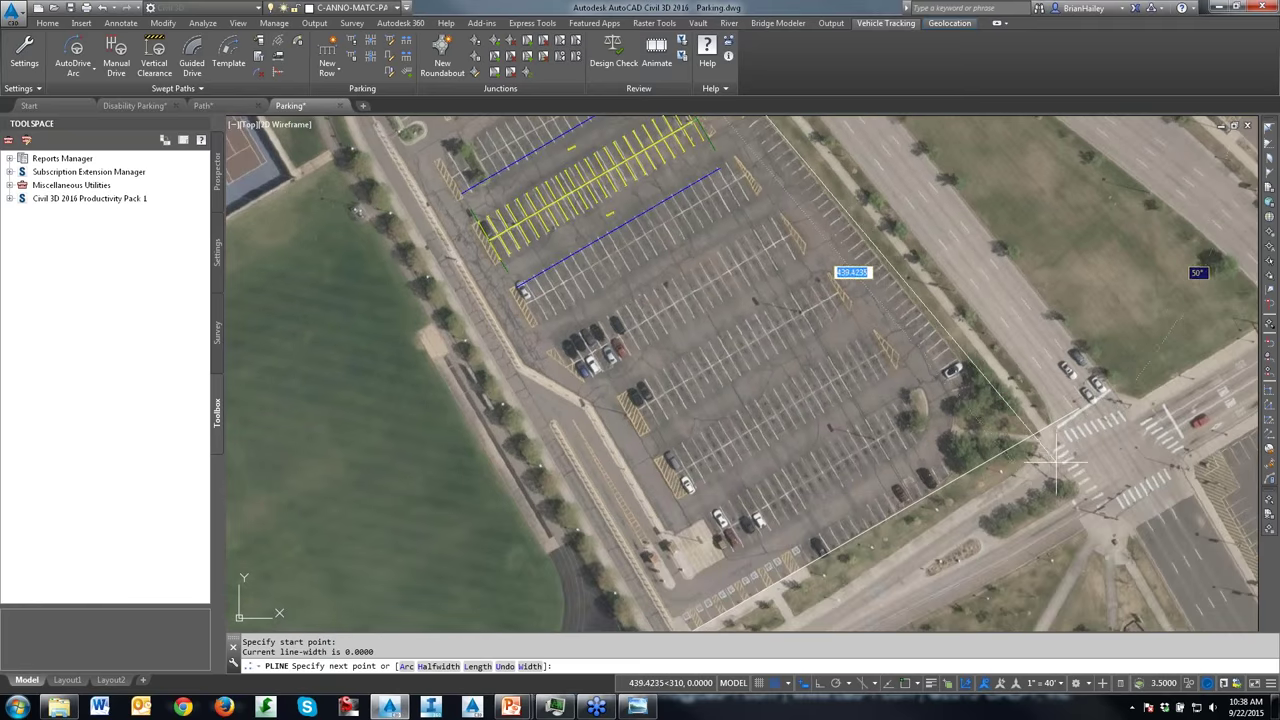
pyautogui.click(1055, 478)
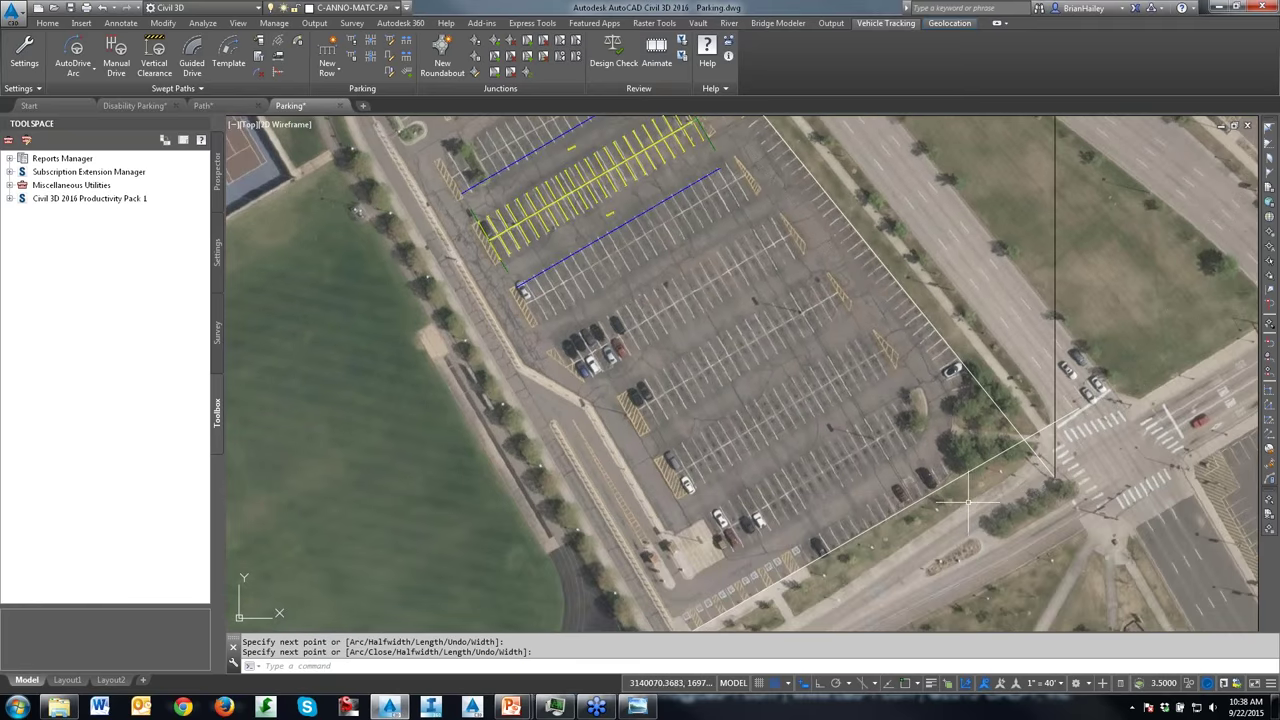
# Step: Fillet the two boundary polylines at the lot's east corner with a picked radius of about 49.42
pyautogui.write('f')
pyautogui.press('Return')
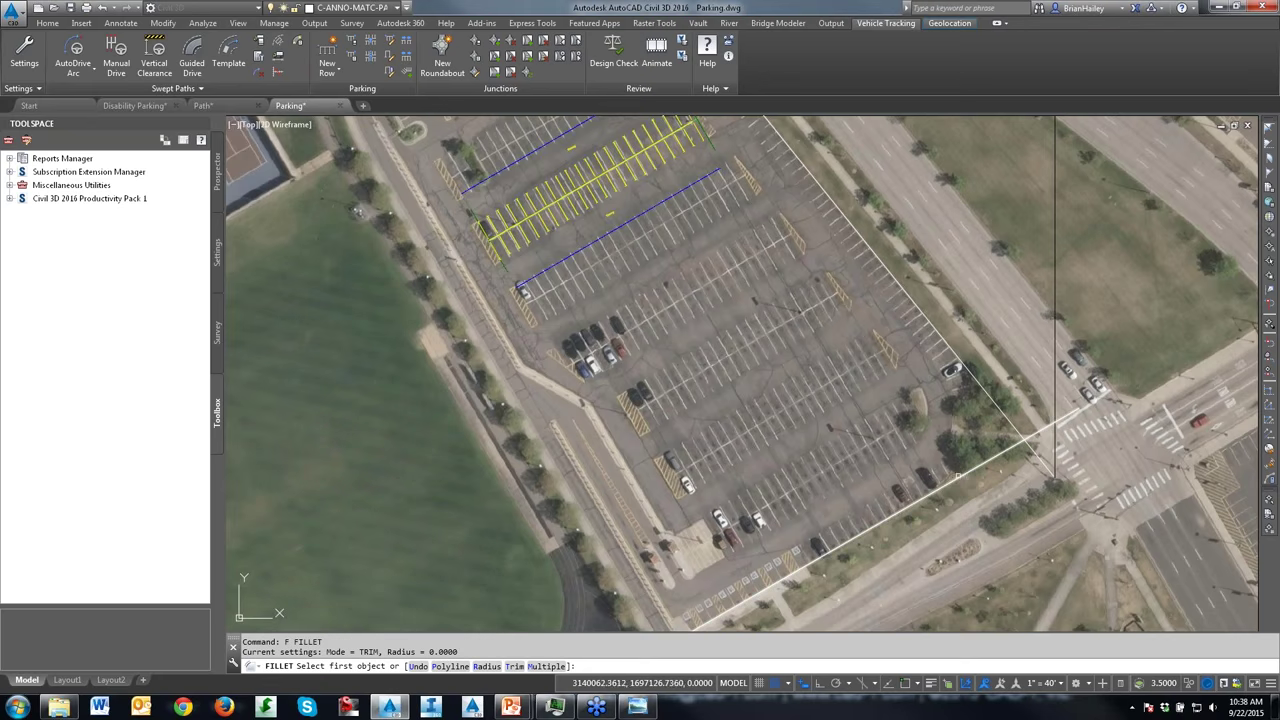
pyautogui.write('r')
pyautogui.press('Return')
pyautogui.click(960, 455)
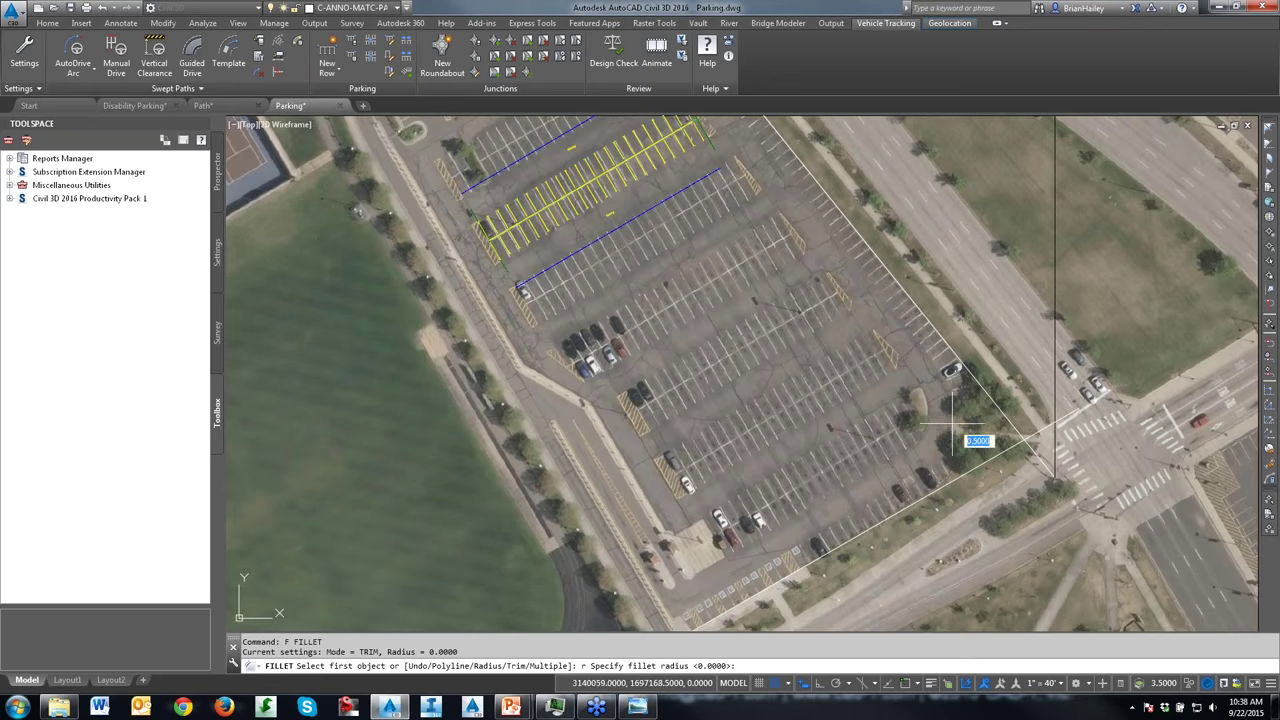
pyautogui.click(951, 432)
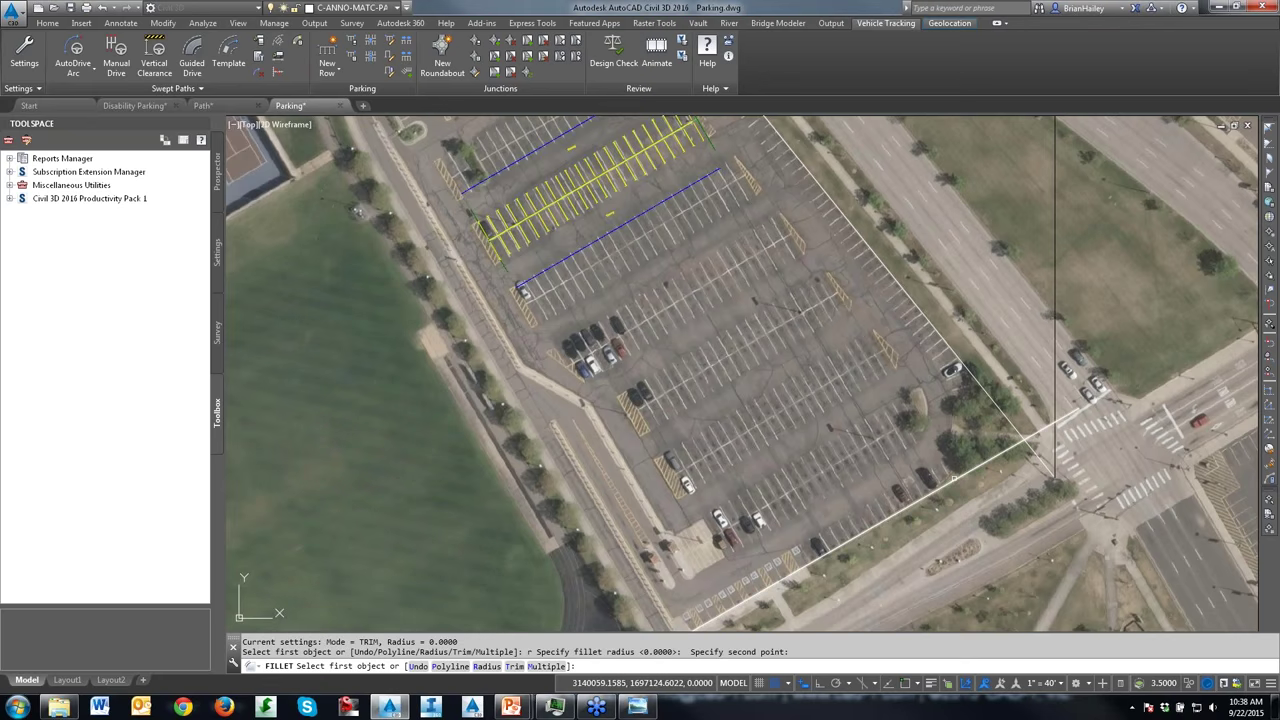
pyautogui.click(955, 482)
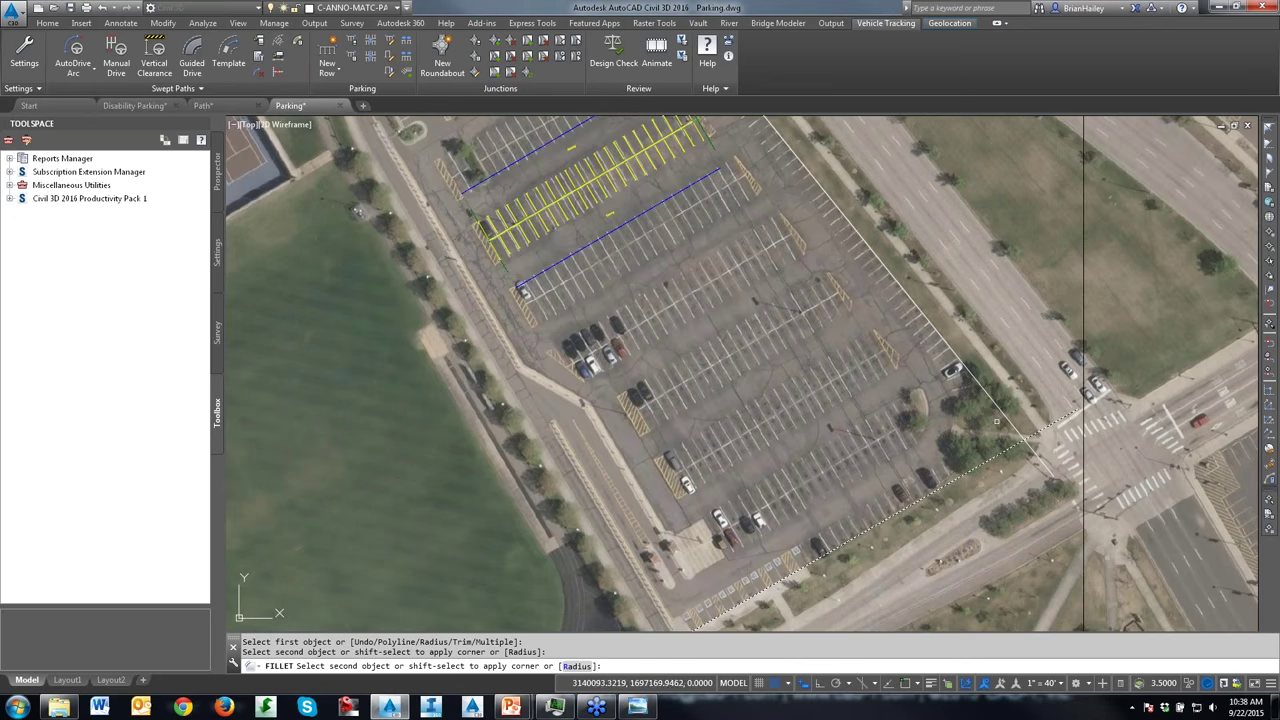
pyautogui.click(985, 400)
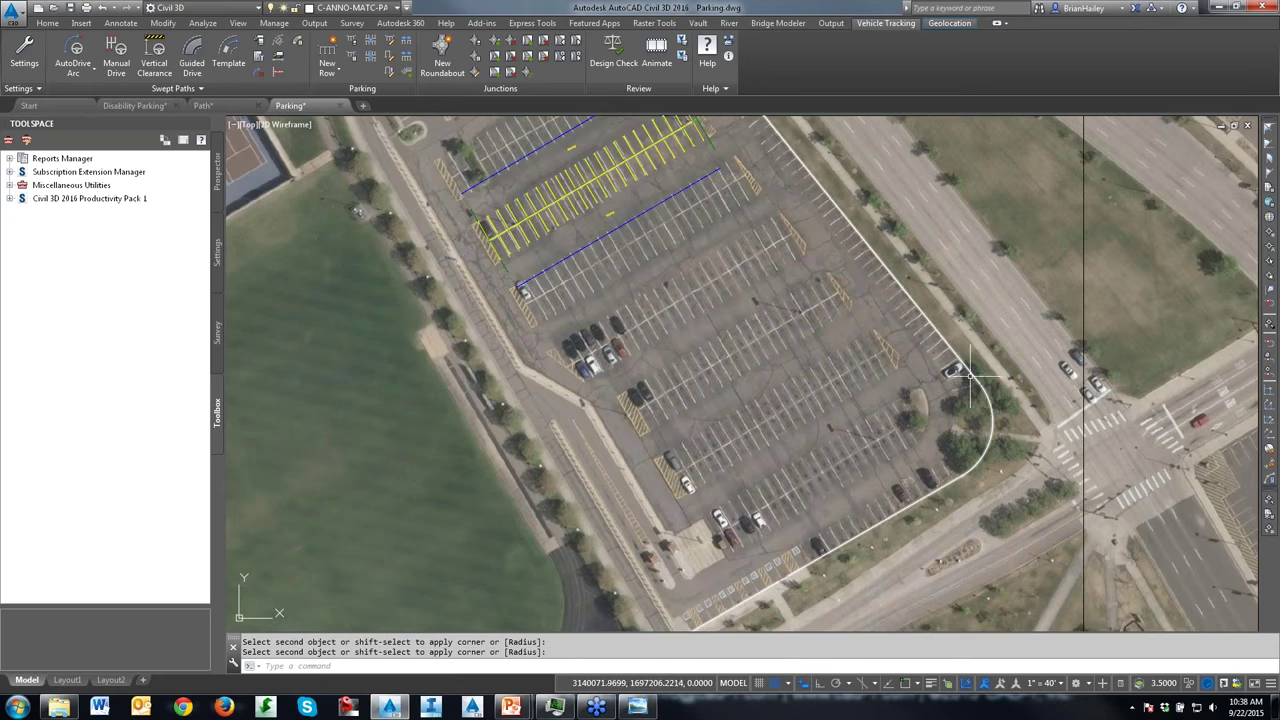
# Step: Explode the filleted boundary polyline into separate lines and a corner arc
pyautogui.click(990, 450)
pyautogui.write('x')
pyautogui.press('Return')
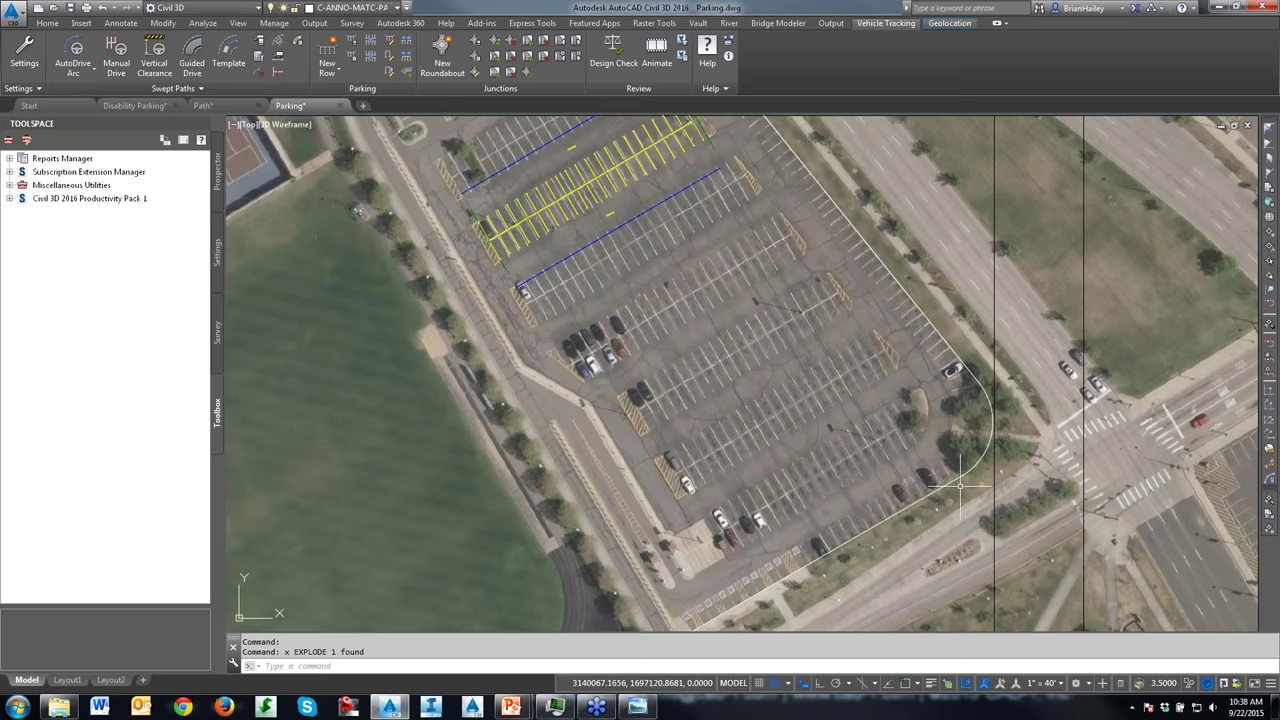
# Step: Fillet the two boundary lines with radius 0 to form a sharp corner, keeping the separate arc
pyautogui.write('f')
pyautogui.press('Return')
pyautogui.write('r')
pyautogui.press('Return')
pyautogui.write('0')
pyautogui.press('Return')
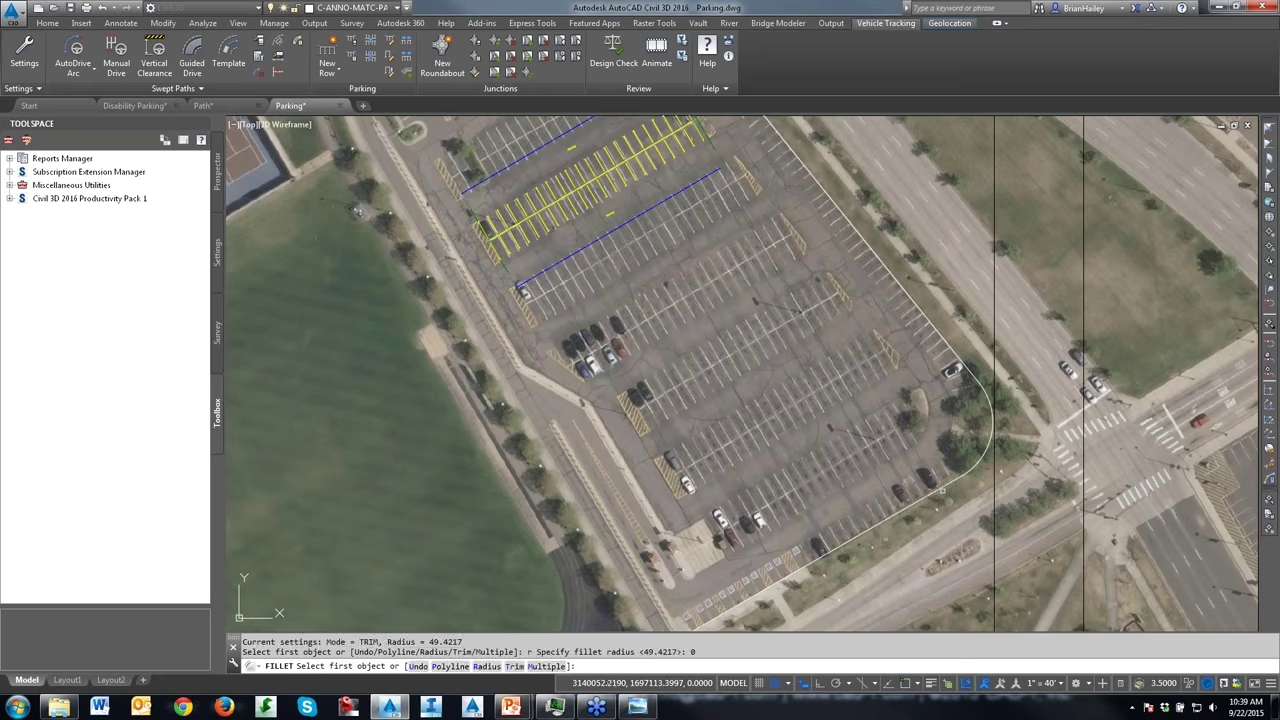
pyautogui.click(945, 488)
pyautogui.click(945, 352)
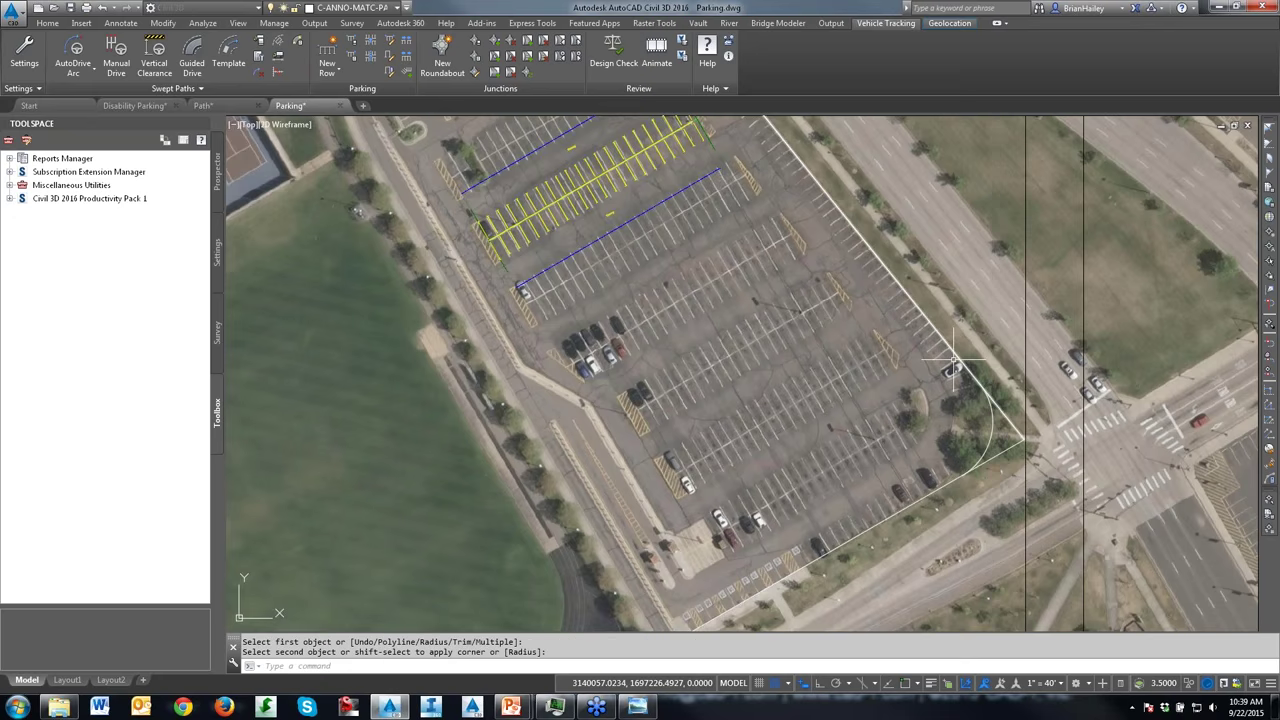
pyautogui.press('Return')
pyautogui.press('Escape')
# Step: Try to stretch the corner arc, using the endpoint at the sharp boundary corner as base point
pyautogui.write('s')
pyautogui.press('Return')
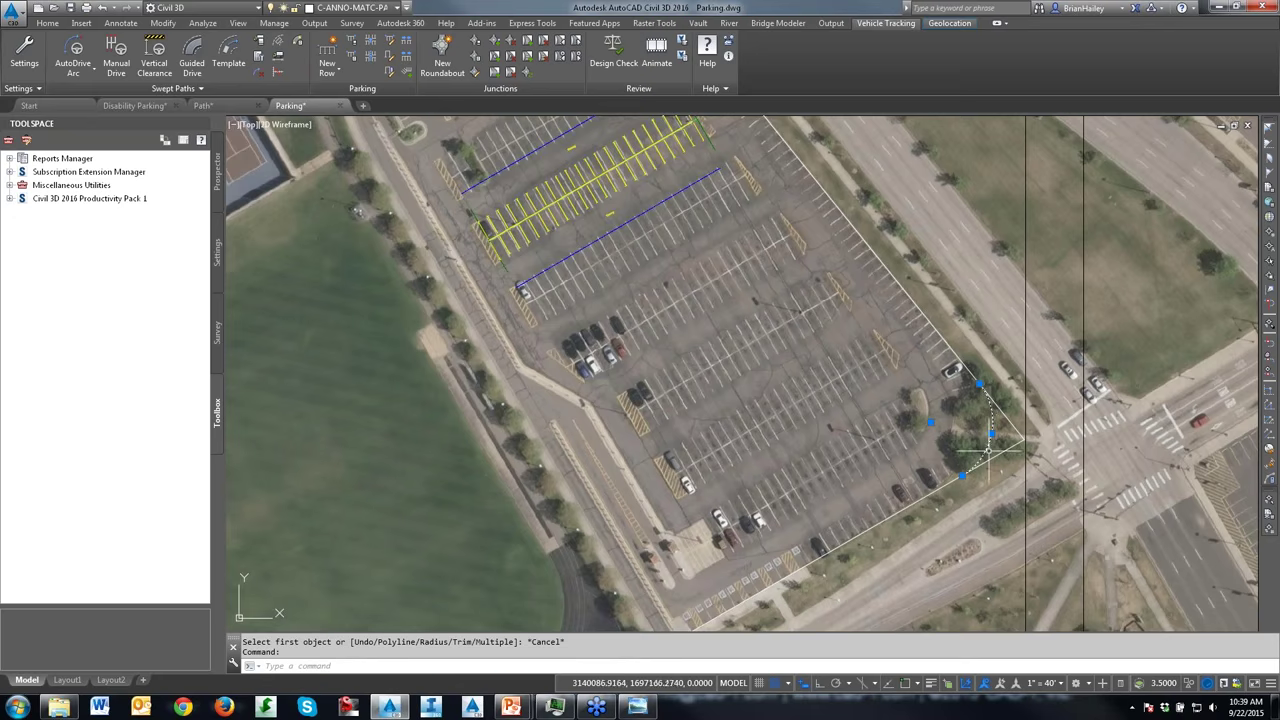
pyautogui.click(993, 436)
pyautogui.press('Return')
pyautogui.keyDown('shift'); pyautogui.rightClick(1025, 450); pyautogui.keyUp('shift')
pyautogui.click(1060, 216)
pyautogui.click(1025, 450)
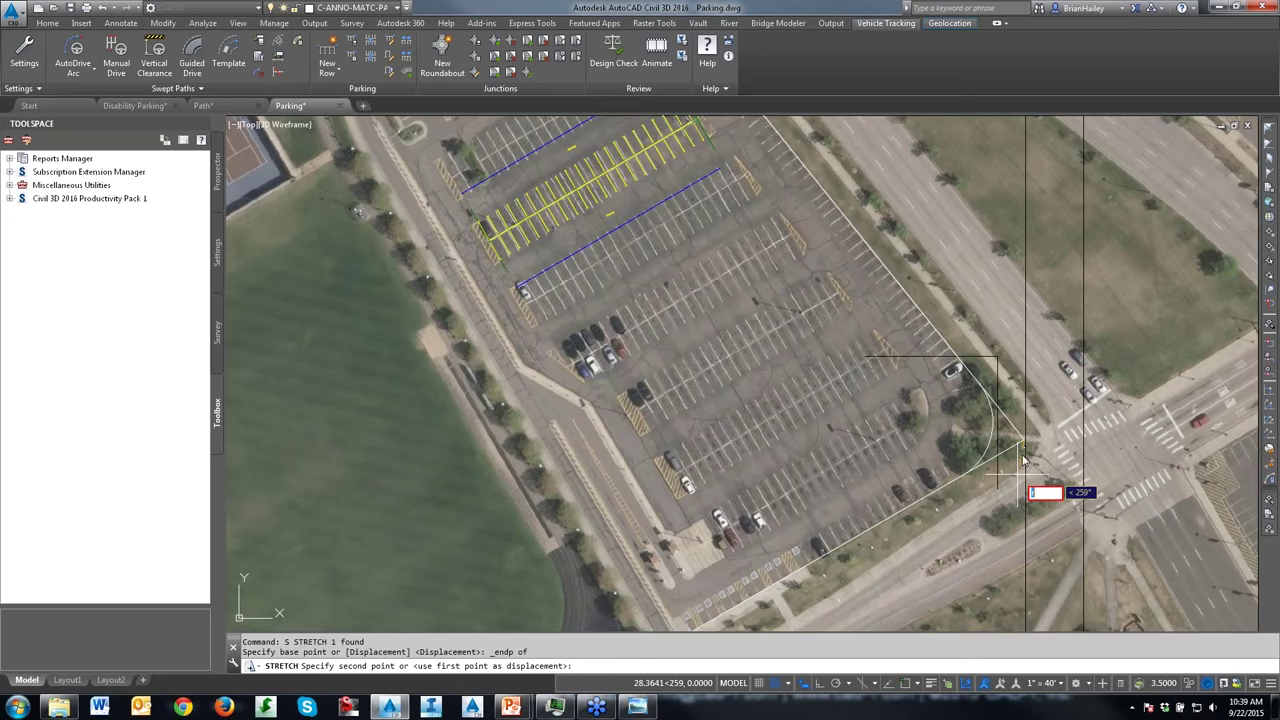
pyautogui.click(1015, 466)
# Step: Scale the arc about the sharp boundary corner by reference, from the corner-to-arc-end distance to a new length of about 88.7
pyautogui.click(1005, 460)
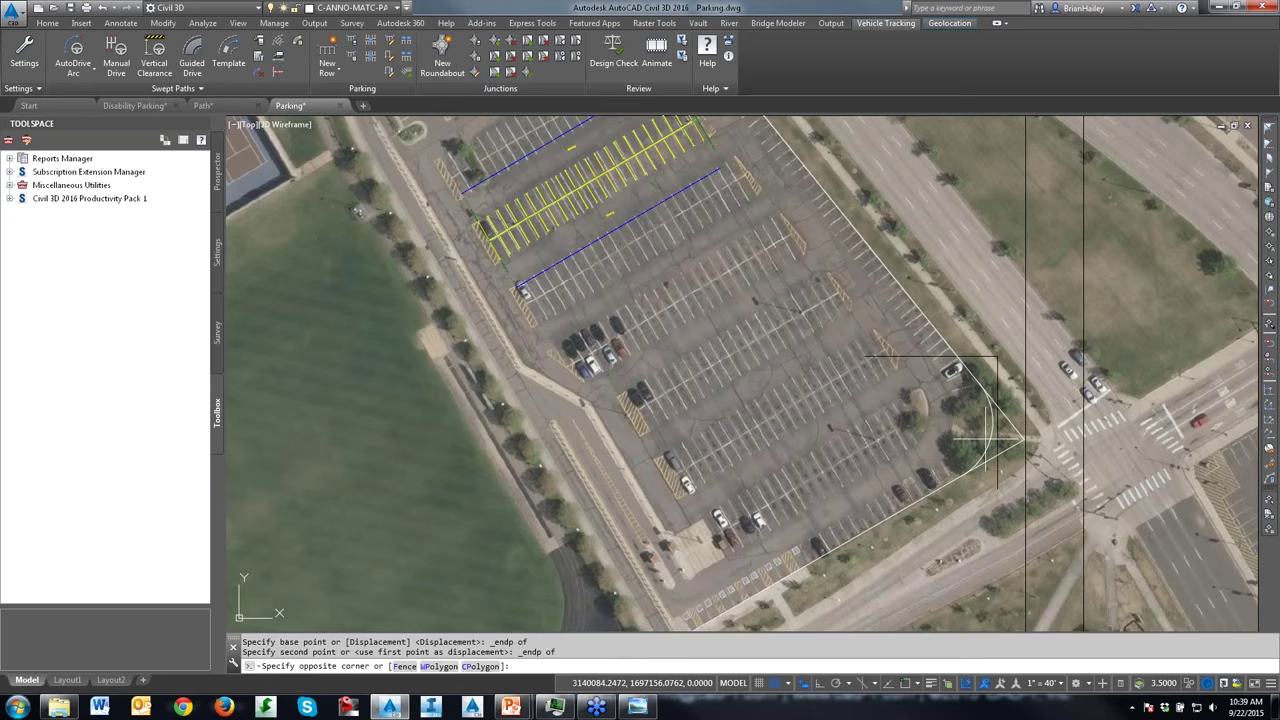
pyautogui.click(975, 425)
pyautogui.write('sc')
pyautogui.press('Return')
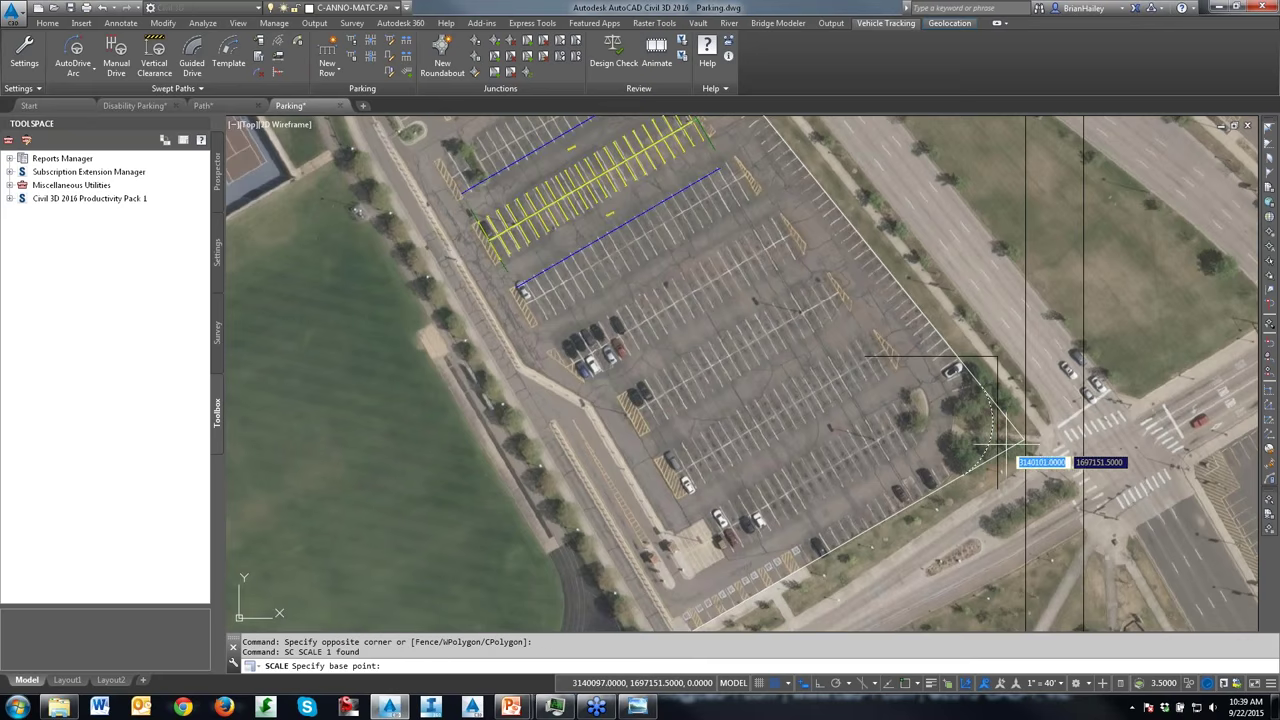
pyautogui.keyDown('shift'); pyautogui.rightClick(1008, 452); pyautogui.keyUp('shift')
pyautogui.click(1046, 213)
pyautogui.click(1023, 445)
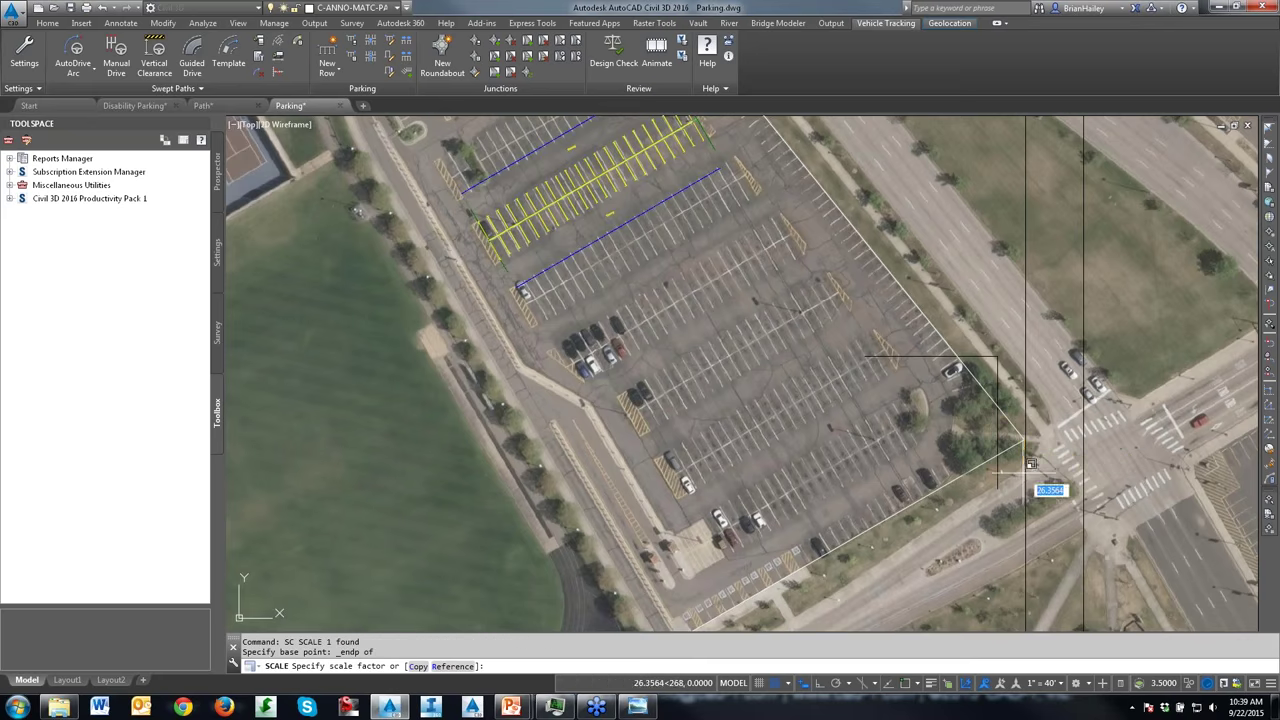
pyautogui.write('r')
pyautogui.press('Return')
pyautogui.click(1022, 446)
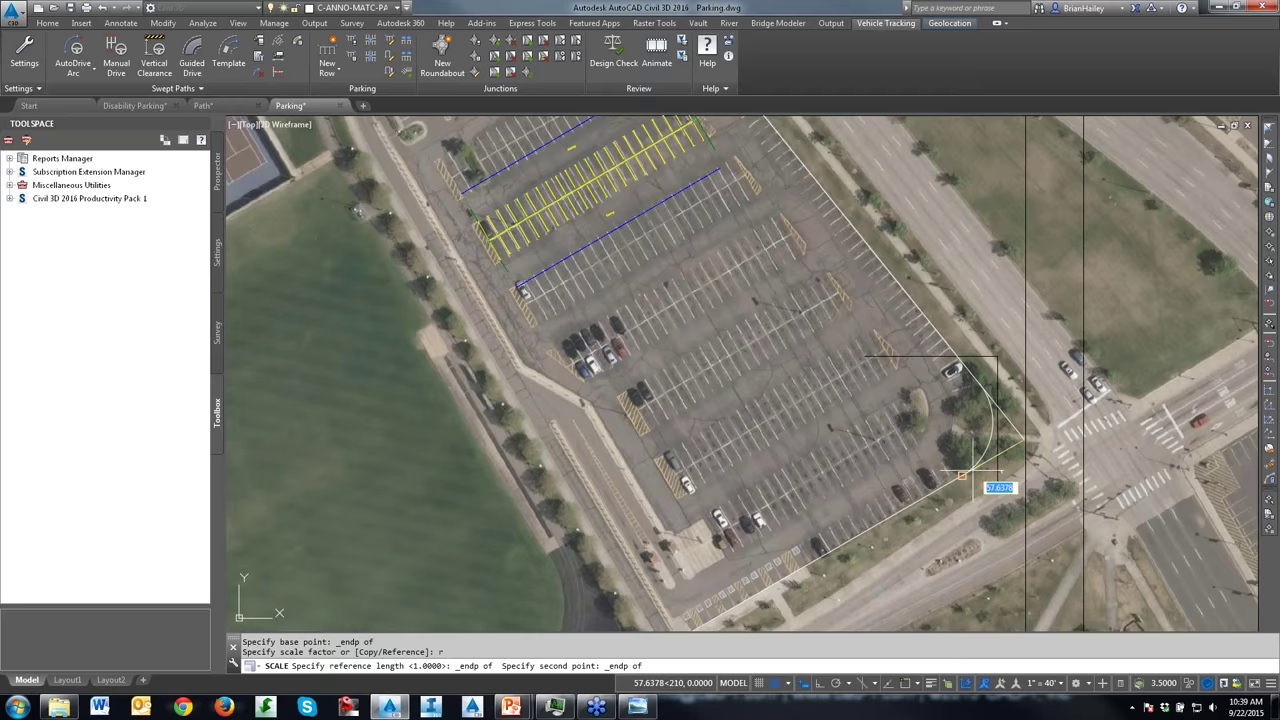
pyautogui.click(966, 471)
pyautogui.scroll(5, 966, 471)
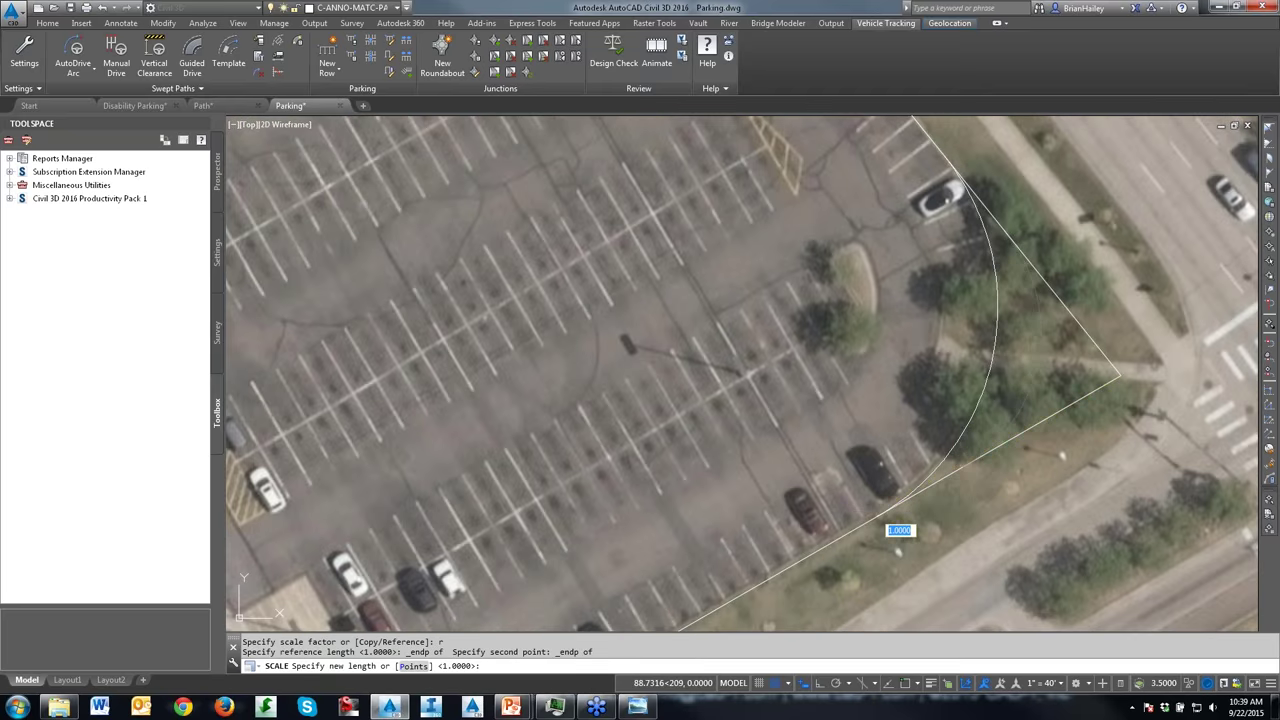
pyautogui.click(886, 504)
pyautogui.scroll(-4, 925, 460)
pyautogui.press('Escape')
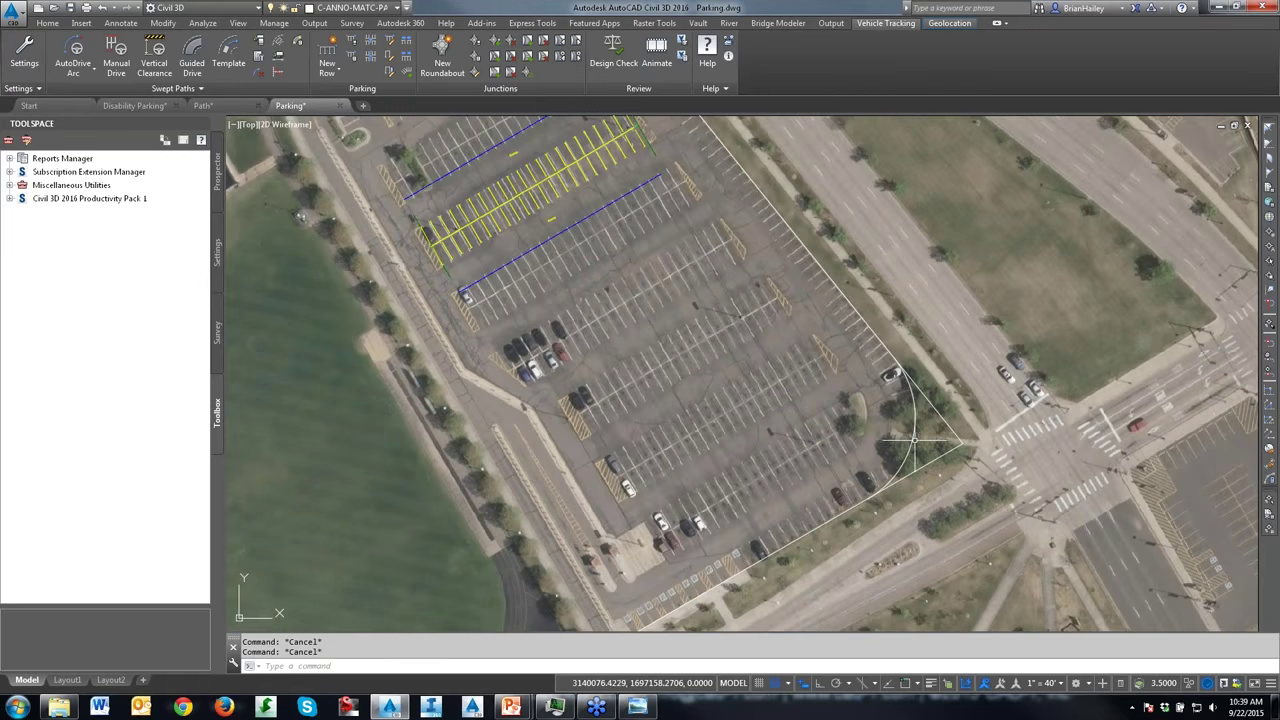
# Step: Measure the scaled corner arc's radius from its center to a point on the arc
pyautogui.click(912, 468)
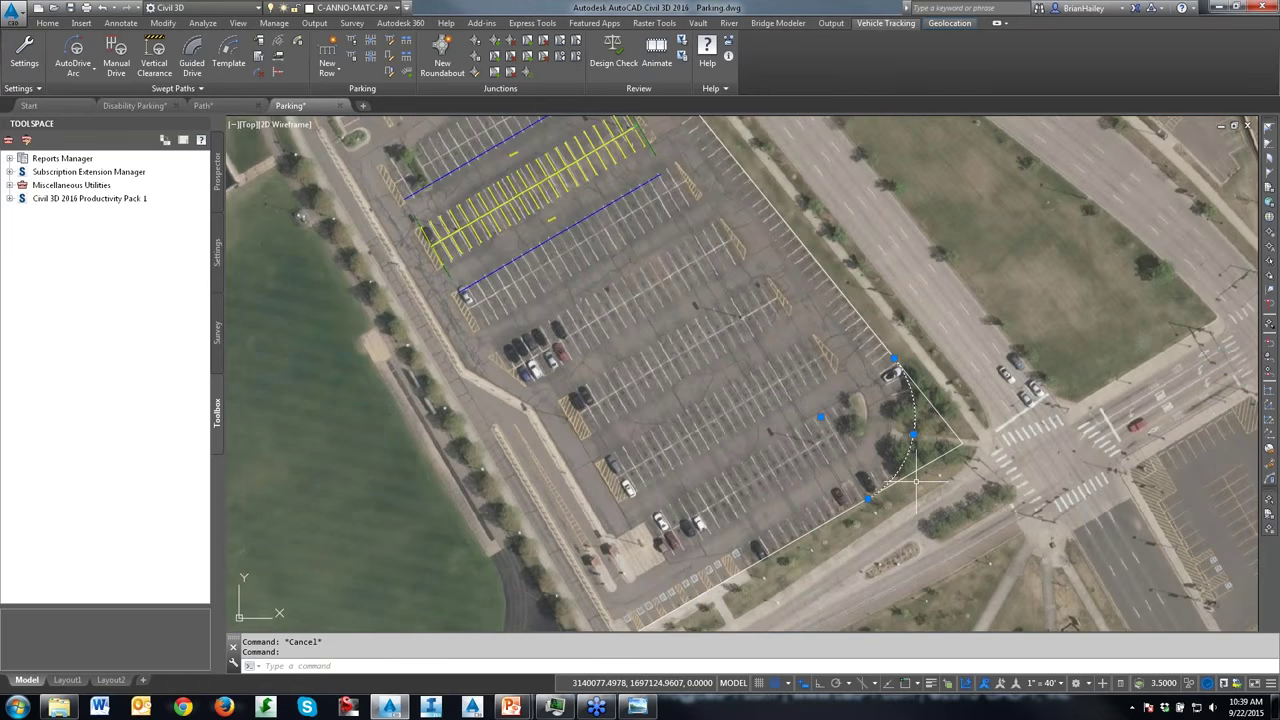
pyautogui.write('di')
pyautogui.press('Return')
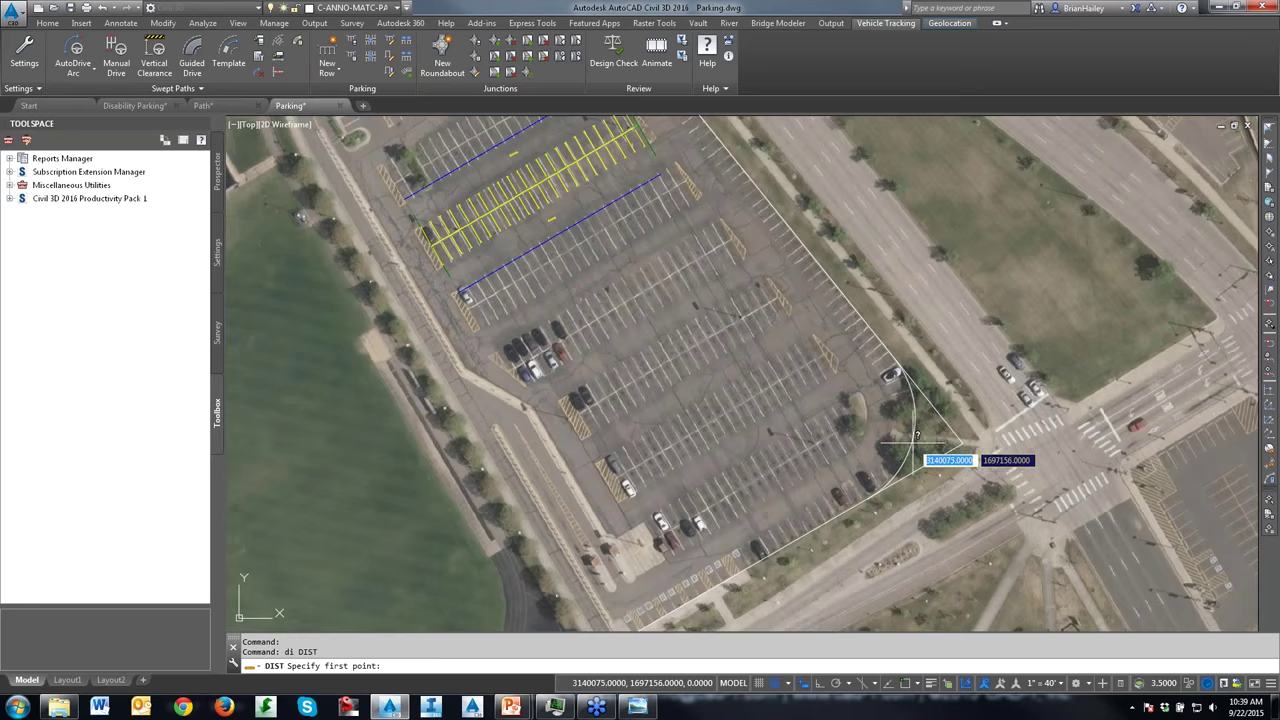
pyautogui.click(912, 452)
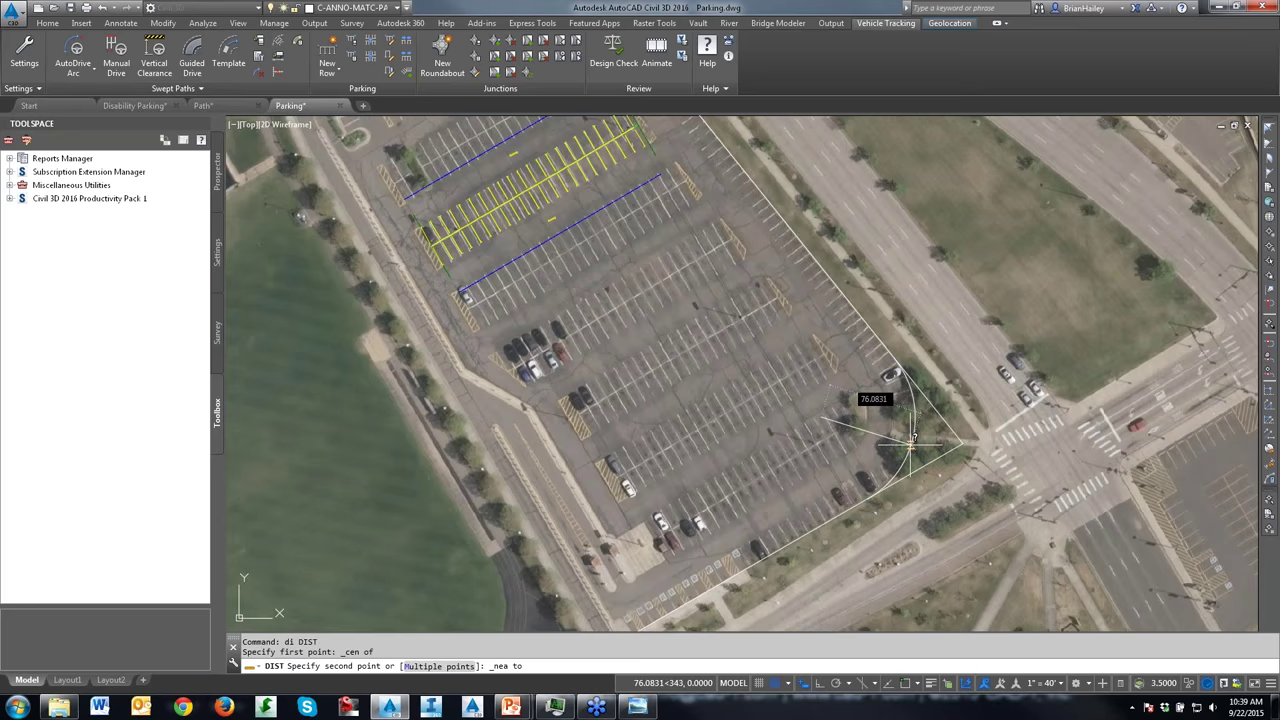
pyautogui.press('Escape')
# Step: Erase the scaled corner arc, leaving the two boundary lines meeting at the sharp corner
pyautogui.click(912, 445)
pyautogui.write('e')
pyautogui.press('Return')
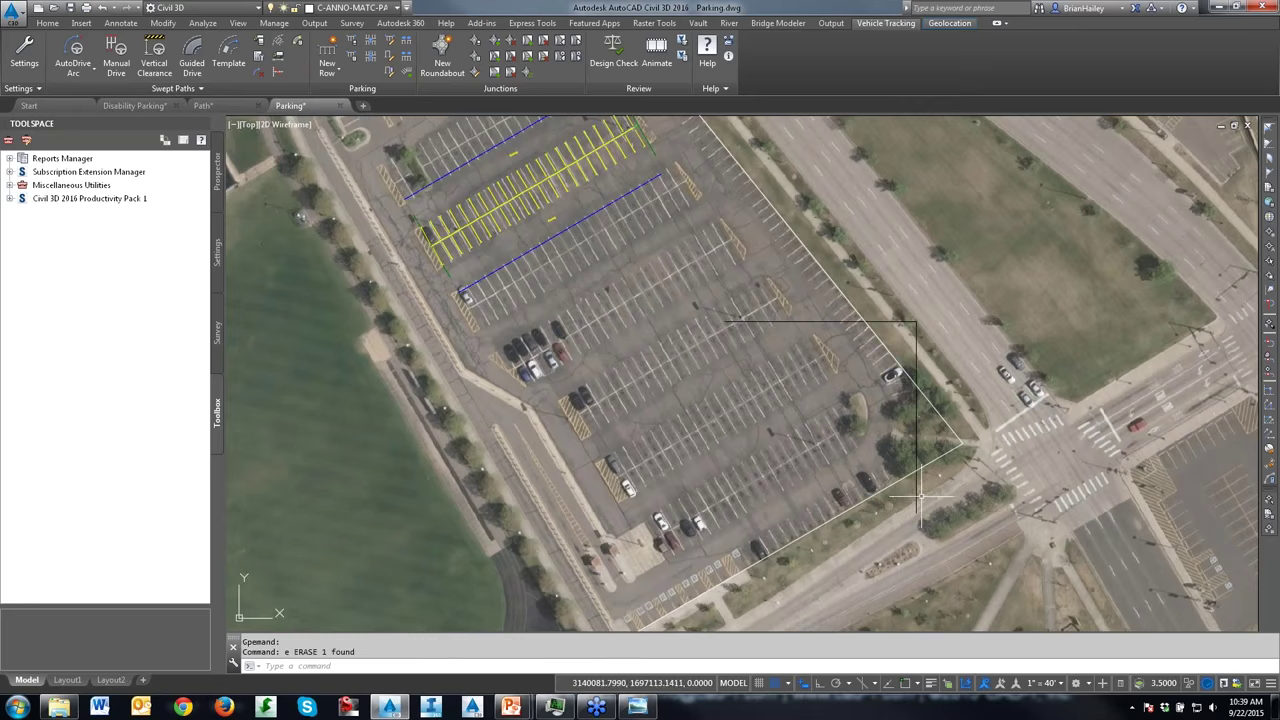
# Step: Fillet the two boundary lines at the sharp street corner of the lot with a radius of 75
pyautogui.write('f')
pyautogui.press('Return')
pyautogui.write('r')
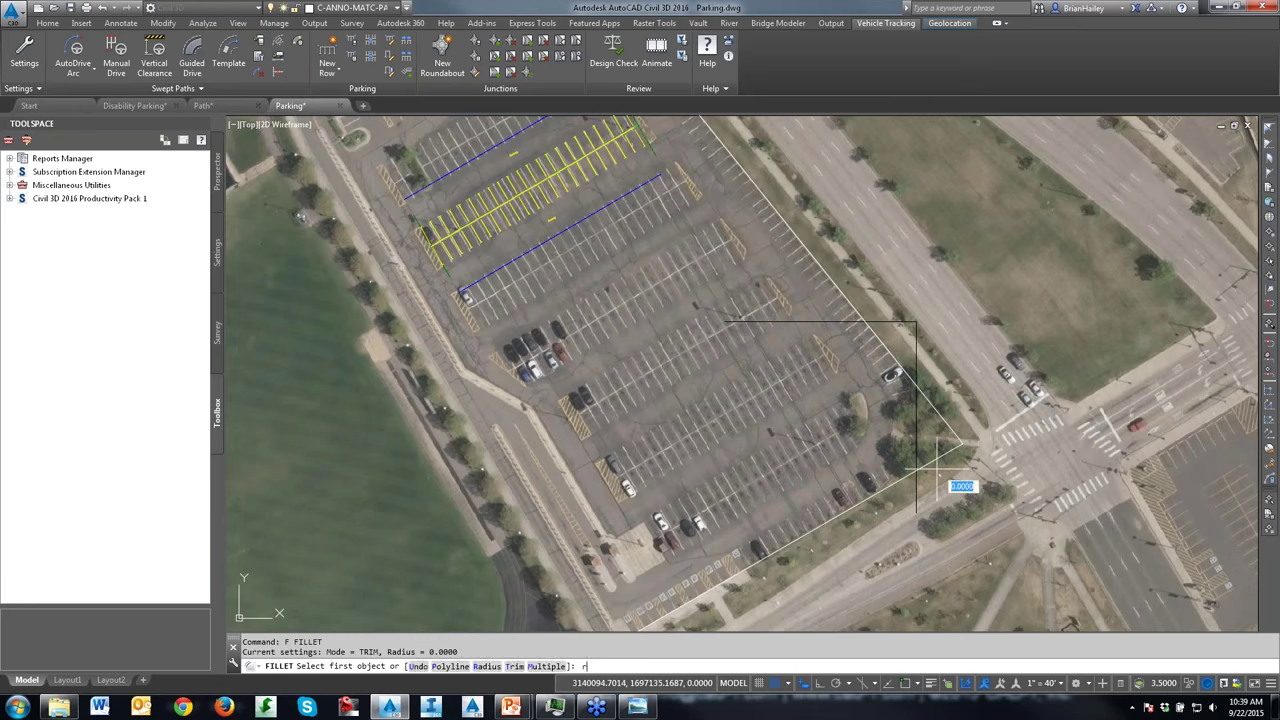
pyautogui.press('Return')
pyautogui.write('75')
pyautogui.press('Return')
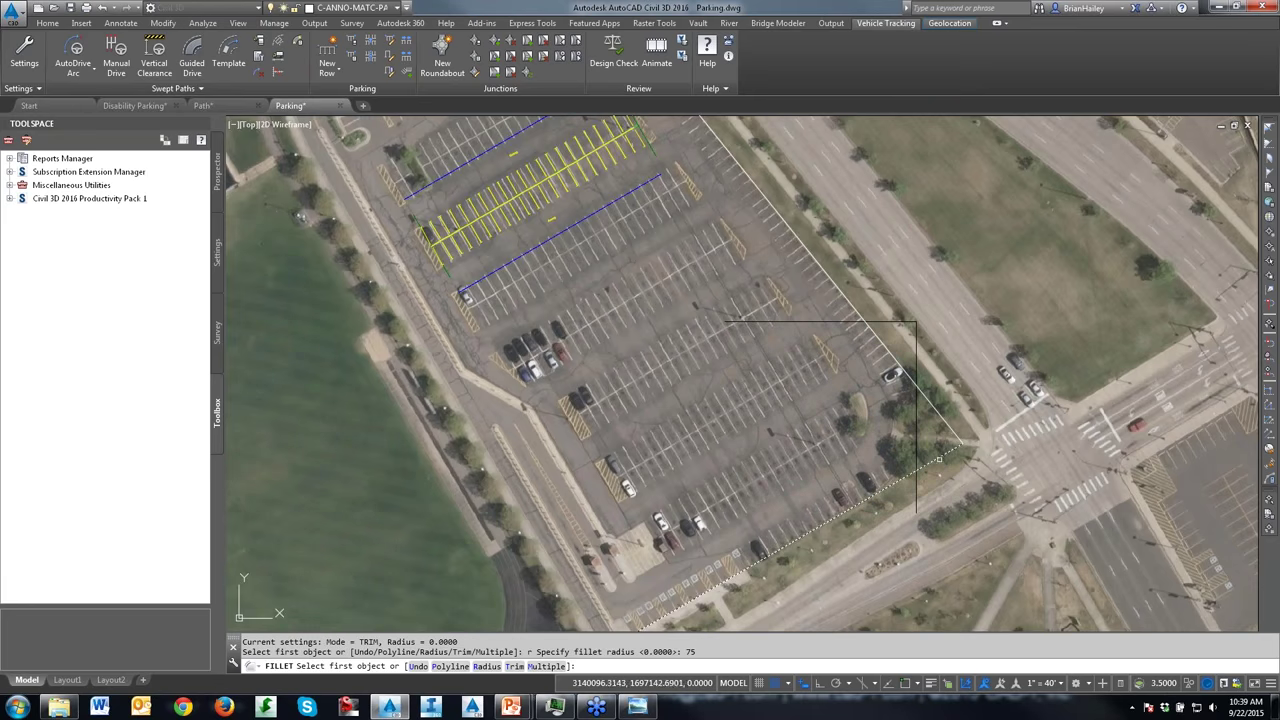
pyautogui.click(940, 458)
pyautogui.click(950, 430)
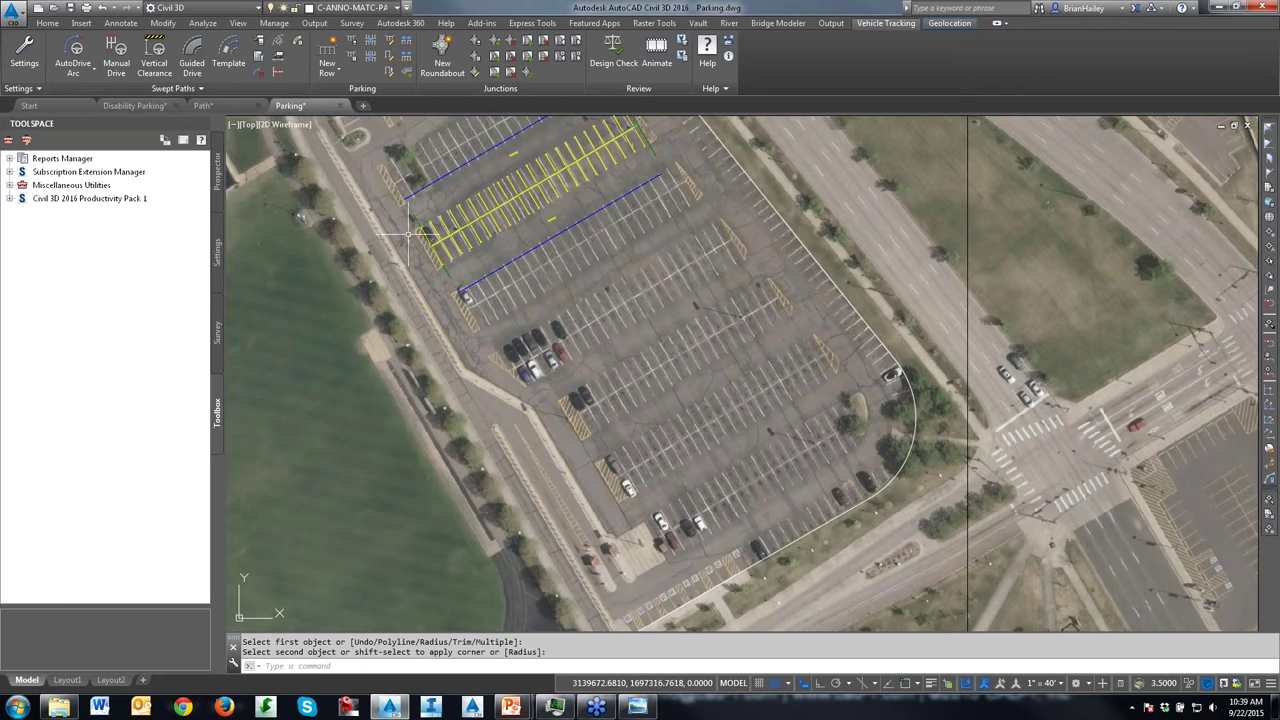
# Step: Start a new parking row using the Pool standard "Area 1 based on ITE Guideline for Parking Facility Location and Design"
pyautogui.click(327, 52)
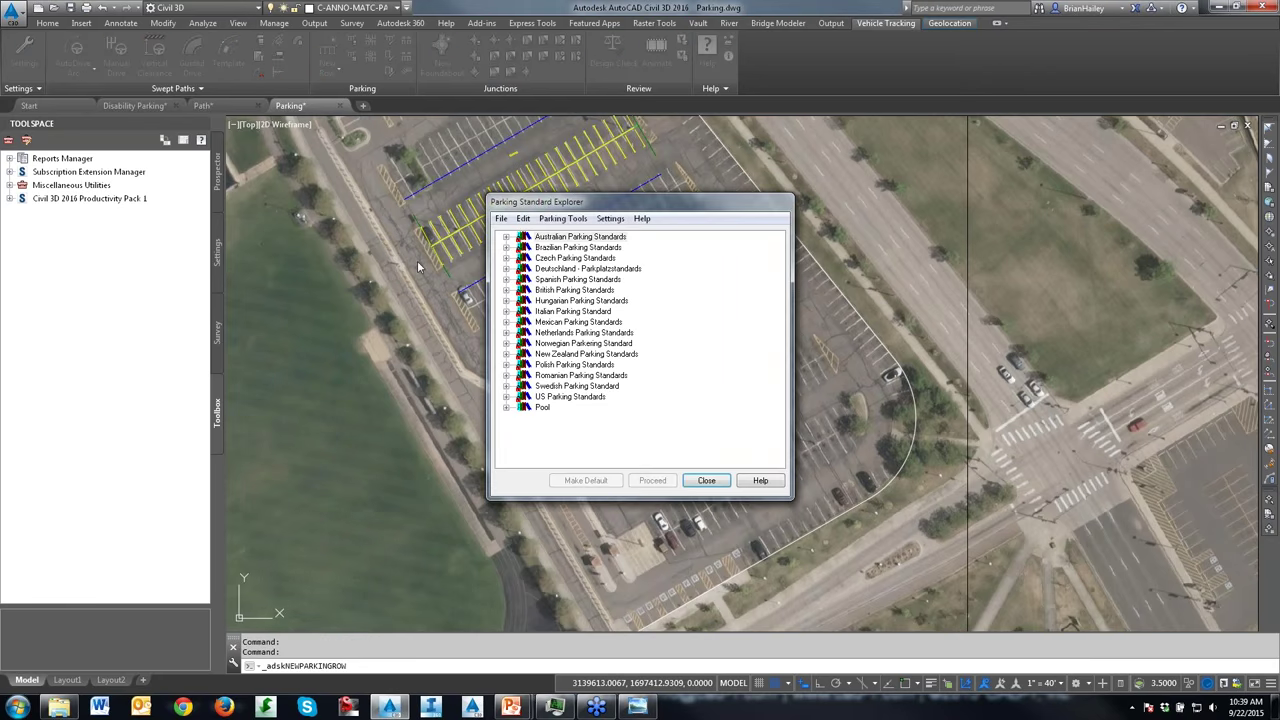
pyautogui.click(506, 408)
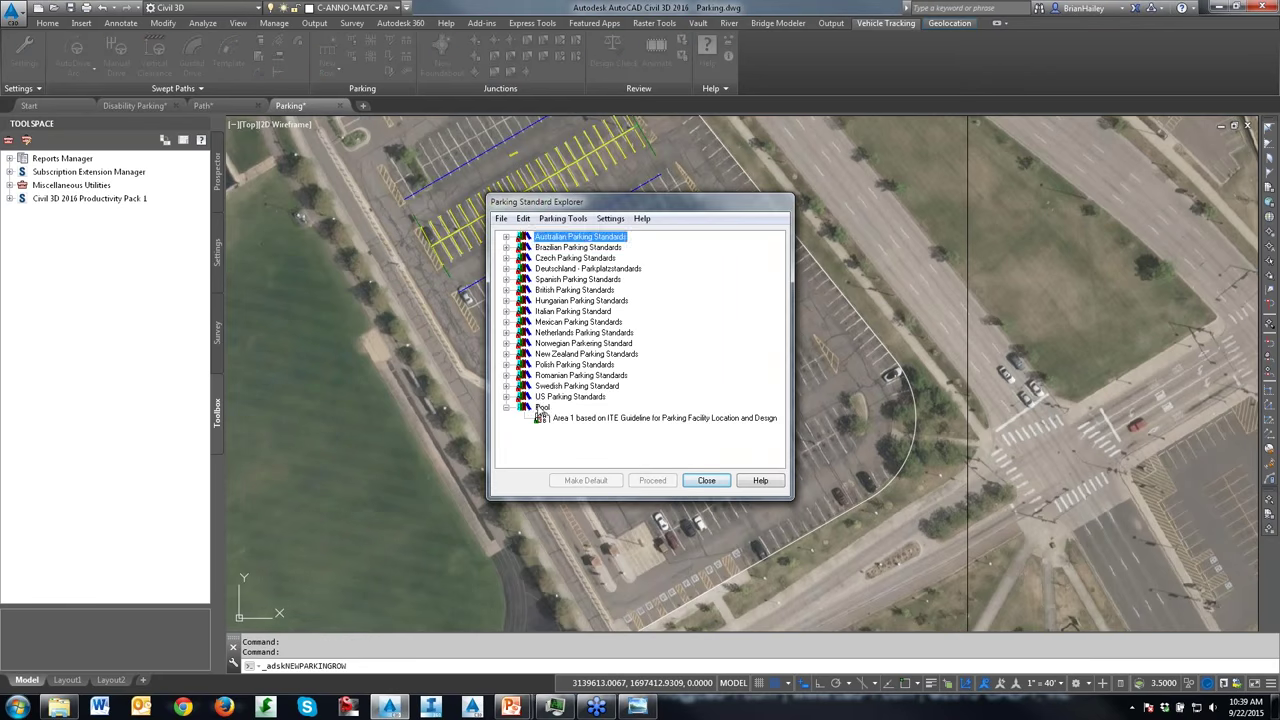
pyautogui.click(542, 408)
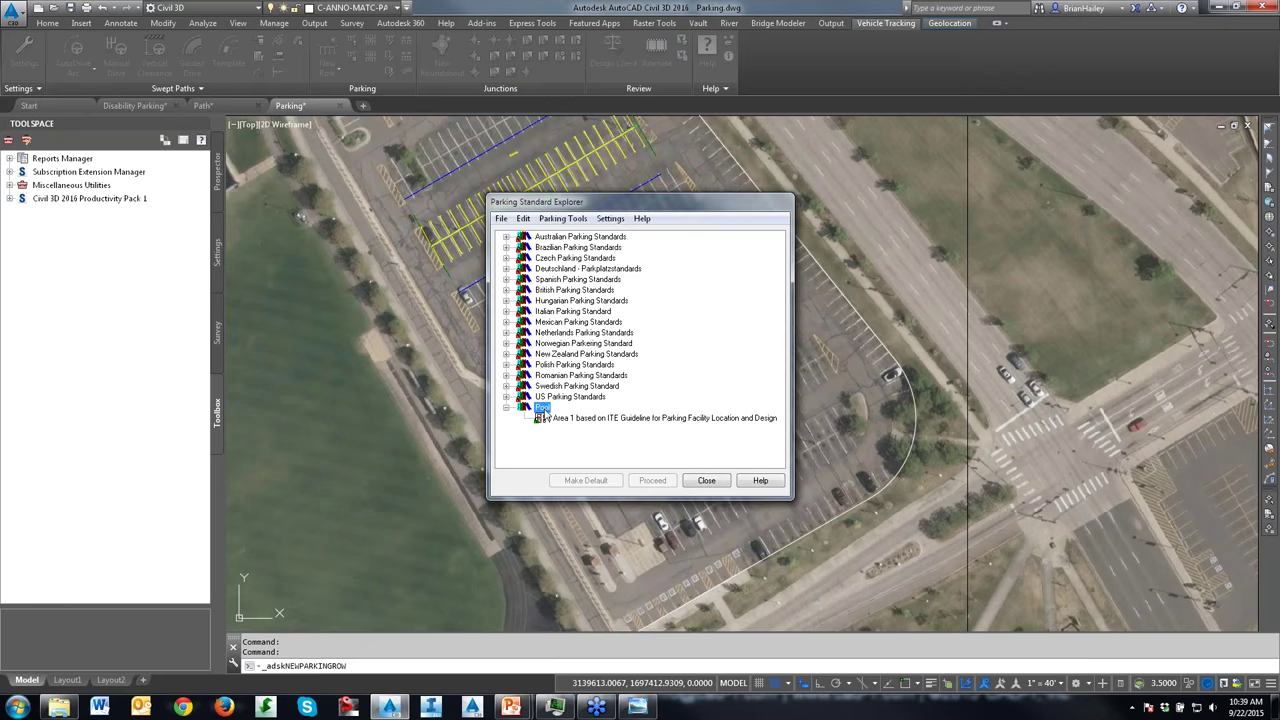
pyautogui.click(574, 420)
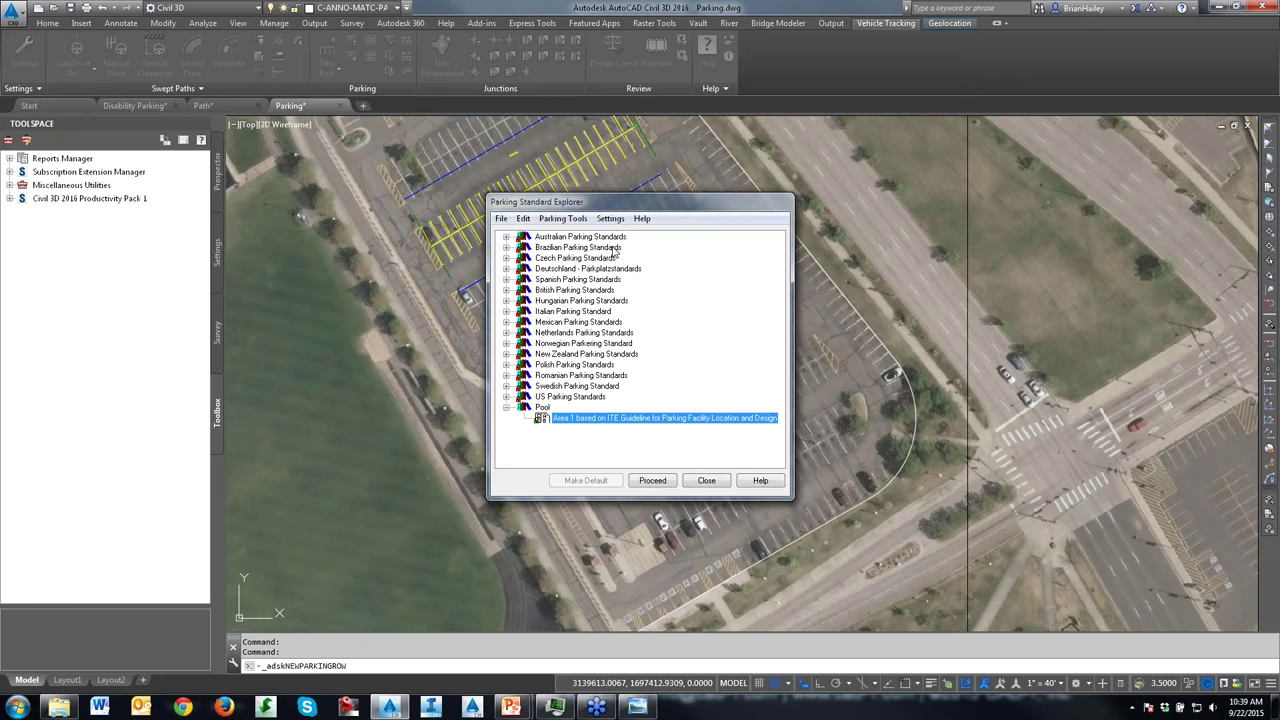
pyautogui.moveTo(600, 201); pyautogui.dragTo(245, 148)
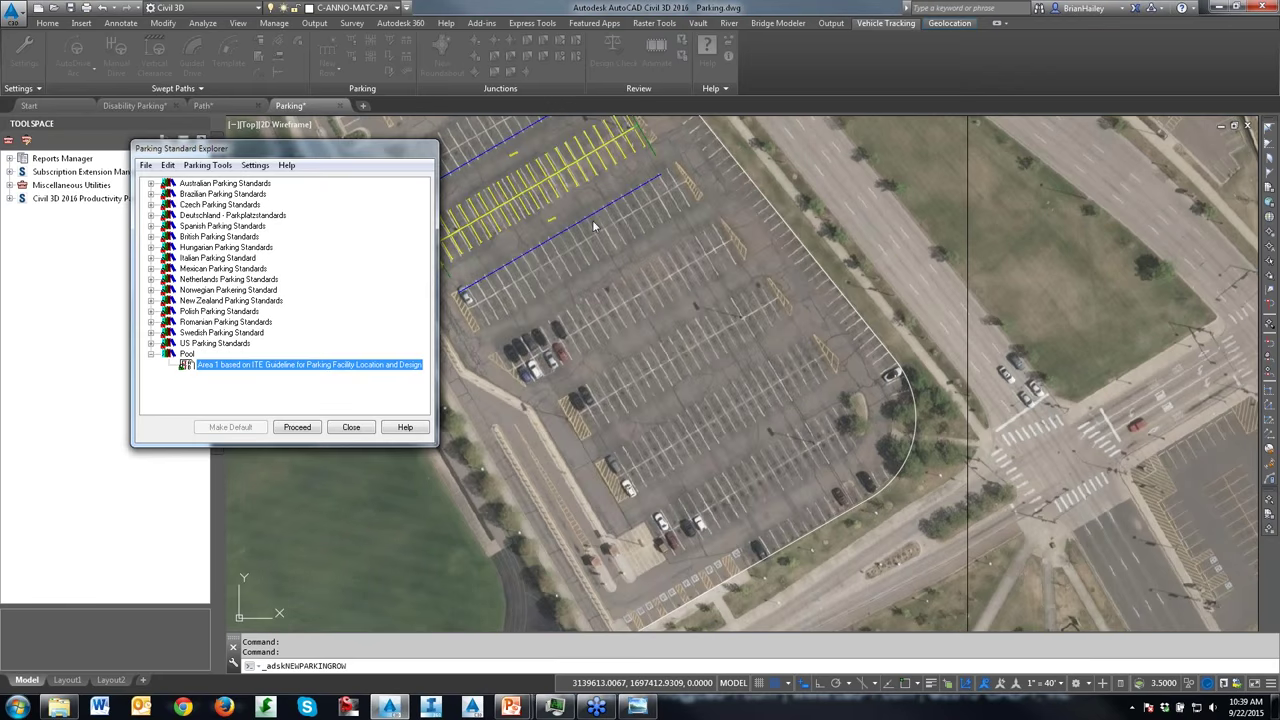
pyautogui.click(300, 427)
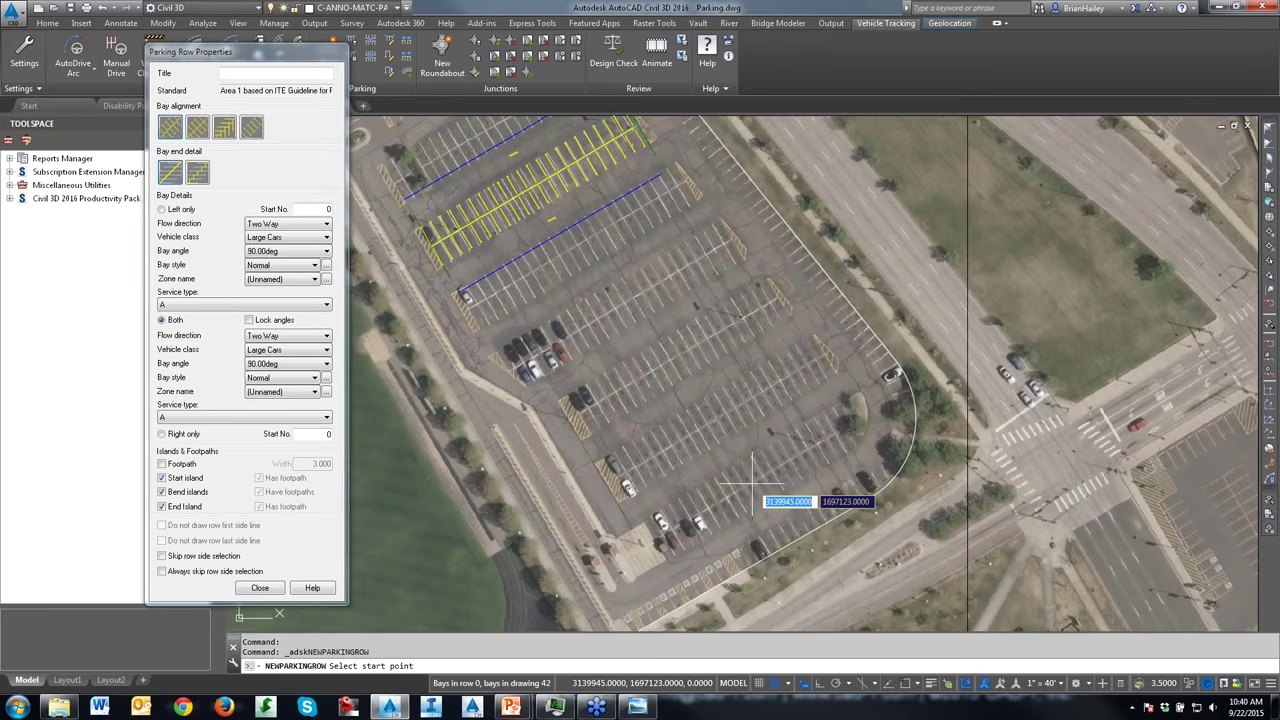
# Step: Configure the parking row with bays on the left only and without start and end islands
pyautogui.click(170, 212)
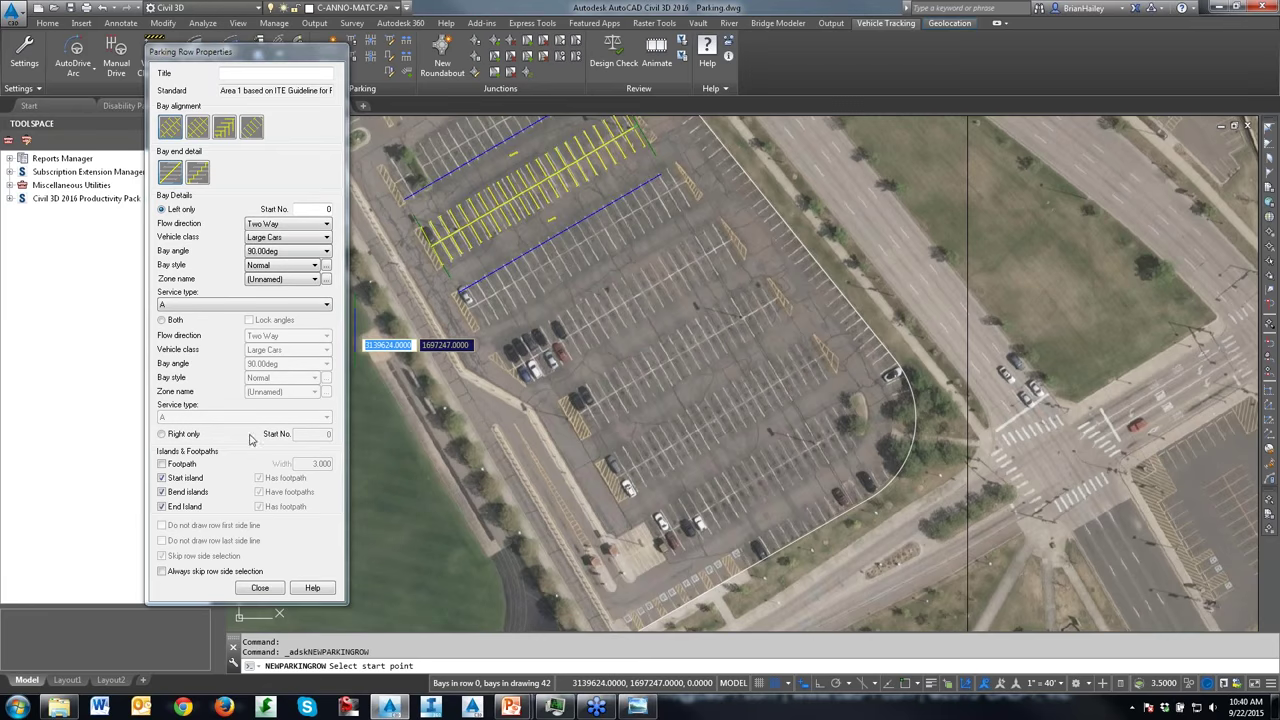
pyautogui.click(188, 480)
pyautogui.click(163, 507)
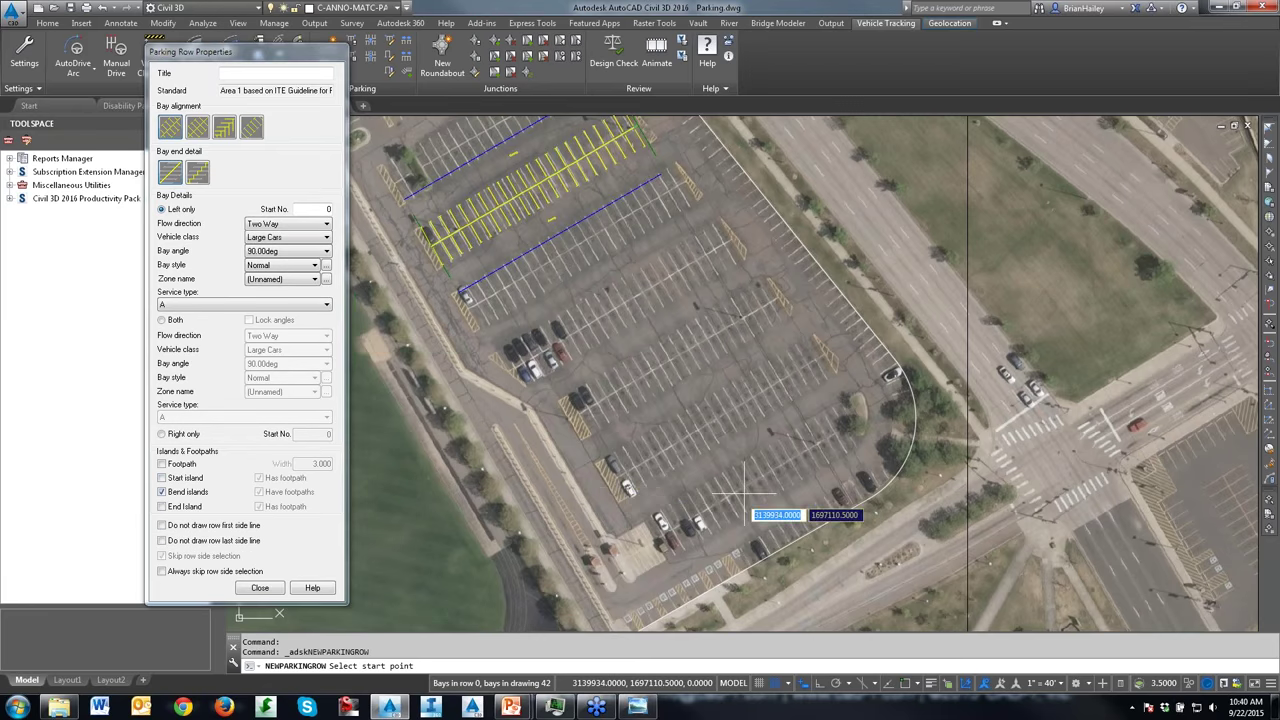
# Step: Draw the row's first segment along the lower boundary line, from its outer endpoint to the near endpoint of the corner arc
pyautogui.moveTo(771, 517); pyautogui.dragTo(723, 380, button='middle')
pyautogui.keyDown('shift'); pyautogui.rightClick(655, 543); pyautogui.keyUp('shift')
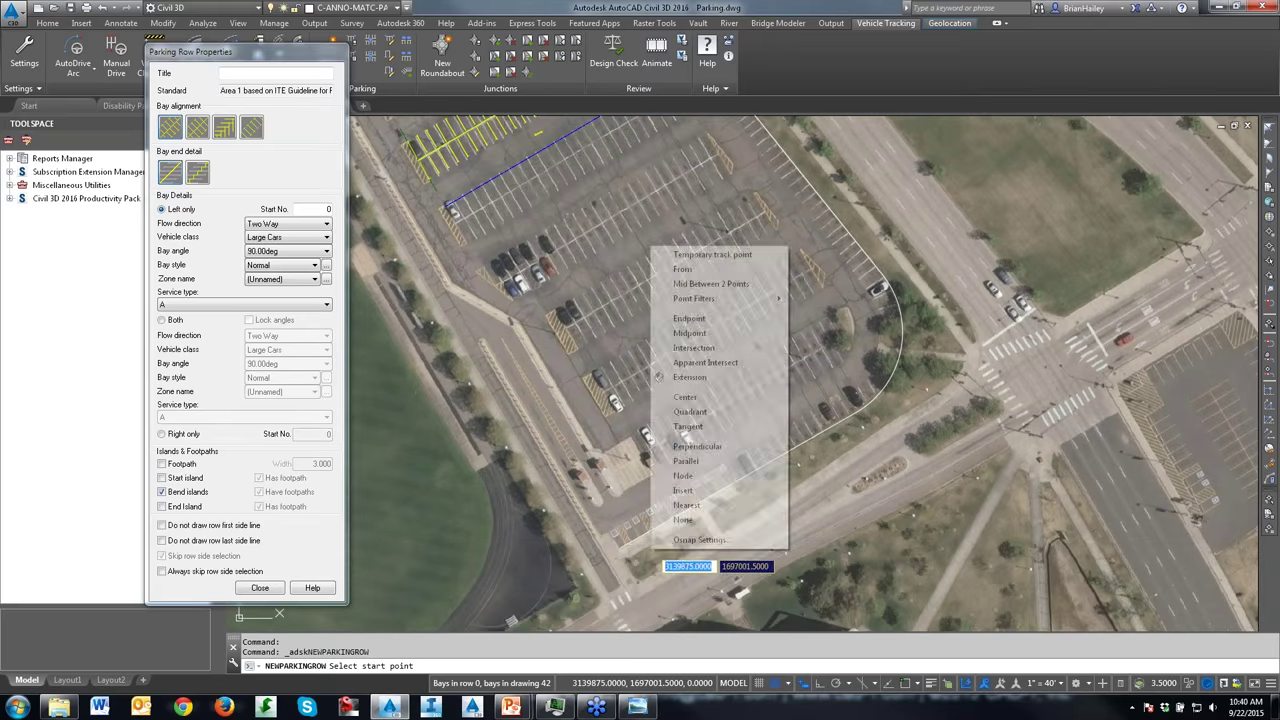
pyautogui.click(700, 330)
pyautogui.click(624, 546)
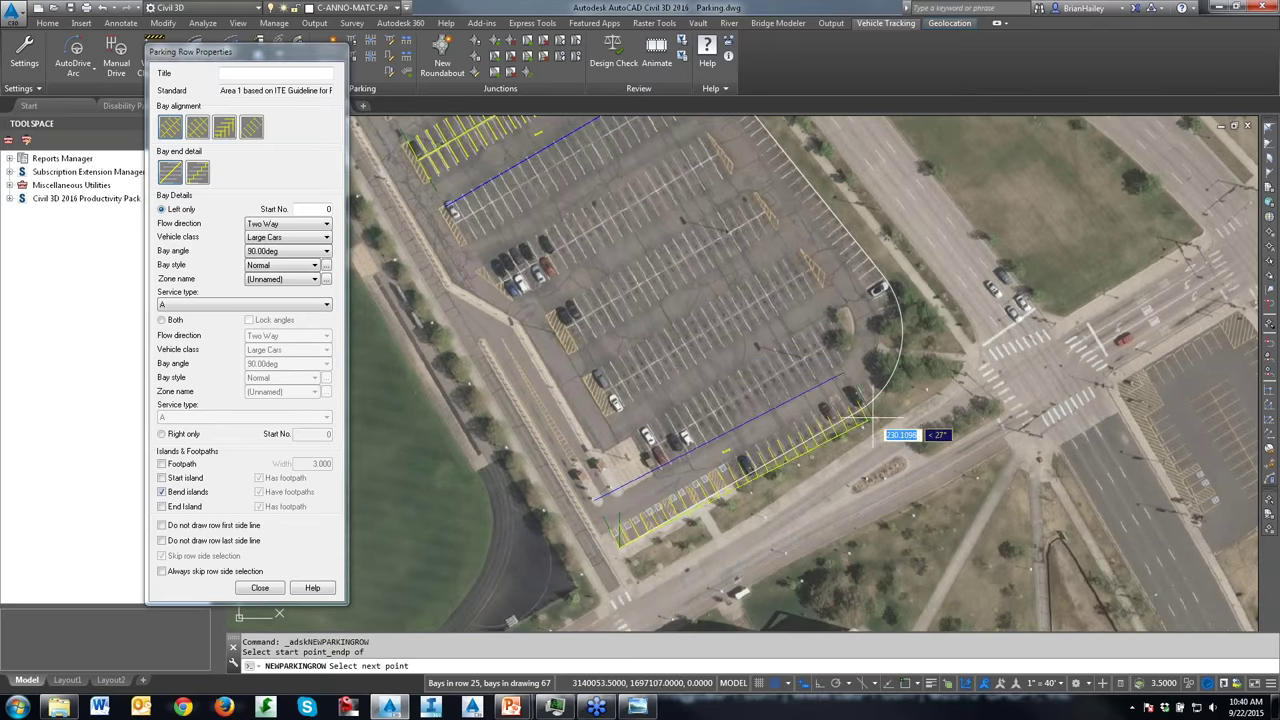
pyautogui.keyDown('shift'); pyautogui.rightClick(868, 410); pyautogui.keyUp('shift')
pyautogui.click(905, 545)
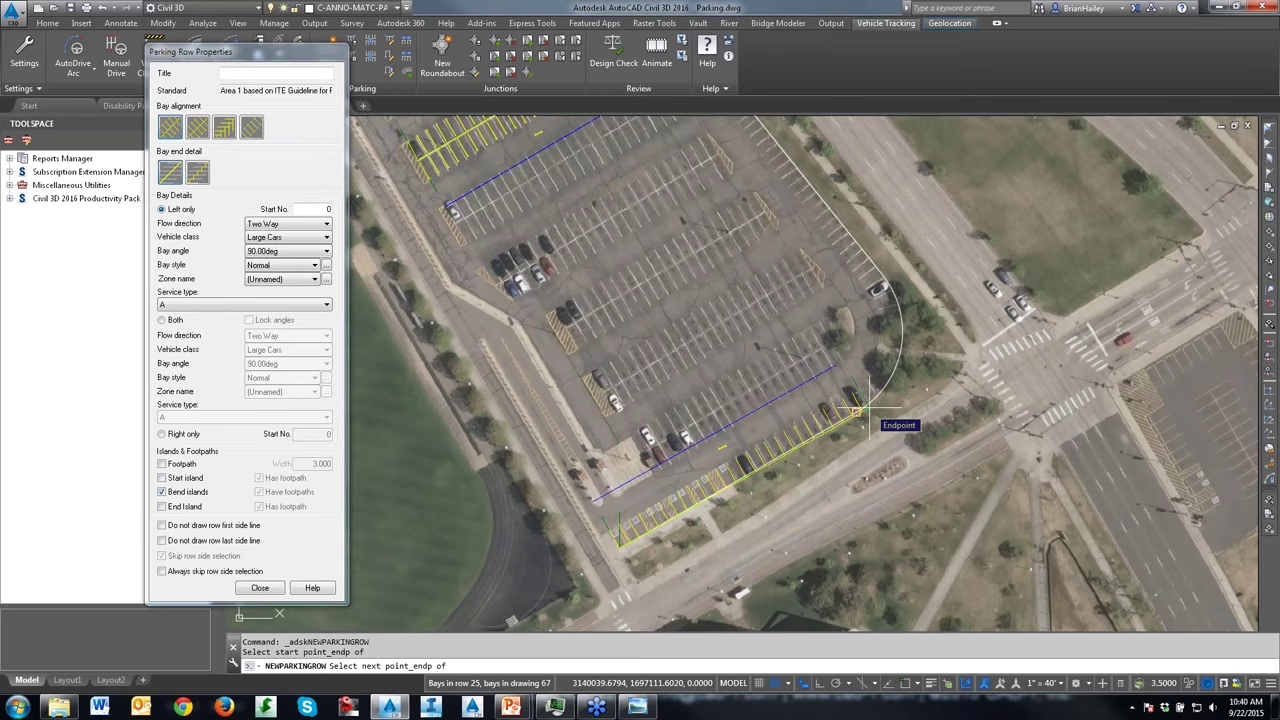
pyautogui.click(868, 410)
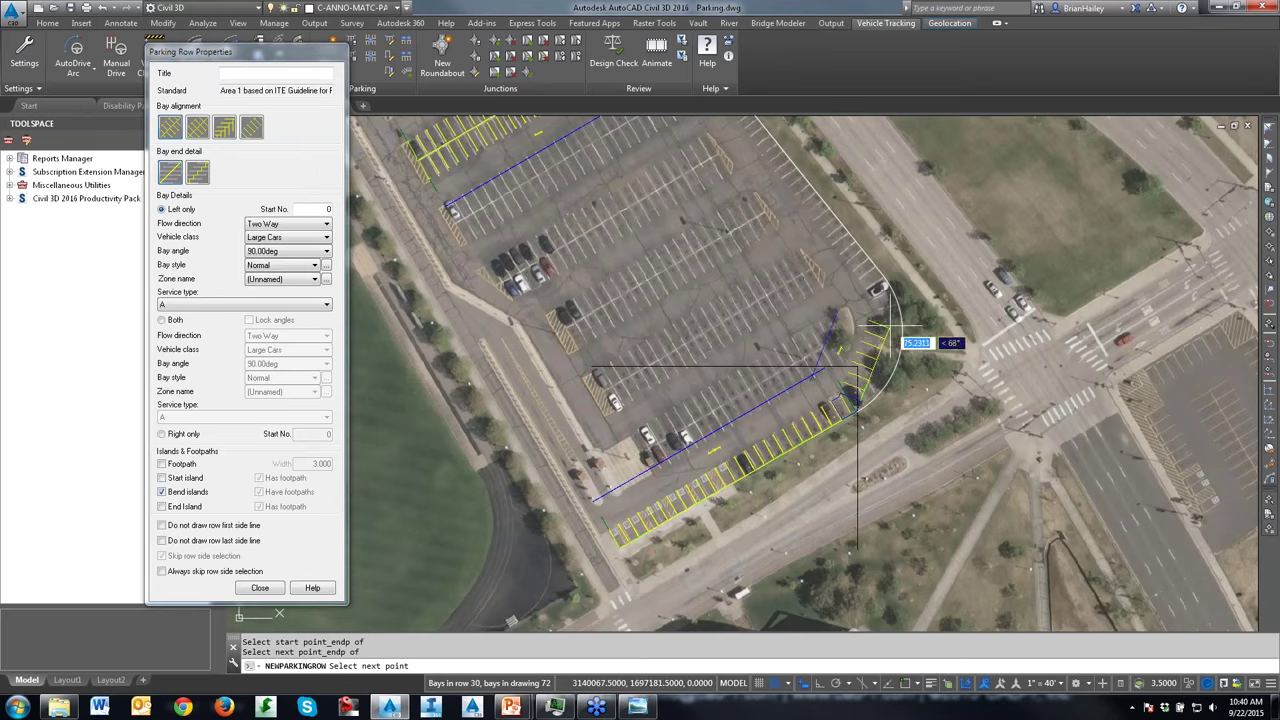
# Step: Continue the row to the arc's other endpoint and along the long street-side boundary line to its far endpoint, and finish the row
pyautogui.click(877, 287)
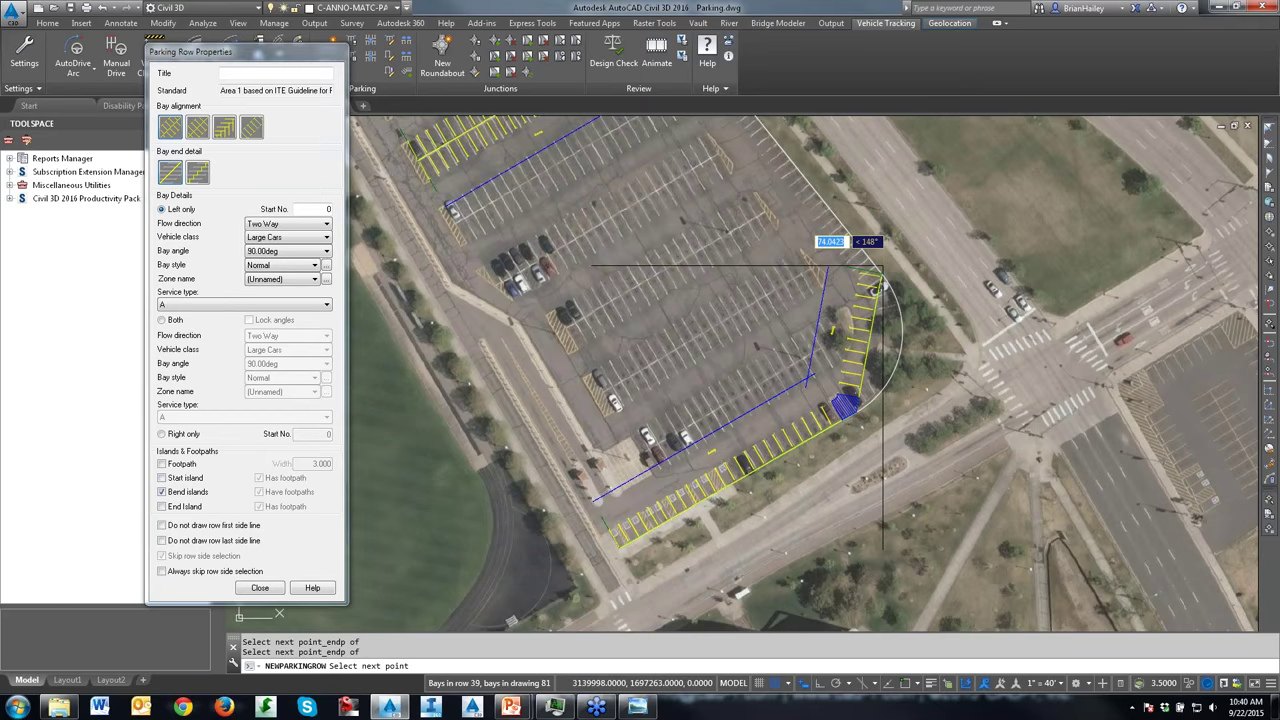
pyautogui.scroll(2, 850, 250)
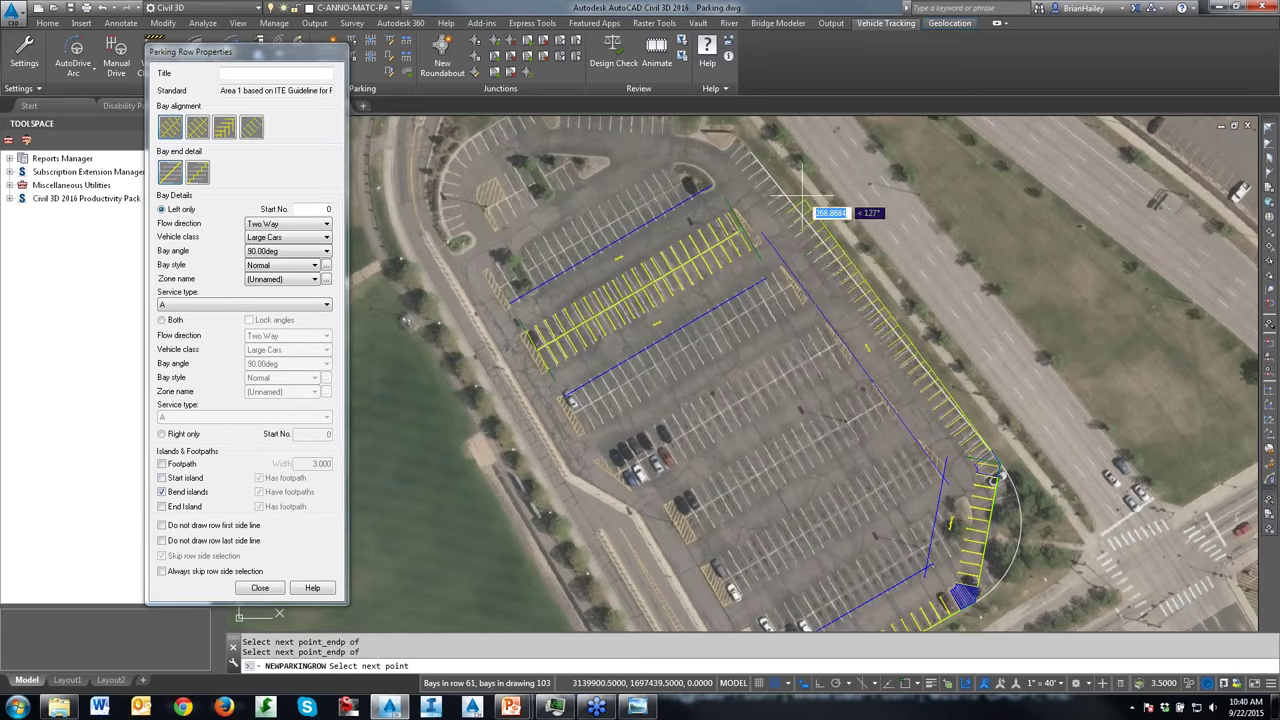
pyautogui.keyDown('shift'); pyautogui.rightClick(897, 197); pyautogui.keyUp('shift')
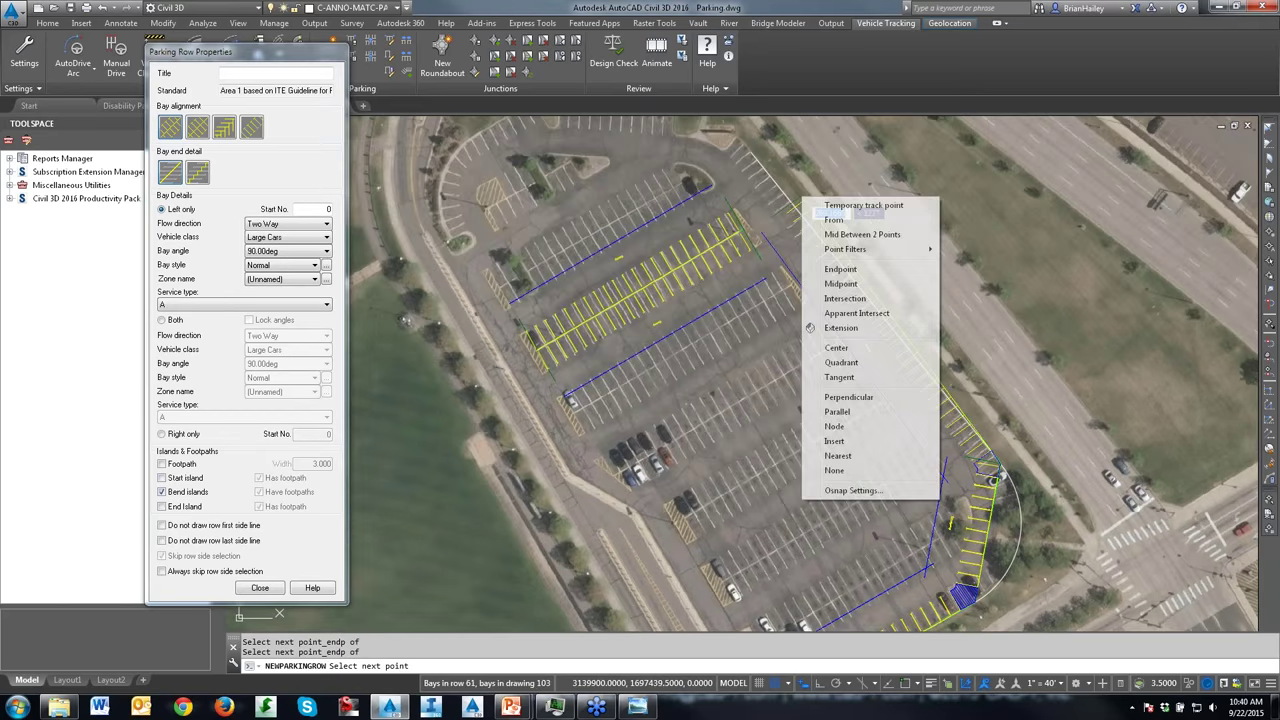
pyautogui.press('Escape')
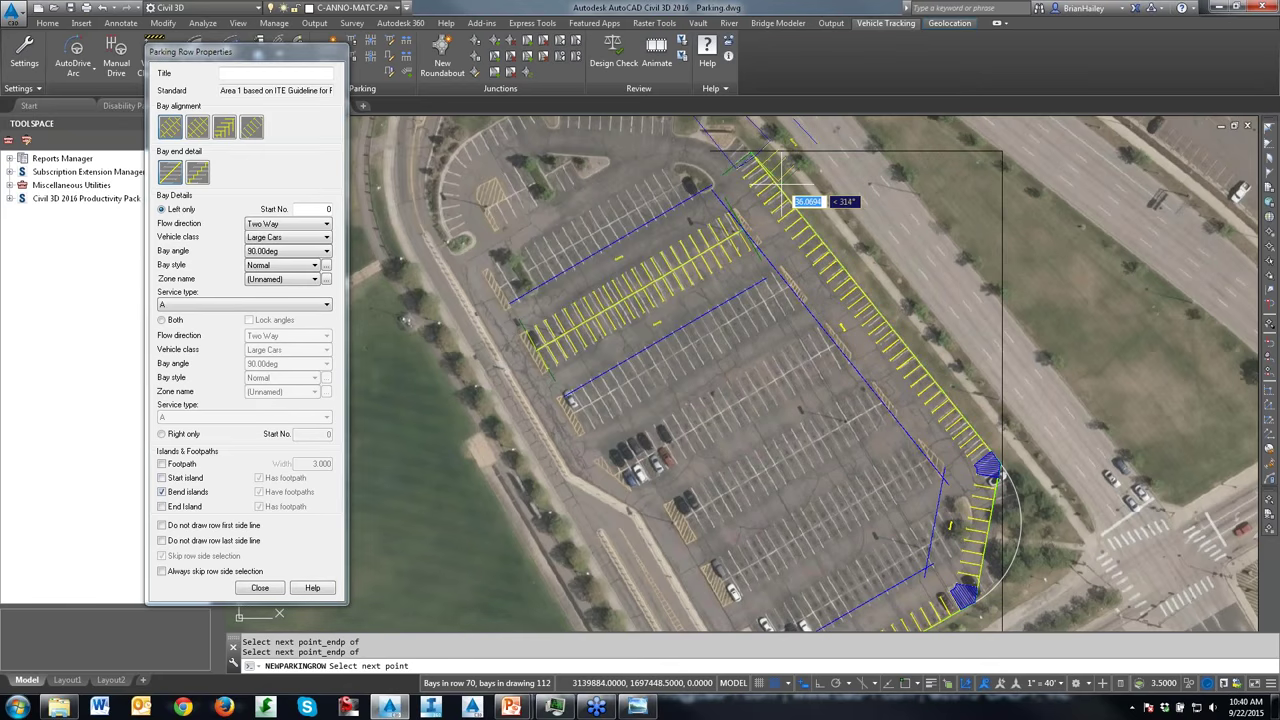
pyautogui.press('Escape')
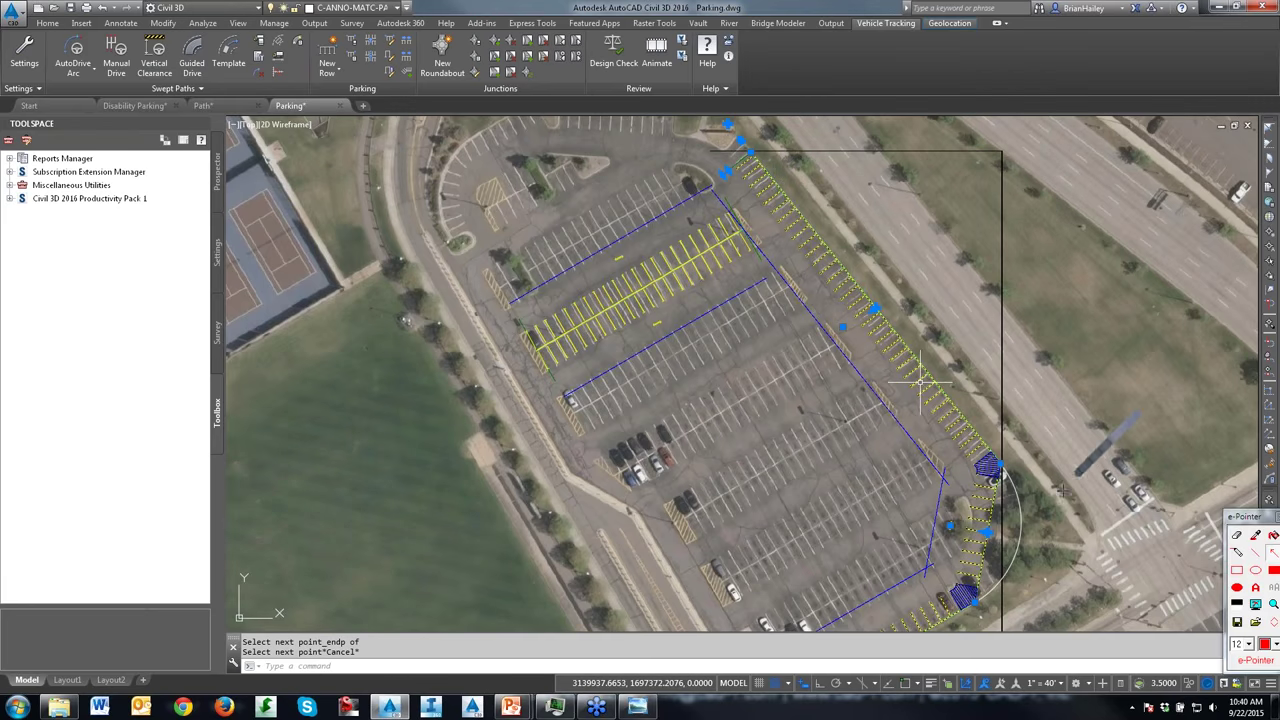
# Step: Examine the selected parking row up close where its bays and bend islands cut across the rounded boundary corner
pyautogui.moveTo(1140, 412); pyautogui.dragTo(985, 530)
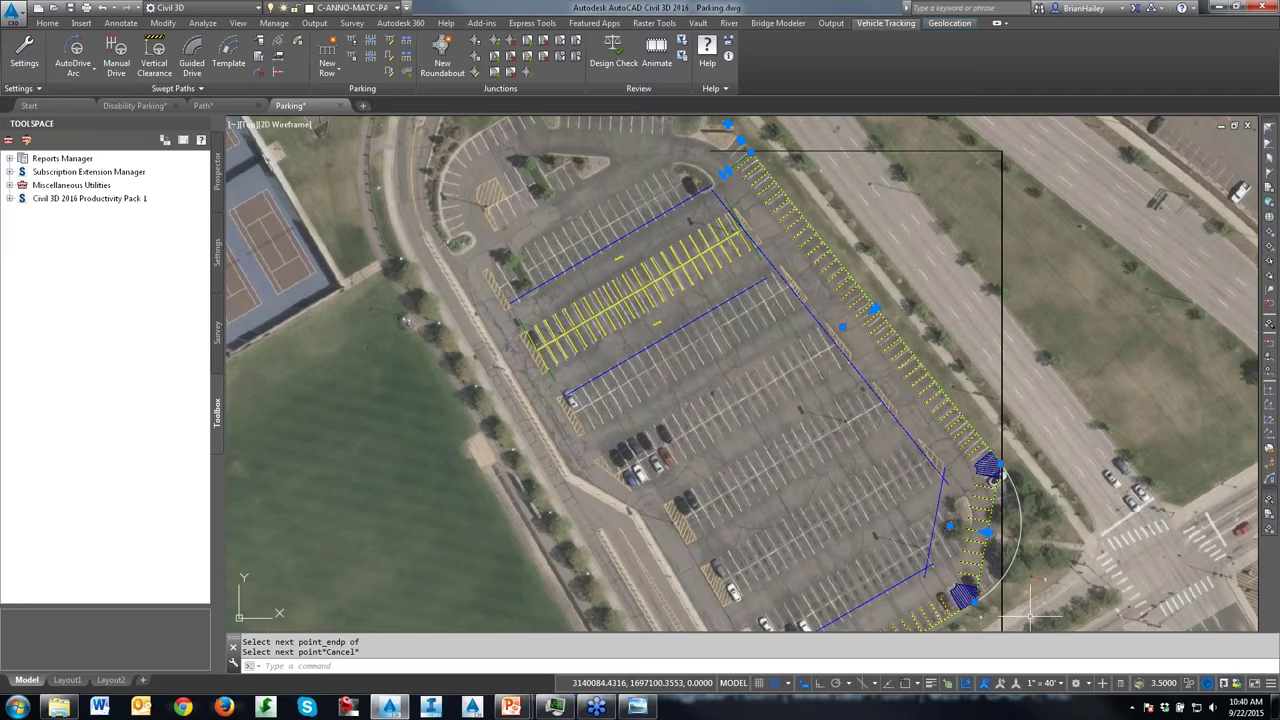
pyautogui.write('z')
pyautogui.press('Return')
pyautogui.click(993, 474)
pyautogui.click(930, 595)
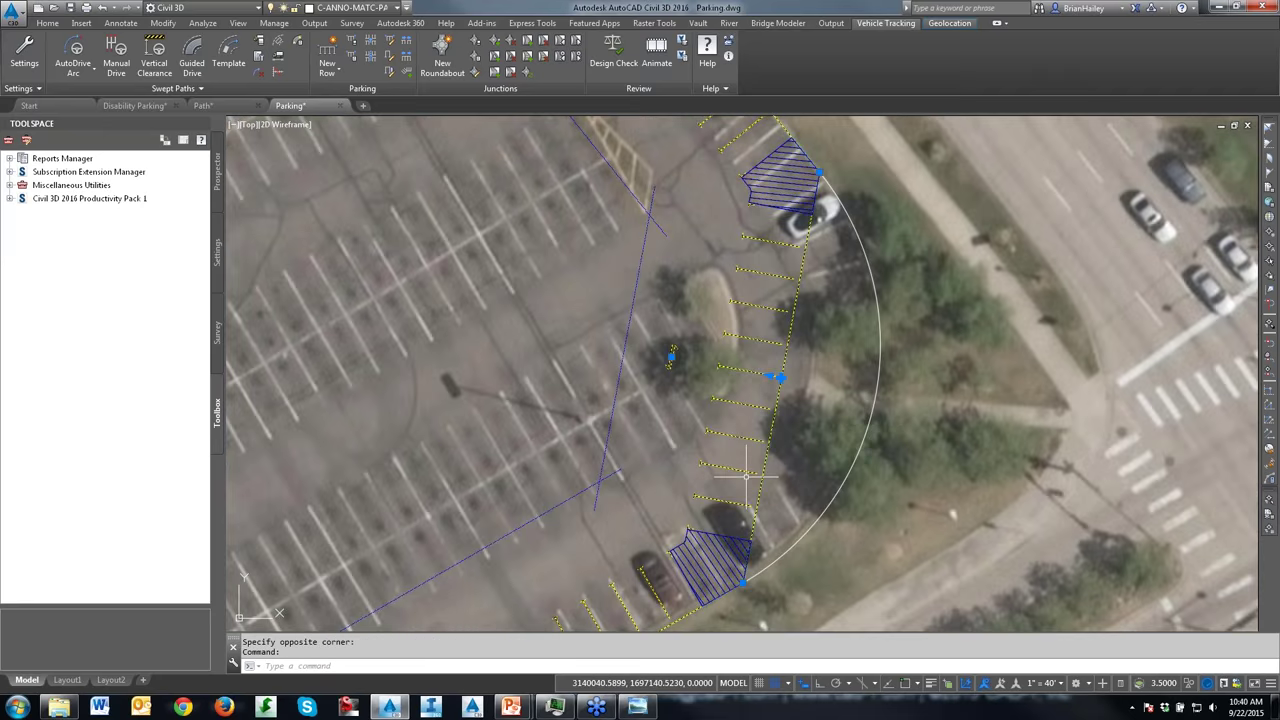
# Step: Stretch the parking row's midpoint between the two hatched ends outward onto the curved outer edge, then deselect the row
pyautogui.hotkey('ctrl', 'alt', 'e')
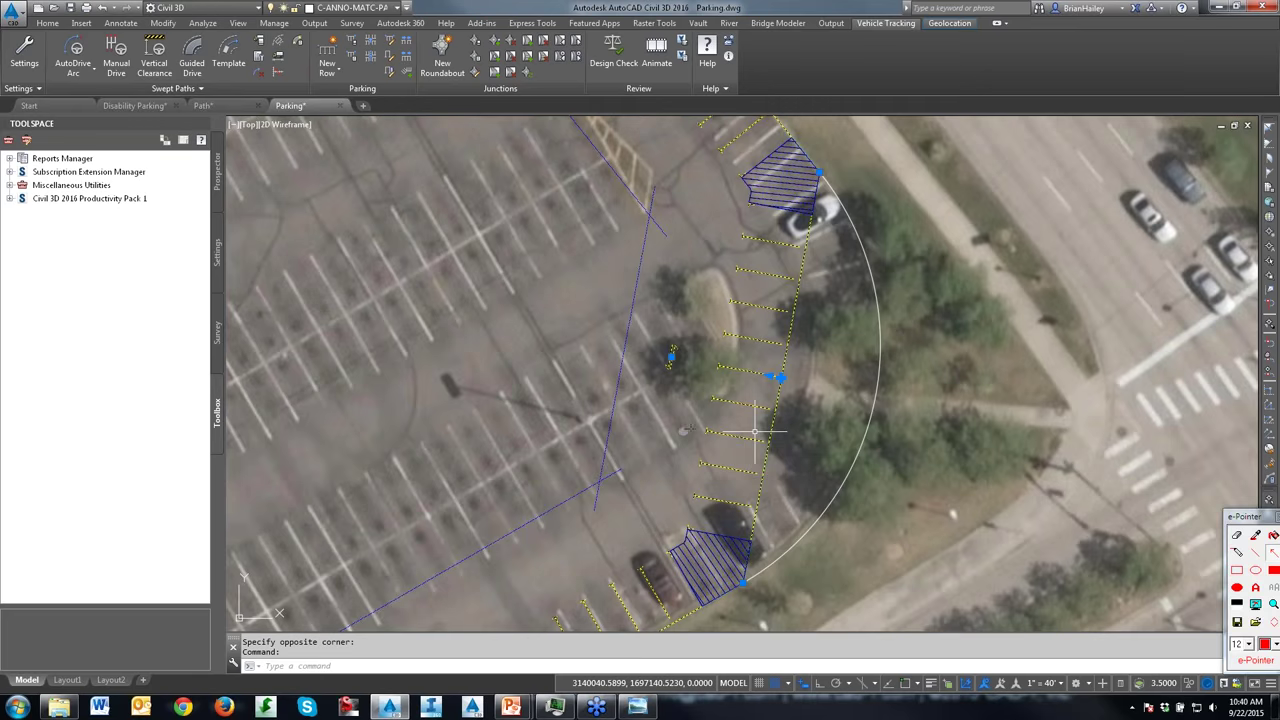
pyautogui.moveTo(680, 432); pyautogui.dragTo(770, 378)
pyautogui.hotkey('ctrl', 'alt', 'e')
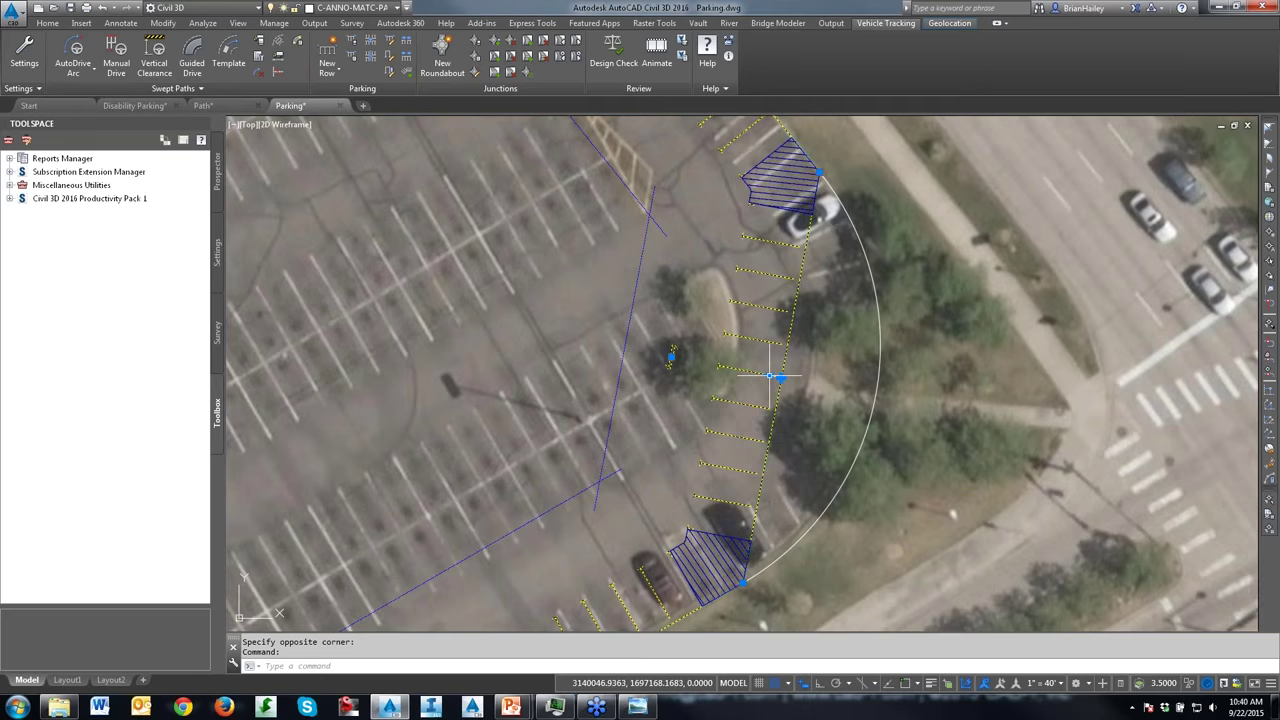
pyautogui.click(770, 377)
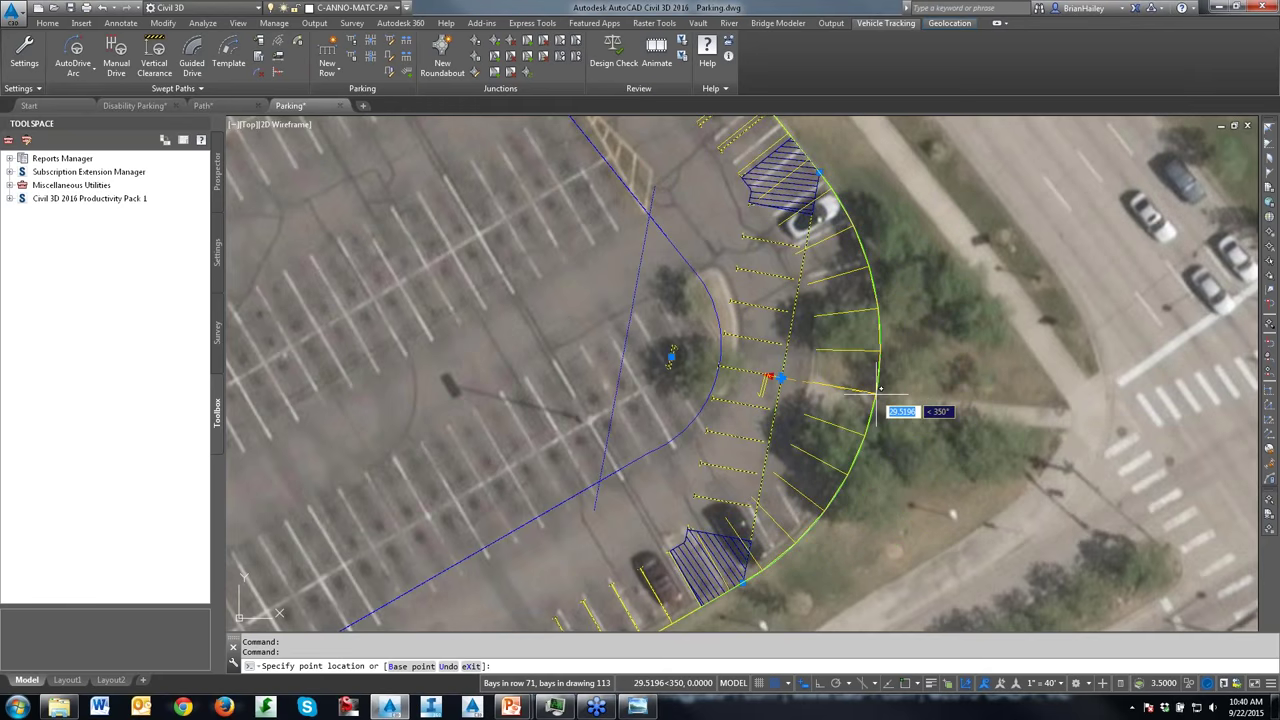
pyautogui.click(880, 390)
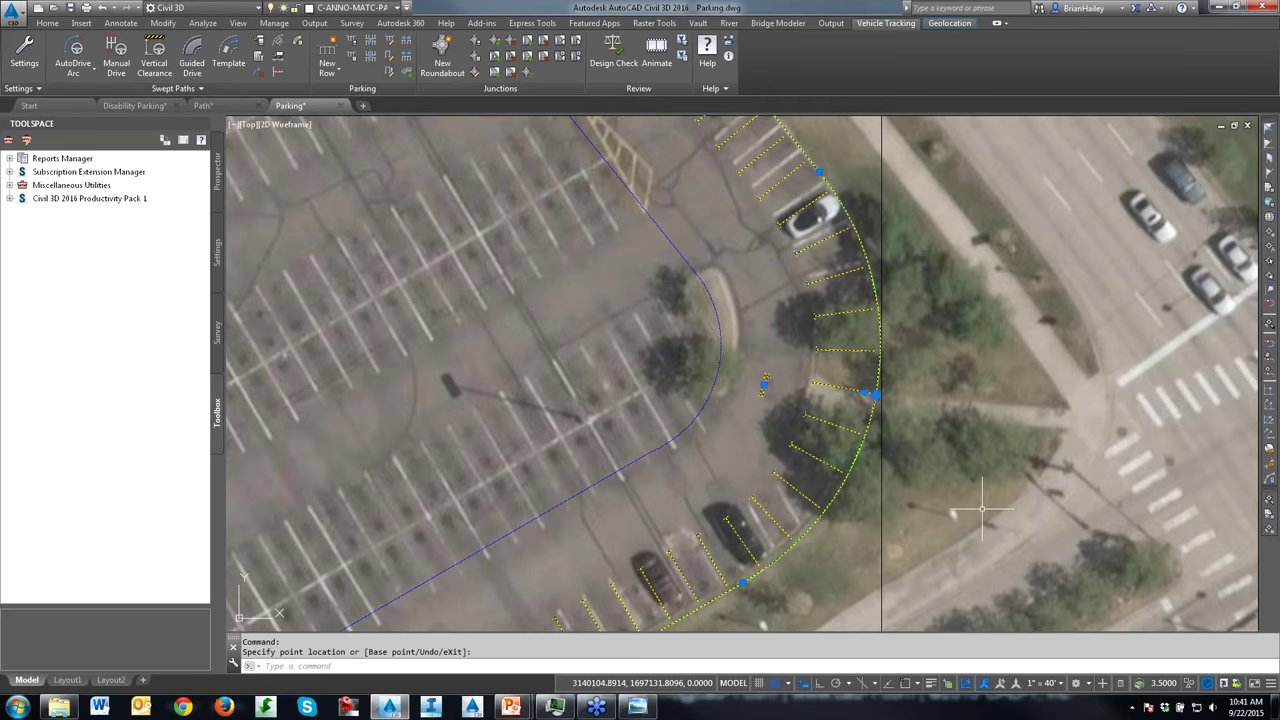
pyautogui.press('Escape')
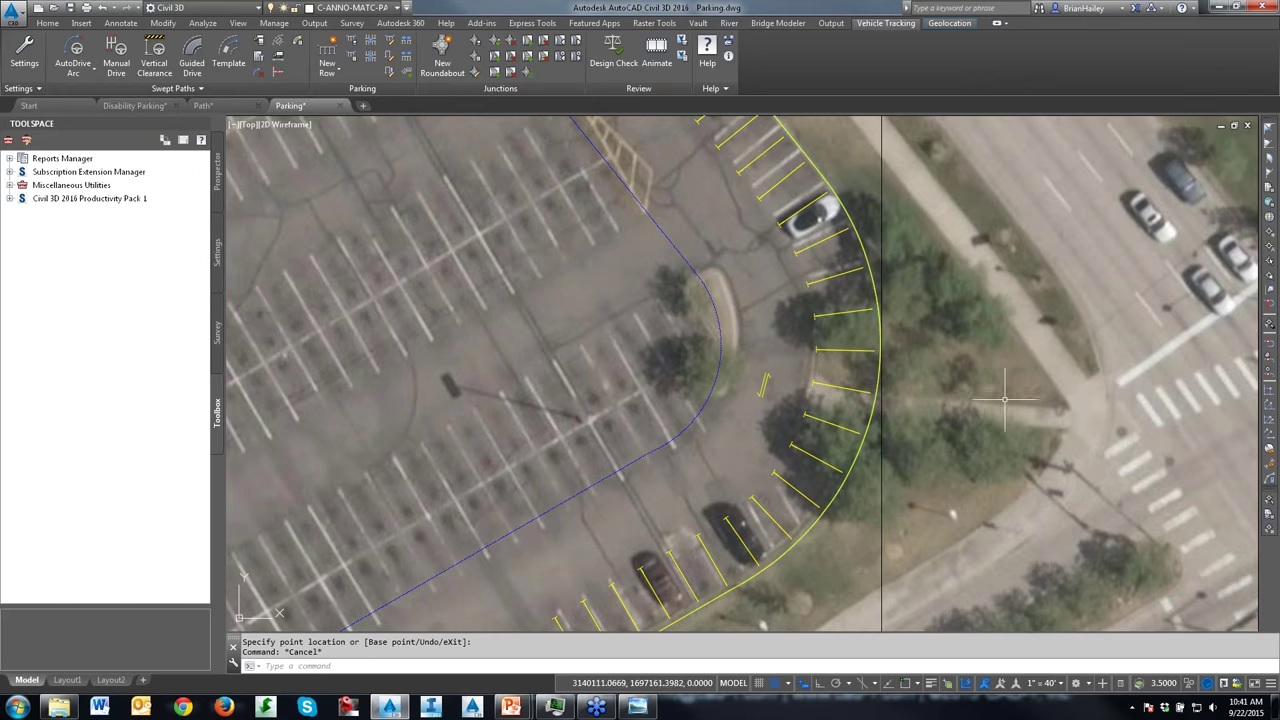
# Step: Change the first bay at the southwest end of the lower parking row to the Disabled bay type
pyautogui.scroll(-5, 943, 318)
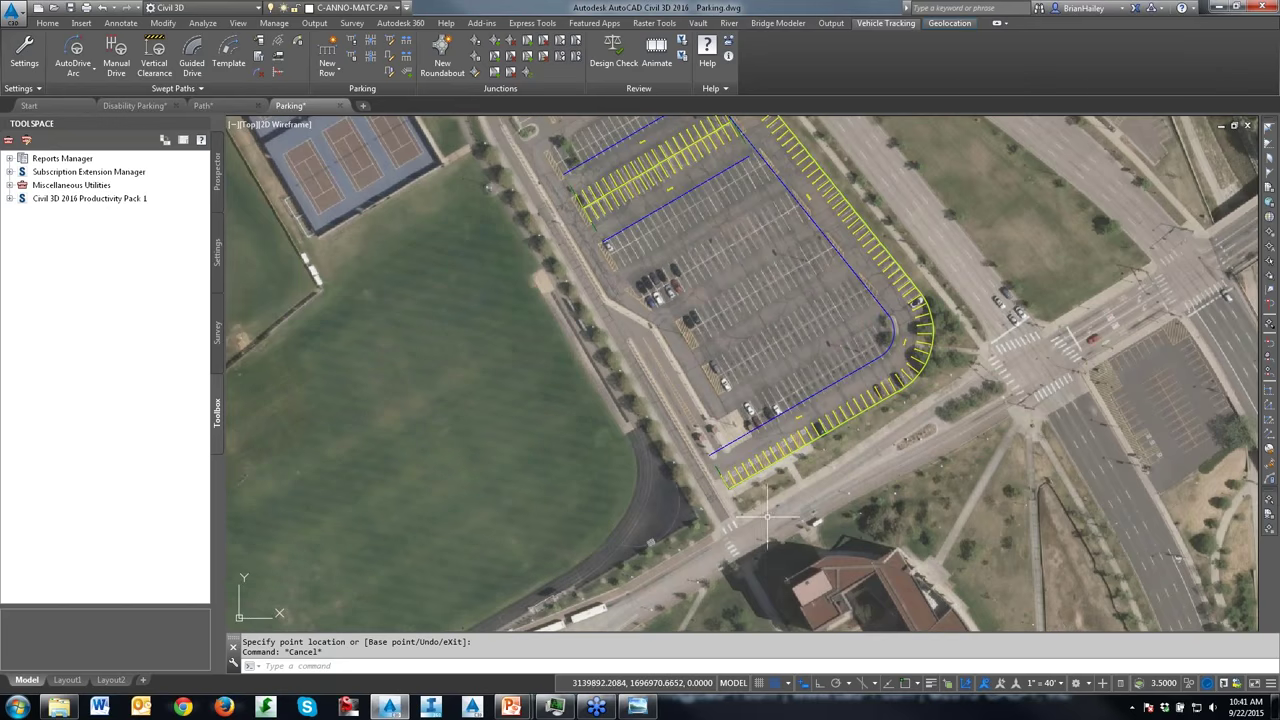
pyautogui.write('z')
pyautogui.press('Return')
pyautogui.click(684, 508)
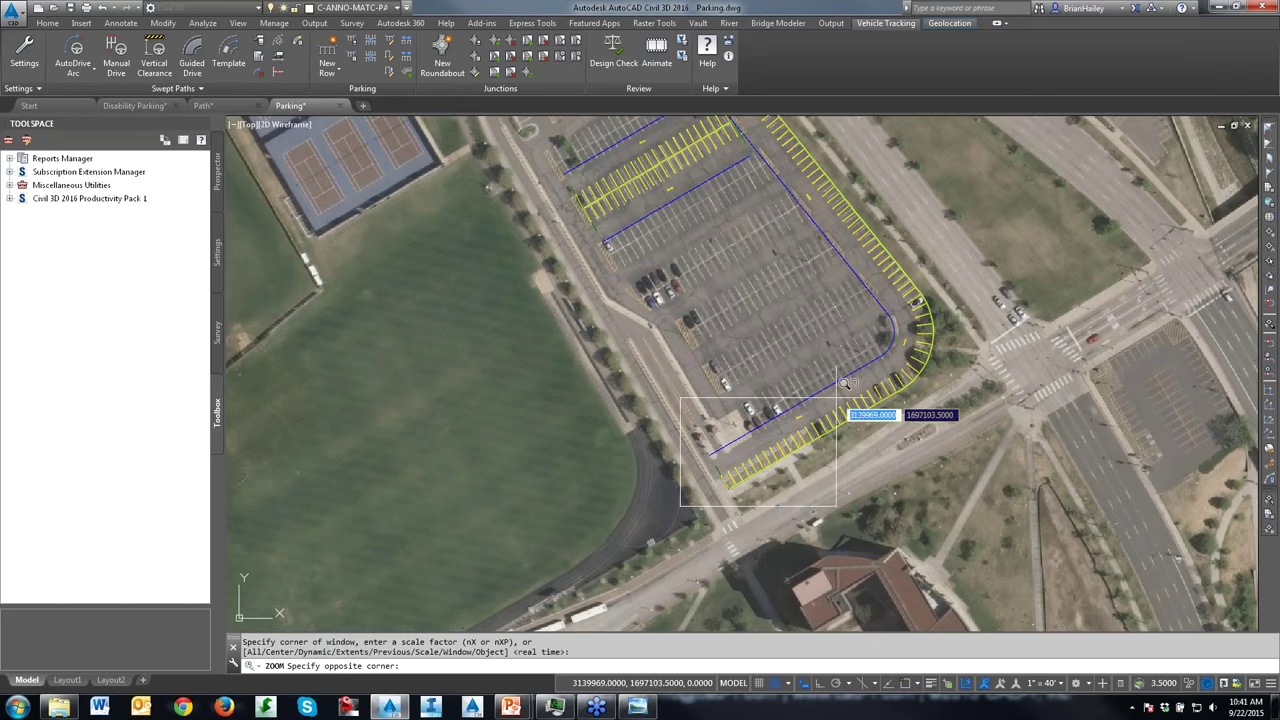
pyautogui.click(868, 366)
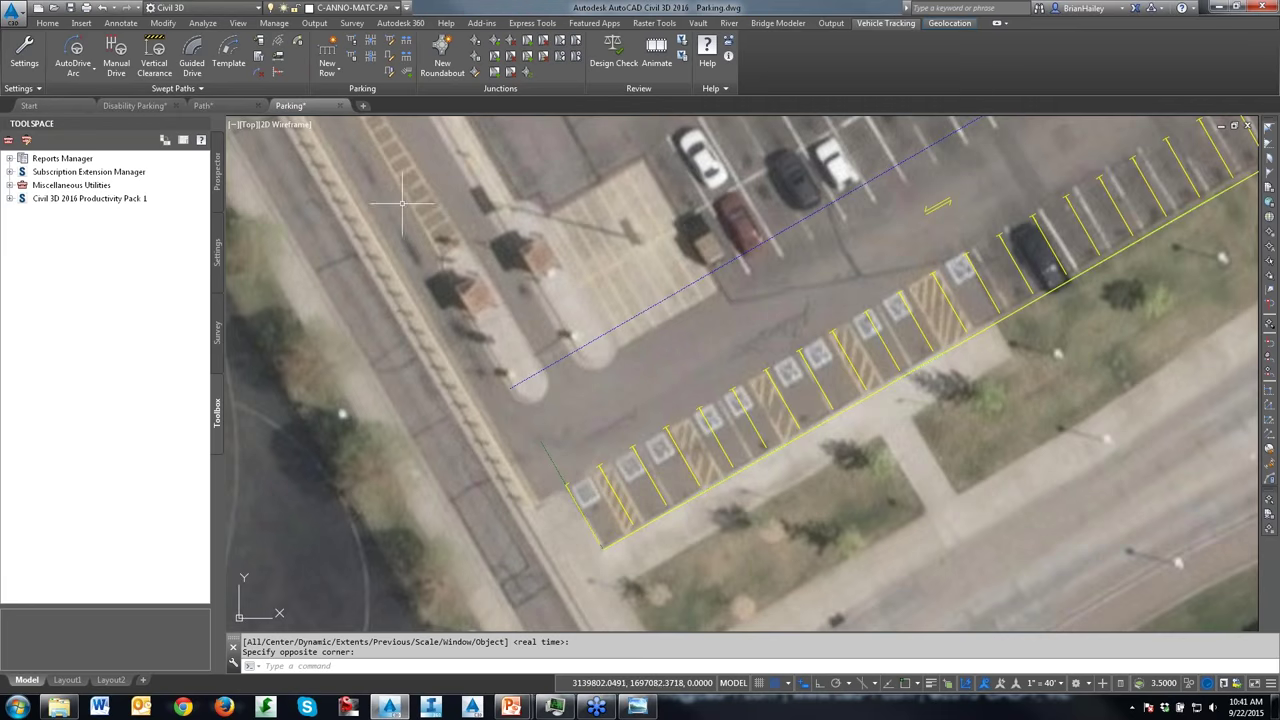
pyautogui.click(390, 58)
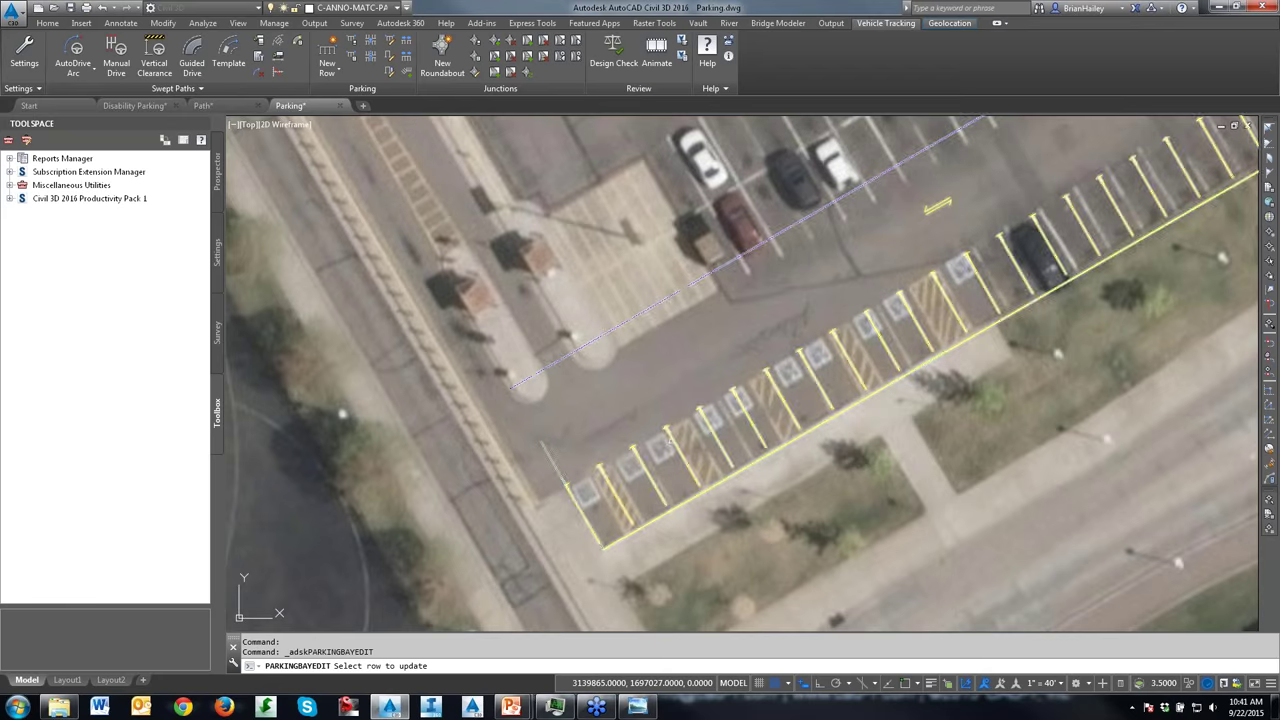
pyautogui.click(668, 440)
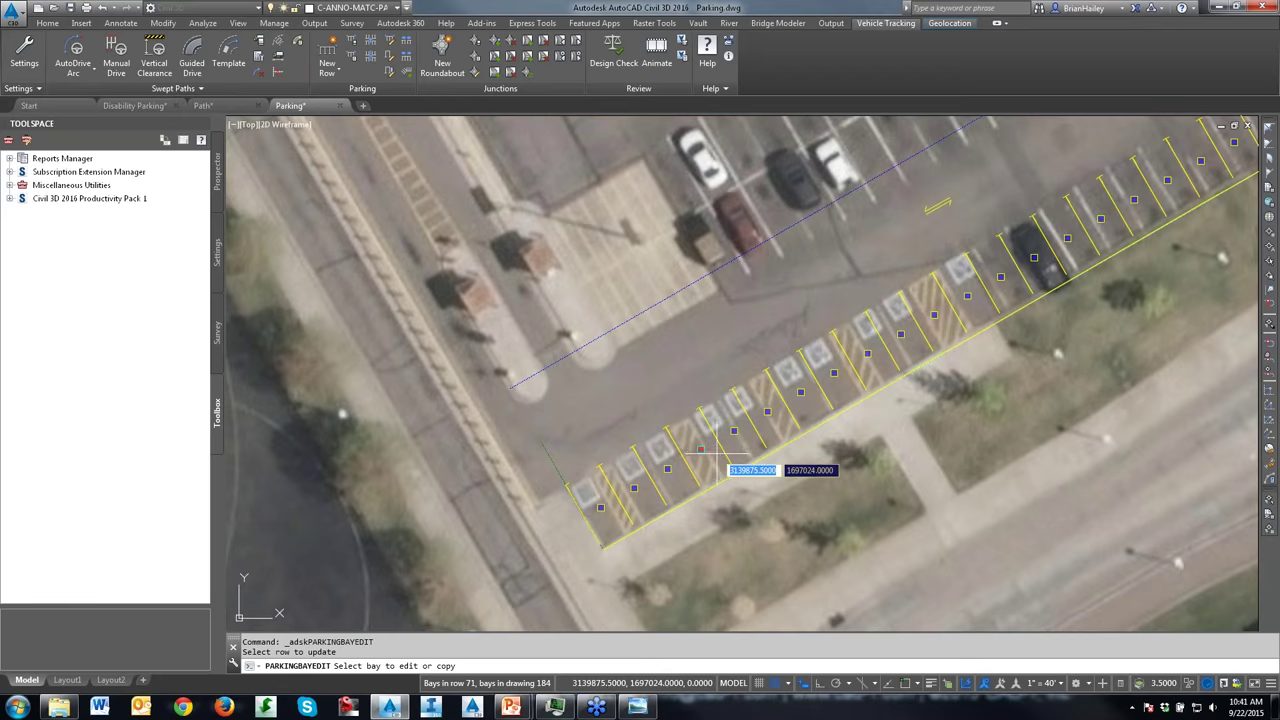
pyautogui.click(604, 510)
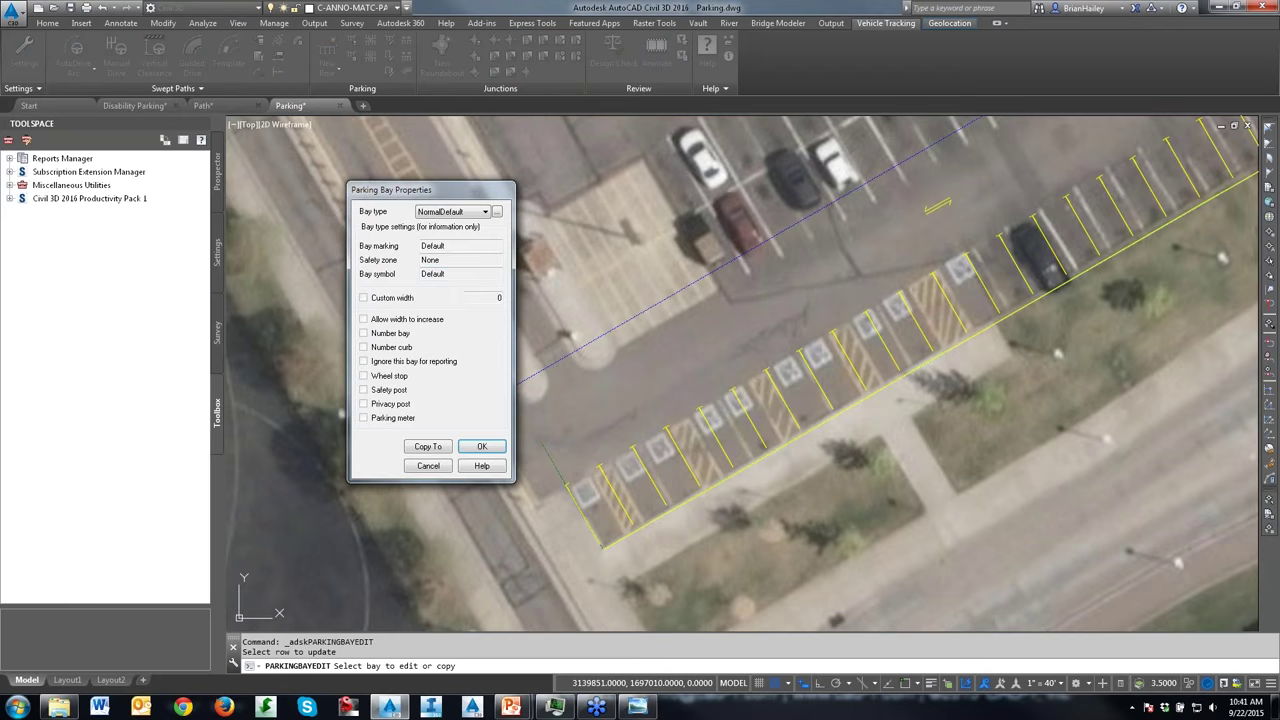
pyautogui.click(486, 213)
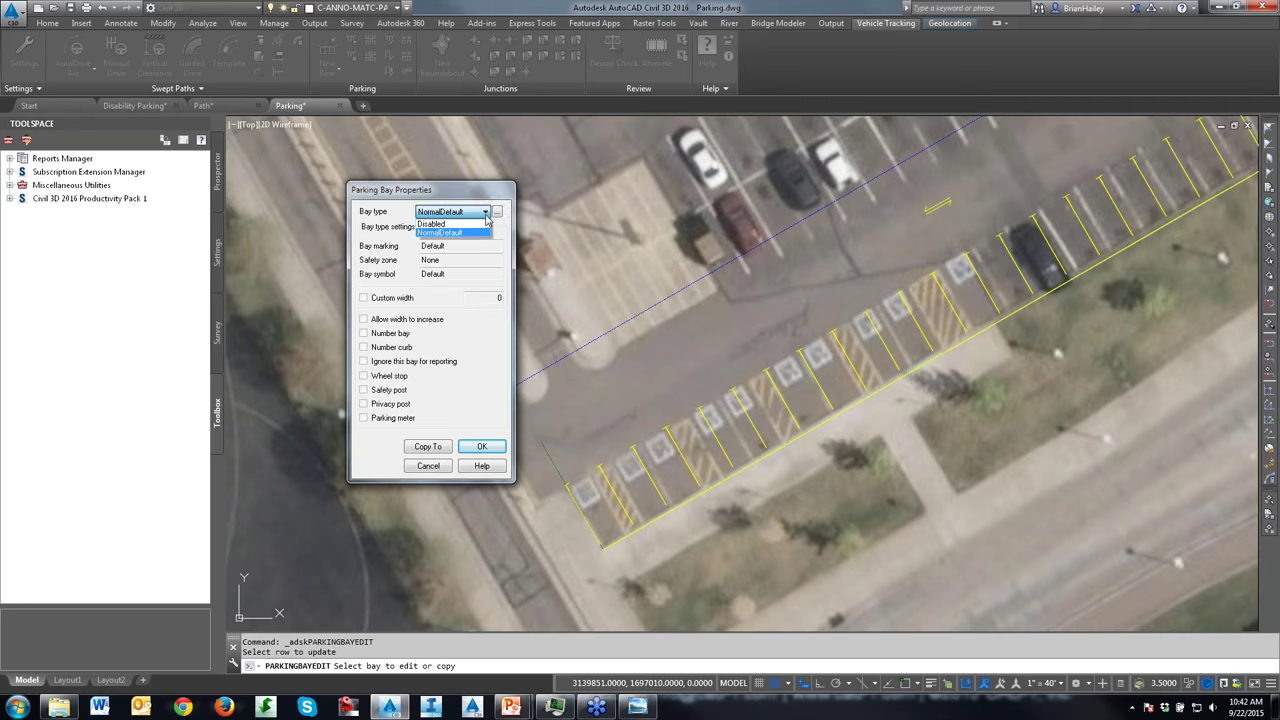
pyautogui.click(432, 223)
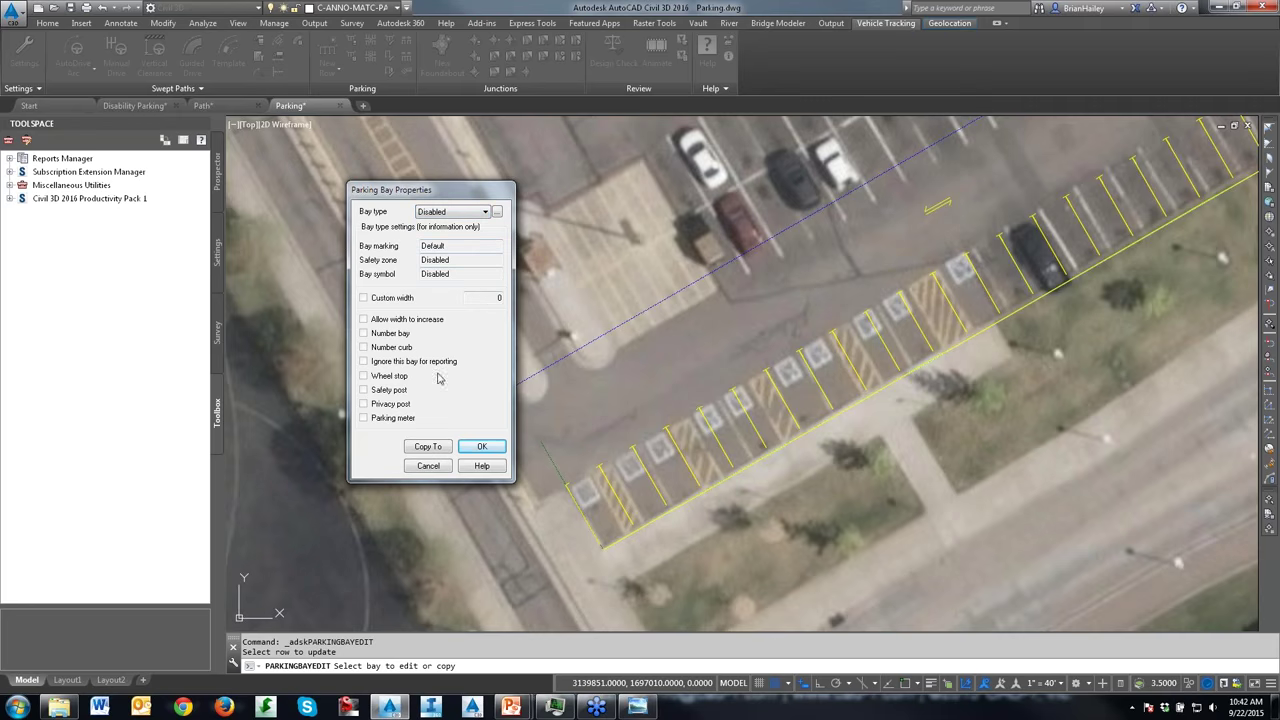
pyautogui.click(483, 448)
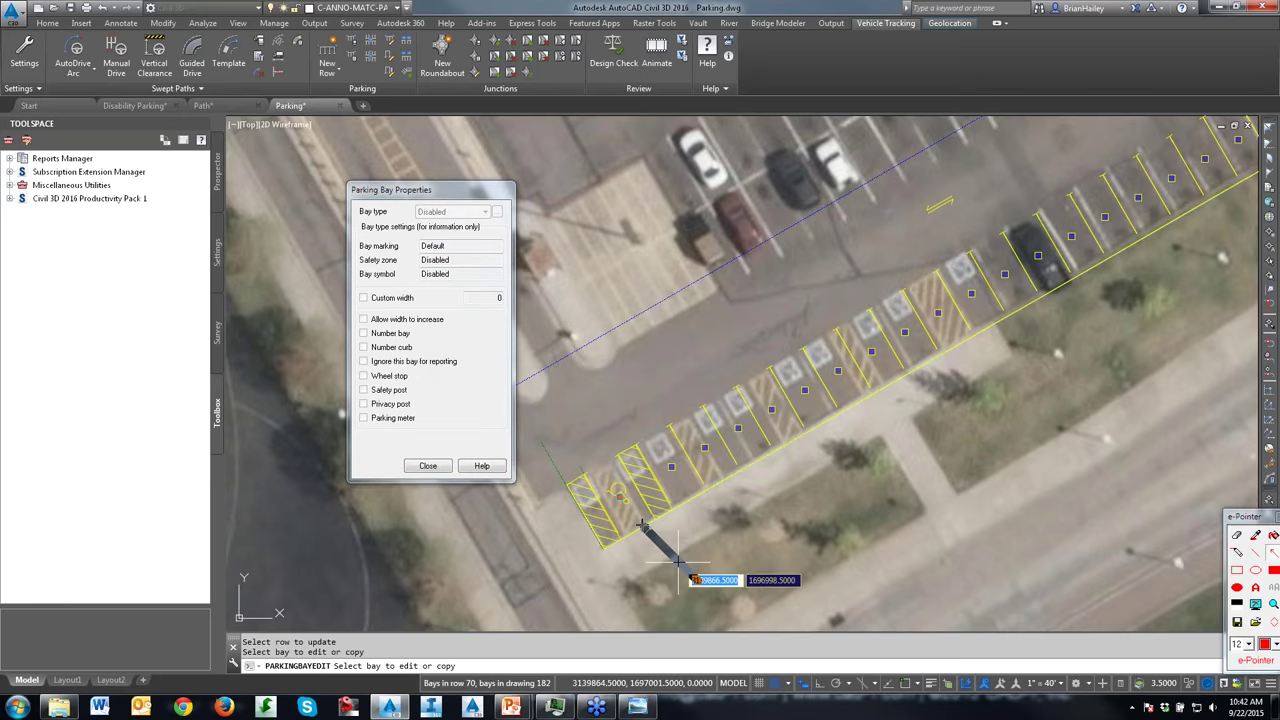
# Step: With snap off, set the second bay of the row to Disabled and copy its settings to the next five standard bays
pyautogui.moveTo(642, 523); pyautogui.dragTo(696, 584)
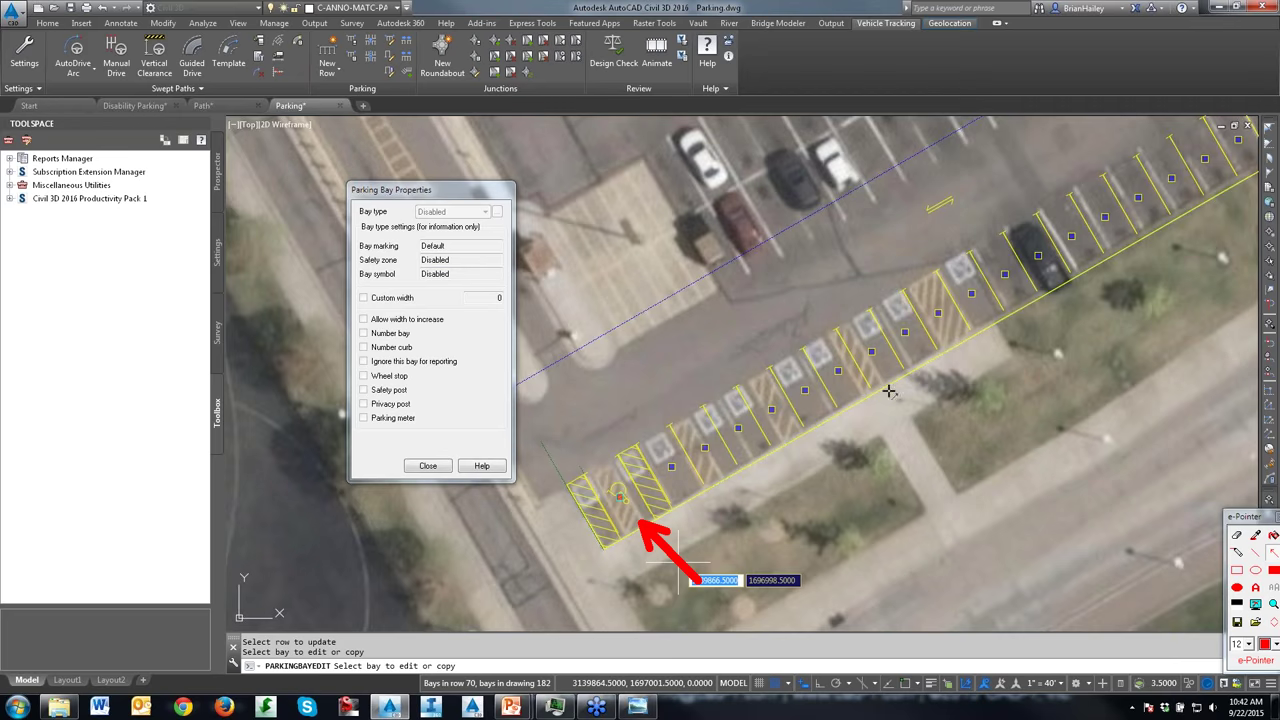
pyautogui.press('F9')
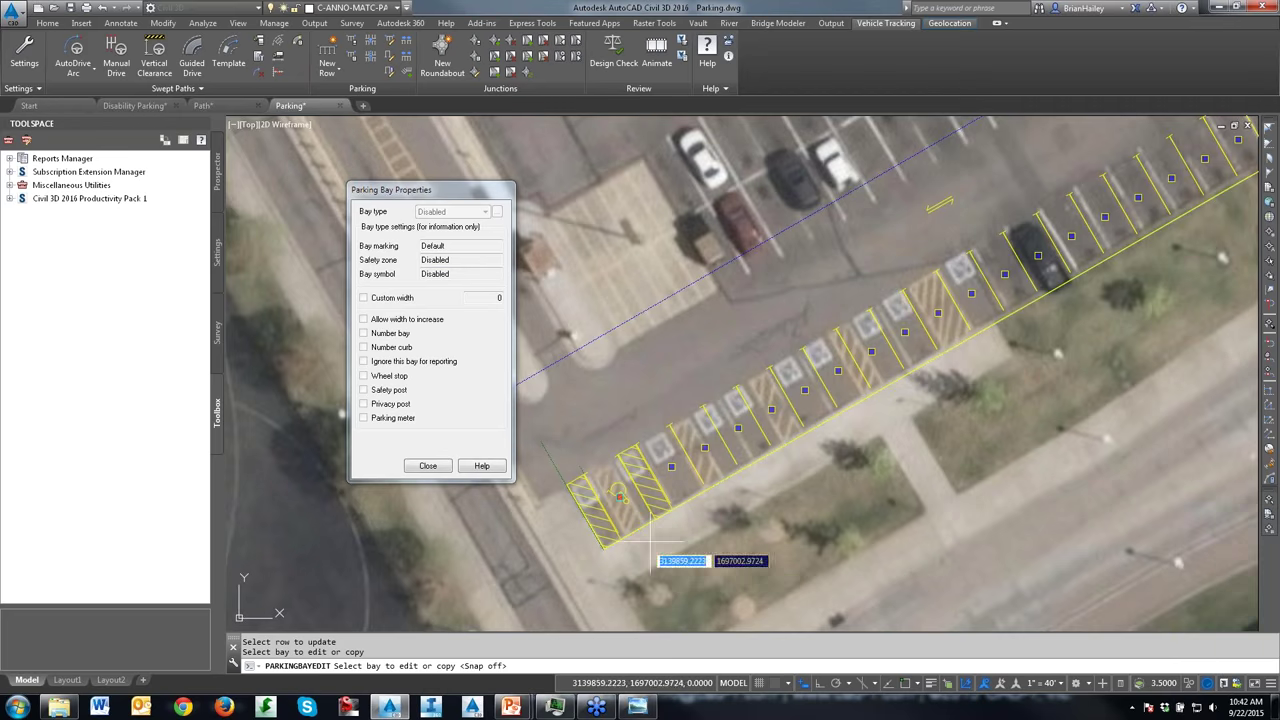
pyautogui.click(672, 465)
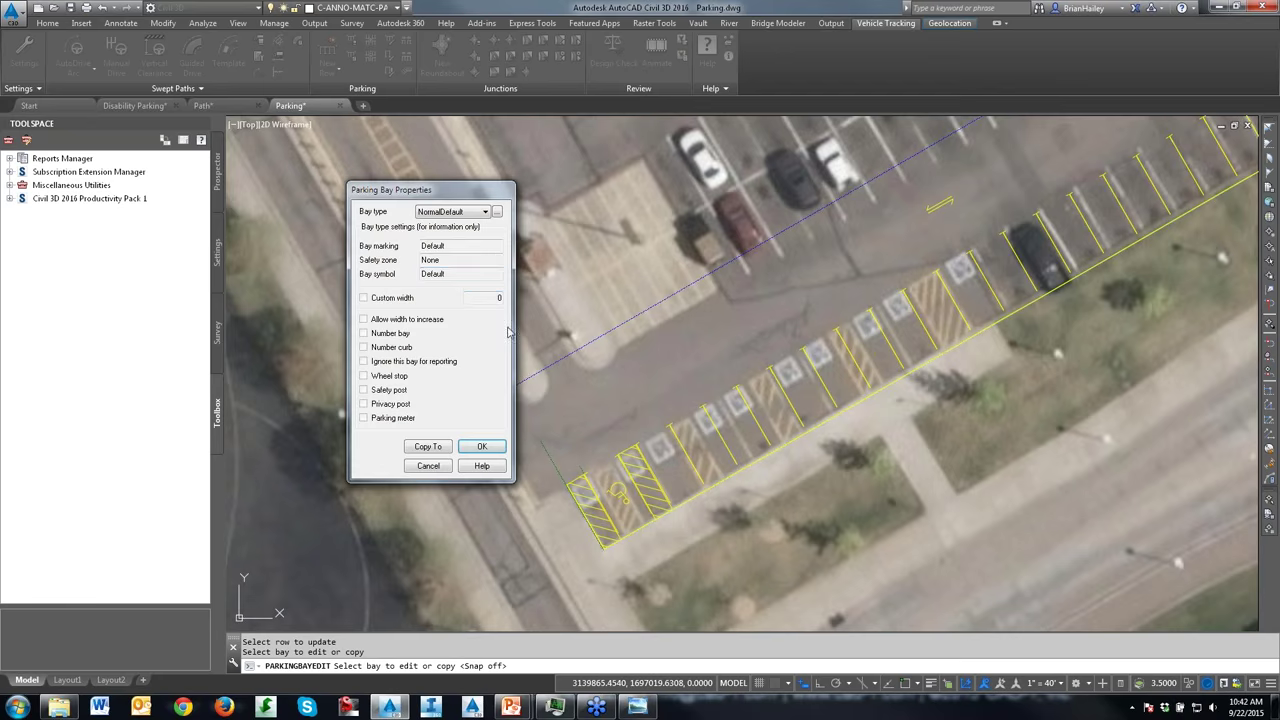
pyautogui.click(478, 212)
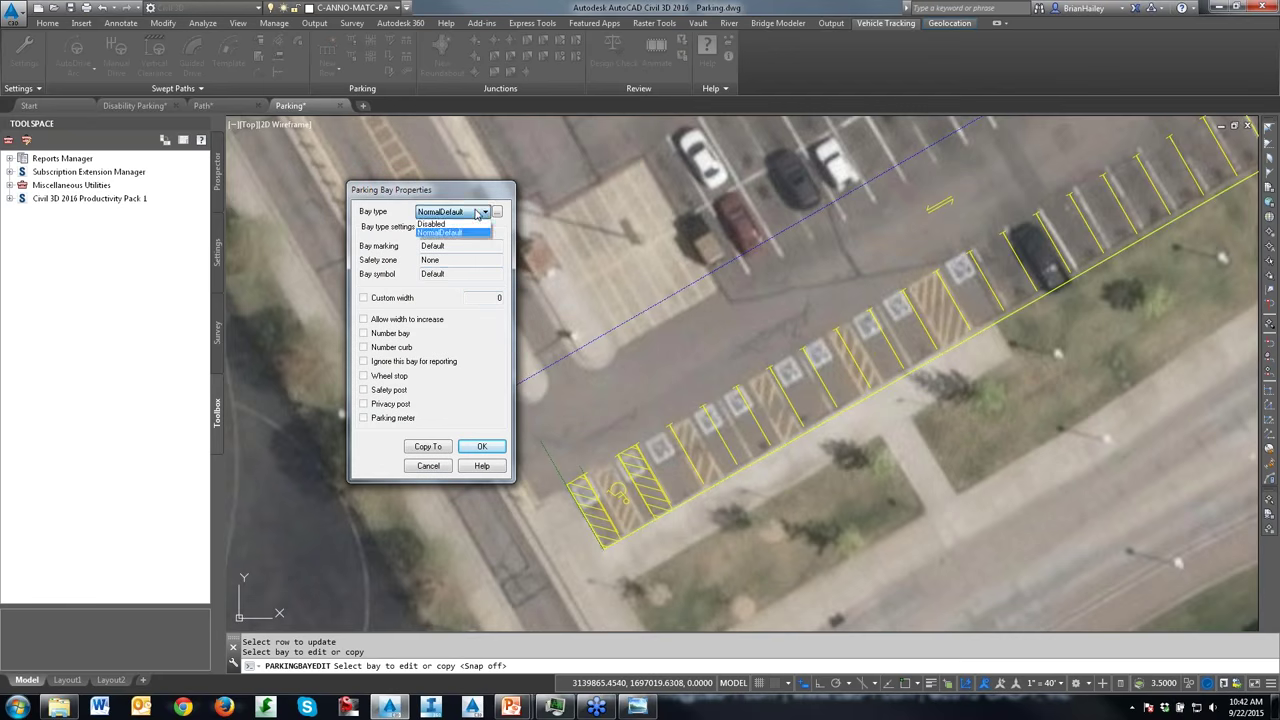
pyautogui.click(470, 222)
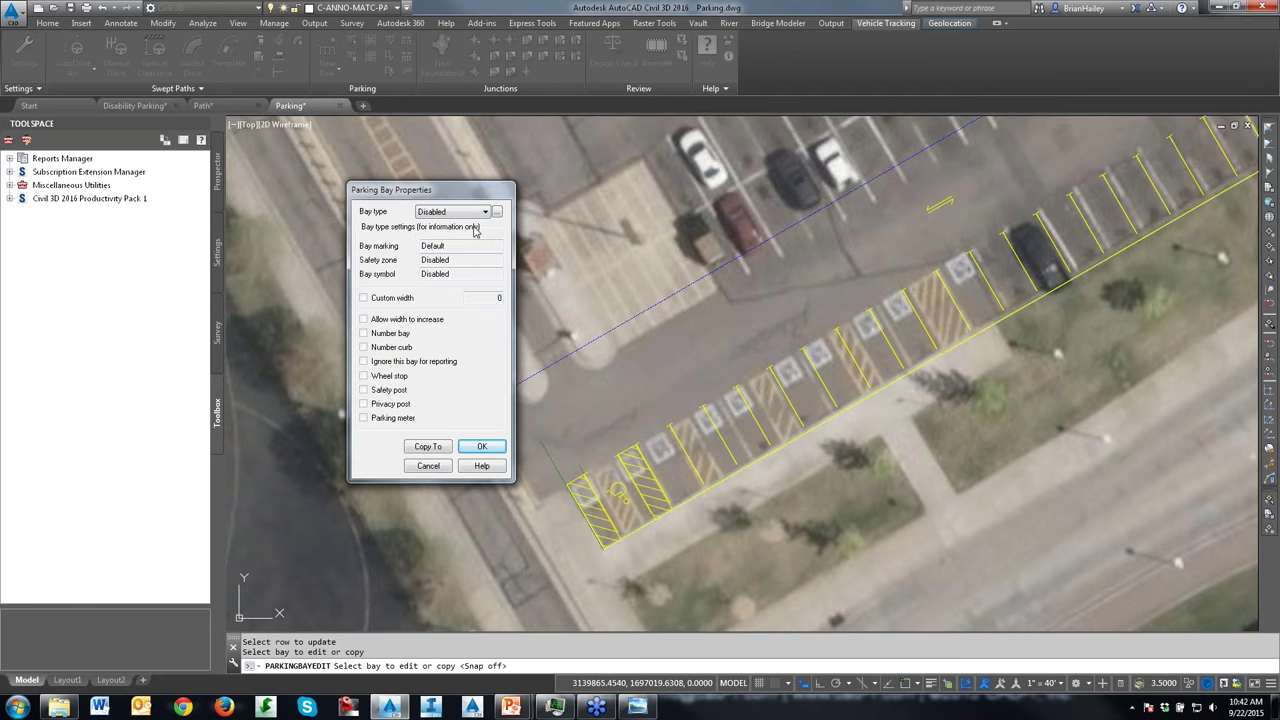
pyautogui.moveTo(432, 290); pyautogui.dragTo(428, 447)
pyautogui.click(428, 446)
pyautogui.click(718, 445)
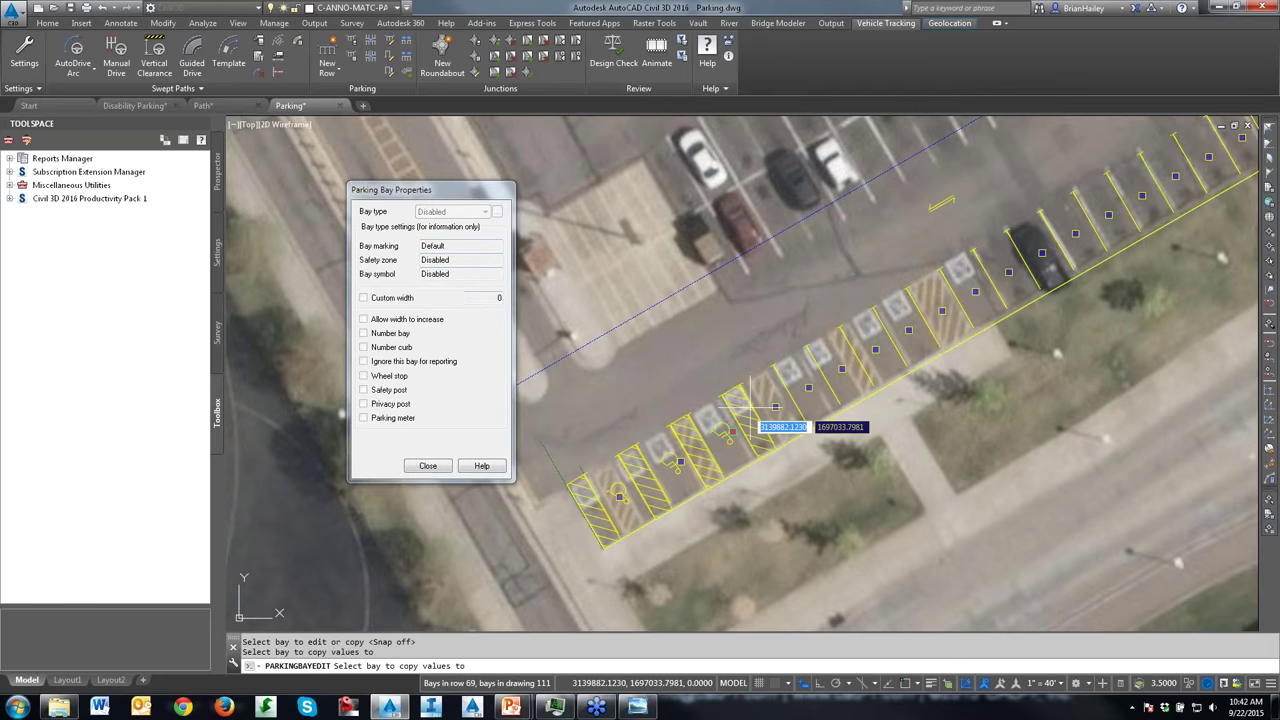
pyautogui.click(790, 400)
pyautogui.click(830, 365)
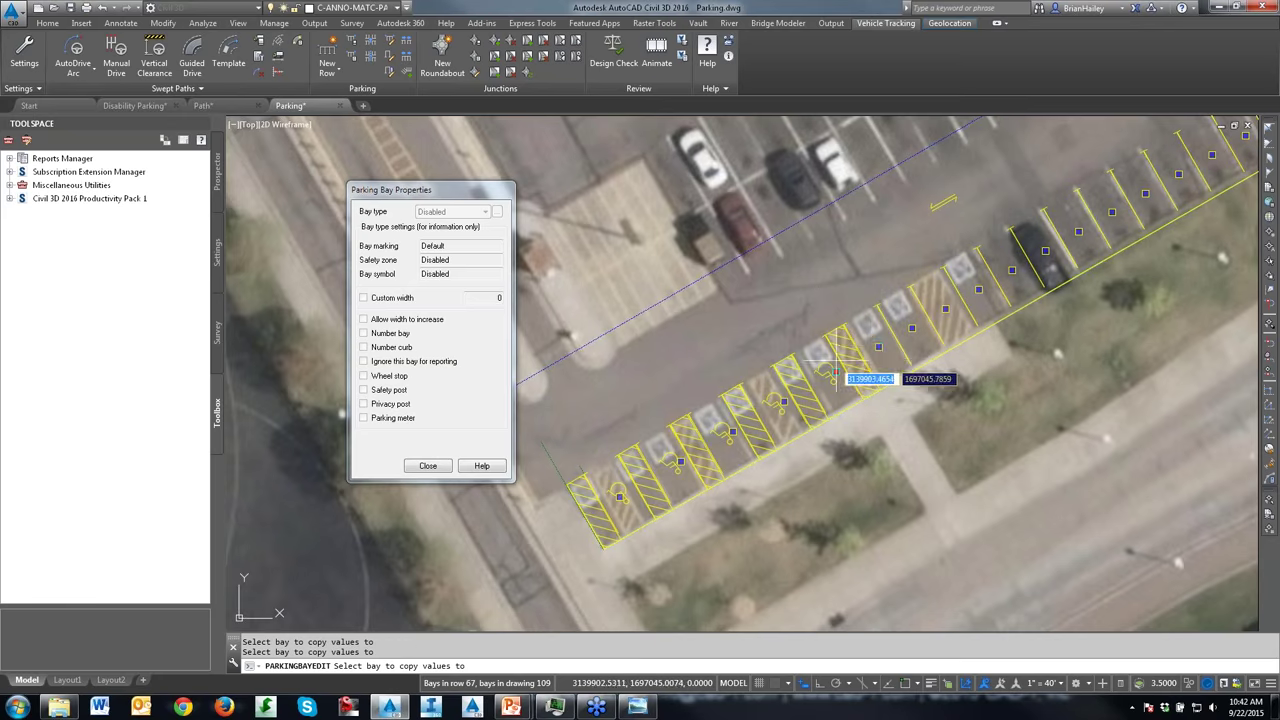
pyautogui.click(880, 345)
pyautogui.click(940, 314)
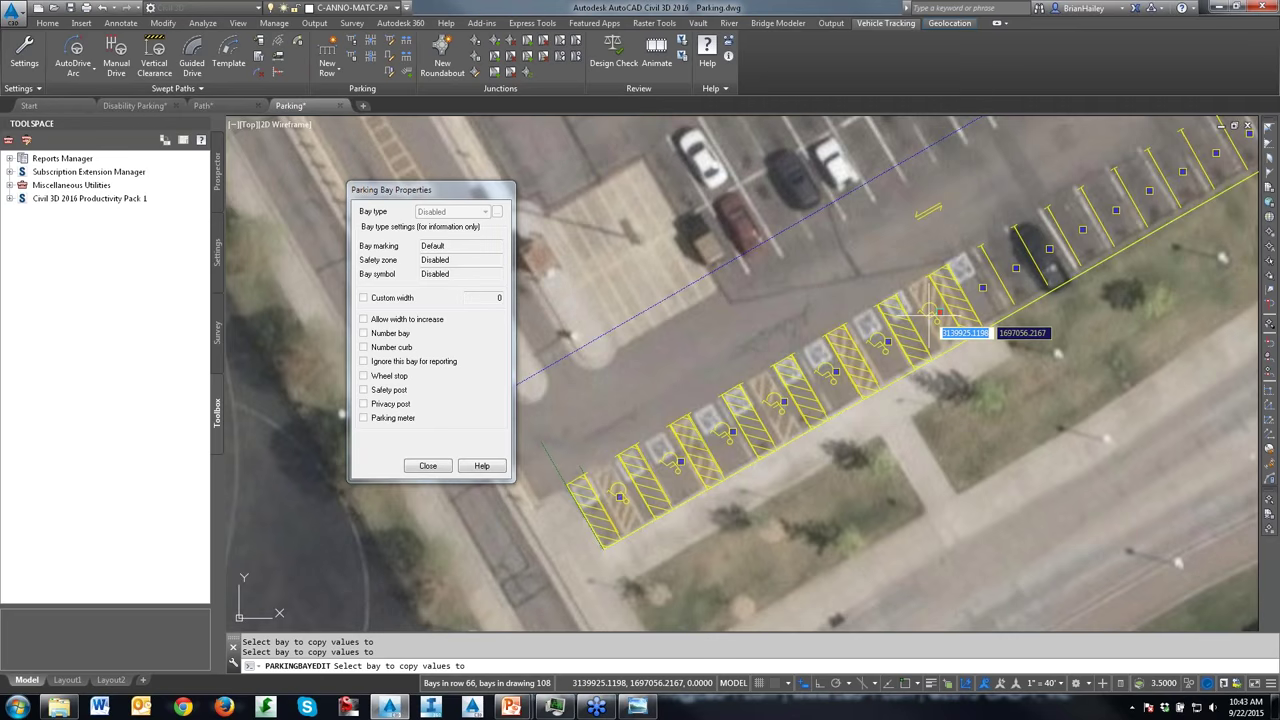
pyautogui.press('Escape')
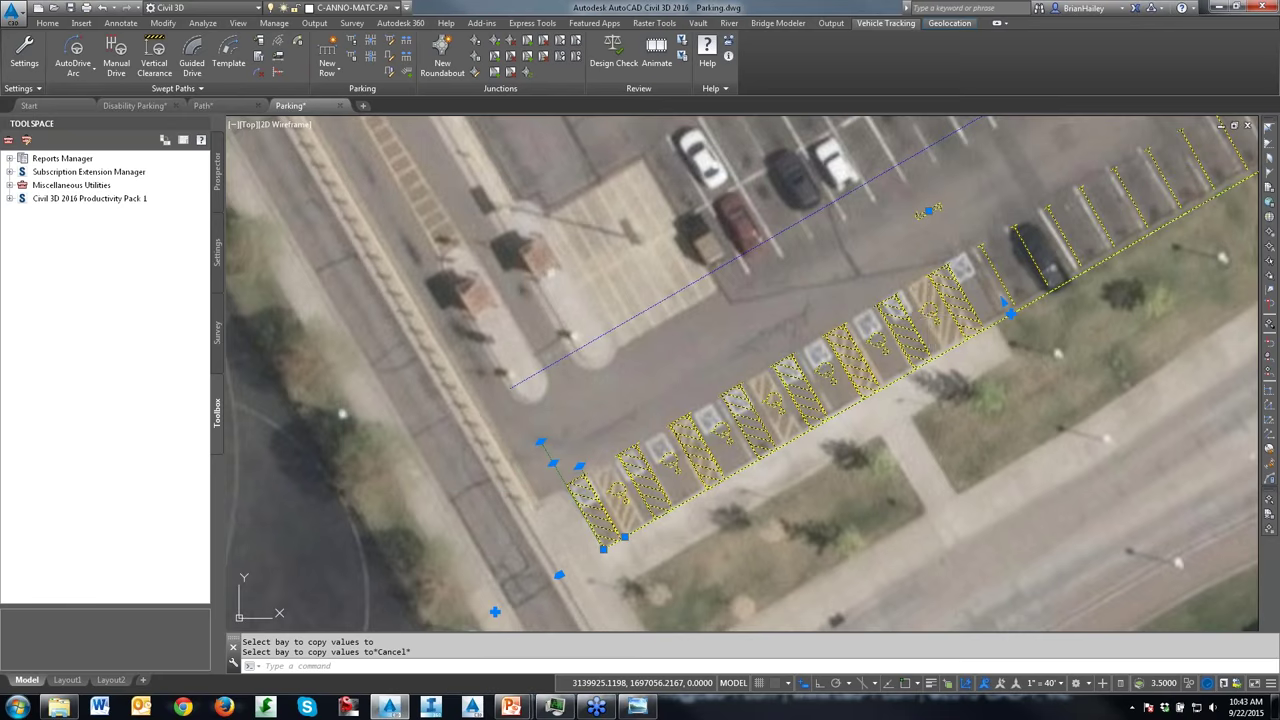
pyautogui.press('Escape')
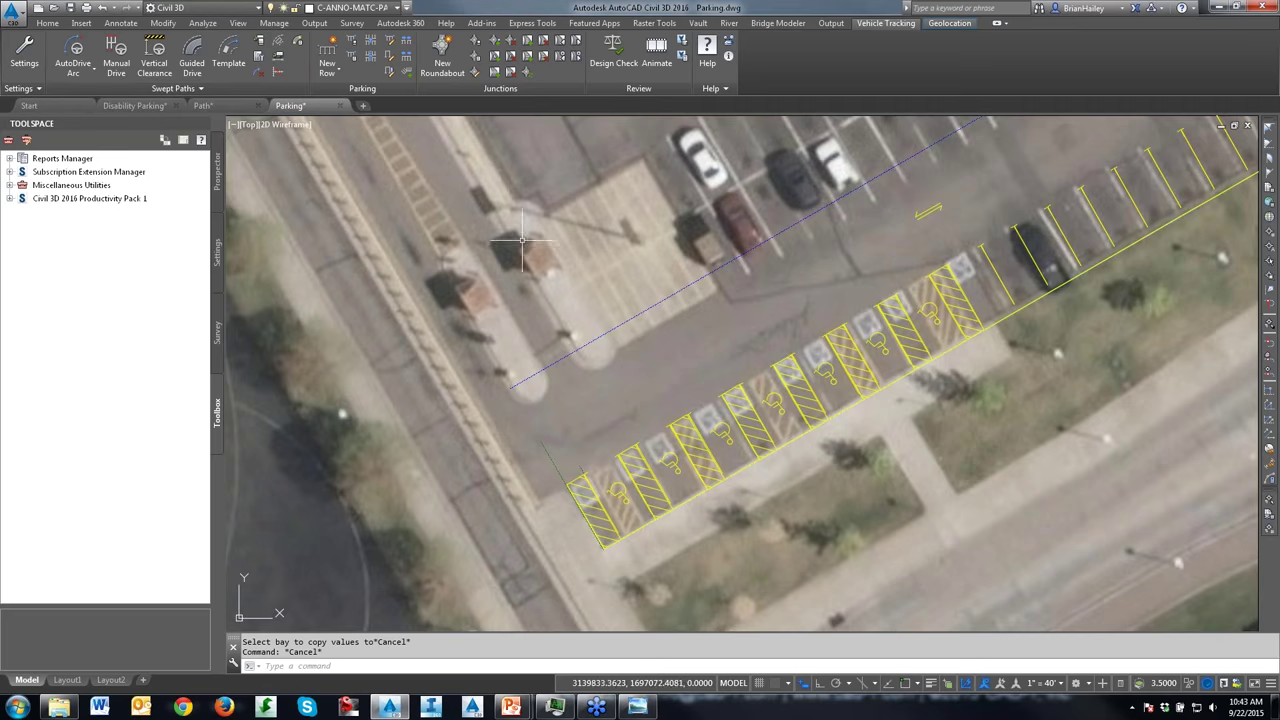
# Step: Set the first disabled bay back to NormalDefault and copy its settings to the remaining disabled bays in the row
pyautogui.click(393, 58)
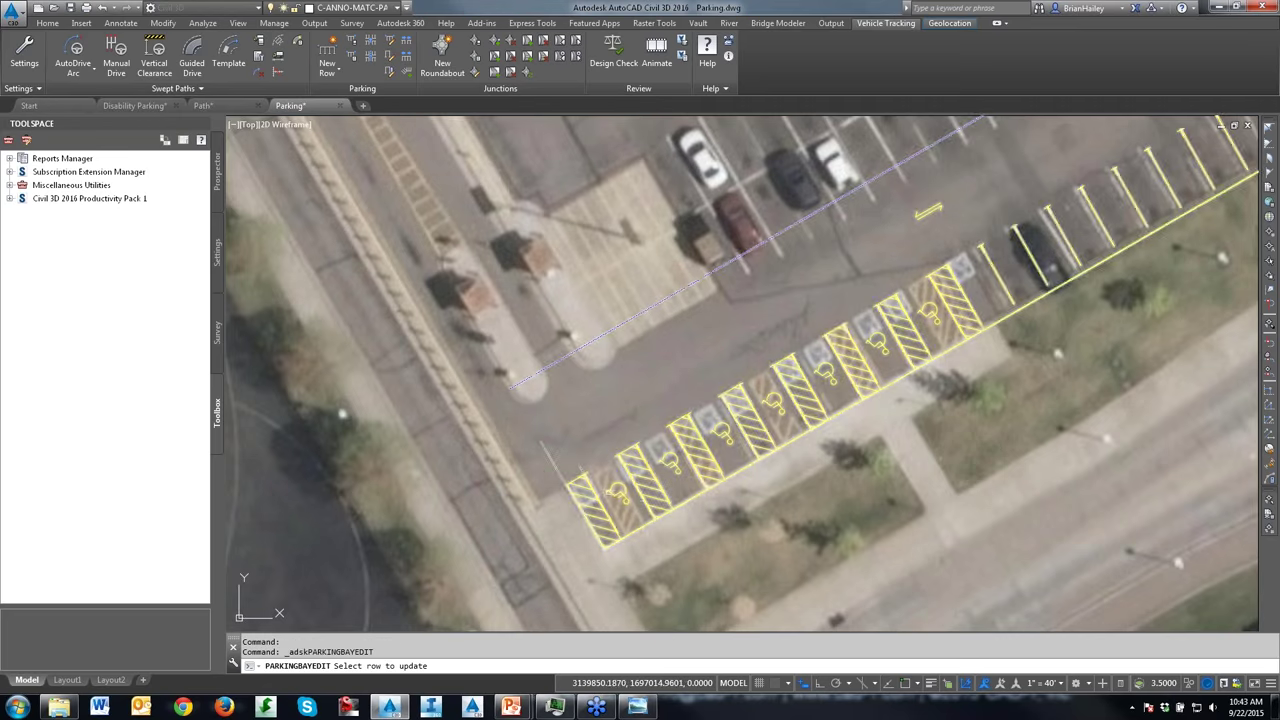
pyautogui.click(600, 497)
pyautogui.click(612, 495)
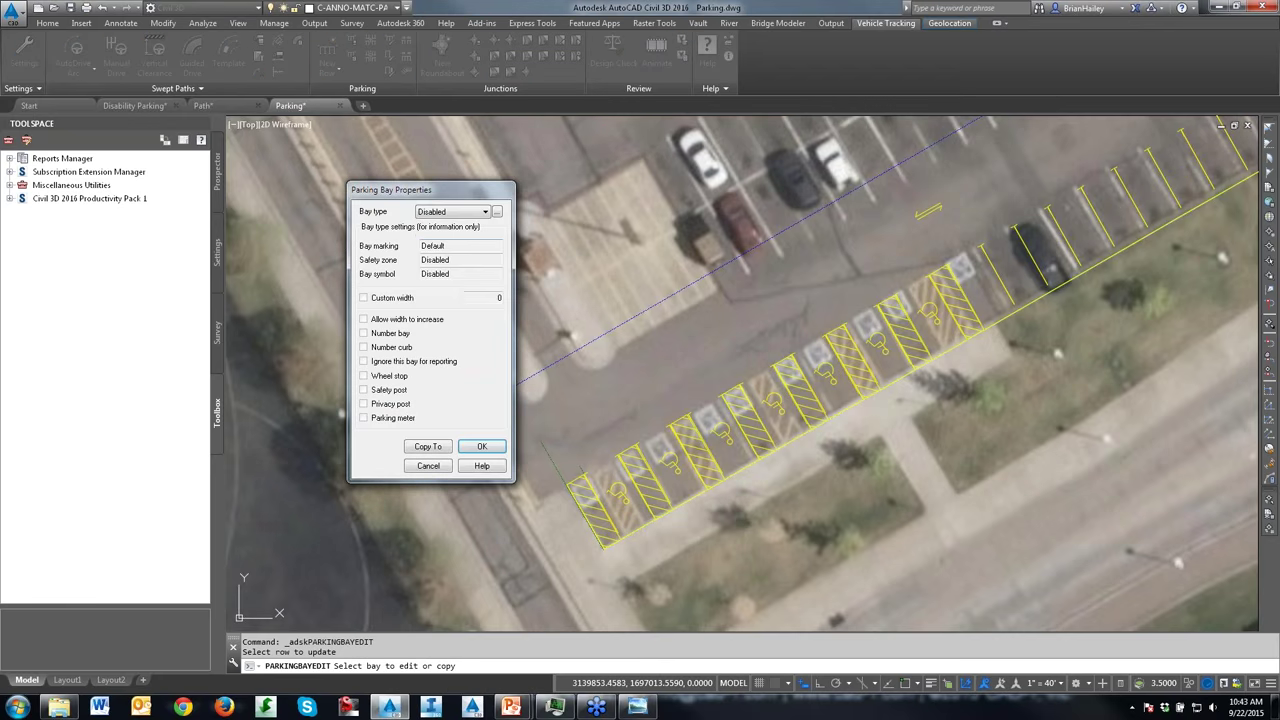
pyautogui.hotkey('alt', 'Down')
pyautogui.press('Down')
pyautogui.press('Return')
pyautogui.click(428, 446)
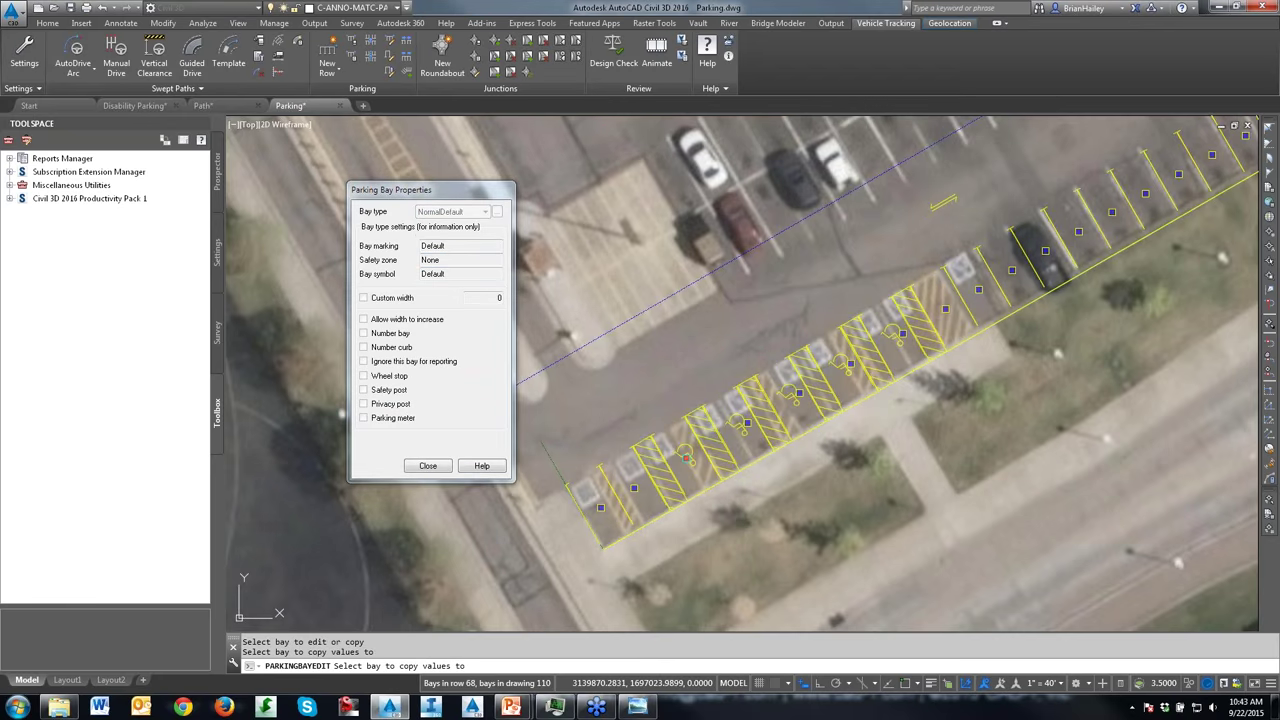
pyautogui.click(730, 440)
pyautogui.click(765, 425)
pyautogui.click(800, 410)
pyautogui.click(830, 390)
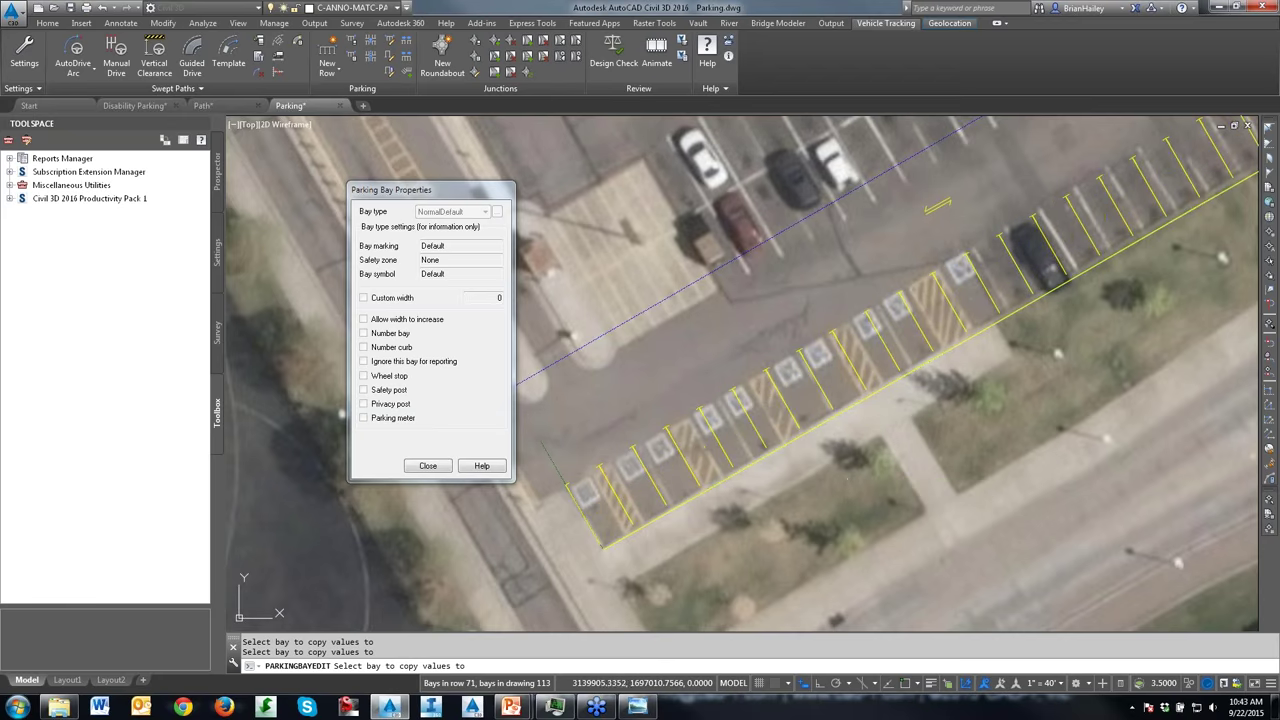
pyautogui.press('Return')
# Step: From the first bay's properties, duplicate the Disabled bay style and name the copy Access Driver Side
pyautogui.press('Return')
pyautogui.click(602, 509)
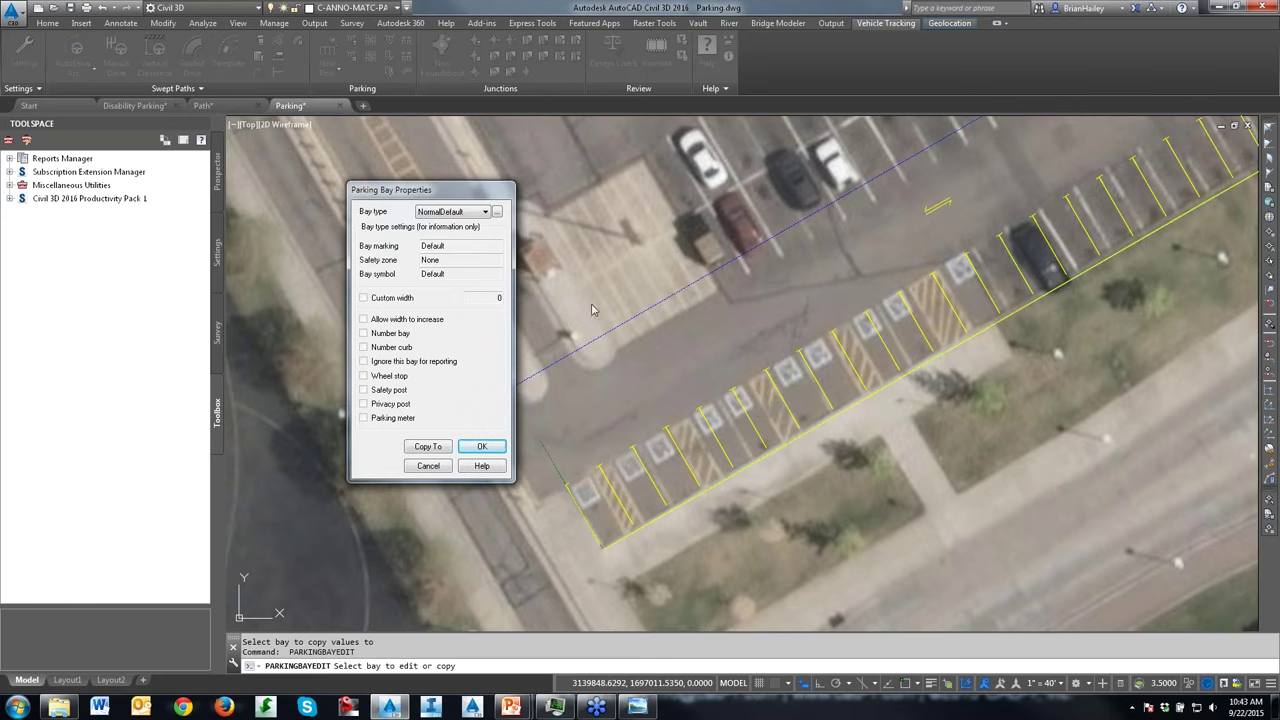
pyautogui.click(497, 212)
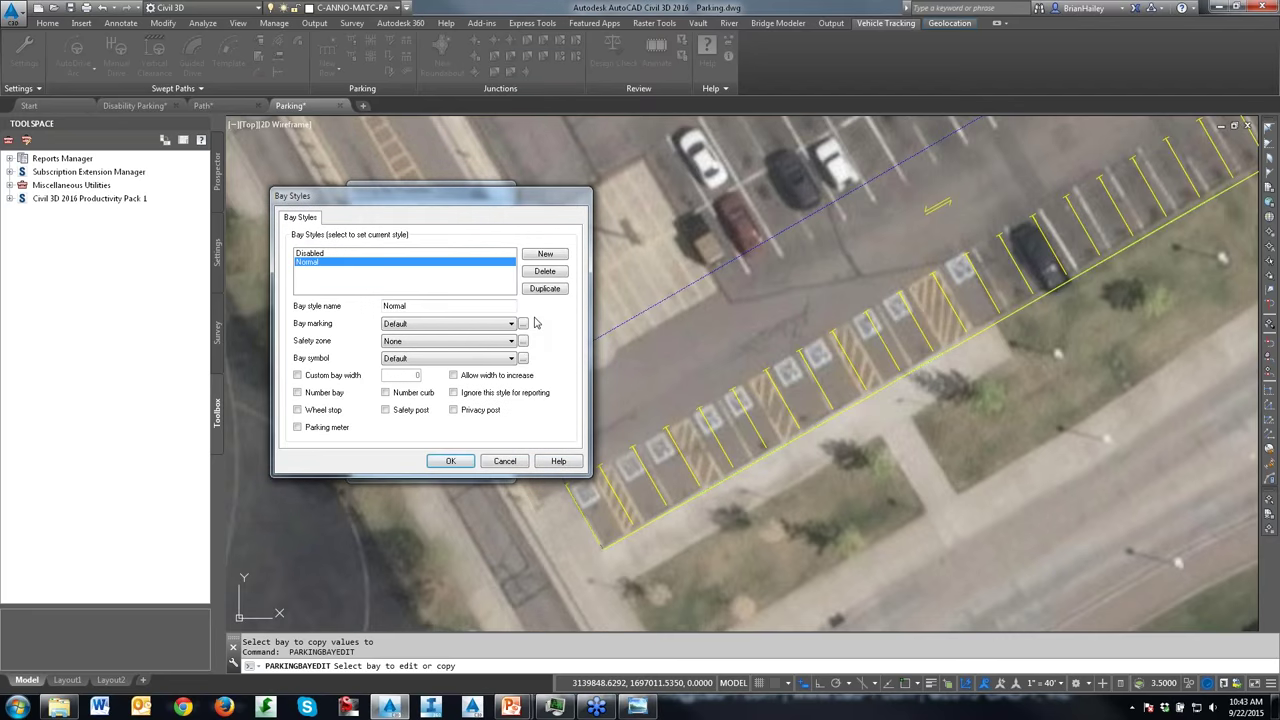
pyautogui.click(416, 256)
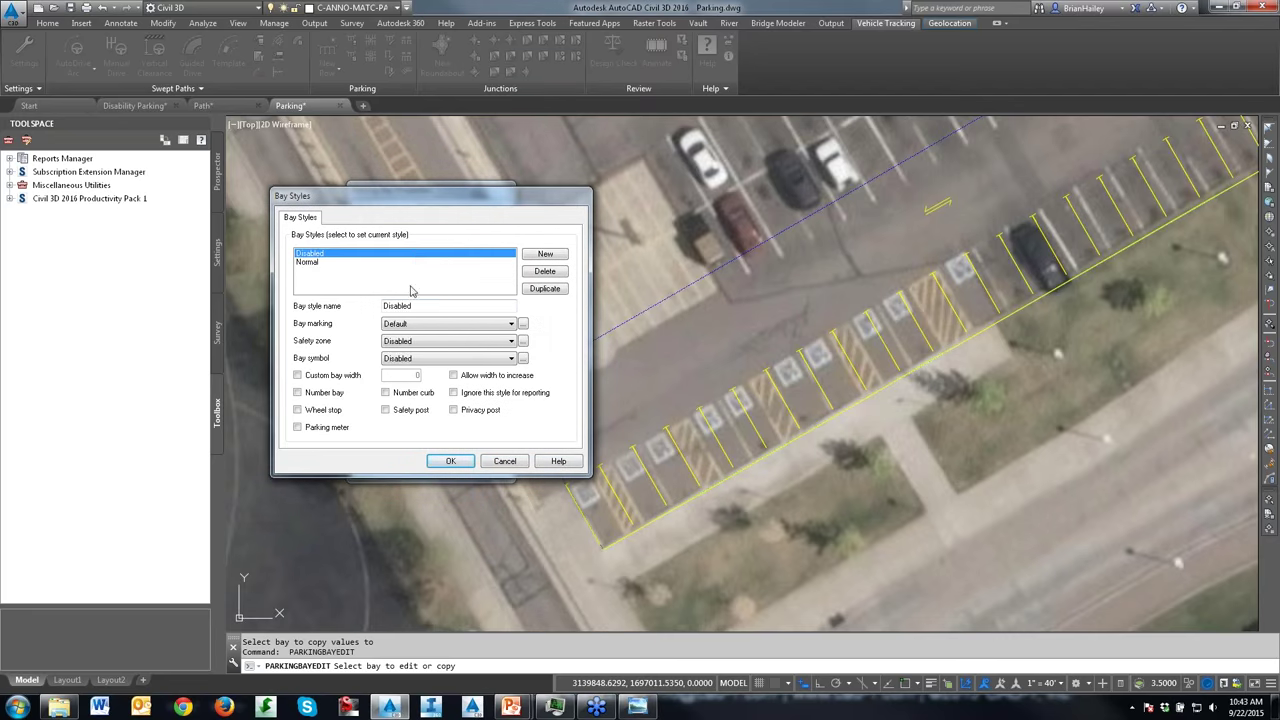
pyautogui.click(537, 292)
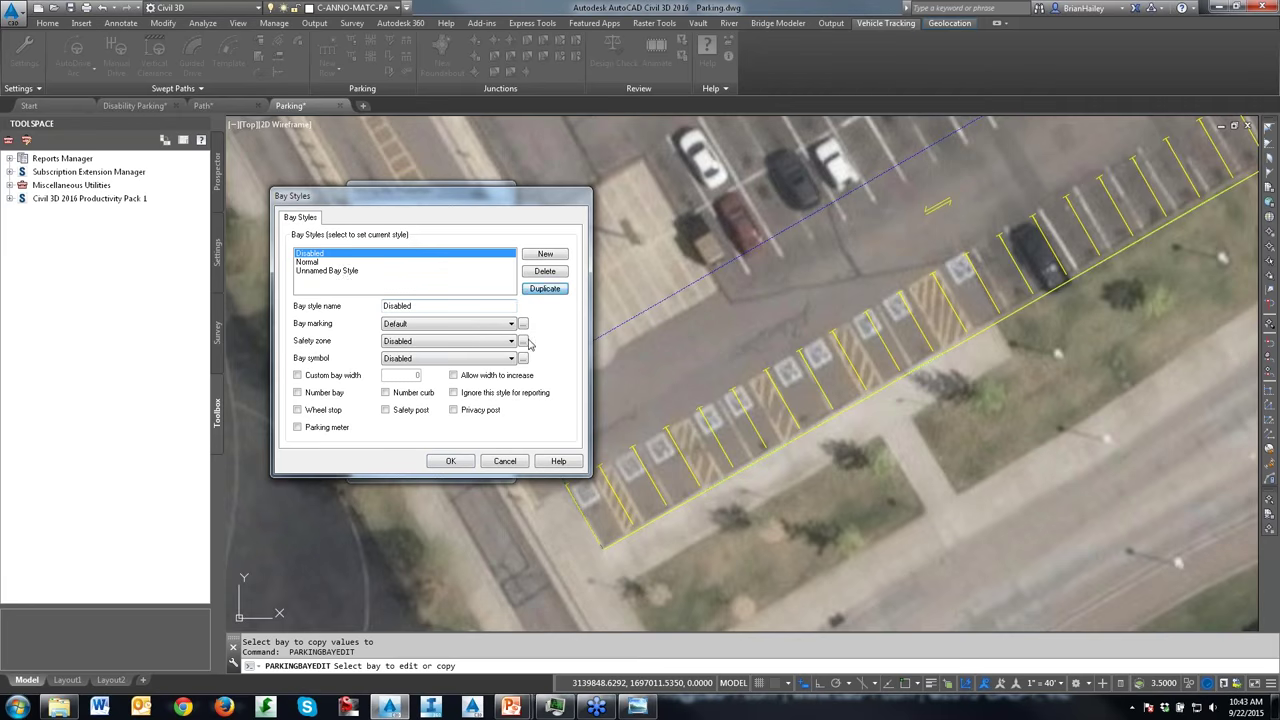
pyautogui.click(346, 271)
pyautogui.press('Tab')
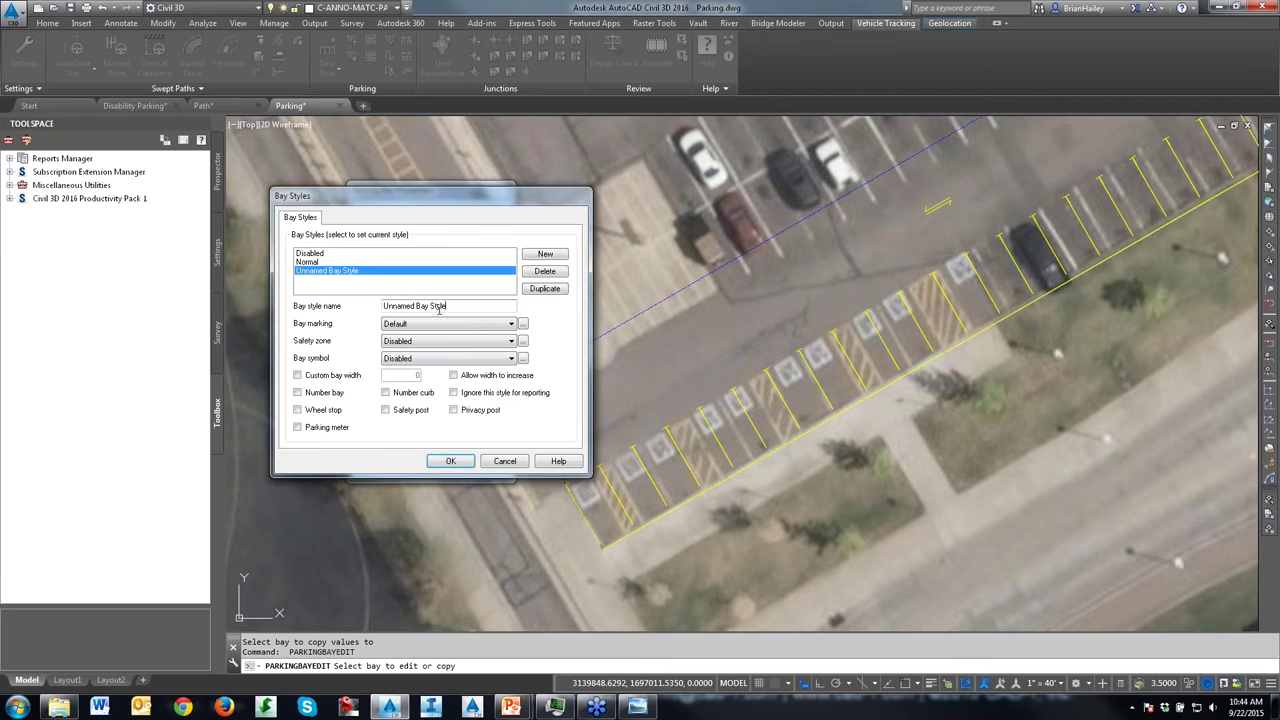
pyautogui.write('Access Driver Side')
# Step: For the Access Driver Side style, duplicate the Disabled safety zone as Drivers Safety Zone with the extra for passenger set to 0
pyautogui.click(397, 325)
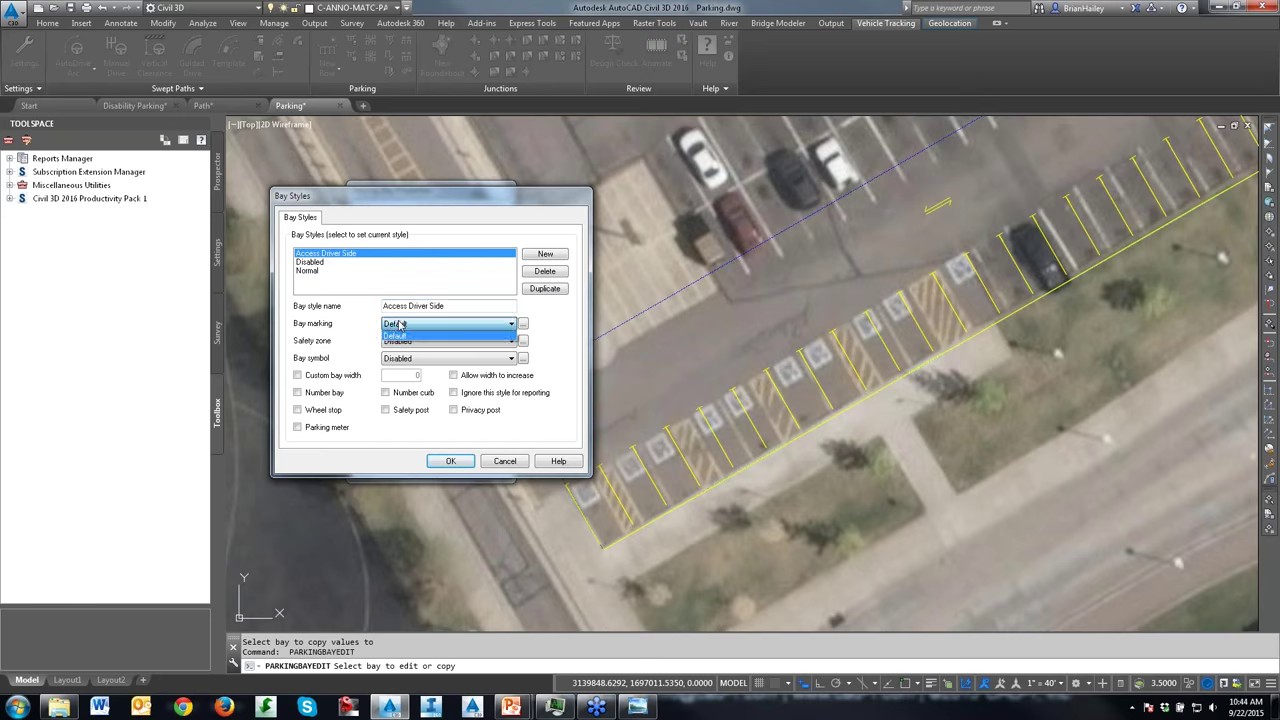
pyautogui.click(397, 337)
pyautogui.click(397, 342)
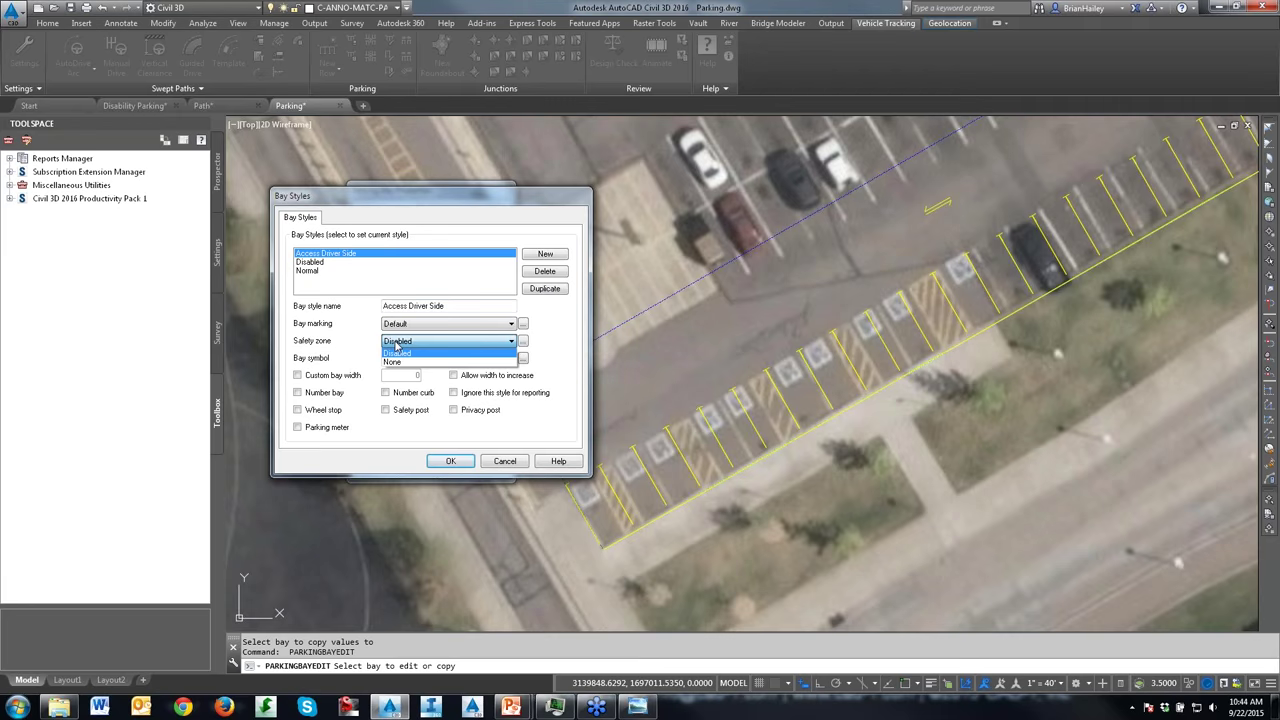
pyautogui.click(529, 343)
pyautogui.click(523, 342)
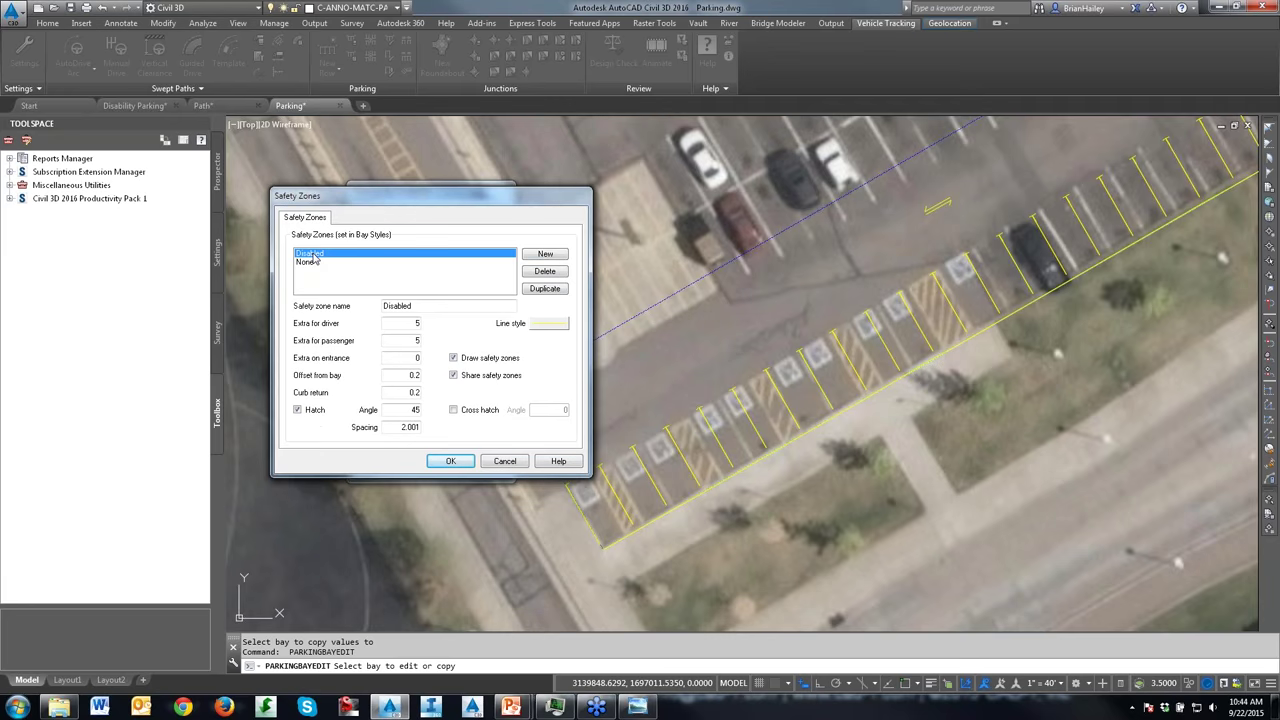
pyautogui.click(550, 291)
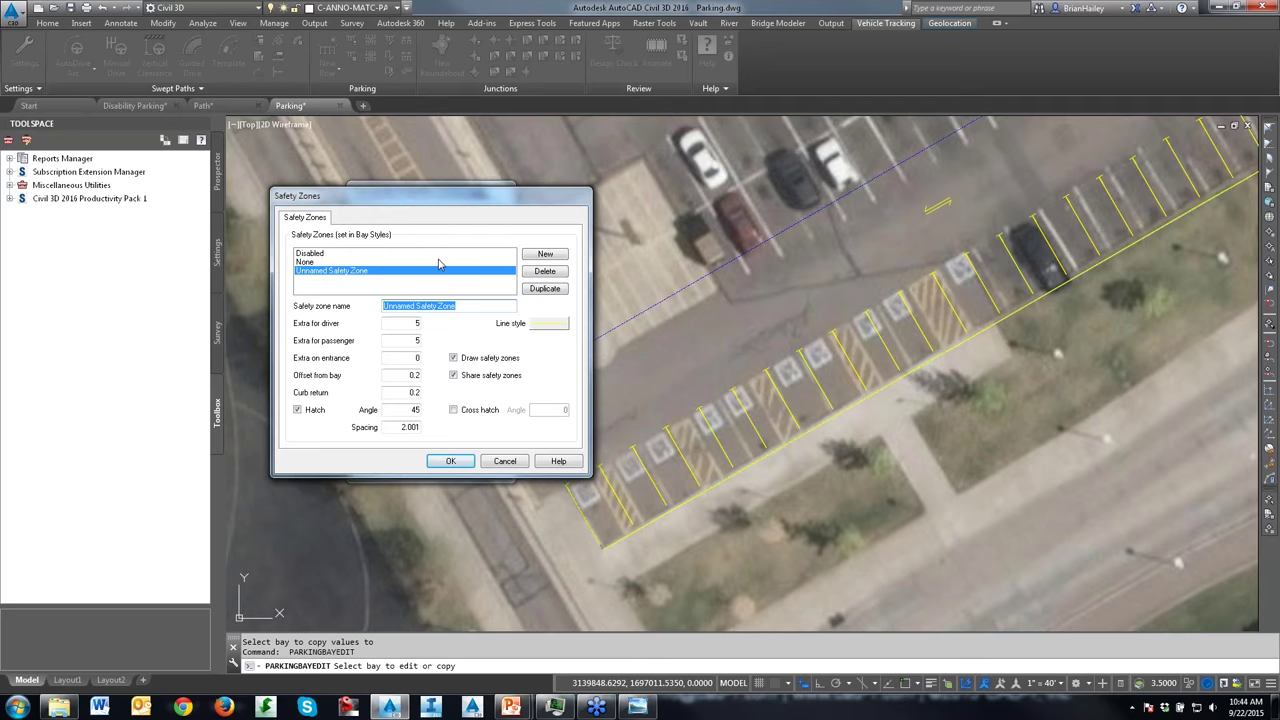
pyautogui.write('Drivers Safety Zone')
pyautogui.doubleClick(400, 341)
pyautogui.write('0')
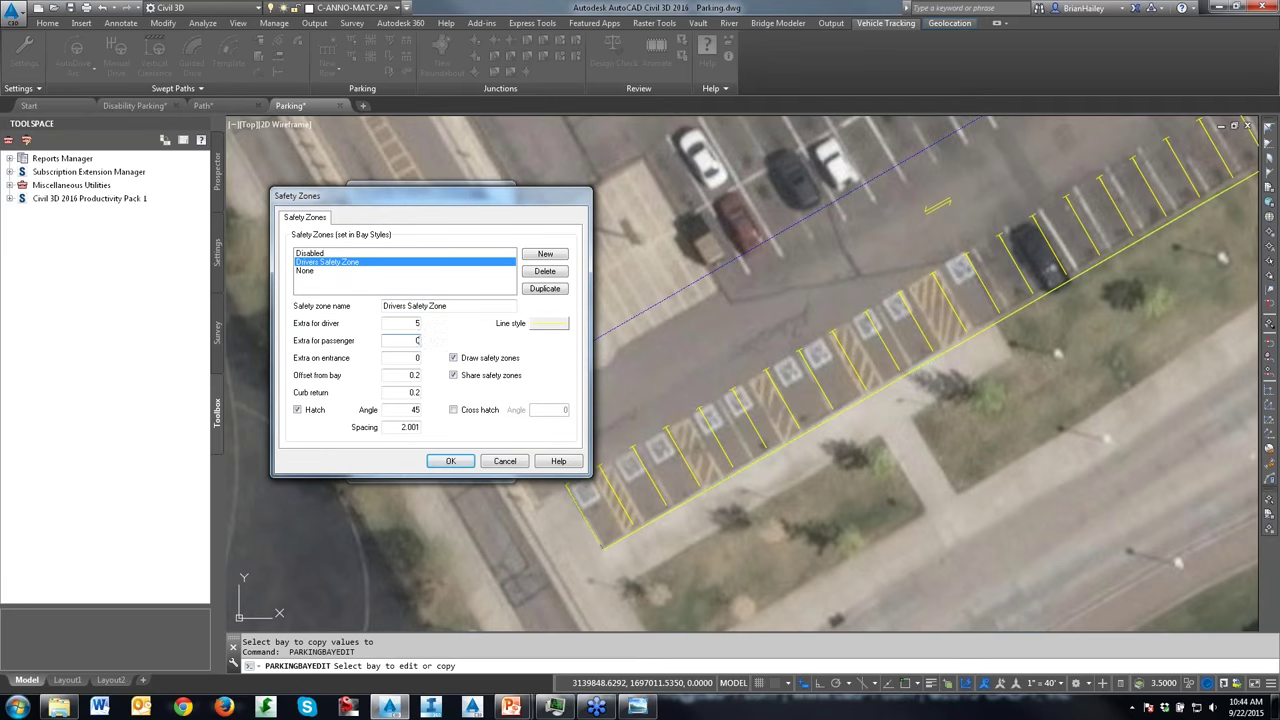
pyautogui.click(460, 463)
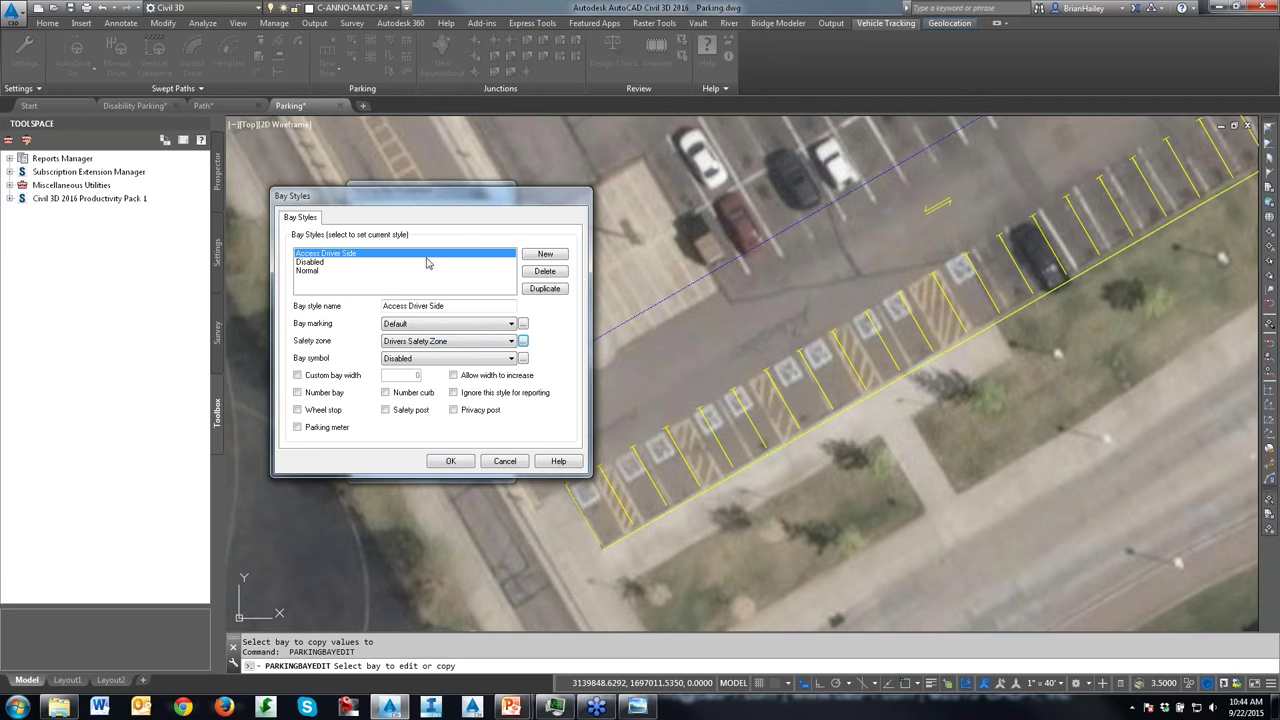
# Step: Duplicate the Access Driver Side bay style and name the copy Access Passenger Side
pyautogui.click(545, 288)
pyautogui.click(330, 279)
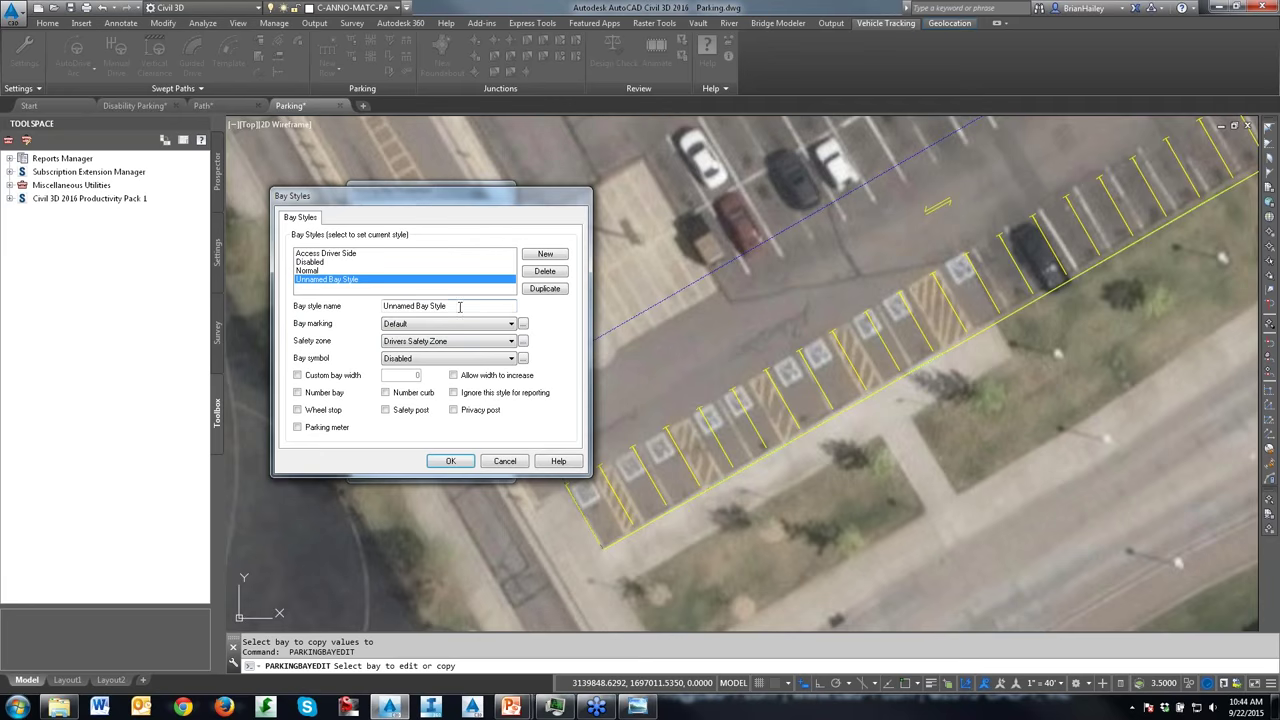
pyautogui.moveTo(460, 307); pyautogui.dragTo(392, 310)
pyautogui.write('Passenger')
pyautogui.press('BackSpace')
pyautogui.press('BackSpace')
pyautogui.press('BackSpace')
pyautogui.press('BackSpace')
pyautogui.press('BackSpace')
pyautogui.press('BackSpace')
pyautogui.press('BackSpace')
pyautogui.press('BackSpace')
pyautogui.press('BackSpace')
pyautogui.write('Access APa')
pyautogui.press('BackSpace')
pyautogui.press('BackSpace')
pyautogui.press('BackSpace')
pyautogui.write('Passenger Side')
# Step: For Access Passenger Side, duplicate Drivers Safety Zone as Passenger Safety Zone with 0 extra for driver and 5 extra for passenger
pyautogui.click(426, 344)
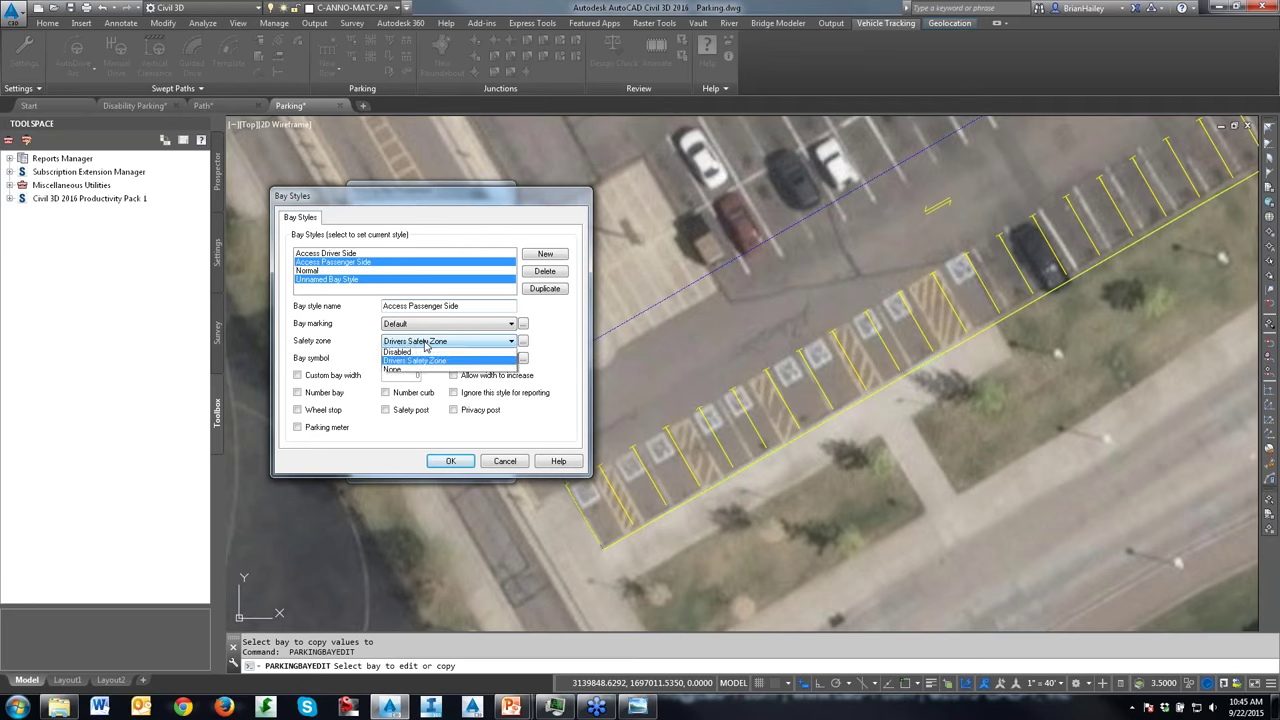
pyautogui.click(422, 360)
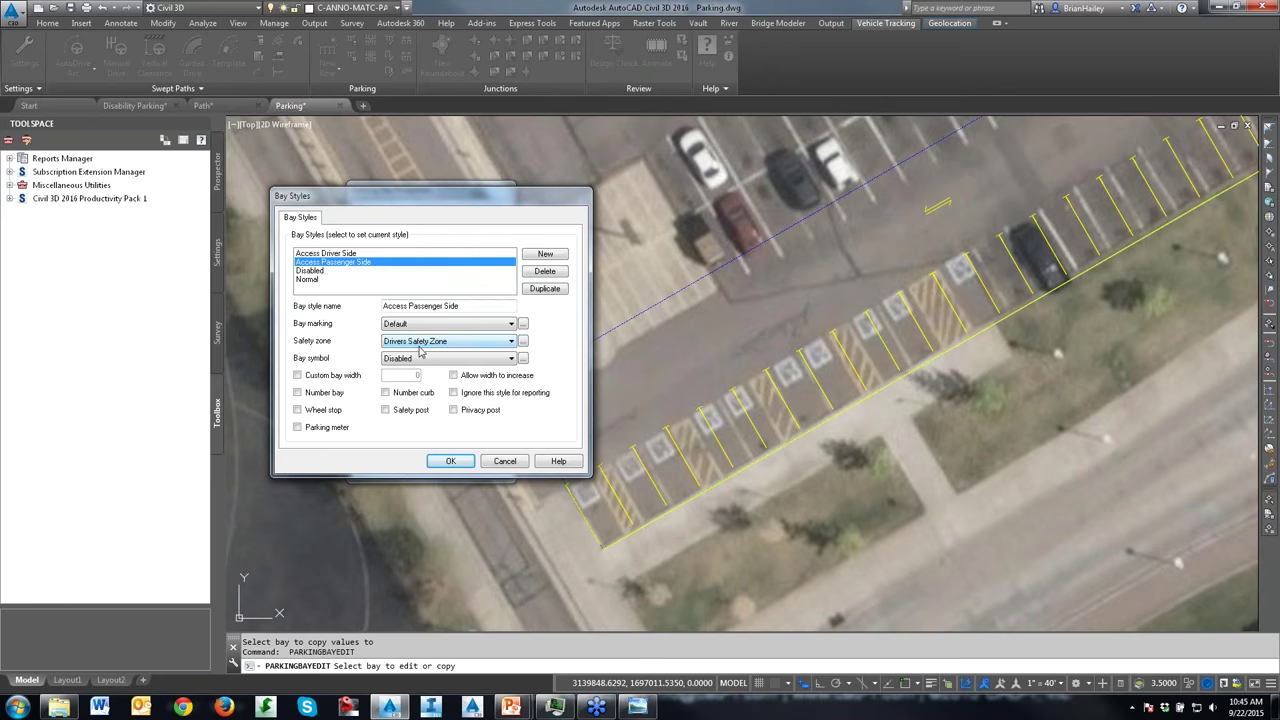
pyautogui.click(524, 342)
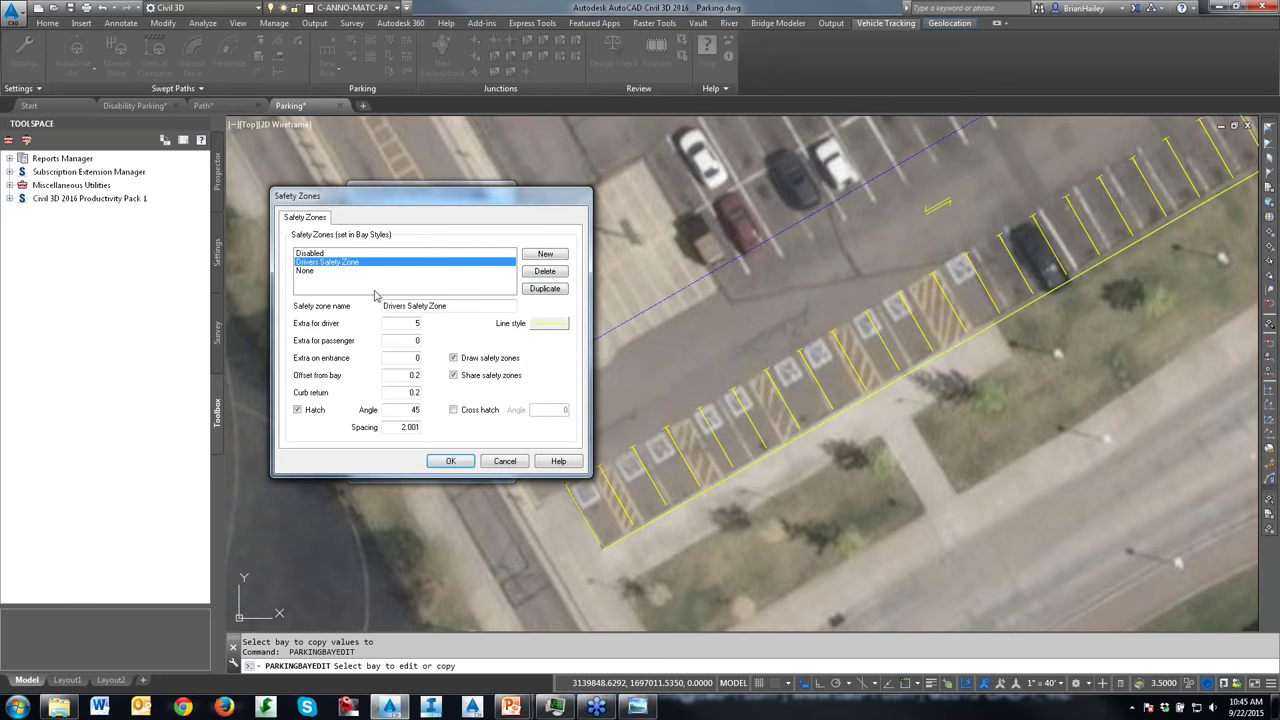
pyautogui.click(545, 288)
pyautogui.doubleClick(405, 305)
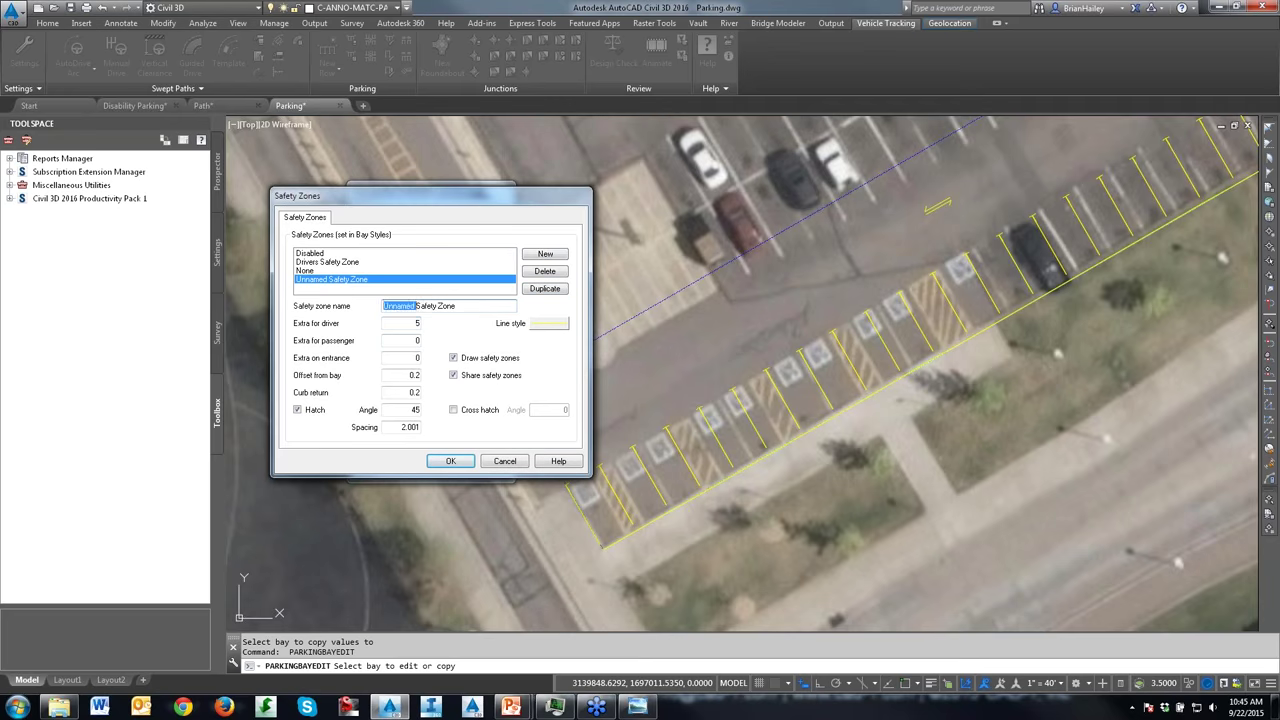
pyautogui.write('Passenger')
pyautogui.press('Tab')
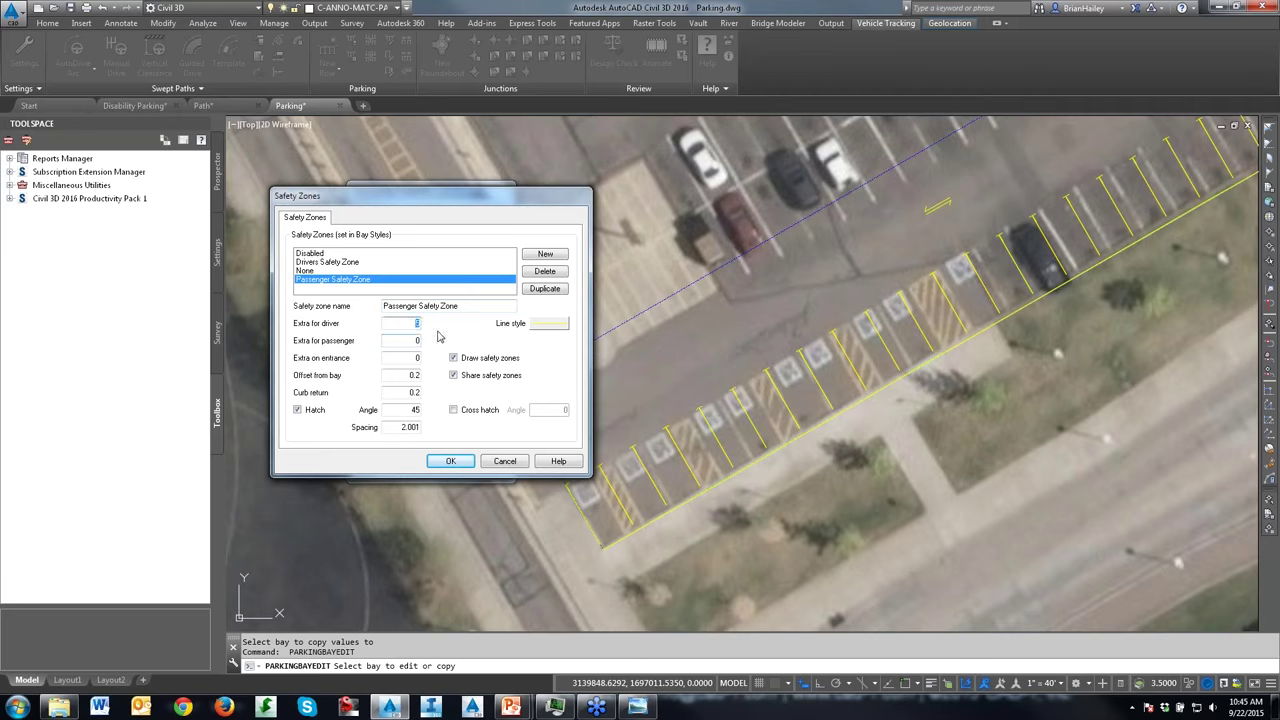
pyautogui.write('0')
pyautogui.press('Tab')
pyautogui.write('5')
pyautogui.click(451, 460)
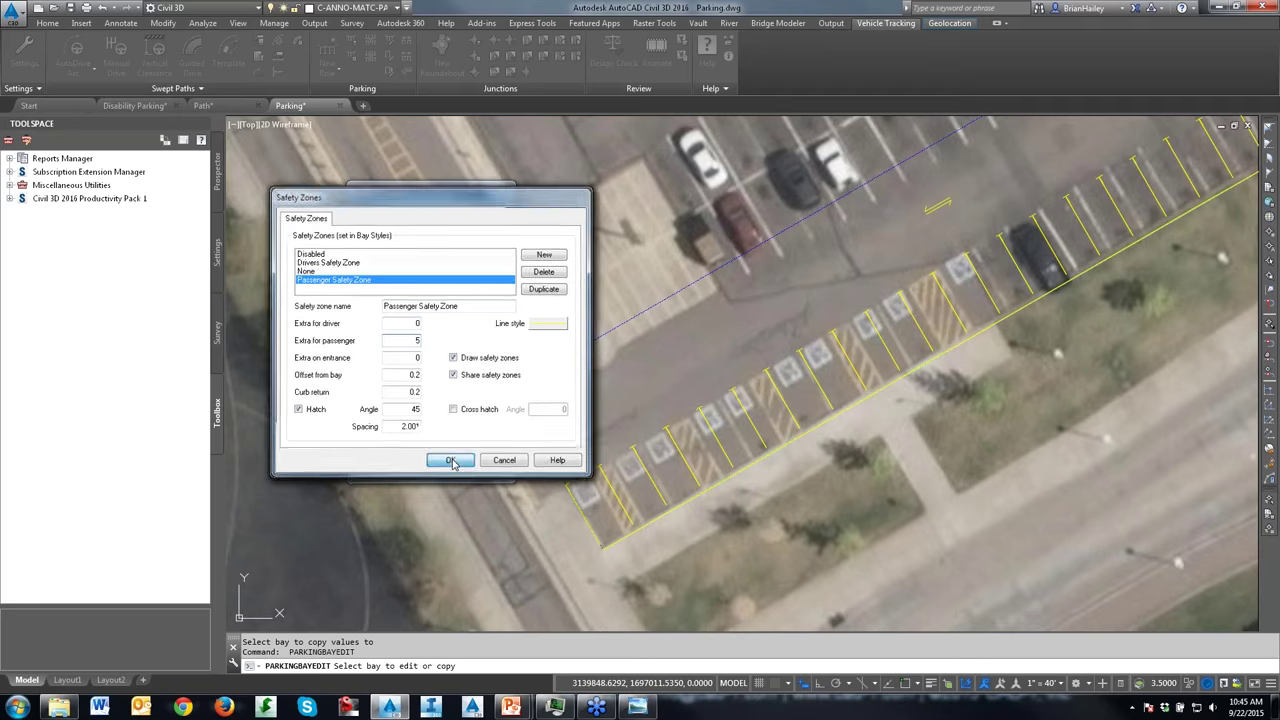
# Step: Apply Access Passenger Side to the row's first bay and copy its settings to the third, fifth, seventh and ninth bays
pyautogui.click(325, 254)
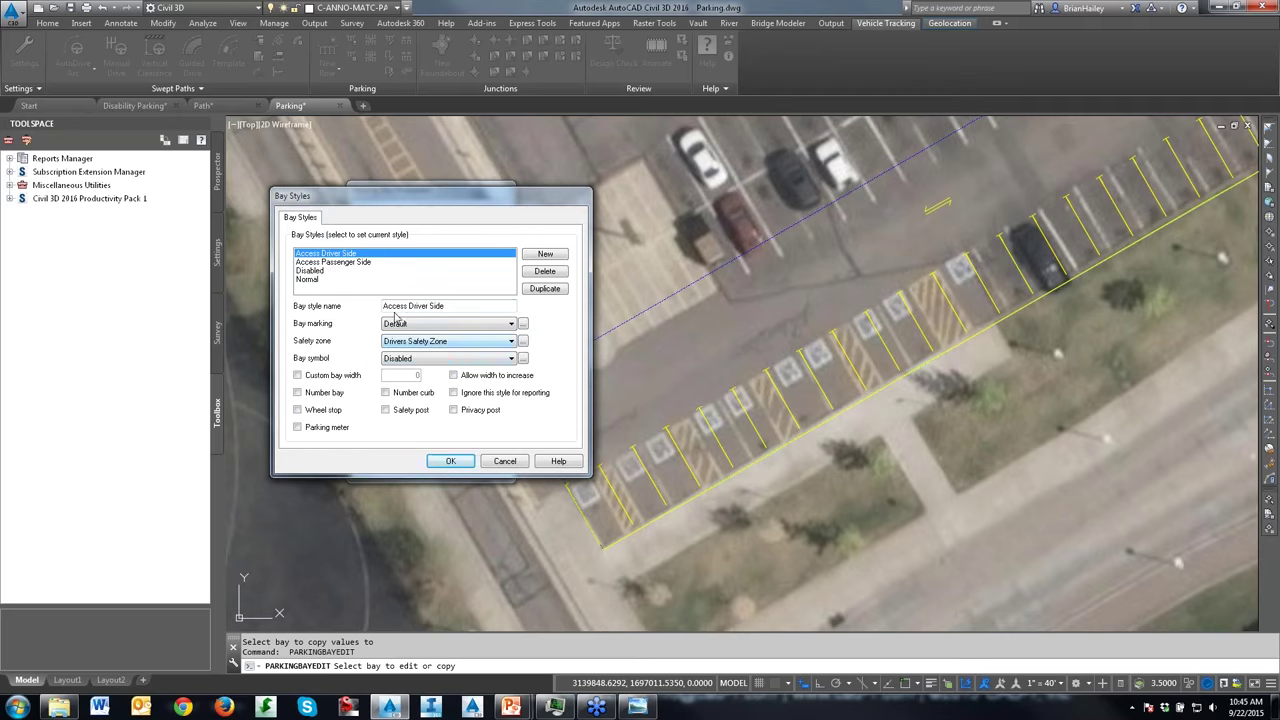
pyautogui.click(349, 262)
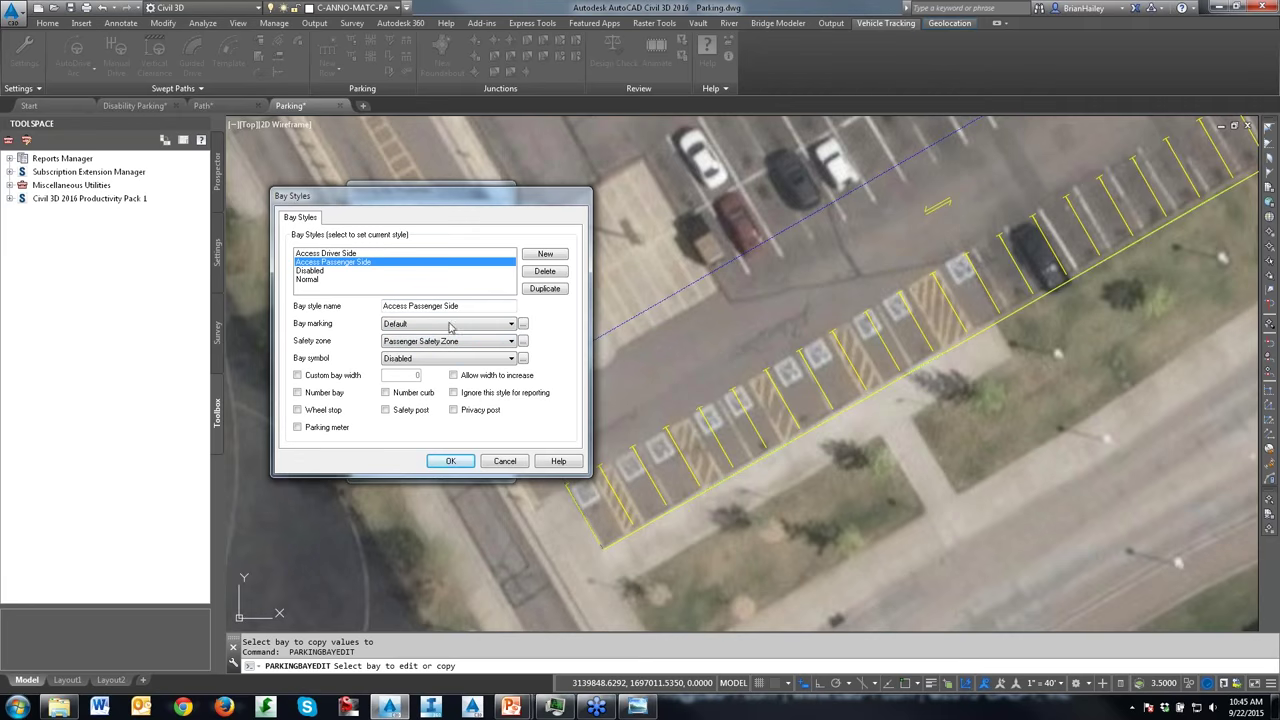
pyautogui.click(450, 461)
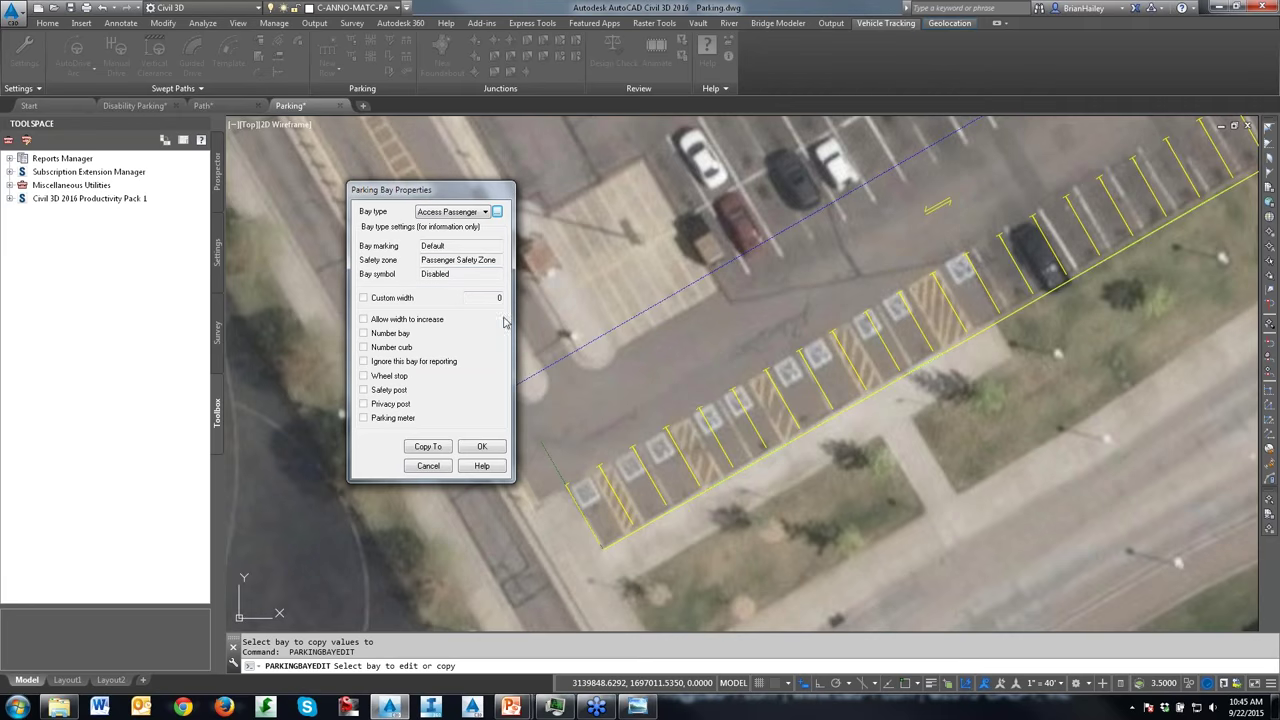
pyautogui.click(427, 446)
pyautogui.click(675, 440)
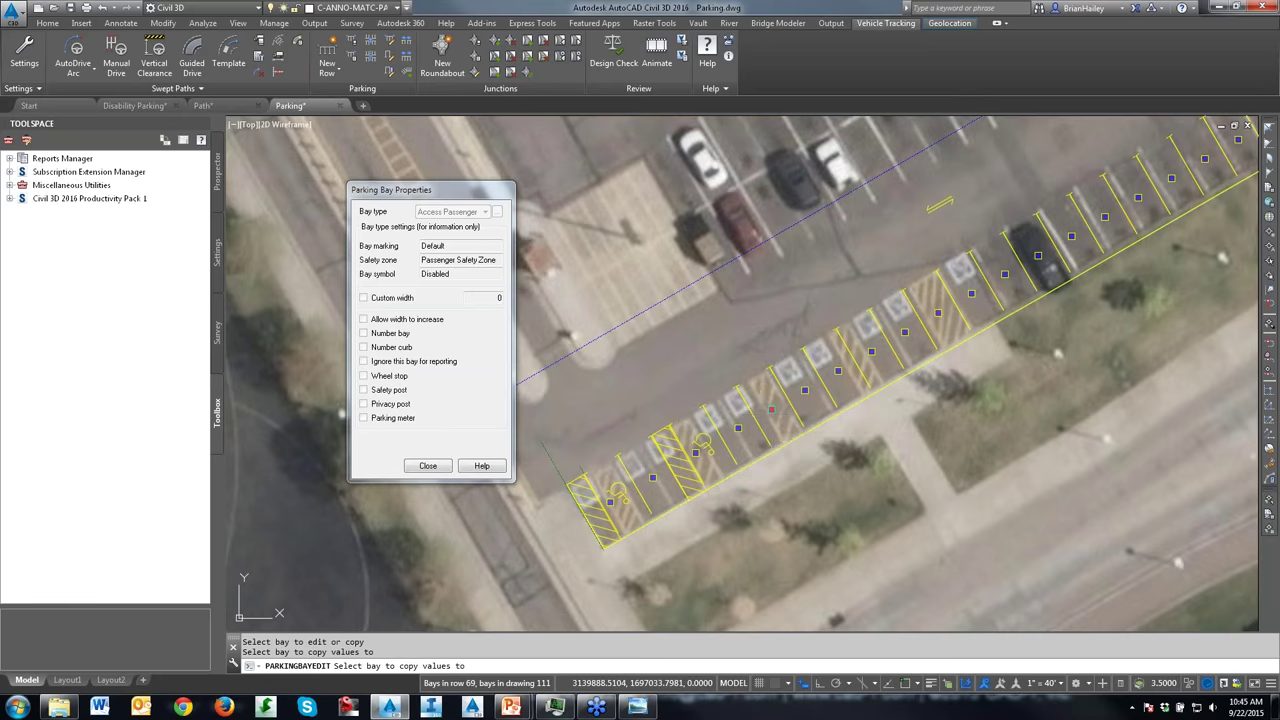
pyautogui.click(785, 418)
pyautogui.click(846, 358)
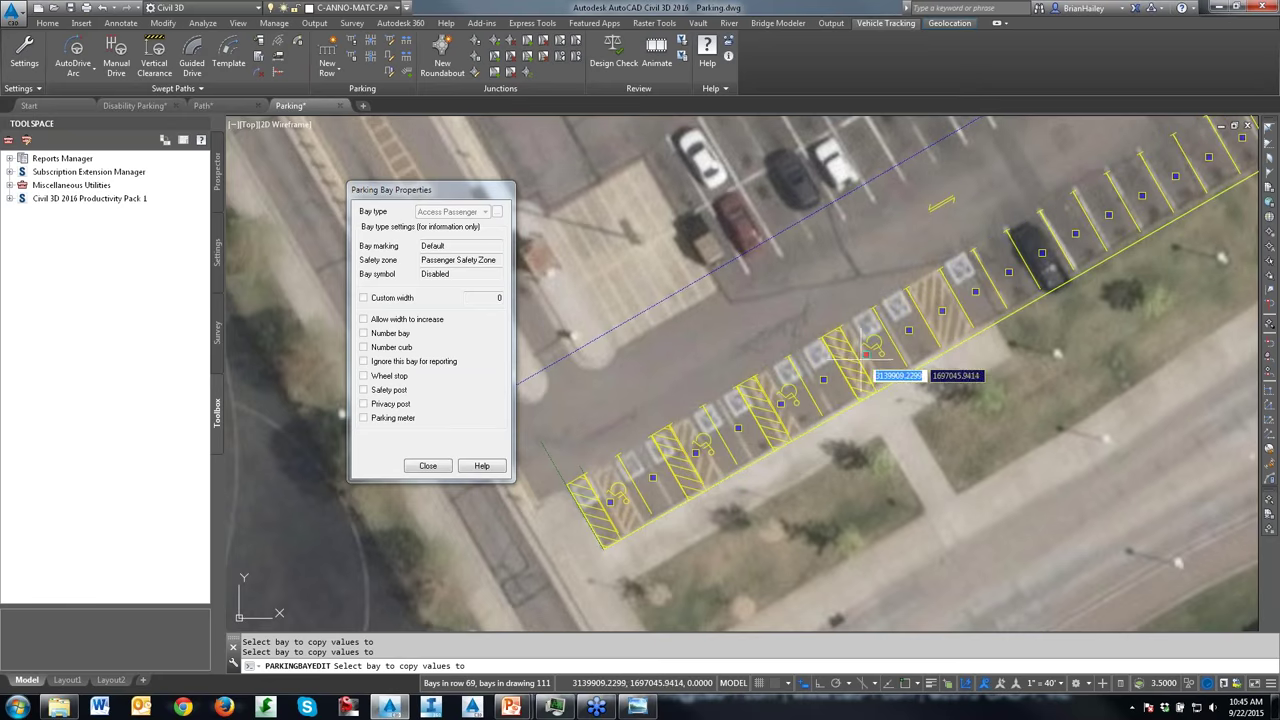
pyautogui.click(932, 314)
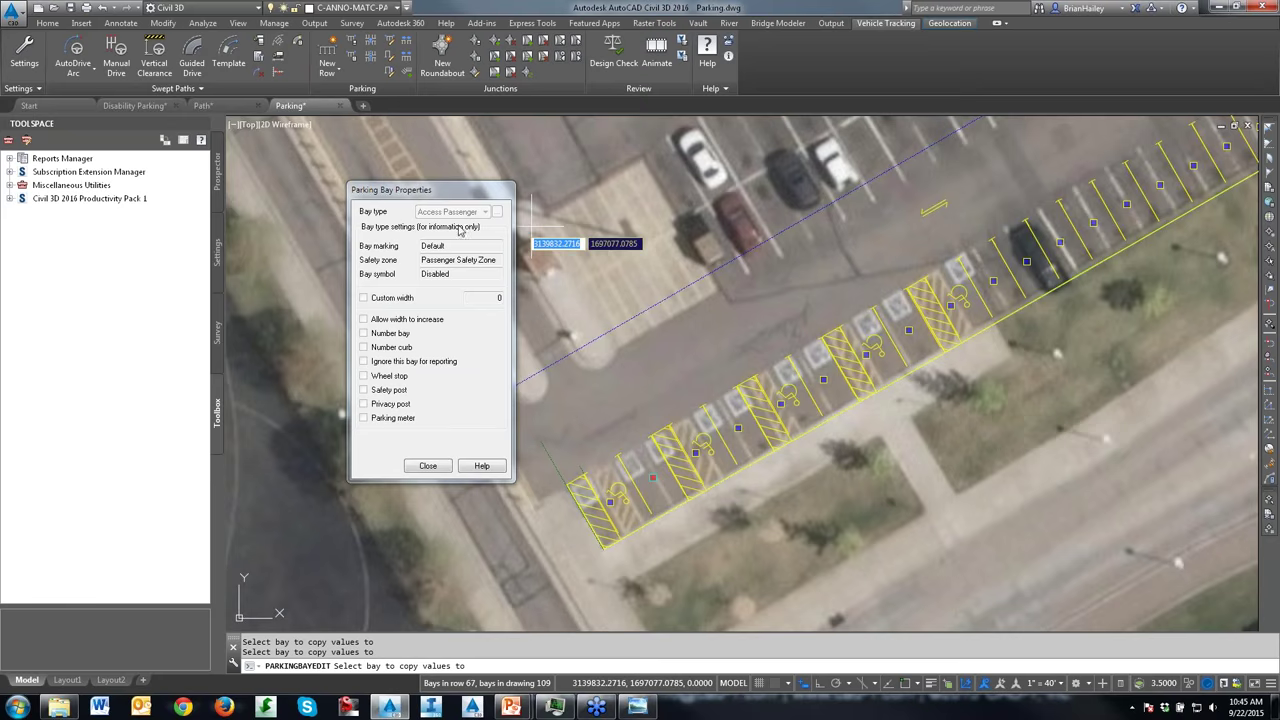
pyautogui.press('Escape')
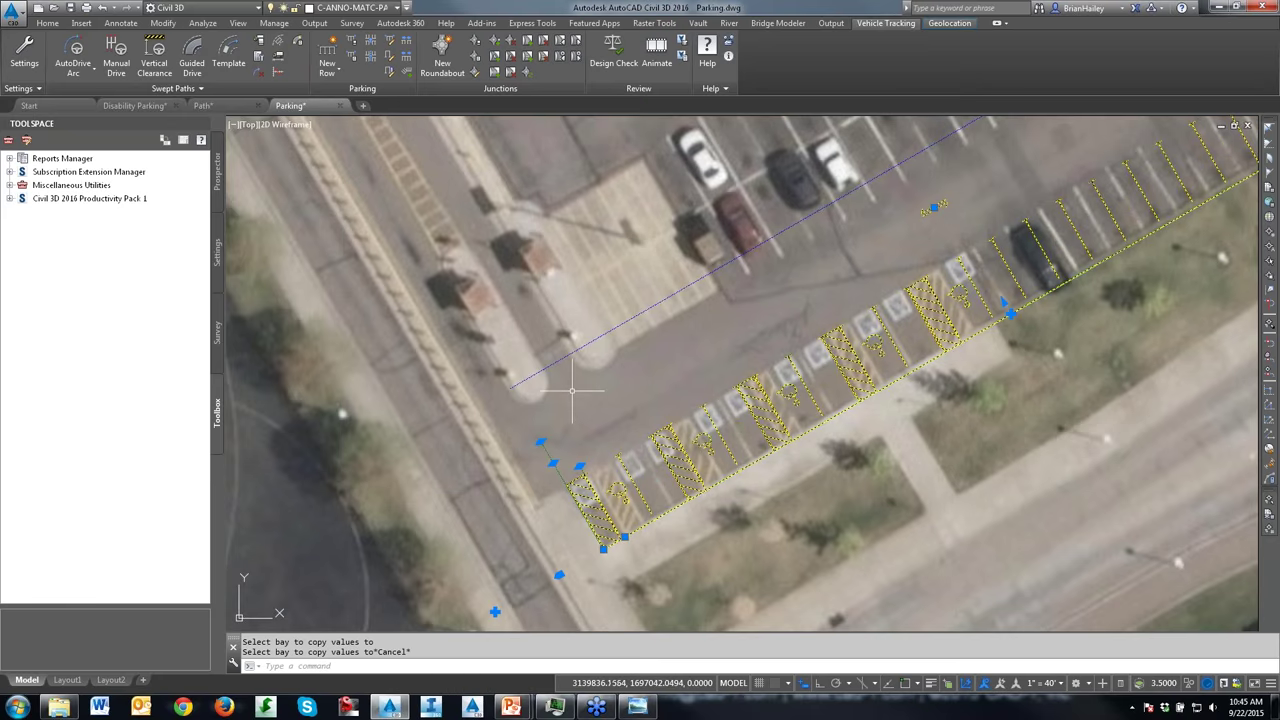
# Step: Set the row's second bay to Access Driver Side and copy its settings to the fourth, sixth, eighth and tenth bays
pyautogui.press('Return')
pyautogui.click(654, 477)
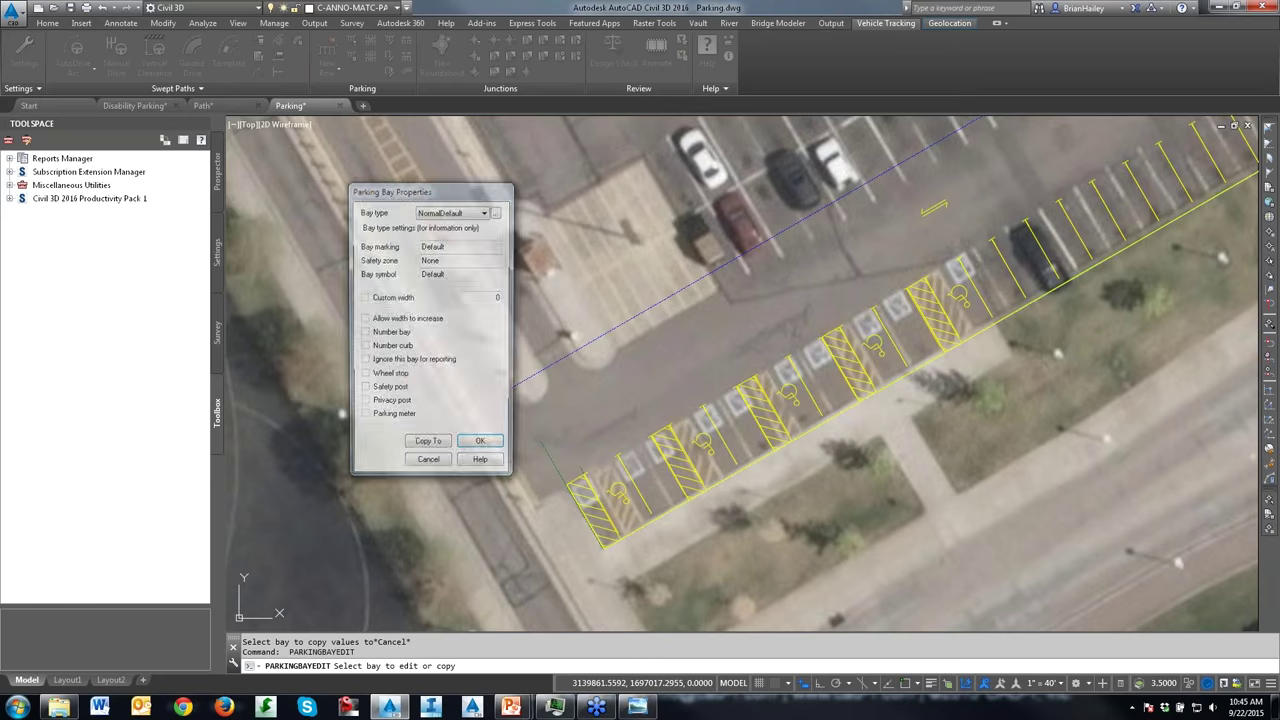
pyautogui.click(471, 211)
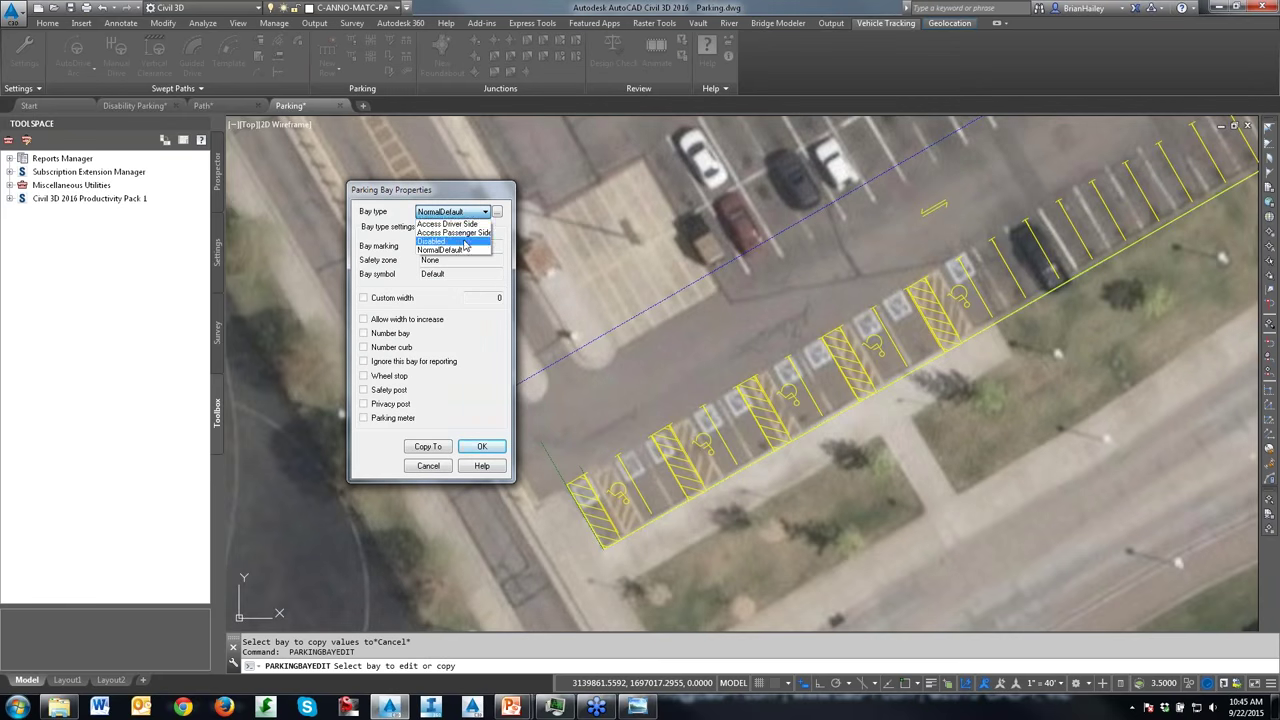
pyautogui.click(466, 225)
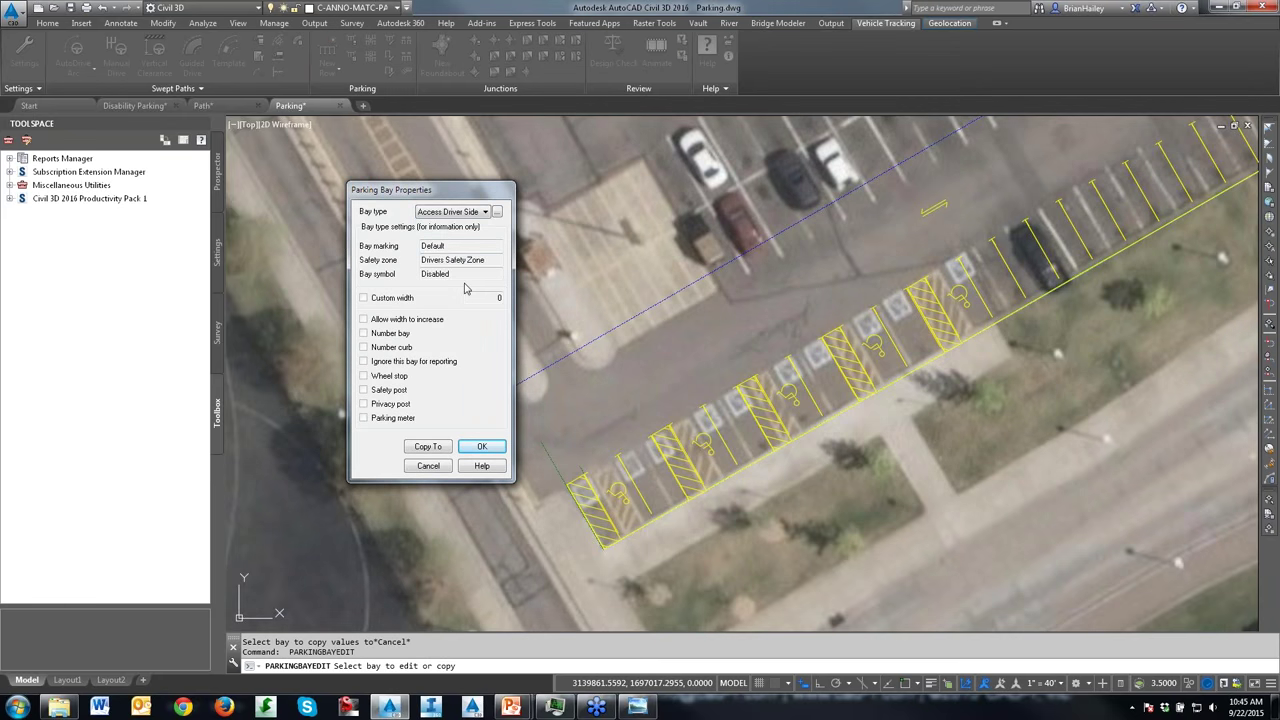
pyautogui.click(428, 446)
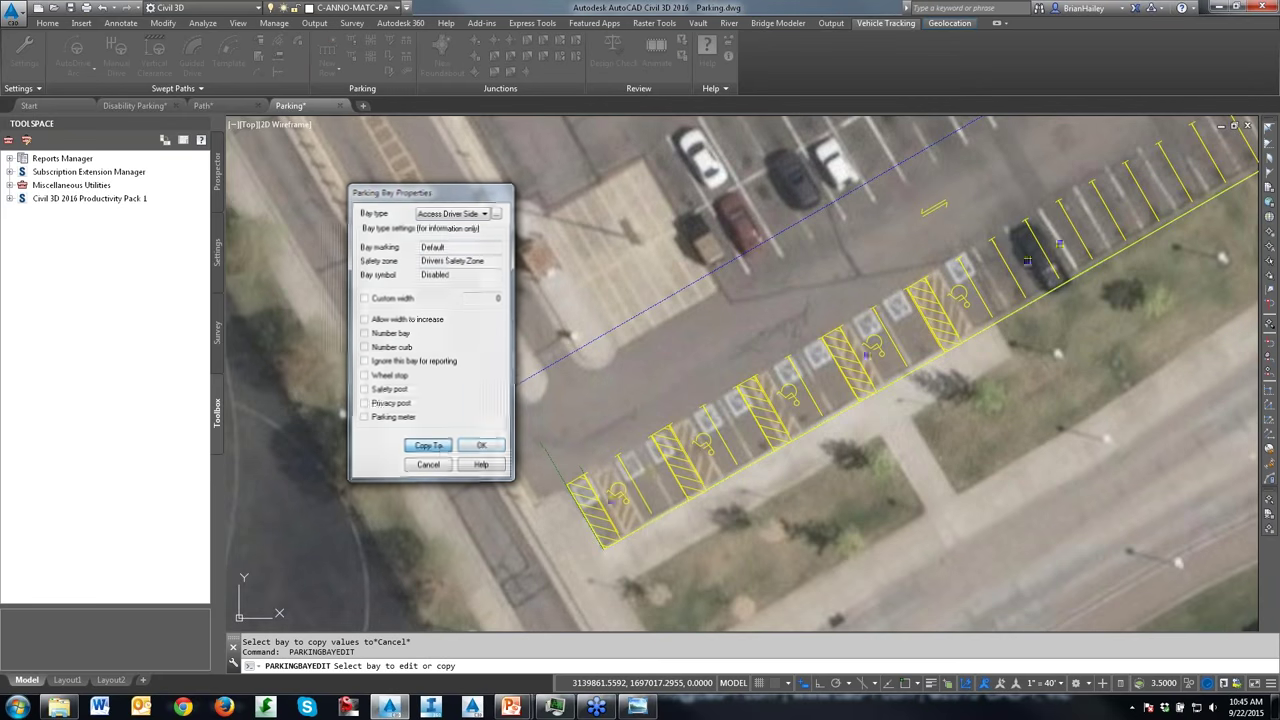
pyautogui.click(740, 422)
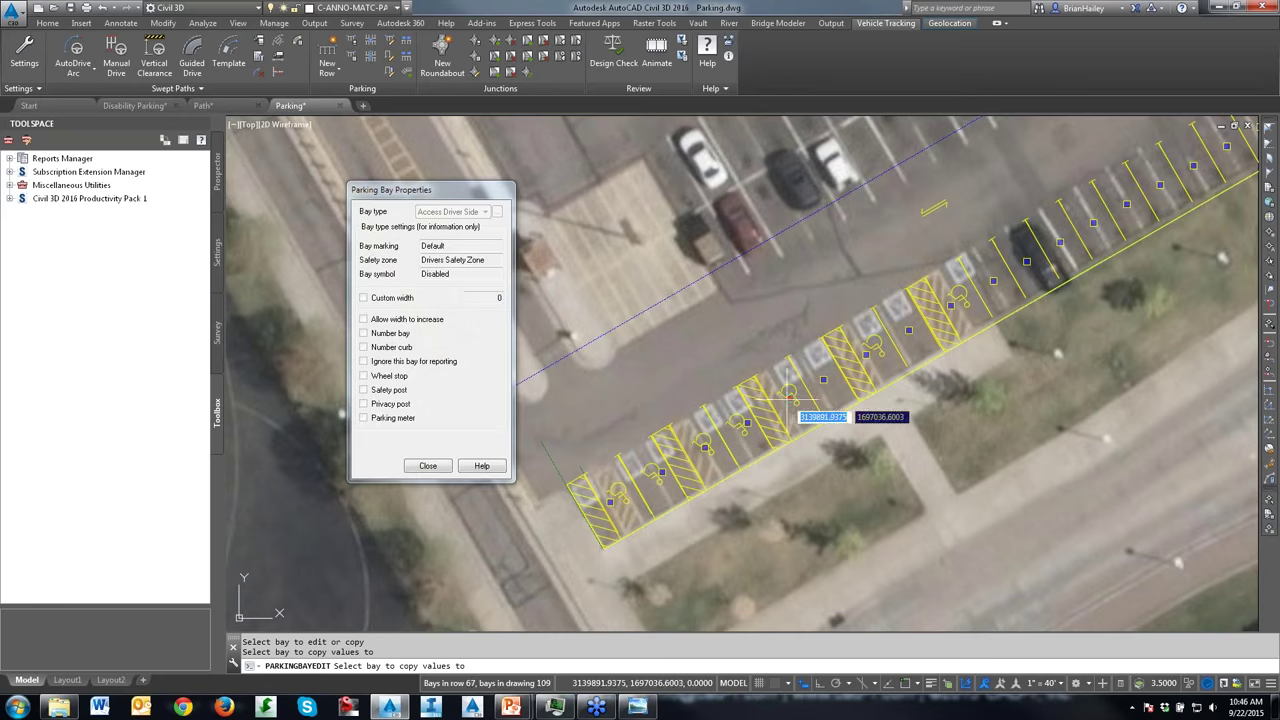
pyautogui.click(895, 325)
pyautogui.click(995, 285)
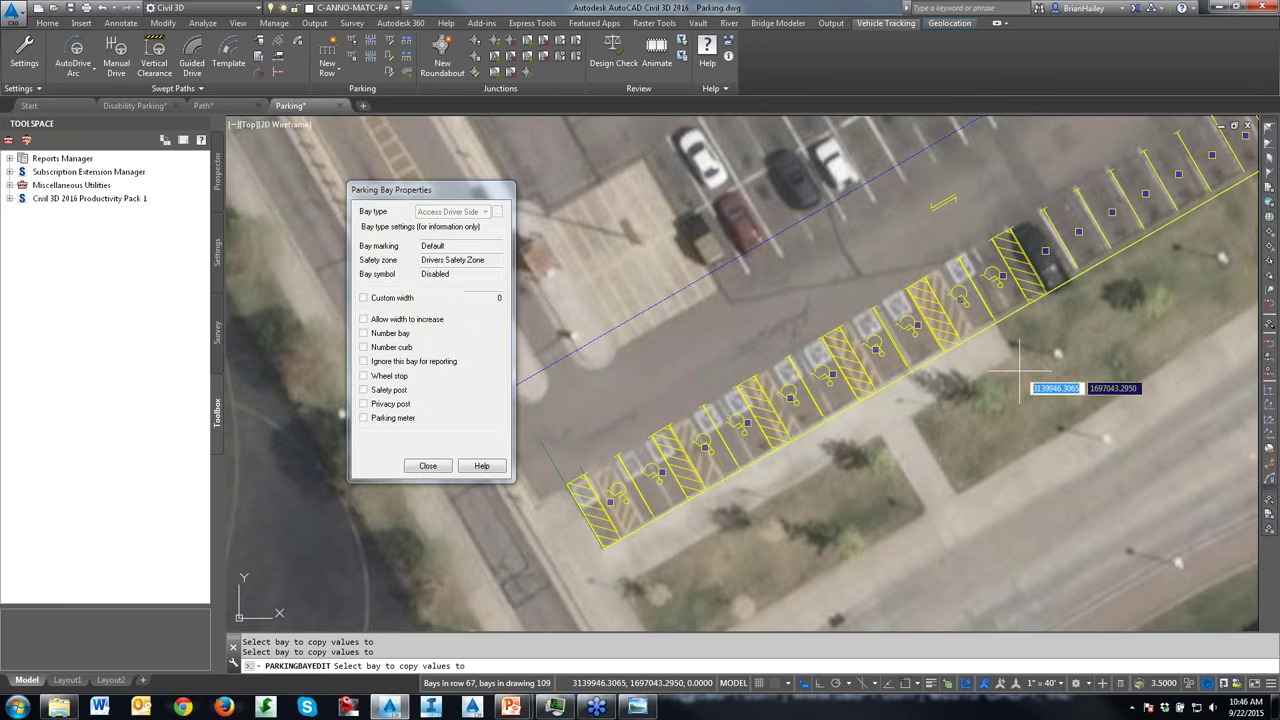
pyautogui.press('Escape')
pyautogui.press('Escape')
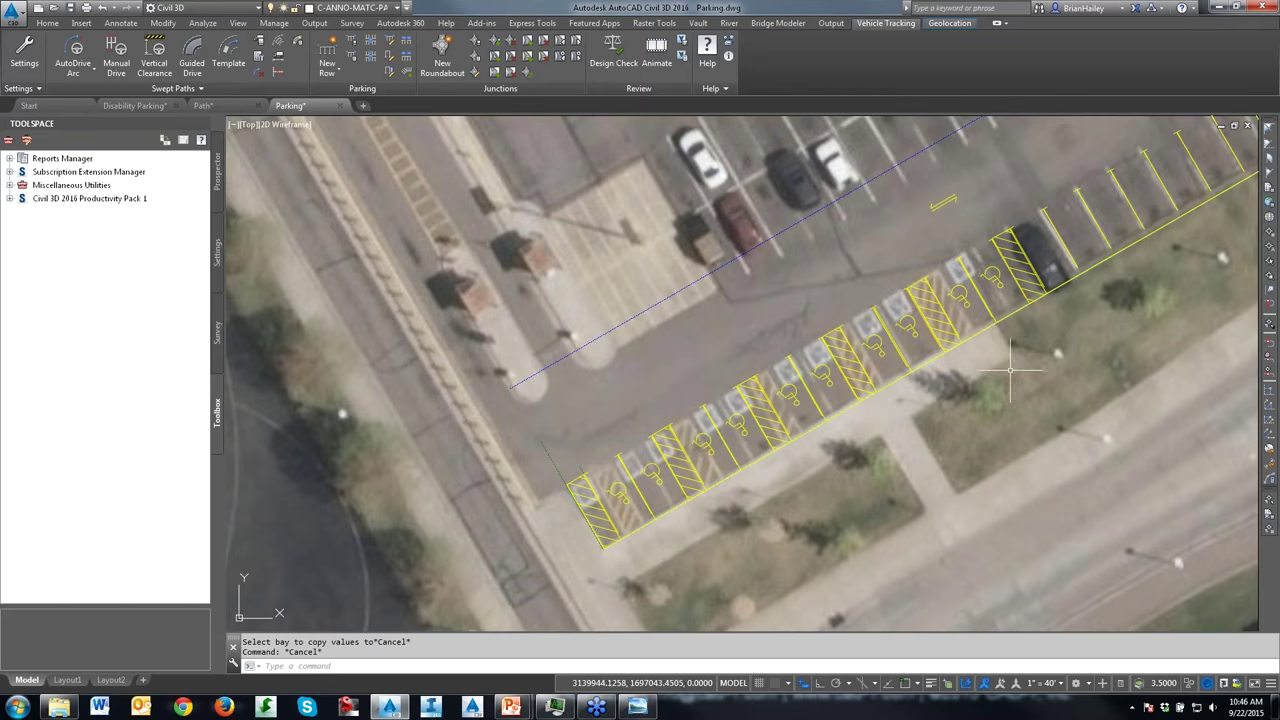
# Step: Generate the parking report and enlarge its window and columns to examine the bay counts and percentages by type
pyautogui.scroll(-4, 1015, 365)
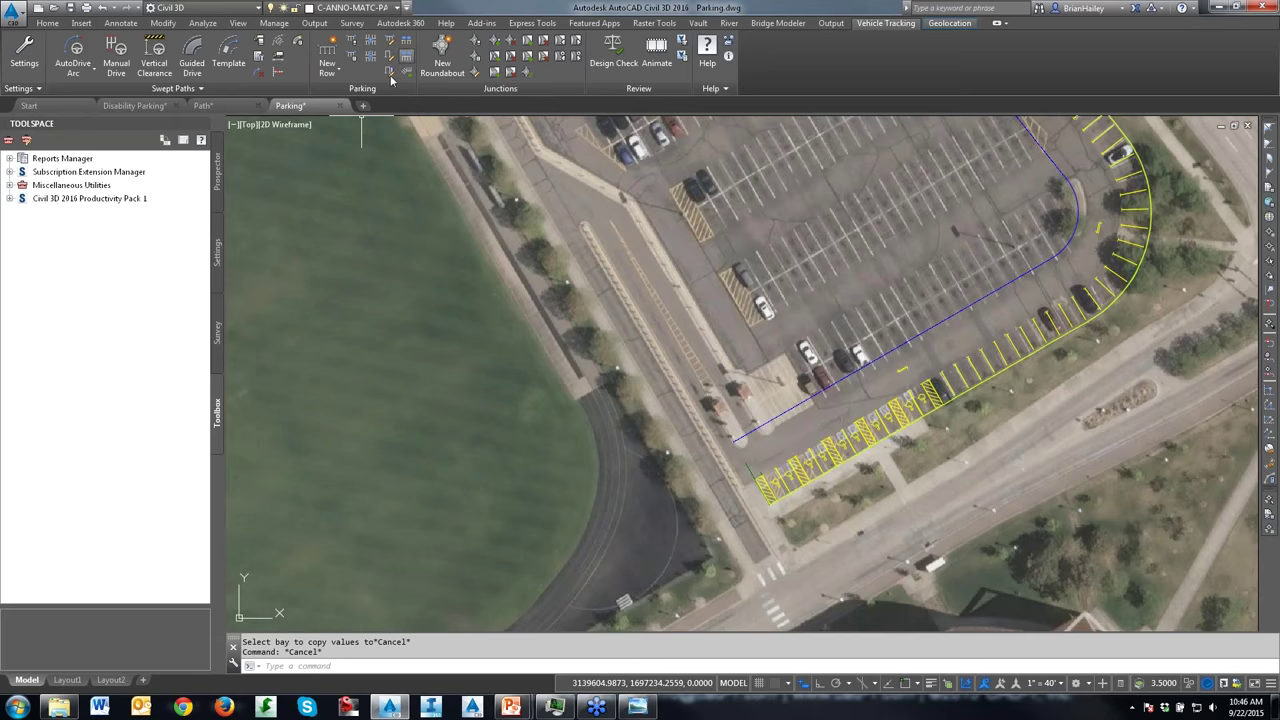
pyautogui.click(338, 70)
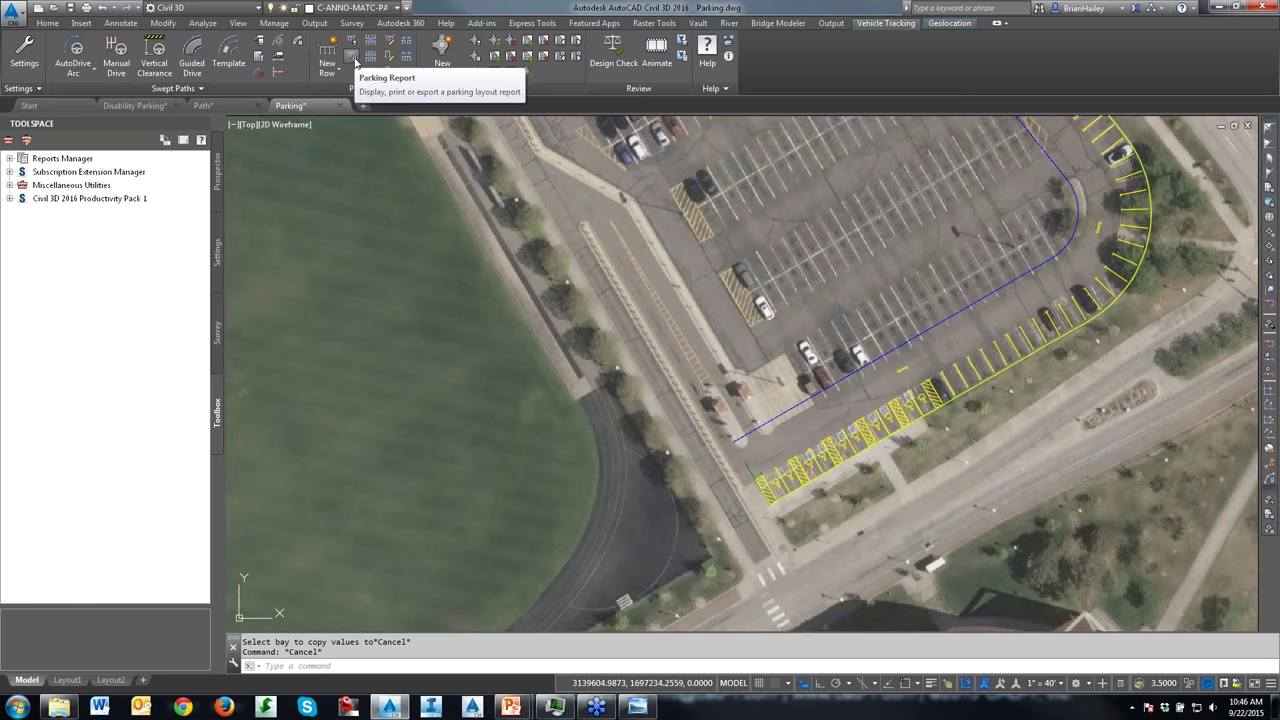
pyautogui.click(352, 57)
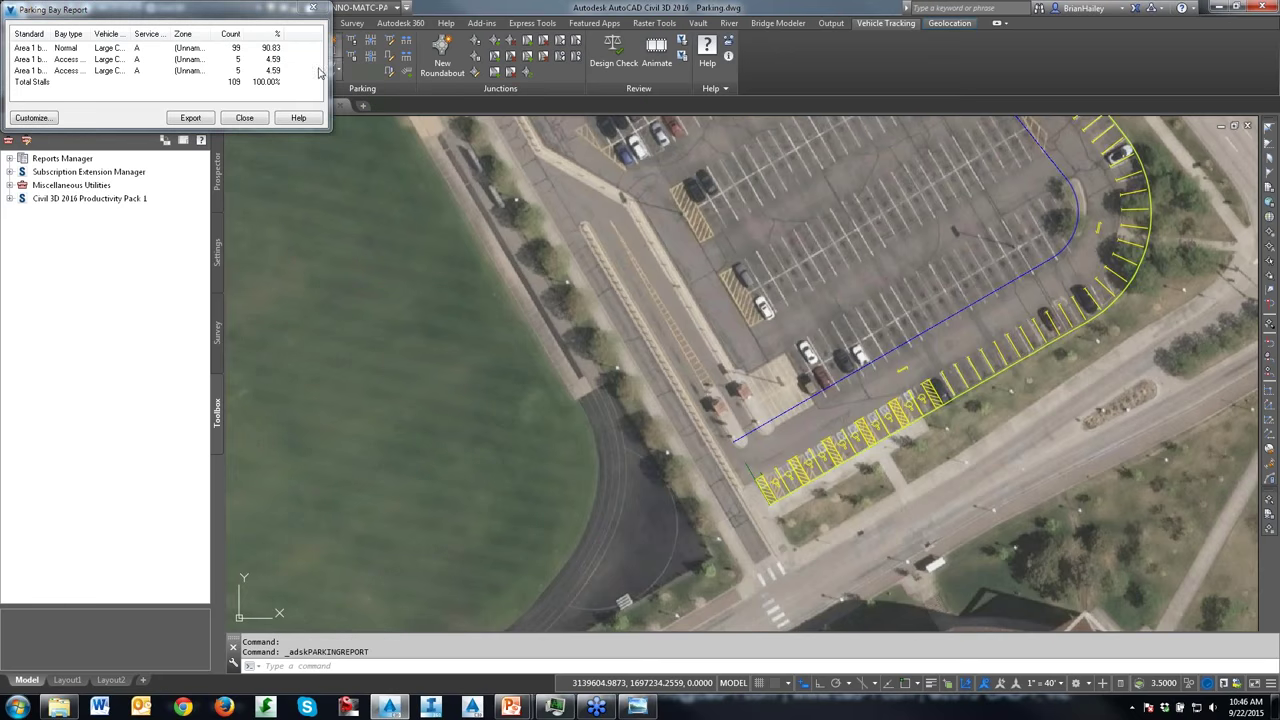
pyautogui.moveTo(326, 128); pyautogui.dragTo(446, 215)
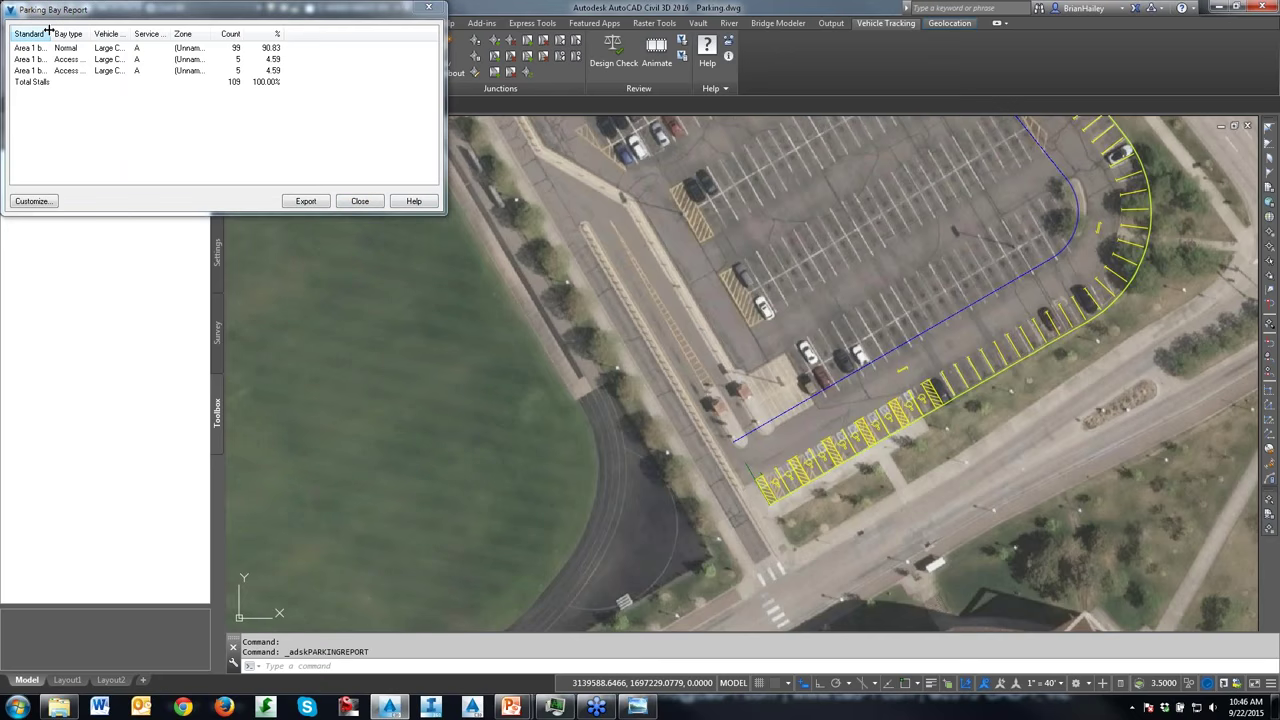
pyautogui.moveTo(52, 33); pyautogui.dragTo(218, 33)
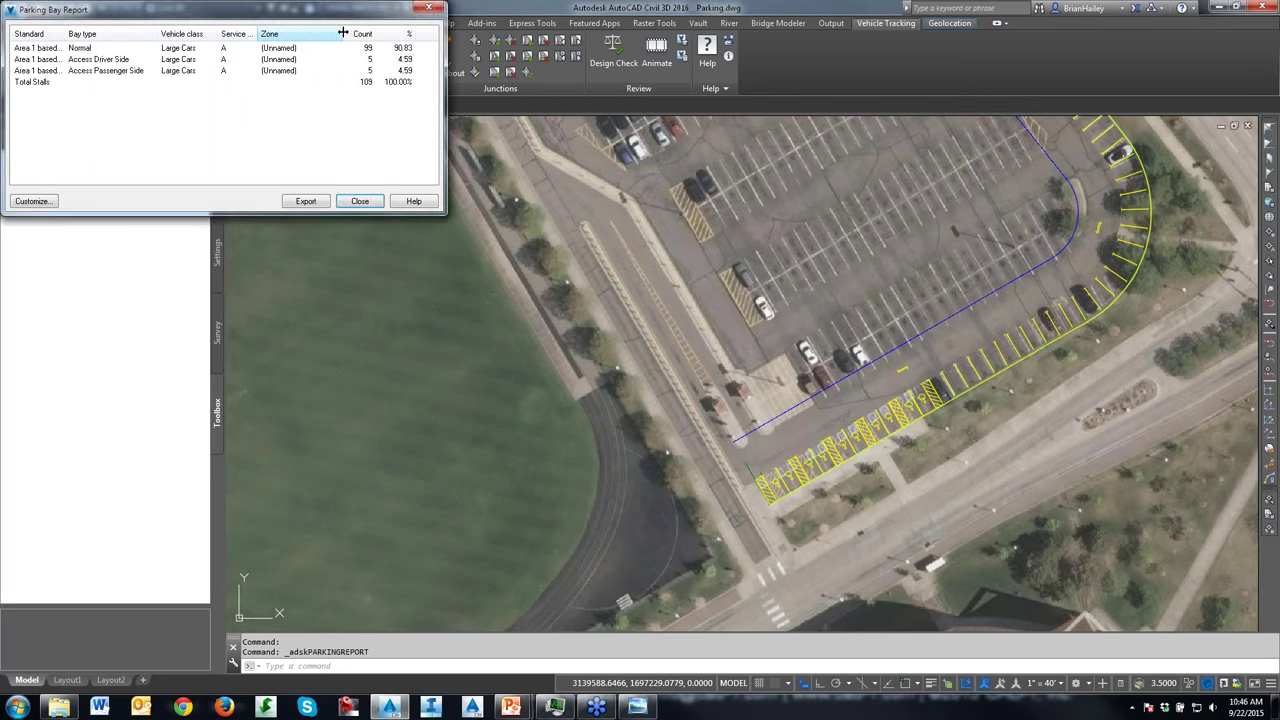
pyautogui.moveTo(298, 33); pyautogui.dragTo(319, 33)
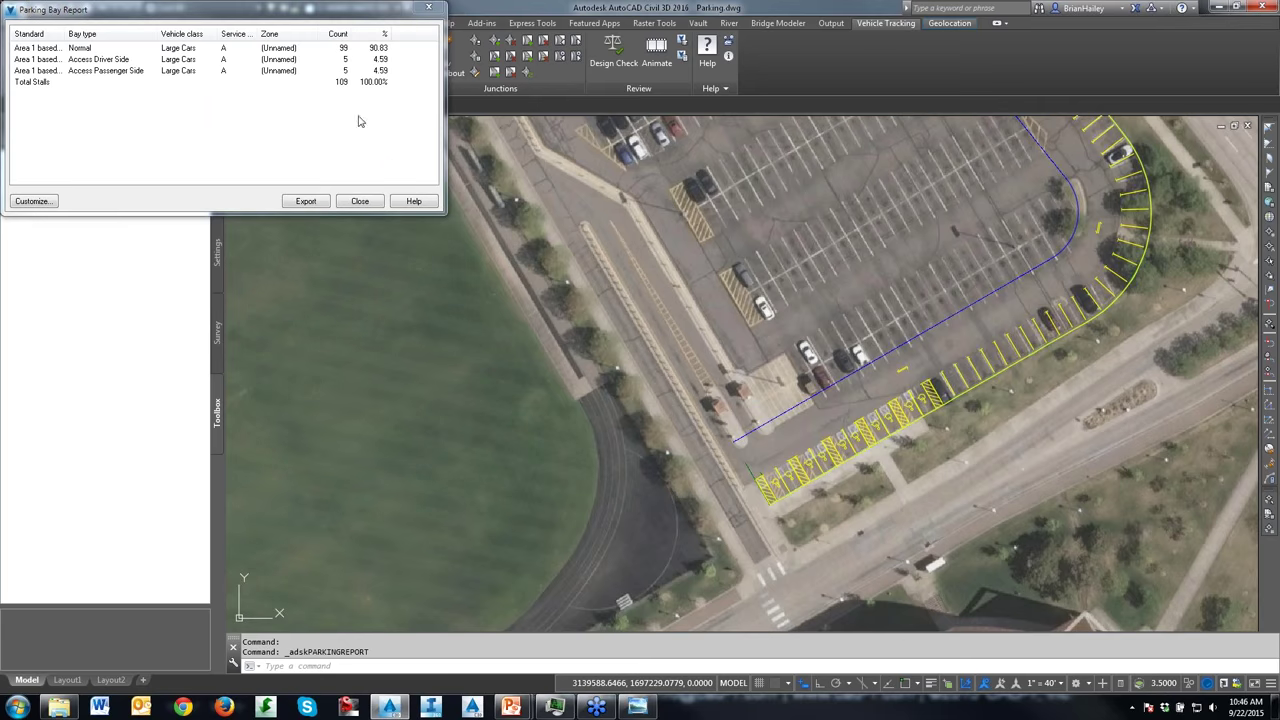
pyautogui.hotkey('ctrl', 'F2')
pyautogui.moveTo(556, 76); pyautogui.dragTo(402, 60)
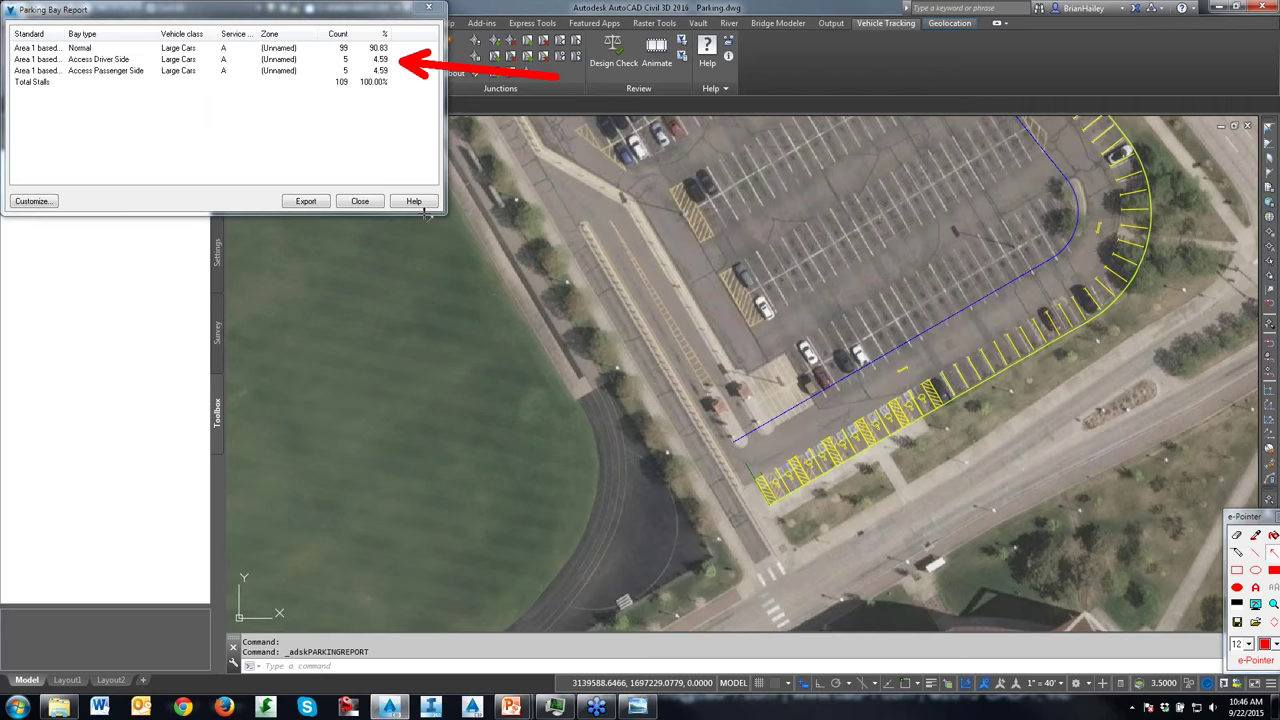
# Step: Examine the parking report's column customization options, then close the report
pyautogui.click(33, 201)
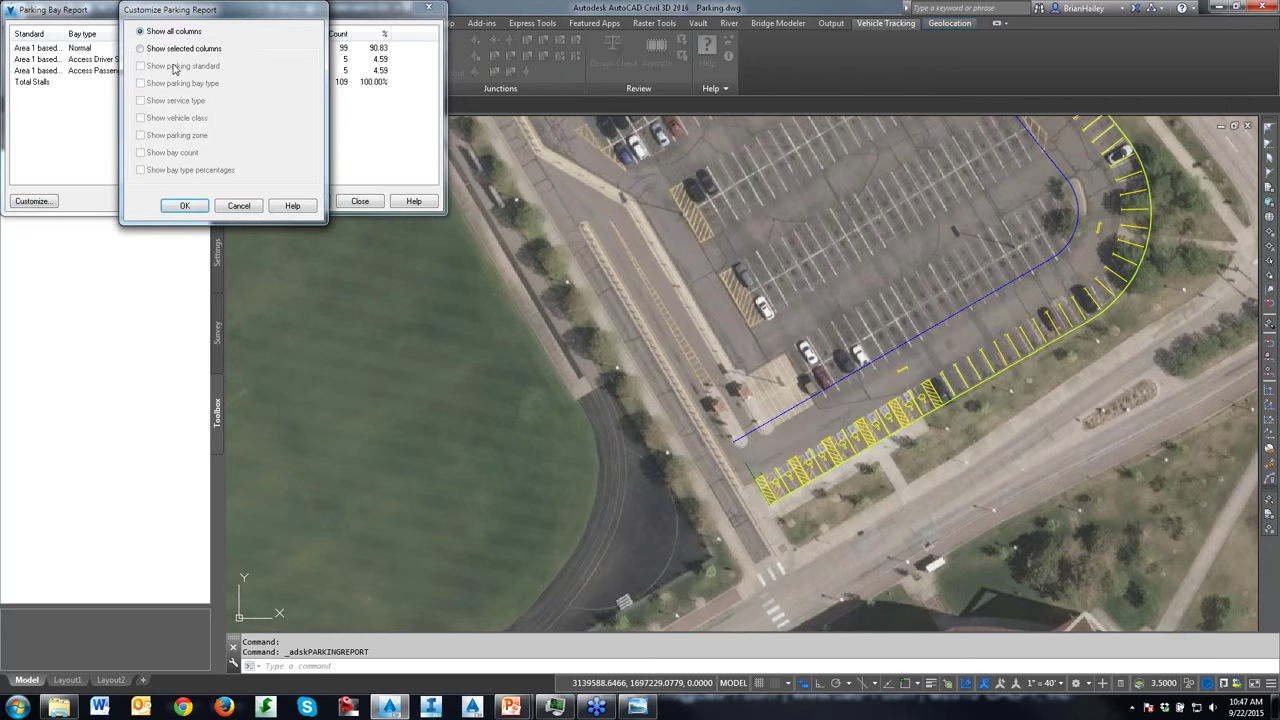
pyautogui.click(180, 50)
pyautogui.click(180, 205)
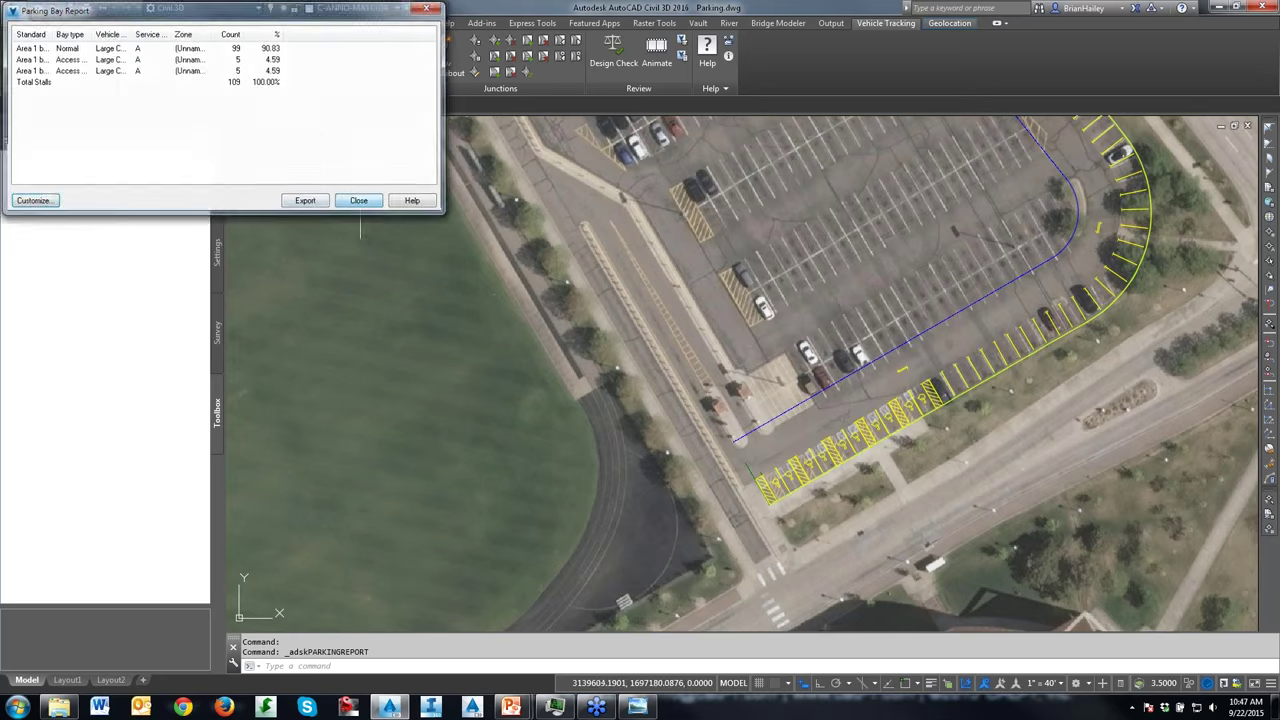
pyautogui.click(359, 201)
pyautogui.press('Escape')
pyautogui.press('Escape')
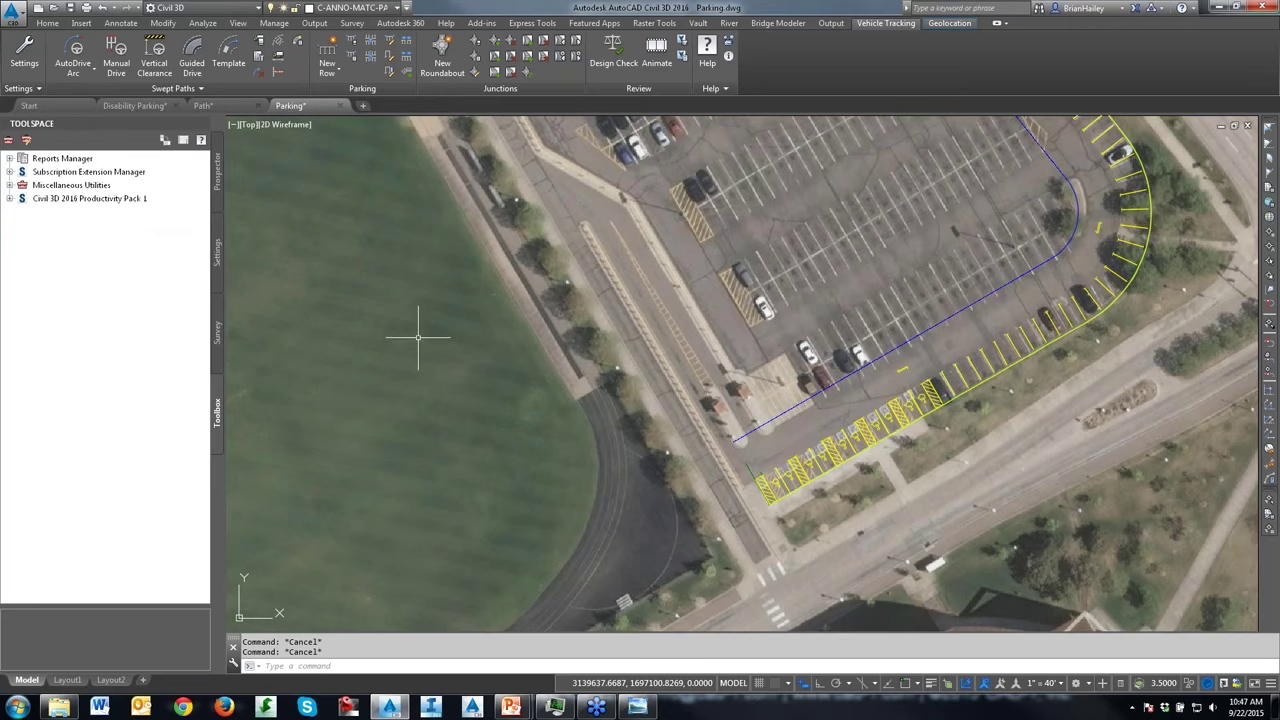
# Step: In the Disability Parking drawing, create a two-way, moderate-turnover access road about 354 ft long diagonally across the interior rows, aligned by center line
pyautogui.click(134, 105)
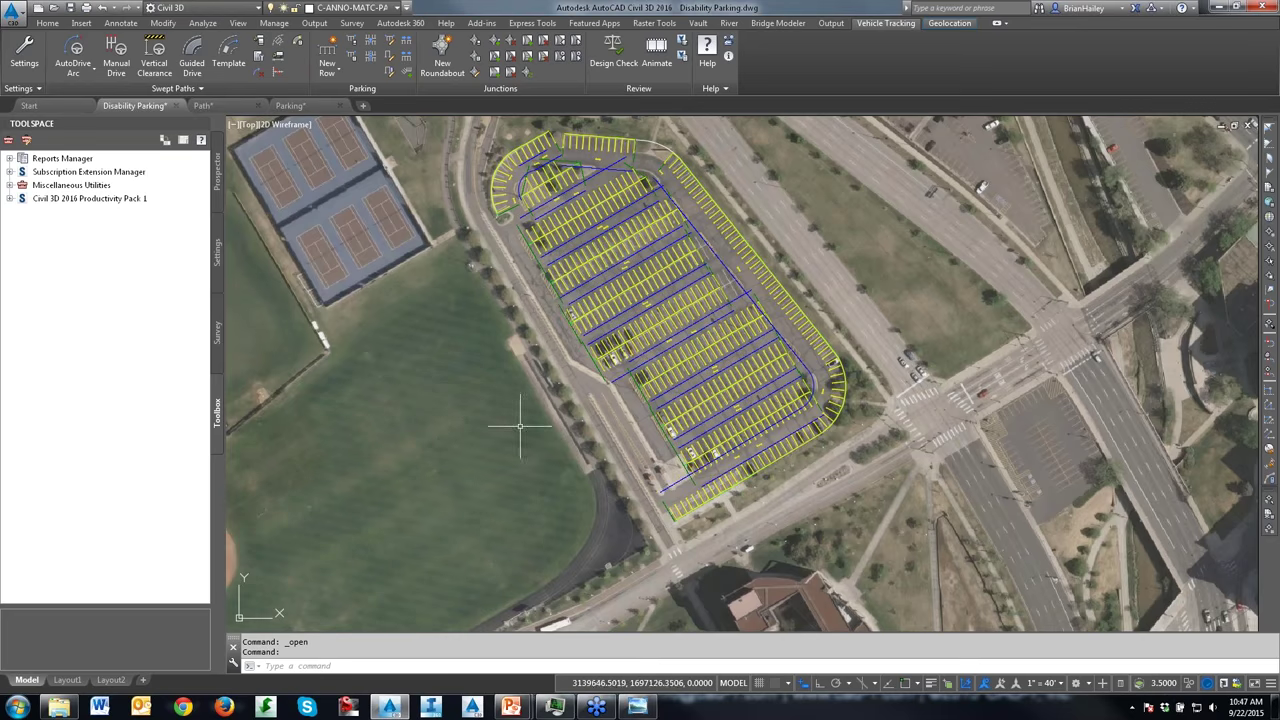
pyautogui.hotkey('ctrl', 'shift', 'e')
pyautogui.moveTo(760, 388); pyautogui.dragTo(840, 493)
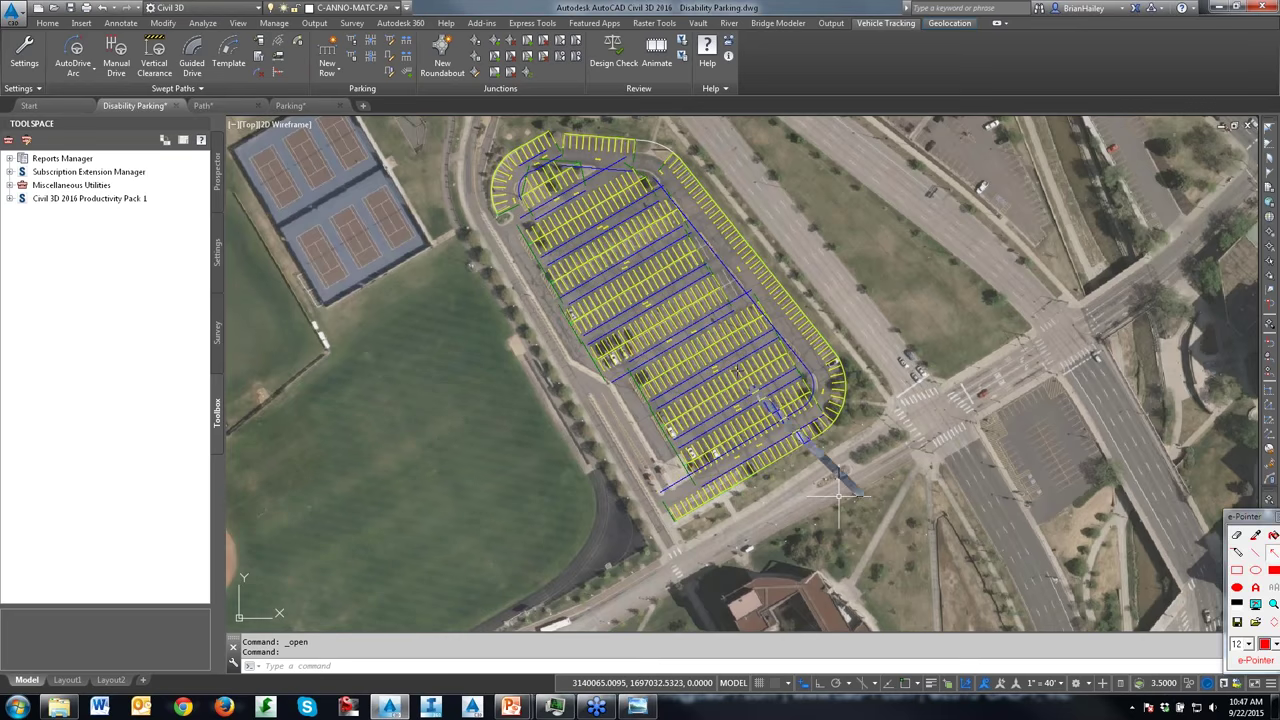
pyautogui.moveTo(778, 414); pyautogui.dragTo(630, 275)
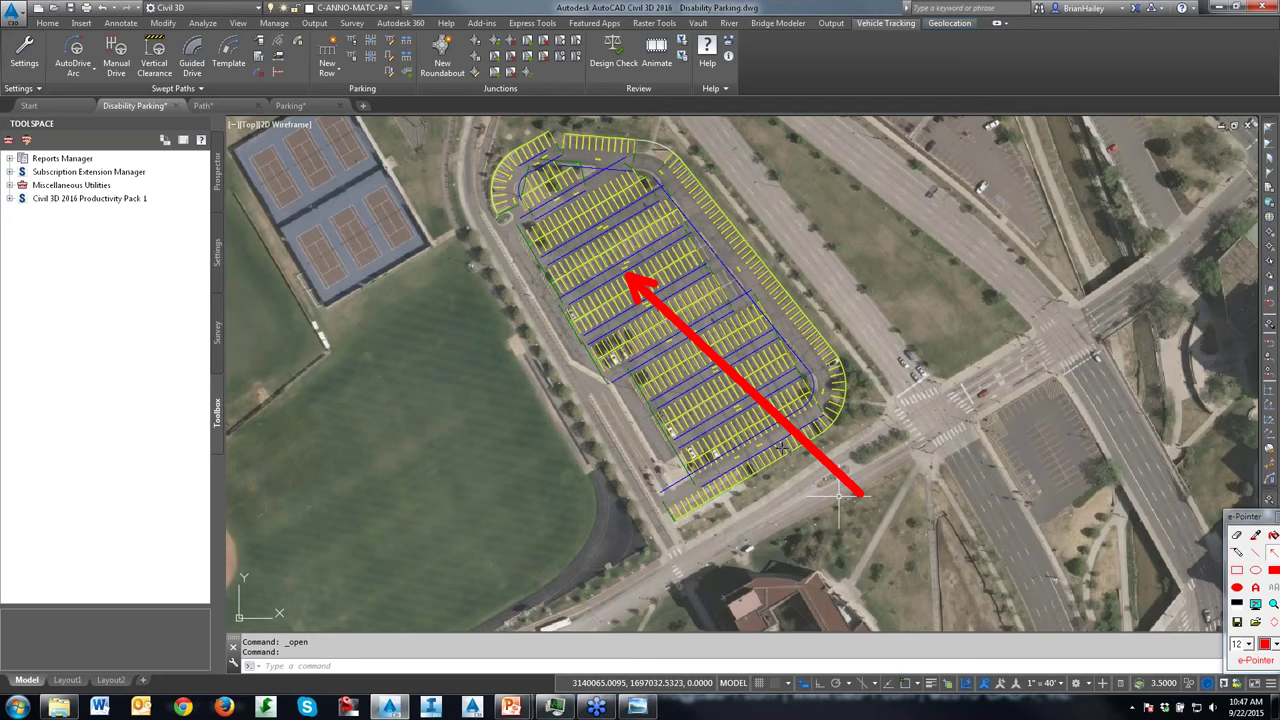
pyautogui.hotkey('ctrl', 'shift', 'e')
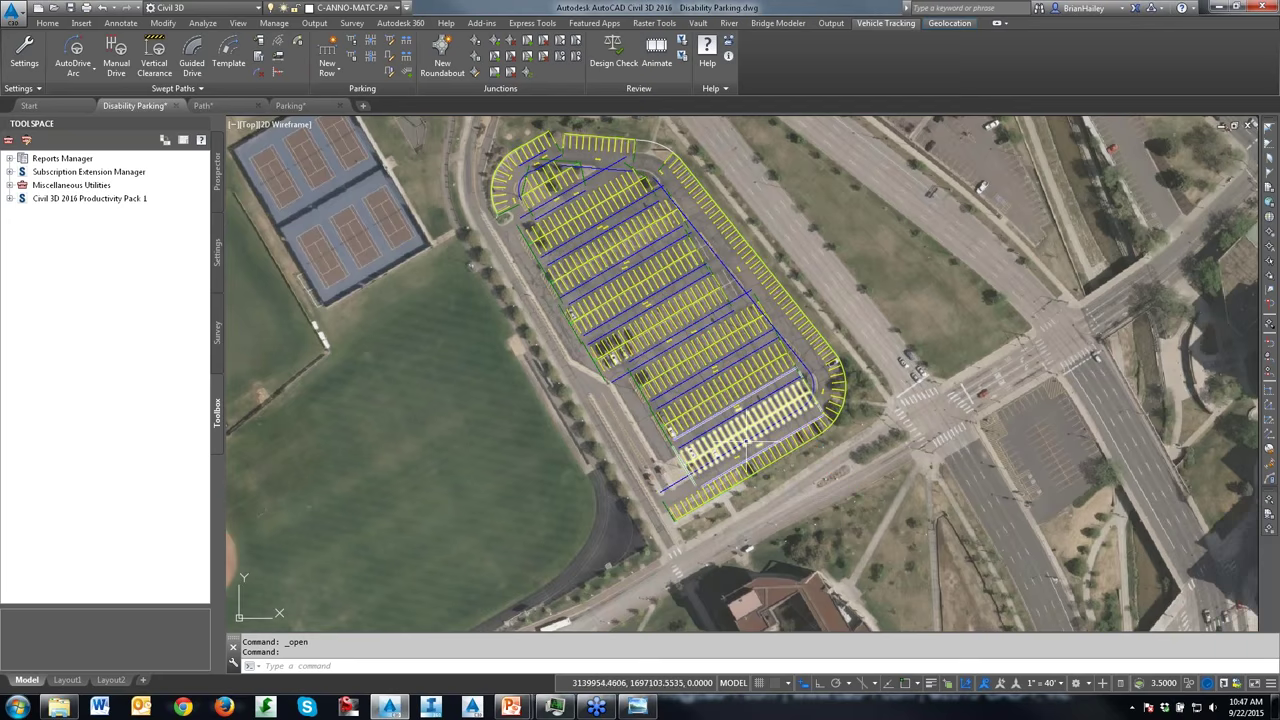
pyautogui.click(373, 41)
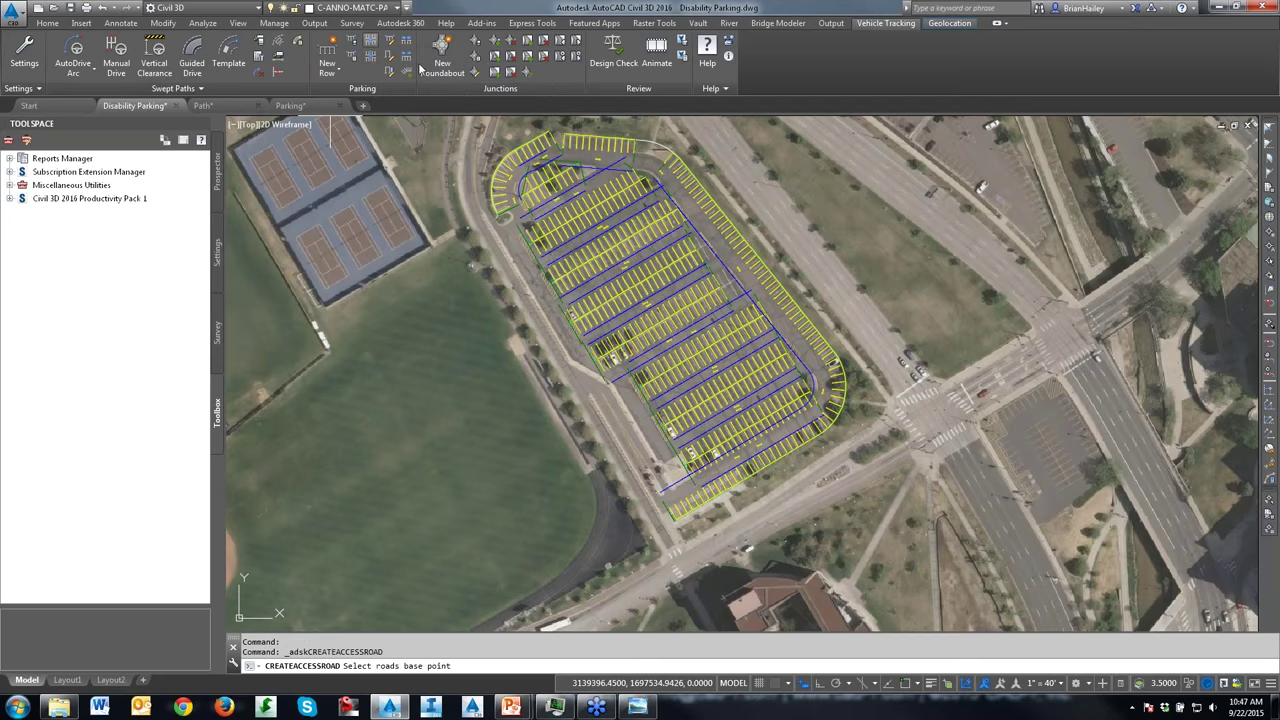
pyautogui.click(787, 444)
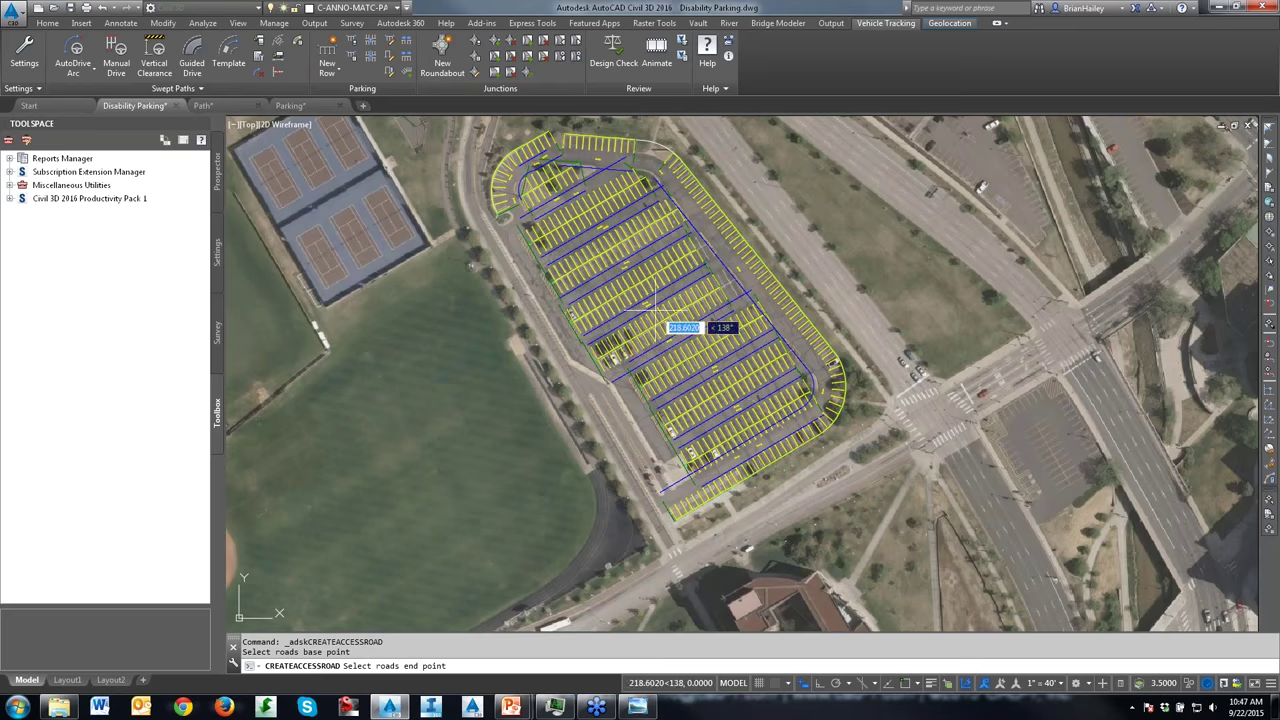
pyautogui.click(593, 228)
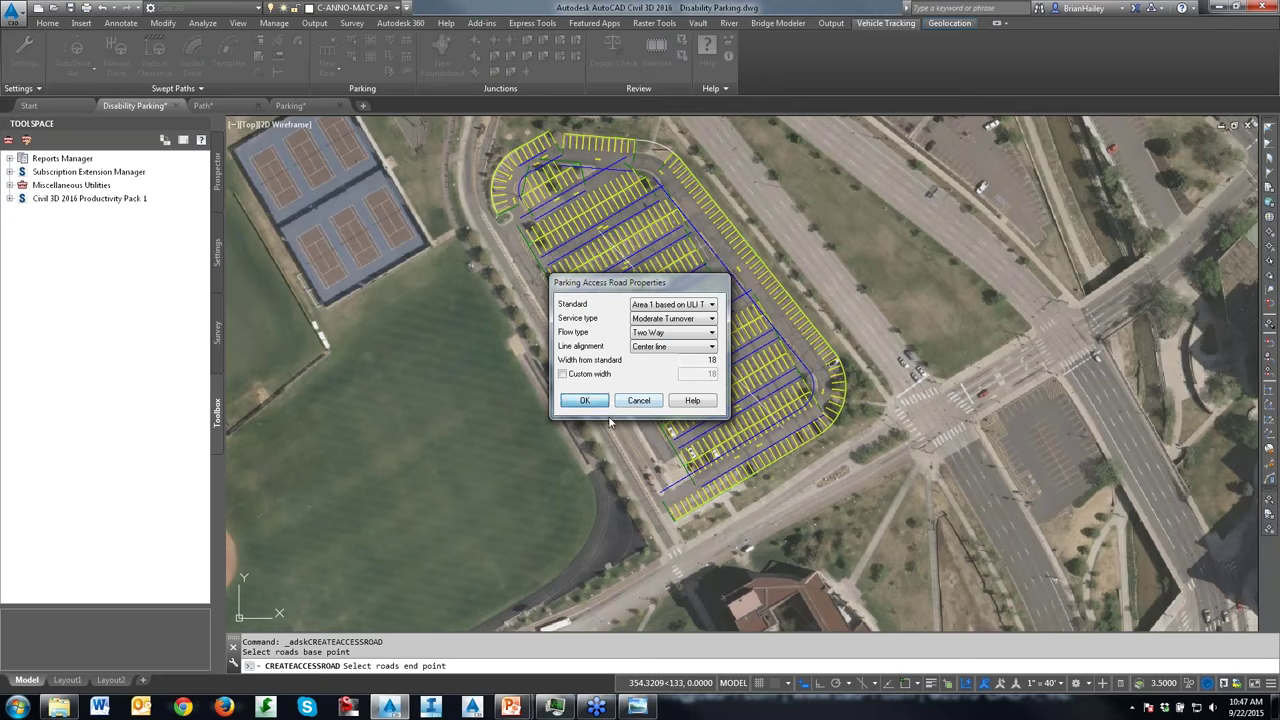
pyautogui.click(585, 400)
pyautogui.press('Escape')
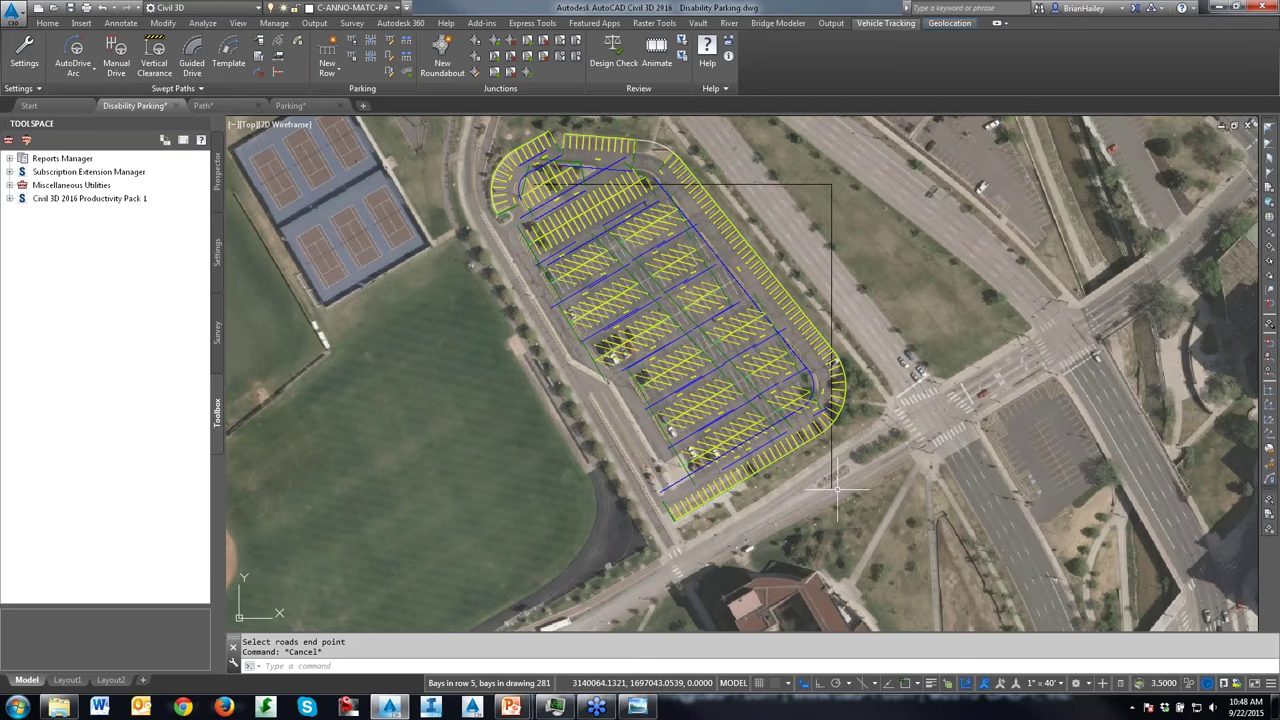
pyautogui.click(686, 309)
pyautogui.moveTo(686, 309); pyautogui.dragTo(645, 340)
pyautogui.press('Escape')
pyautogui.click(640, 385)
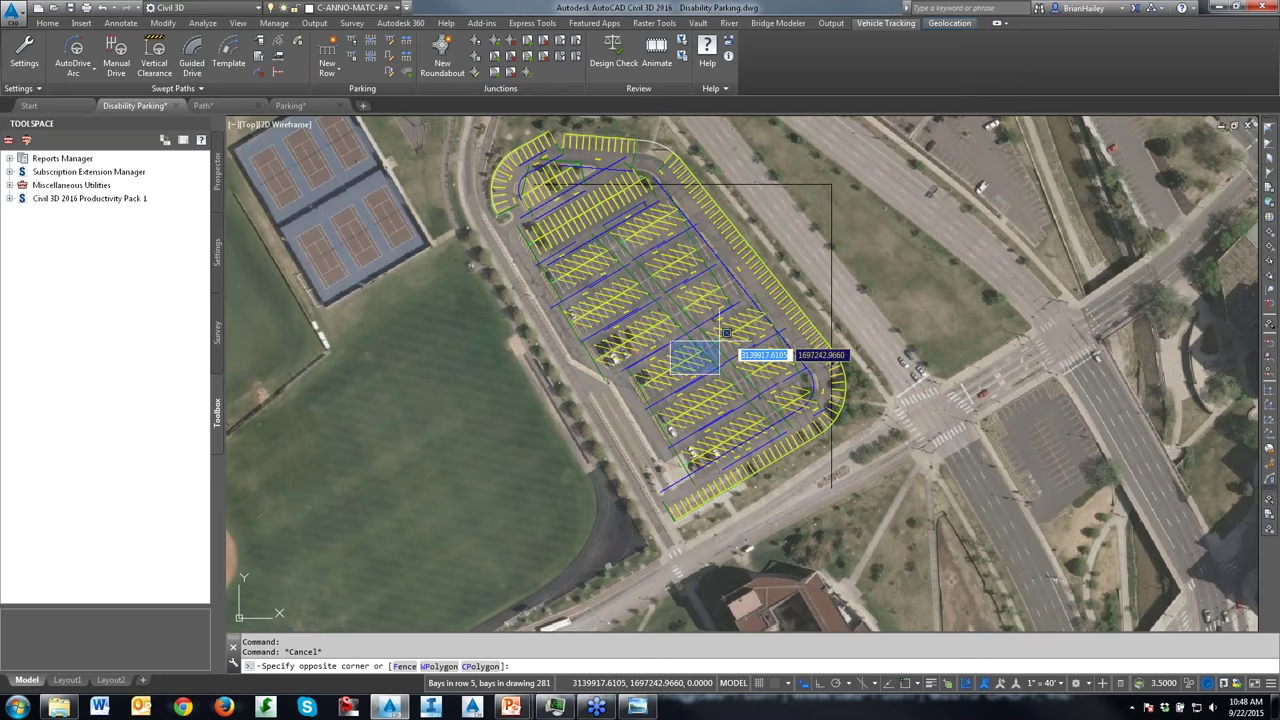
pyautogui.press('Escape')
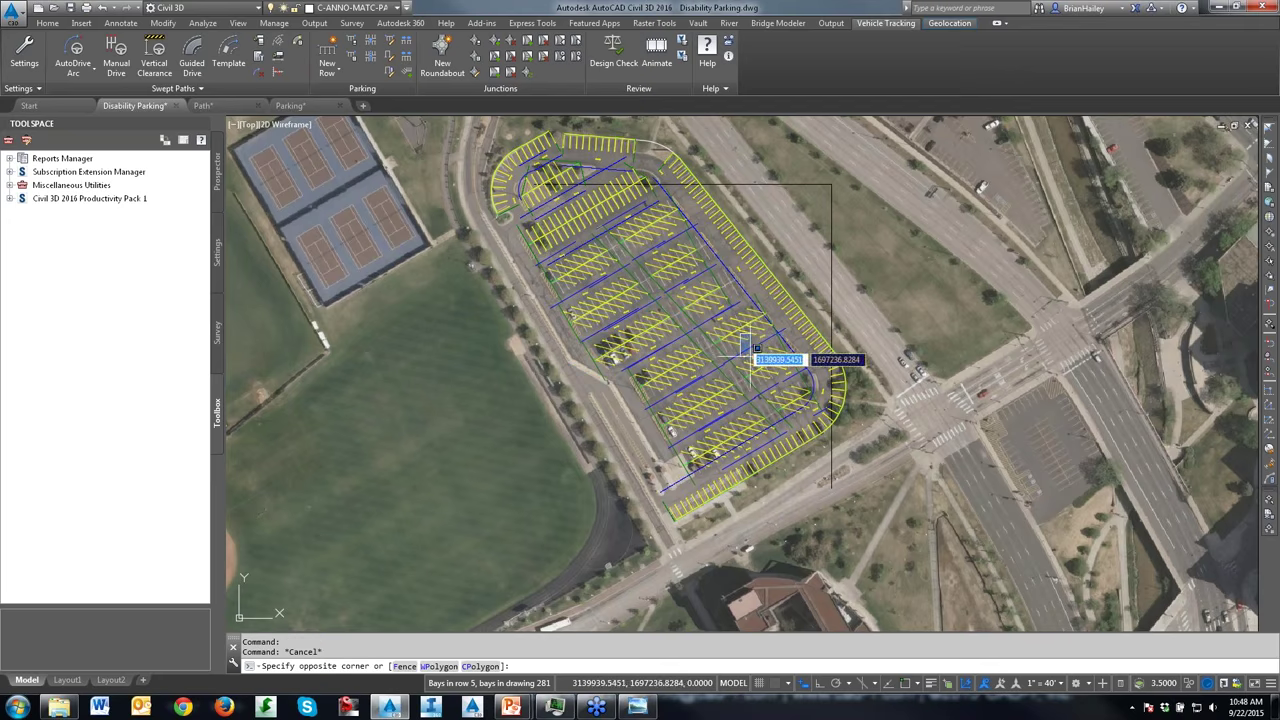
pyautogui.press('Escape')
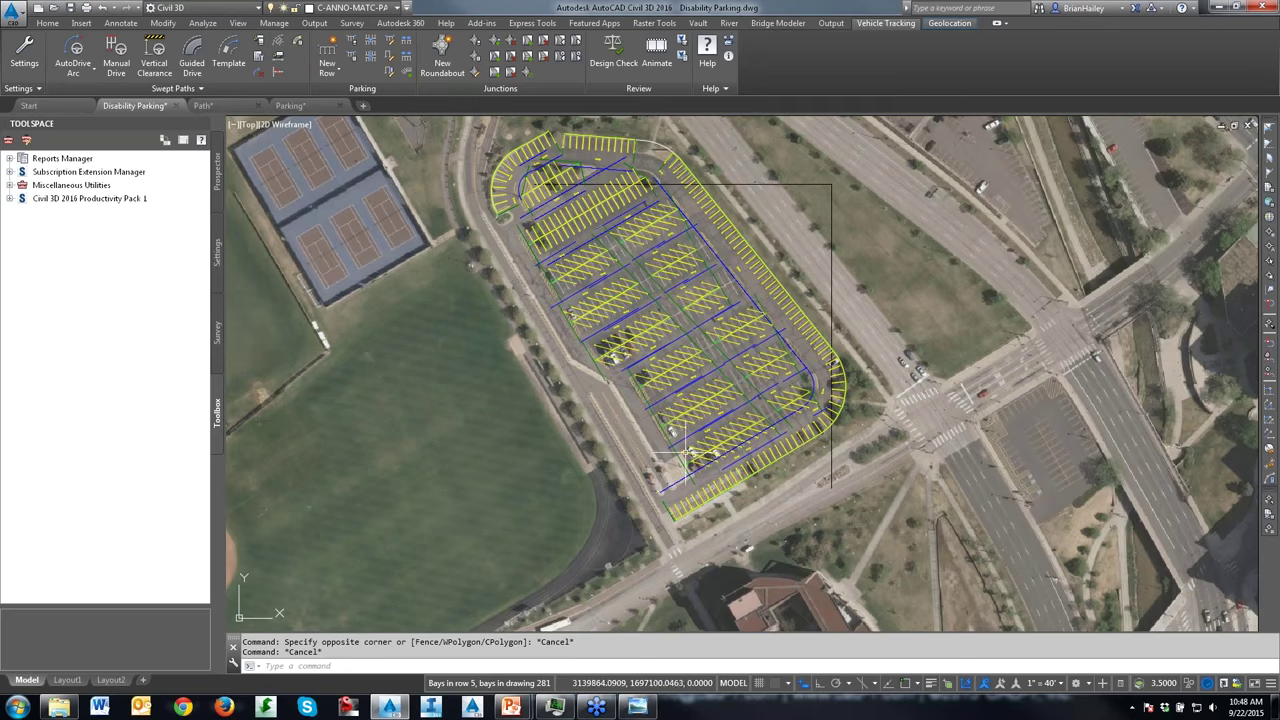
# Step: Generate the parking report for the Disability Parking drawing to check the bay count, and close it
pyautogui.click(356, 56)
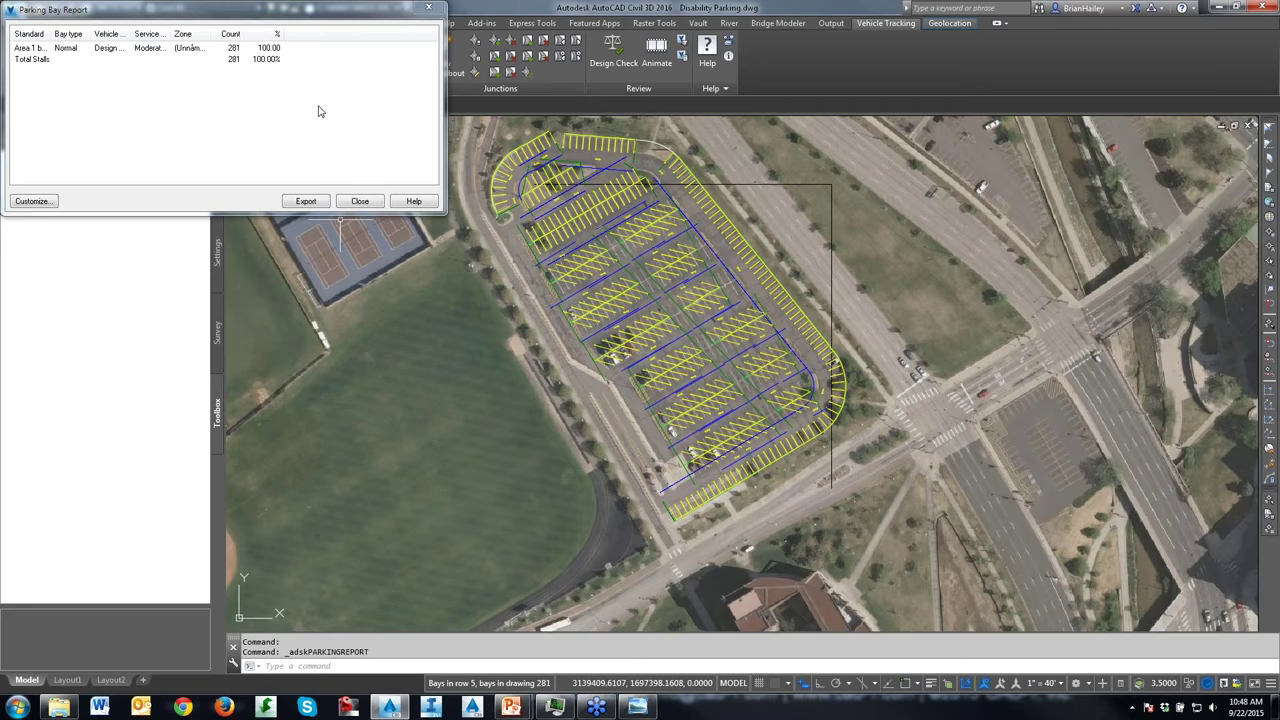
pyautogui.click(366, 201)
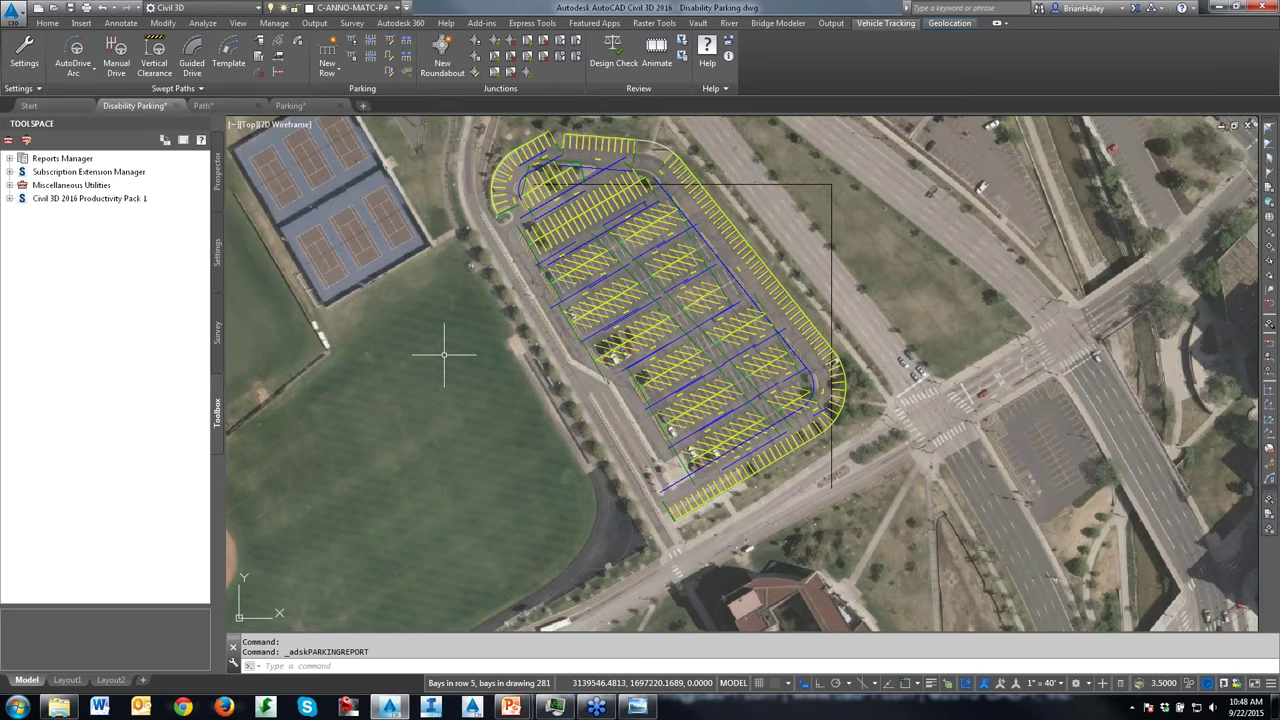
pyautogui.press('Escape')
pyautogui.press('Escape')
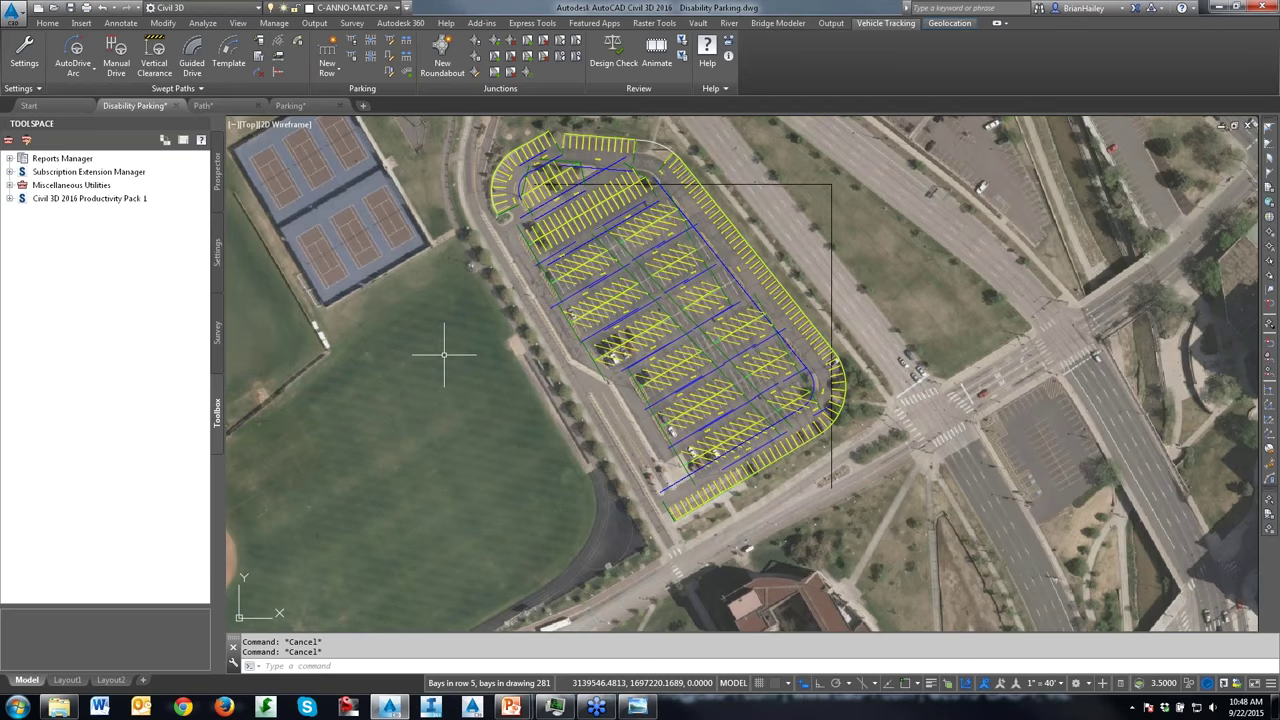
# Step: Switch to the Path drawing and unisolate all its hidden objects
pyautogui.click(203, 106)
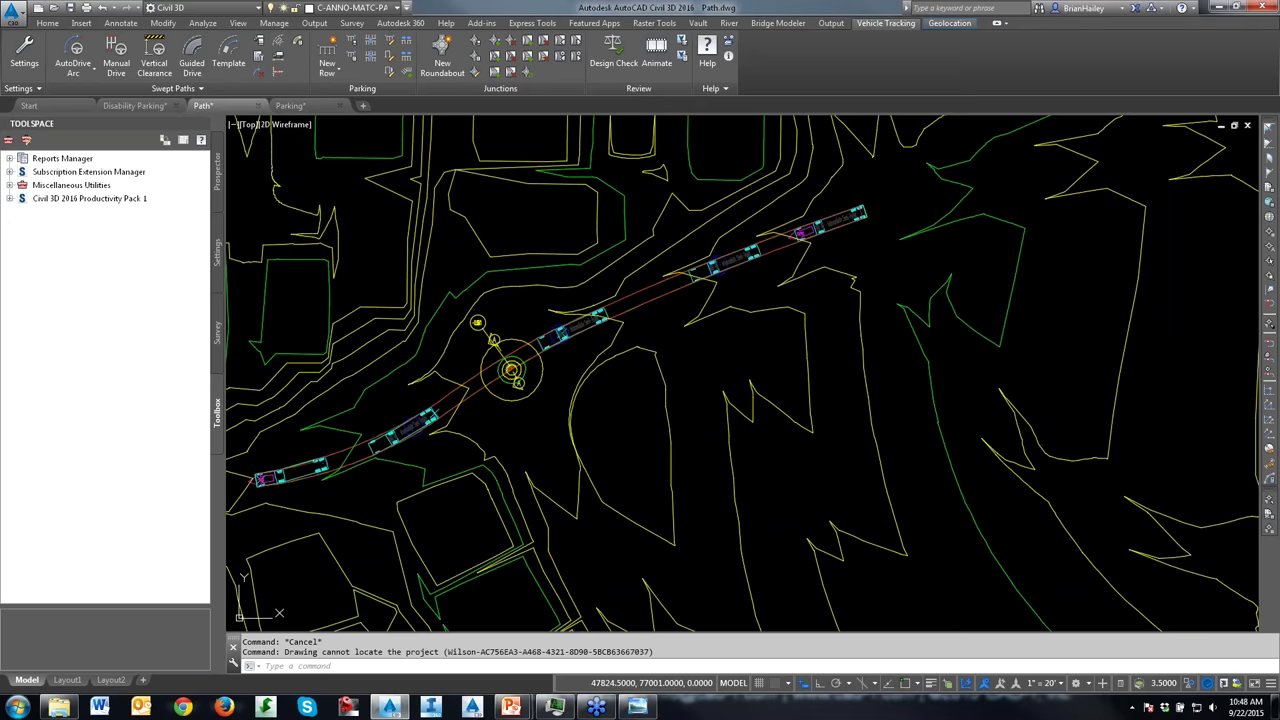
pyautogui.press('Escape')
pyautogui.press('Escape')
pyautogui.write('un')
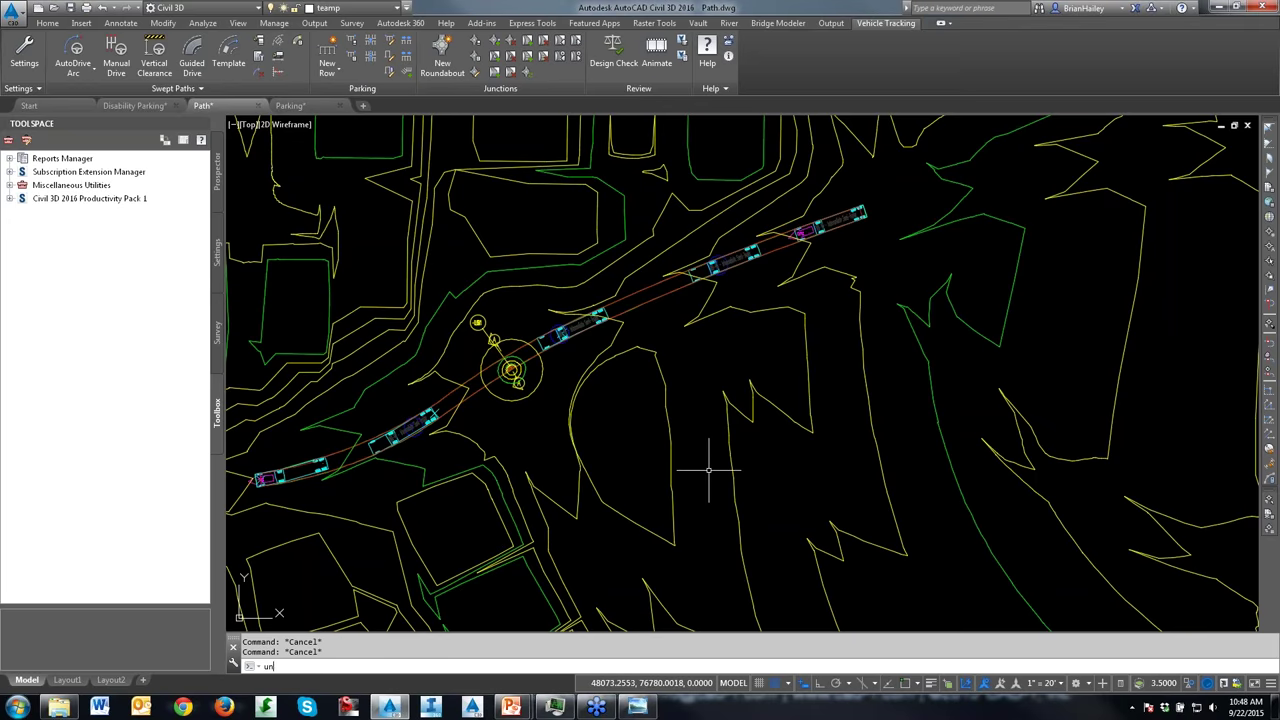
pyautogui.write('iso')
pyautogui.press('Tab')
pyautogui.press('Return')
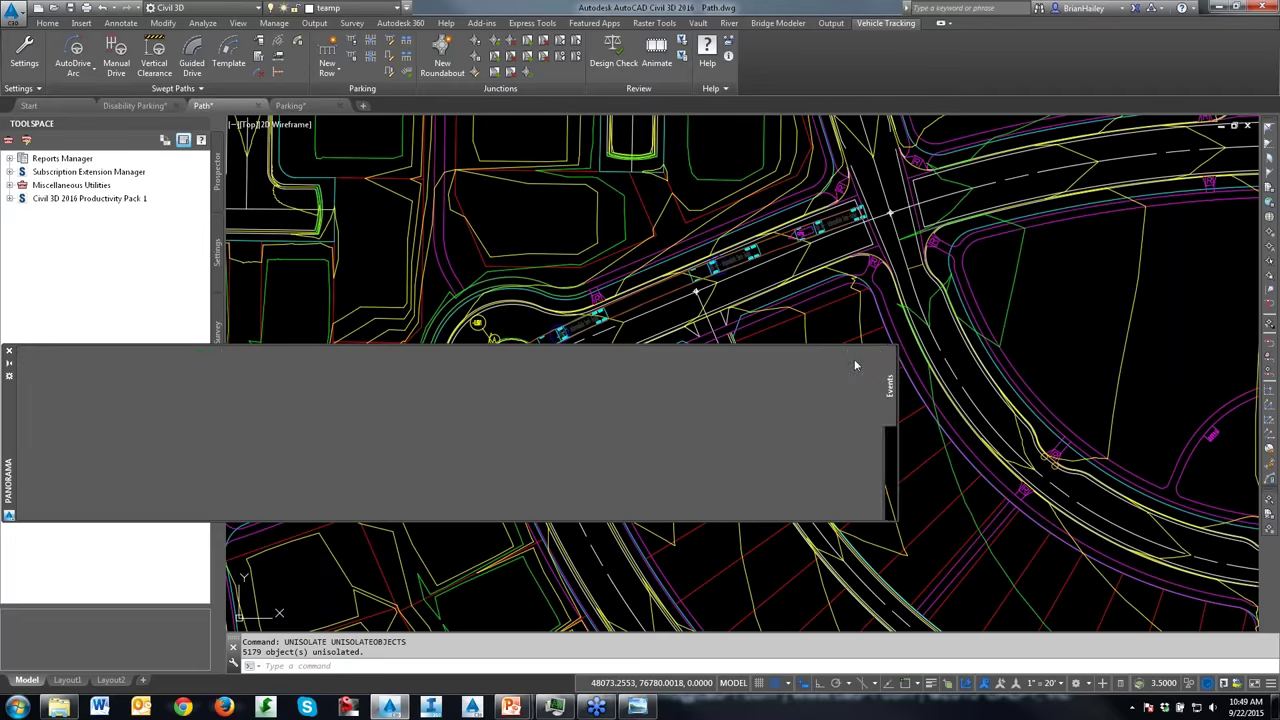
# Step: Freeze the layers of the contours, corridor and curb lines, road centerlines, lot lines and remaining short marks by picking an object on each
pyautogui.scroll(-5, 510, 400)
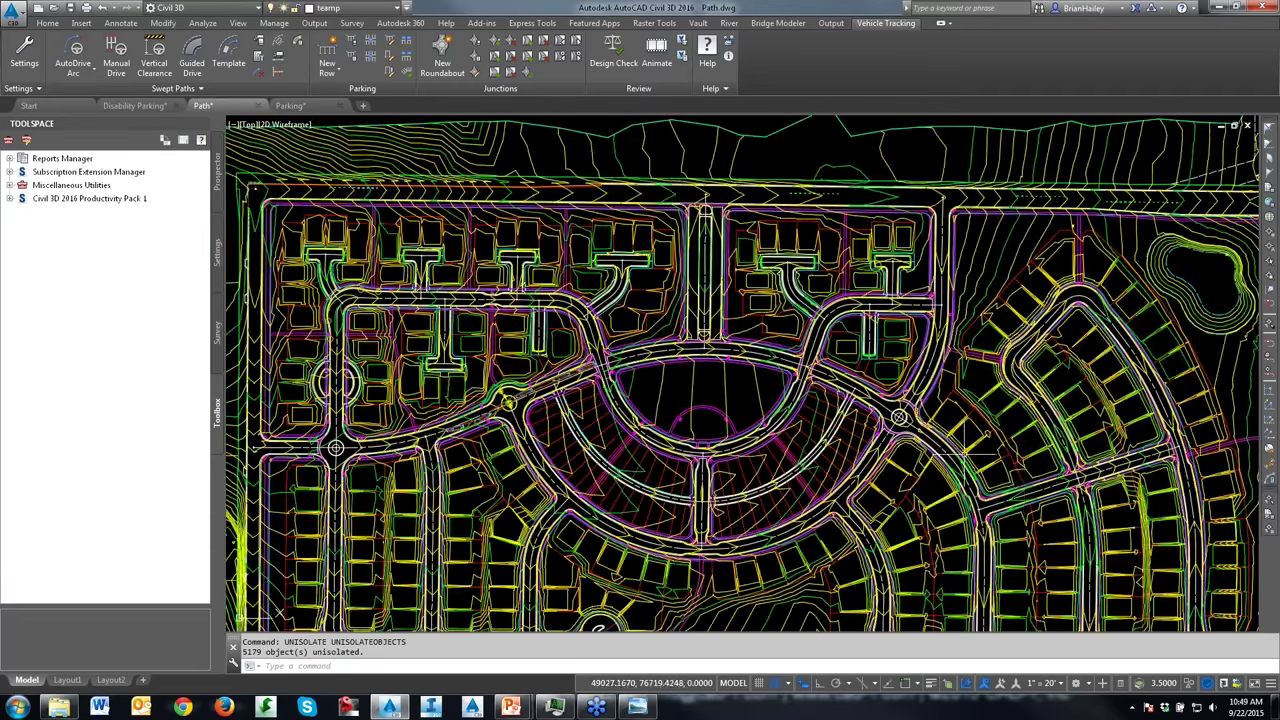
pyautogui.scroll(8, 863, 455)
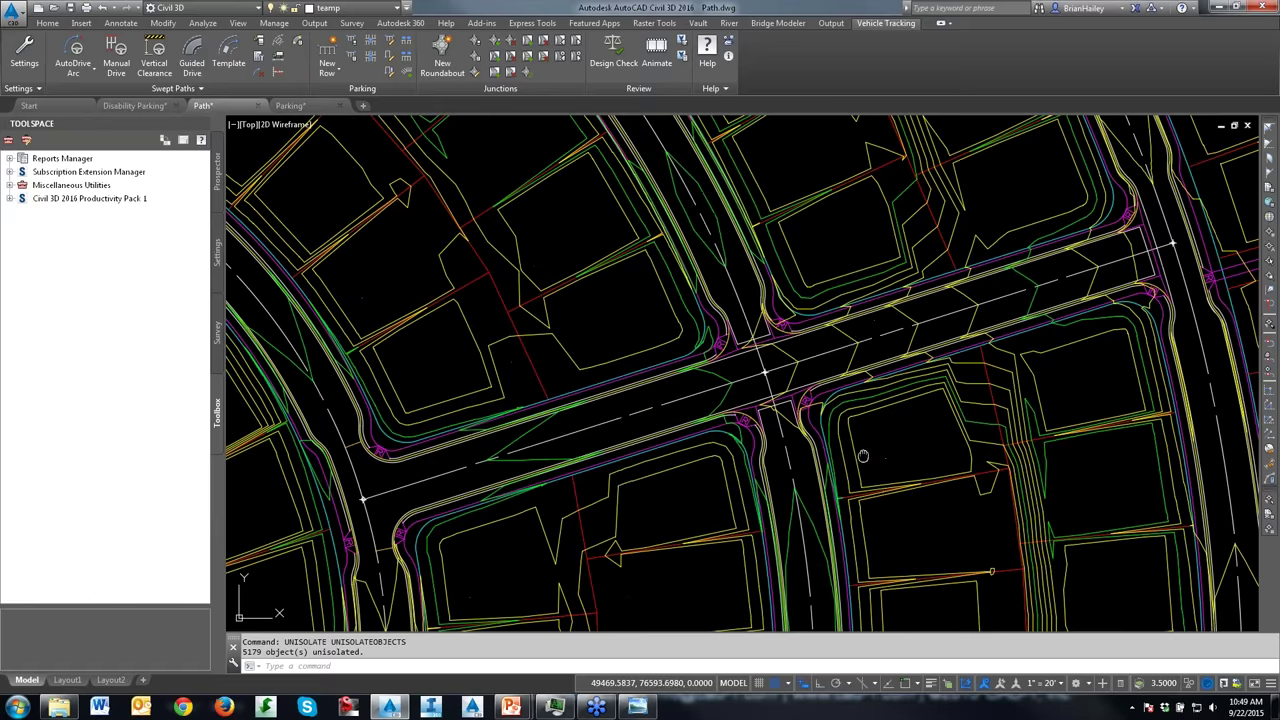
pyautogui.moveTo(863, 455); pyautogui.dragTo(825, 429, button='middle')
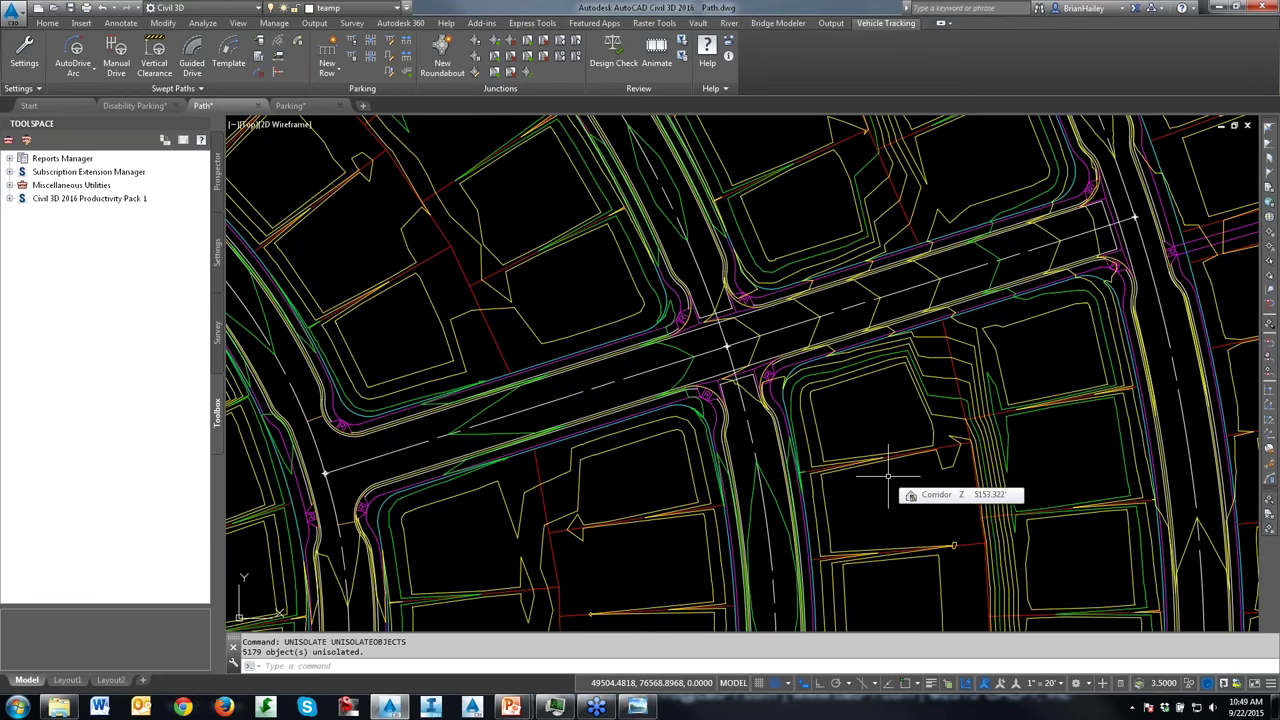
pyautogui.write('layfrz')
pyautogui.press('Return')
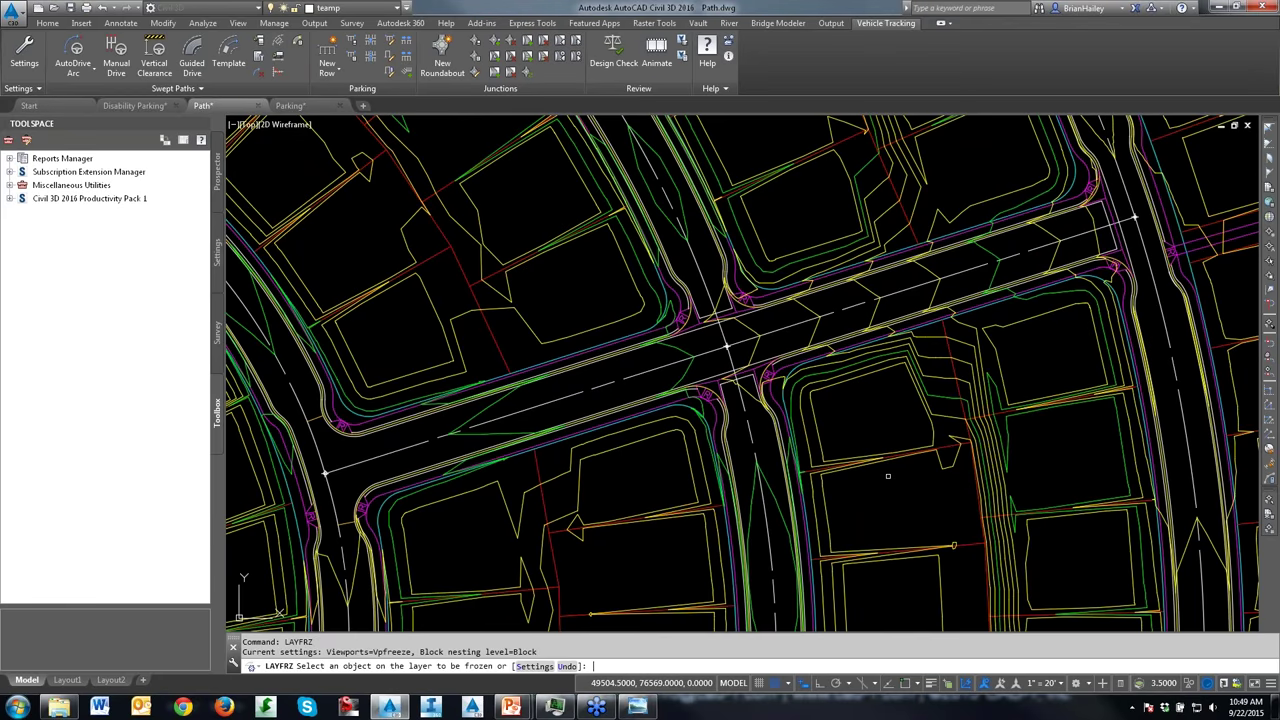
pyautogui.click(807, 363)
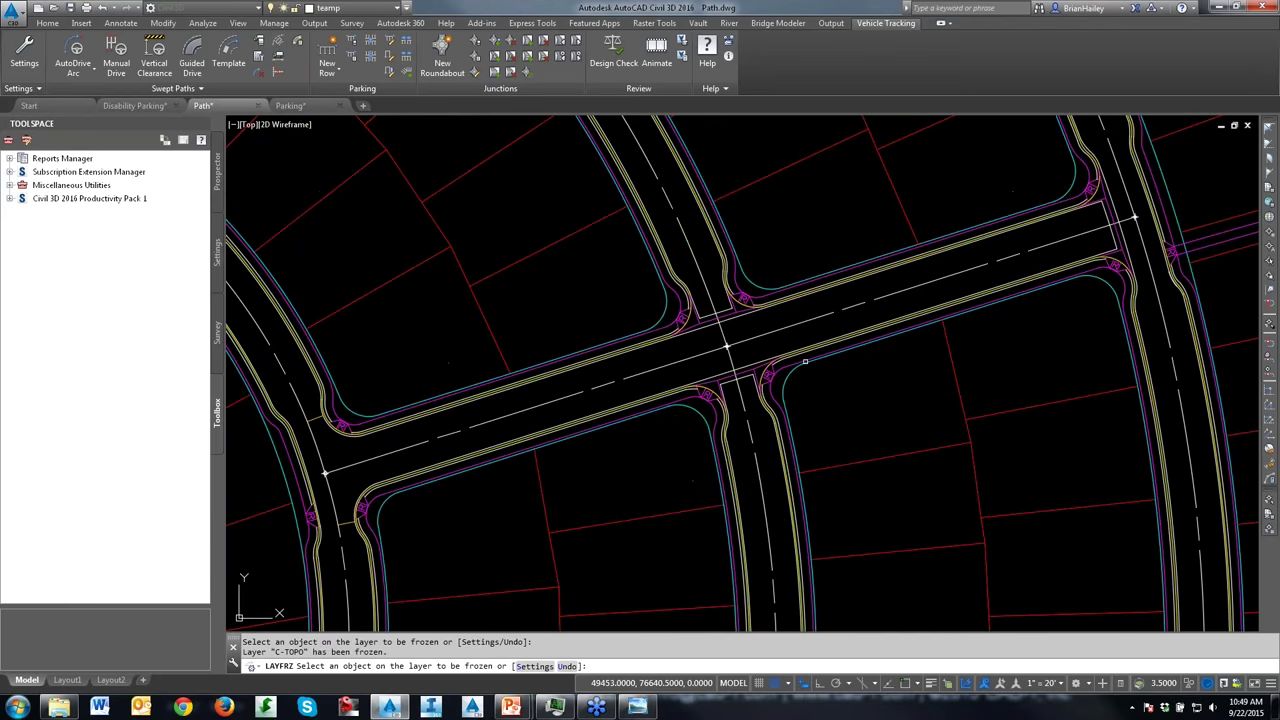
pyautogui.click(803, 352)
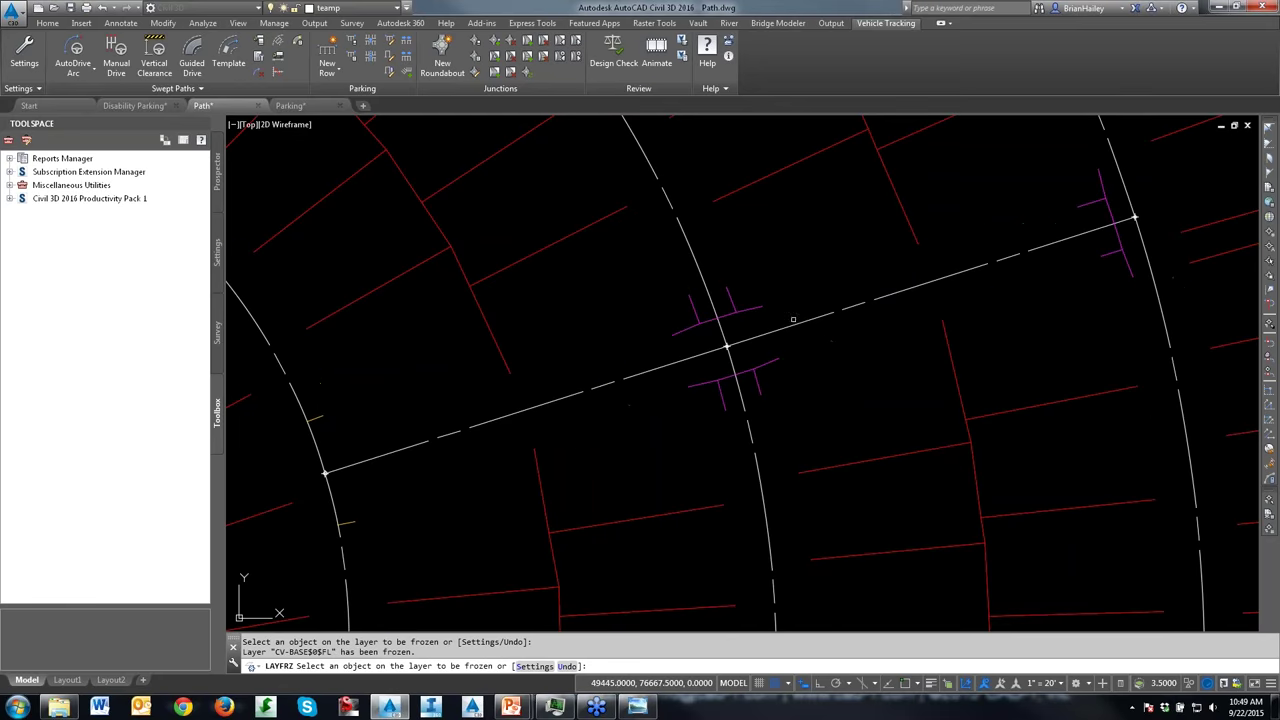
pyautogui.click(796, 325)
pyautogui.click(726, 343)
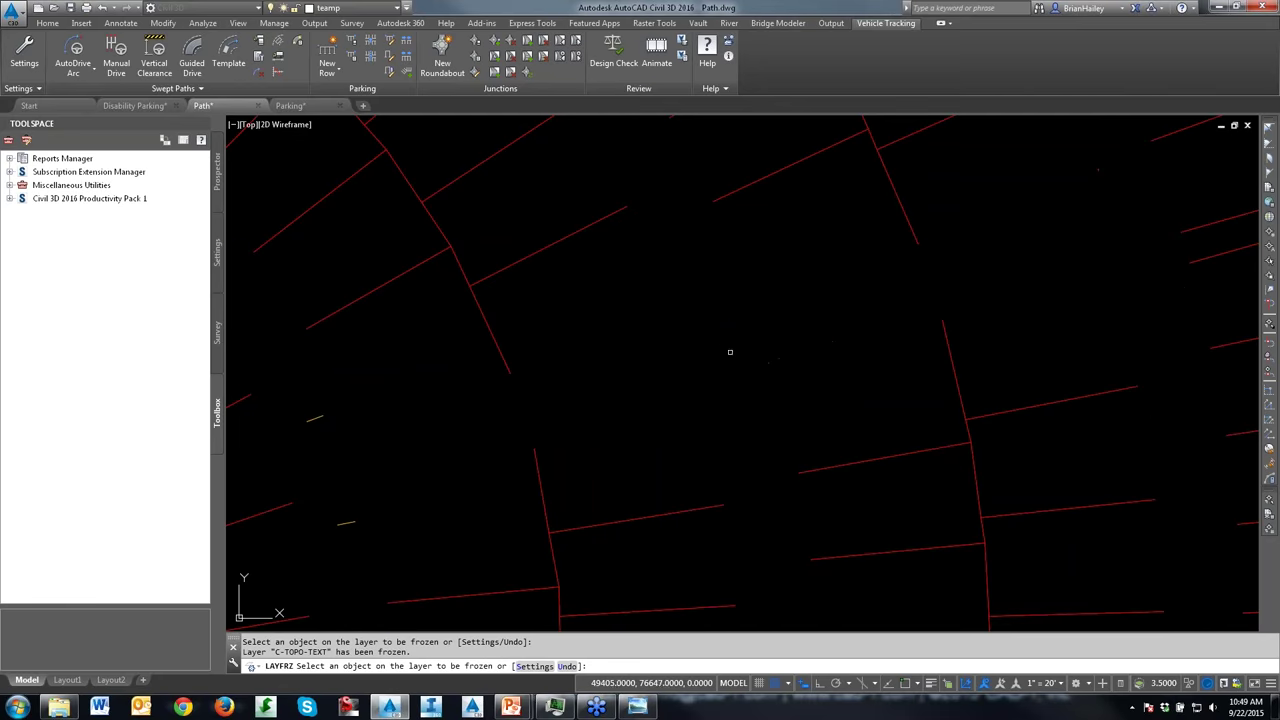
pyautogui.click(943, 352)
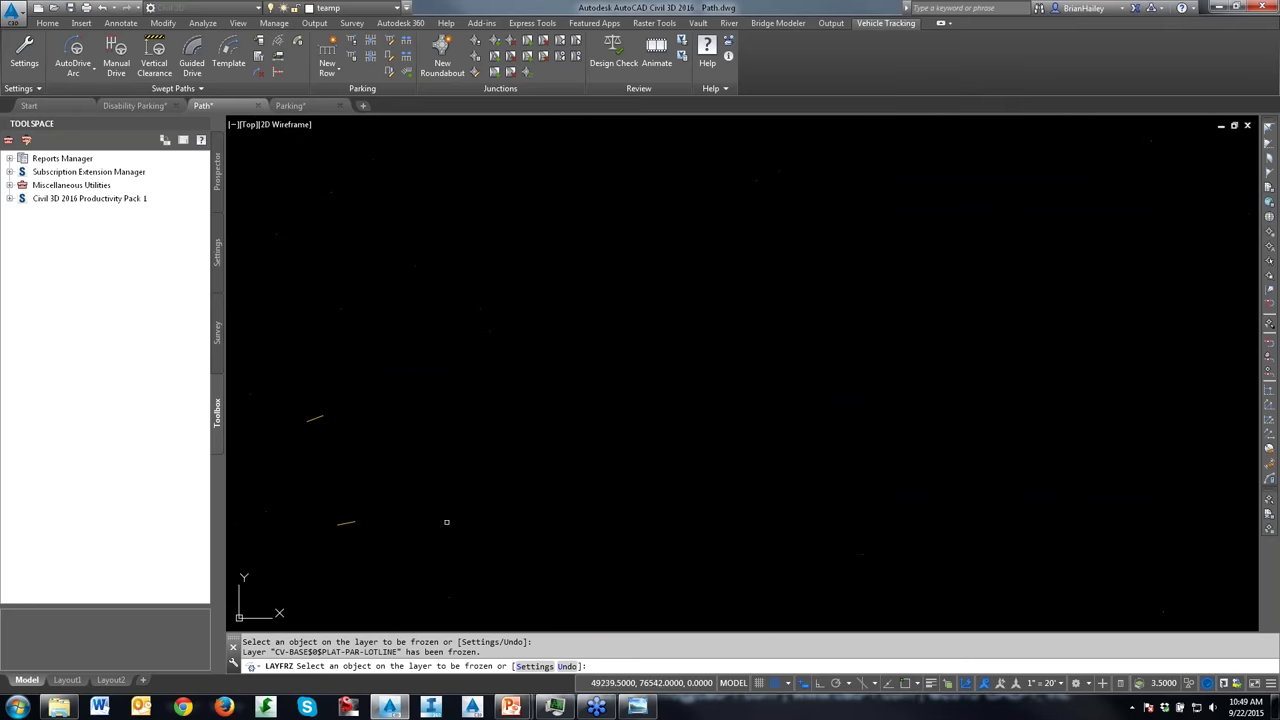
pyautogui.click(346, 521)
pyautogui.press('Return')
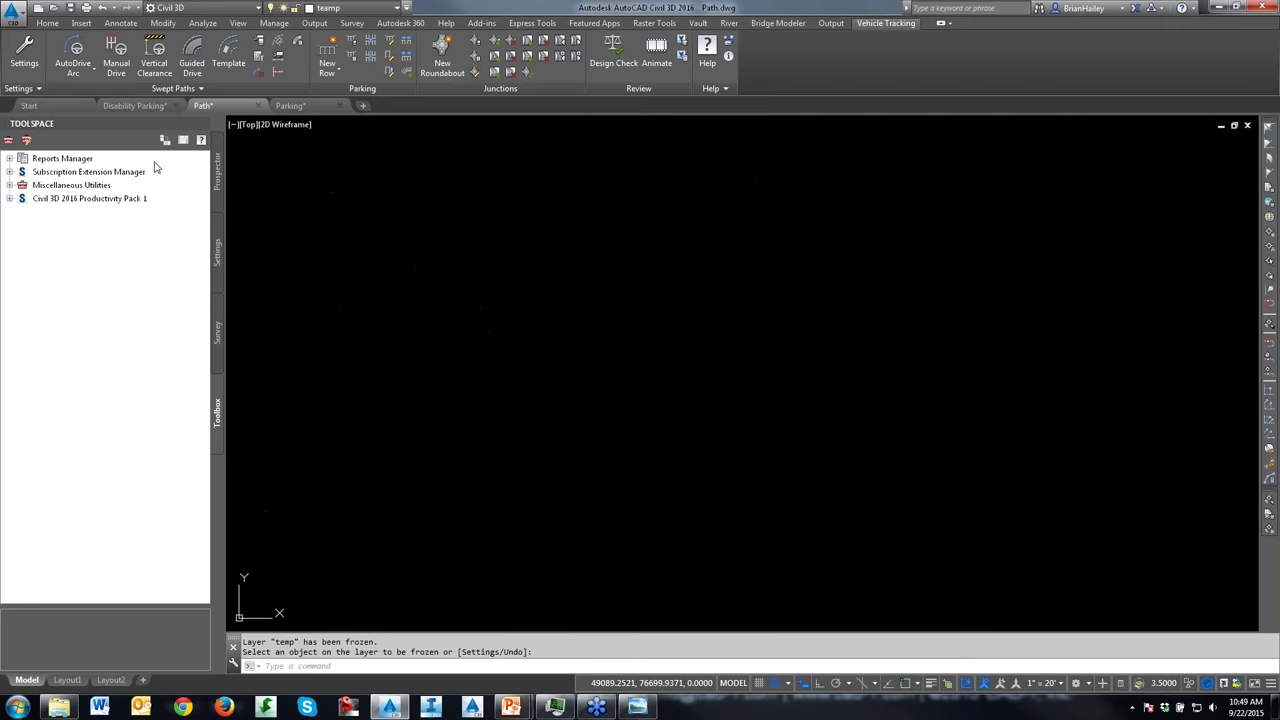
# Step: List the Path drawing's centerline alignments and select the CL - Crivelli Ct. alignment in the drawing
pyautogui.click(216, 172)
pyautogui.click(35, 253)
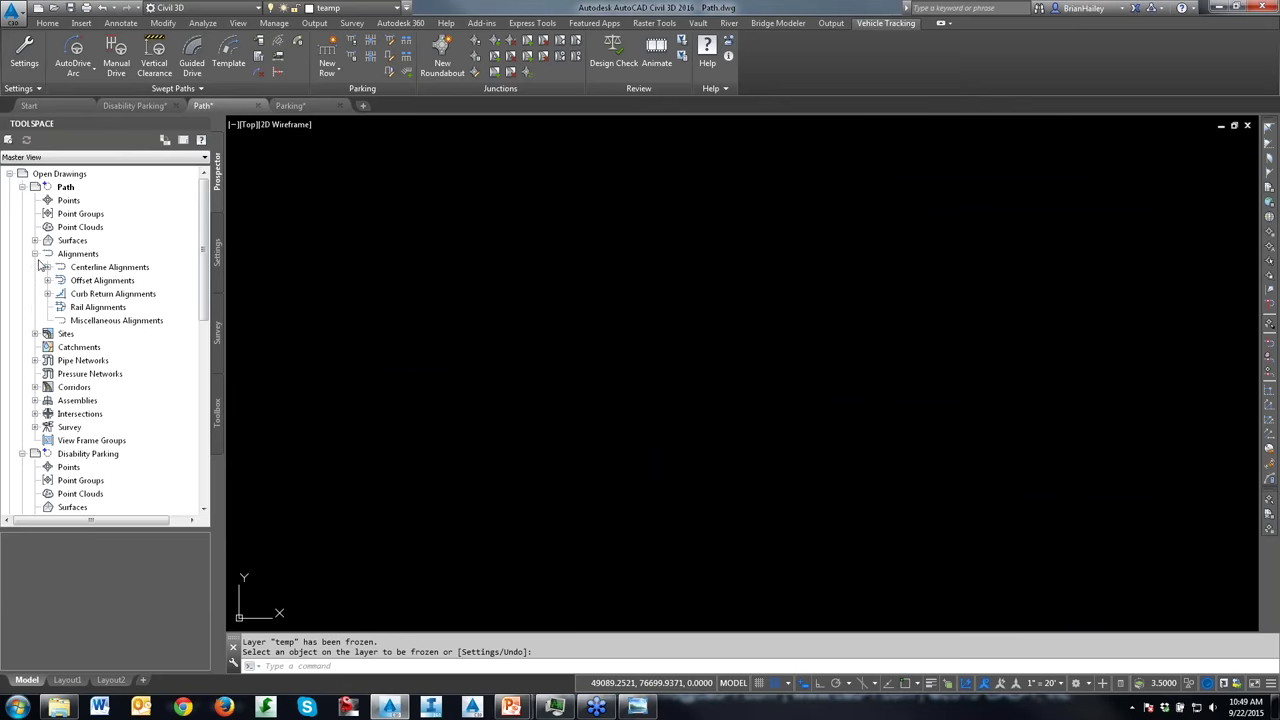
pyautogui.click(47, 267)
pyautogui.rightClick(122, 266)
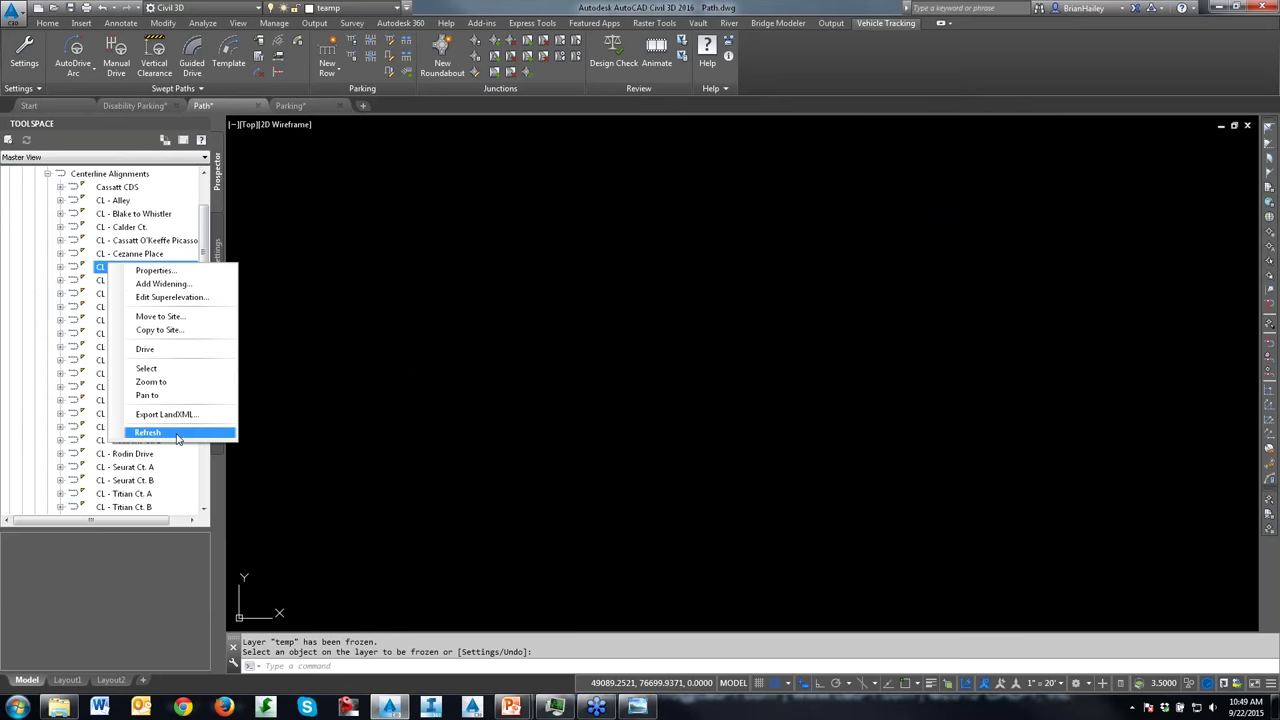
pyautogui.click(160, 368)
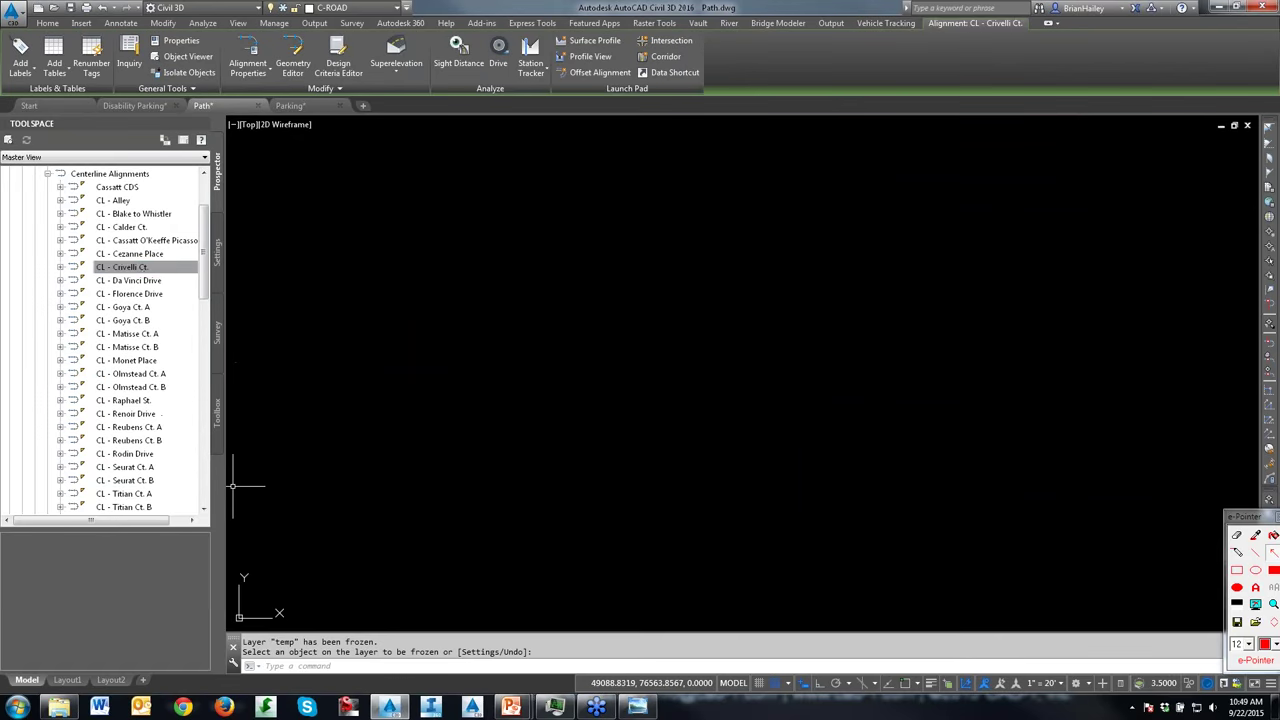
pyautogui.moveTo(222, 452); pyautogui.dragTo(140, 272)
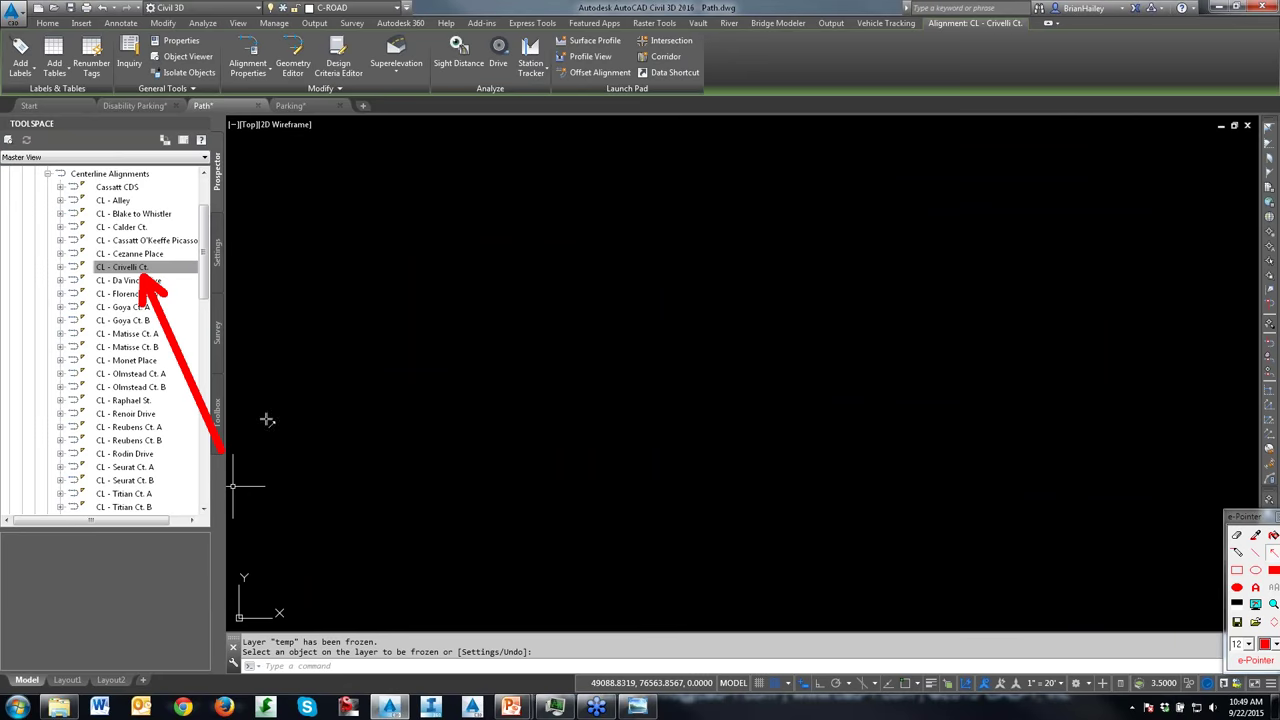
pyautogui.press('Escape')
pyautogui.rightClick(142, 273)
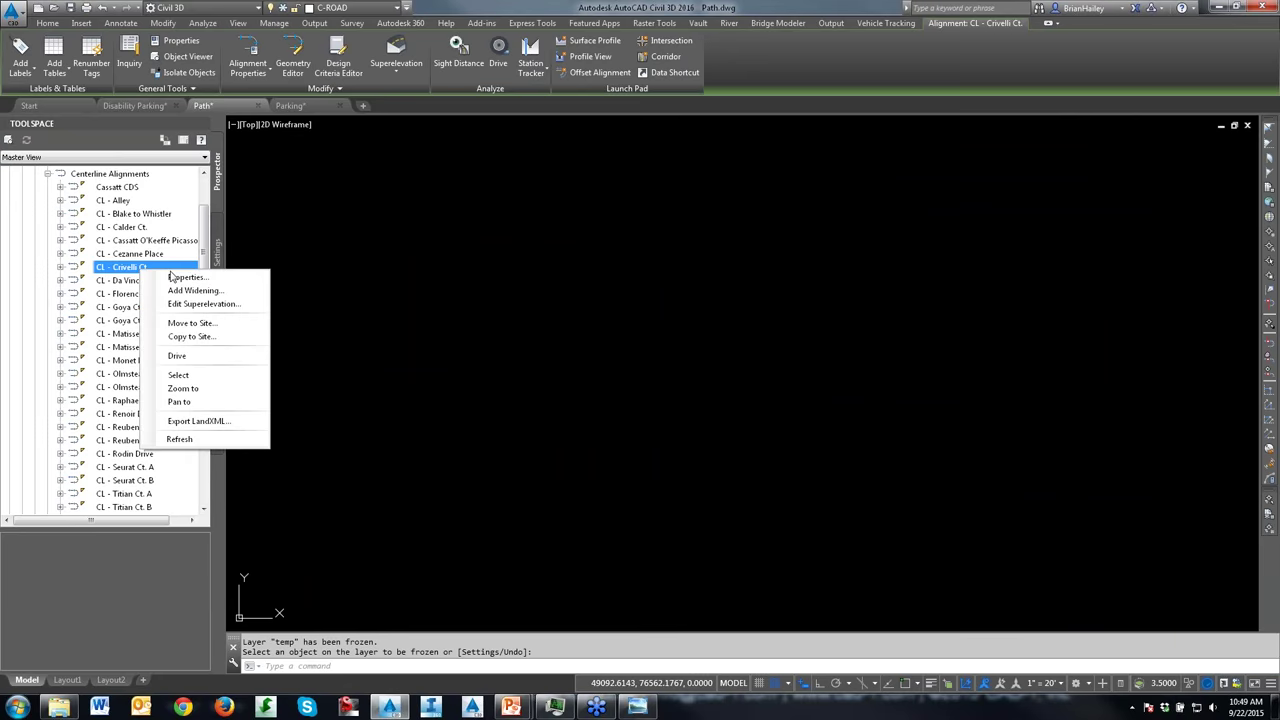
pyautogui.click(212, 376)
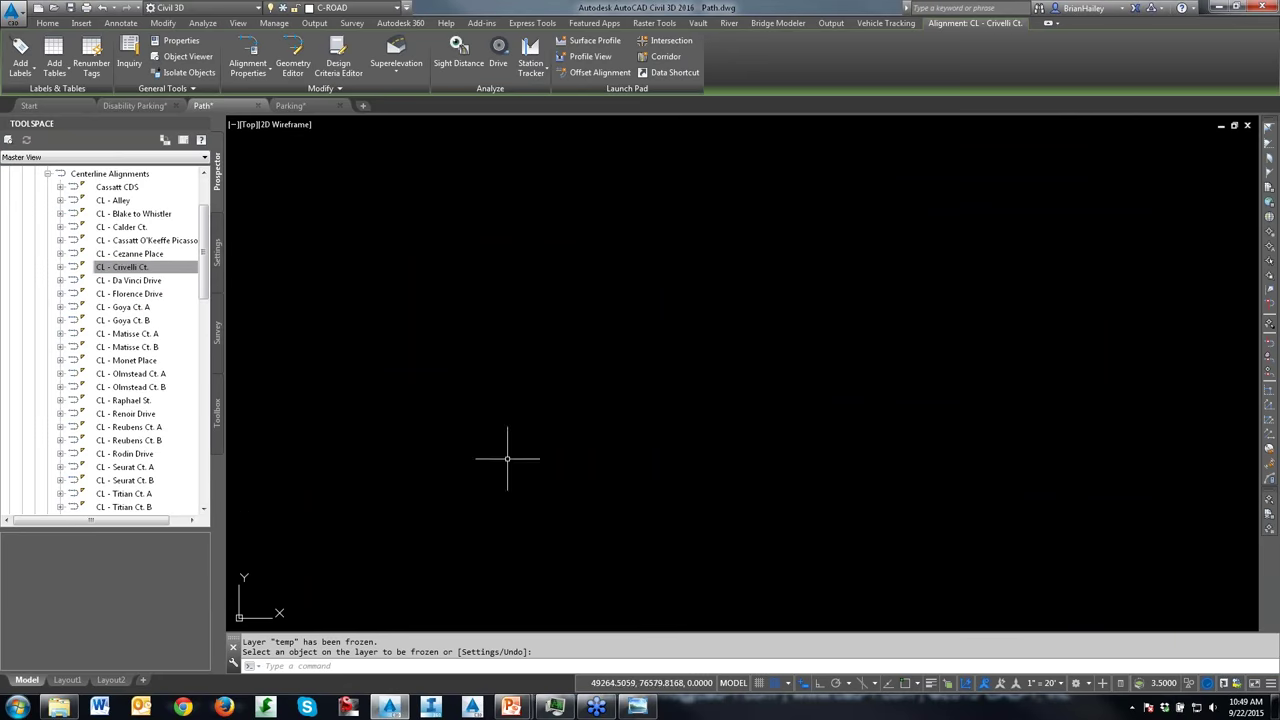
# Step: Thaw the C-ROAD layer in the Path drawing
pyautogui.moveTo(362, 405); pyautogui.dragTo(322, 20)
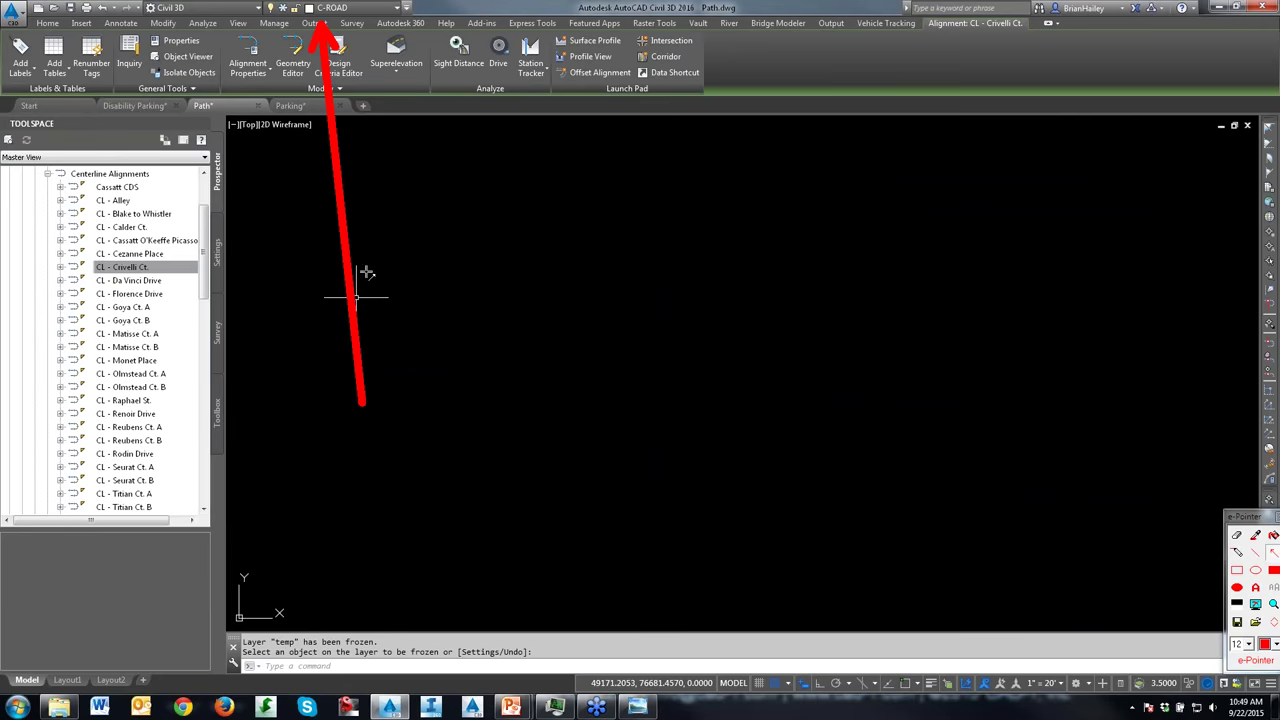
pyautogui.press('Escape')
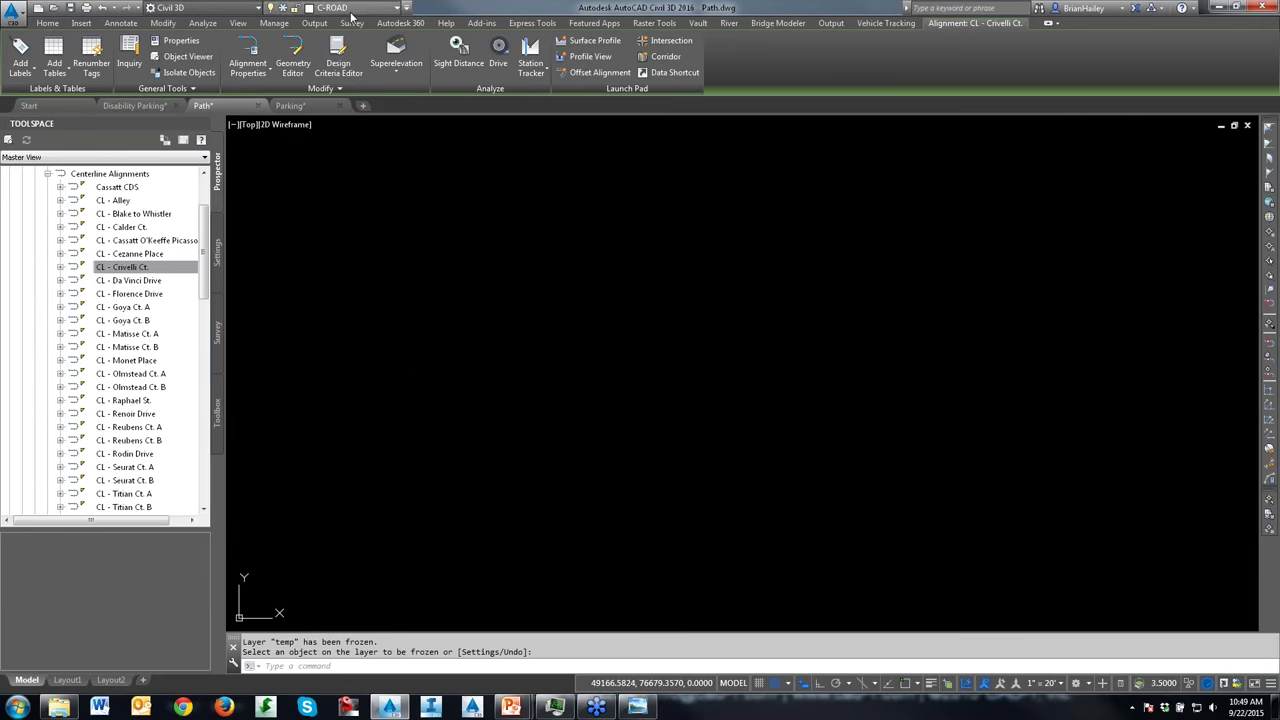
pyautogui.click(351, 13)
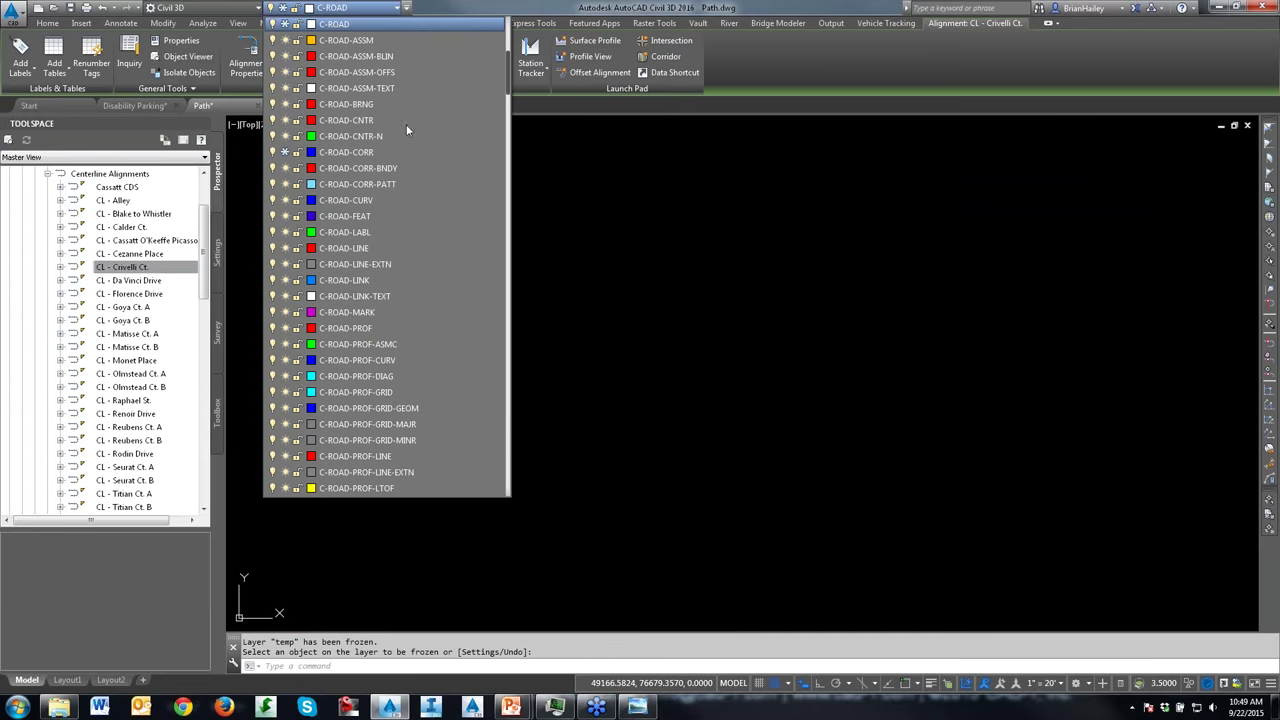
pyautogui.click(609, 303)
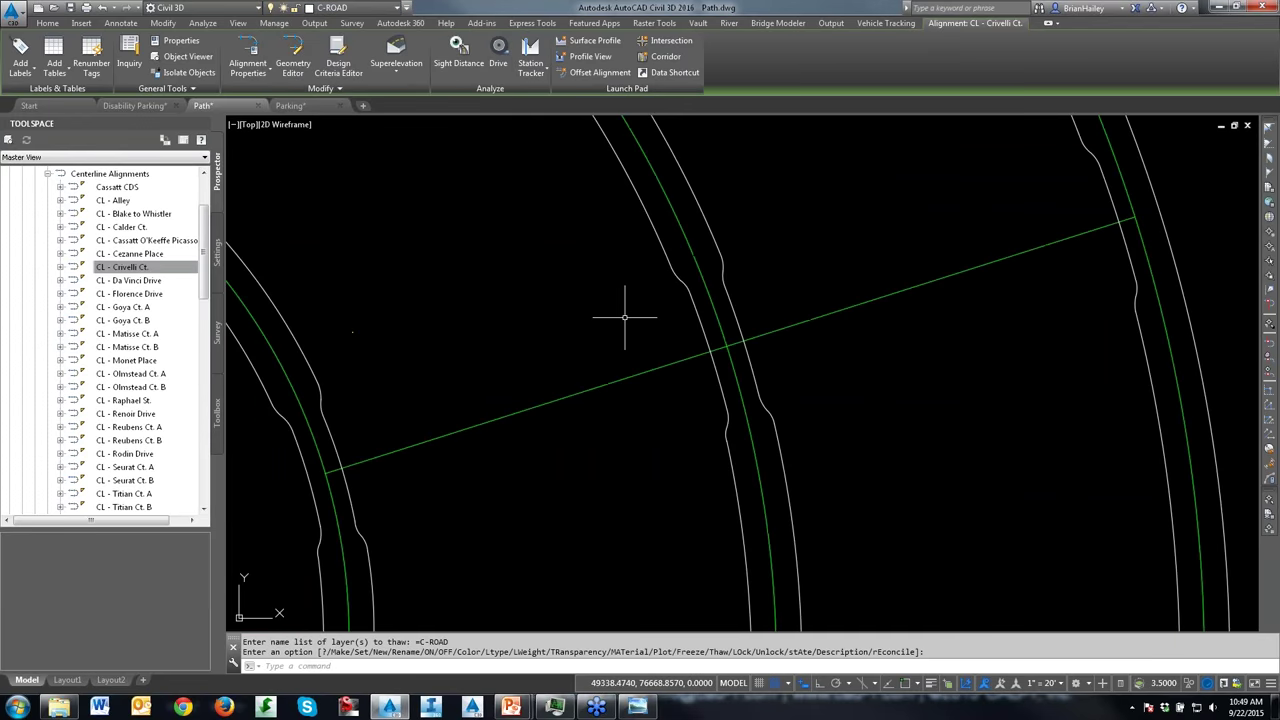
# Step: Check the crossing centerlines by selecting the straight cross street and the CL - Blake to Whistler alignment, and clear each selection
pyautogui.click(610, 385)
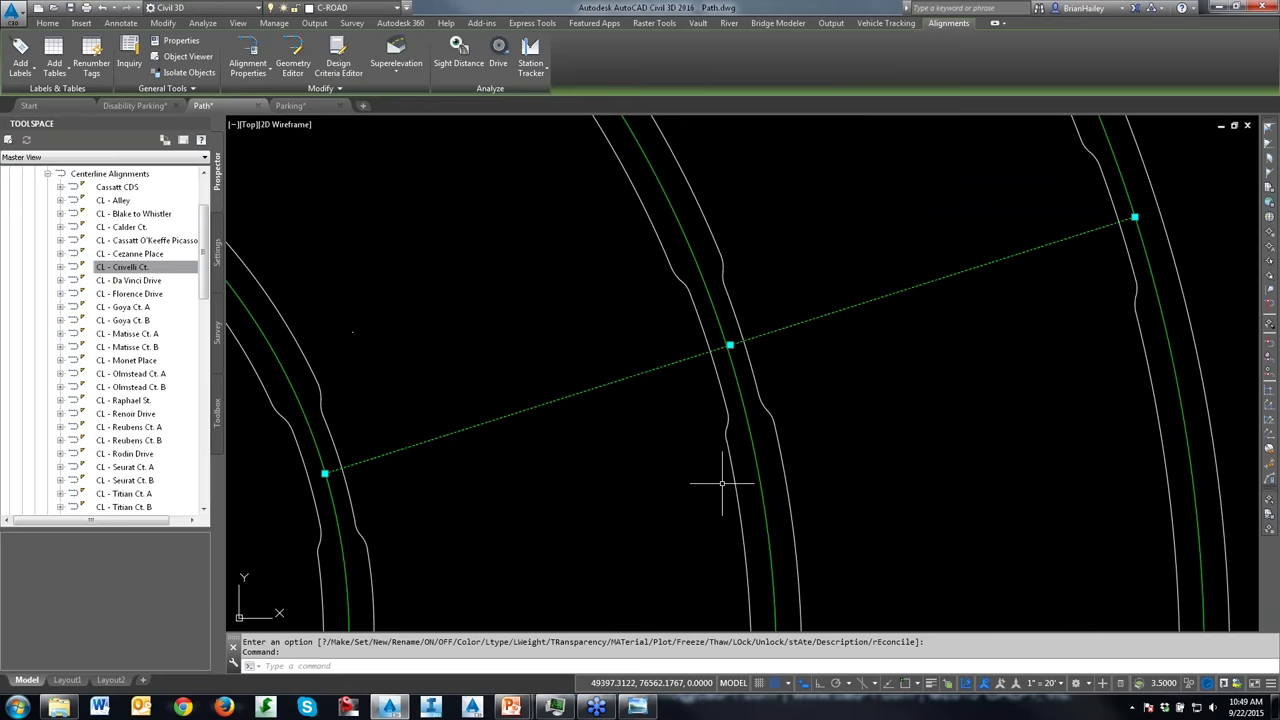
pyautogui.click(748, 438)
pyautogui.press('Escape')
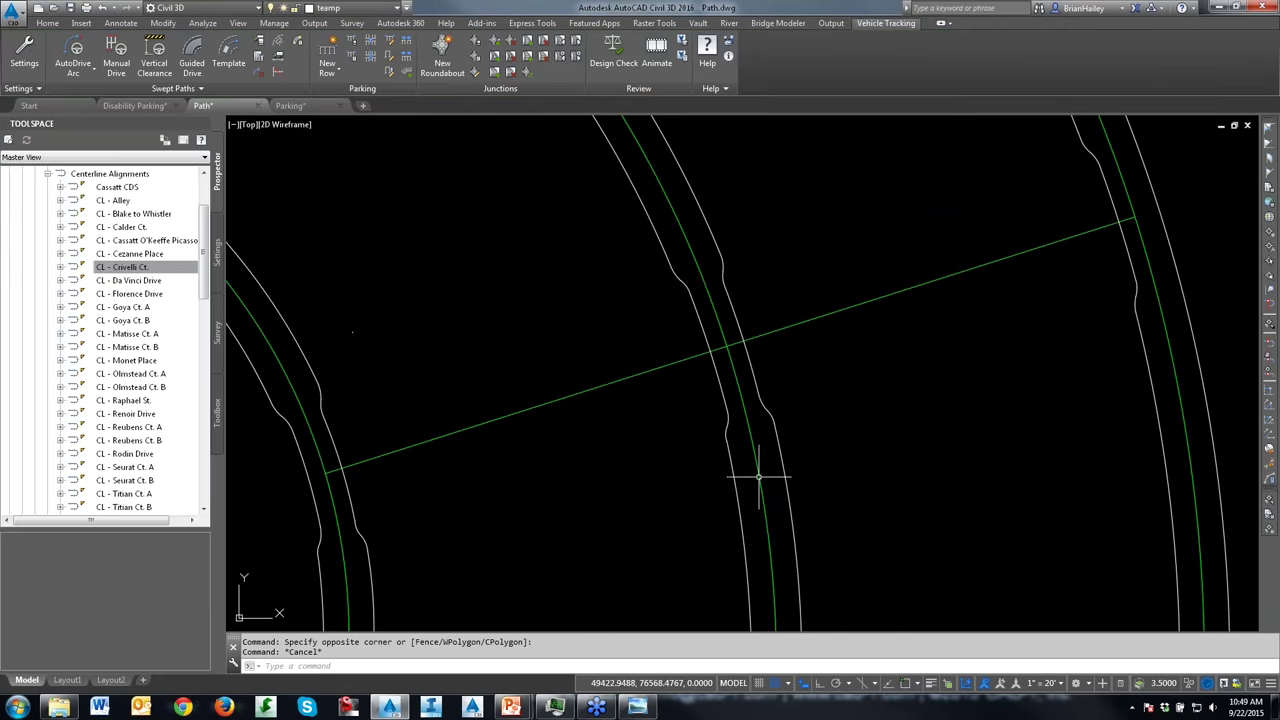
pyautogui.click(755, 482)
pyautogui.click(834, 314)
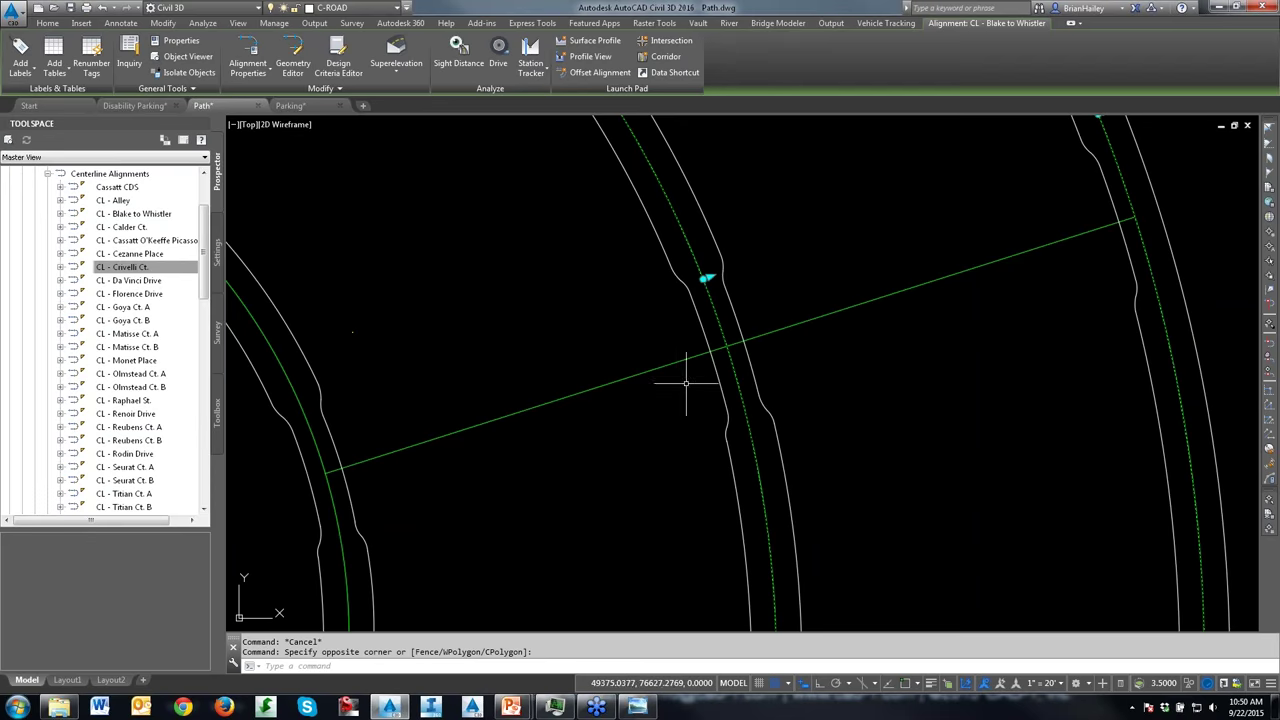
pyautogui.press('Escape')
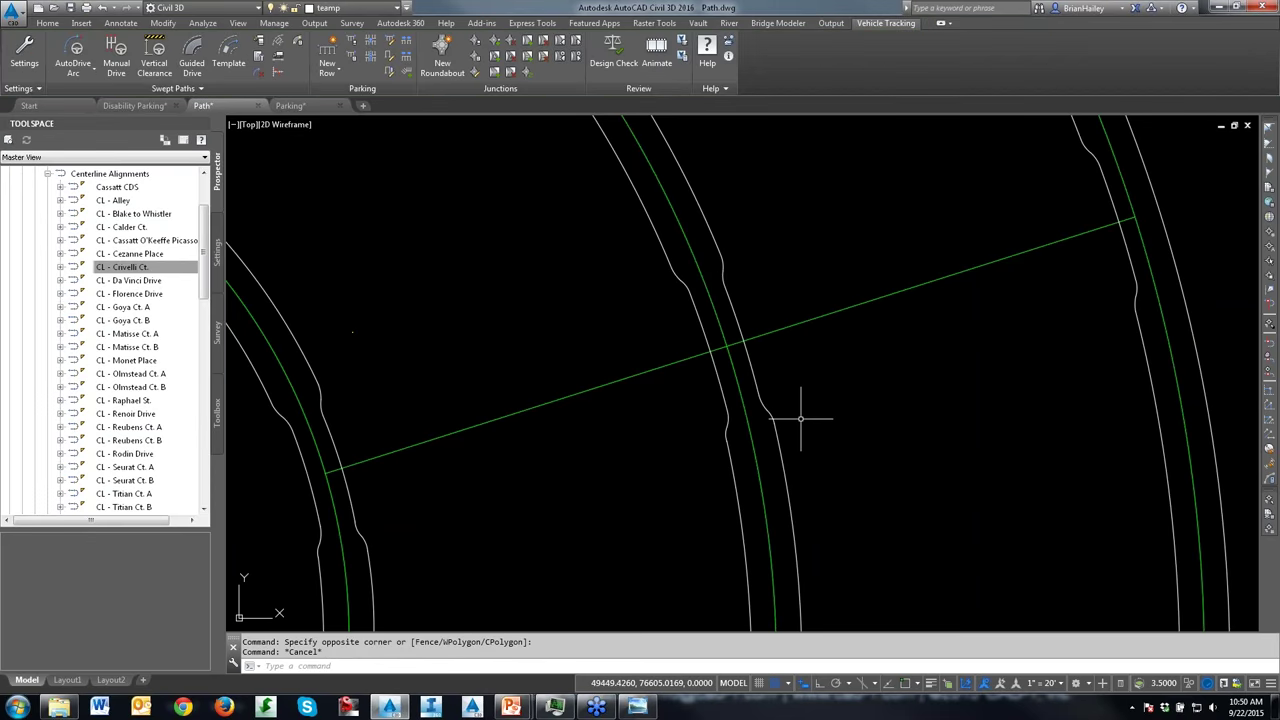
pyautogui.moveTo(800, 419)
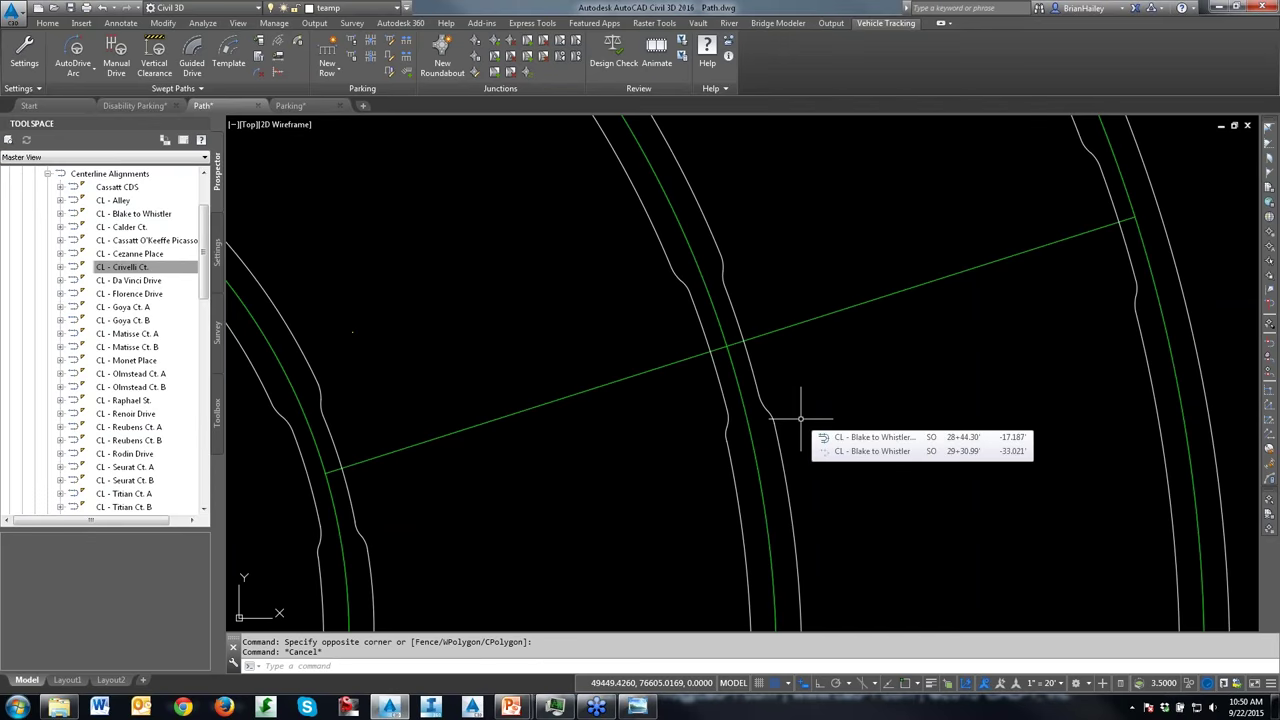
# Step: Start a new roundabout and browse the library of national junction design standards, expanding and collapsing the Czech set
pyautogui.click(450, 70)
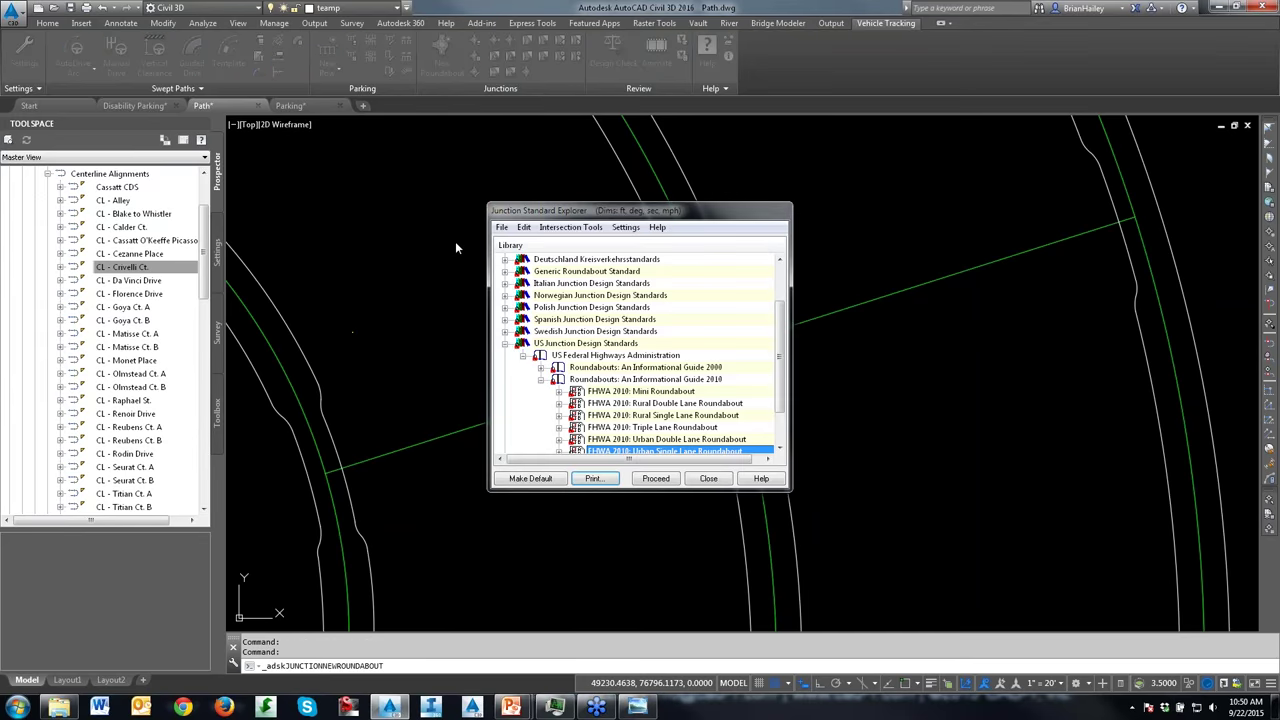
pyautogui.scroll(-1, 773, 340)
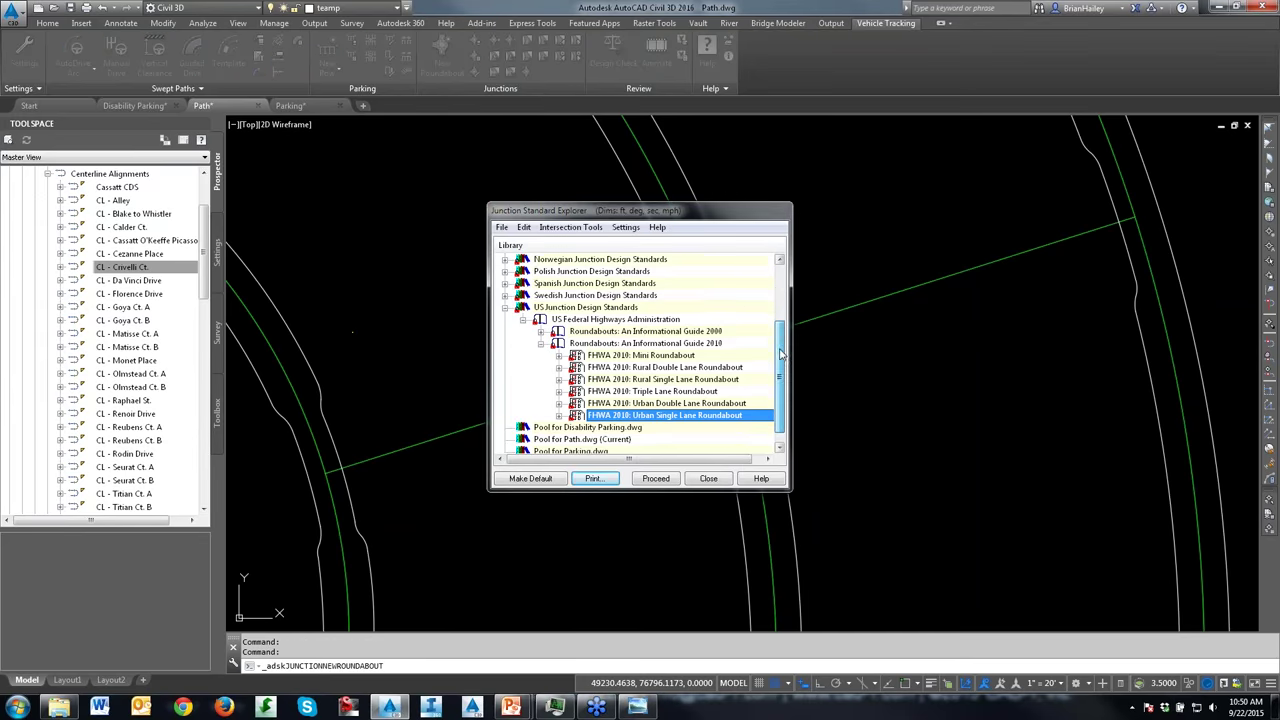
pyautogui.scroll(2, 773, 340)
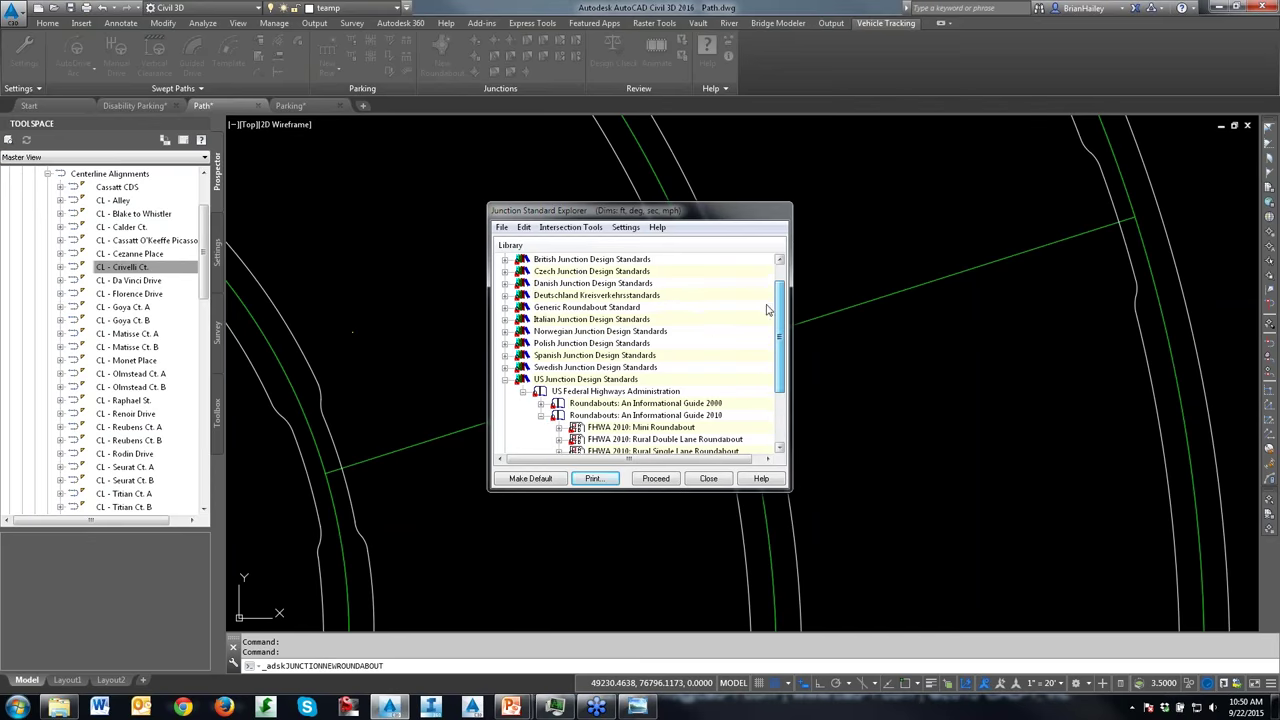
pyautogui.click(525, 272)
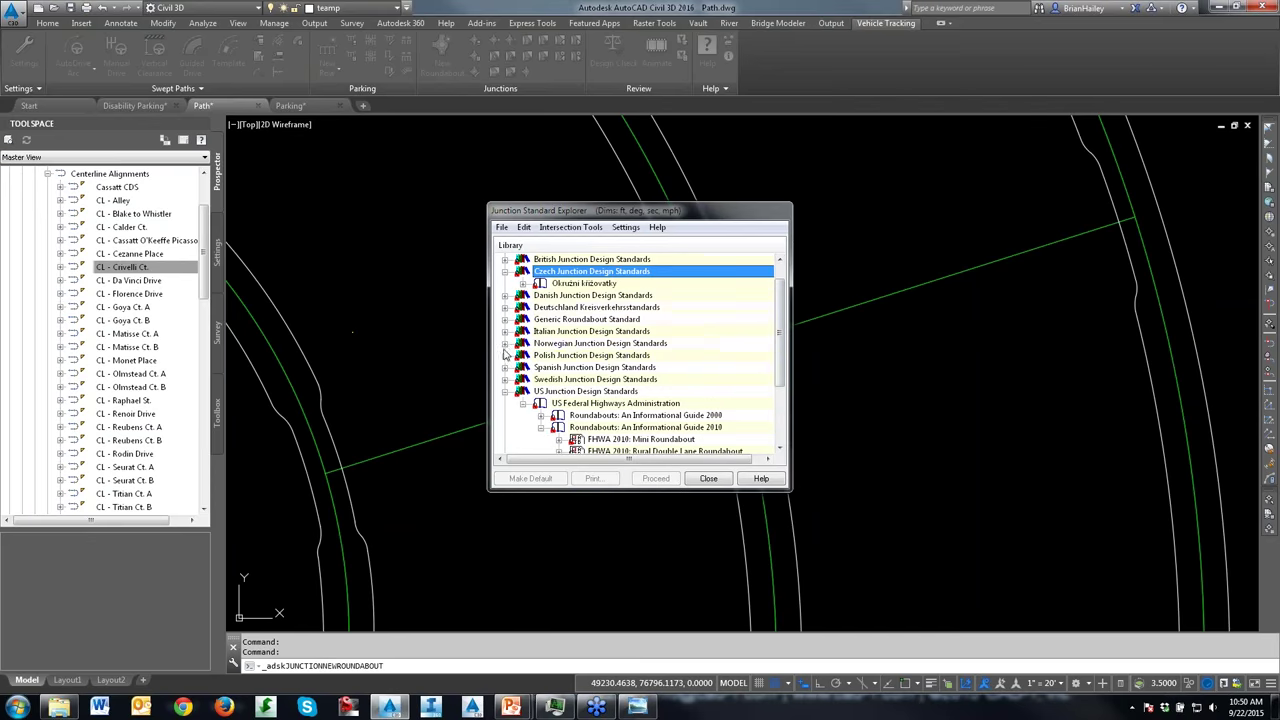
pyautogui.click(523, 284)
pyautogui.click(523, 284)
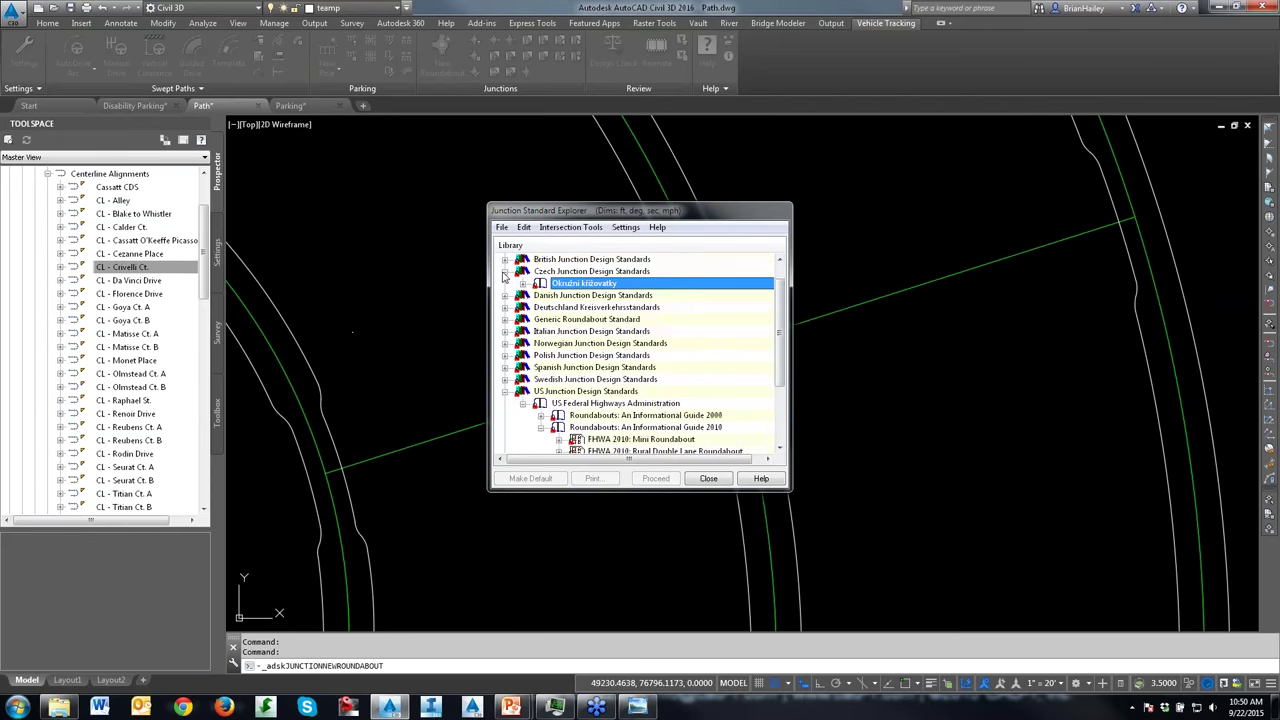
pyautogui.click(505, 272)
pyautogui.scroll(-1, 585, 343)
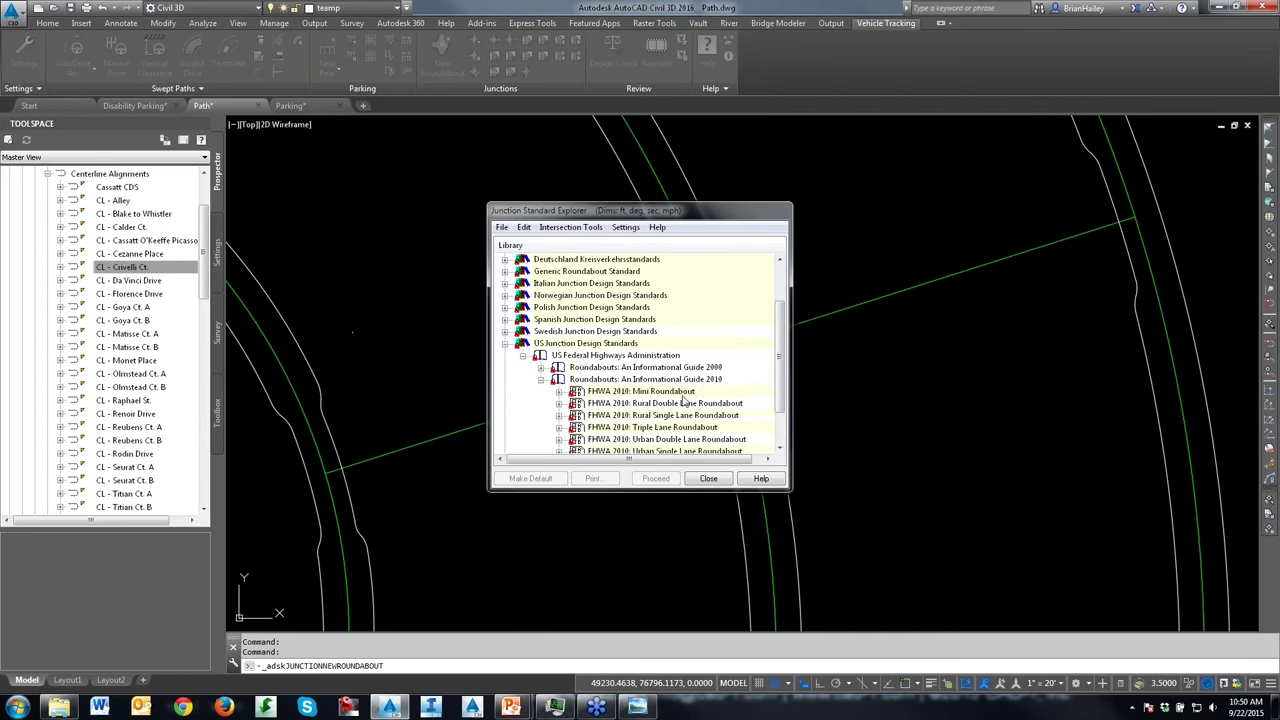
# Step: Examine the FHWA 2010: Urban Single Lane Roundabout standard under the 2010 guide, including its visibility sightlines, signage and road markings
pyautogui.click(679, 381)
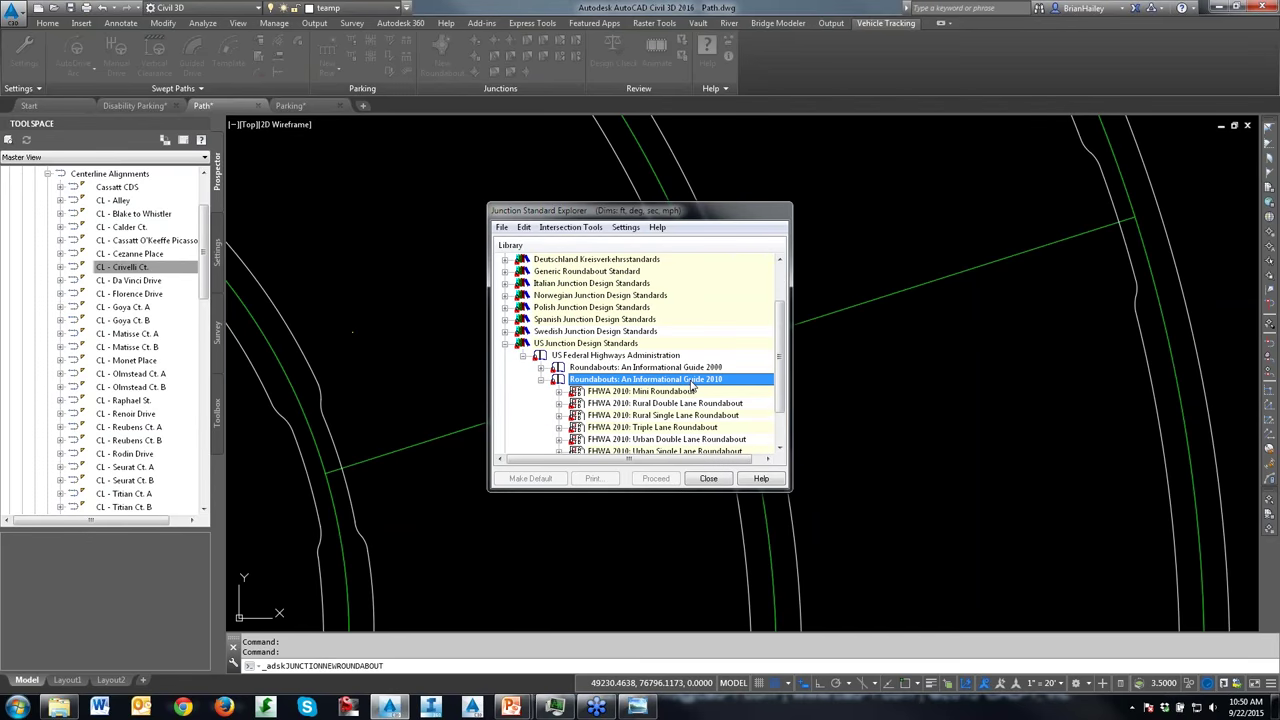
pyautogui.scroll(-2, 690, 386)
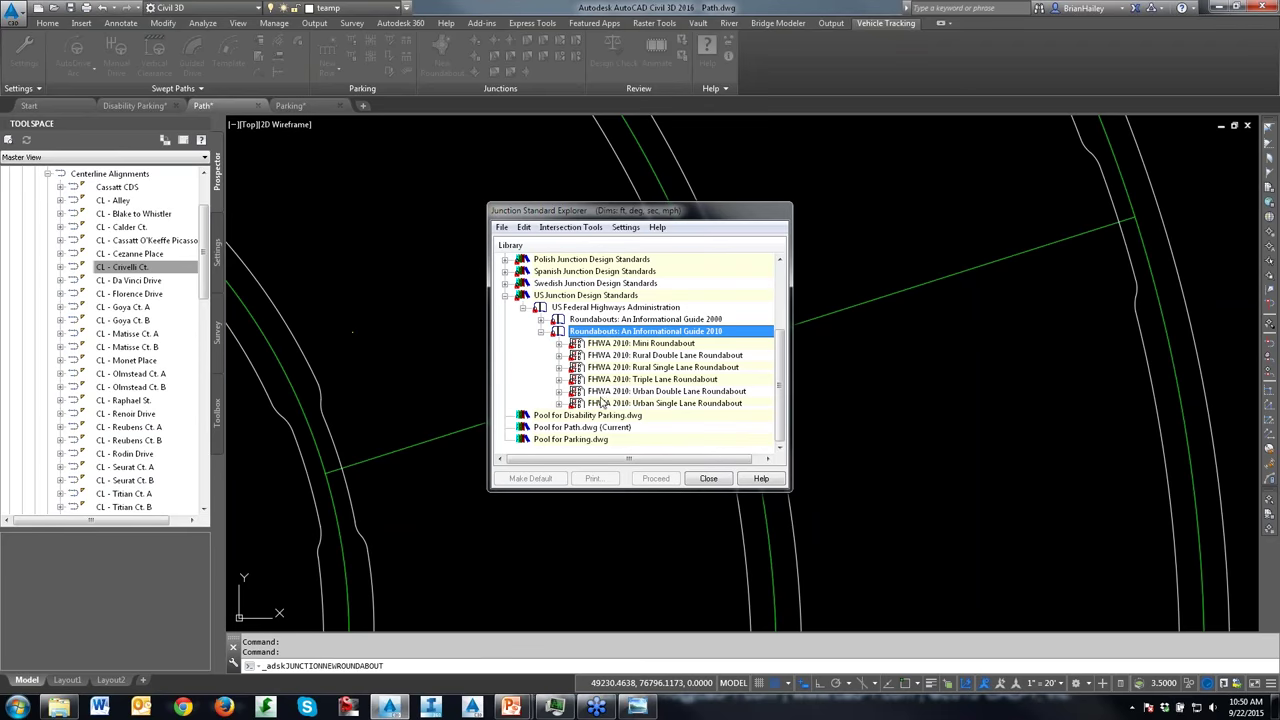
pyautogui.click(632, 406)
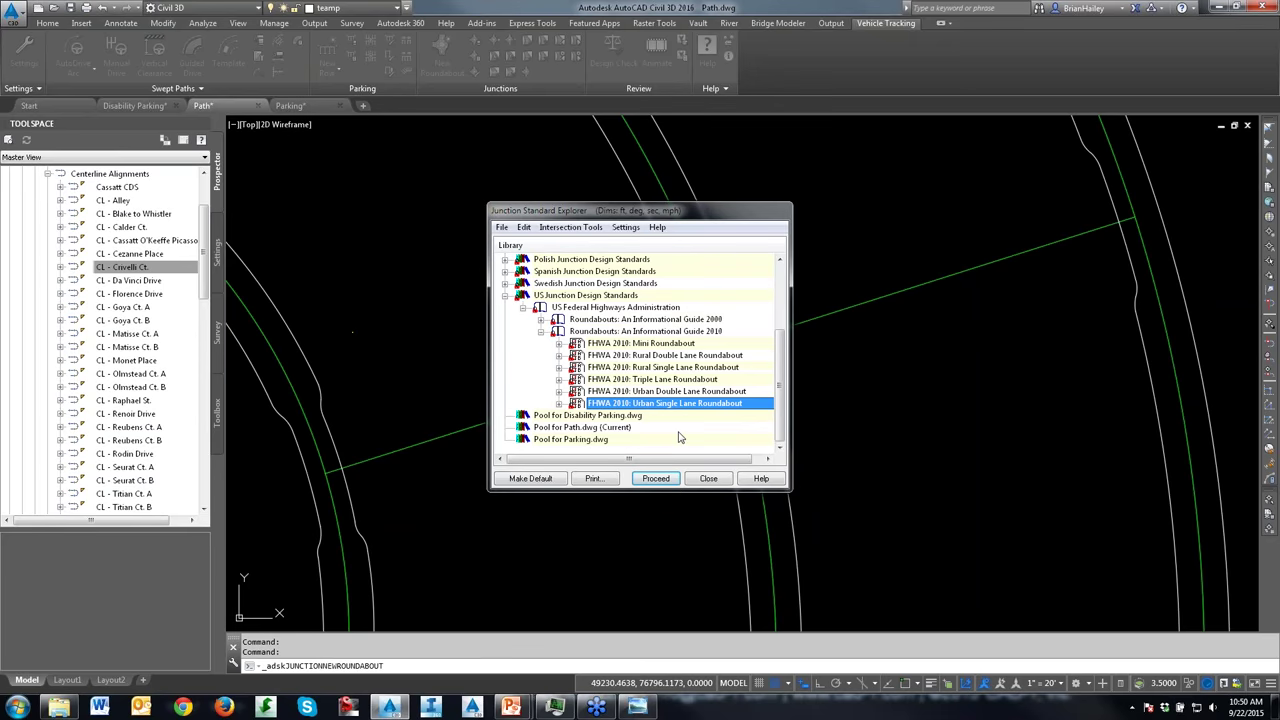
pyautogui.click(559, 403)
pyautogui.click(630, 428)
pyautogui.click(638, 416)
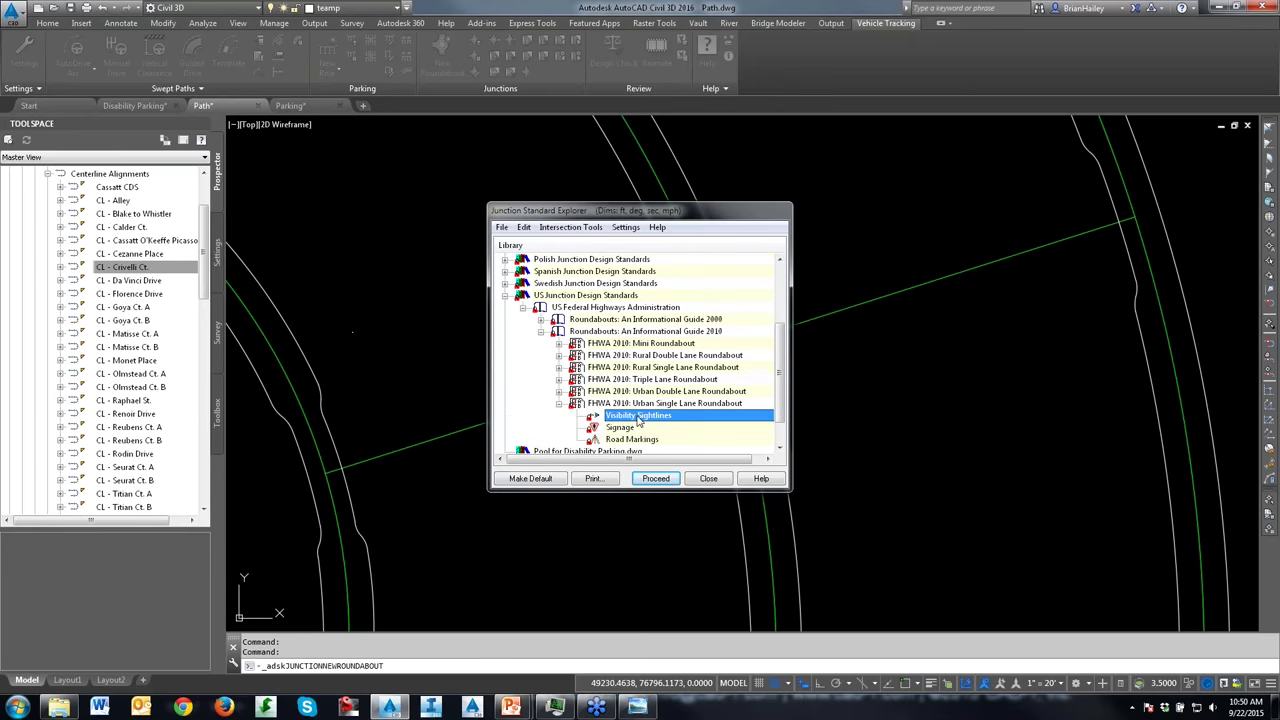
pyautogui.click(639, 428)
pyautogui.click(635, 440)
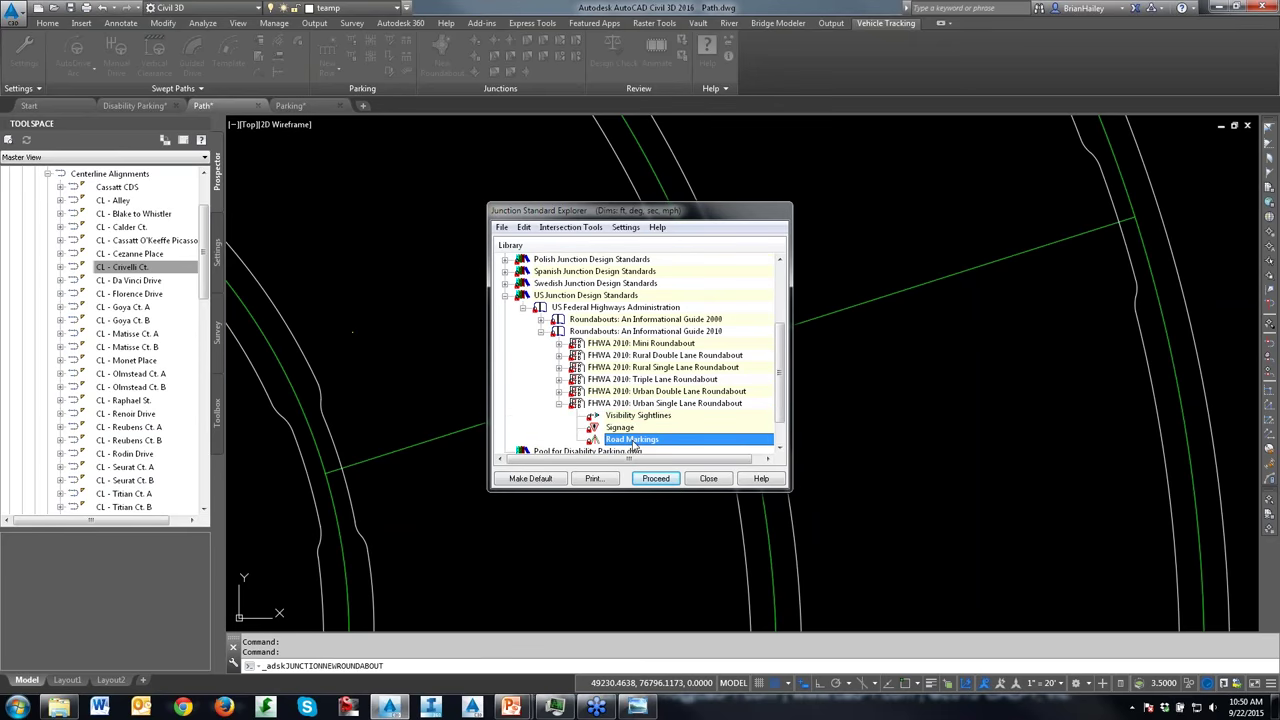
# Step: Make an editable copy of the FHWA 2010: Urban Single Lane Roundabout standard in the Path.dwg pool, close its editor and collapse the pool
pyautogui.rightClick(637, 406)
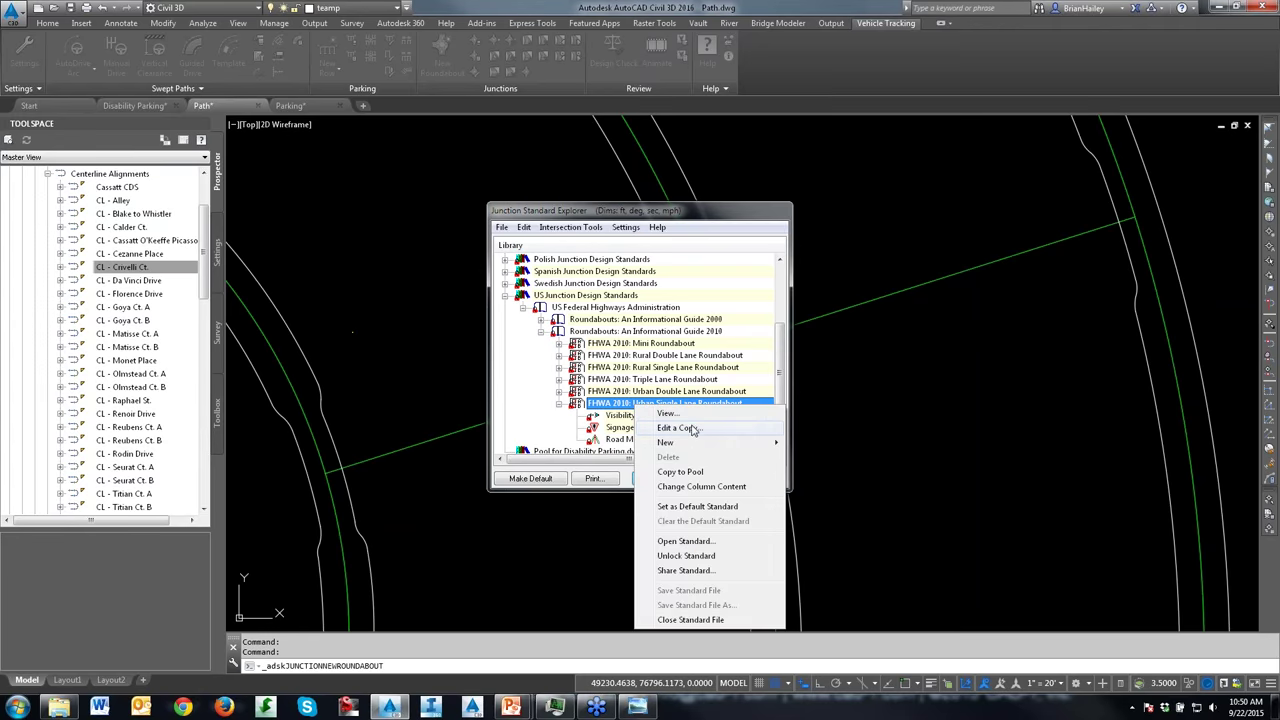
pyautogui.click(692, 428)
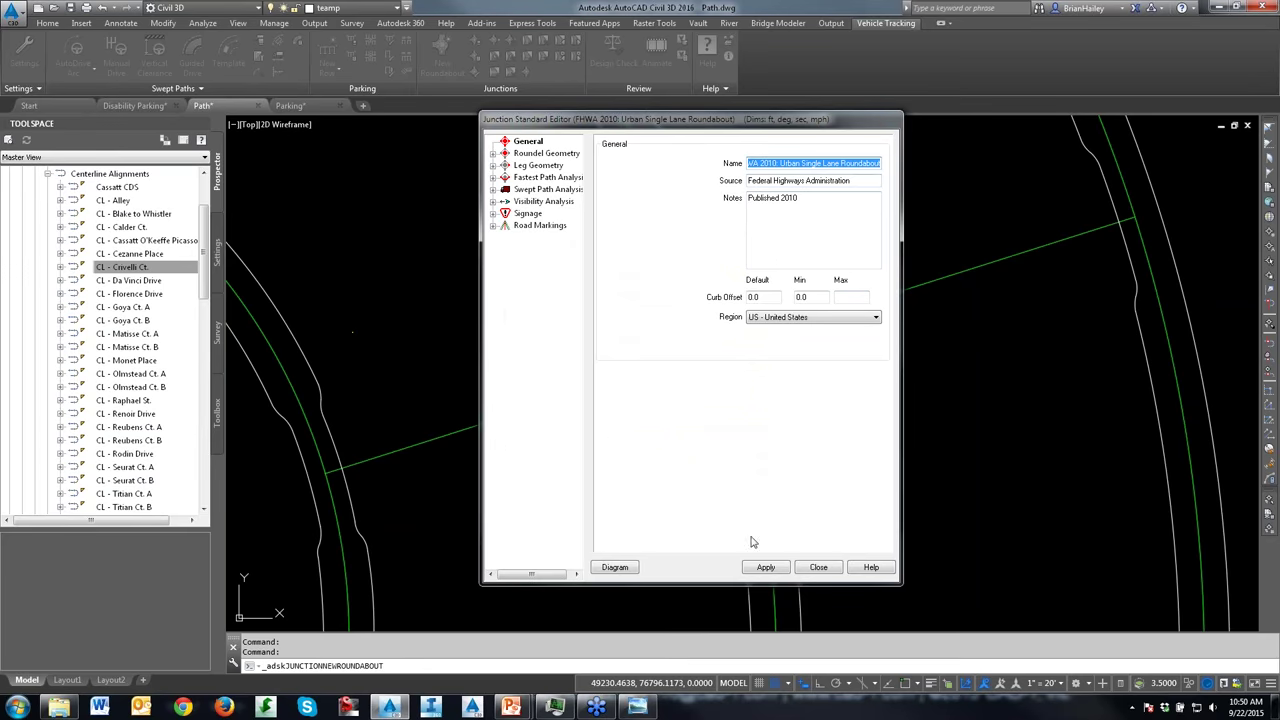
pyautogui.click(818, 567)
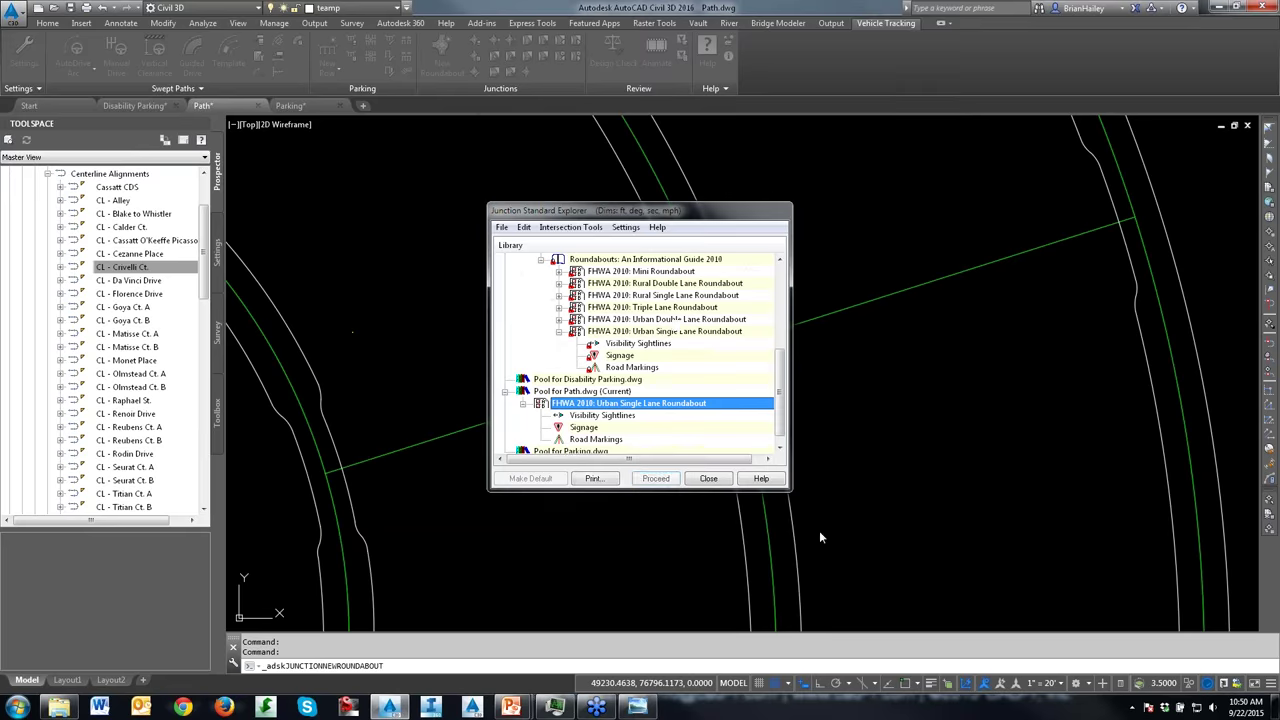
pyautogui.click(506, 392)
# Step: Proceed with the original FHWA 2010: Urban Single Lane Roundabout standard from the US library without making it the default
pyautogui.click(626, 297)
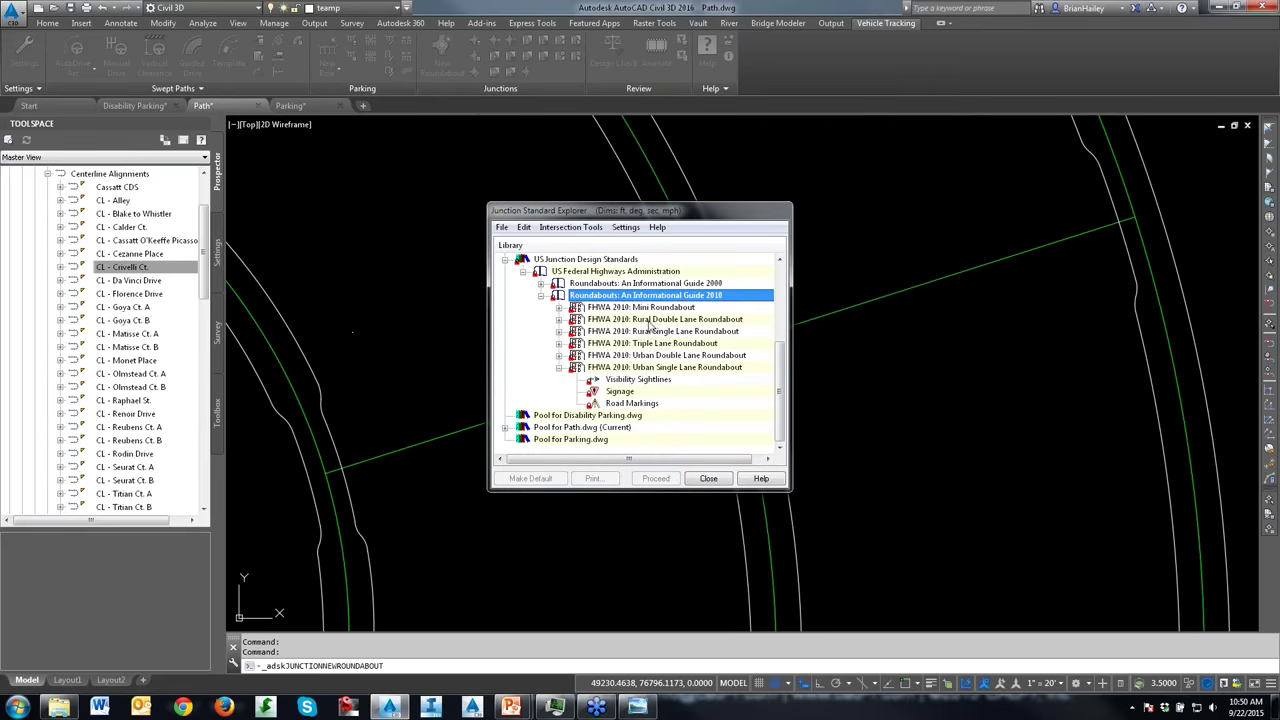
pyautogui.click(638, 368)
pyautogui.click(660, 478)
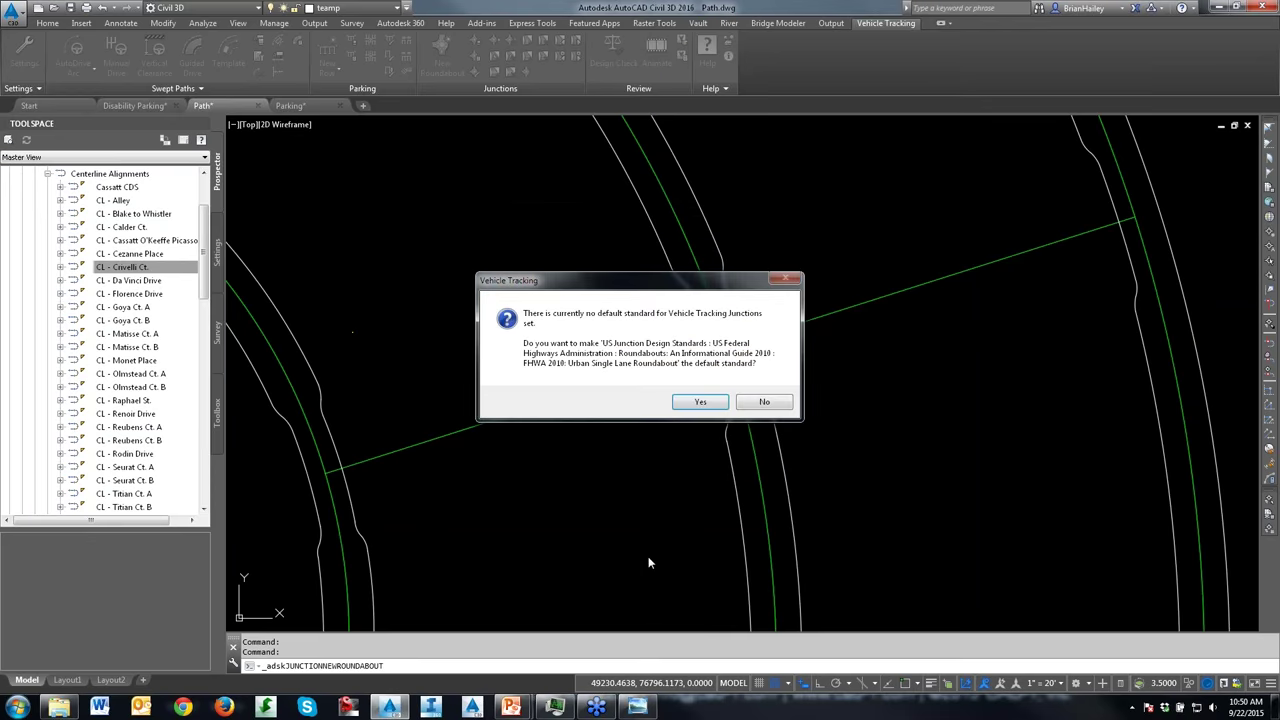
pyautogui.click(764, 401)
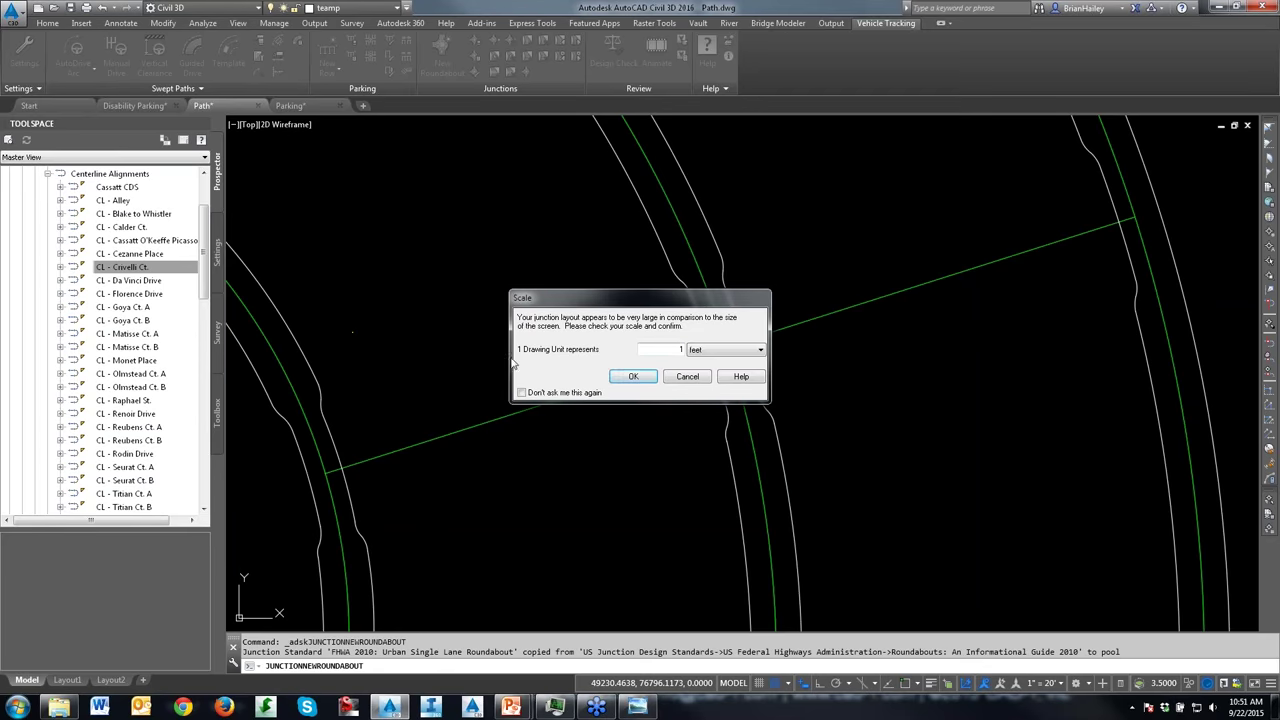
# Step: Review the available drawing units and accept a scale of 1 drawing unit representing 1 foot
pyautogui.click(755, 350)
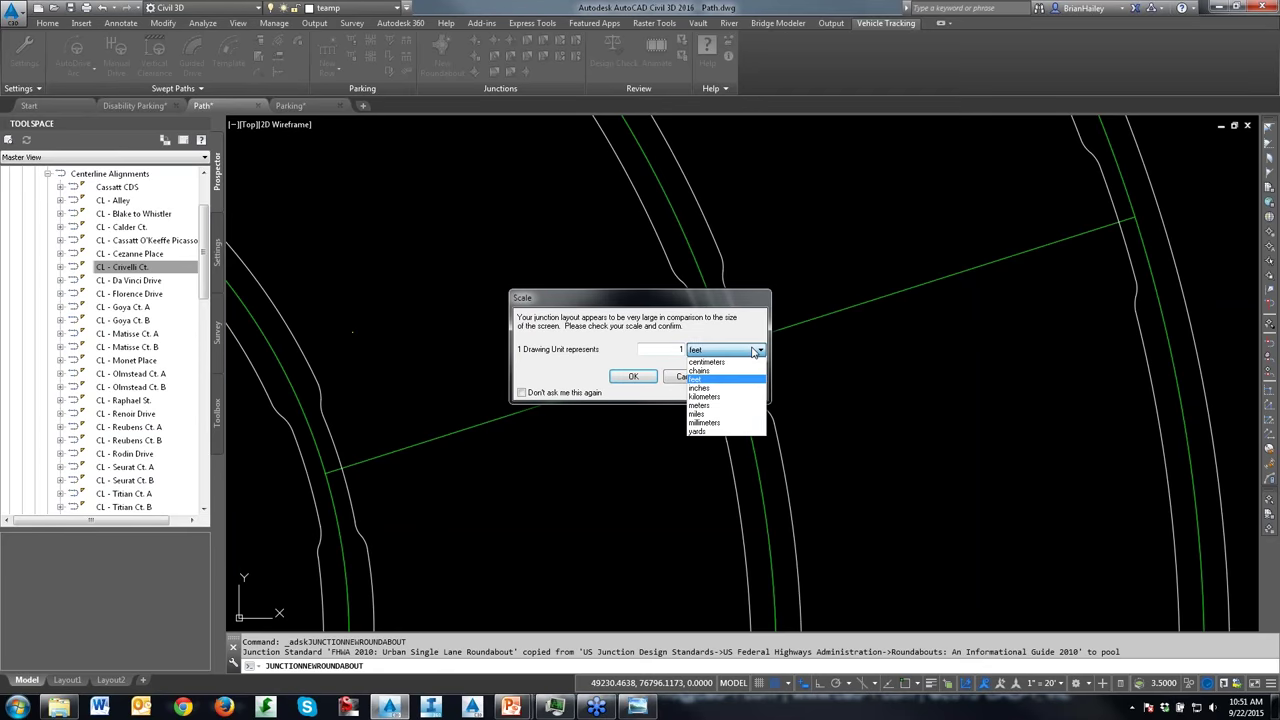
pyautogui.click(755, 351)
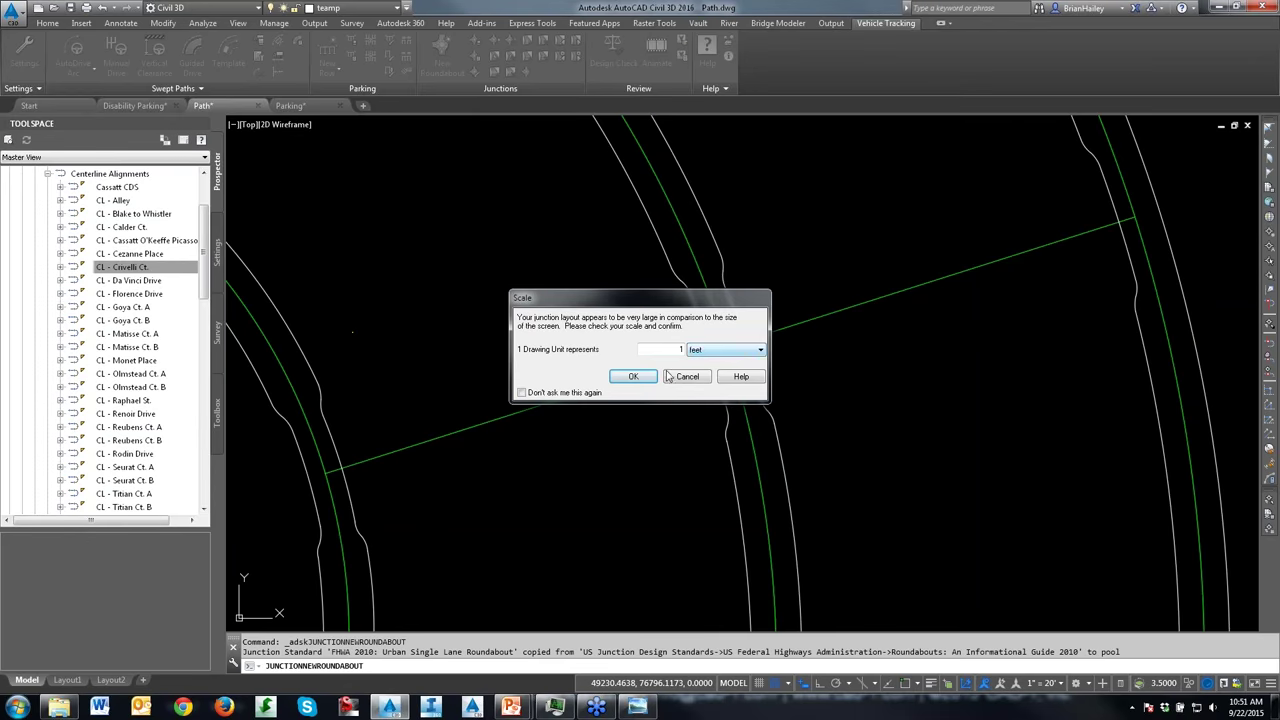
pyautogui.click(633, 377)
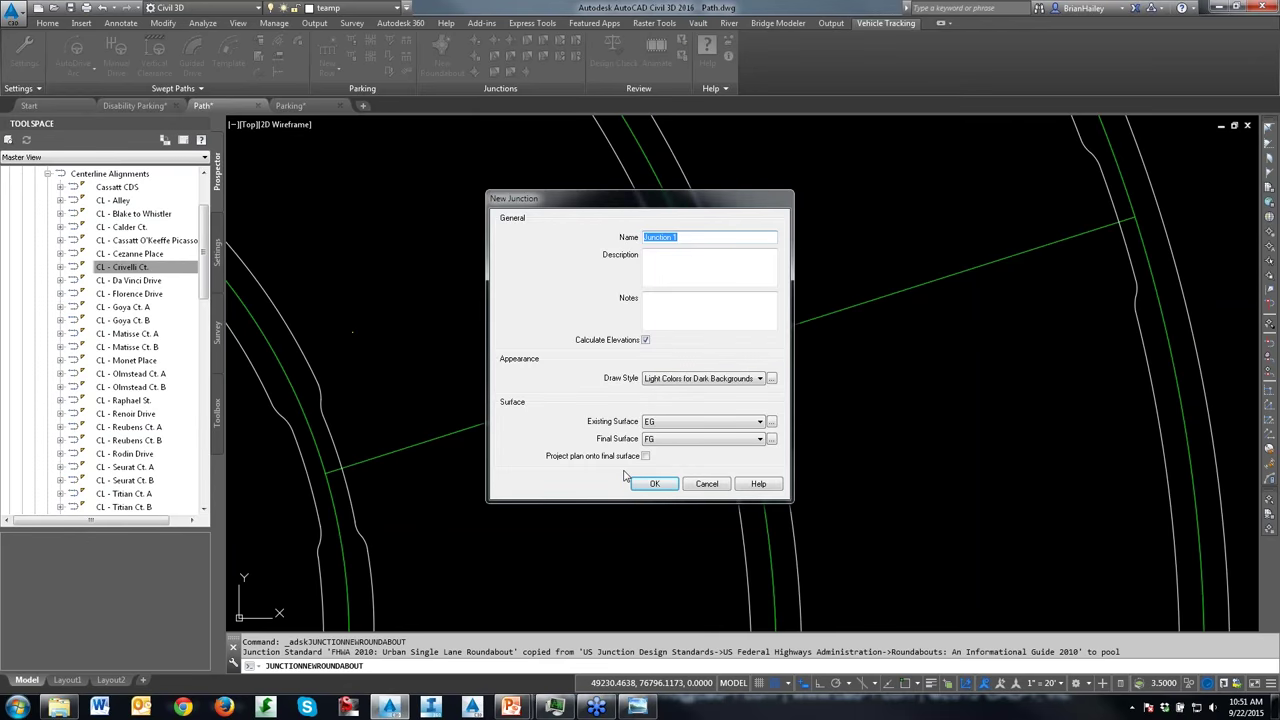
# Step: Set Junction 1 to Light Colors for Dark Backgrounds, surfaces EG and FG, with the plan projected onto the final surface, and place it near the centerline crossing
pyautogui.click(686, 381)
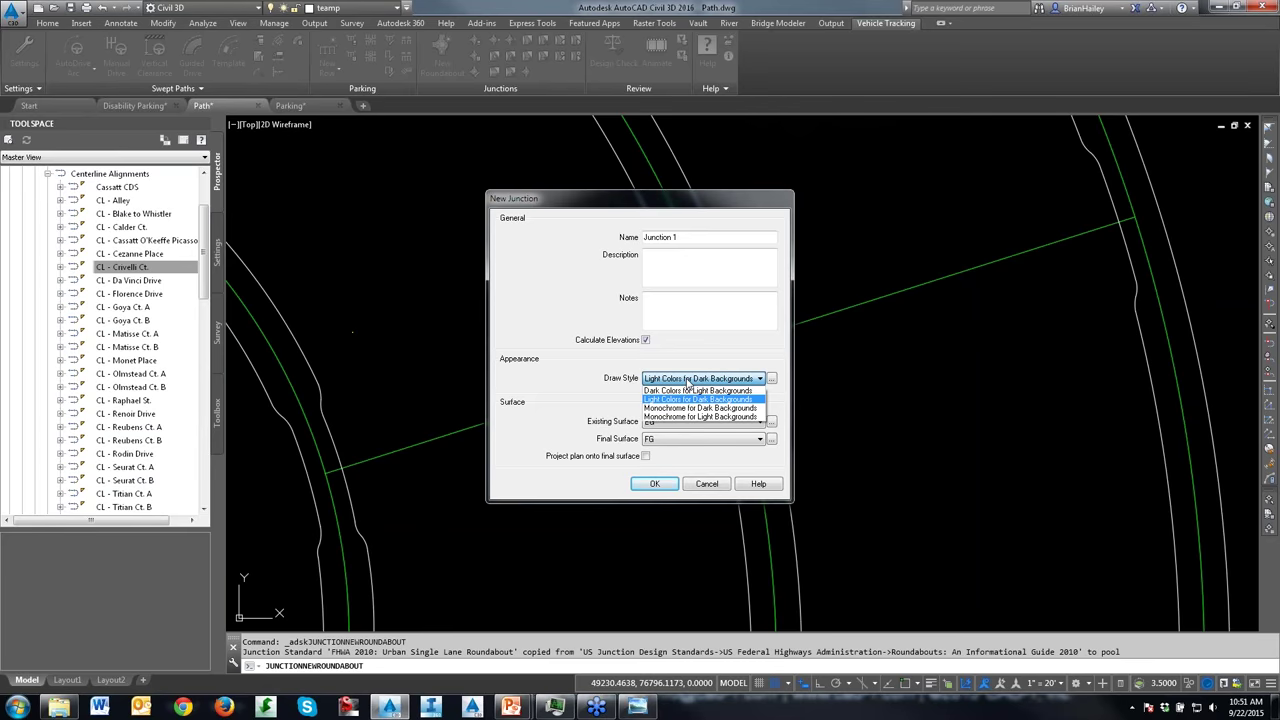
pyautogui.click(694, 401)
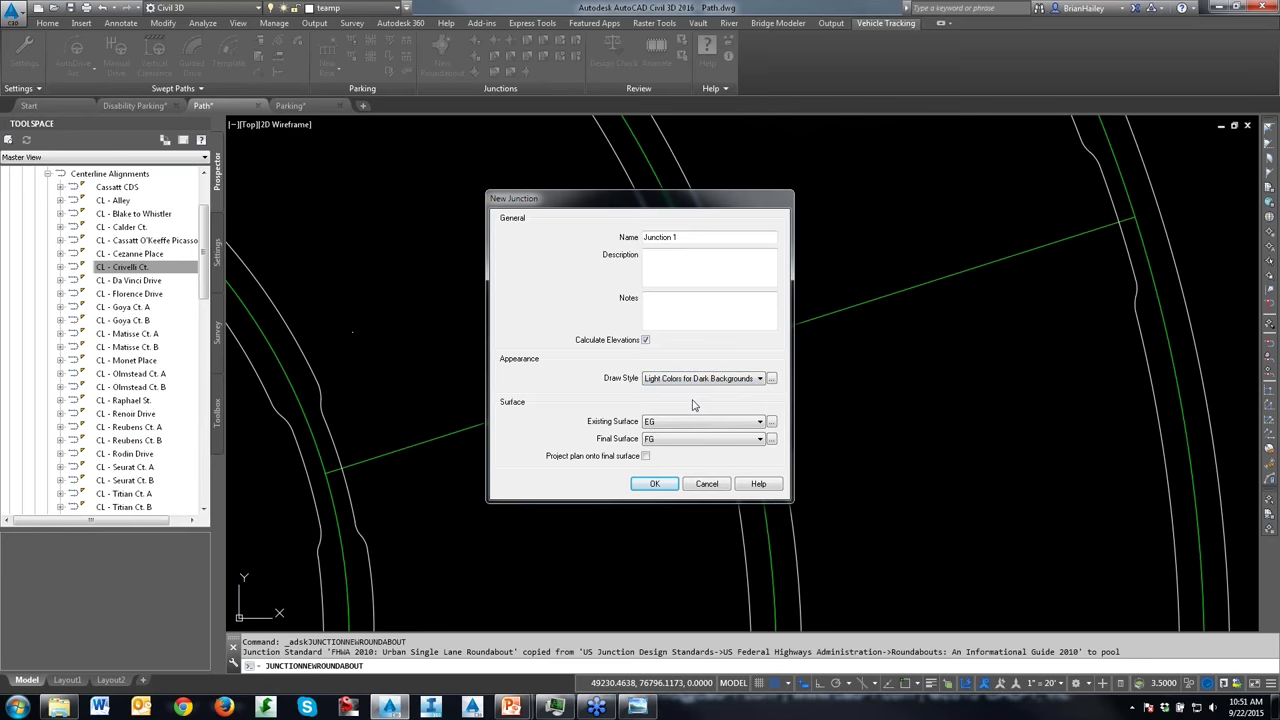
pyautogui.click(690, 421)
pyautogui.click(656, 444)
pyautogui.click(657, 442)
pyautogui.click(680, 443)
pyautogui.click(645, 456)
pyautogui.click(654, 484)
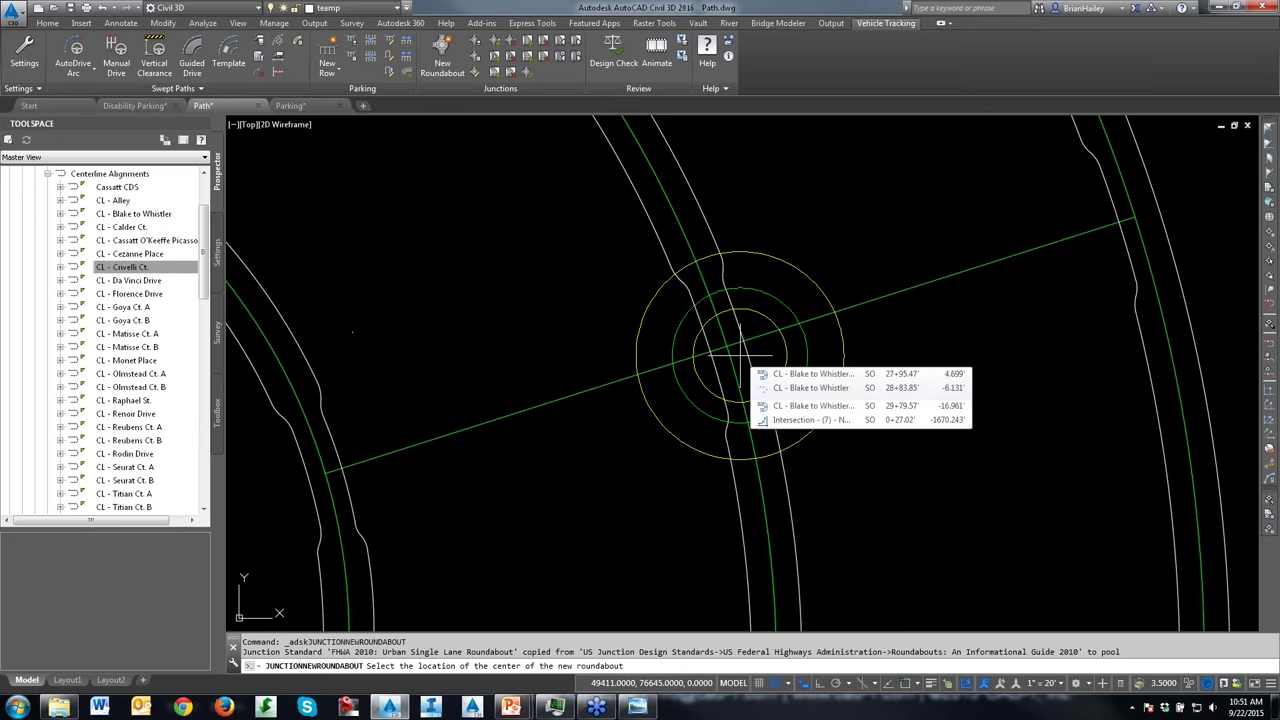
pyautogui.click(739, 353)
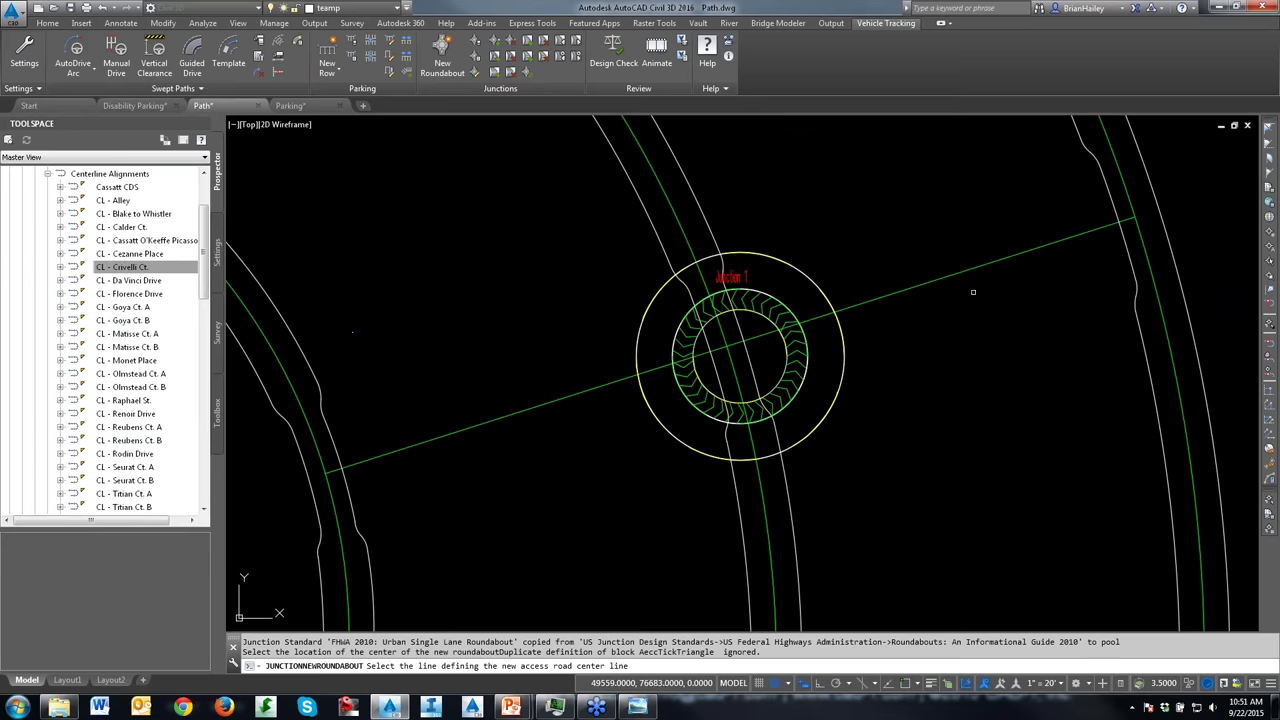
# Step: Add Leg 1 along the eastern part of CL - Raphael St., taking its elevation from Profile : FG - CL - Raphael St
pyautogui.click(972, 268)
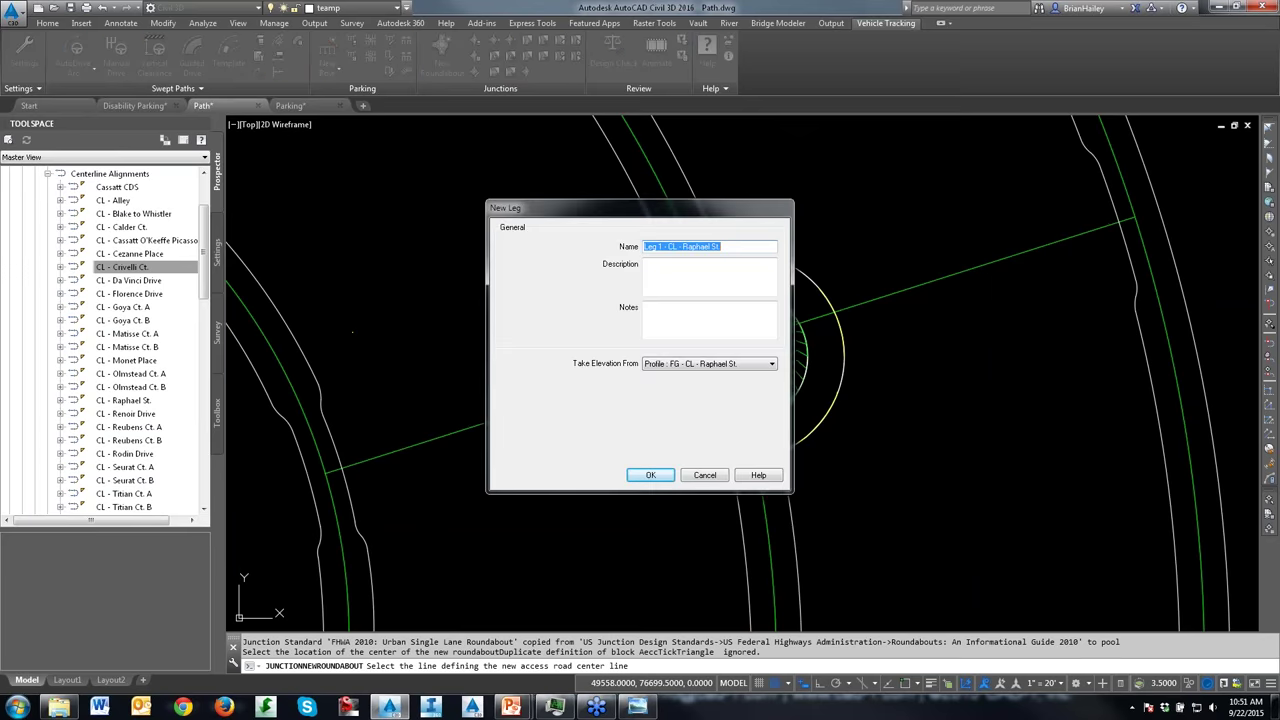
pyautogui.moveTo(720, 247); pyautogui.dragTo(667, 255)
pyautogui.click(748, 366)
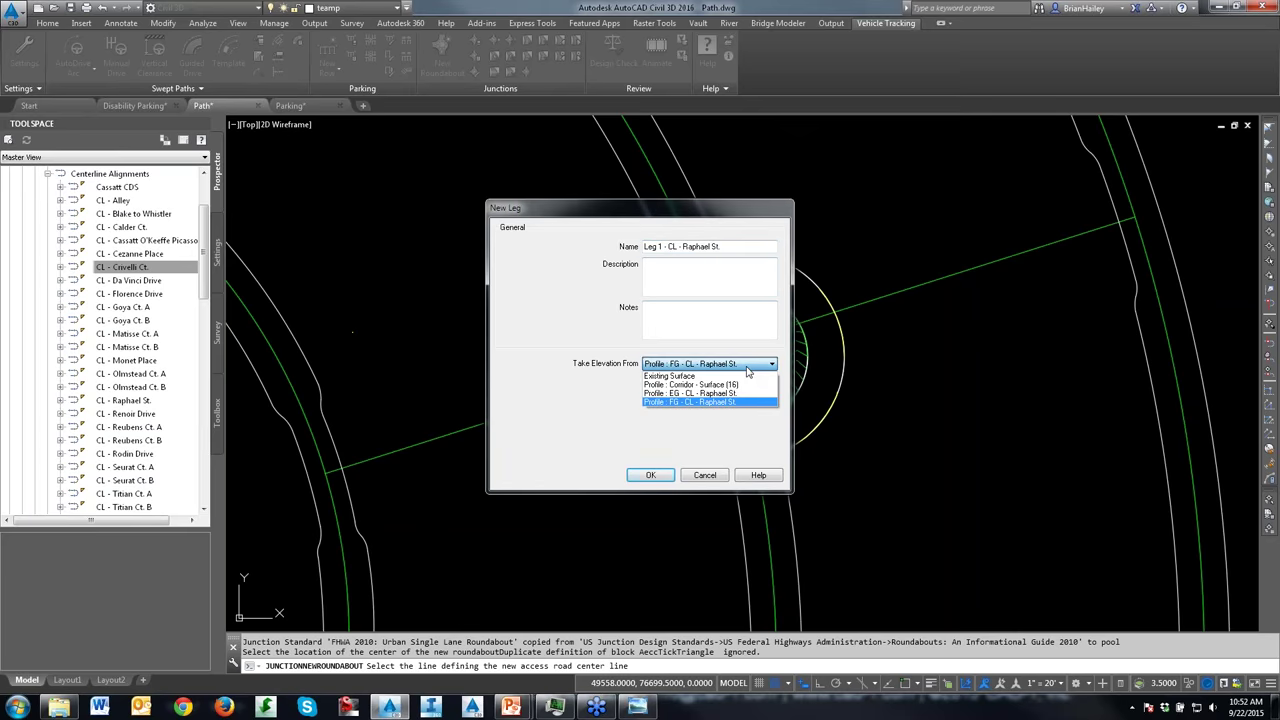
pyautogui.click(692, 401)
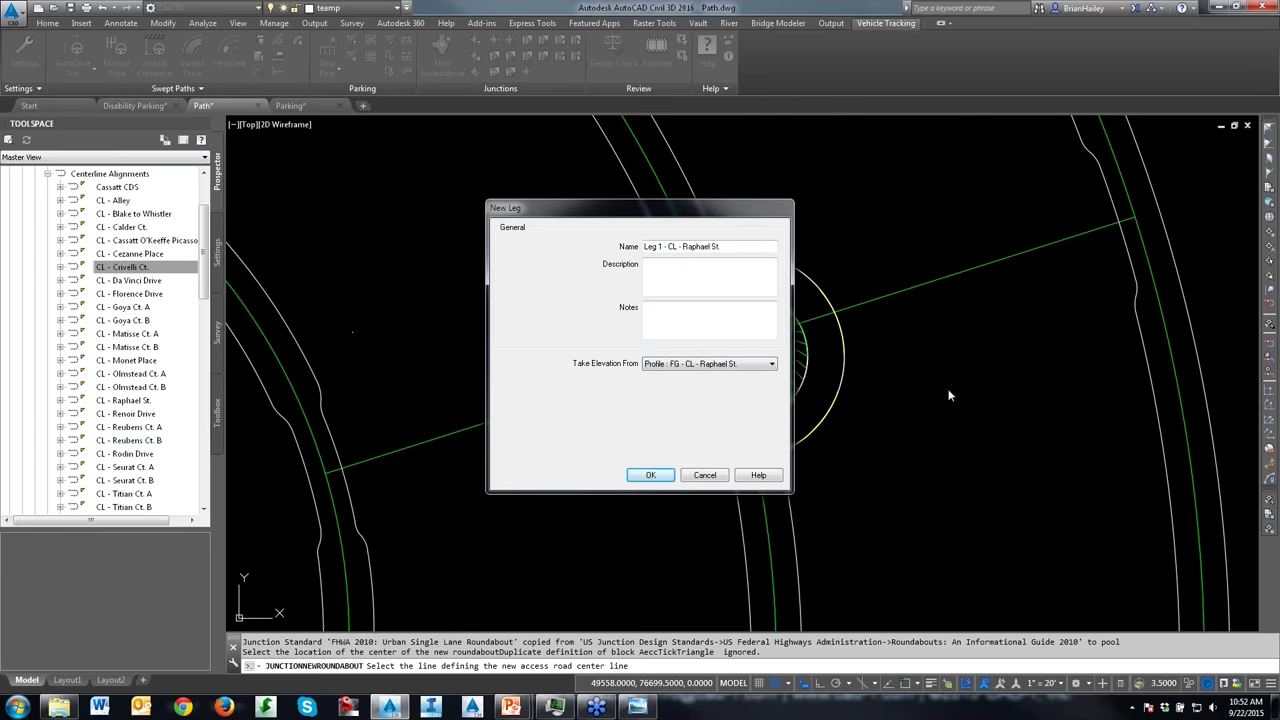
pyautogui.click(651, 475)
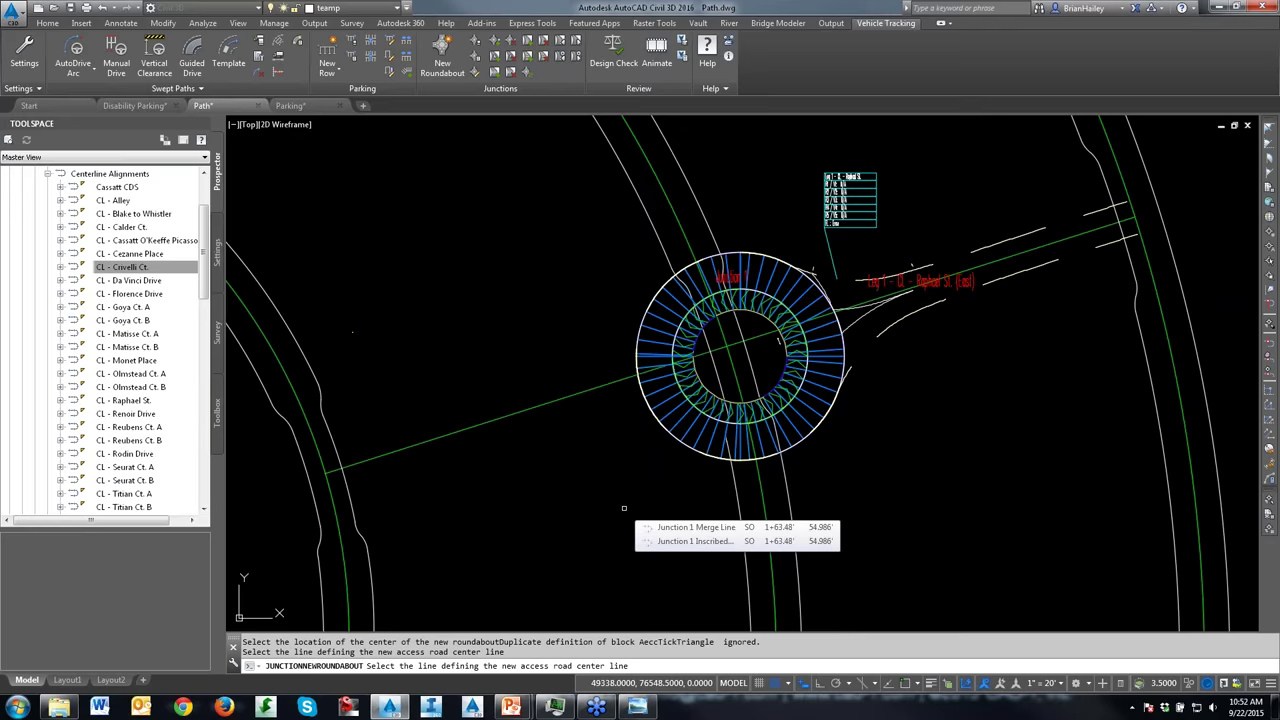
# Step: Add Legs 2 and 4 along CL - Blake to Whistler and Leg 3 along CL - Raphael St., taking elevations from their FG profiles
pyautogui.scroll(-2, 624, 508)
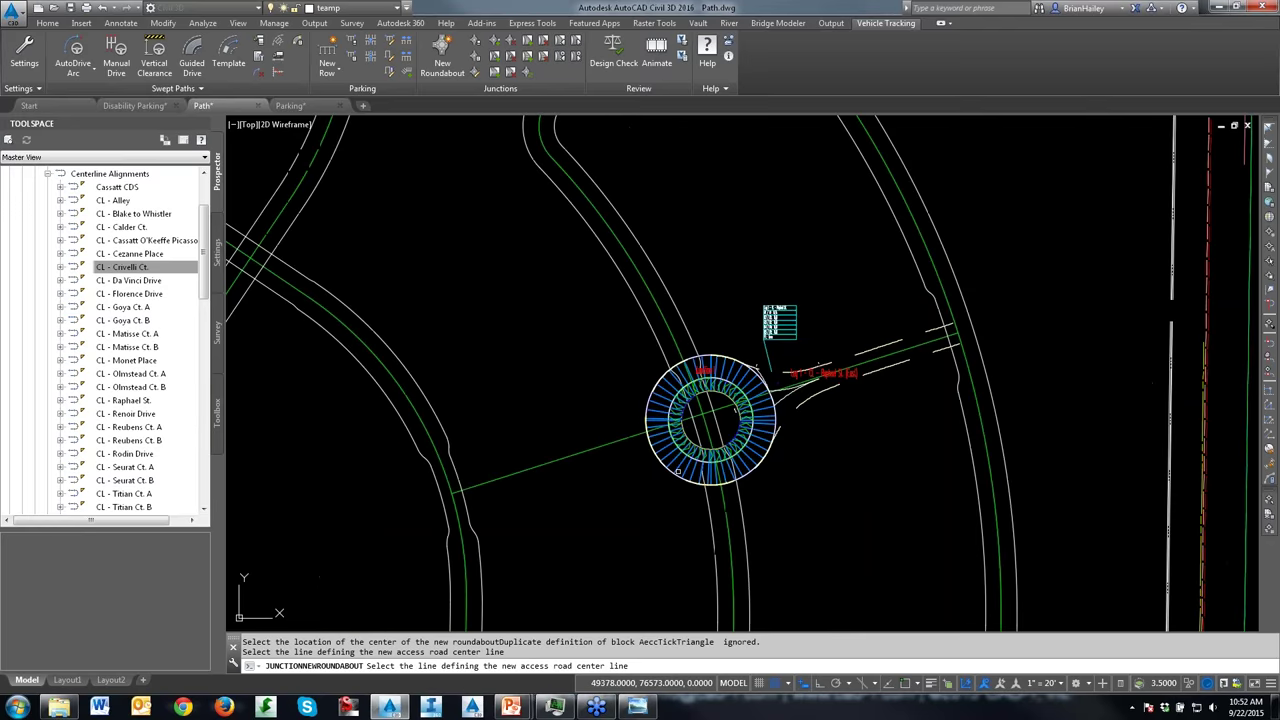
pyautogui.click(656, 303)
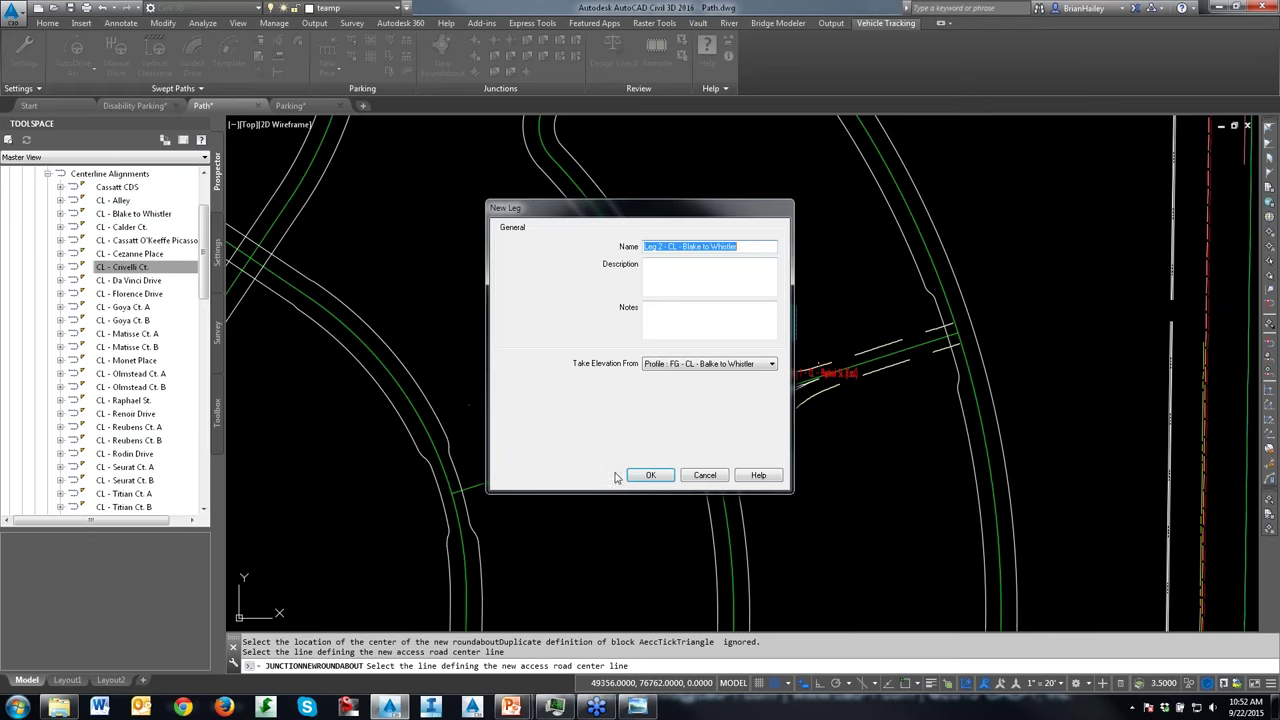
pyautogui.click(650, 475)
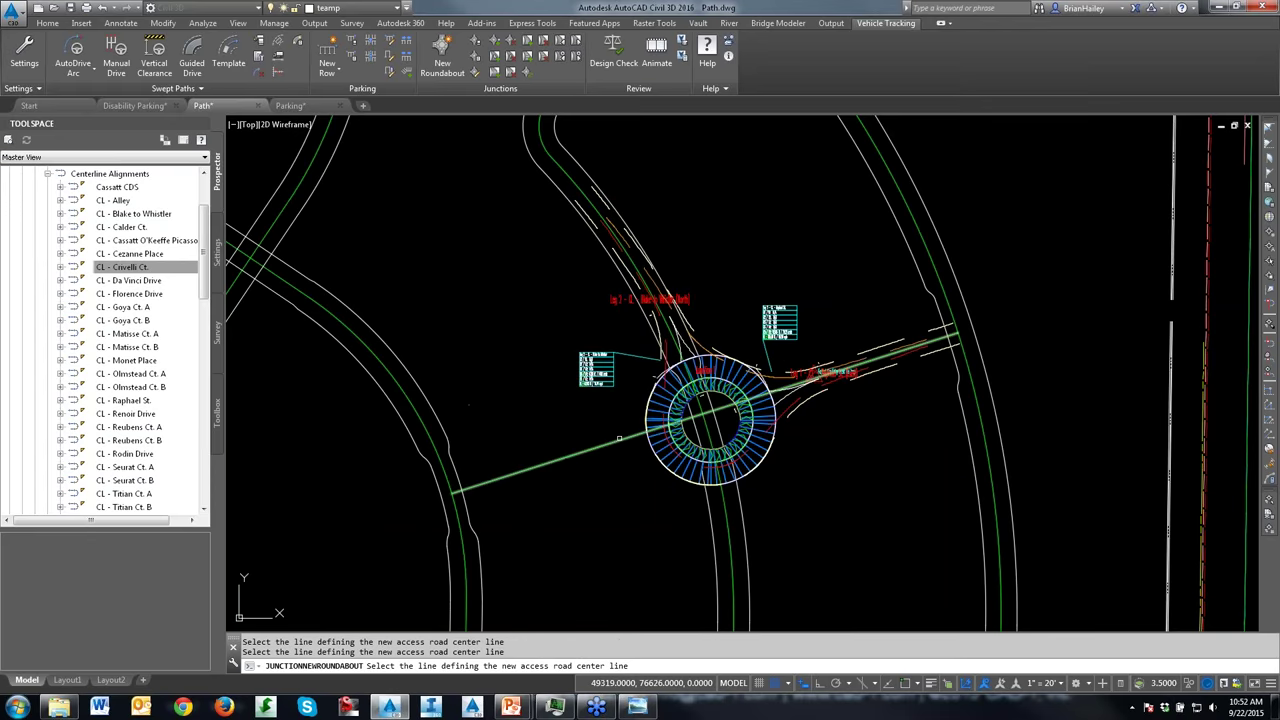
pyautogui.click(619, 437)
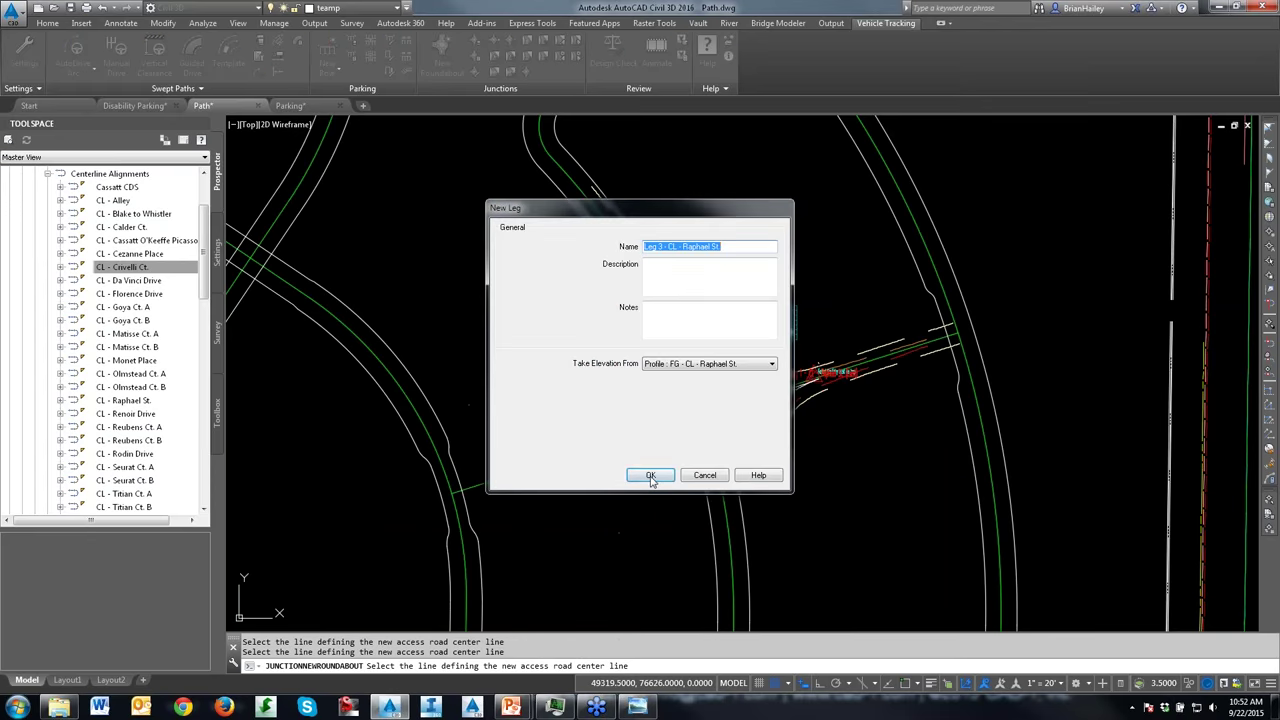
pyautogui.click(650, 475)
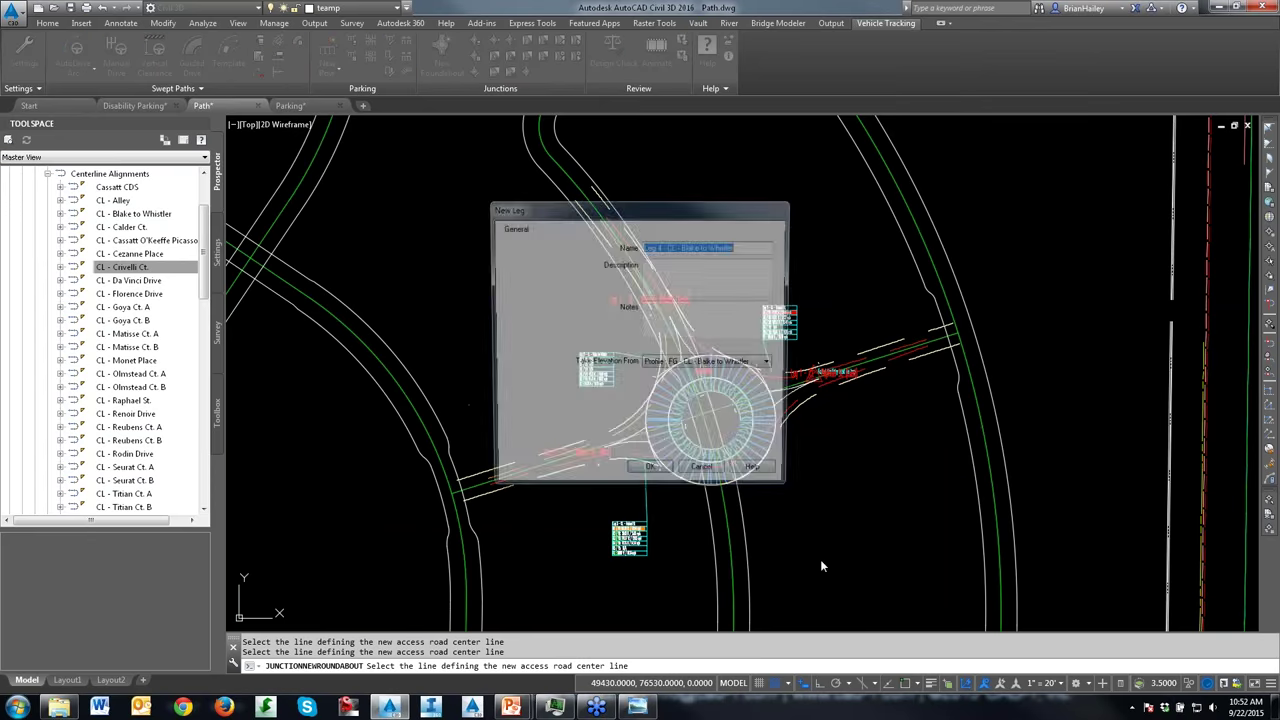
pyautogui.click(652, 472)
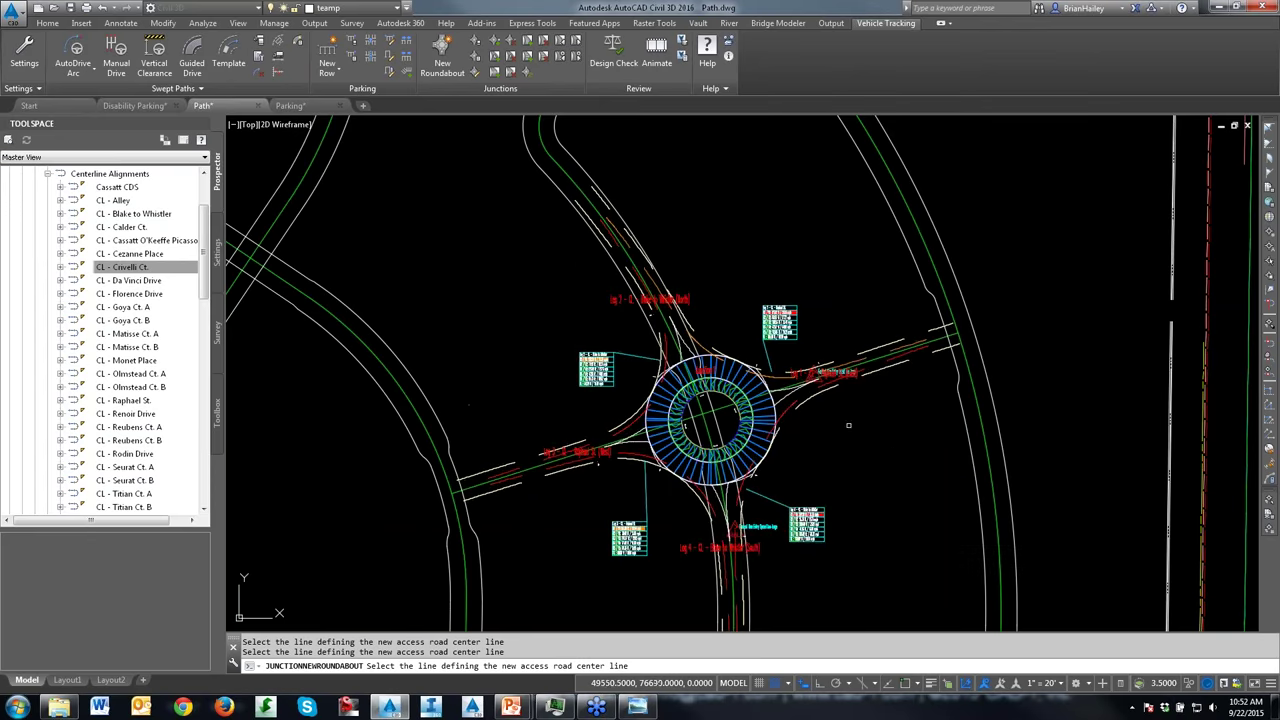
# Step: Check the roundabout's edges and center island, and finish selecting access roads to generate the Junction 1 corridor
pyautogui.scroll(8, 776, 358)
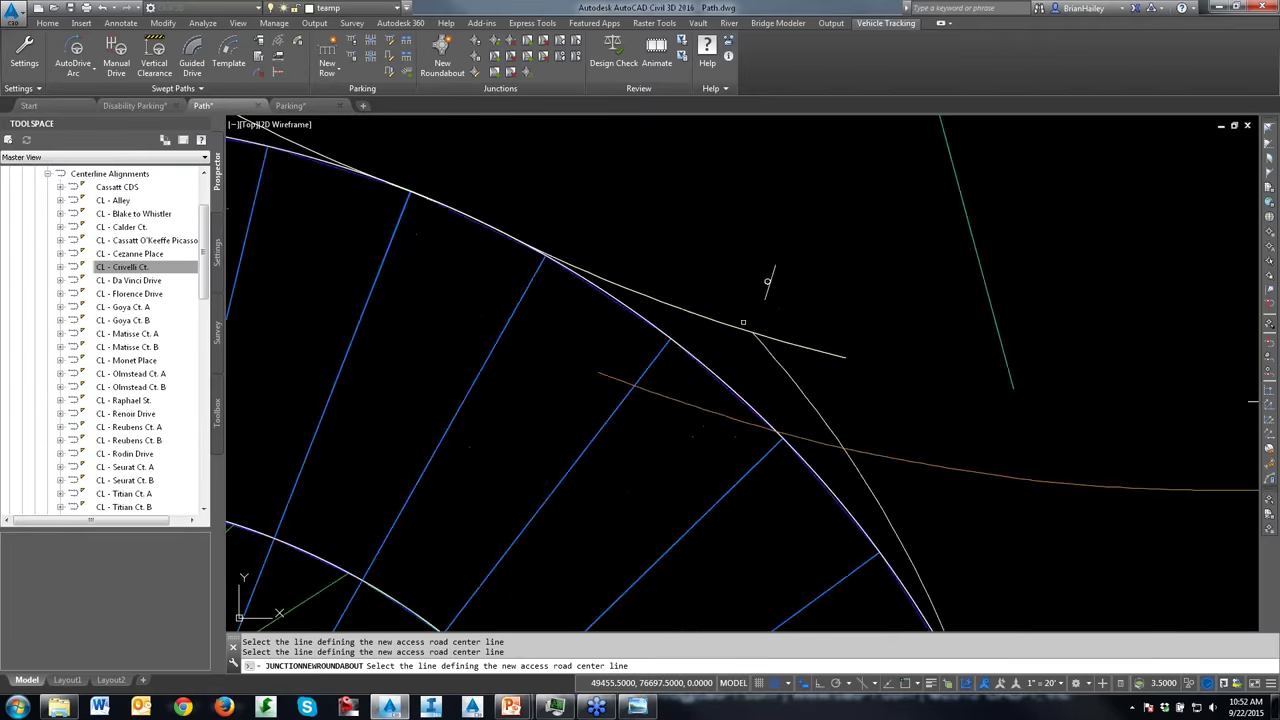
pyautogui.scroll(2, 743, 322)
pyautogui.scroll(-10, 698, 422)
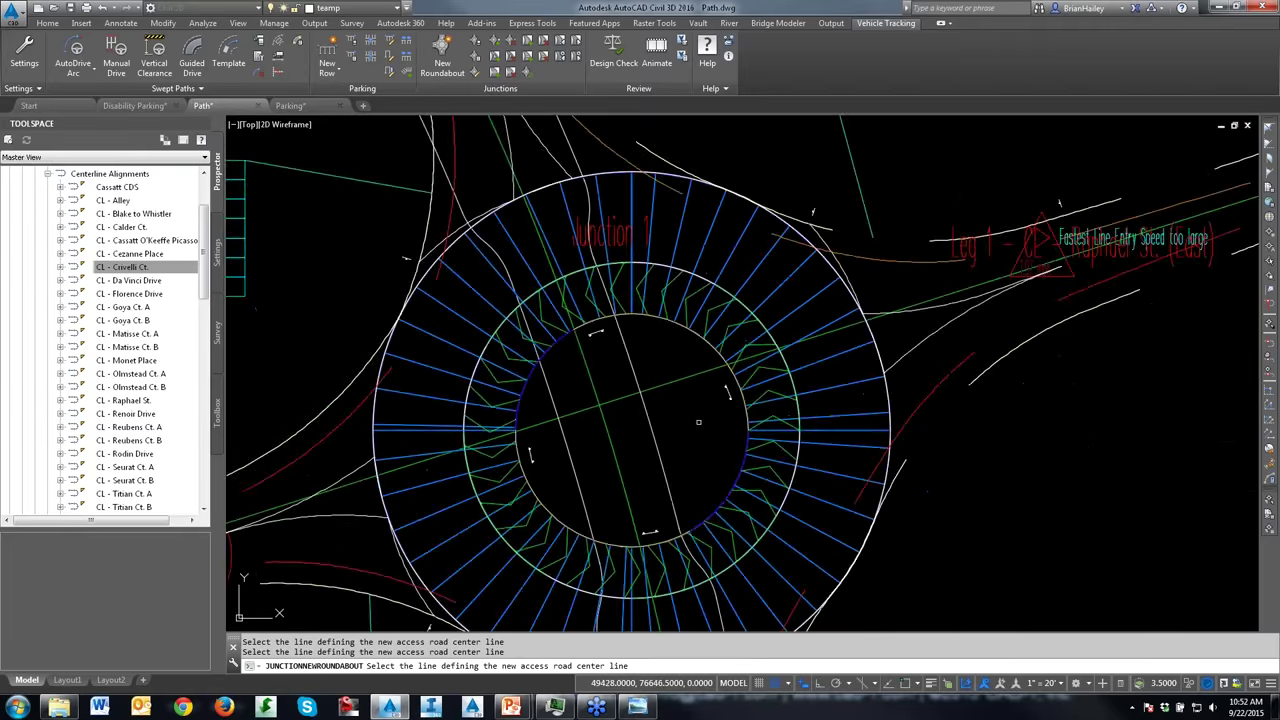
pyautogui.scroll(7, 698, 422)
pyautogui.scroll(-8, 690, 335)
pyautogui.scroll(2, 765, 343)
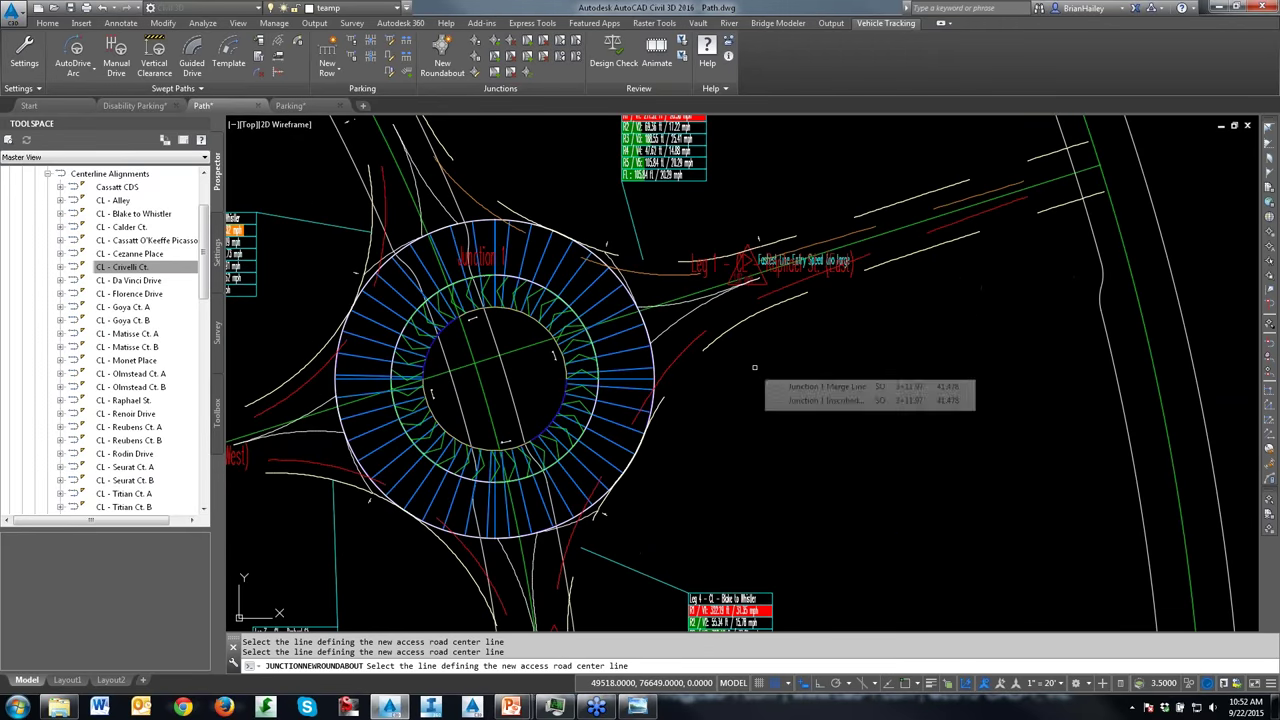
pyautogui.click(762, 370)
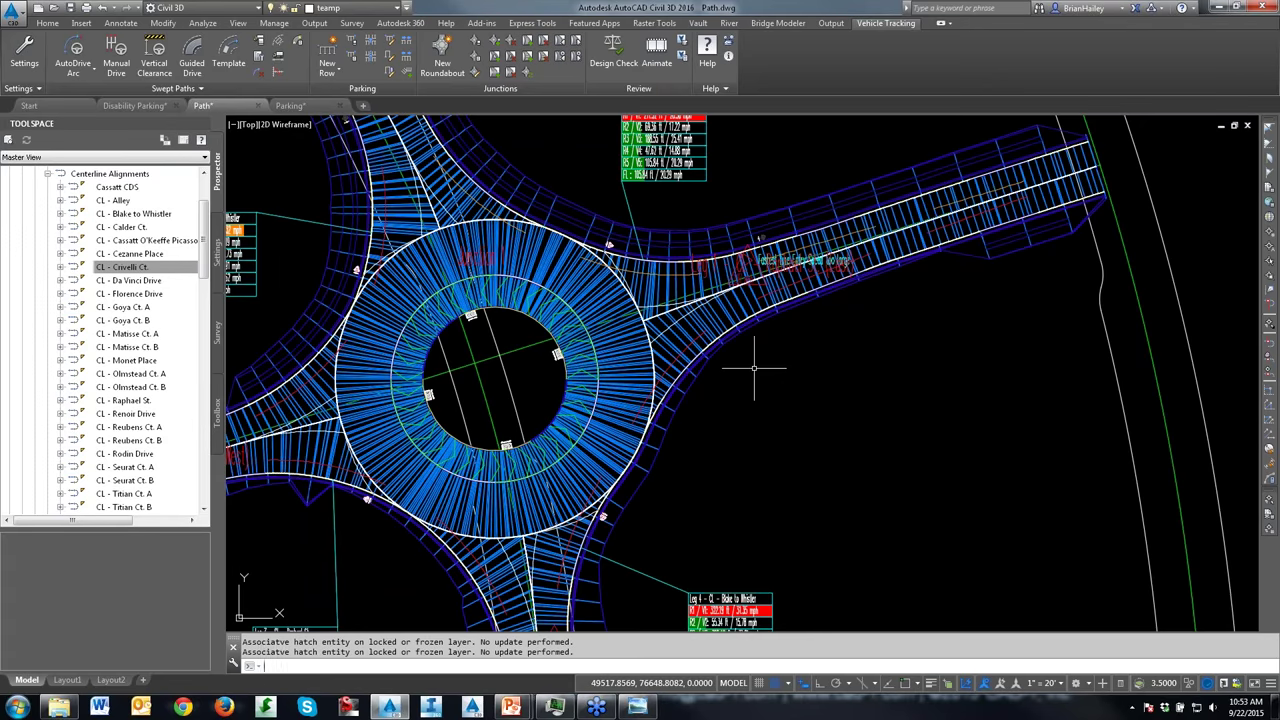
# Step: Set all assembly frequencies of the Junction 1 corridor to 10 feet along tangents, for the curve increment and along spirals
pyautogui.click(598, 293)
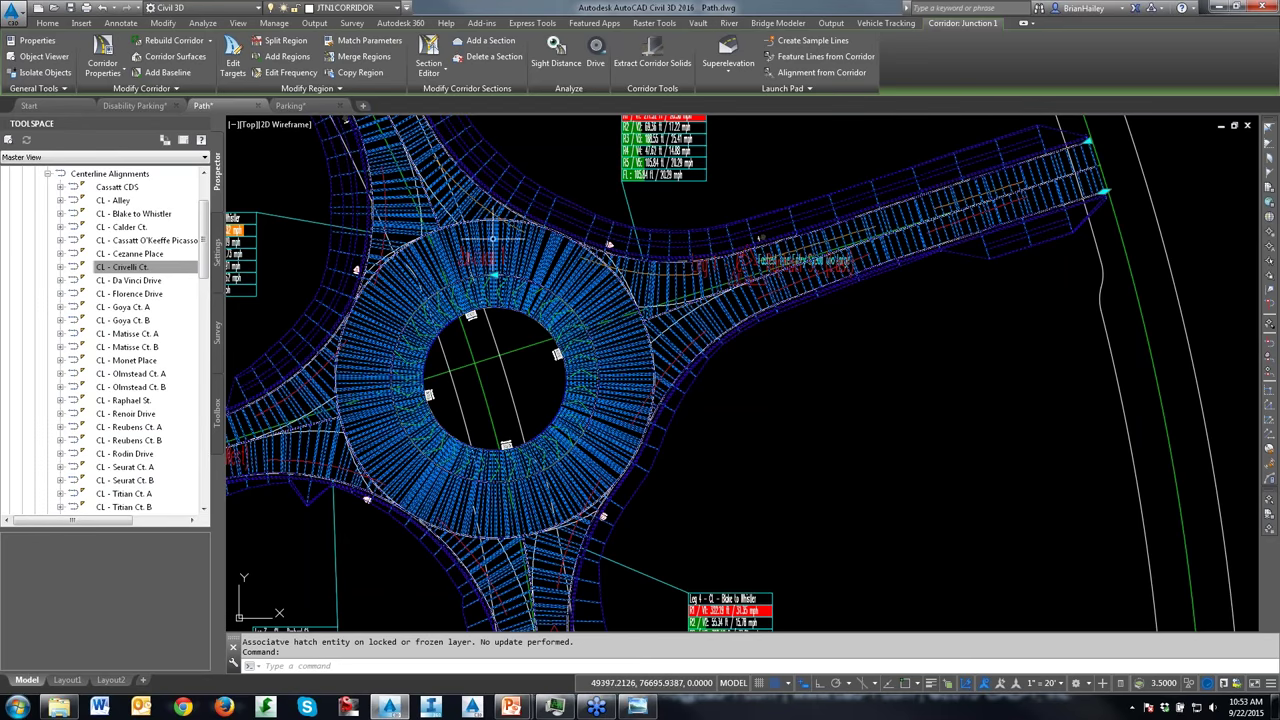
pyautogui.moveTo(629, 323)
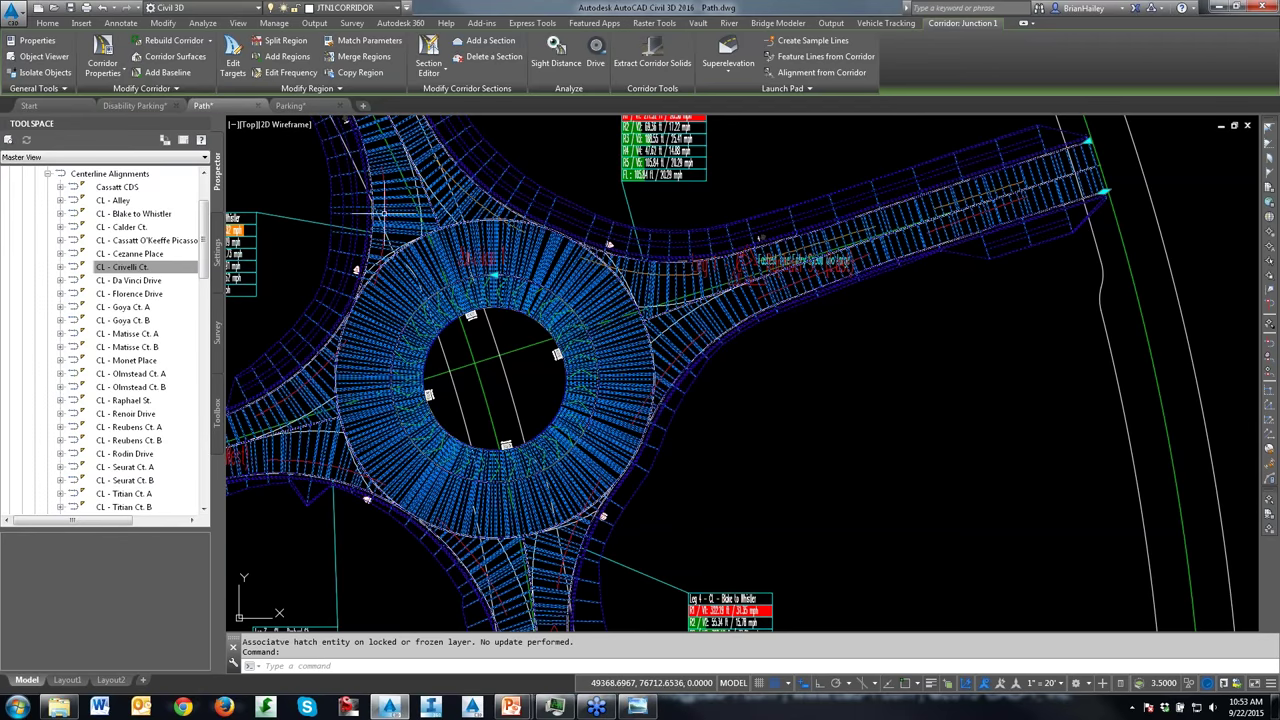
pyautogui.click(102, 52)
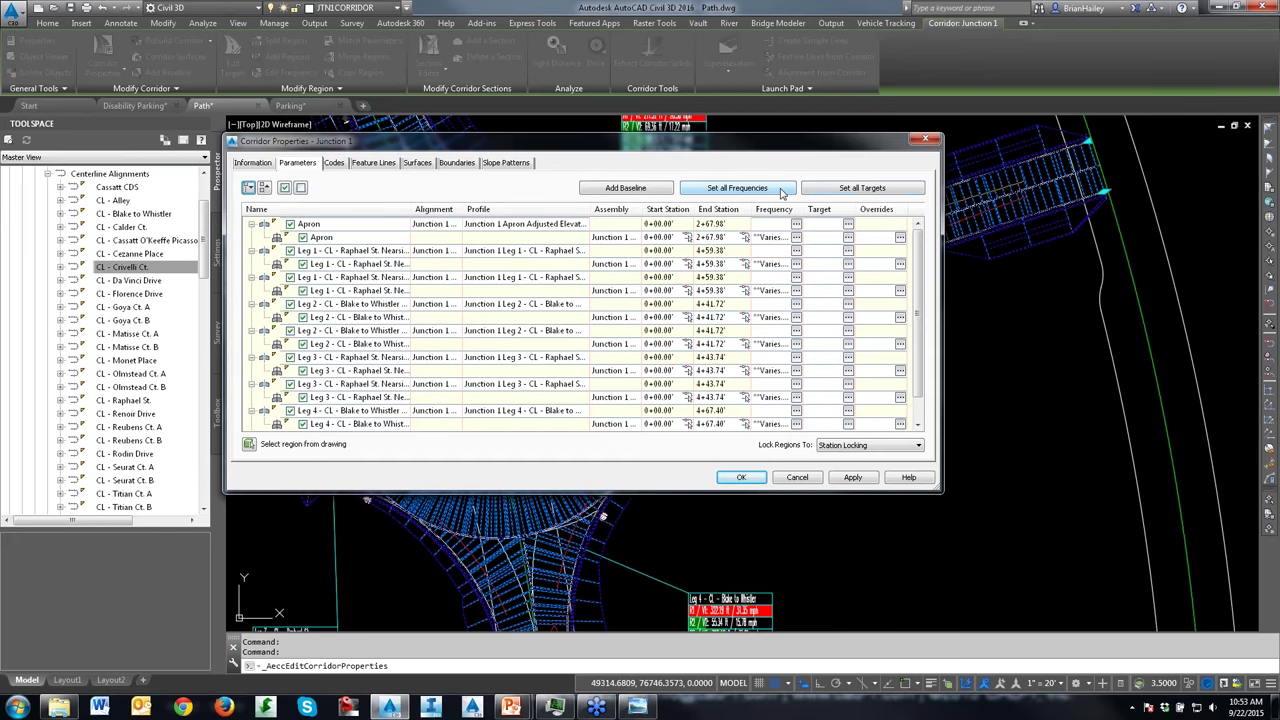
pyautogui.click(737, 188)
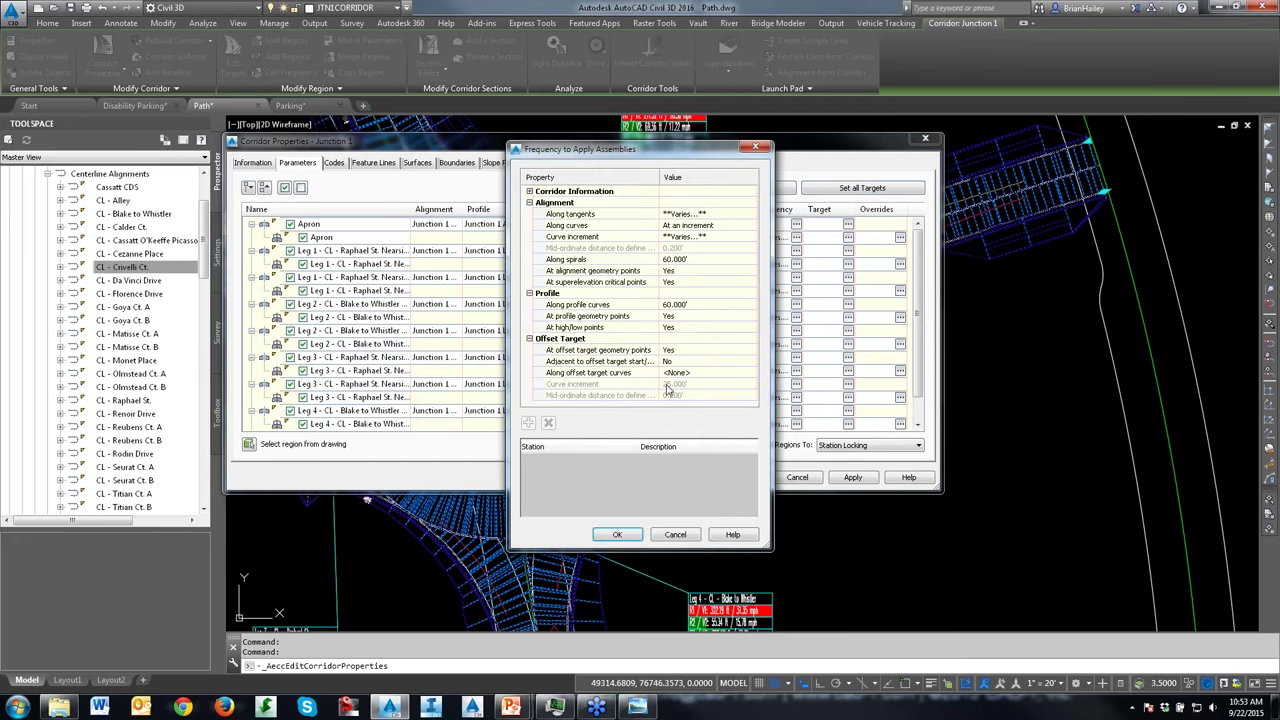
pyautogui.click(745, 220)
pyautogui.write('10')
pyautogui.press('Return')
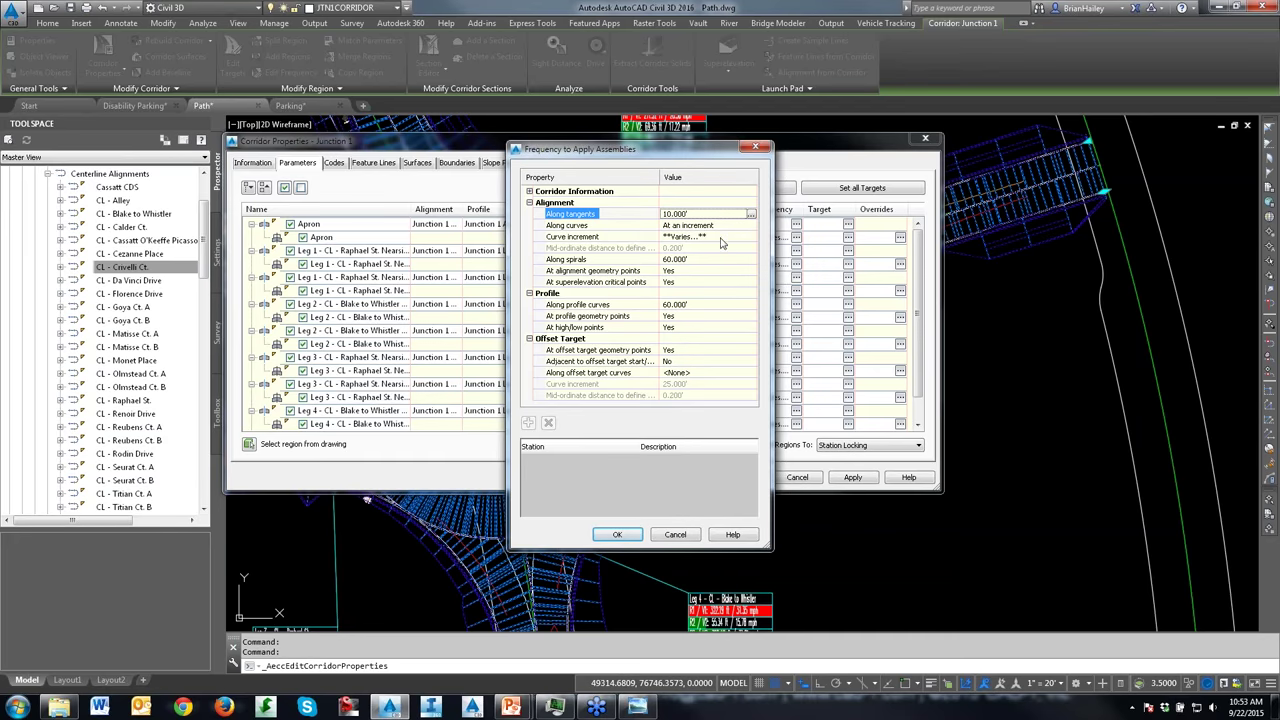
pyautogui.click(700, 236)
pyautogui.write('10')
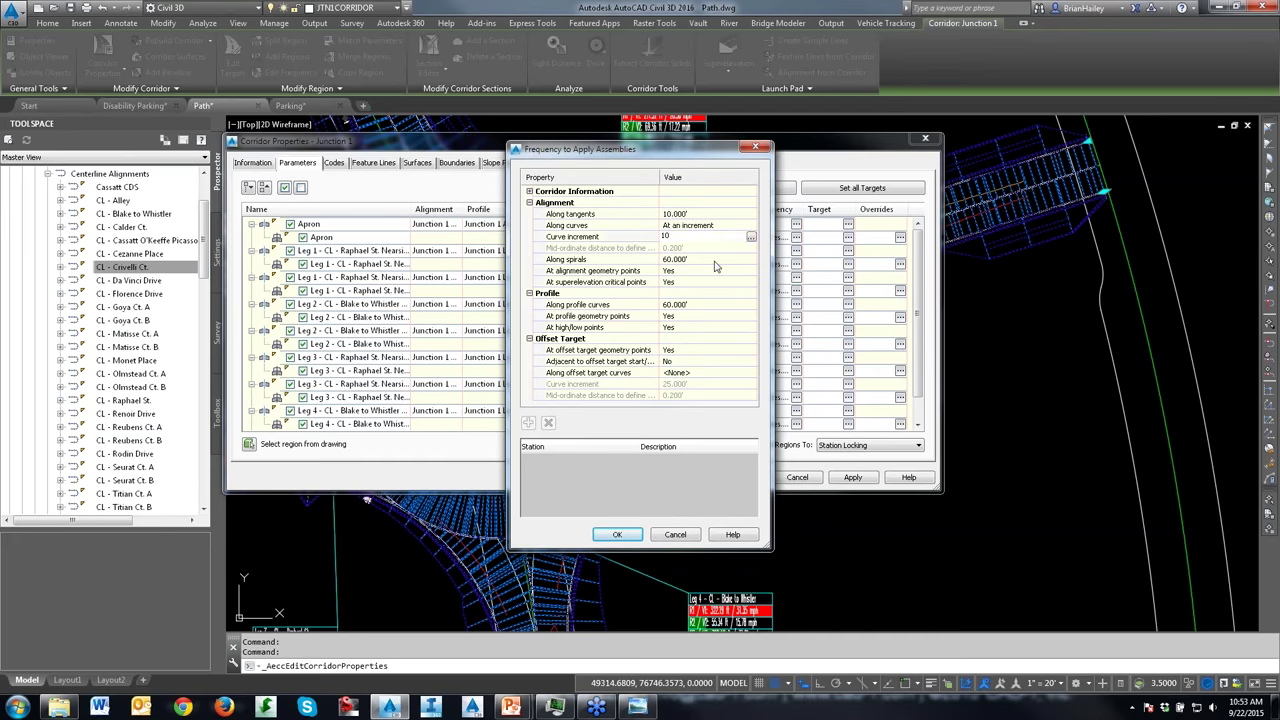
pyautogui.press('Return')
pyautogui.click(716, 262)
pyautogui.write('10')
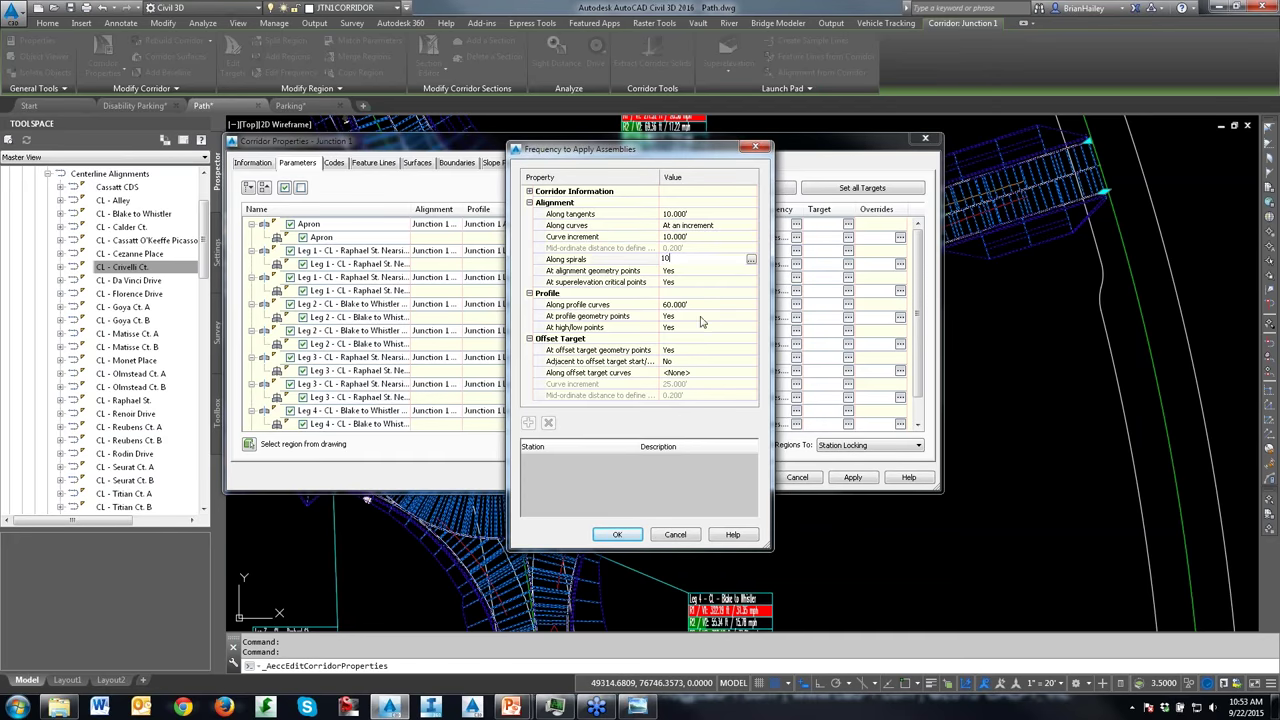
# Step: Set the frequency at profile geometry points to No and rebuild the Junction 1 corridor
pyautogui.click(600, 316)
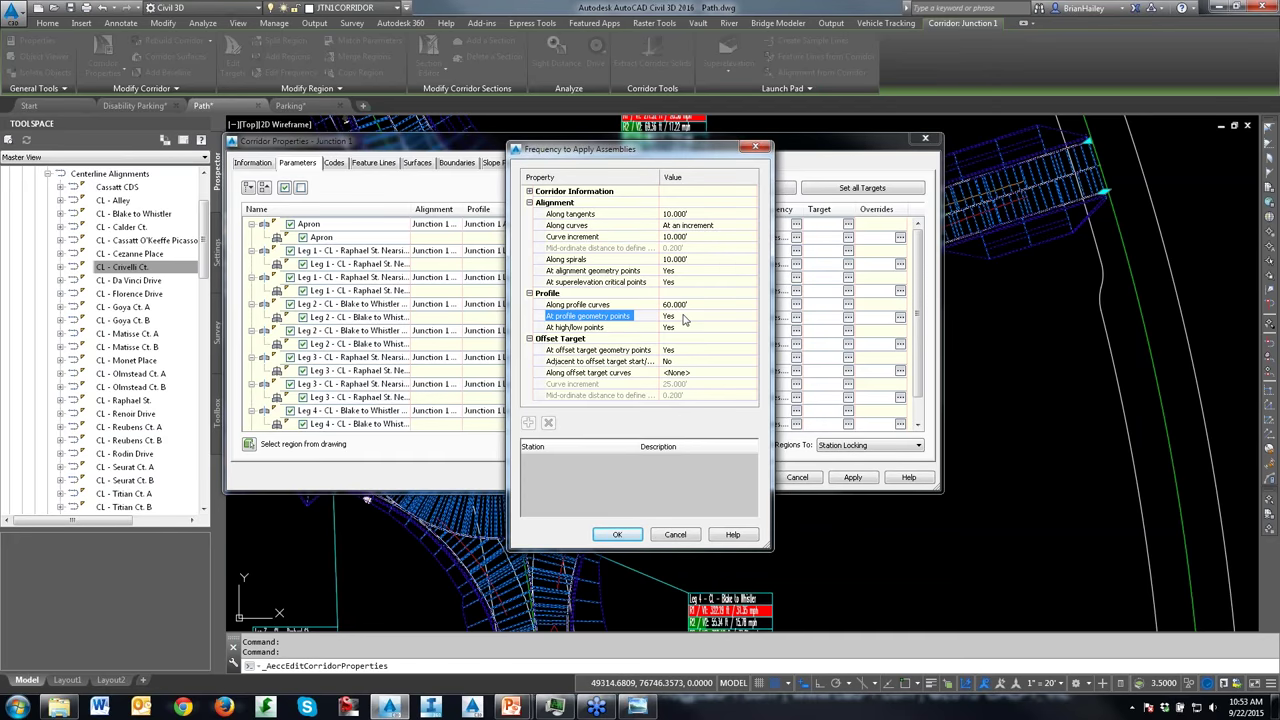
pyautogui.click(686, 316)
pyautogui.click(695, 336)
pyautogui.click(617, 535)
pyautogui.click(740, 478)
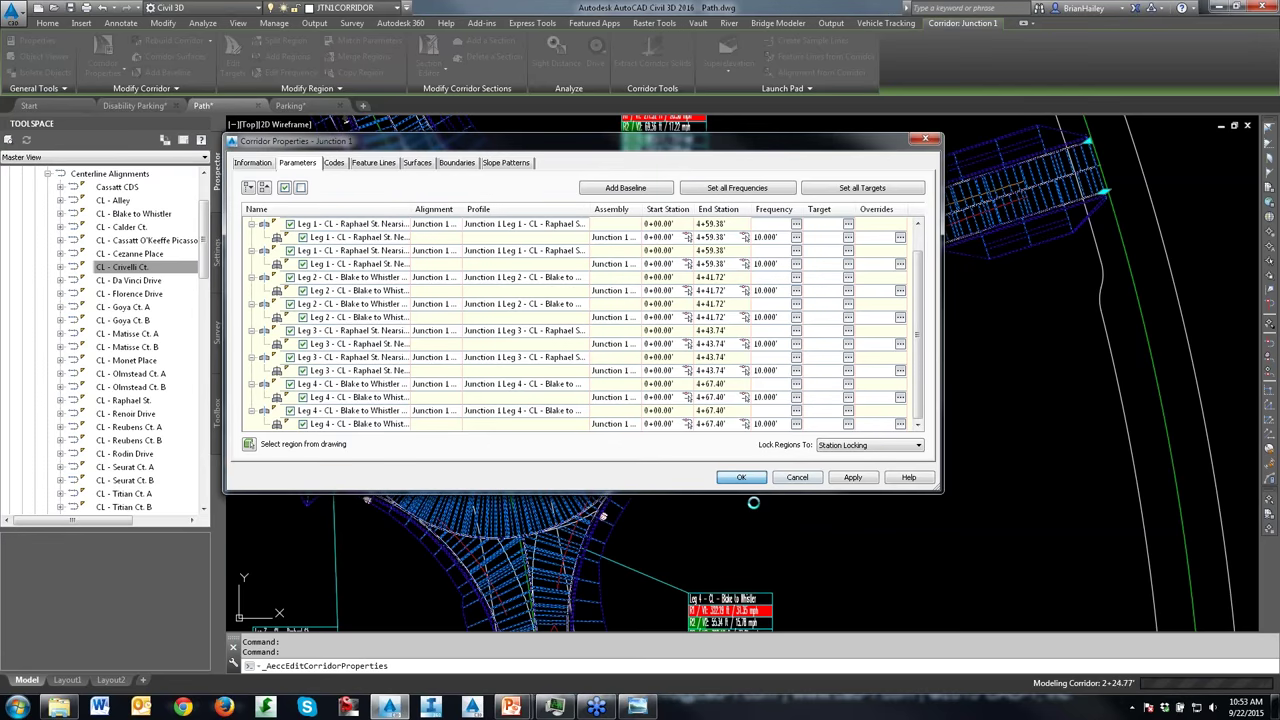
# Step: Reopen the Junction 1 corridor's frequencies for all regions and set high/low points to No
pyautogui.moveTo(754, 502)
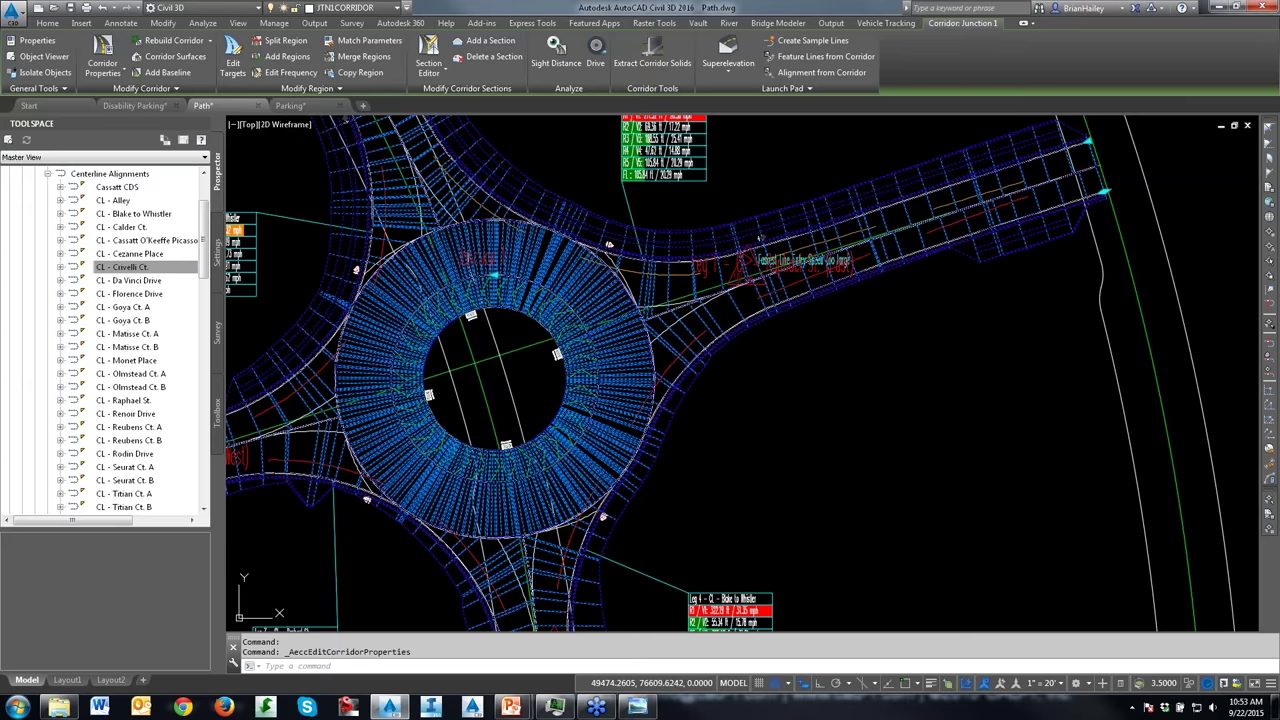
pyautogui.press('Return')
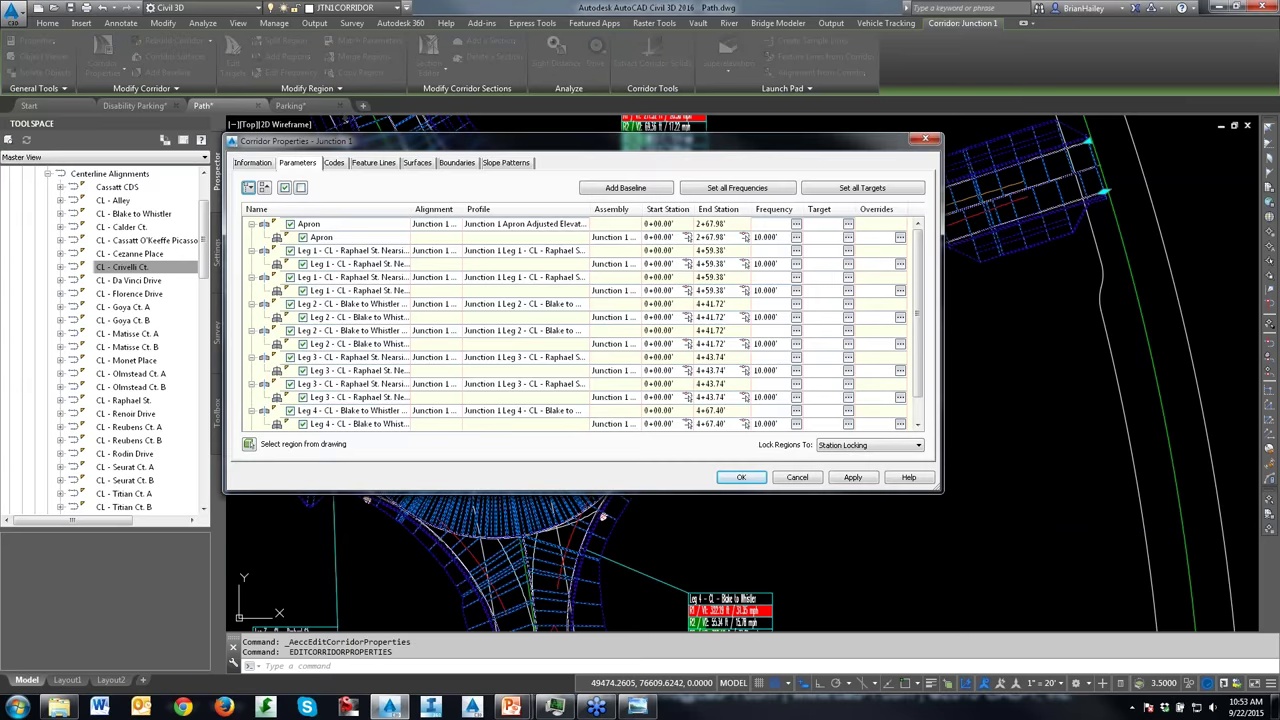
pyautogui.click(761, 193)
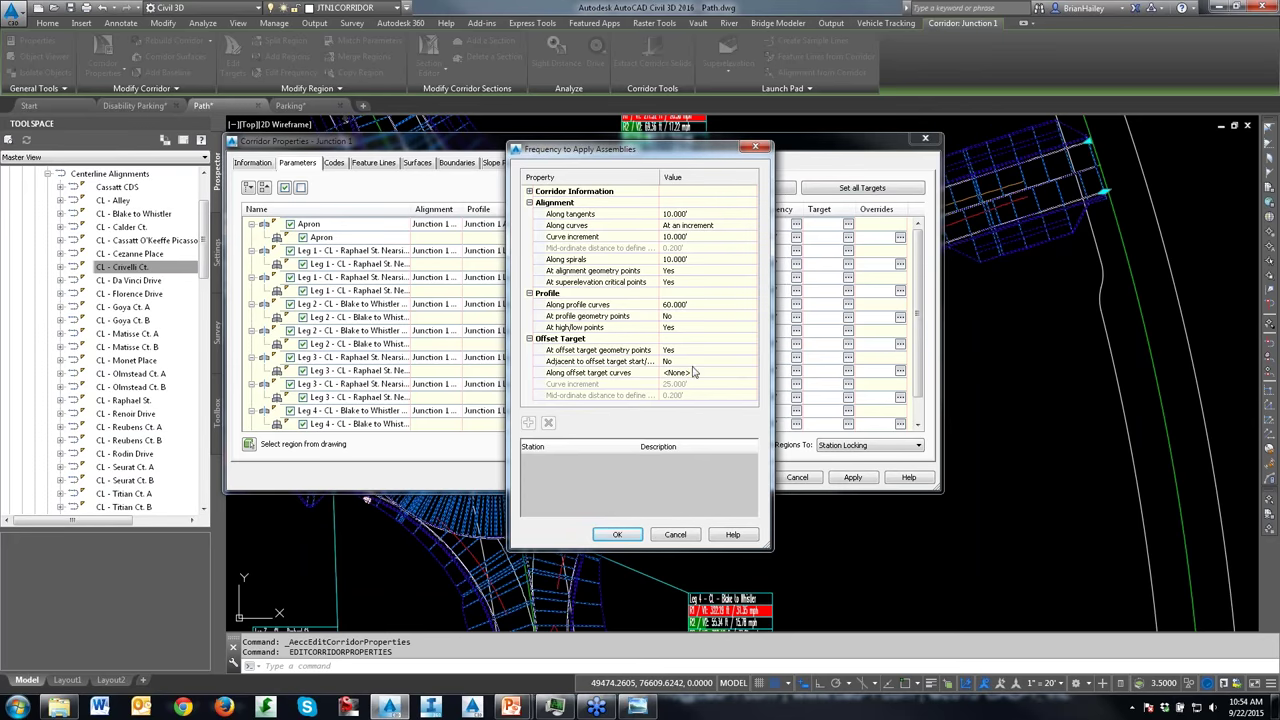
pyautogui.click(675, 330)
pyautogui.click(686, 328)
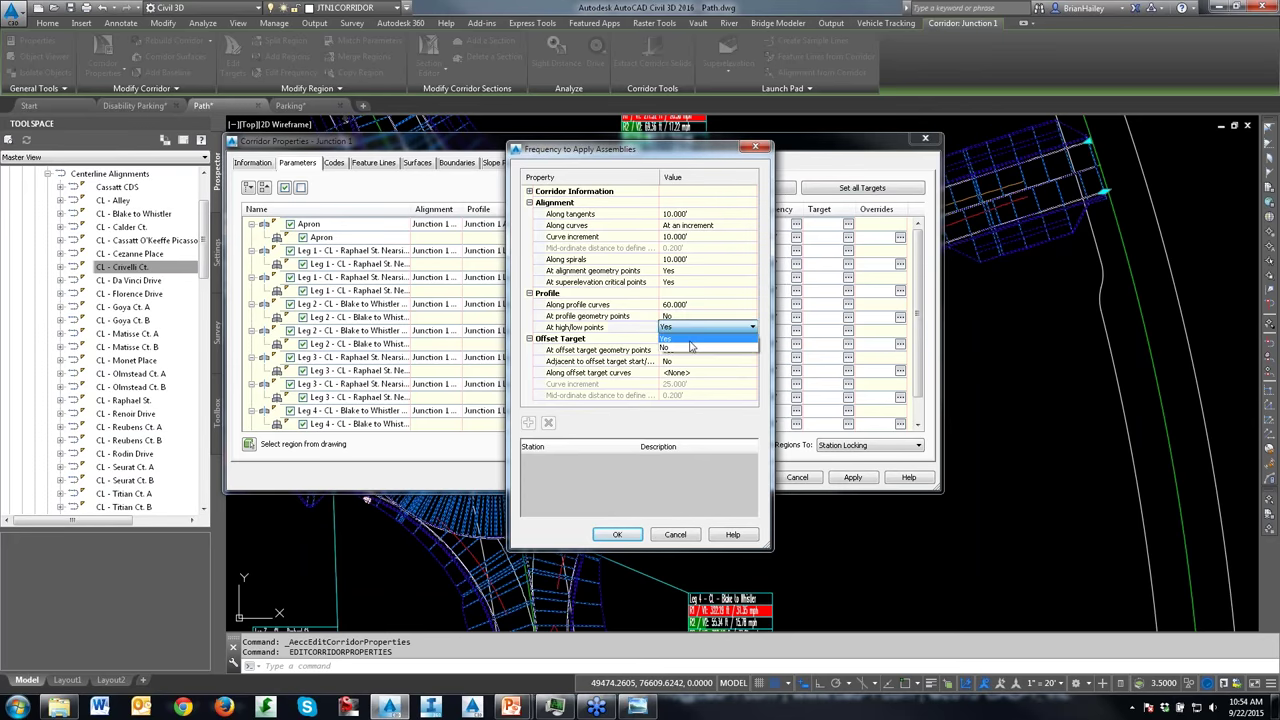
pyautogui.click(690, 346)
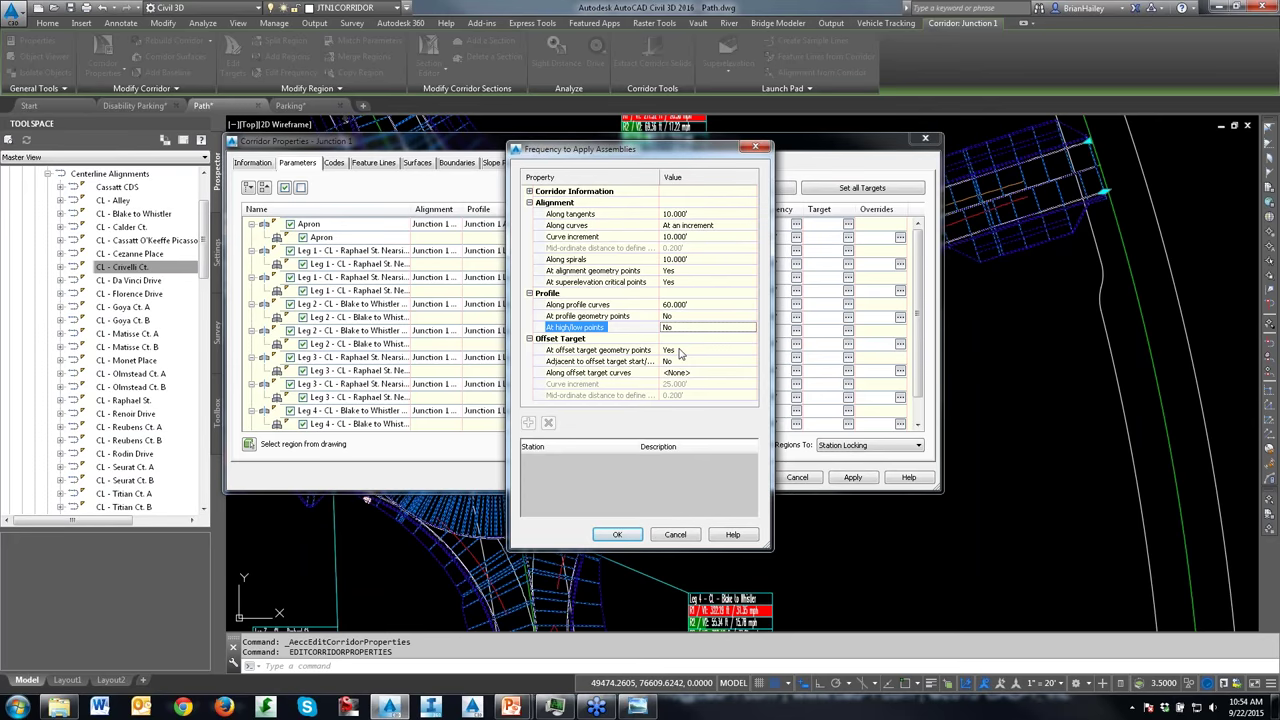
# Step: Set the frequency at offset target geometry points to No, rebuild the corridor and clear the selection
pyautogui.click(678, 351)
pyautogui.click(680, 351)
pyautogui.click(683, 371)
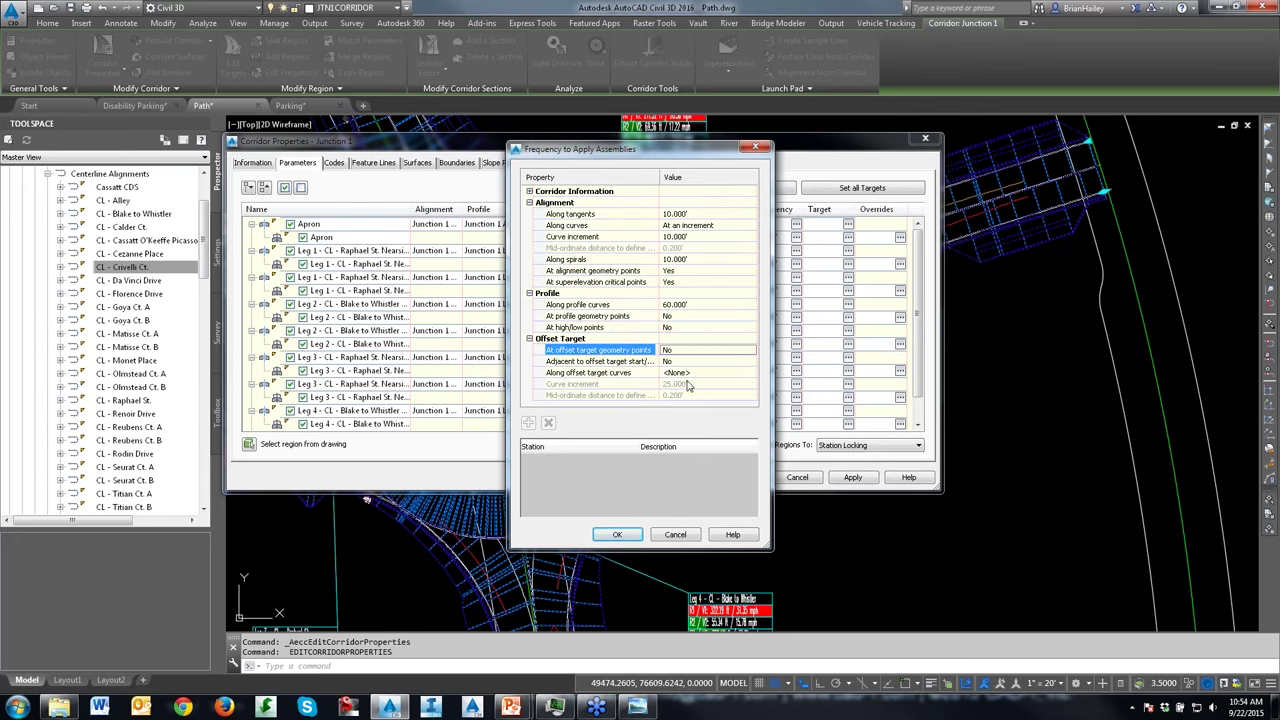
pyautogui.click(619, 536)
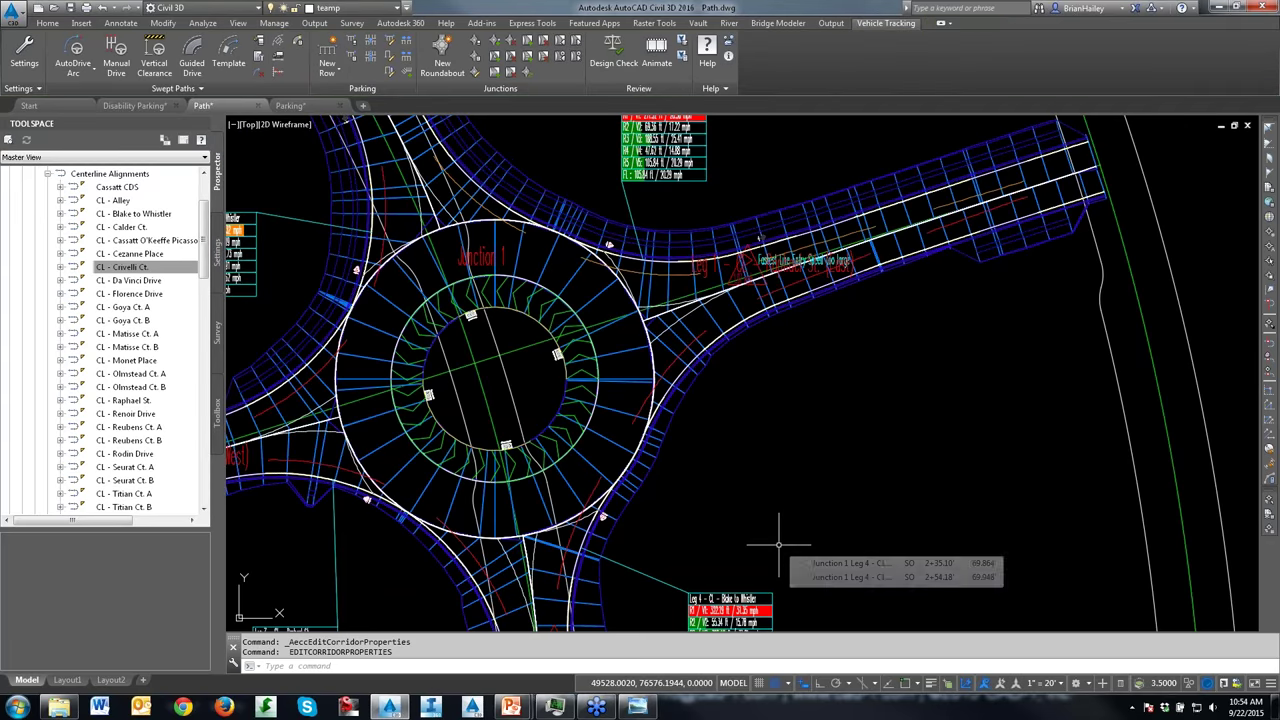
pyautogui.press('Escape')
pyautogui.press('Escape')
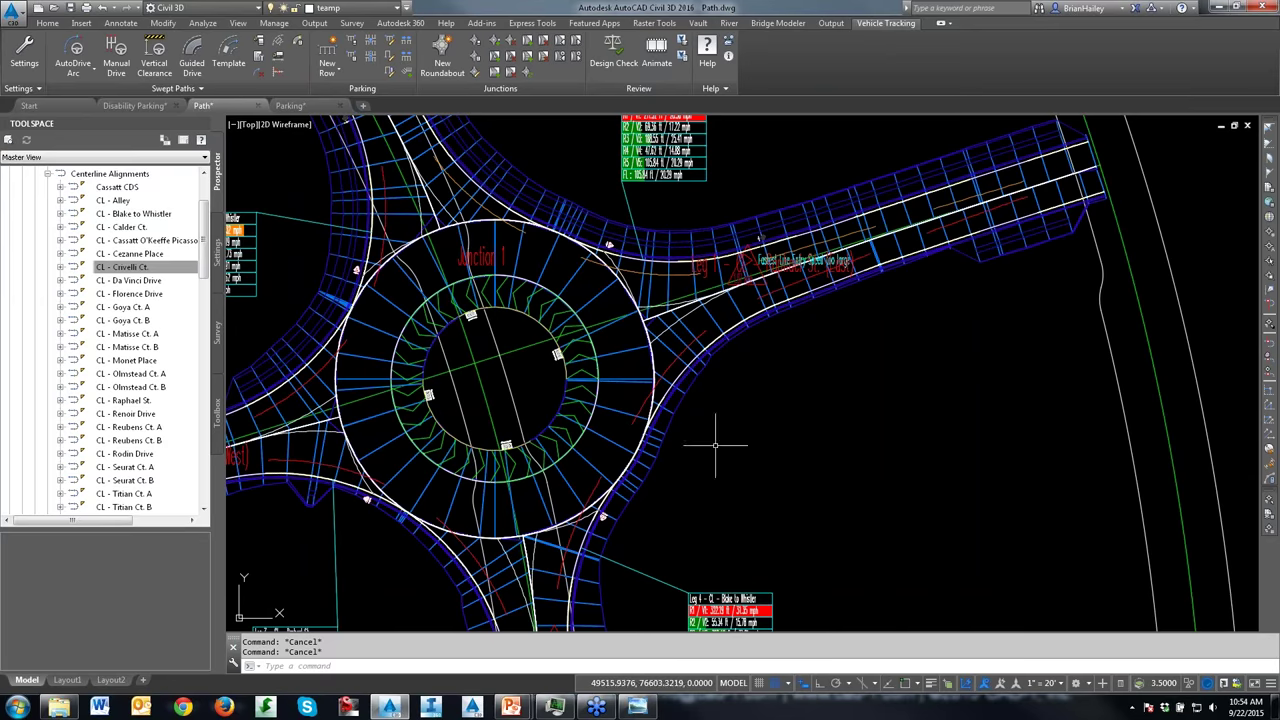
# Step: Examine the Junction 1 corridor in Object Viewer from an isometric angle, looking closely at where a leg joins the circle, and close the viewer
pyautogui.click(630, 368)
pyautogui.rightClick(780, 336)
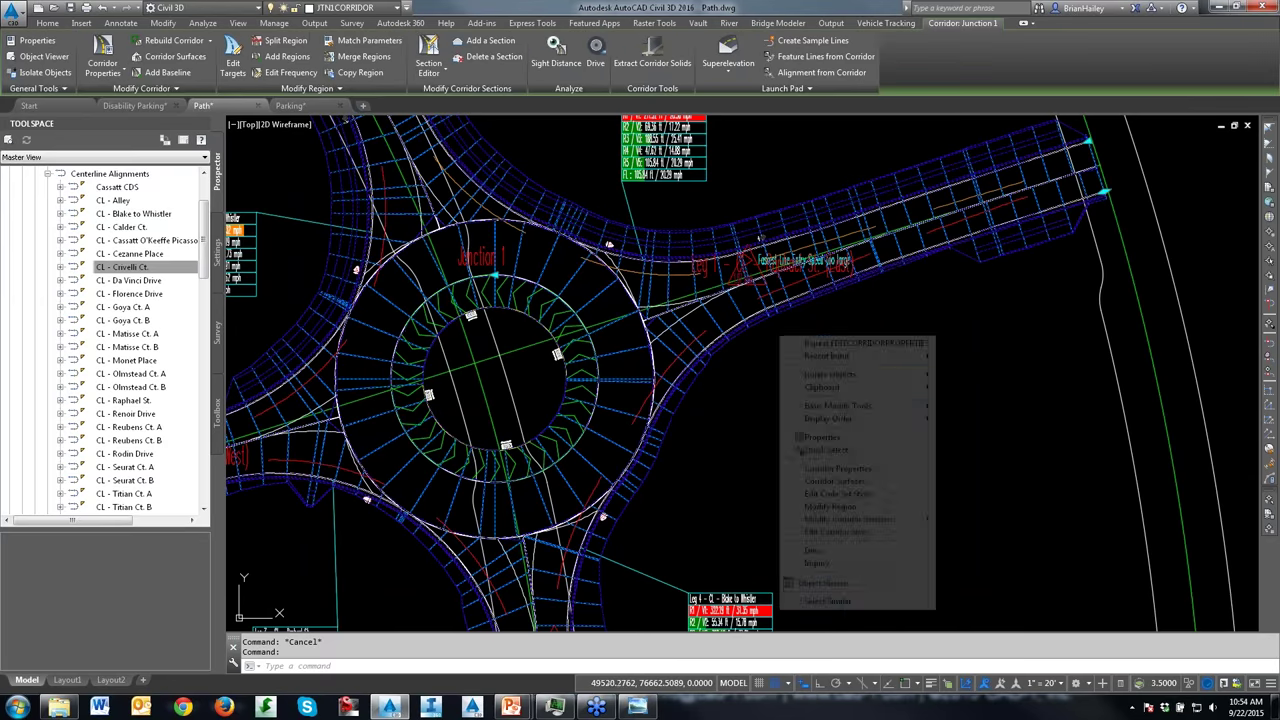
pyautogui.click(858, 582)
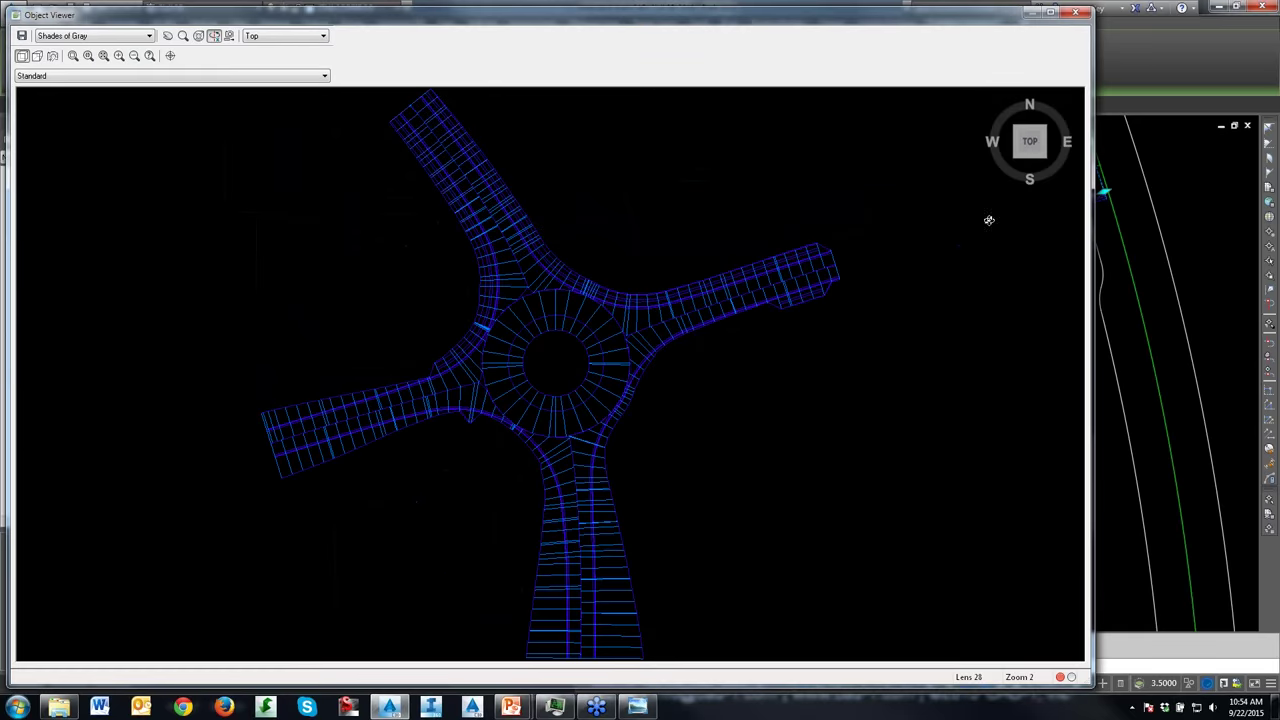
pyautogui.click(1016, 160)
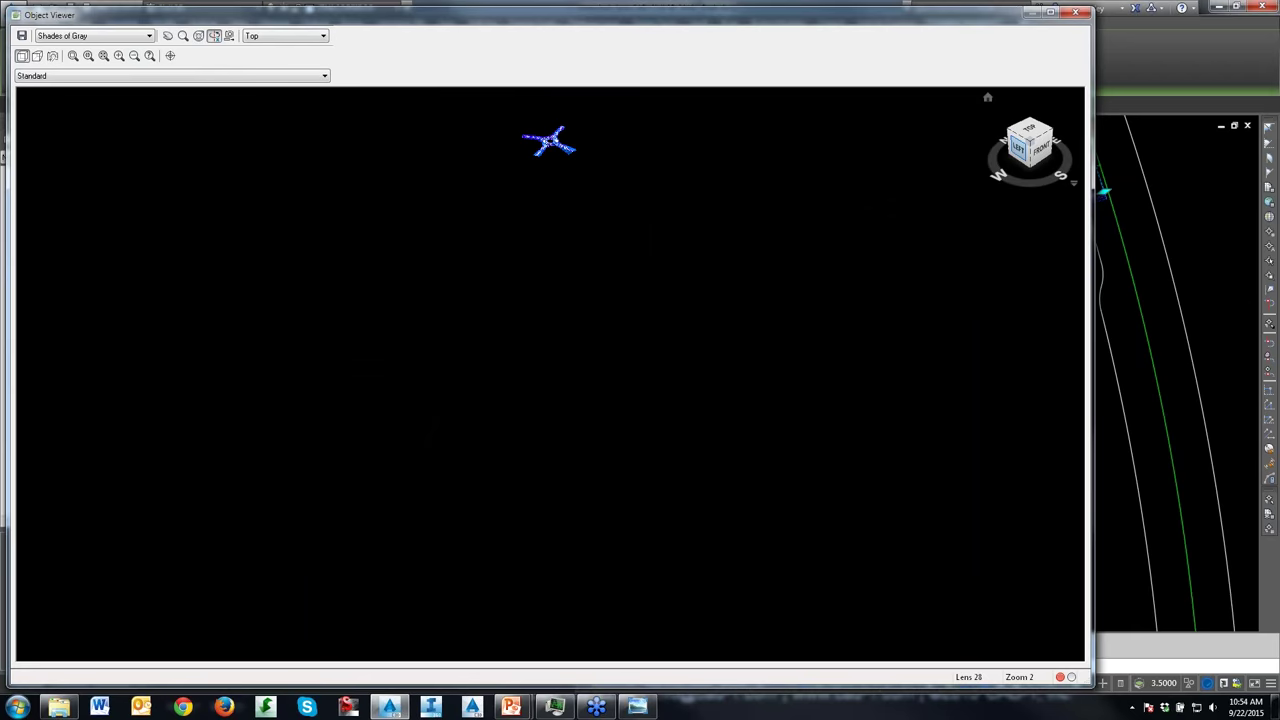
pyautogui.click(1018, 150)
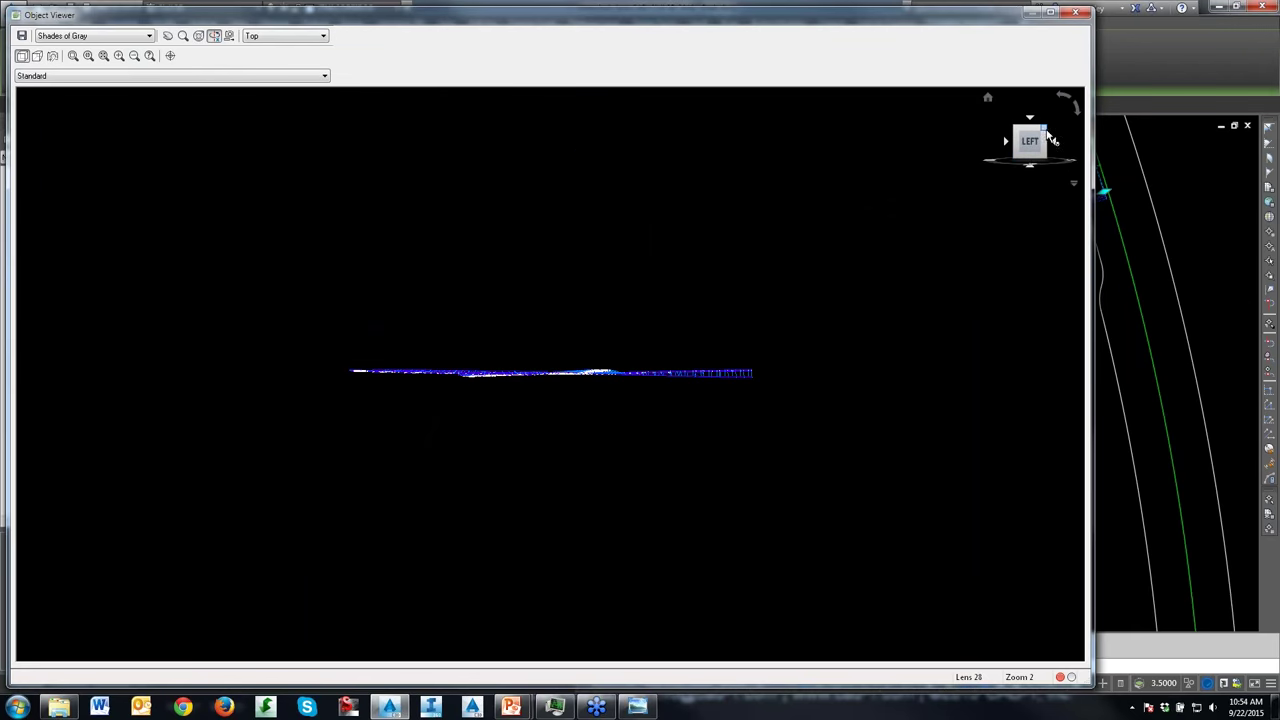
pyautogui.click(1049, 138)
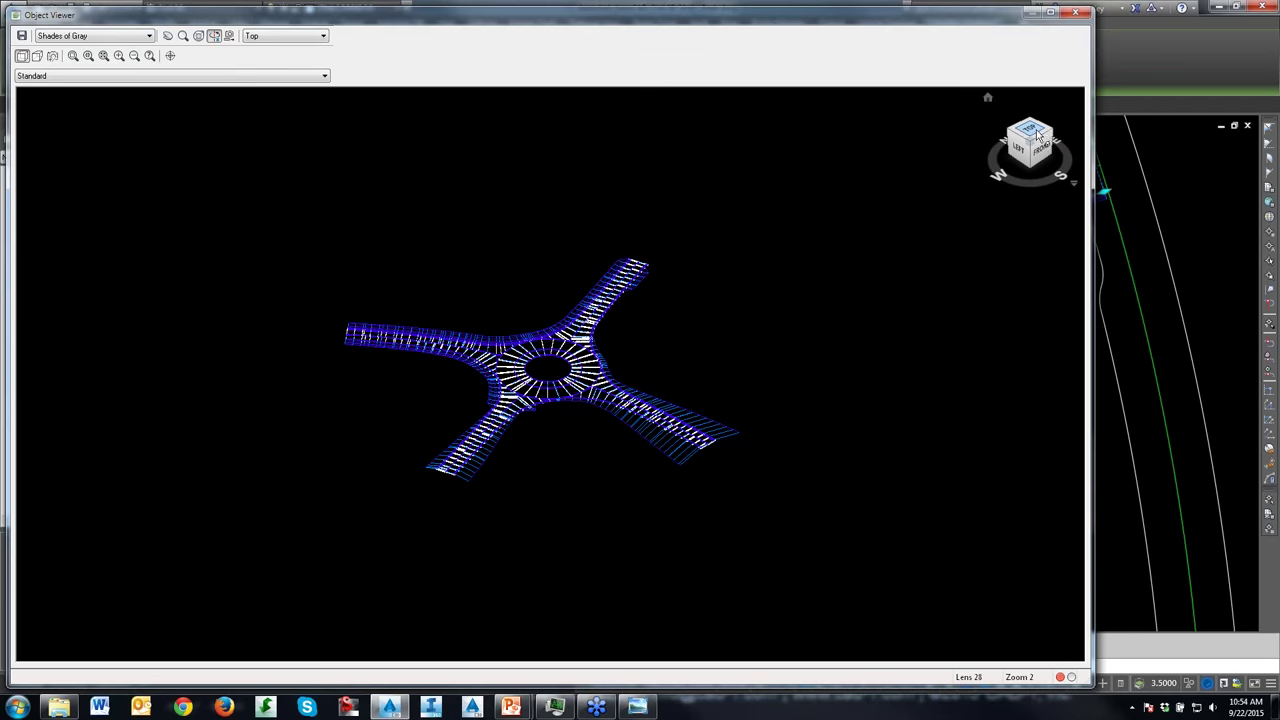
pyautogui.click(73, 56)
pyautogui.moveTo(646, 371); pyautogui.dragTo(589, 440)
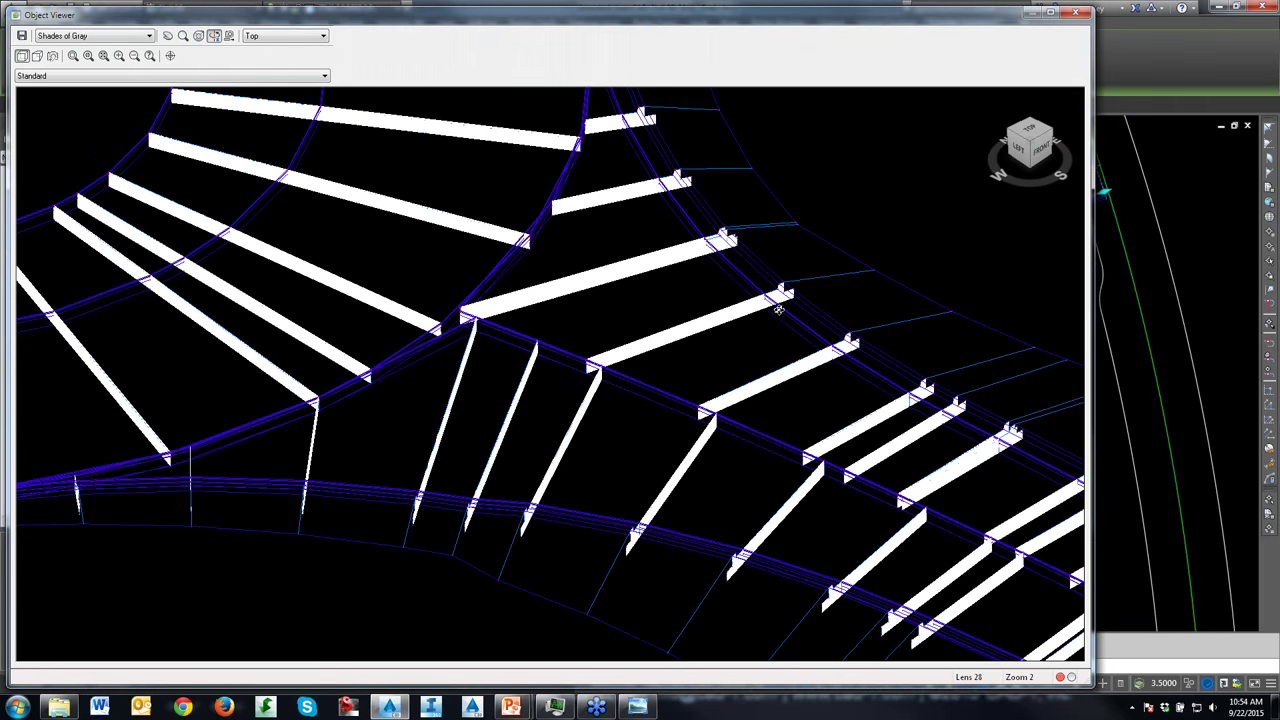
pyautogui.press('Escape')
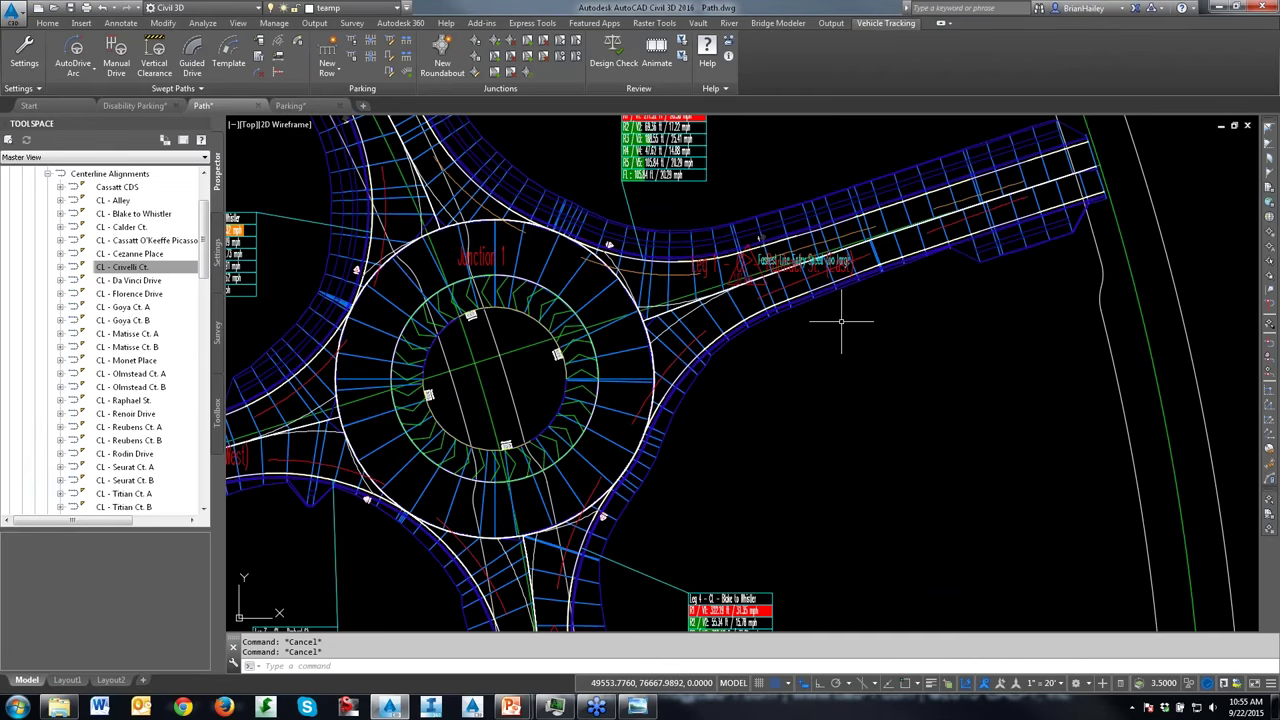
# Step: Create a corridor surface for Junction 1 from the Top links, with the links added as breaklines
pyautogui.click(608, 288)
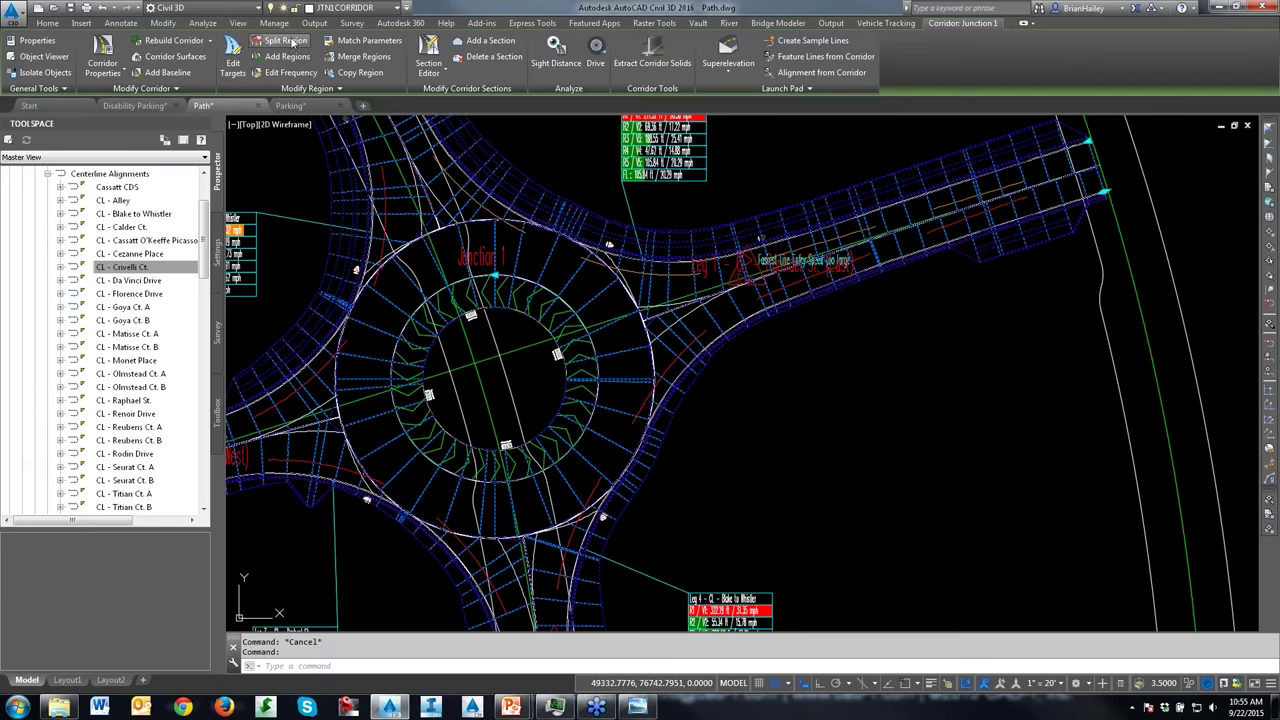
pyautogui.click(175, 56)
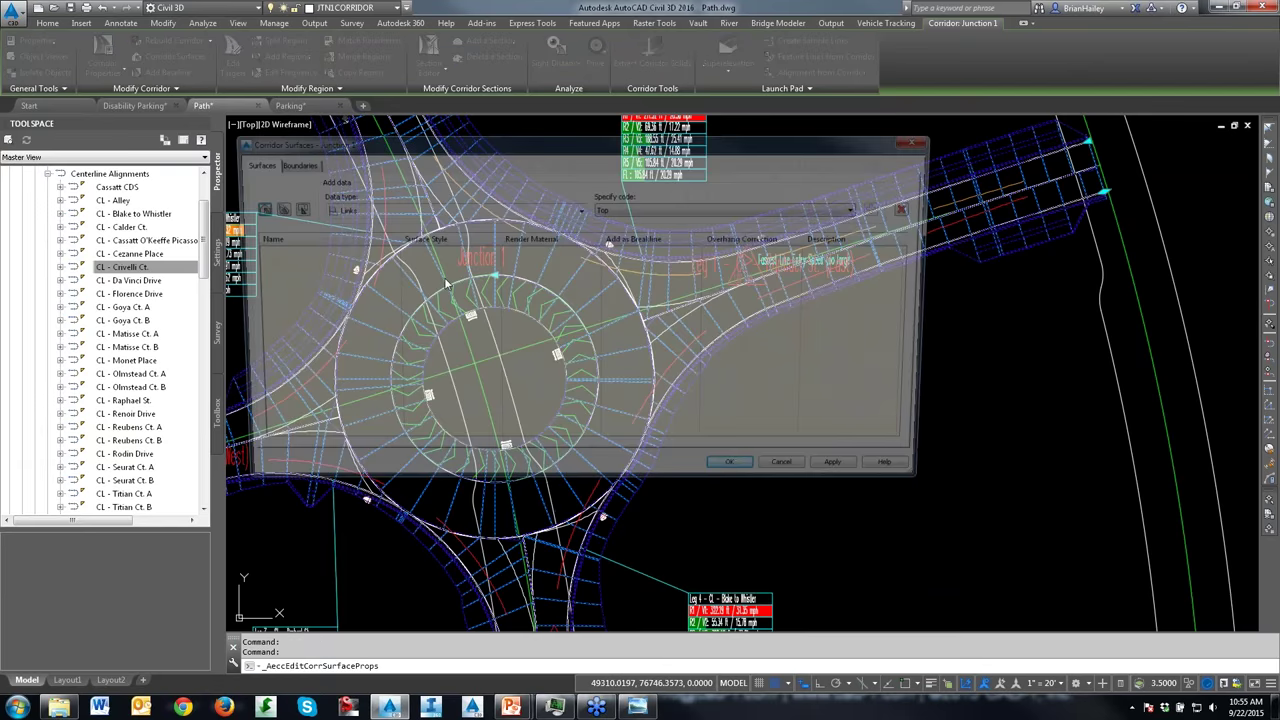
pyautogui.click(249, 208)
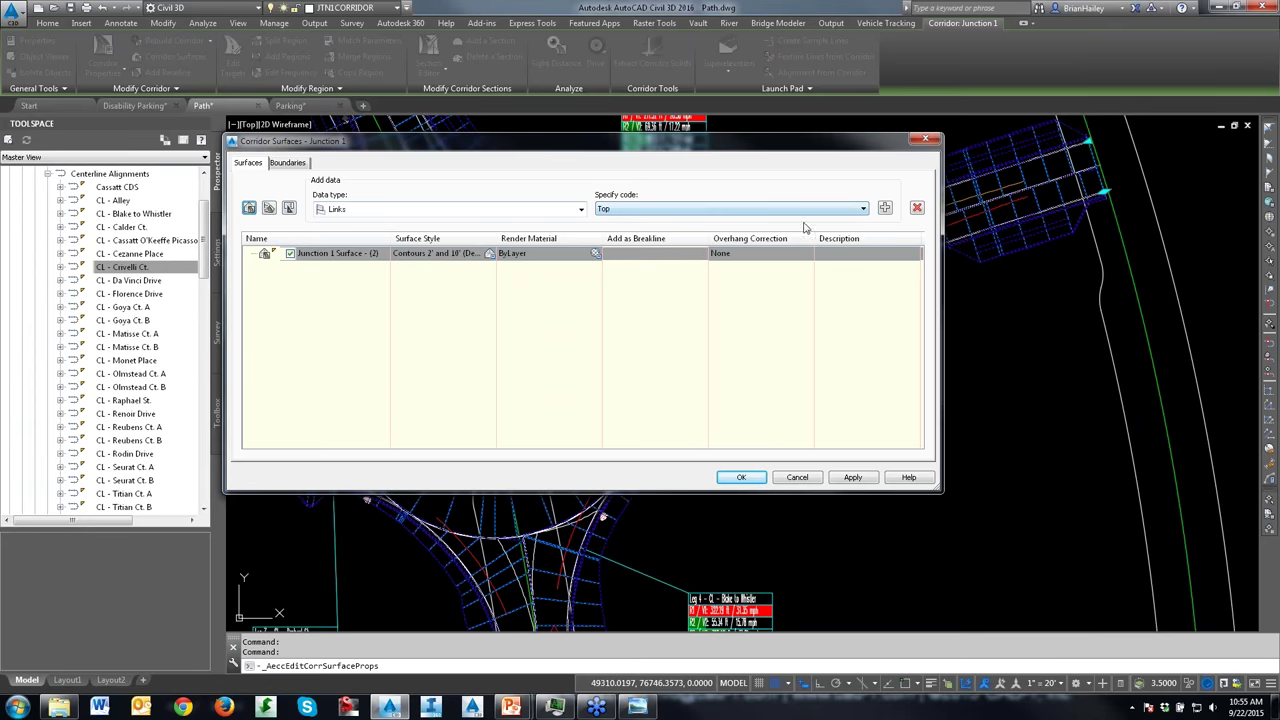
pyautogui.click(885, 208)
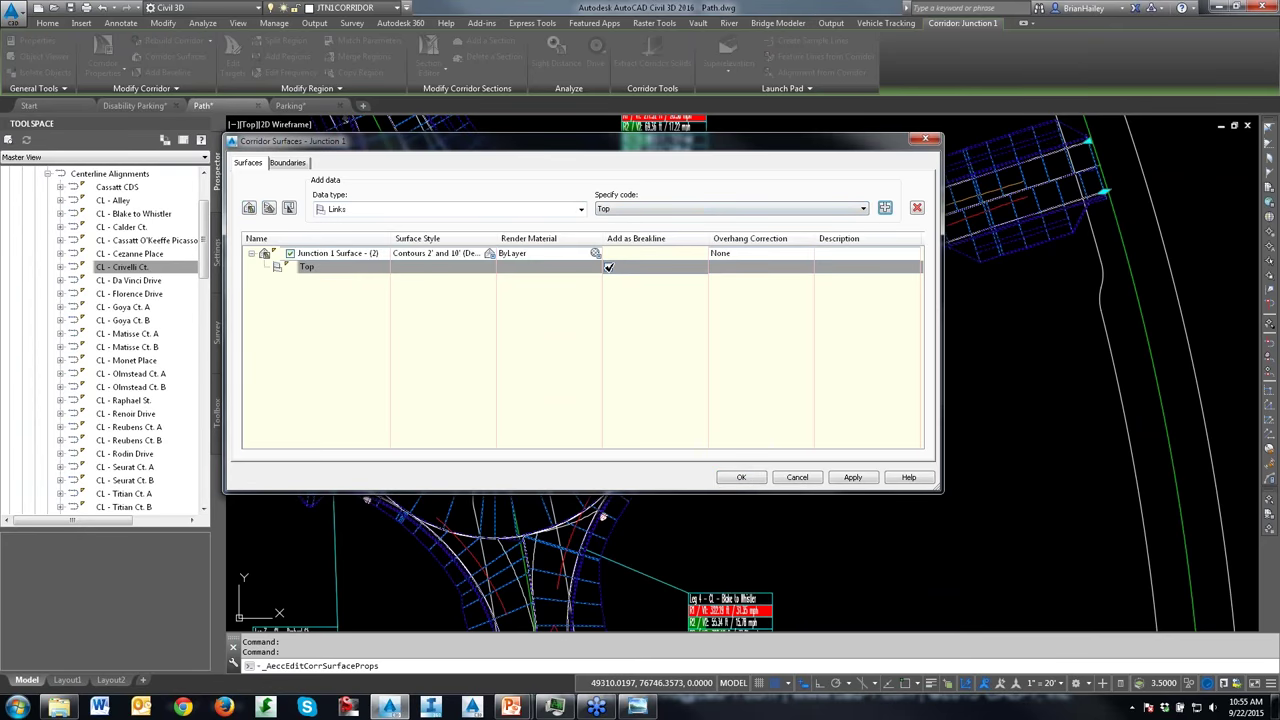
pyautogui.click(608, 267)
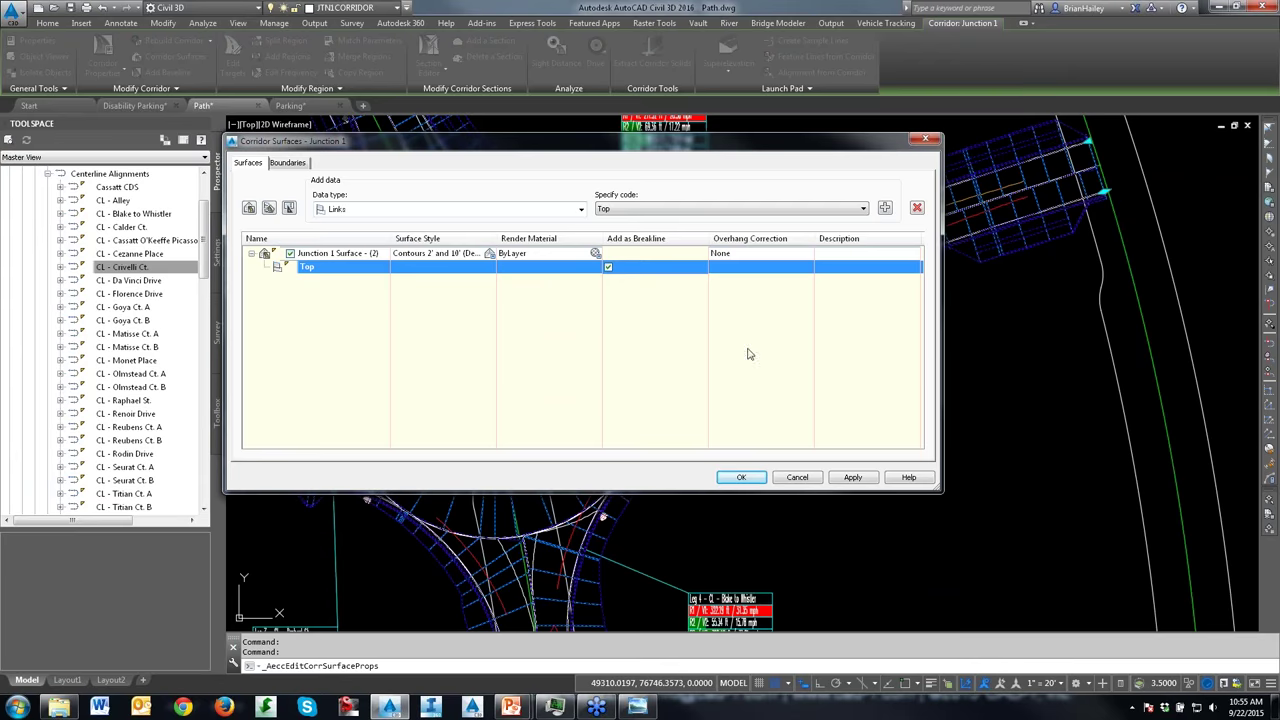
# Step: Set the new corridor surface's overhang correction to Top Links
pyautogui.click(750, 254)
pyautogui.click(750, 254)
pyautogui.click(748, 270)
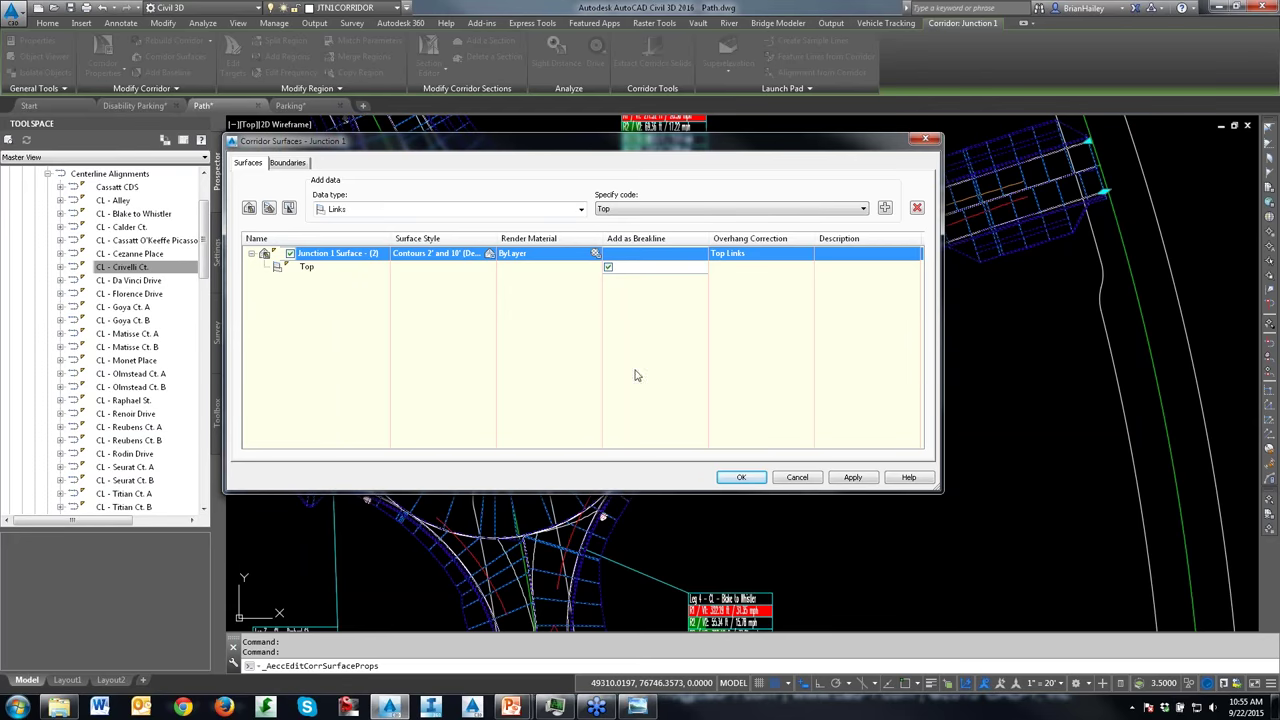
# Step: Add the Crown and Ditch_In feature lines to the Junction 1 corridor surface
pyautogui.click(372, 209)
pyautogui.click(362, 224)
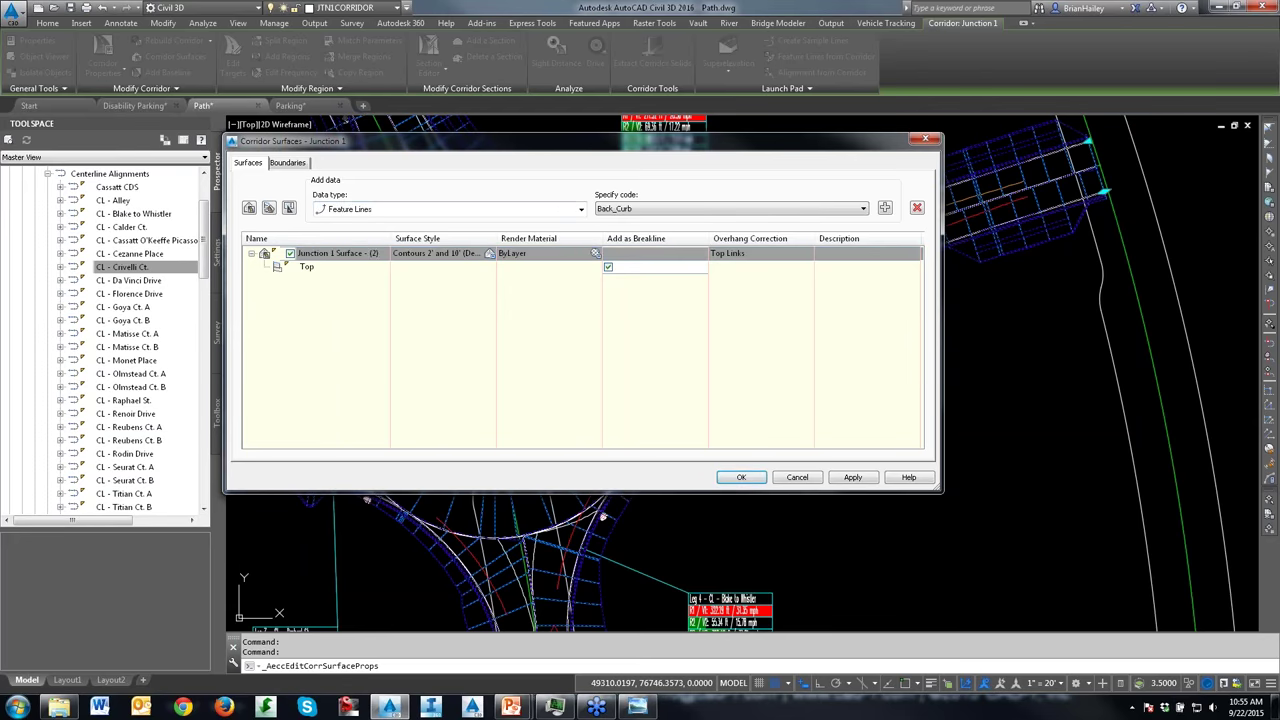
pyautogui.click(681, 210)
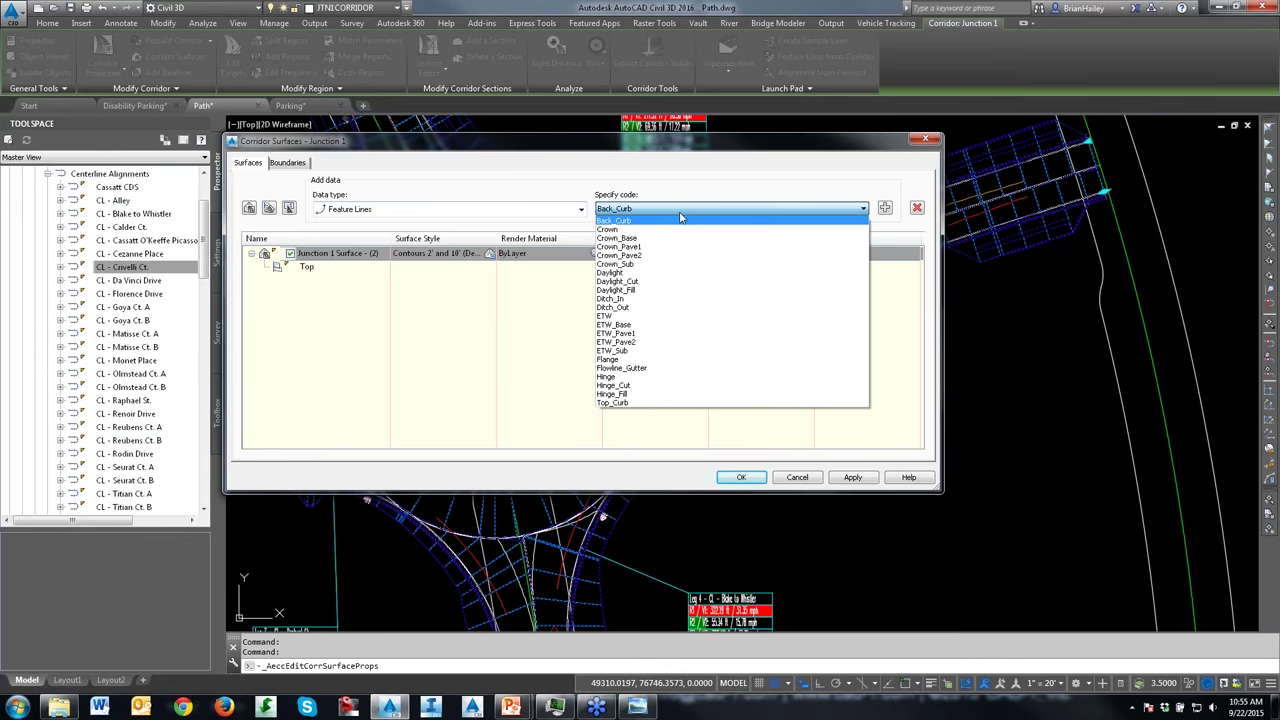
pyautogui.click(677, 229)
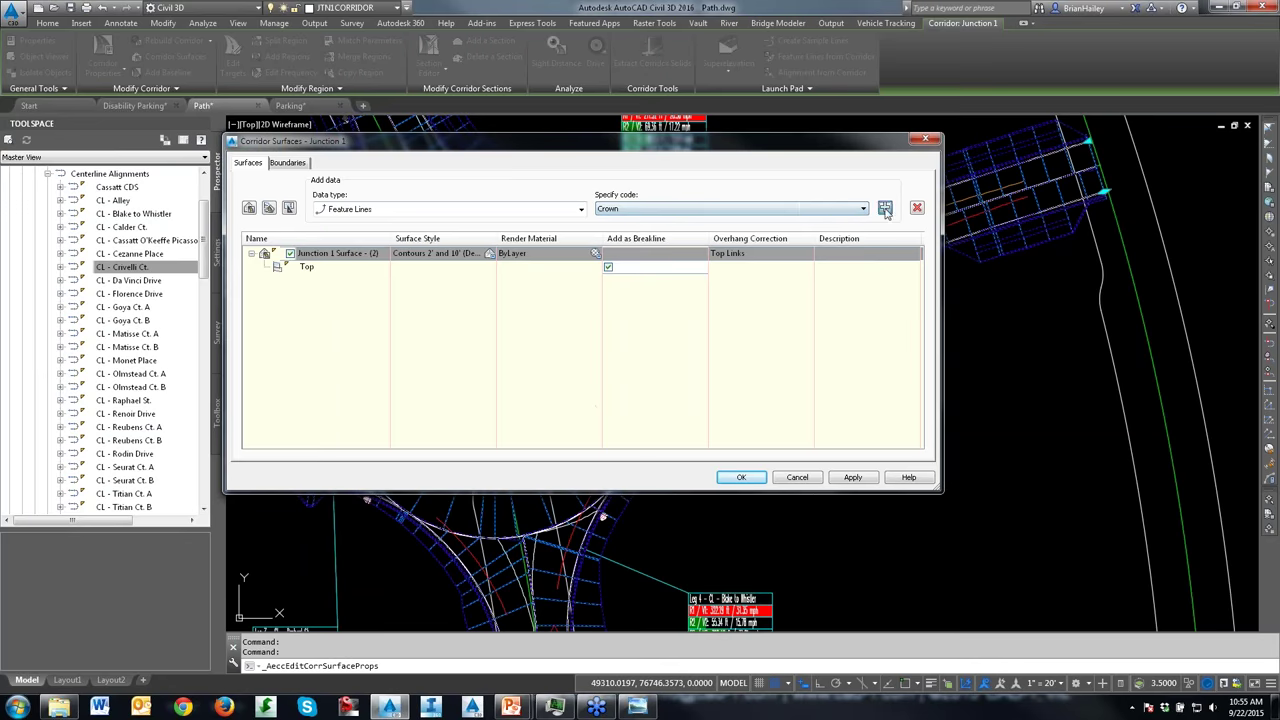
pyautogui.click(884, 207)
pyautogui.click(801, 207)
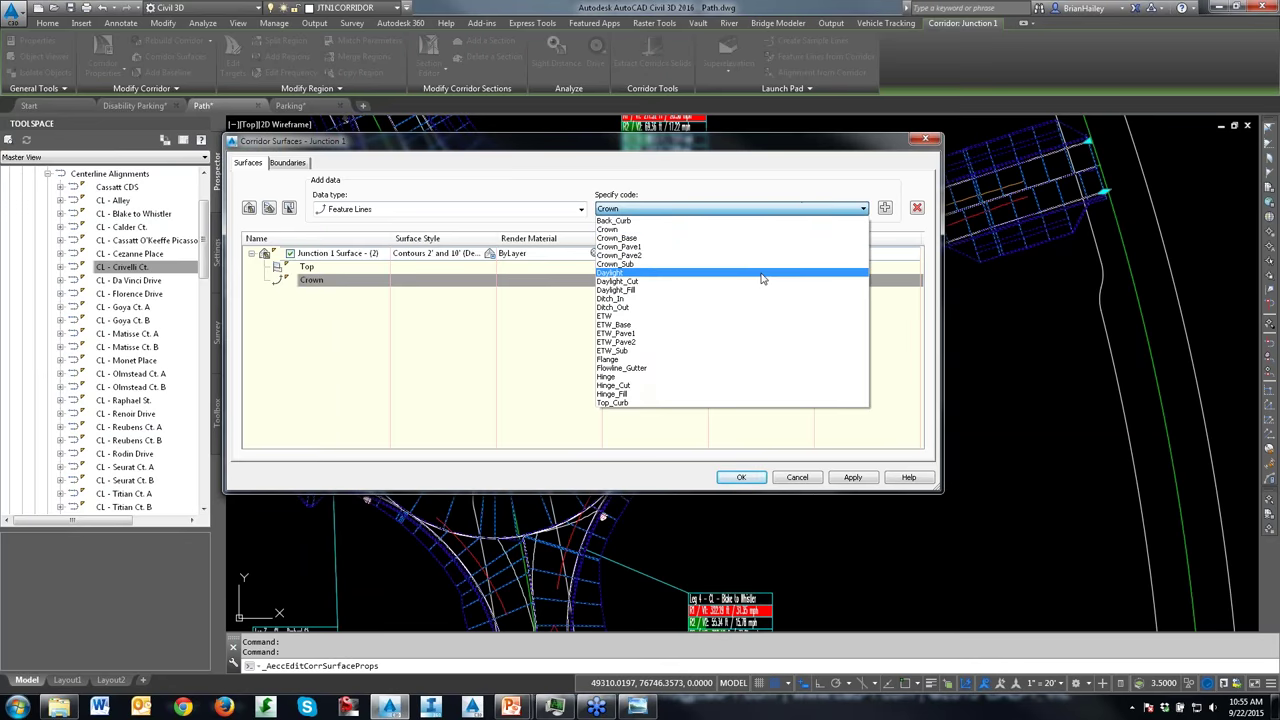
pyautogui.click(754, 300)
pyautogui.click(884, 207)
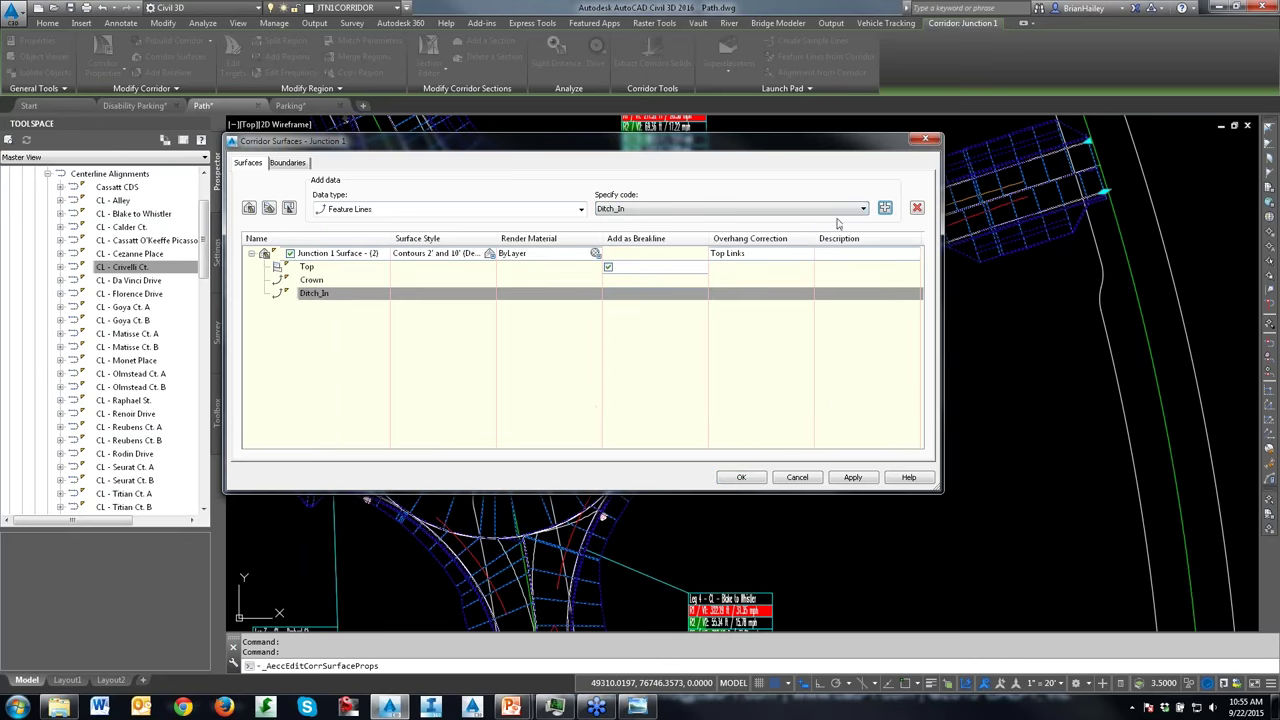
# Step: Add the Ditch_Out and ETW feature lines to the Junction 1 corridor surface
pyautogui.click(837, 210)
pyautogui.click(716, 307)
pyautogui.click(884, 207)
pyautogui.click(800, 208)
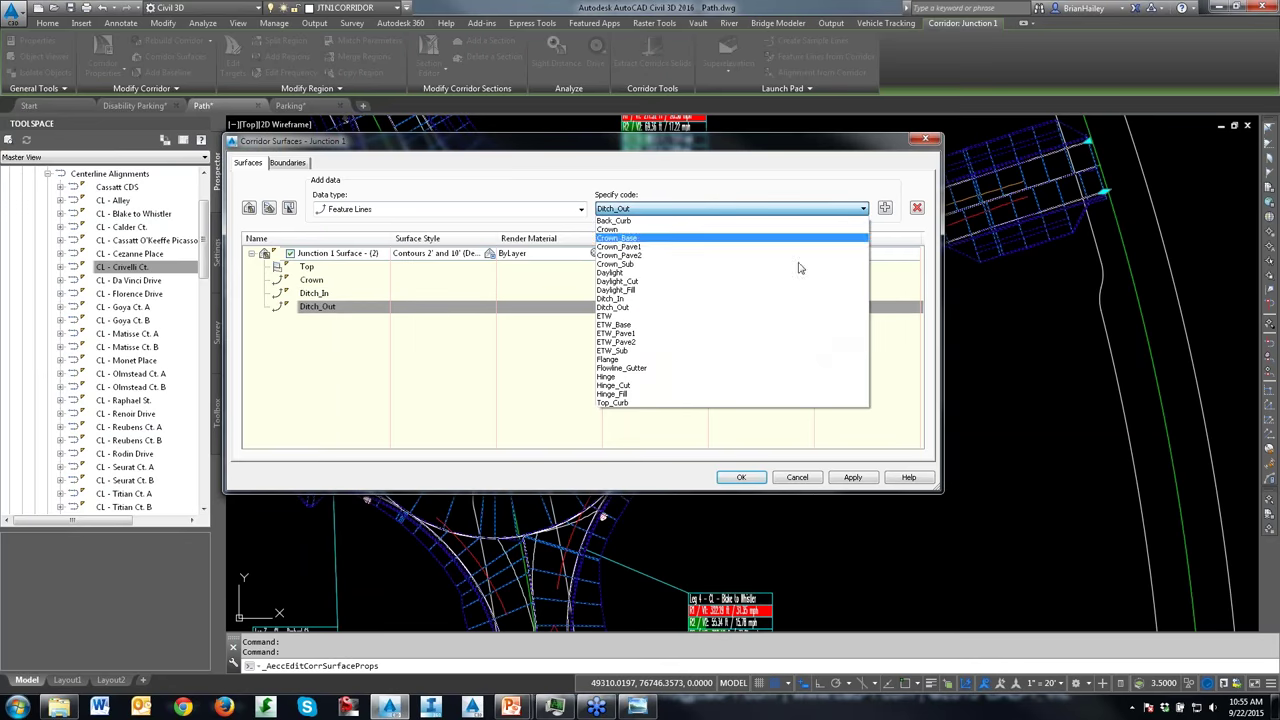
pyautogui.click(750, 316)
pyautogui.click(884, 207)
# Step: Add the Flowline_Gutter and Top_Curb feature lines to the Junction 1 corridor surface
pyautogui.click(835, 208)
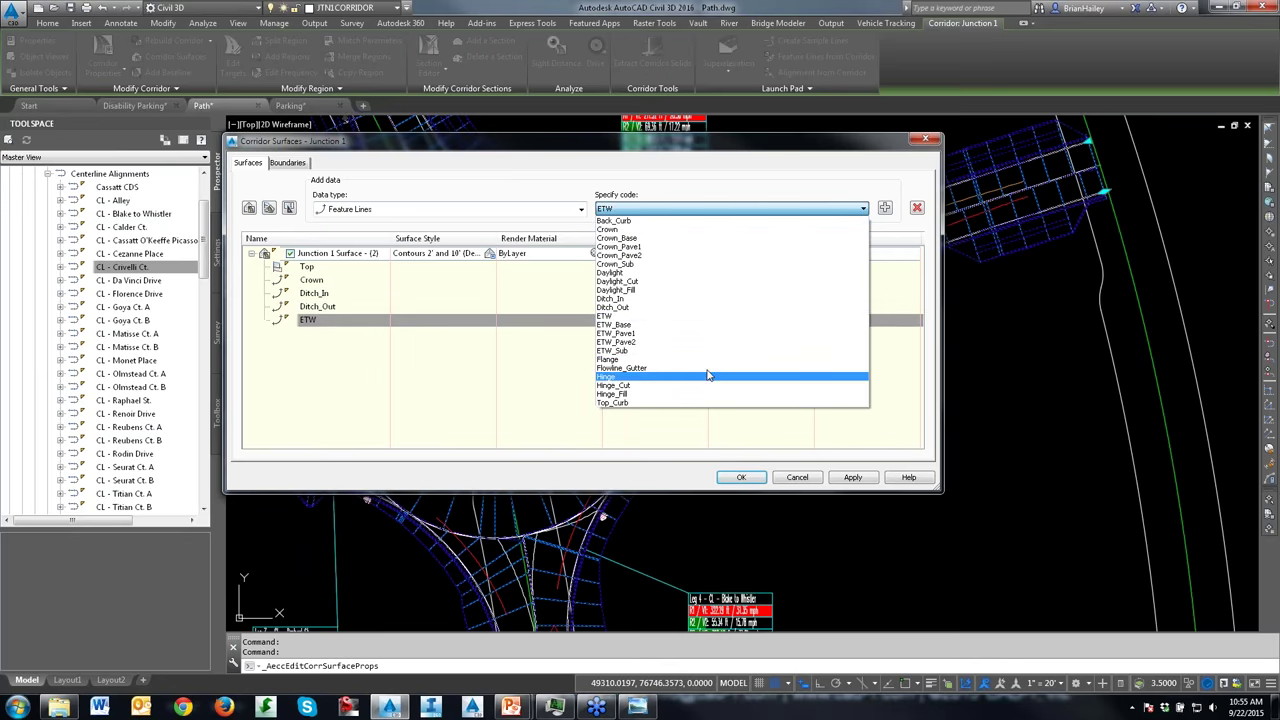
pyautogui.click(714, 366)
pyautogui.click(884, 207)
pyautogui.click(860, 208)
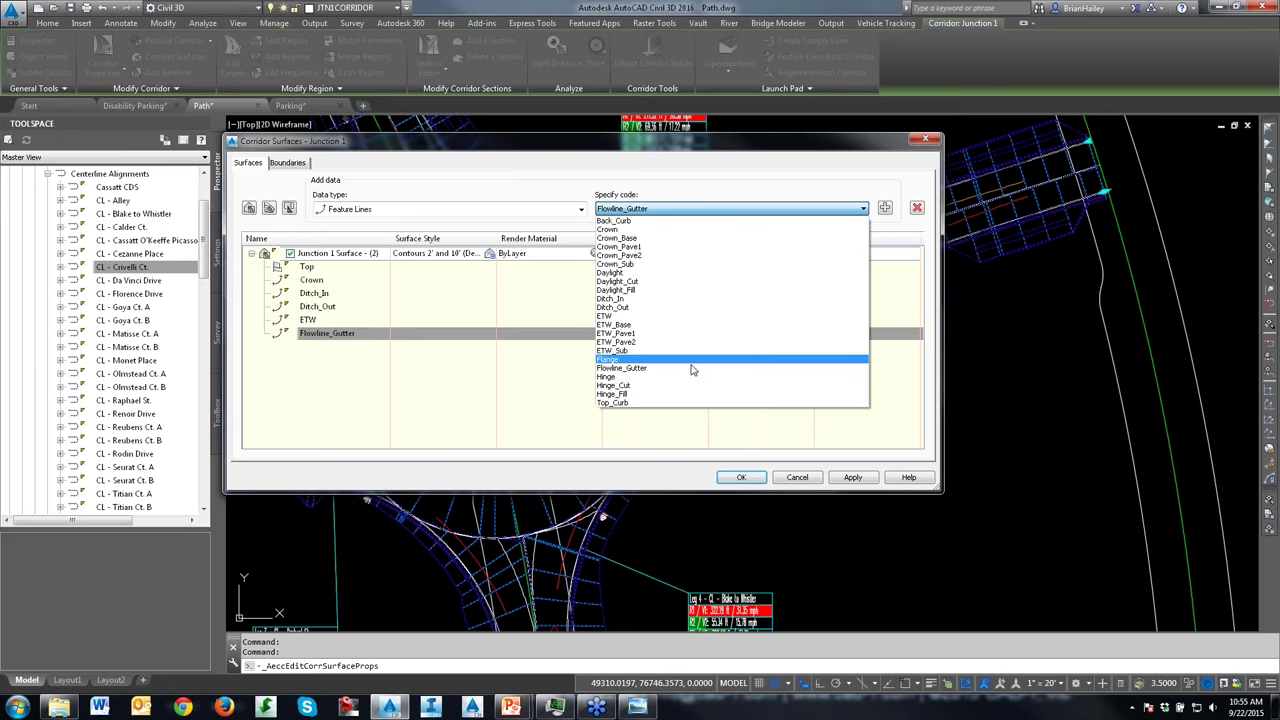
pyautogui.click(679, 404)
pyautogui.click(884, 207)
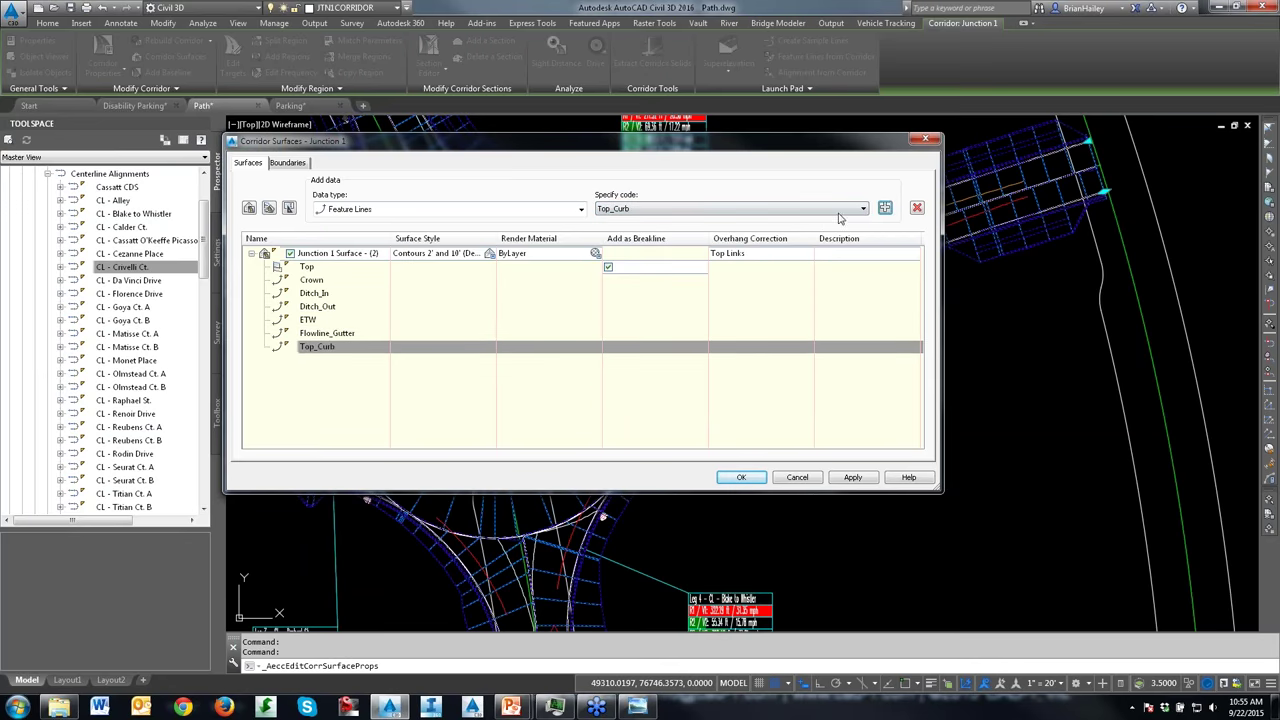
# Step: Add the Hinge feature lines, accept the corridor surface definition and clear the corridor selection
pyautogui.click(860, 208)
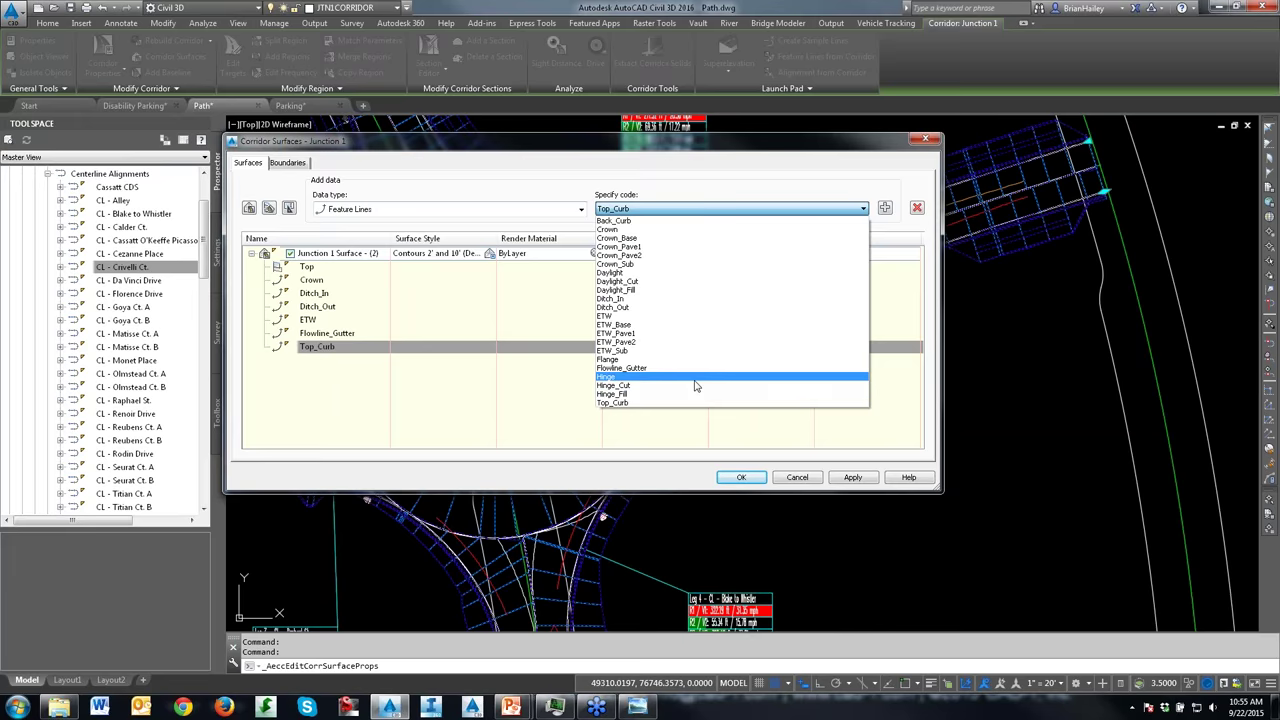
pyautogui.click(700, 376)
pyautogui.click(885, 208)
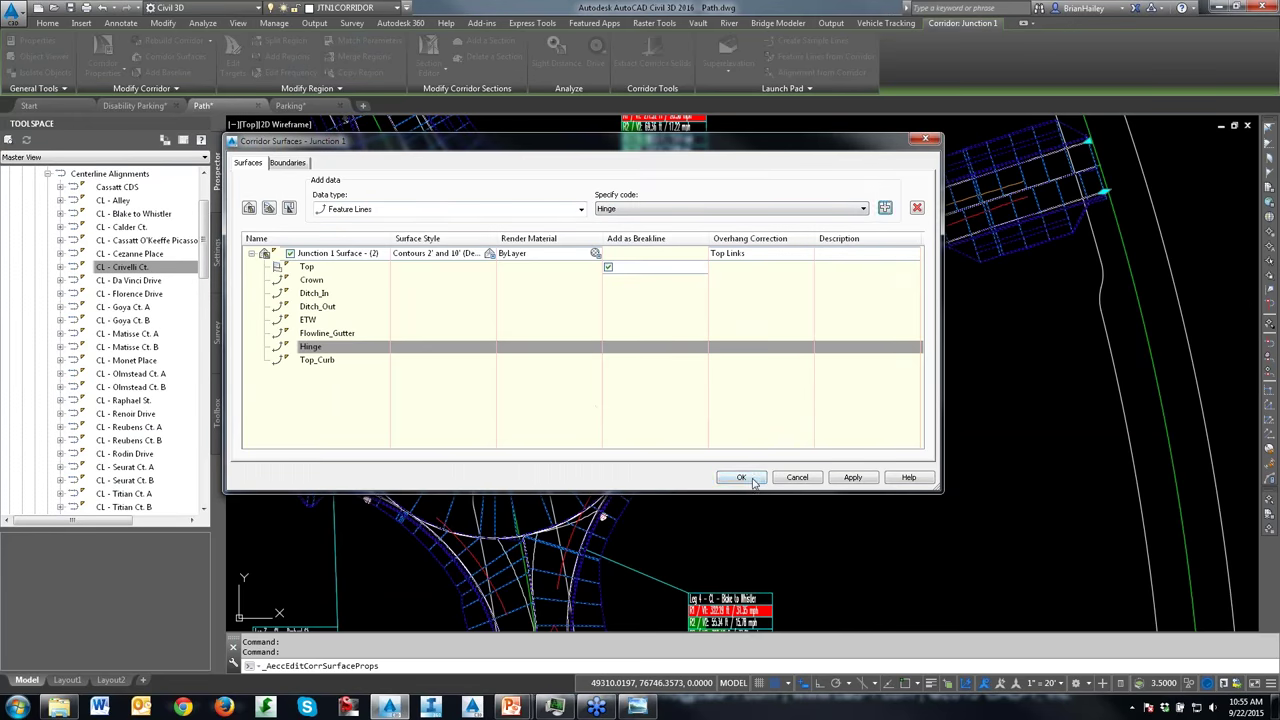
pyautogui.click(741, 477)
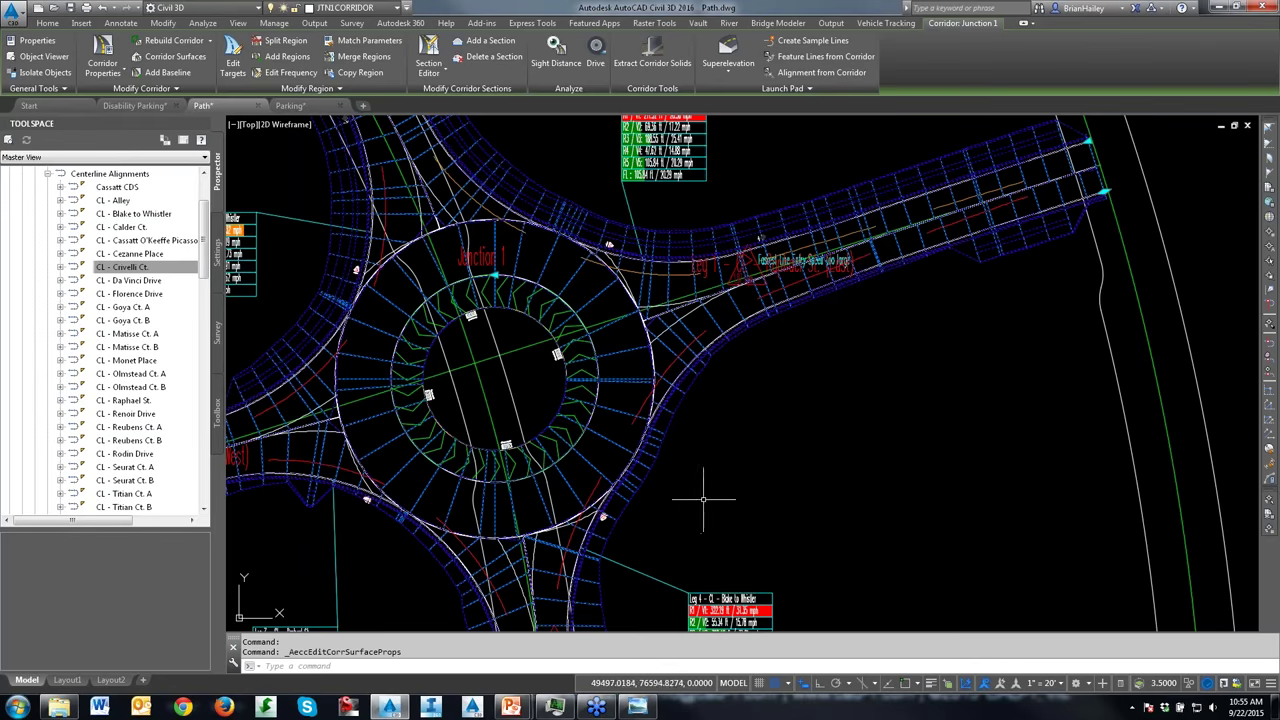
pyautogui.press('Escape')
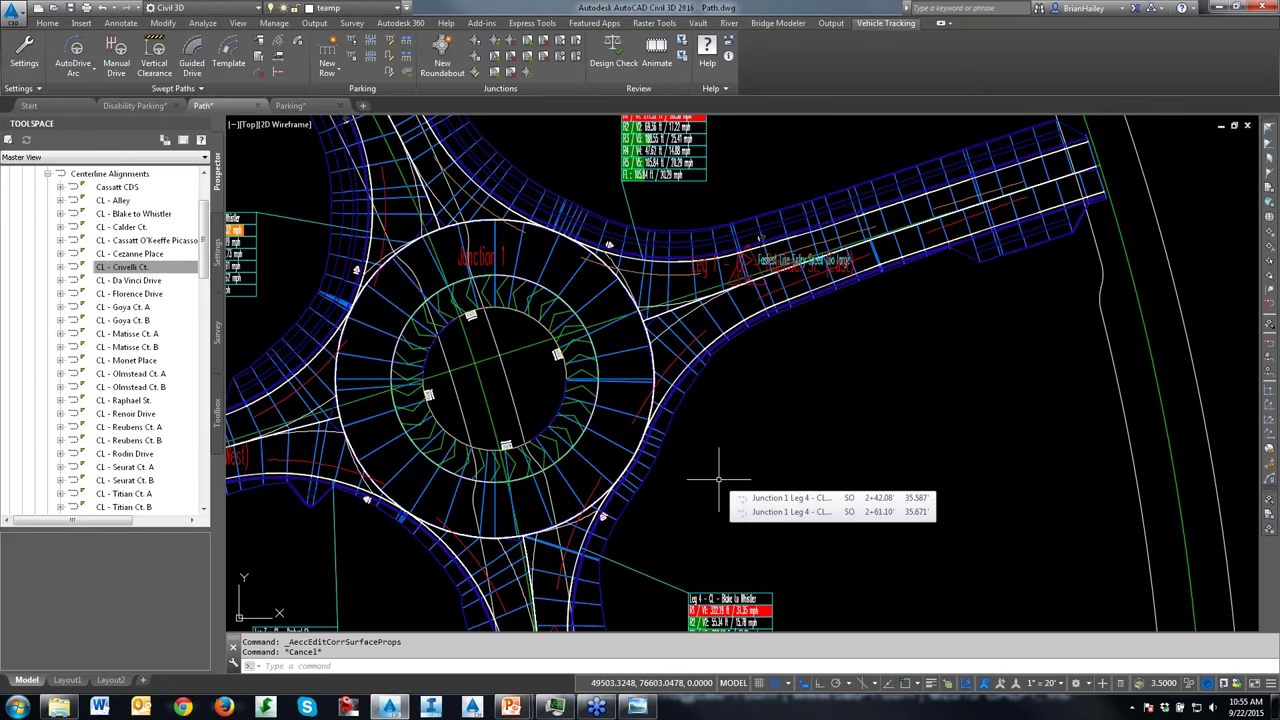
# Step: Select the Junction 1 surface from the Path drawing's surfaces and move it to the contour layer beginning with C-TOPO-CONT-TE
pyautogui.scroll(3, 60, 268)
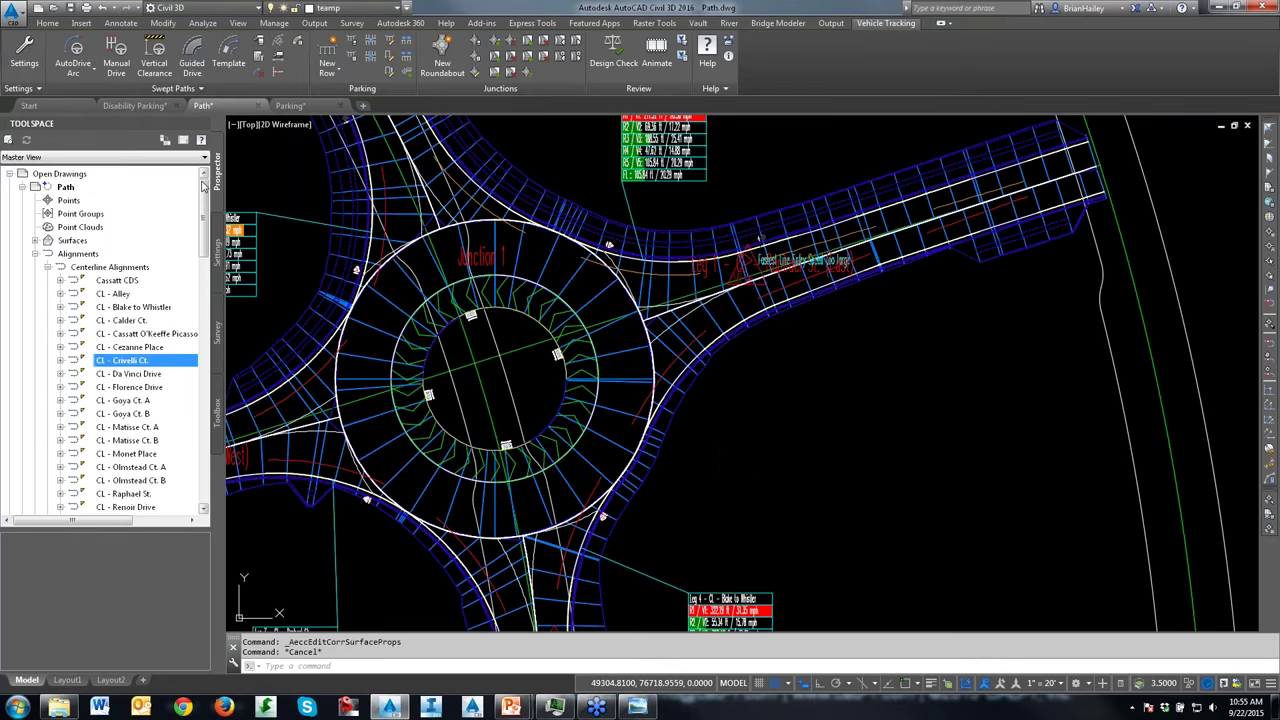
pyautogui.click(35, 254)
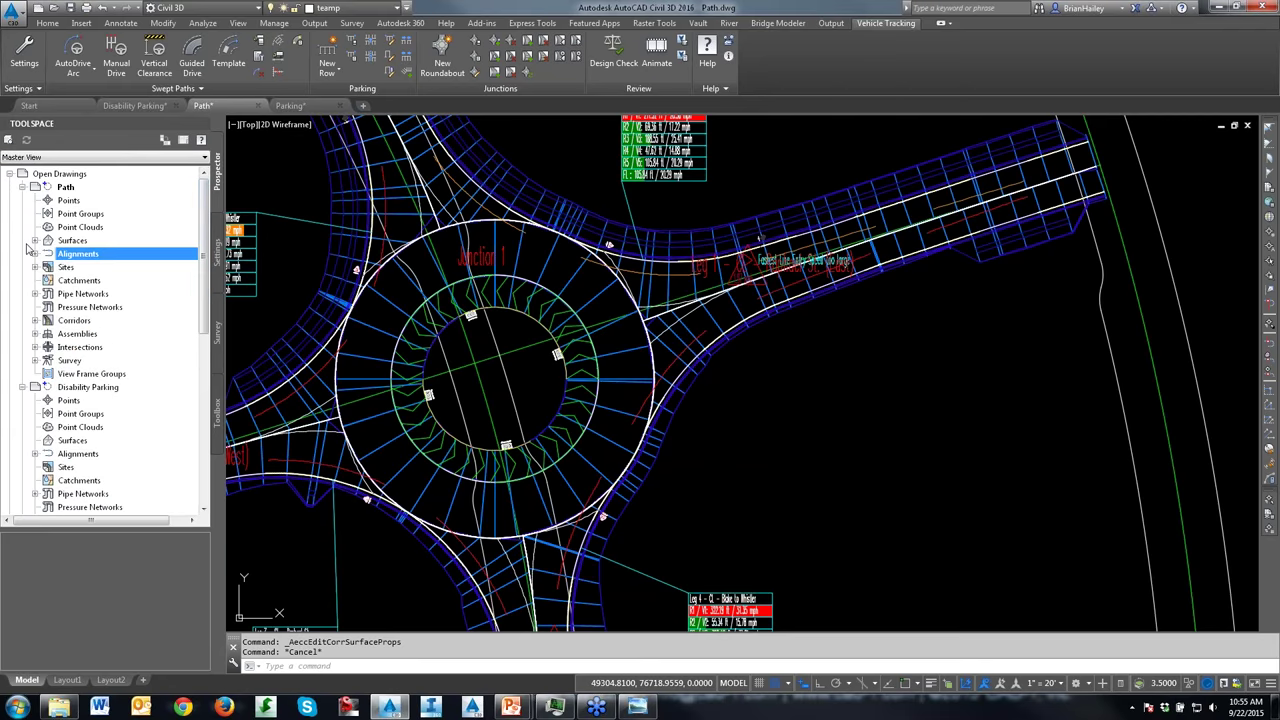
pyautogui.click(22, 187)
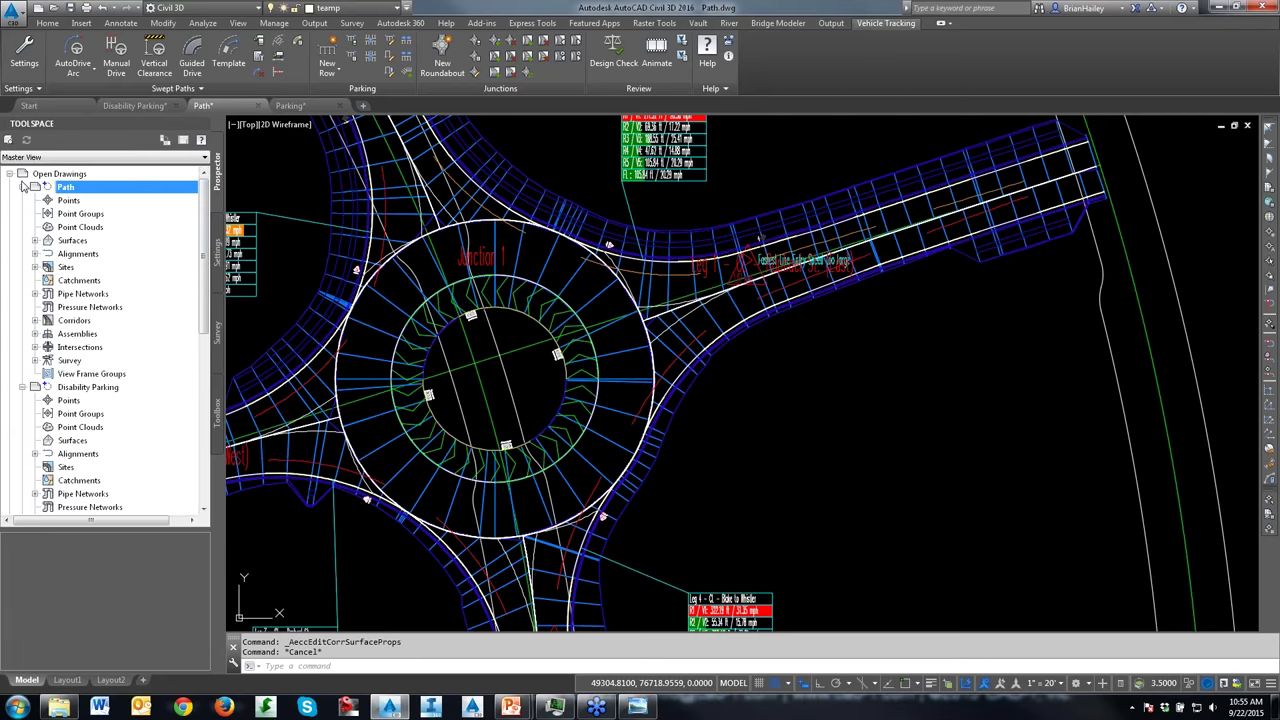
pyautogui.click(34, 321)
pyautogui.click(35, 241)
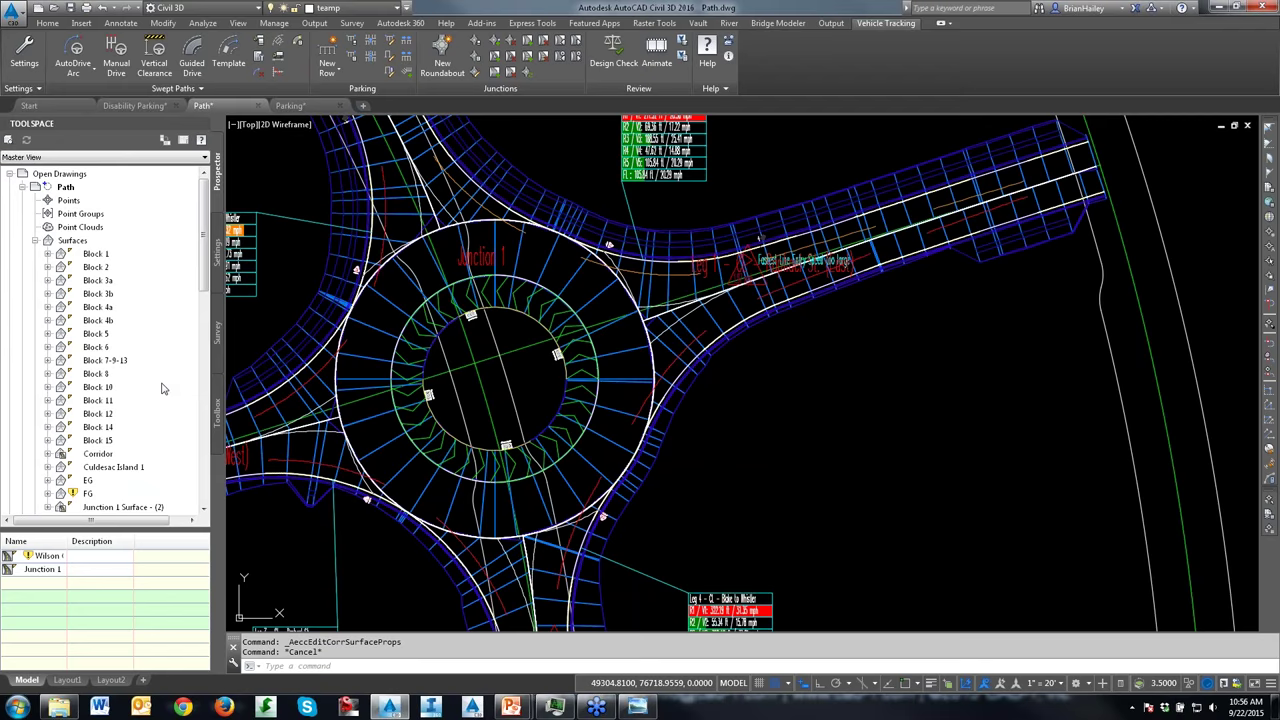
pyautogui.click(122, 455)
pyautogui.scroll(-1, 142, 453)
pyautogui.click(130, 468)
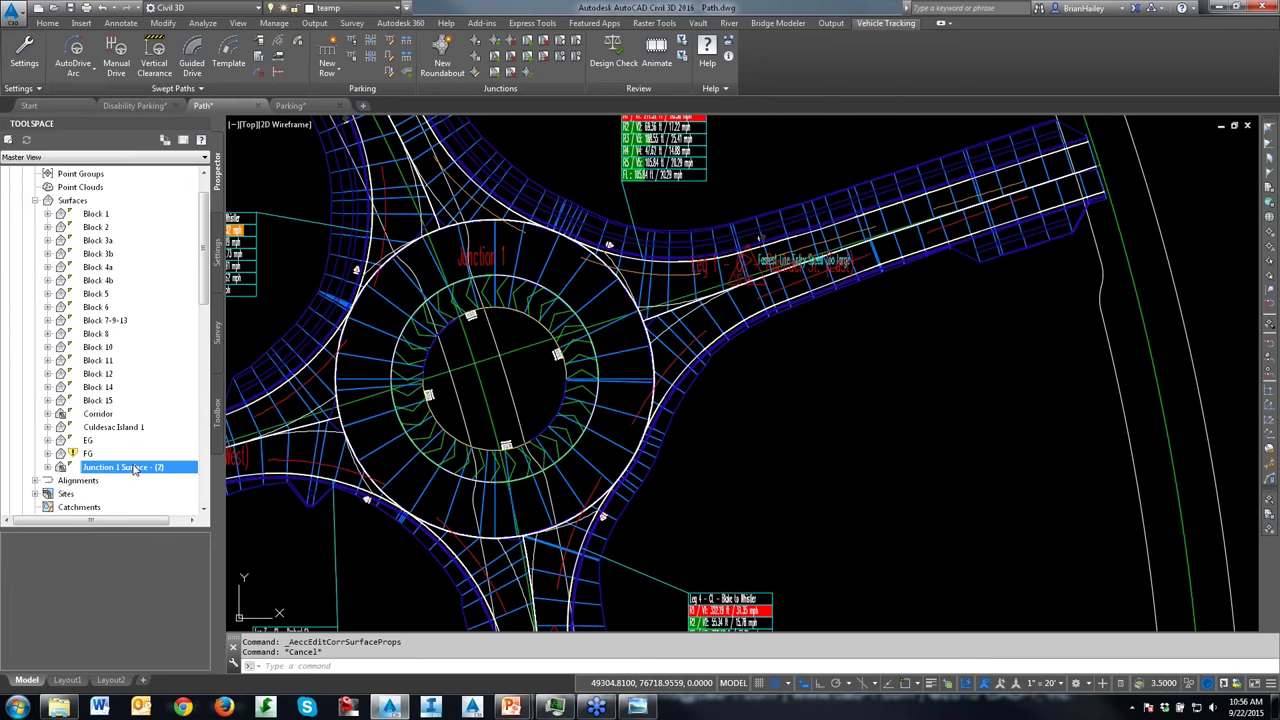
pyautogui.rightClick(136, 468)
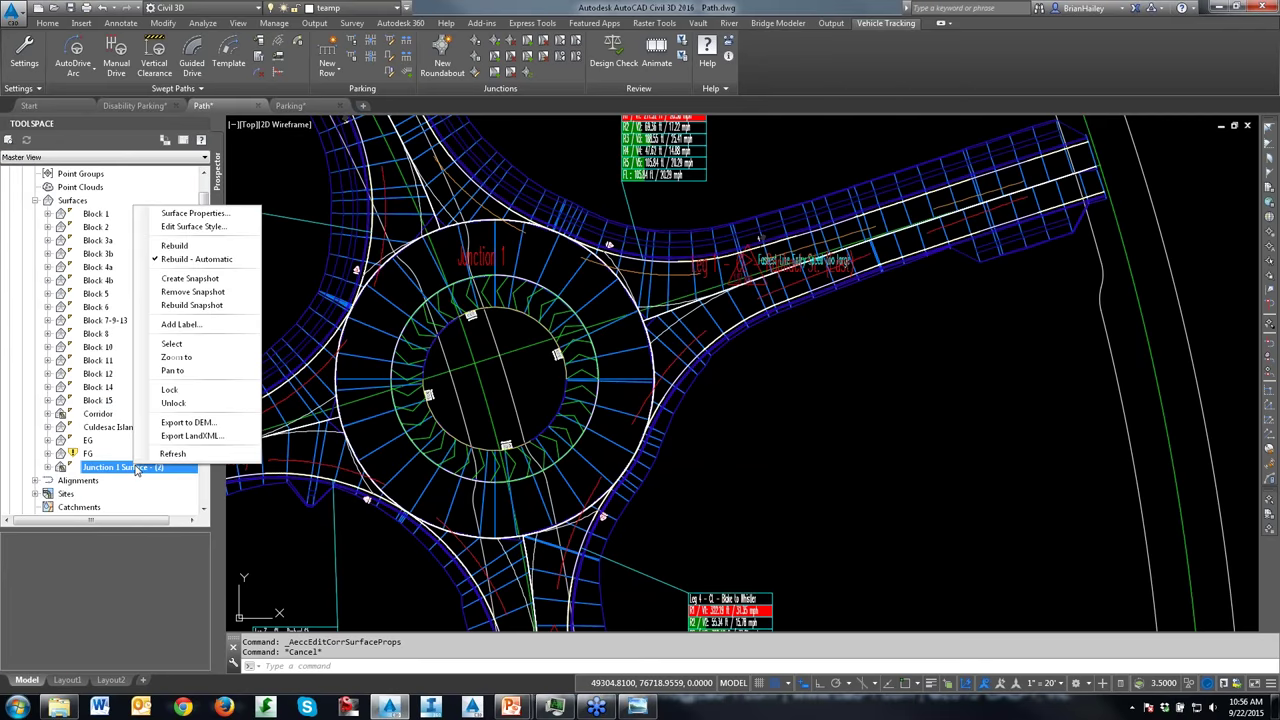
pyautogui.click(210, 348)
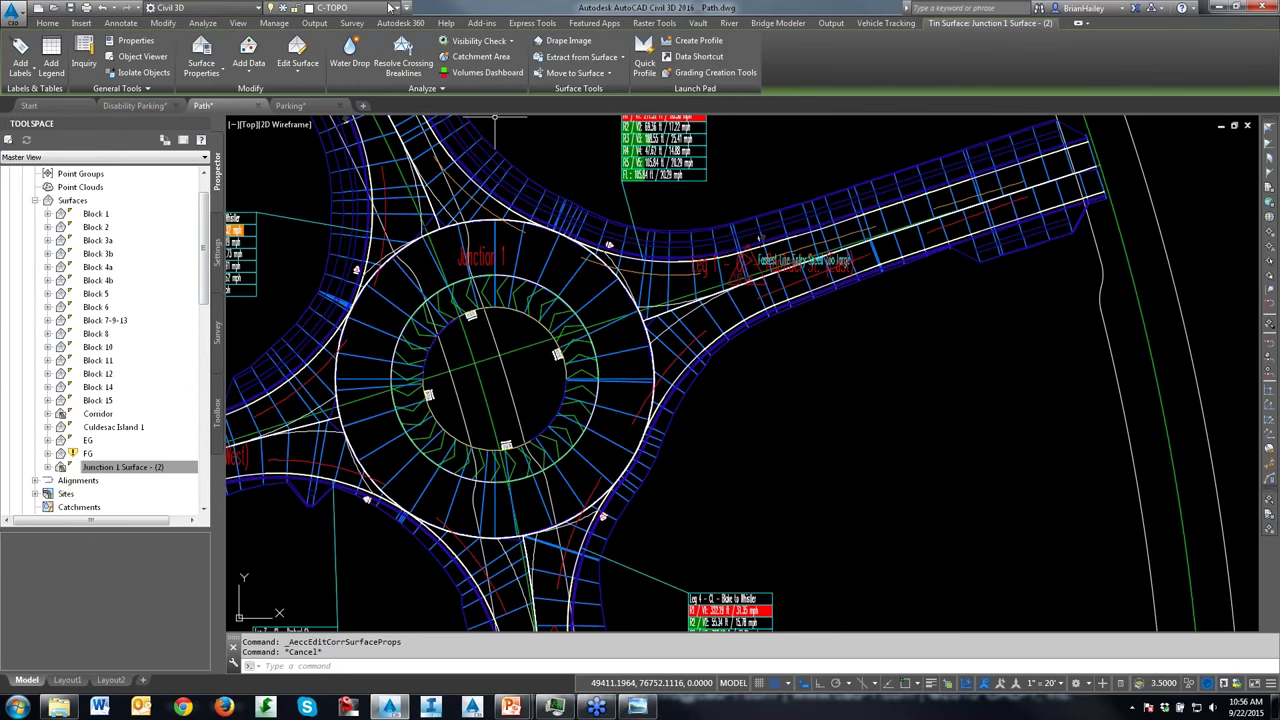
pyautogui.click(391, 8)
pyautogui.click(389, 42)
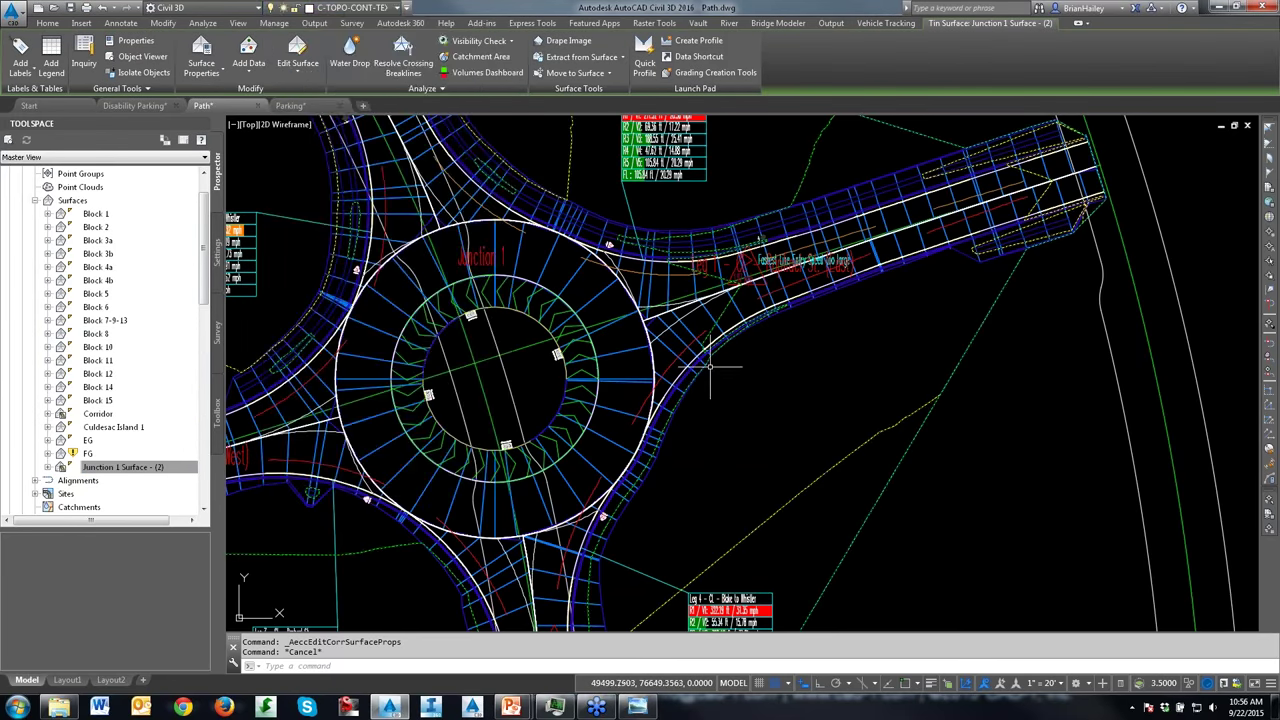
# Step: Inspect the Junction 1 surface in the Object Viewer, orbiting around the roundabout legs and side slopes, and close the viewer
pyautogui.rightClick(795, 472)
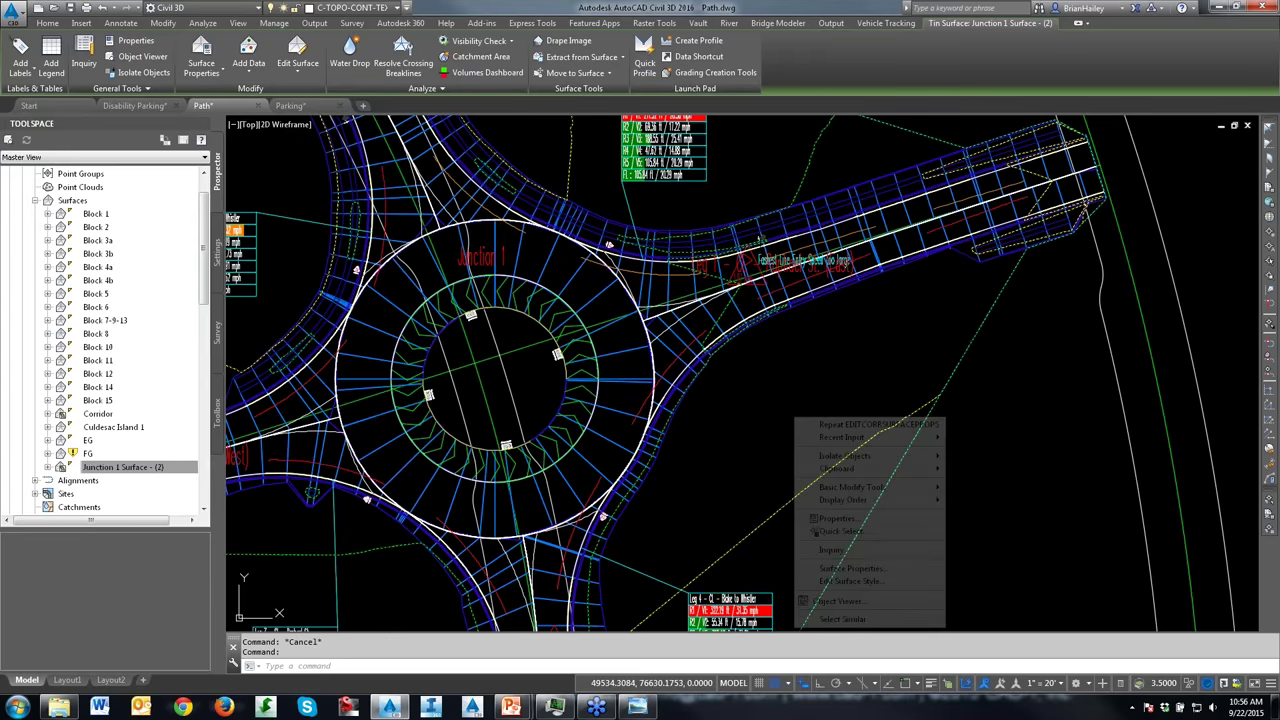
pyautogui.click(904, 600)
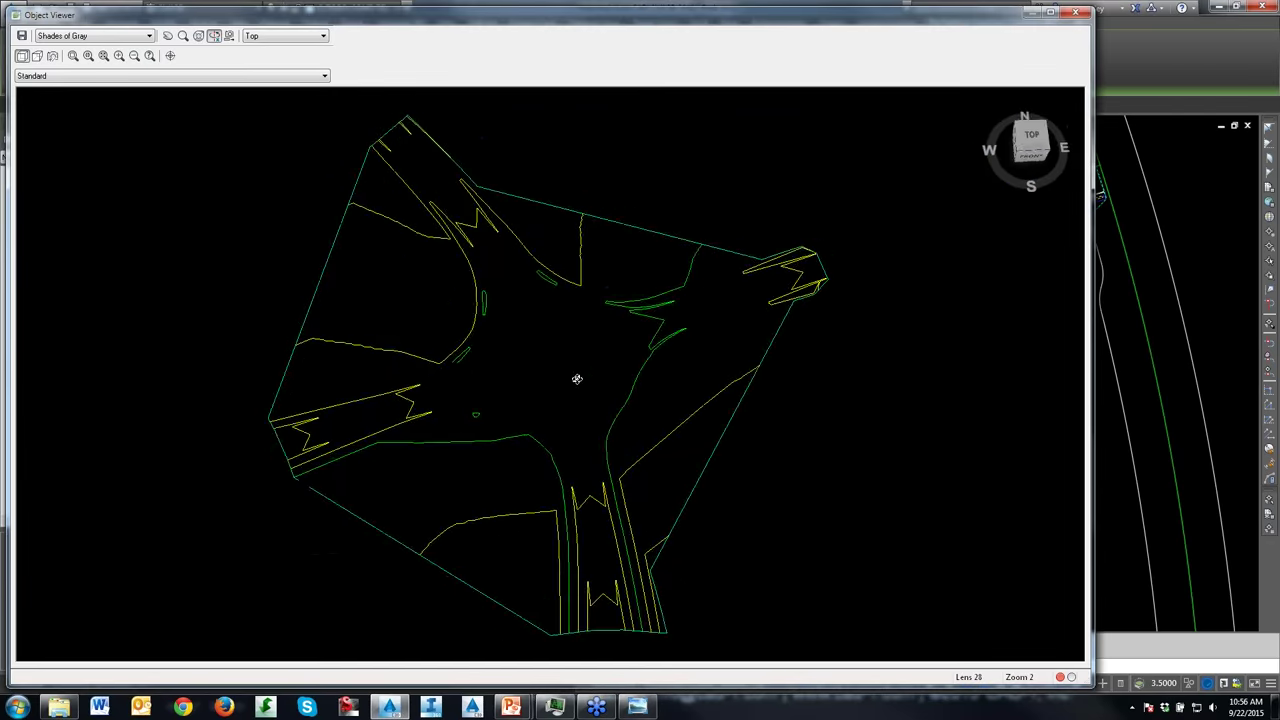
pyautogui.moveTo(577, 379)
pyautogui.mouseDown()
pyautogui.moveTo(631, 449)
pyautogui.moveTo(514, 429)
pyautogui.moveTo(657, 434)
pyautogui.moveTo(531, 351)
pyautogui.moveTo(497, 351)
pyautogui.moveTo(480, 437)
pyautogui.moveTo(531, 466)
pyautogui.mouseUp()
pyautogui.scroll(10, 557, 373)
pyautogui.scroll(-3, 490, 362)
pyautogui.scroll(3, 439, 490)
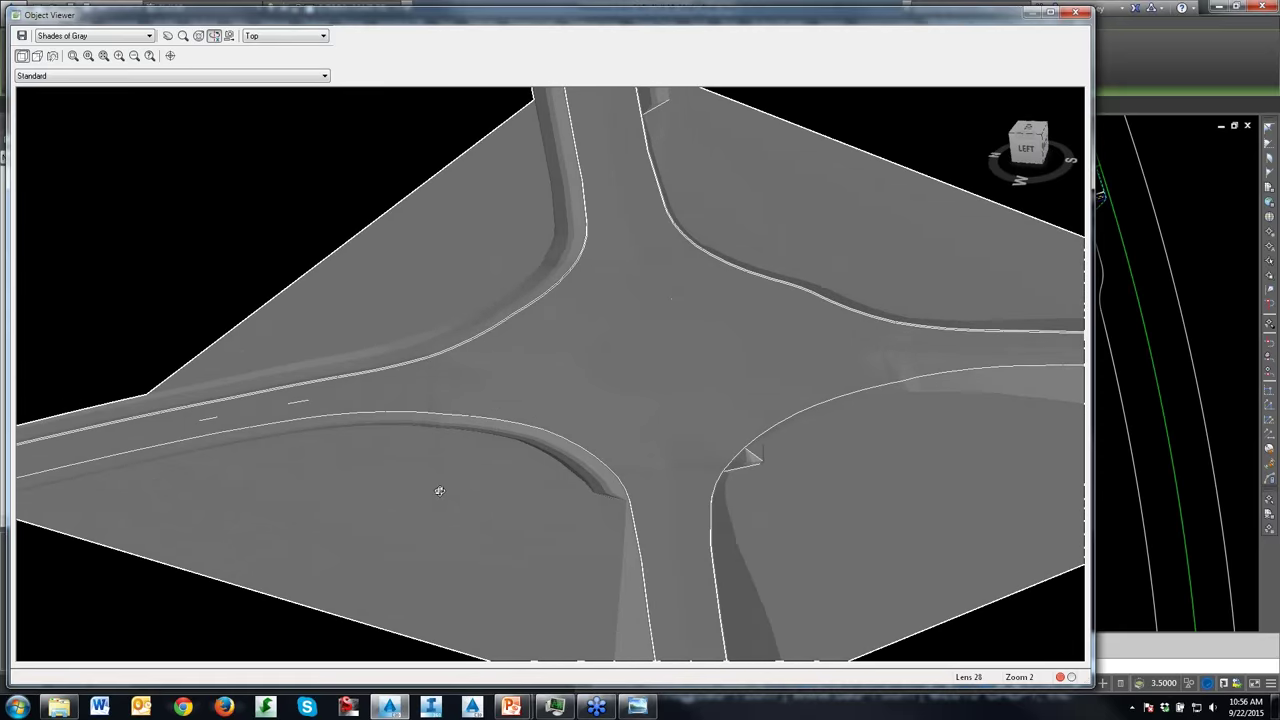
pyautogui.moveTo(439, 490); pyautogui.dragTo(545, 525)
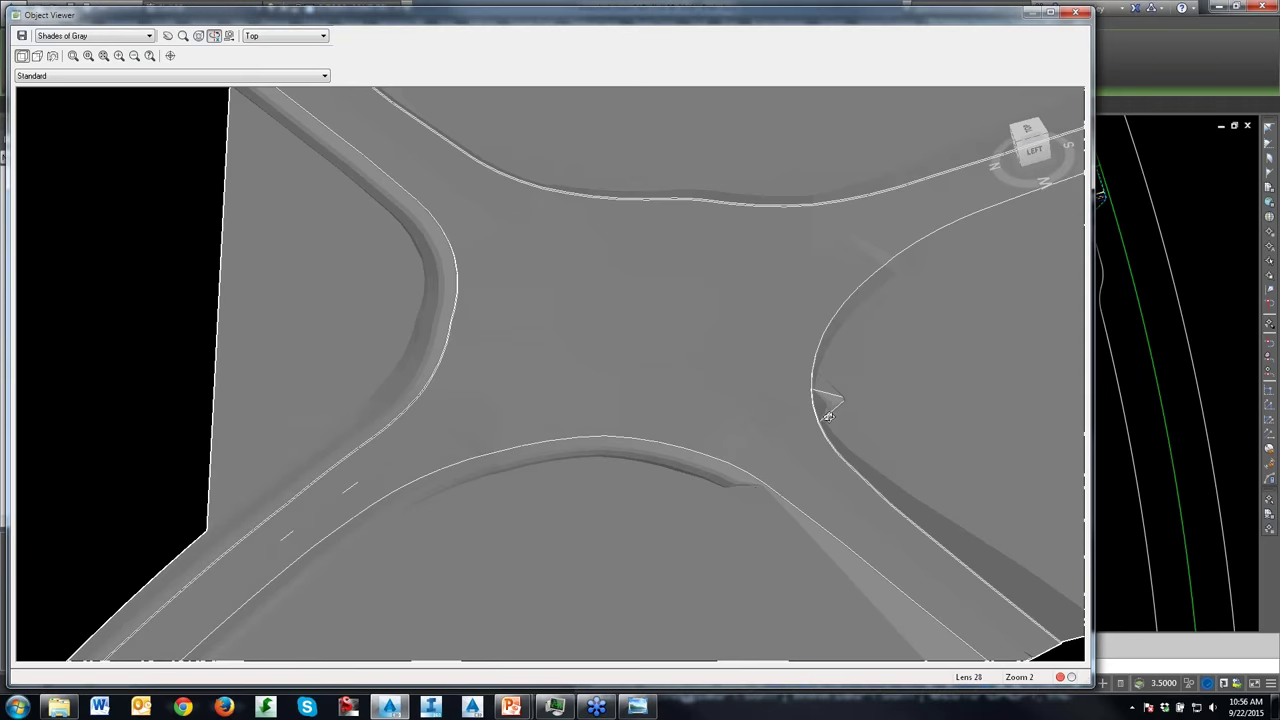
pyautogui.scroll(-4, 694, 513)
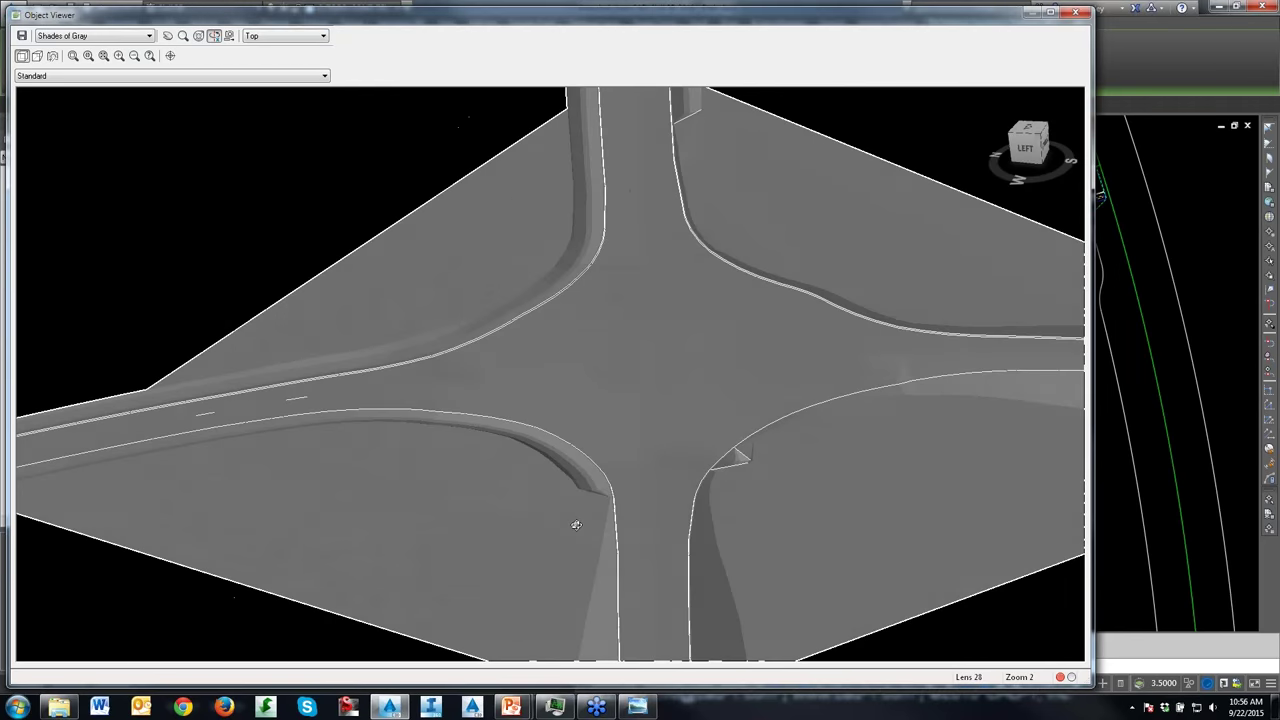
pyautogui.scroll(4, 580, 529)
pyautogui.moveTo(701, 525); pyautogui.dragTo(757, 388)
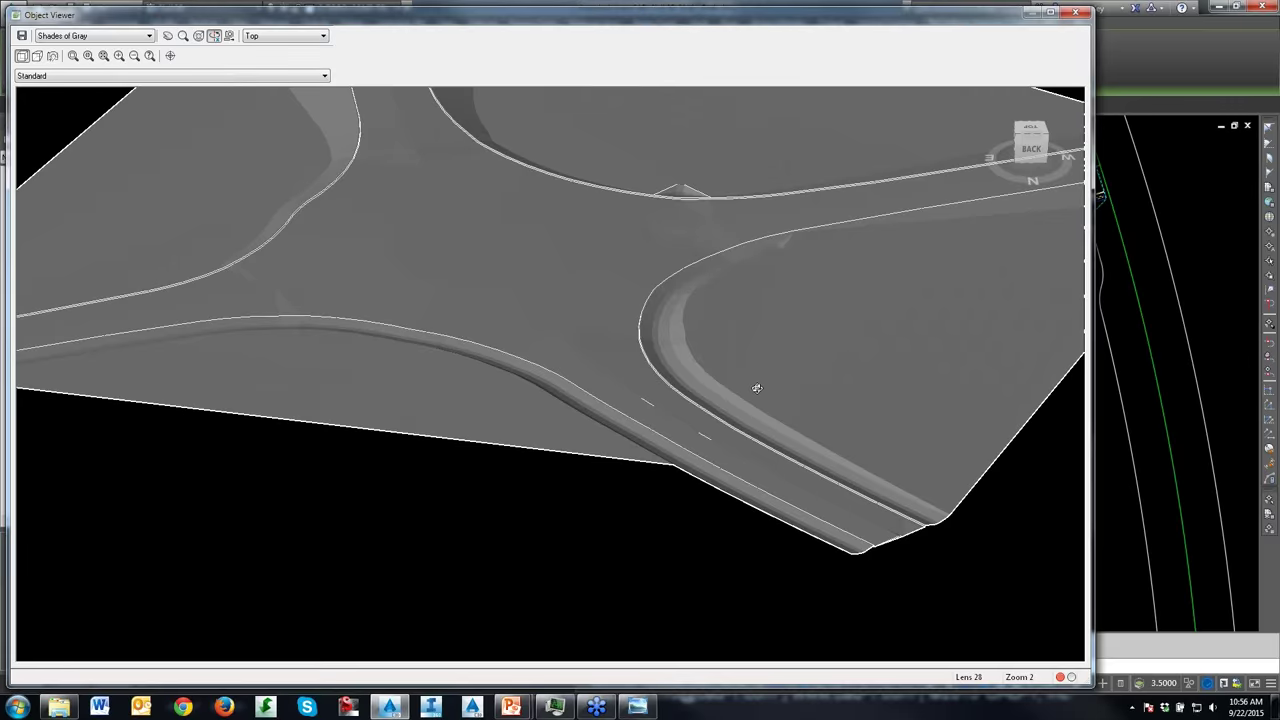
pyautogui.press('Escape')
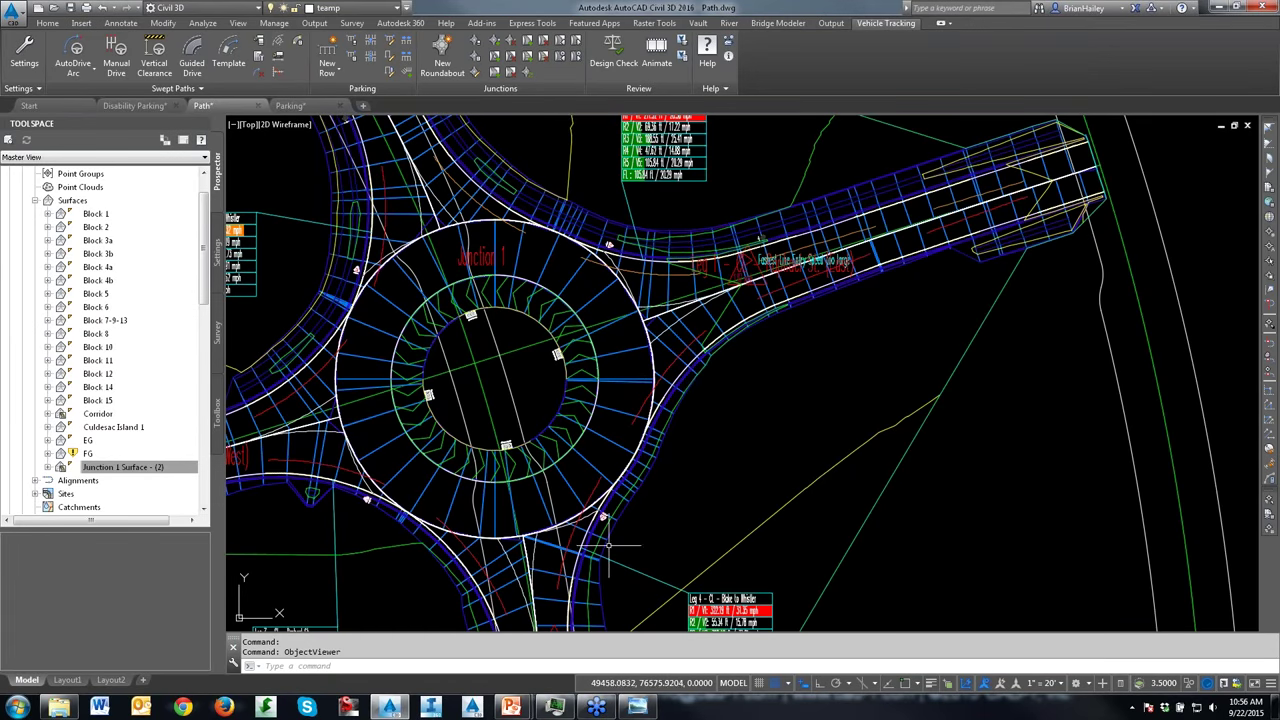
# Step: Examine the yield sign at the roundabout entry and the chevron sign on the central island
pyautogui.scroll(6, 633, 535)
pyautogui.scroll(4, 620, 468)
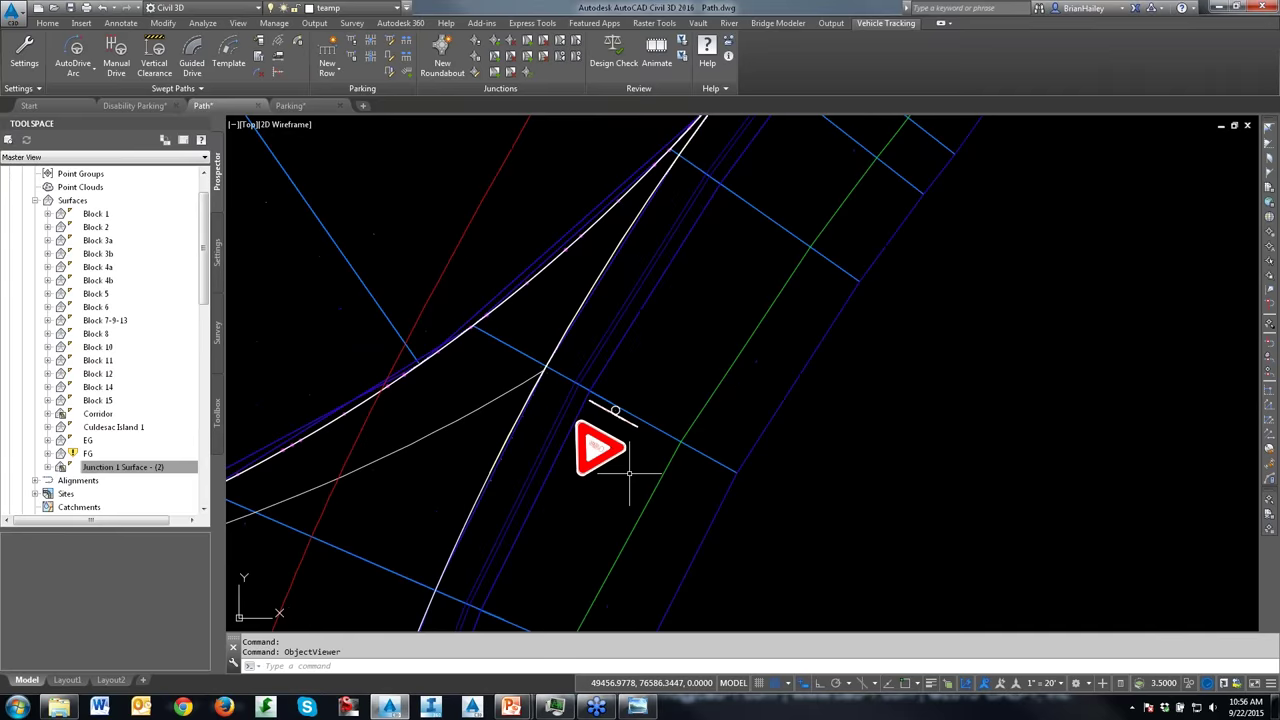
pyautogui.scroll(-4, 700, 440)
pyautogui.scroll(-4, 723, 428)
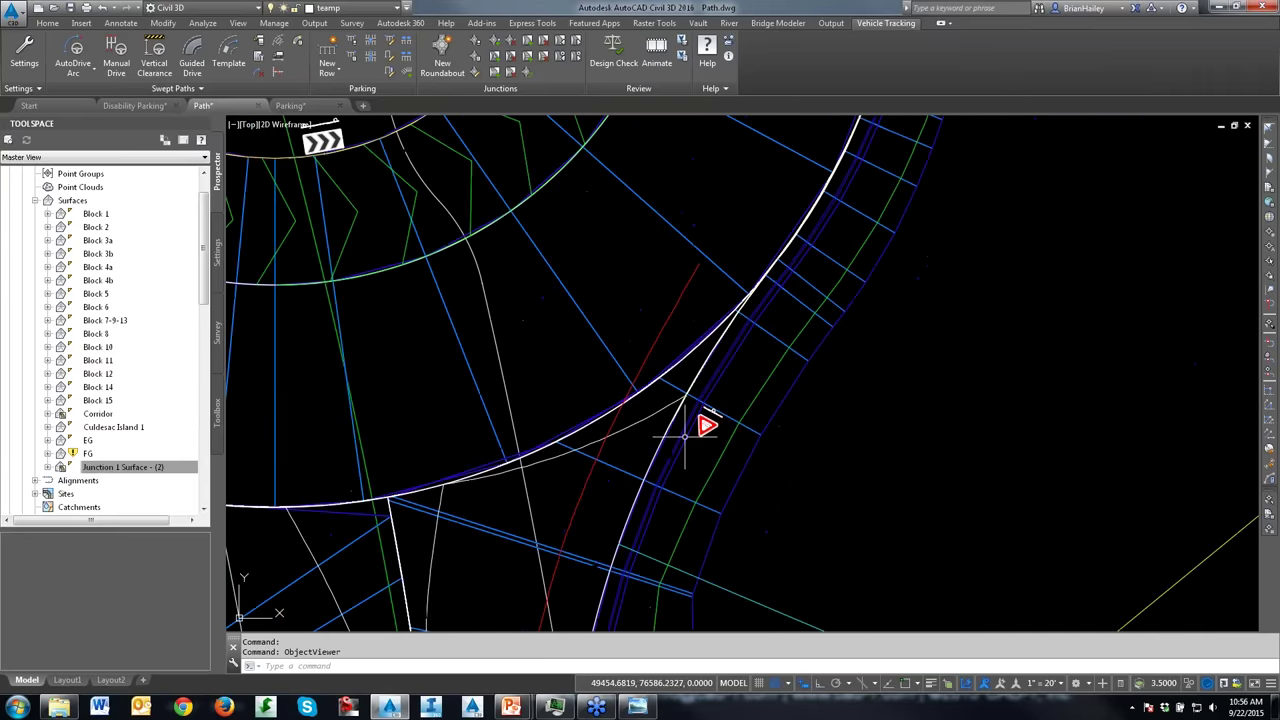
pyautogui.moveTo(378, 152); pyautogui.dragTo(500, 282, button='middle')
pyautogui.scroll(3, 449, 229)
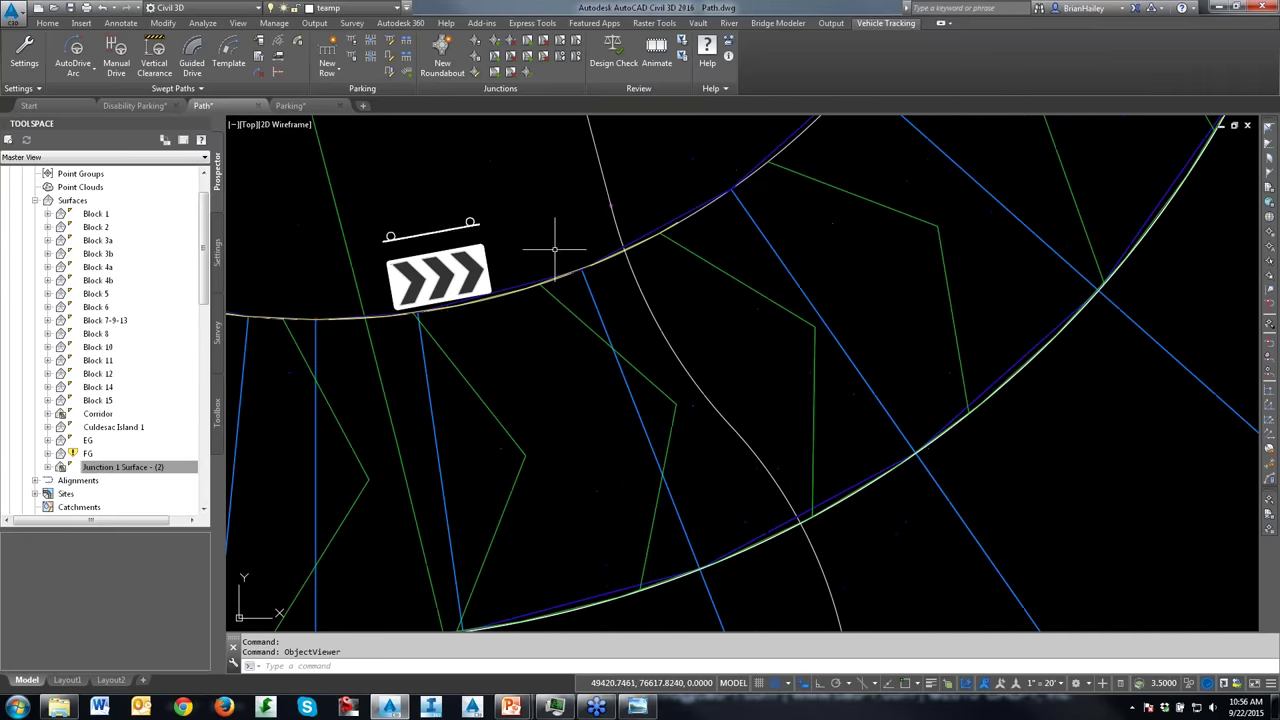
pyautogui.scroll(-8, 563, 251)
pyautogui.scroll(1, 465, 418)
pyautogui.press('Escape')
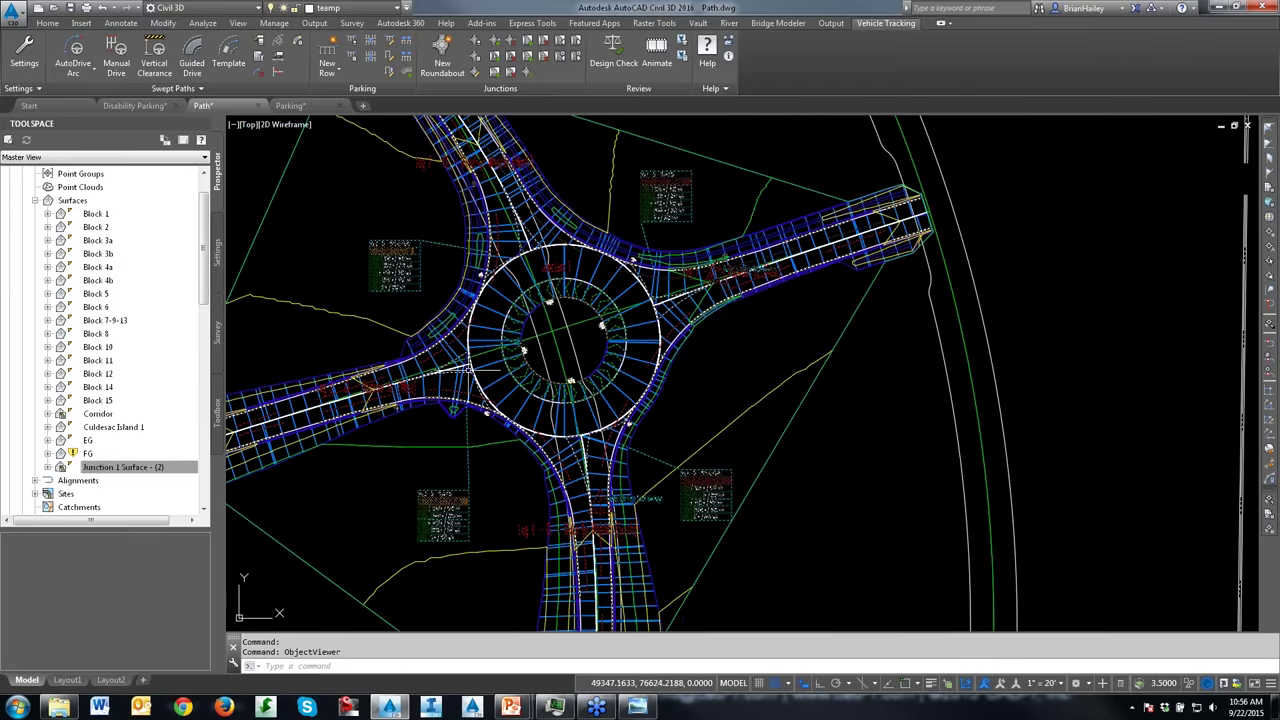
# Step: Regenerate the drawing display and examine the radius and speed table for Leg 4
pyautogui.scroll(8, 720, 505)
pyautogui.moveTo(775, 560); pyautogui.dragTo(702, 454, button='middle')
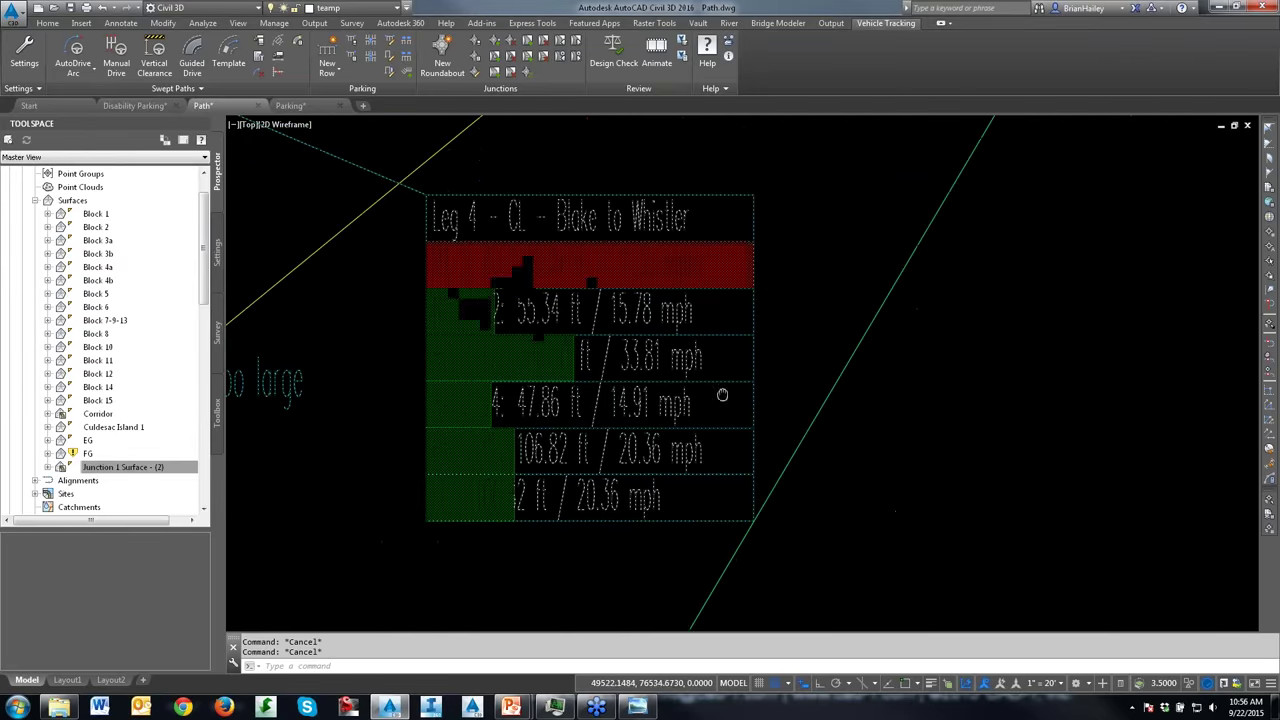
pyautogui.press('Escape')
pyautogui.write('re')
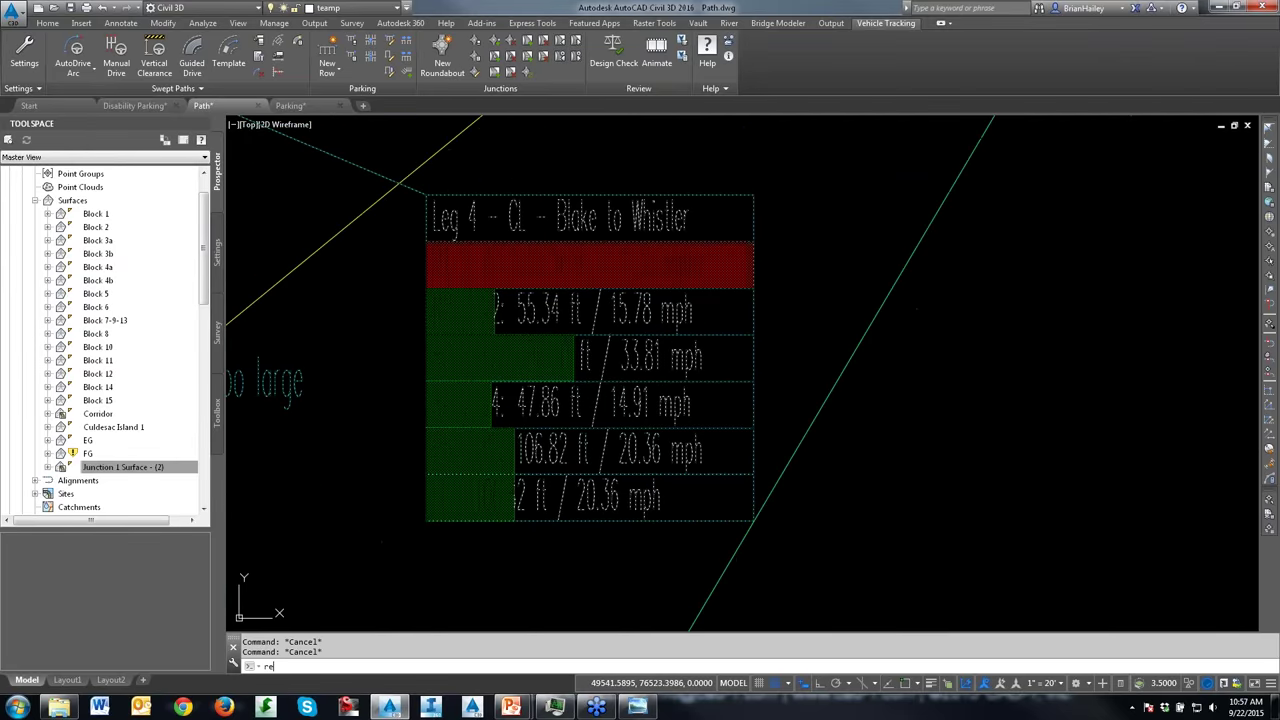
pyautogui.press('Return')
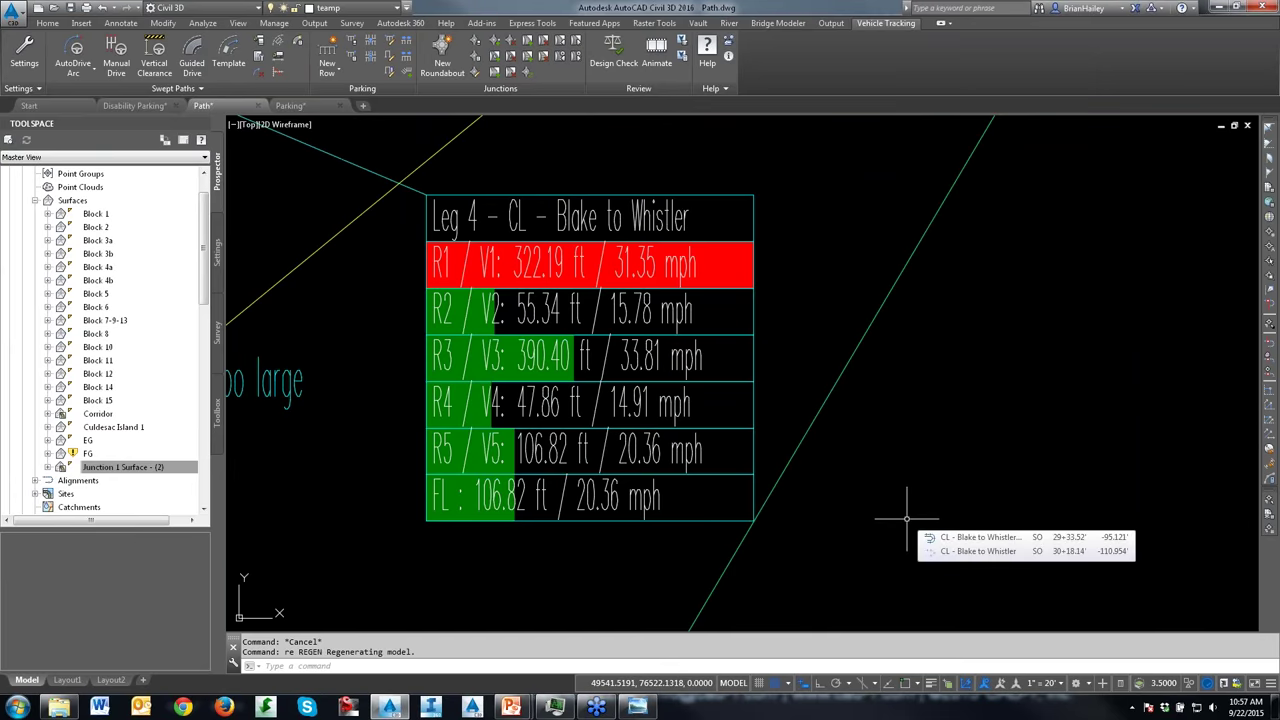
pyautogui.moveTo(847, 282)
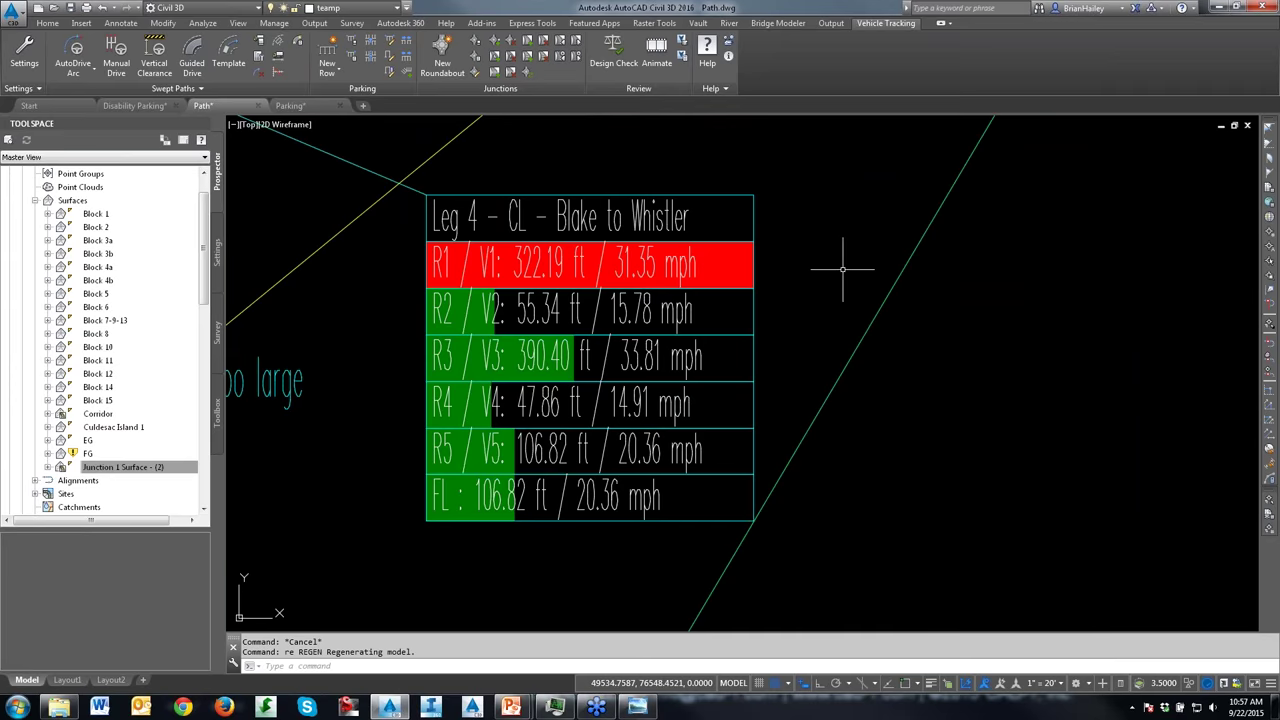
pyautogui.moveTo(854, 261)
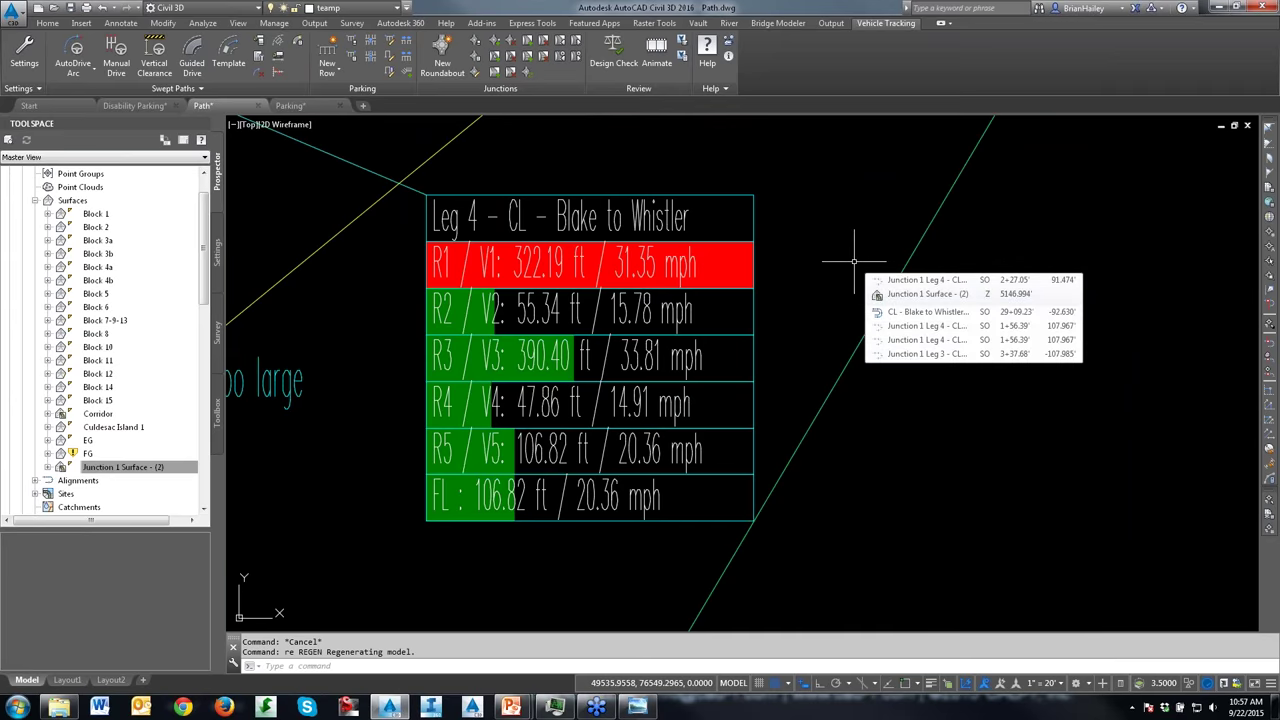
# Step: Review the whole roundabout within the road network and its west leg up close, and switch to the PowerPoint slide show
pyautogui.scroll(-3, 862, 385)
pyautogui.scroll(-3, 577, 197)
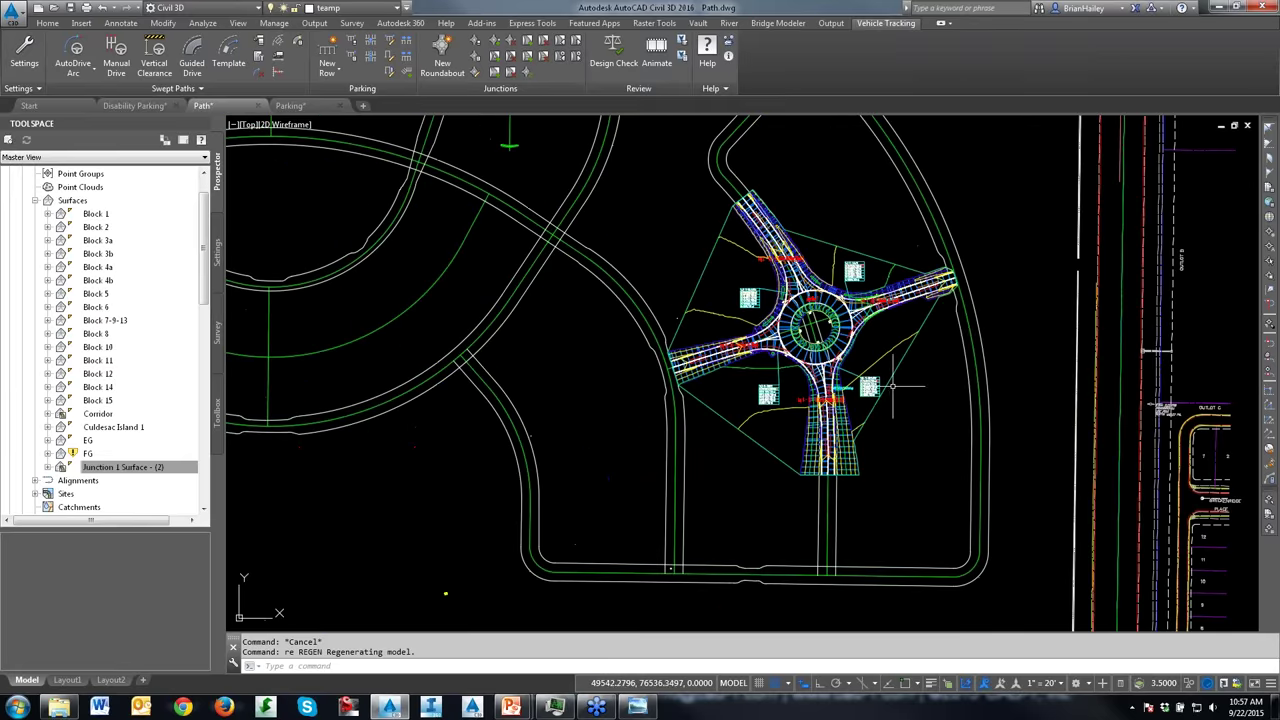
pyautogui.moveTo(676, 216); pyautogui.dragTo(612, 248, button='middle')
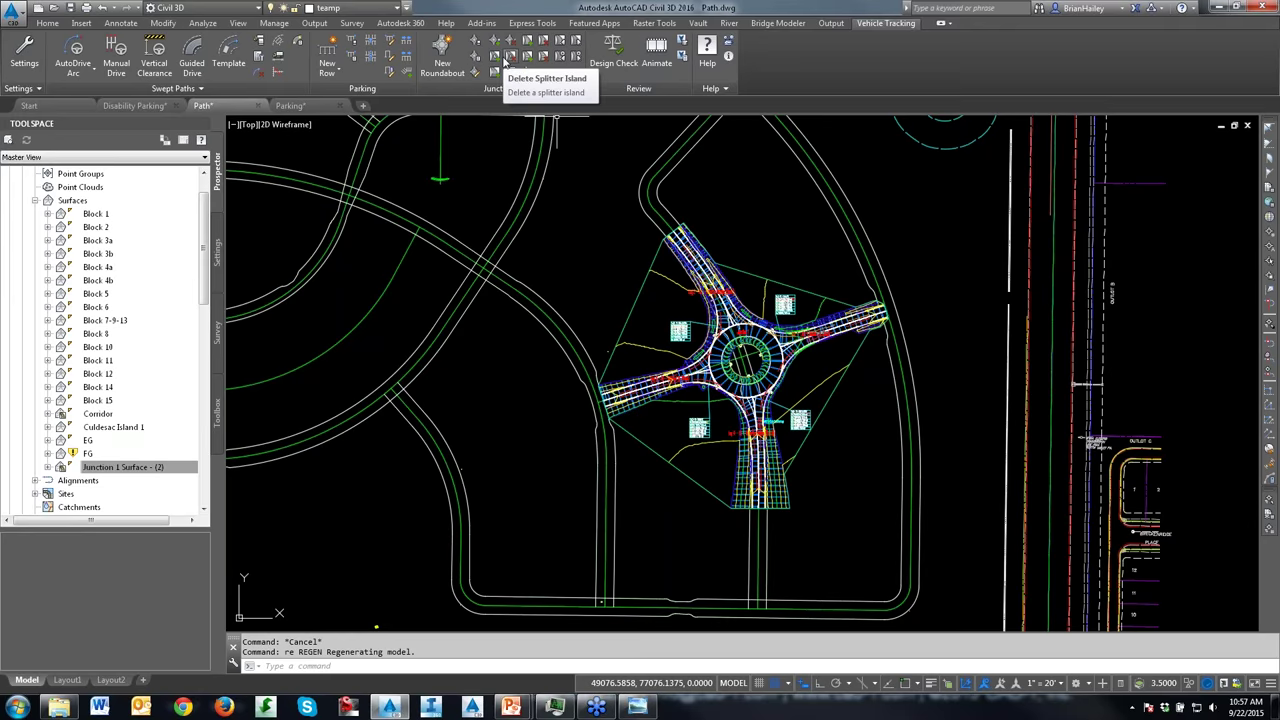
pyautogui.scroll(6, 710, 372)
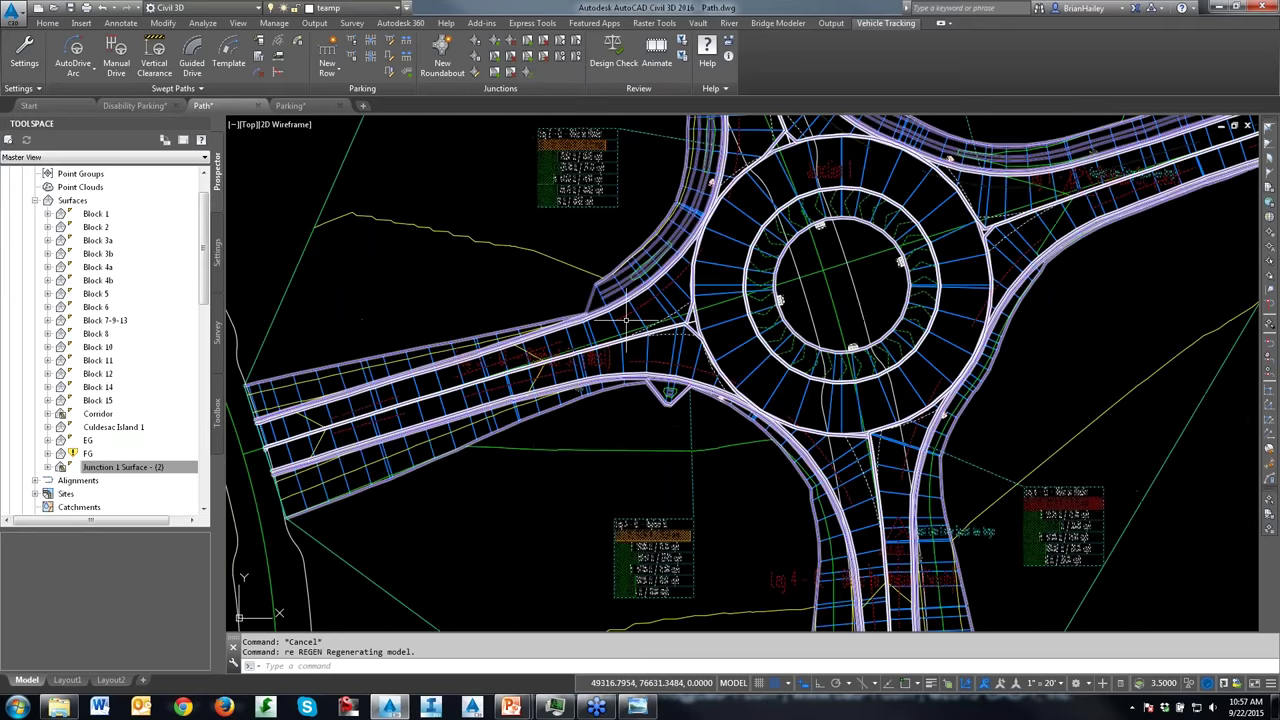
pyautogui.scroll(4, 626, 320)
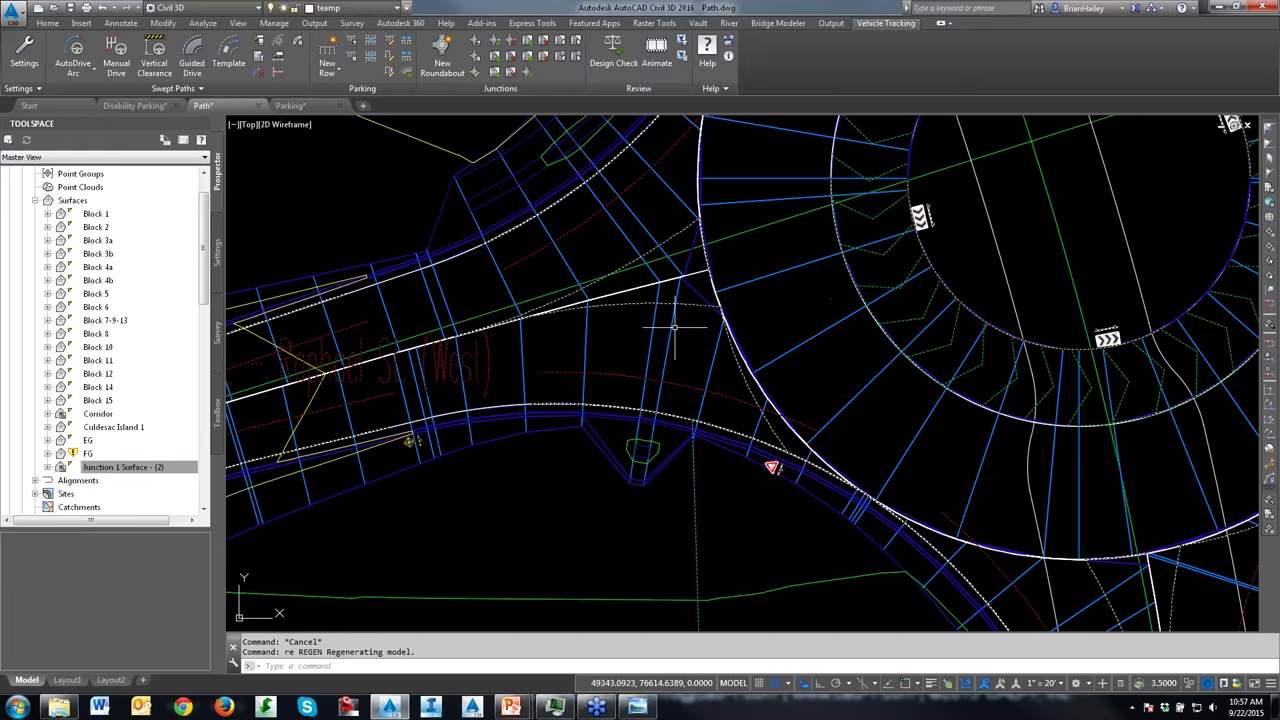
pyautogui.scroll(-2, 675, 327)
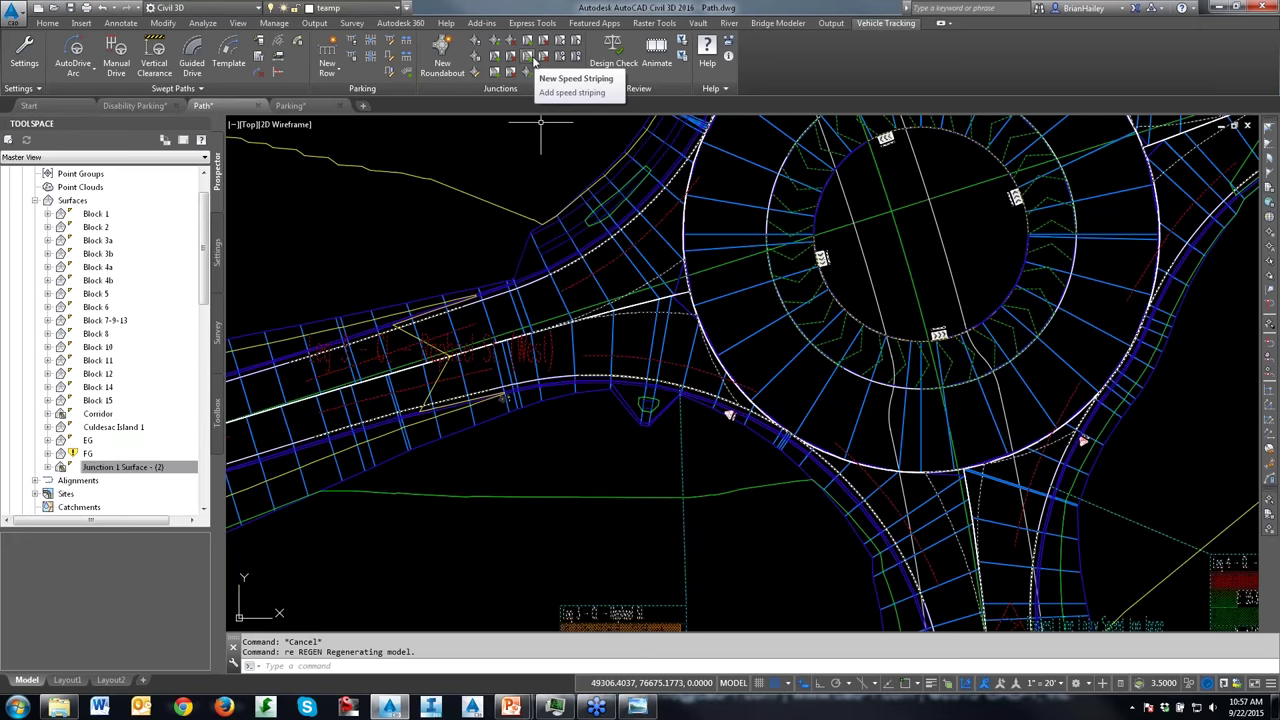
pyautogui.hotkey('alt', 'Tab')
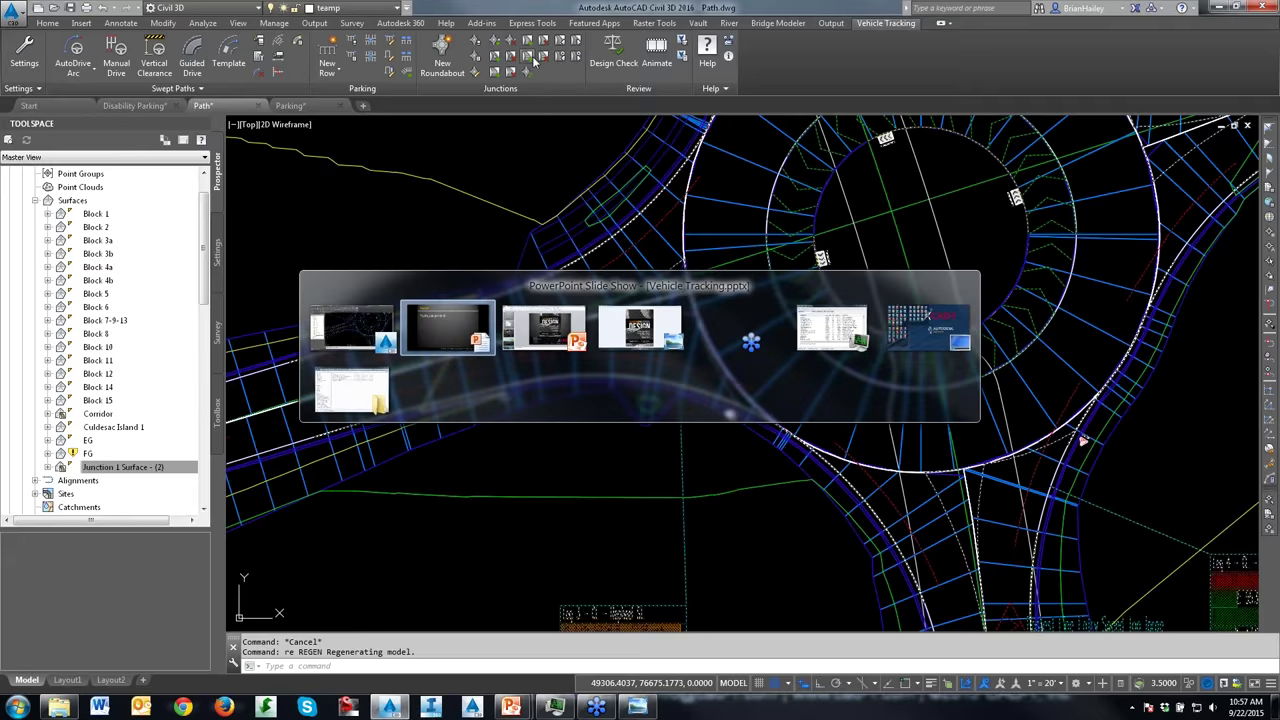
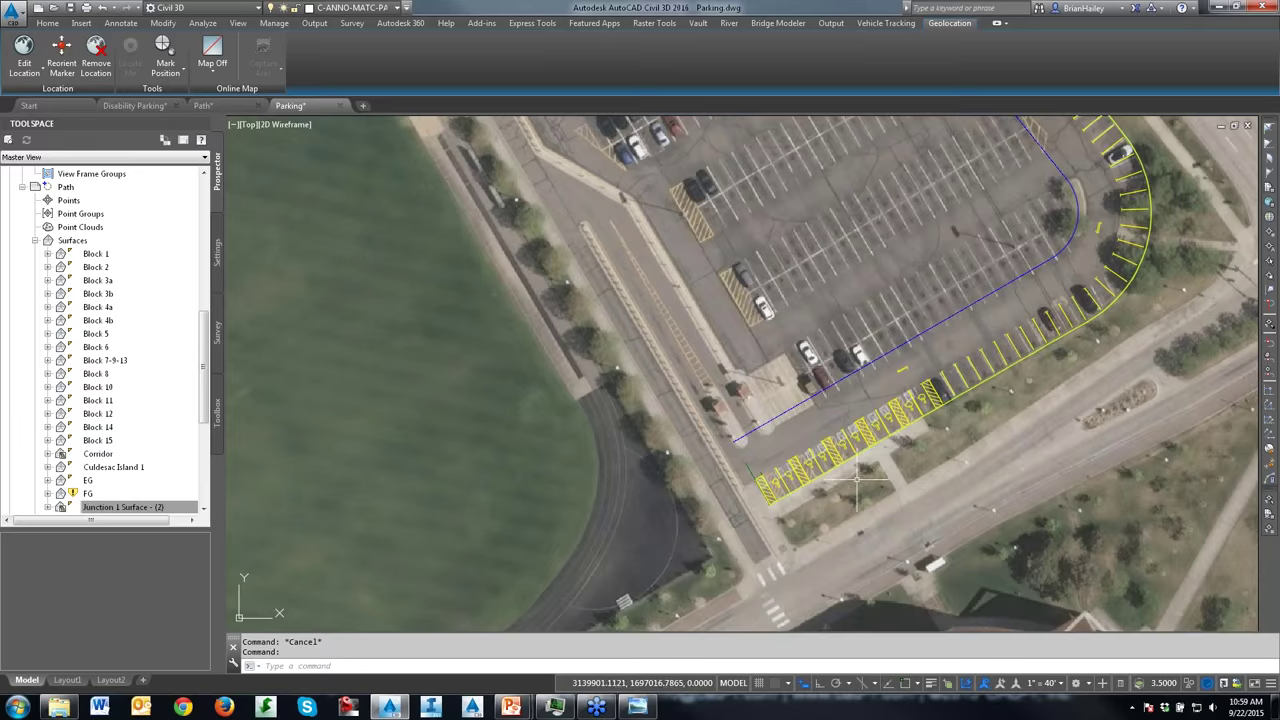
# Step: In the Parking drawing, give the Normal bay style a custom bay width of 8 and apply it to the perimeter row
pyautogui.scroll(3, 828, 370)
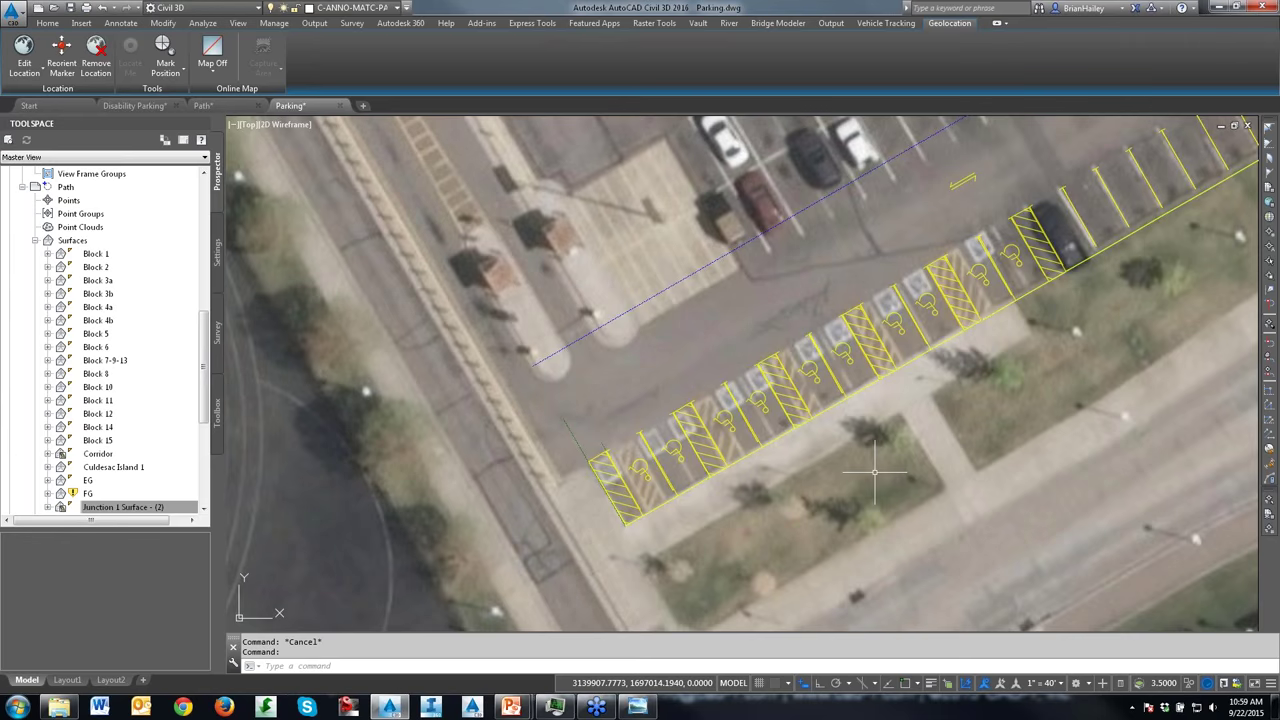
pyautogui.click(862, 24)
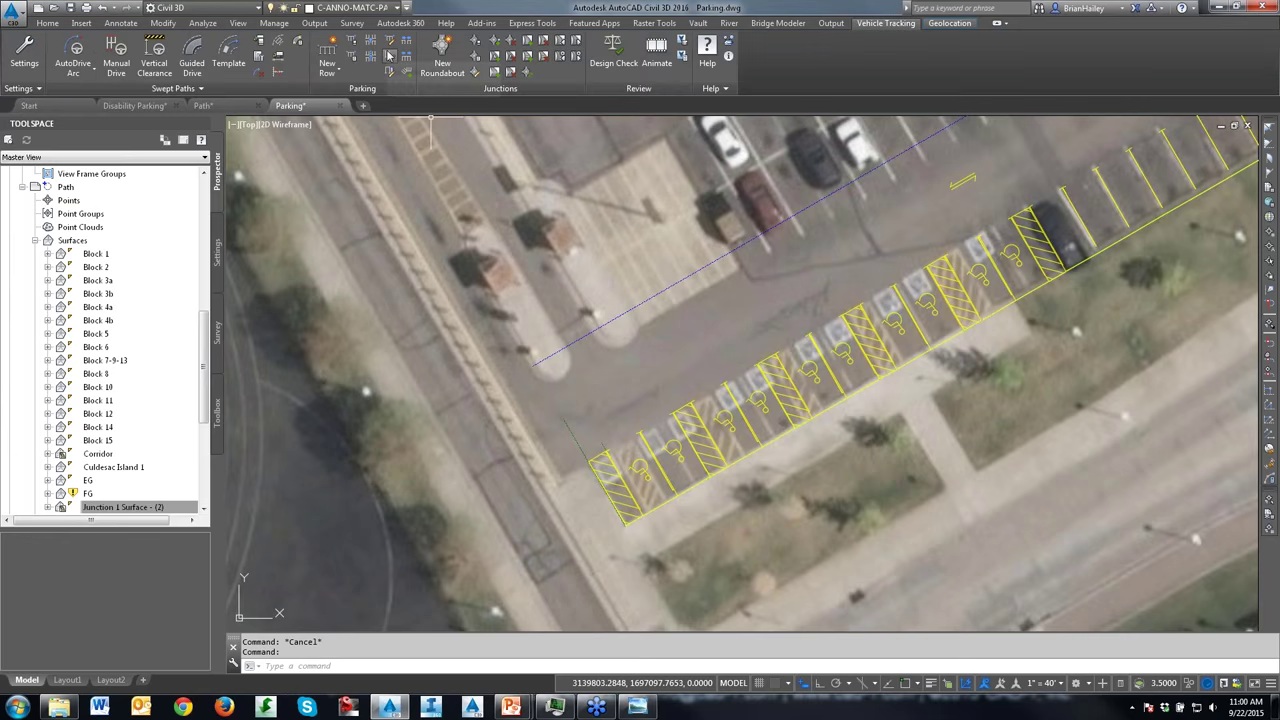
pyautogui.click(388, 55)
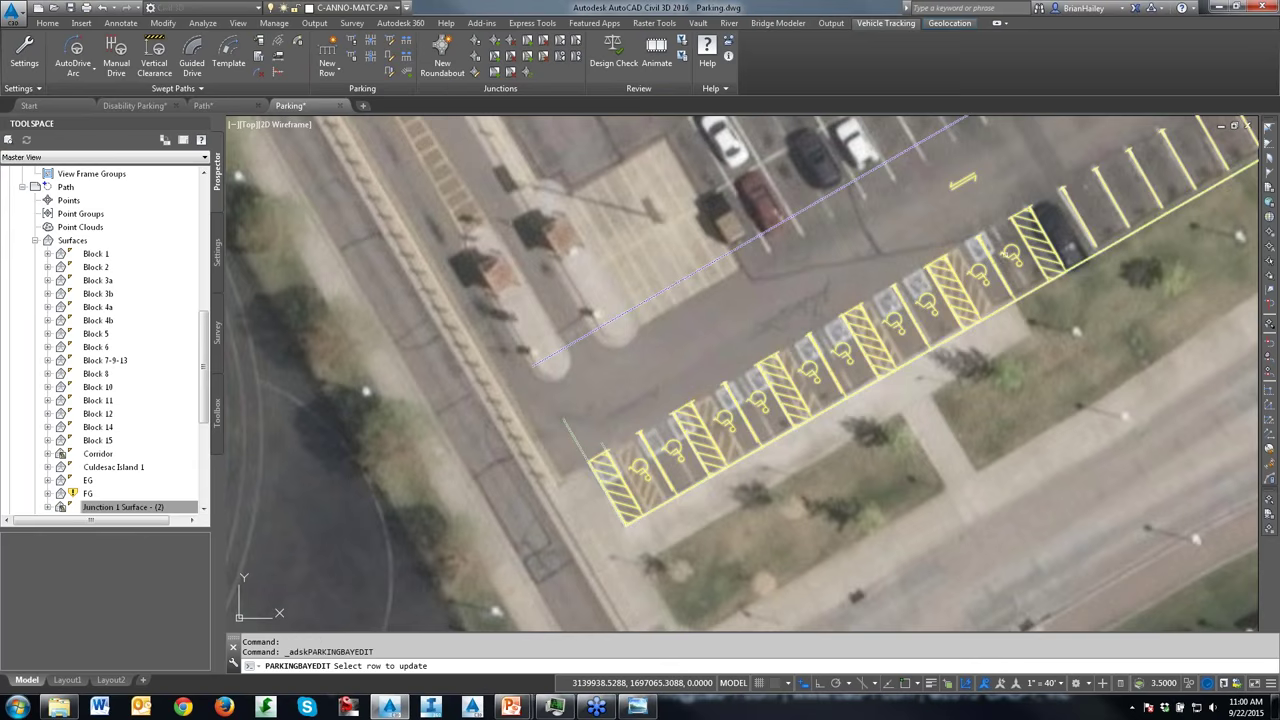
pyautogui.click(1118, 207)
pyautogui.click(1120, 205)
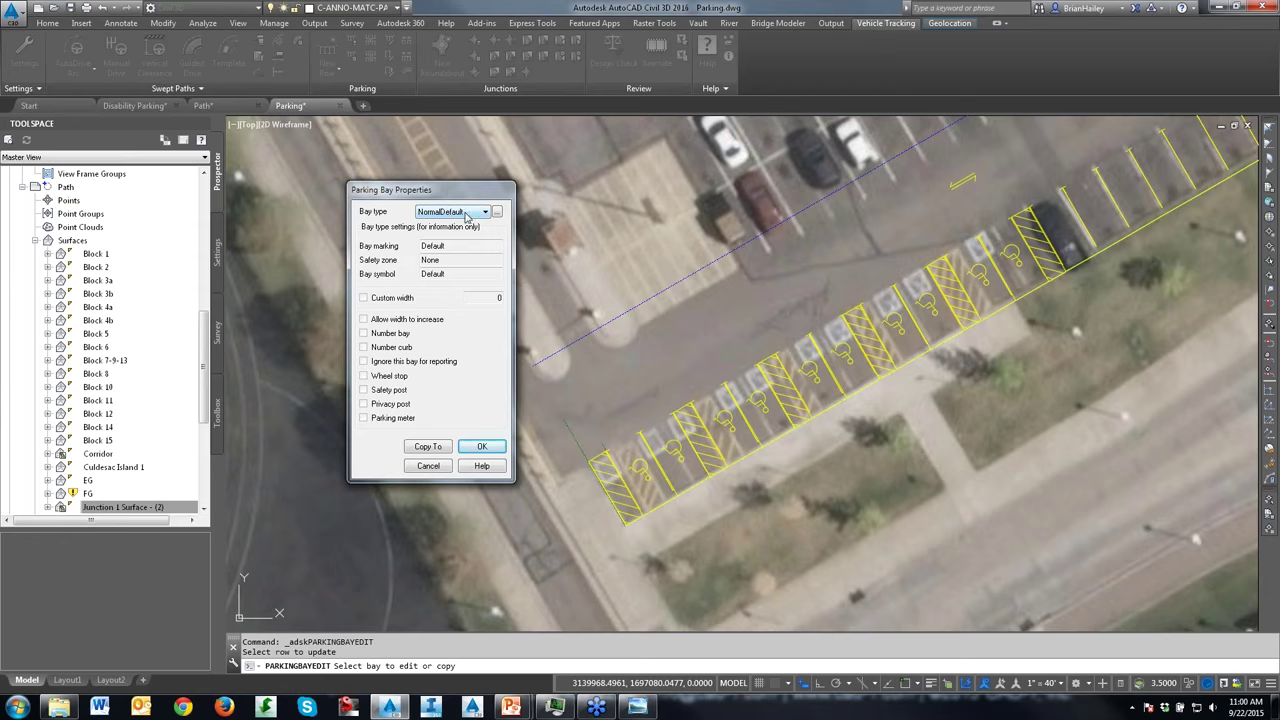
pyautogui.click(497, 213)
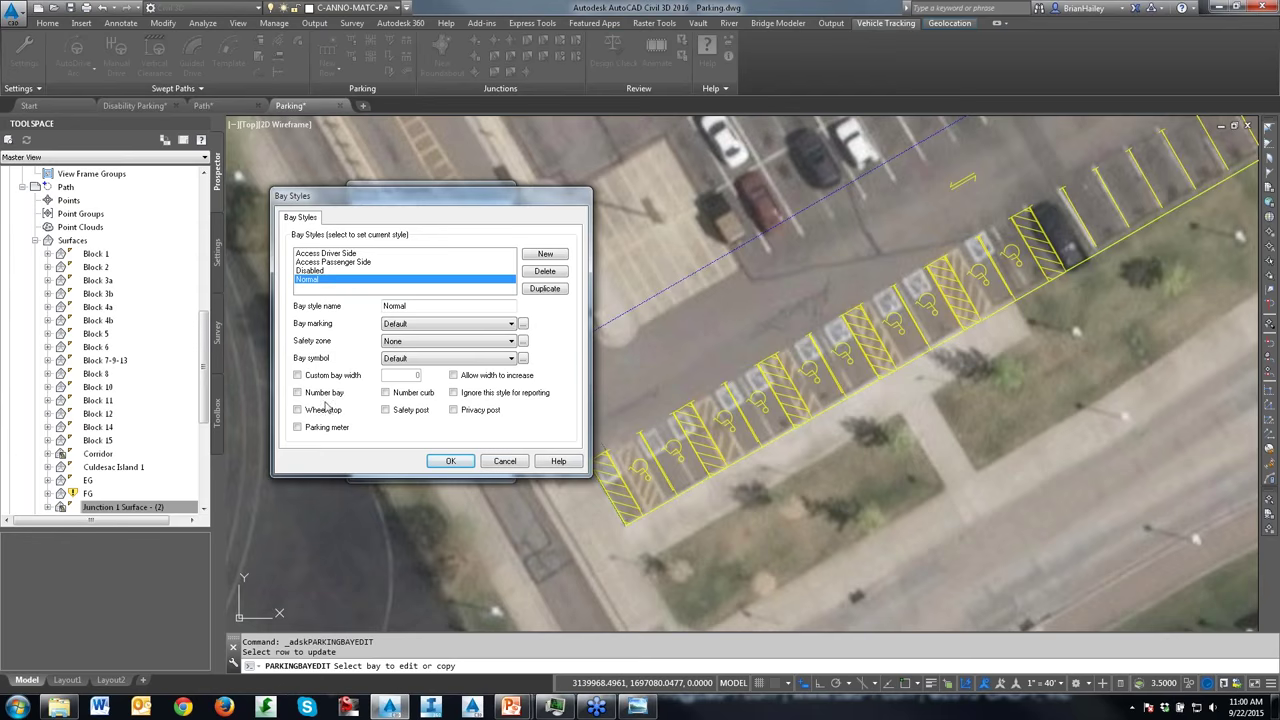
pyautogui.click(297, 376)
pyautogui.click(400, 376)
pyautogui.write('8')
pyautogui.click(451, 461)
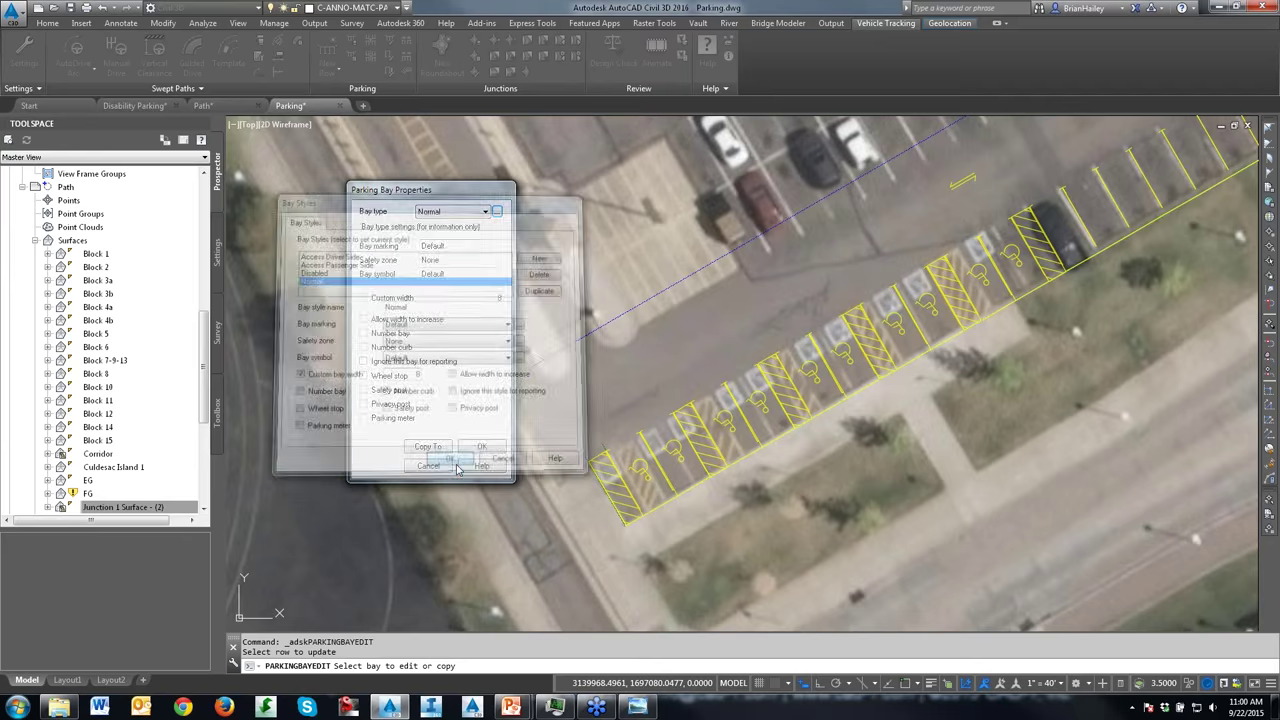
pyautogui.click(482, 446)
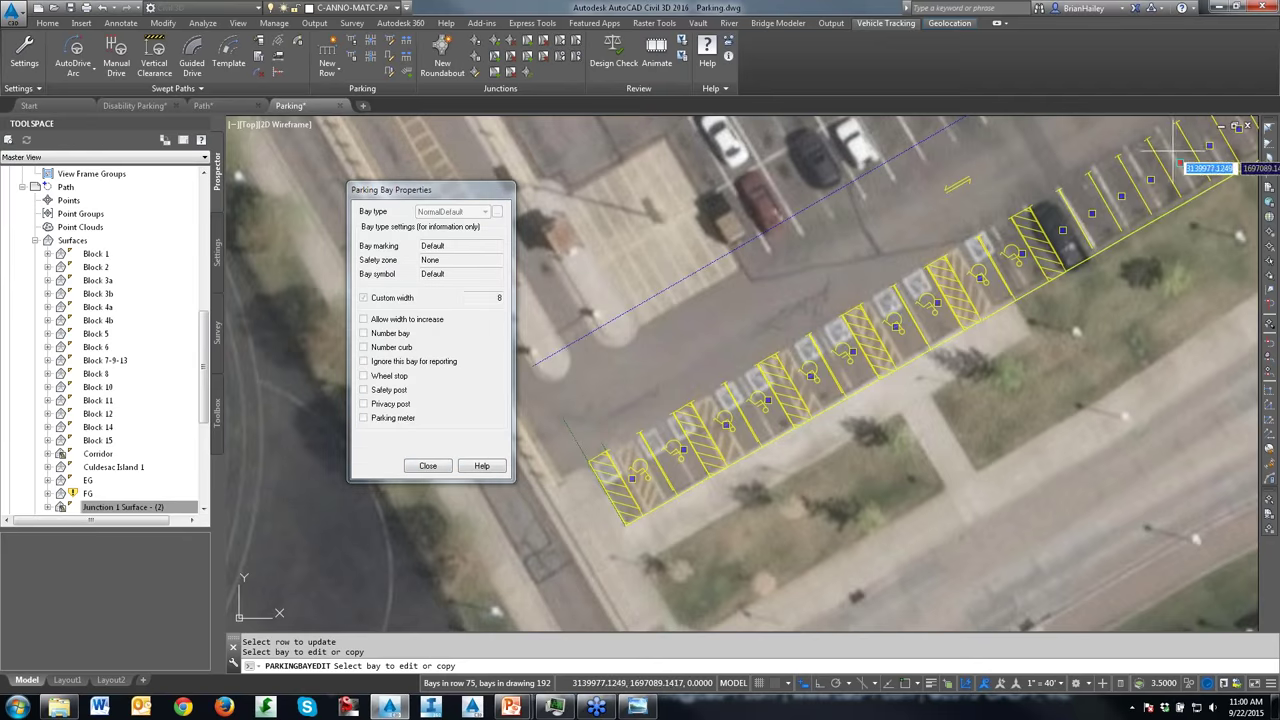
pyautogui.moveTo(1190, 200); pyautogui.dragTo(865, 400, button='middle')
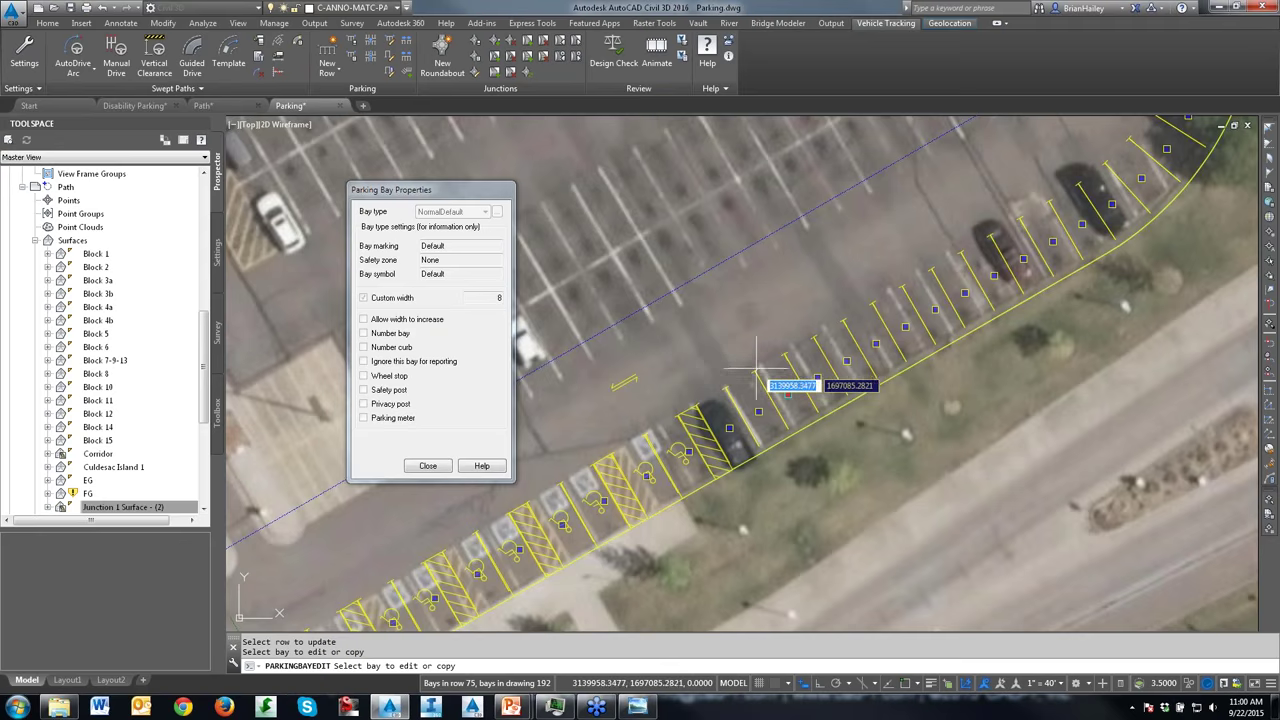
pyautogui.press('Escape')
# Step: Edit a standard bay in the same row and set the Normal bay style's custom width to 12
pyautogui.press('Return')
pyautogui.click(712, 408)
pyautogui.click(498, 213)
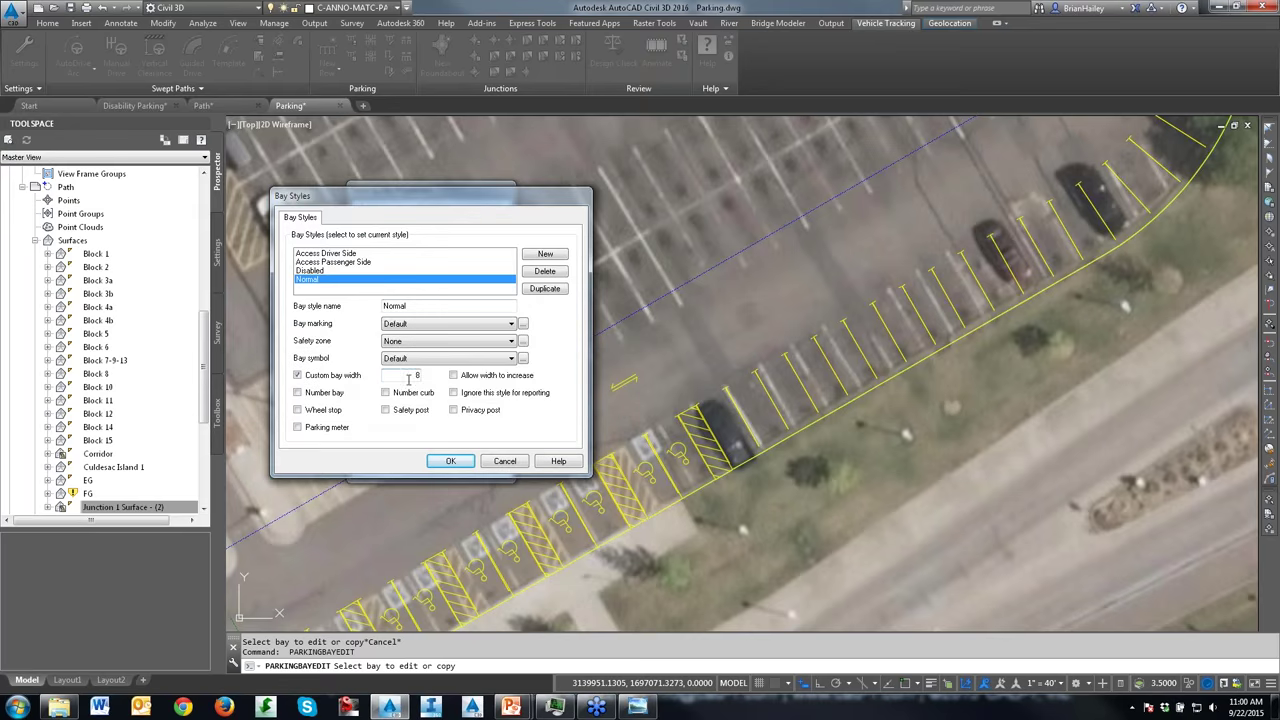
pyautogui.doubleClick(408, 378)
pyautogui.write('12')
pyautogui.click(463, 463)
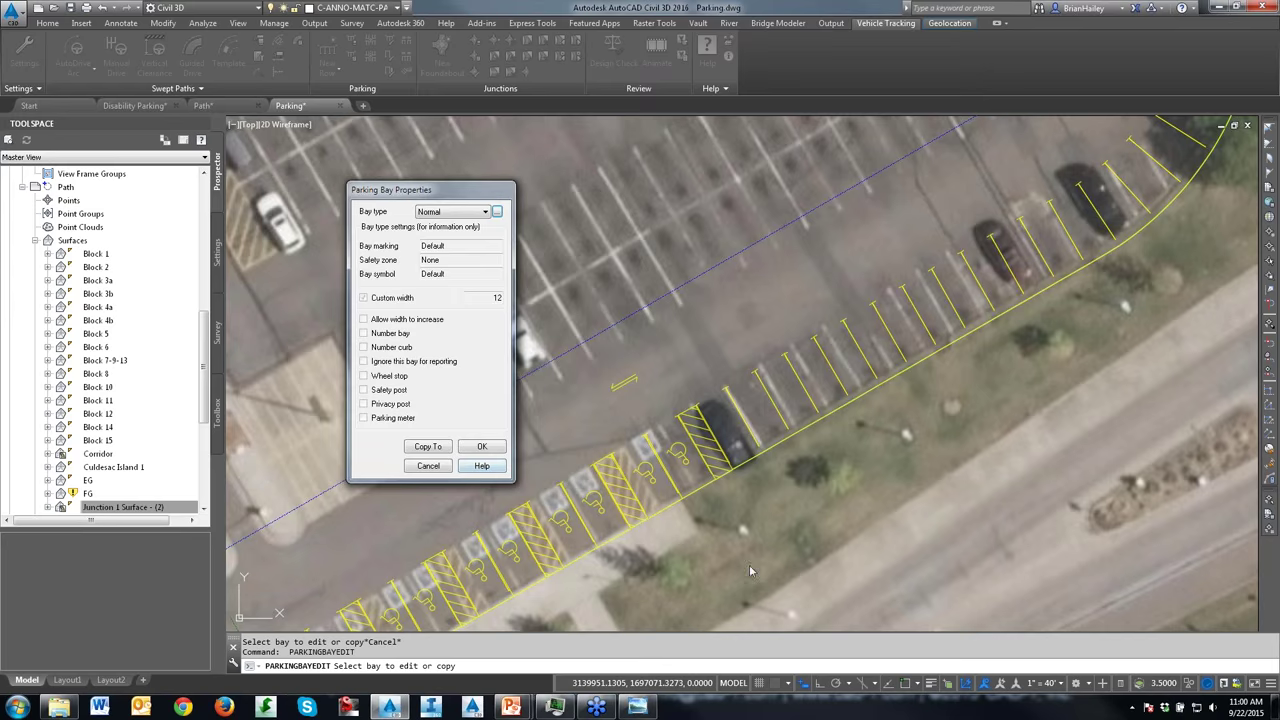
pyautogui.click(483, 447)
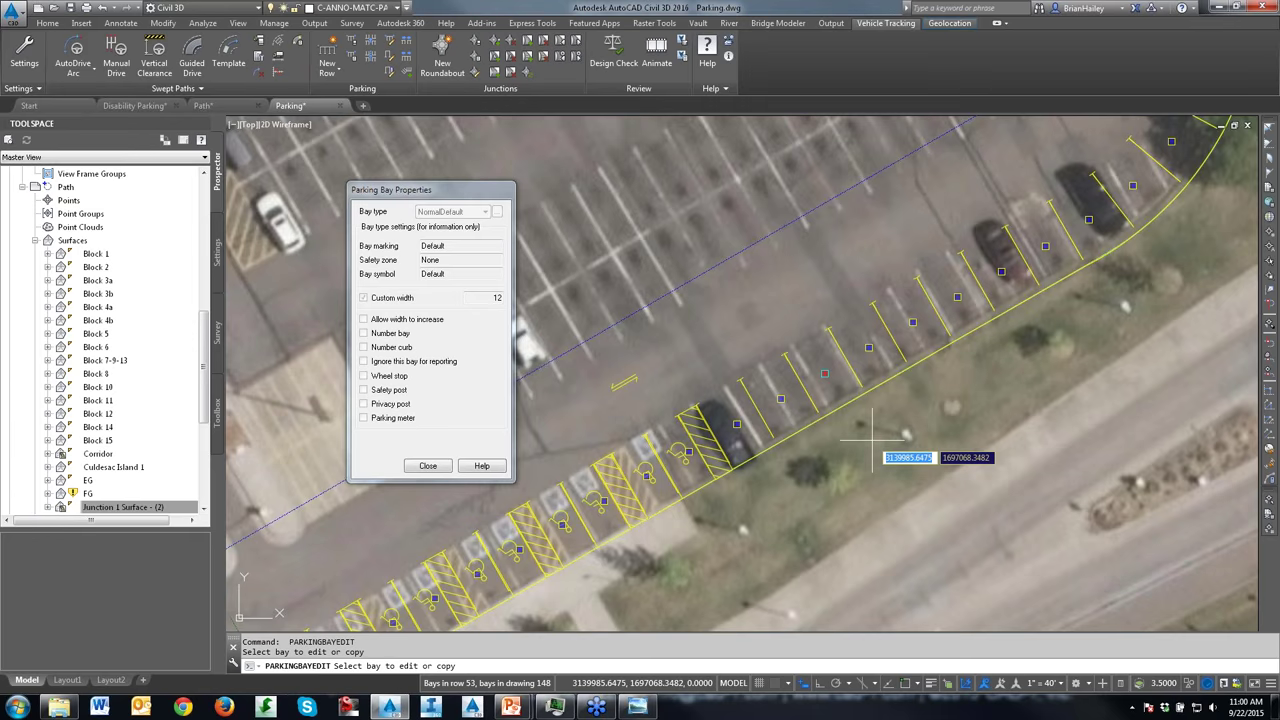
pyautogui.press('Escape')
pyautogui.scroll(-5, 886, 476)
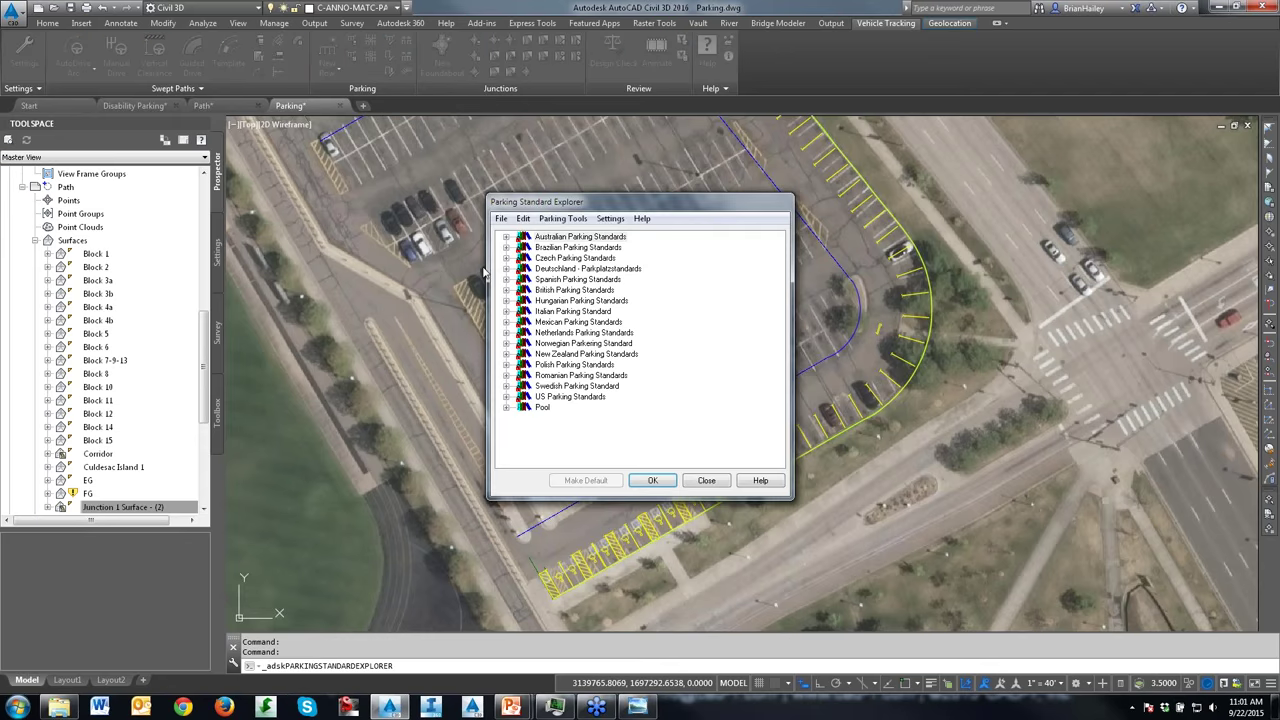
# Step: Examine the settings of the pooled Area 1 ITE parking standard, leaving them unedited, and close the Parking Standard Explorer
pyautogui.click(506, 407)
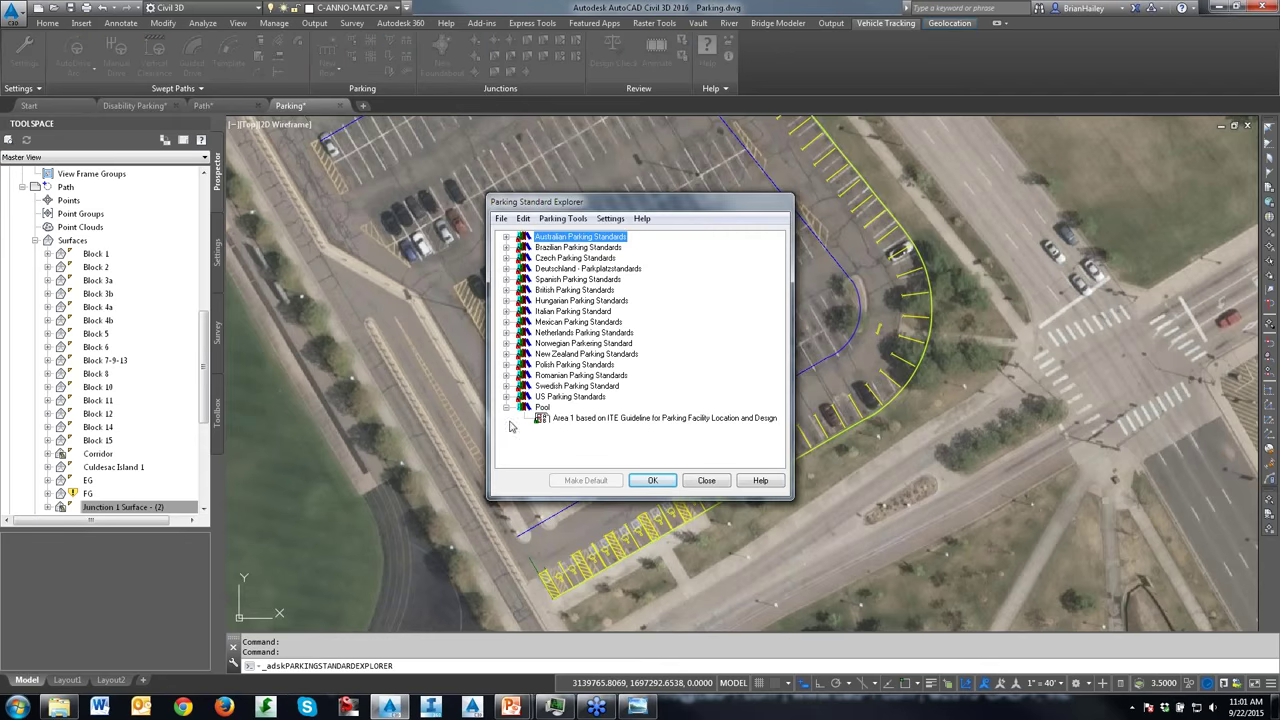
pyautogui.click(575, 419)
pyautogui.rightClick(575, 419)
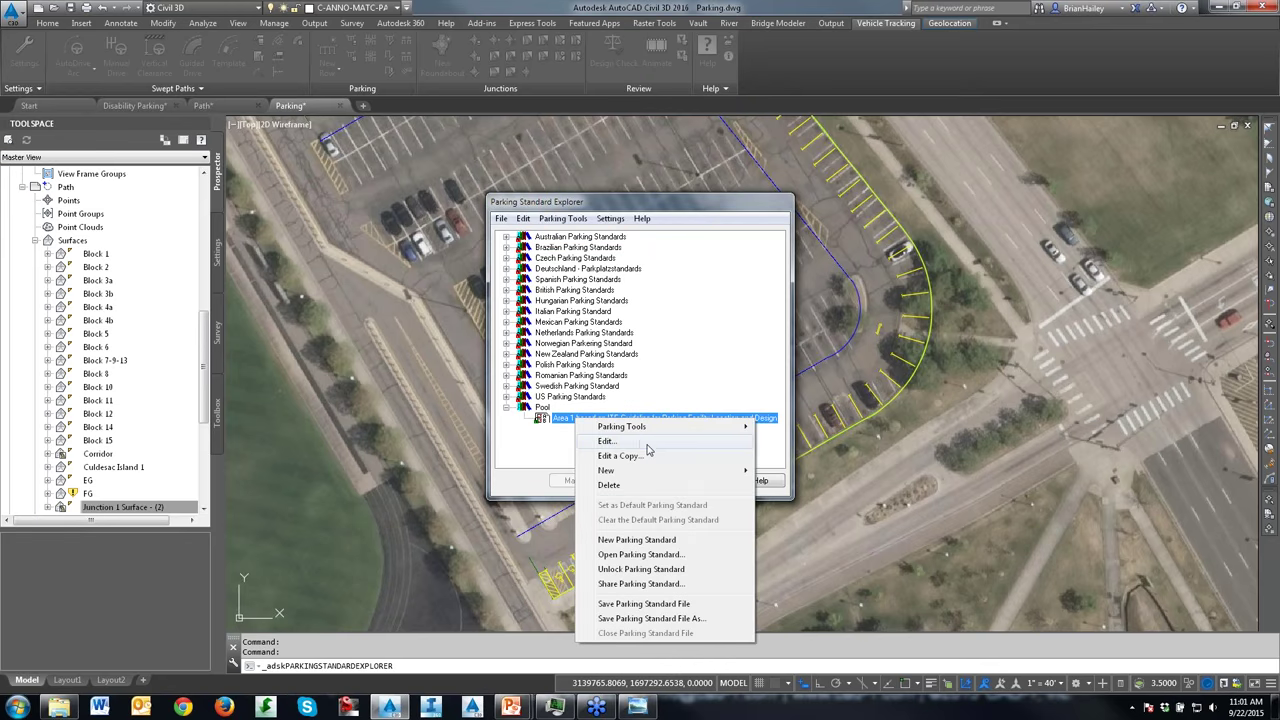
pyautogui.click(647, 445)
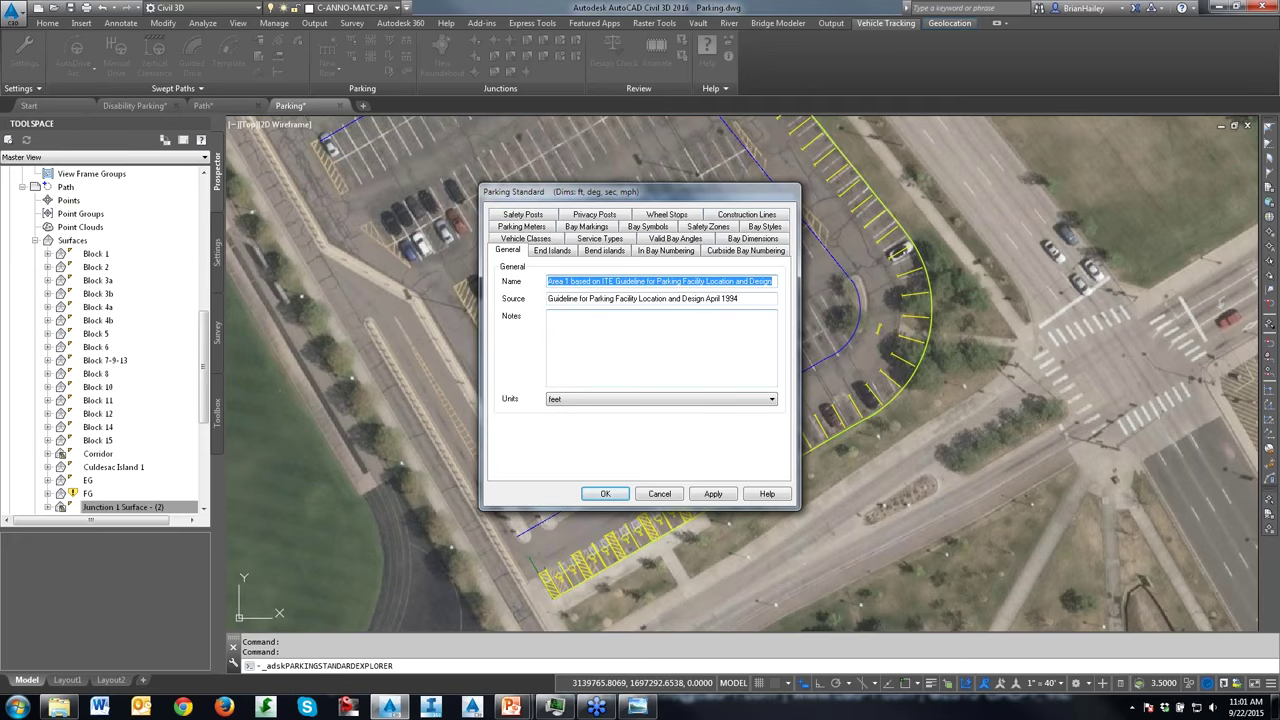
pyautogui.click(678, 496)
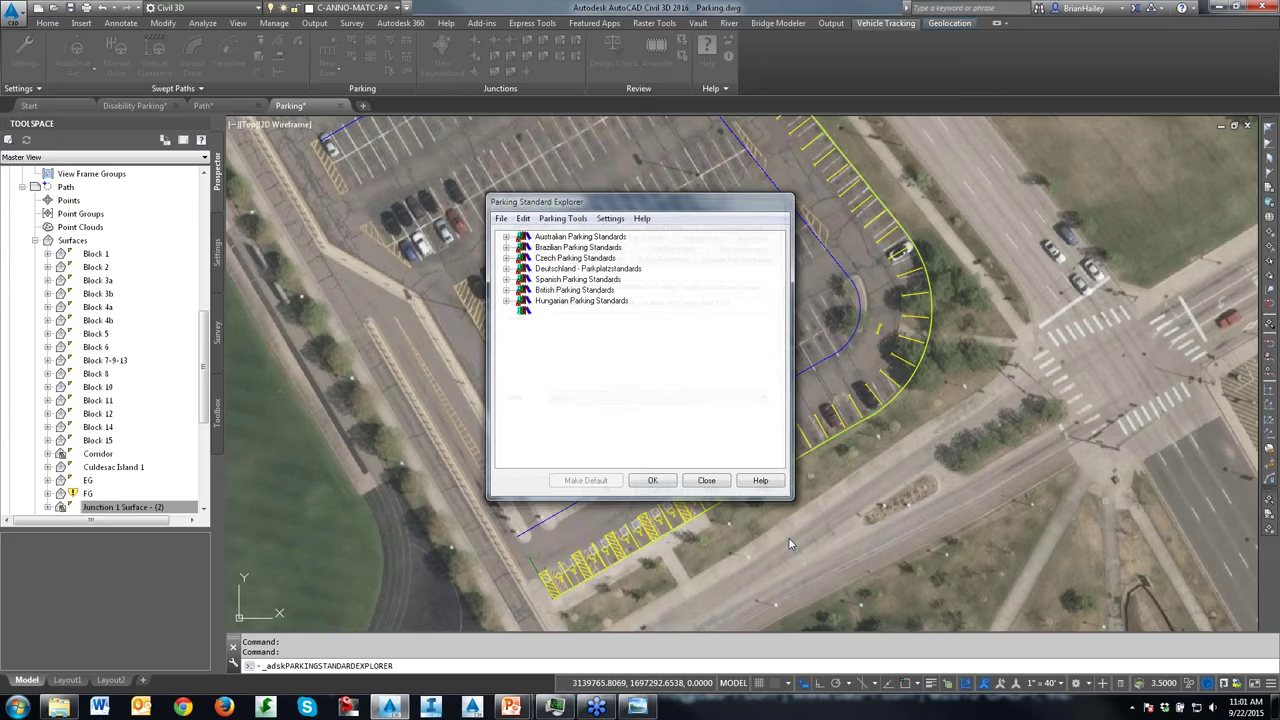
pyautogui.click(706, 480)
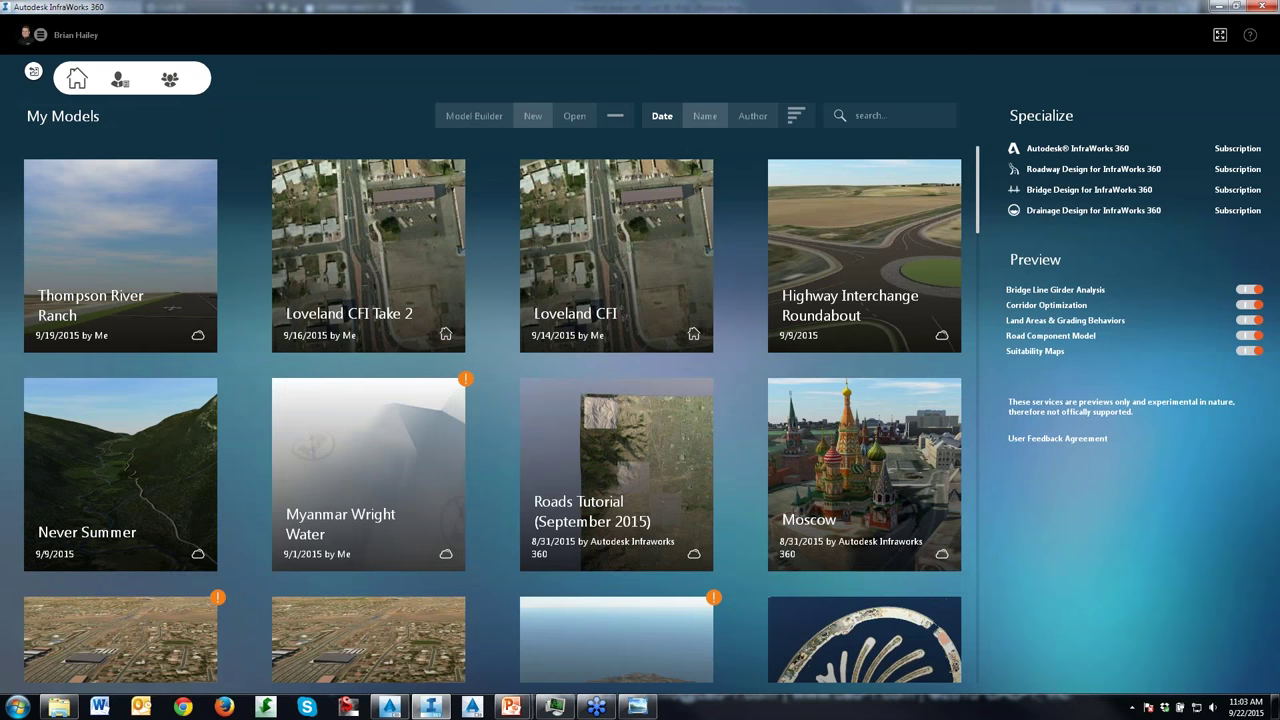
# Step: In InfraWorks 360, open the Highway Interchange Roundabout model and view its roundabout from directly above
pyautogui.click(906, 279)
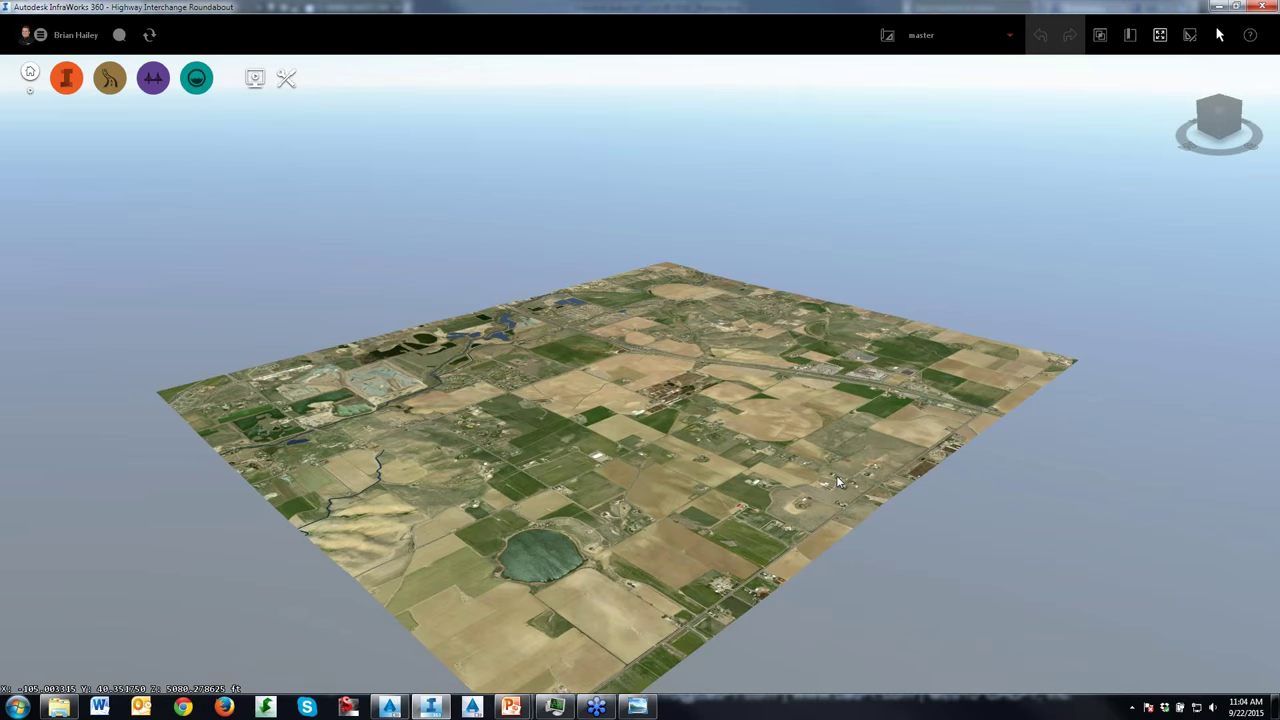
pyautogui.keyDown('ctrl'); pyautogui.moveTo(736, 373); pyautogui.dragTo(702, 347); pyautogui.keyUp('ctrl')
pyautogui.scroll(10, 702, 347)
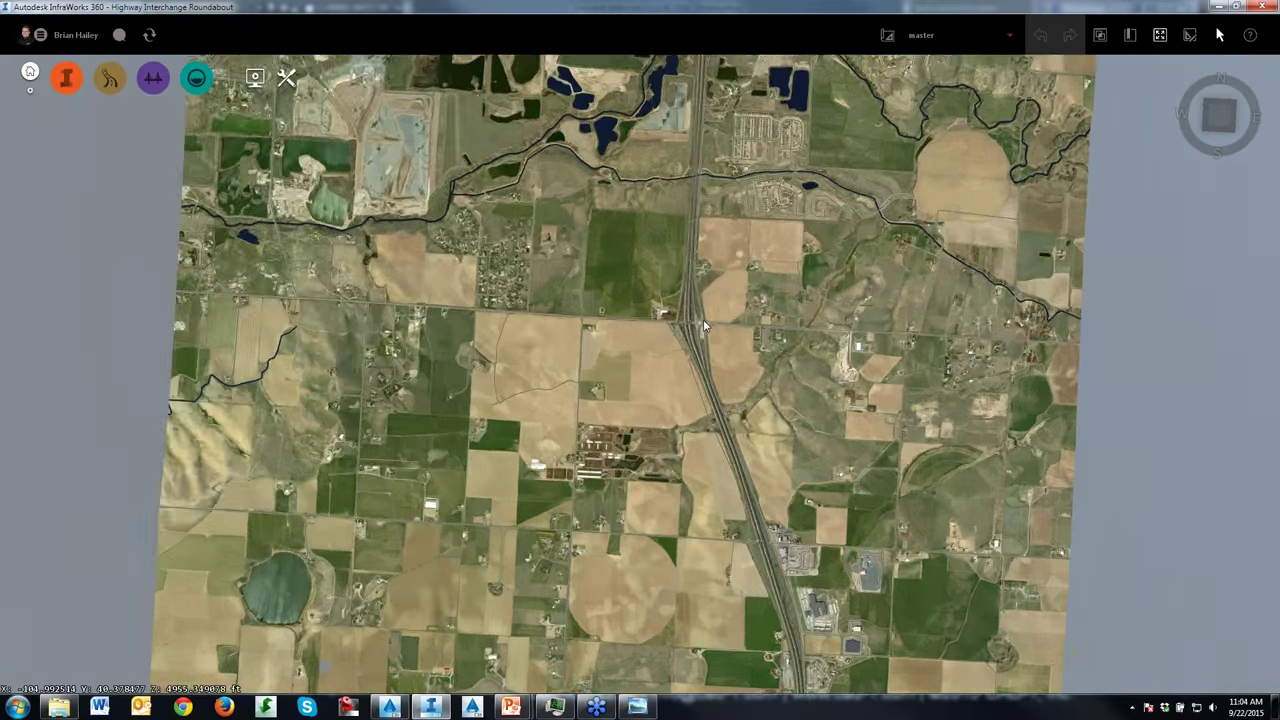
pyautogui.scroll(10, 691, 322)
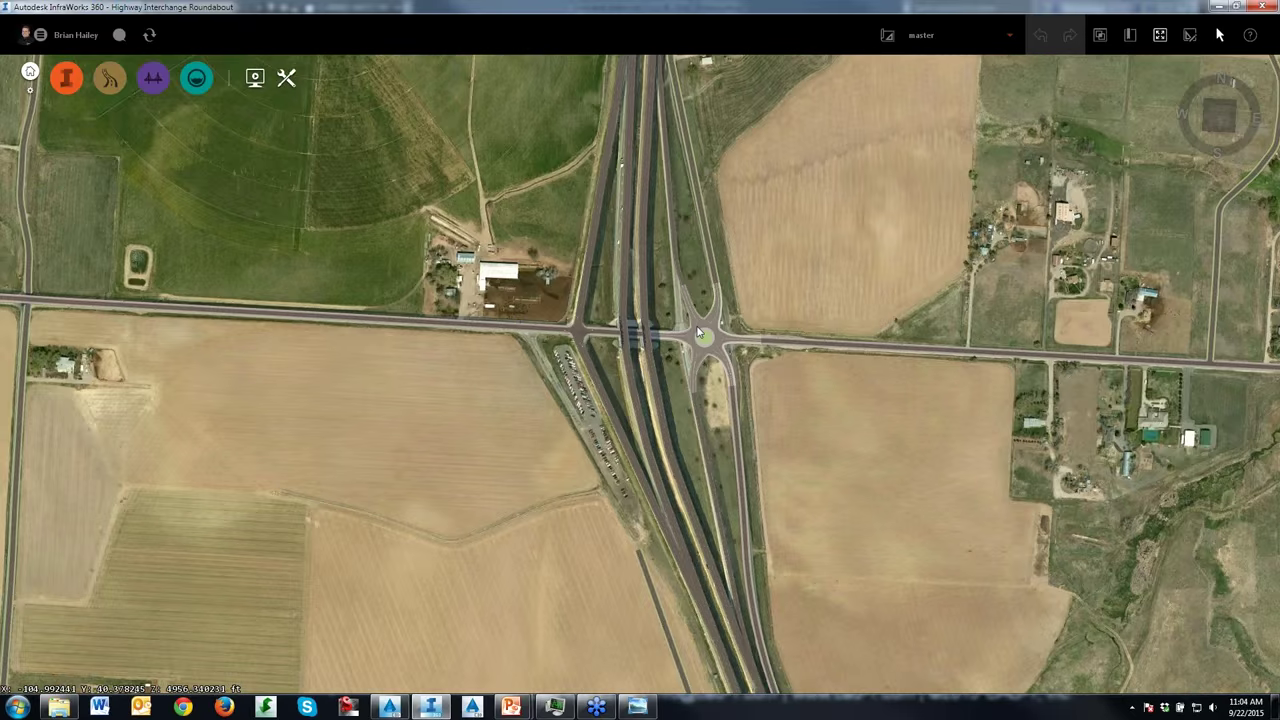
pyautogui.scroll(-2, 836, 463)
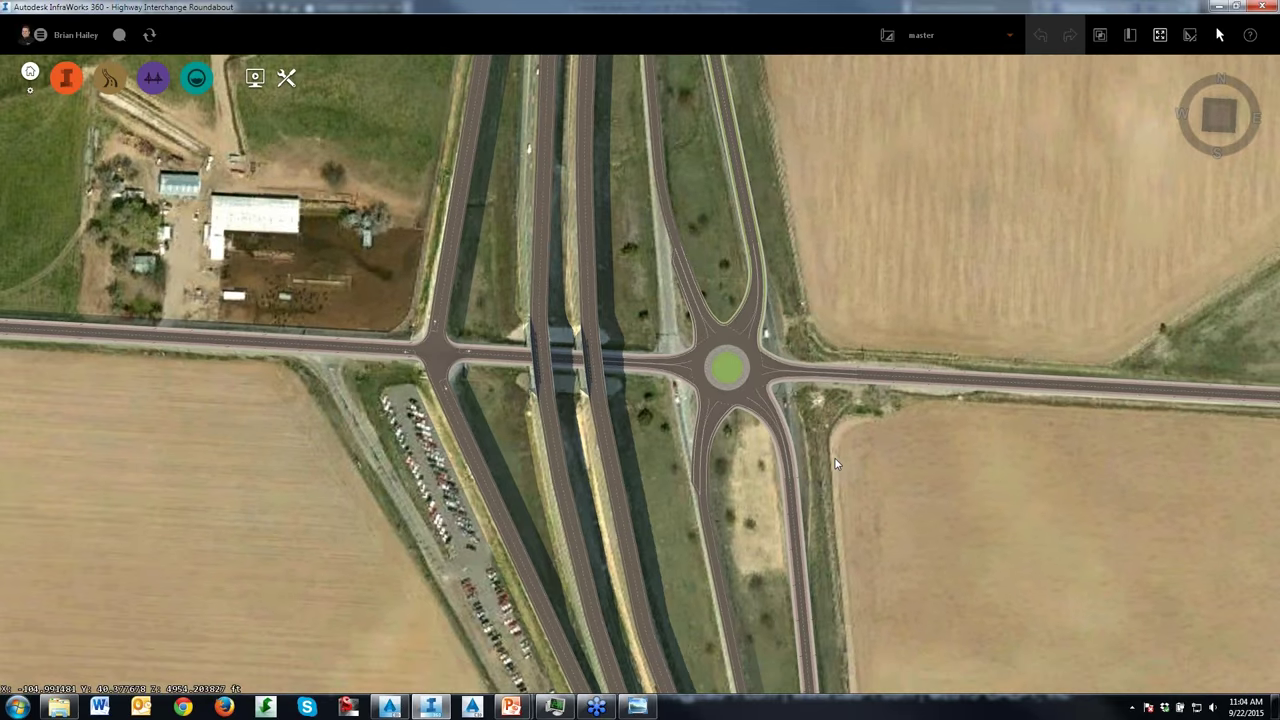
# Step: Mark the highway, the ramps and the east-west road through the roundabout with red arrows, and clear the marks
pyautogui.moveTo(631, 597); pyautogui.dragTo(586, 194)
pyautogui.press('Escape')
pyautogui.moveTo(692, 520); pyautogui.dragTo(695, 492)
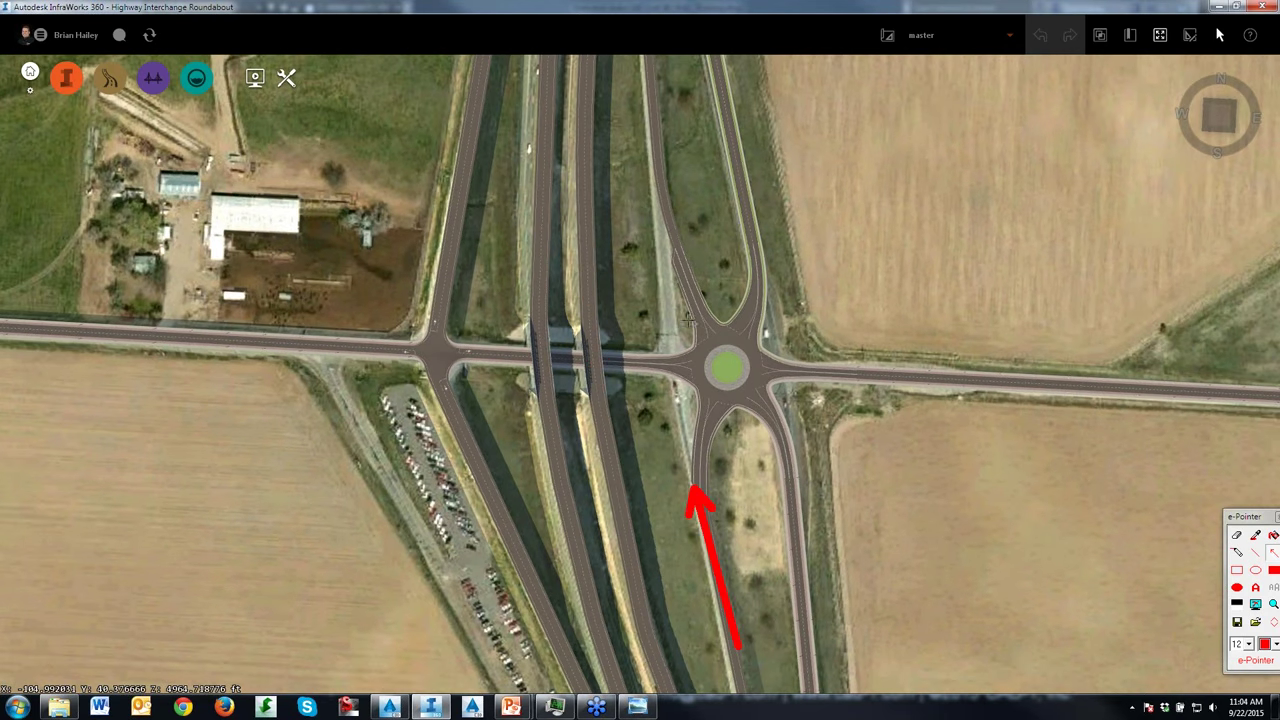
pyautogui.moveTo(672, 265); pyautogui.dragTo(648, 78)
pyautogui.moveTo(1143, 396); pyautogui.dragTo(355, 353)
pyautogui.moveTo(790, 630); pyautogui.dragTo(737, 130)
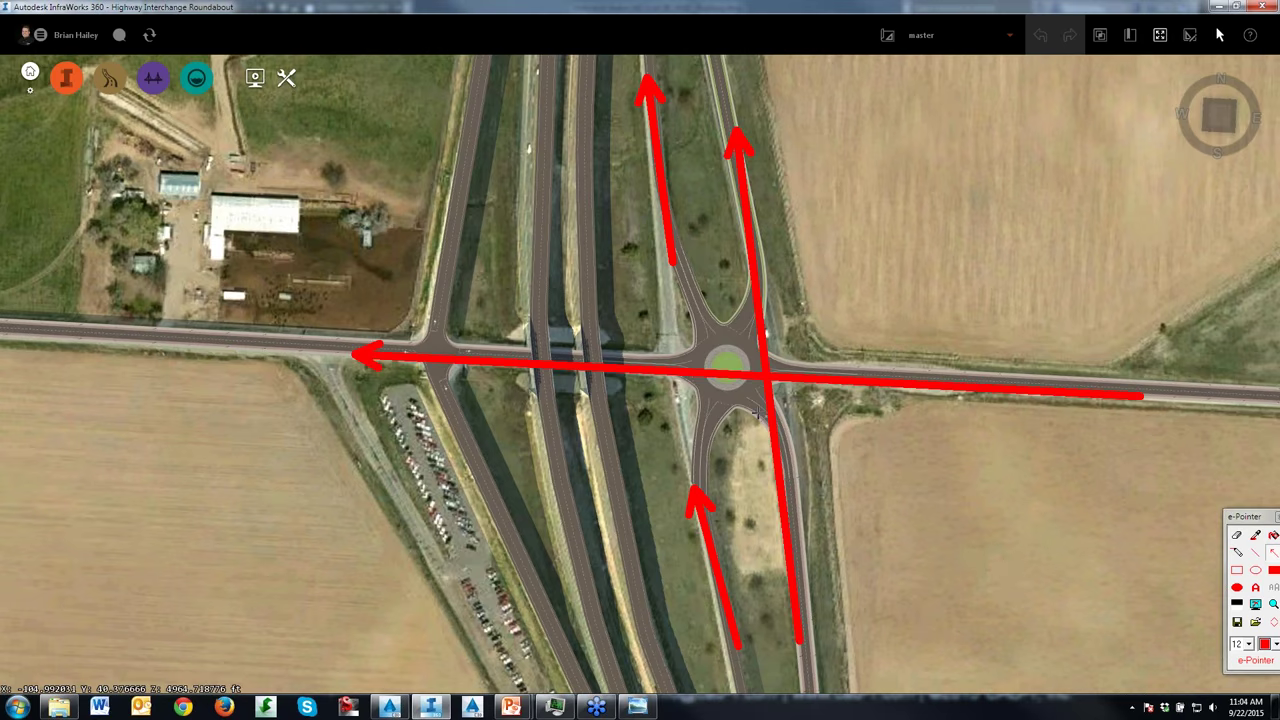
pyautogui.press('Escape')
# Step: Point arrows at the roundabout's east and west approaches and the two junctions west of it, and clear them
pyautogui.moveTo(850, 230); pyautogui.dragTo(780, 366)
pyautogui.moveTo(610, 280); pyautogui.dragTo(666, 374)
pyautogui.moveTo(518, 268); pyautogui.dragTo(442, 347)
pyautogui.moveTo(322, 214); pyautogui.dragTo(324, 354)
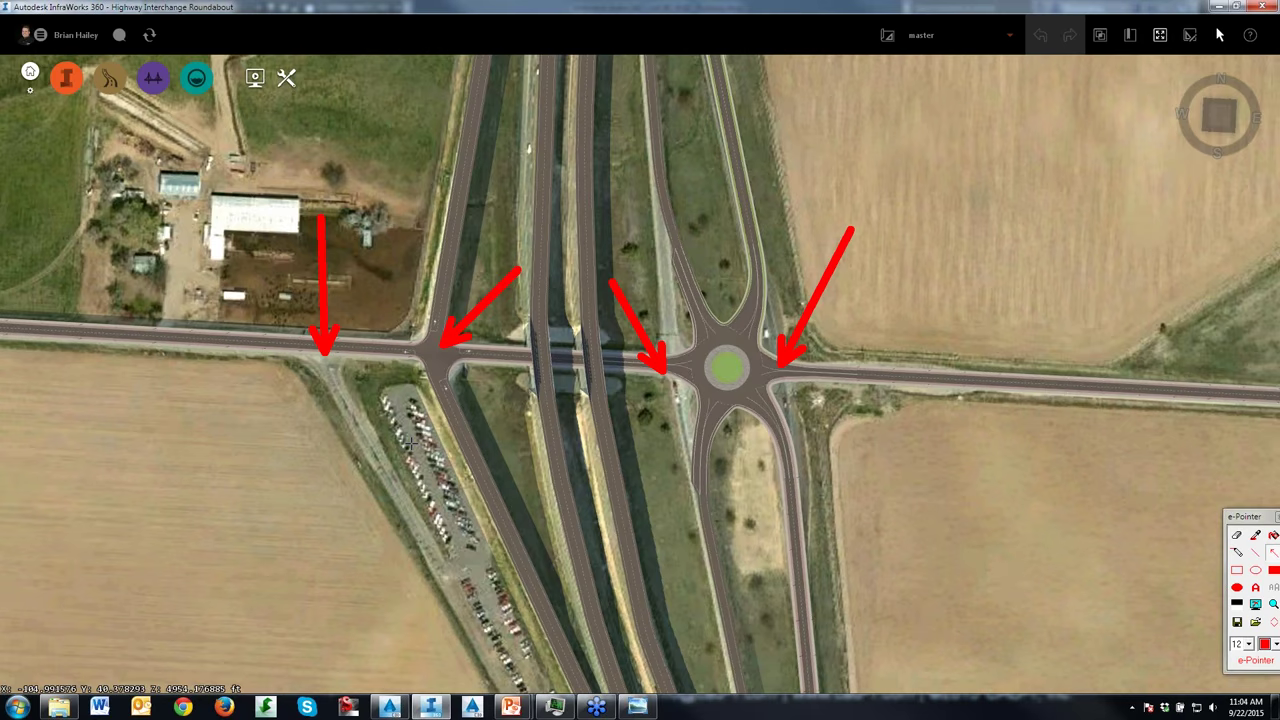
pyautogui.press('Escape')
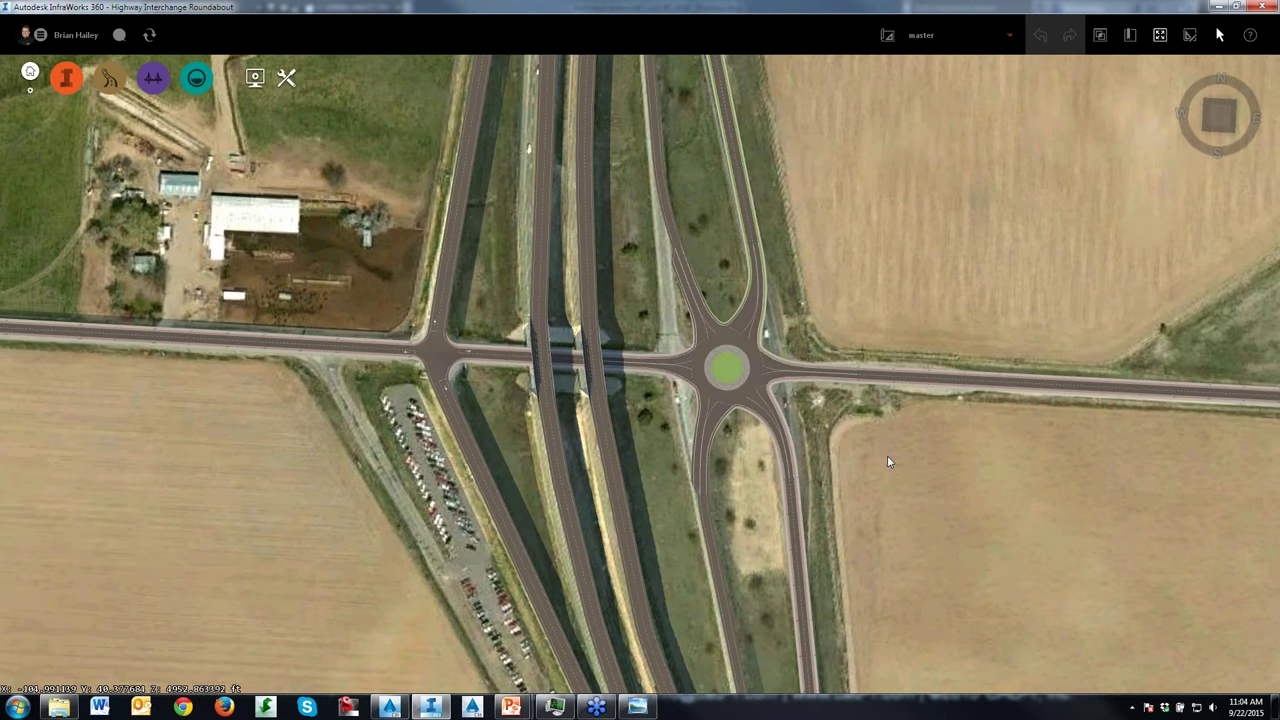
# Step: Inspect the roundabout's type and design standard, and deselect the roundabout
pyautogui.click(748, 374)
pyautogui.rightClick(840, 256)
pyautogui.click(858, 261)
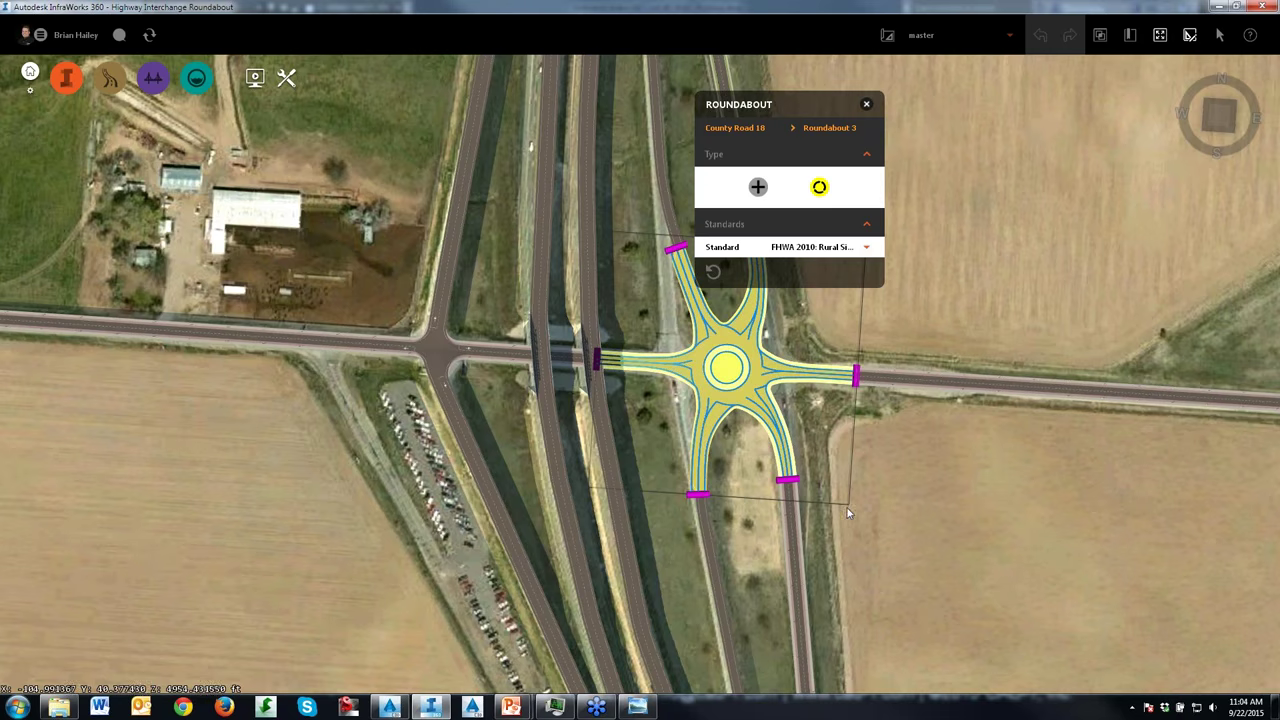
pyautogui.click(893, 507)
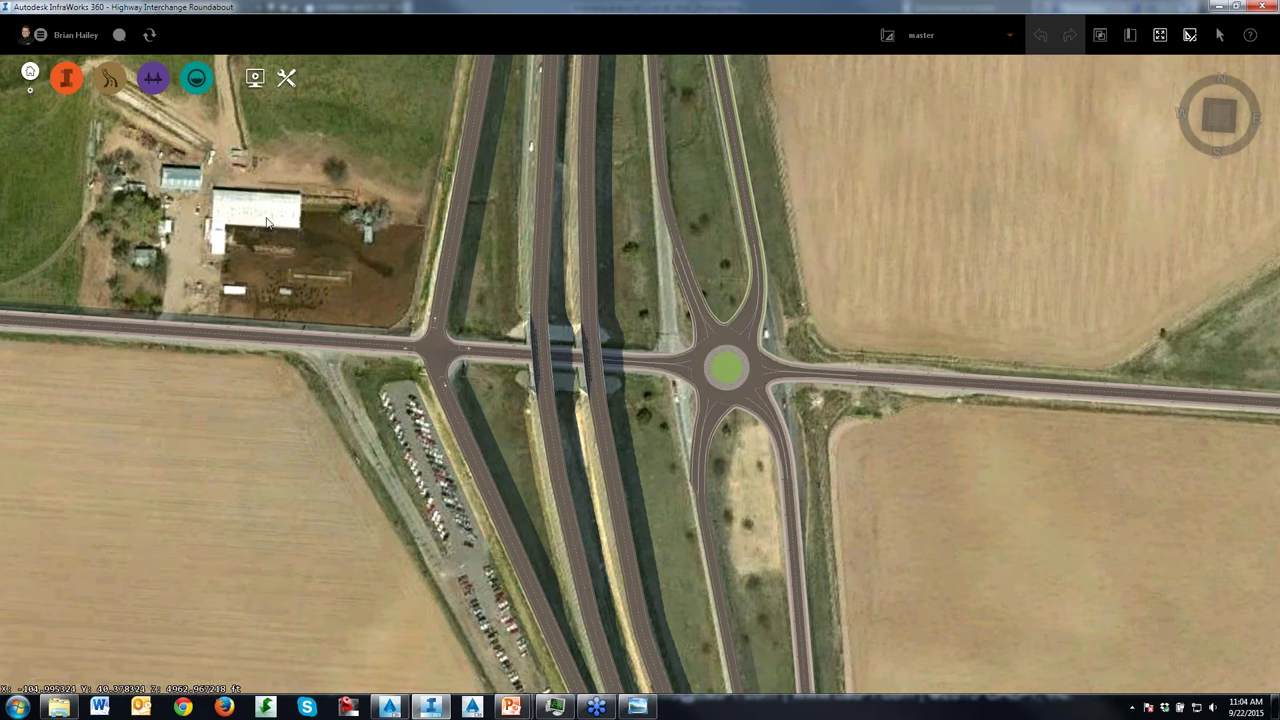
# Step: Open the roadway Traffic Simulation for Traffic Study Area 1 around the roundabout
pyautogui.moveTo(110, 78)
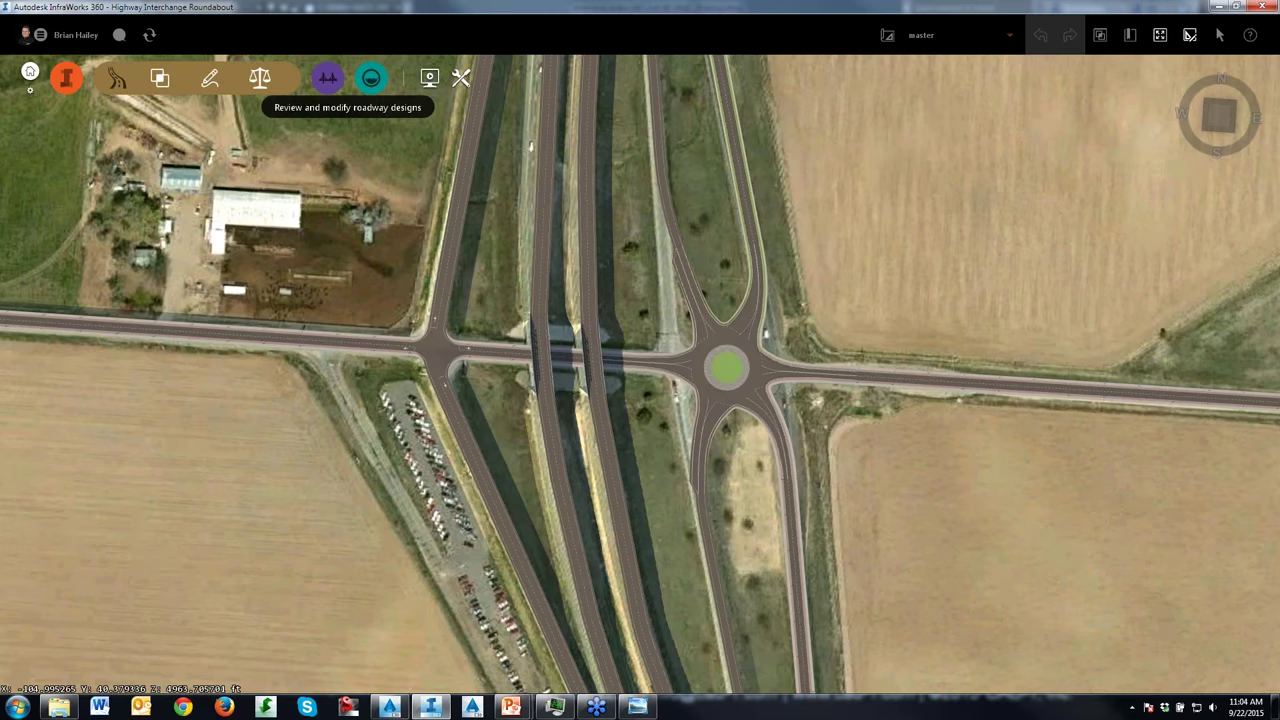
pyautogui.click(260, 80)
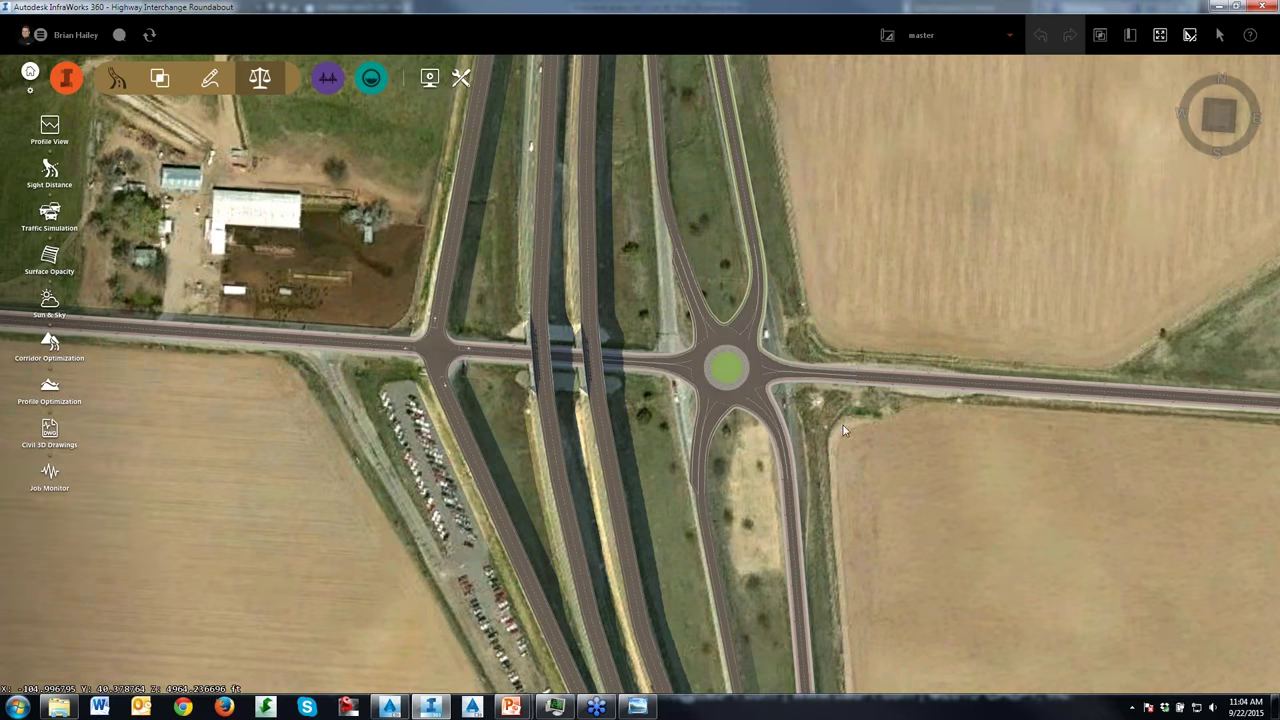
pyautogui.click(820, 494)
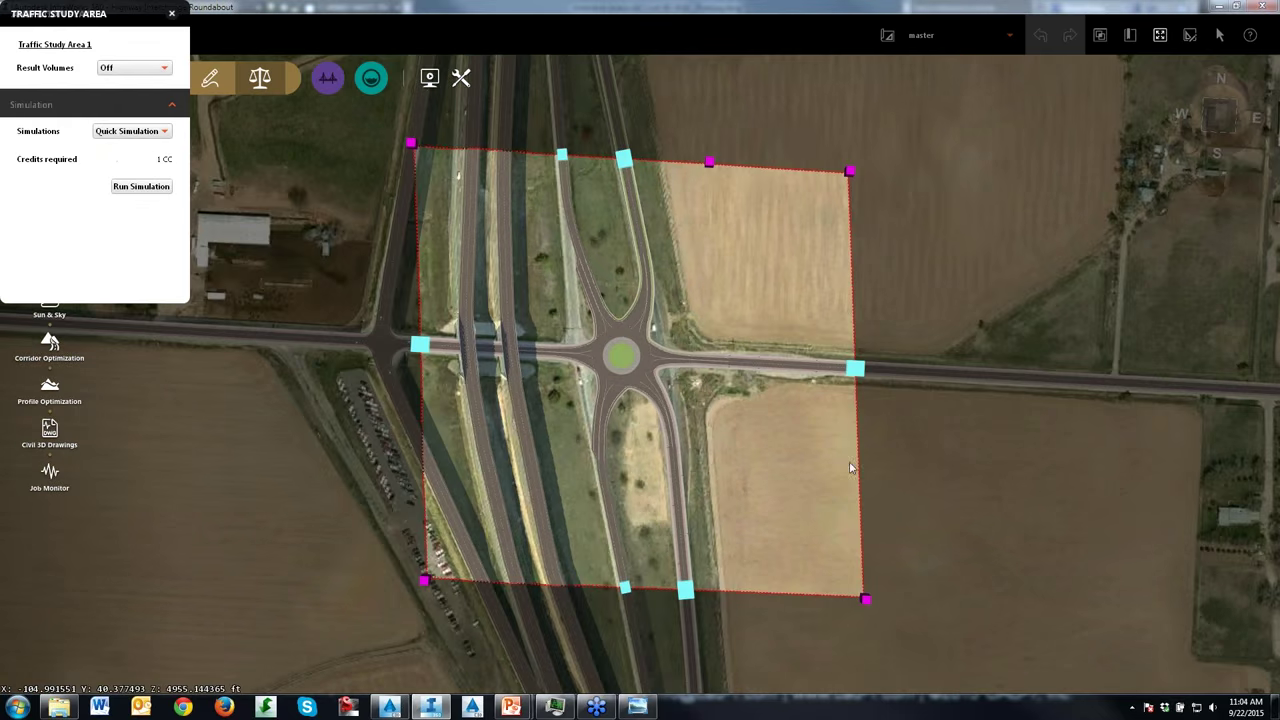
# Step: Point an arrow at each of the six road entry markers on the study area boundary, and clear the arrows
pyautogui.moveTo(968, 462); pyautogui.dragTo(858, 372)
pyautogui.moveTo(740, 236); pyautogui.dragTo(628, 160)
pyautogui.moveTo(568, 94); pyautogui.dragTo(564, 150)
pyautogui.moveTo(326, 303); pyautogui.dragTo(402, 342)
pyautogui.moveTo(556, 644); pyautogui.dragTo(624, 588)
pyautogui.moveTo(768, 656); pyautogui.dragTo(692, 594)
pyautogui.press('Escape')
# Step: Reposition the traffic study settings, point out the required credits, and run the Quick Simulation through the cloud service
pyautogui.moveTo(104, 18); pyautogui.dragTo(147, 308)
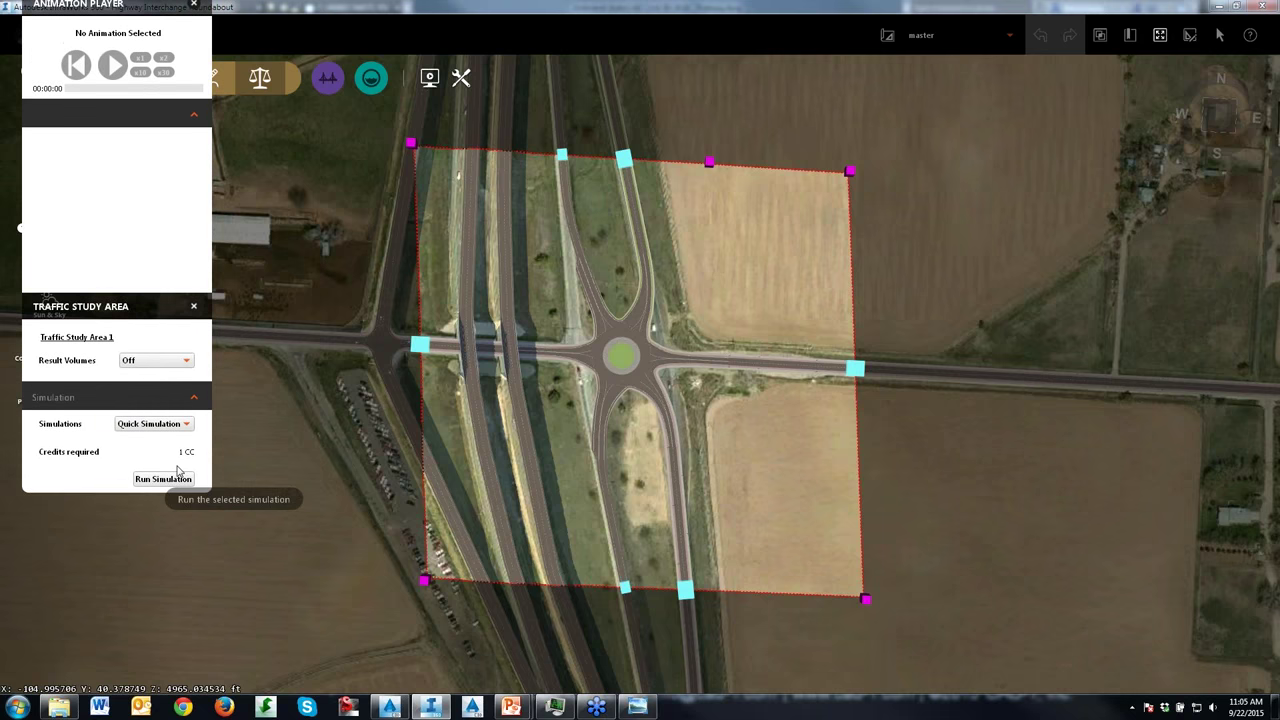
pyautogui.moveTo(285, 572); pyautogui.dragTo(205, 467)
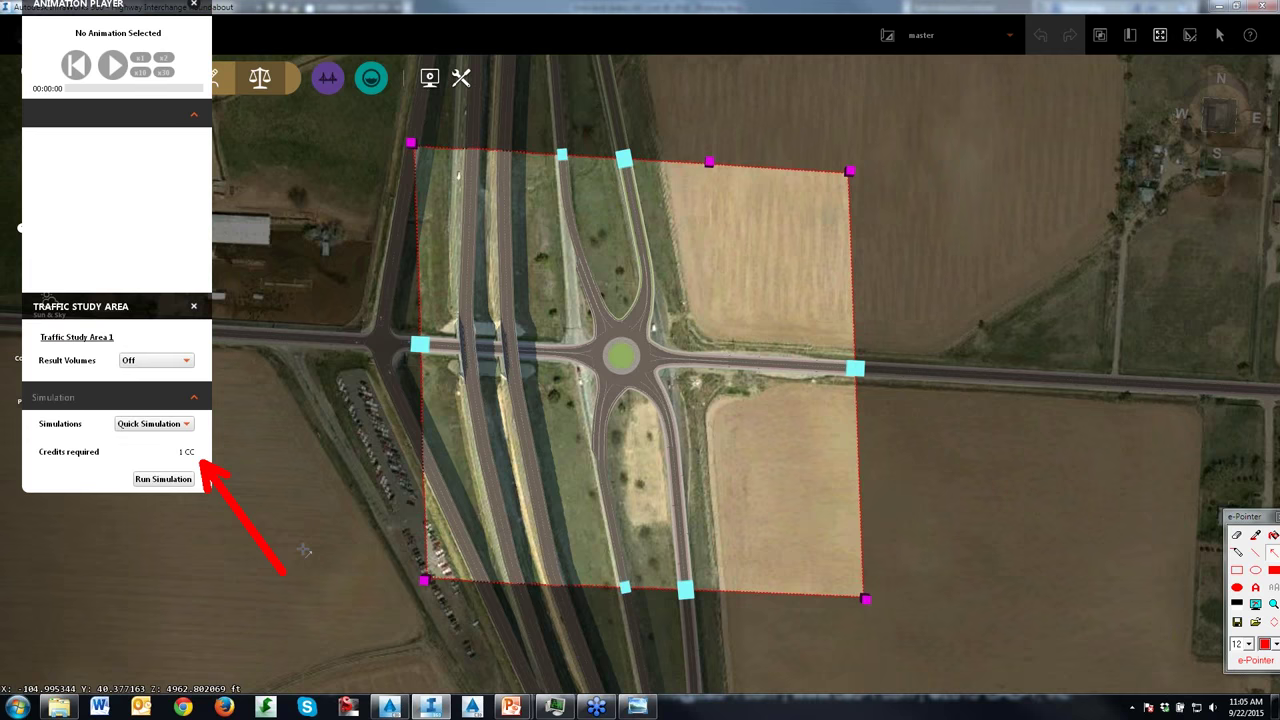
pyautogui.press('Escape')
pyautogui.click(163, 479)
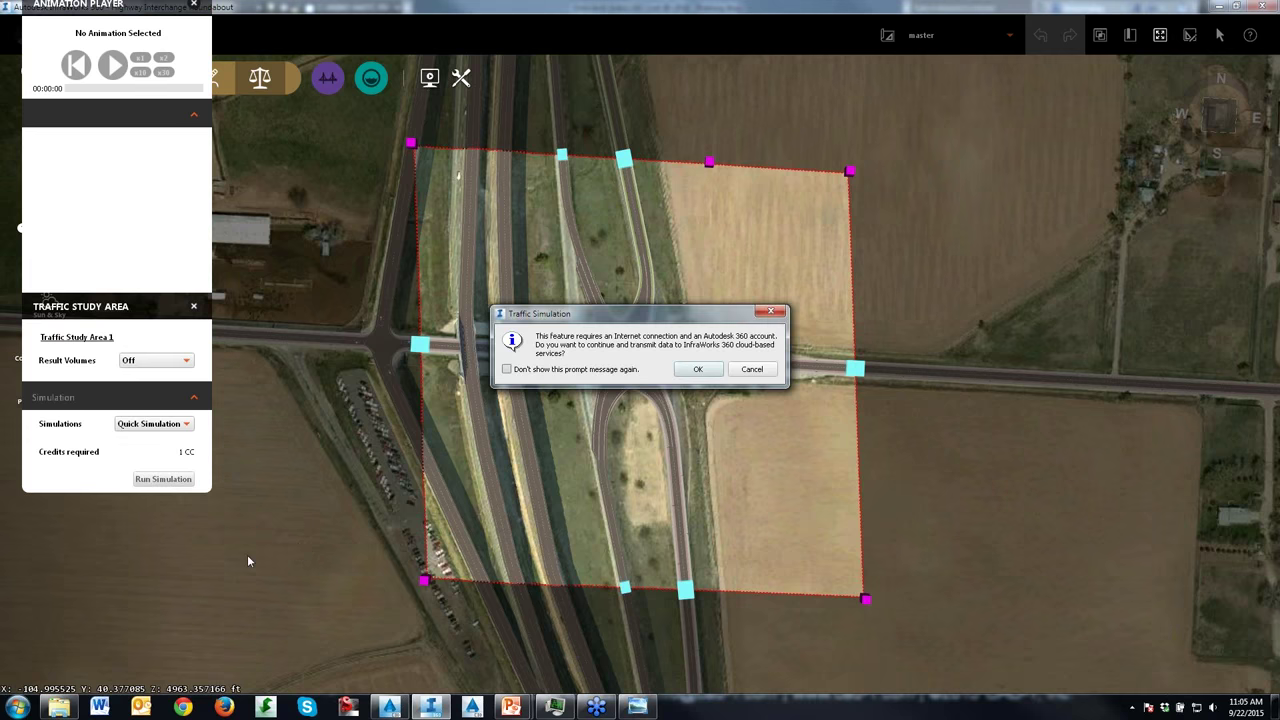
pyautogui.click(698, 370)
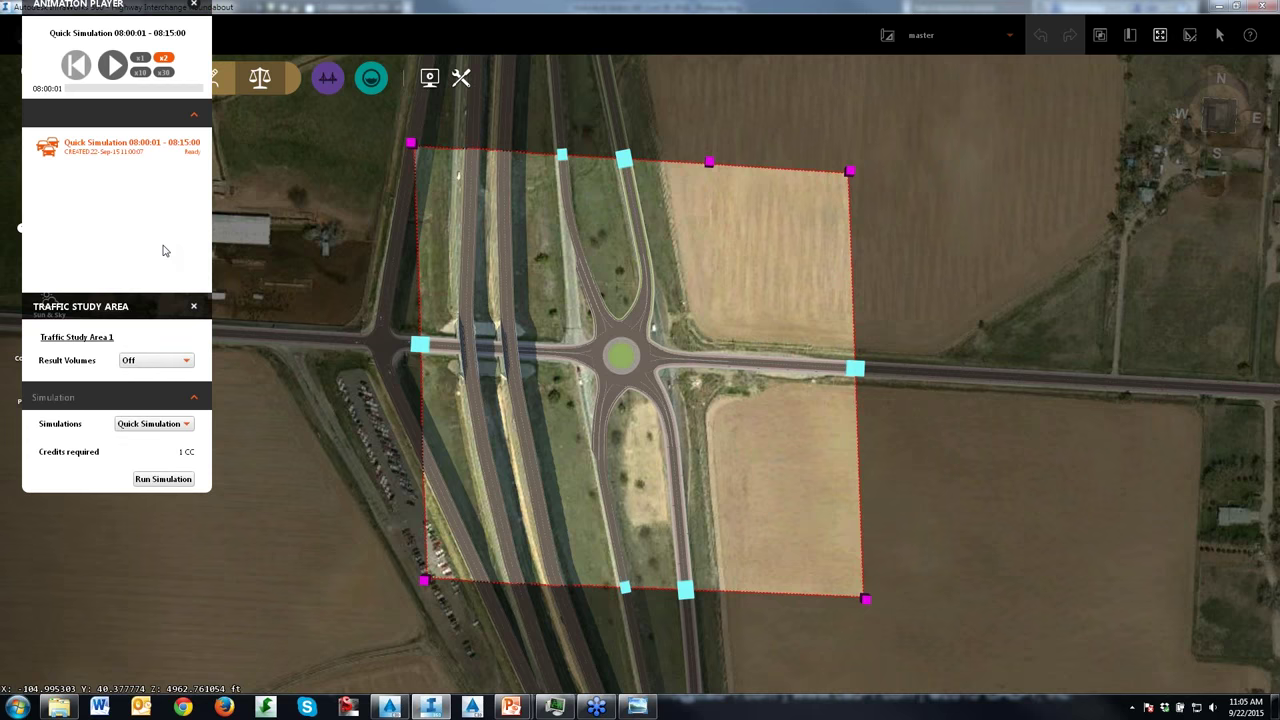
# Step: Play the Quick Simulation animation and watch the traffic around the roundabout up close from above and in perspective
pyautogui.click(114, 67)
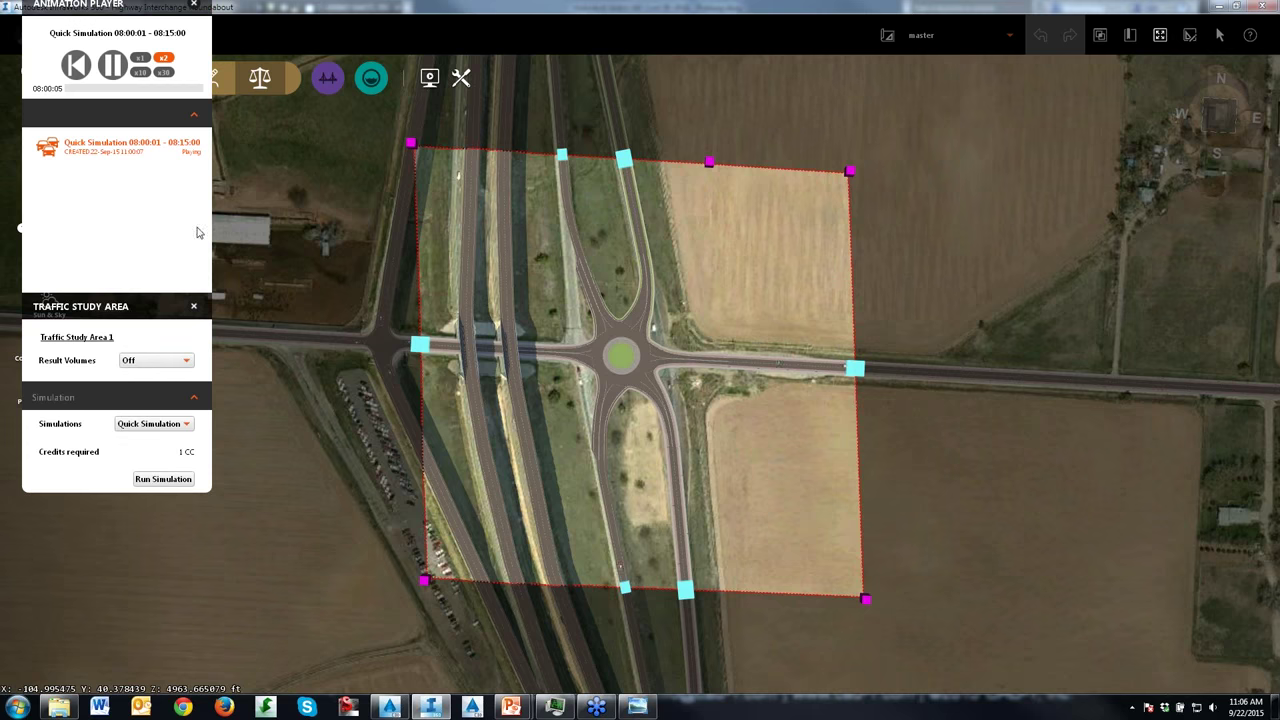
pyautogui.scroll(2, 637, 360)
pyautogui.scroll(3, 637, 360)
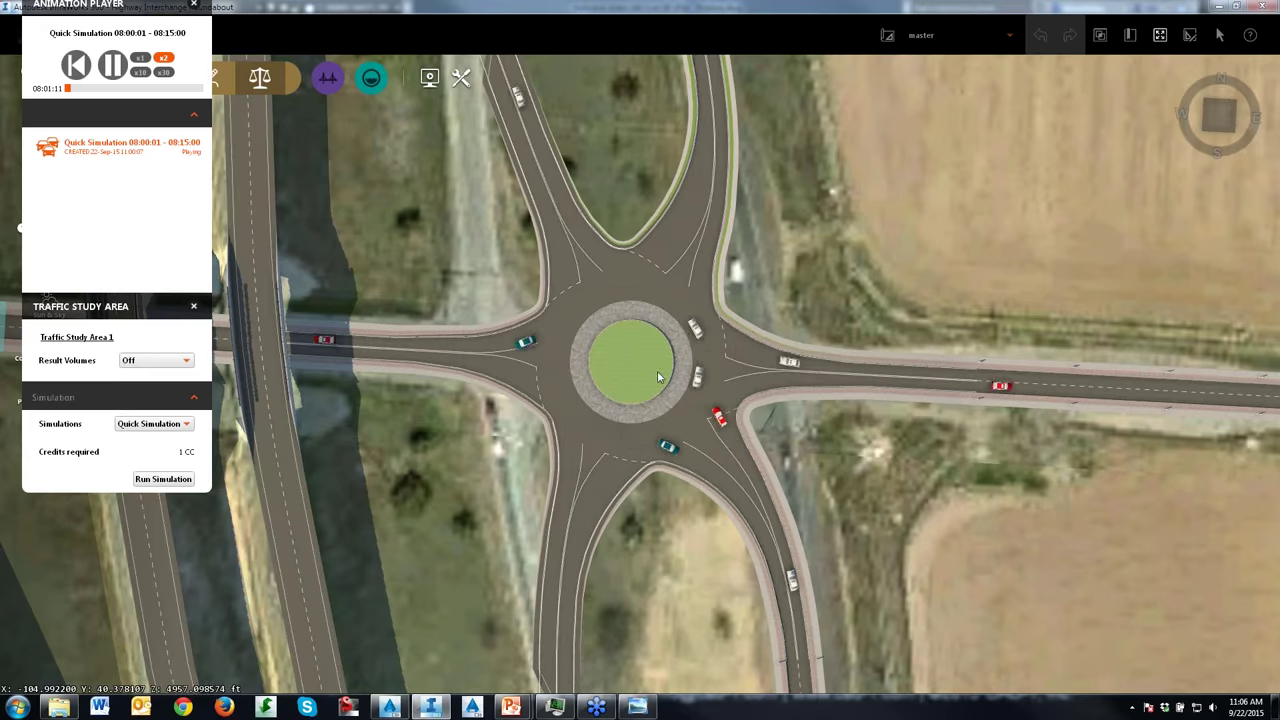
pyautogui.moveTo(670, 508); pyautogui.dragTo(905, 352, button='middle')
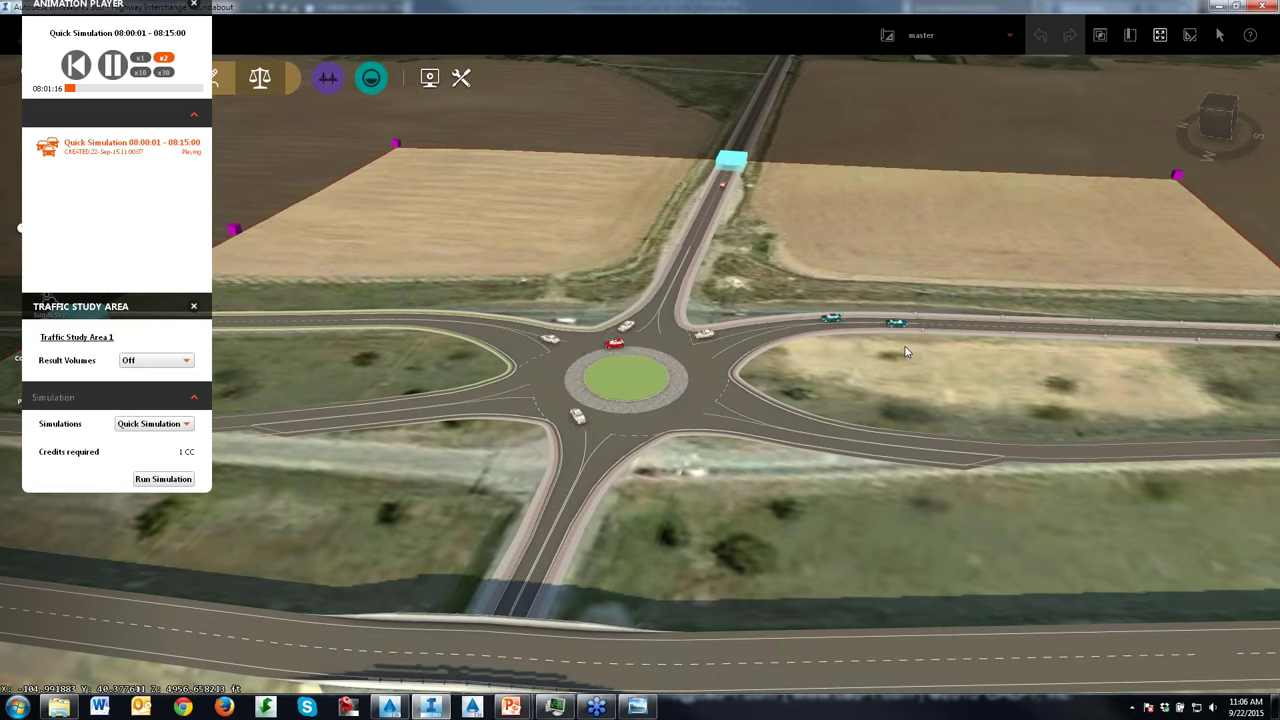